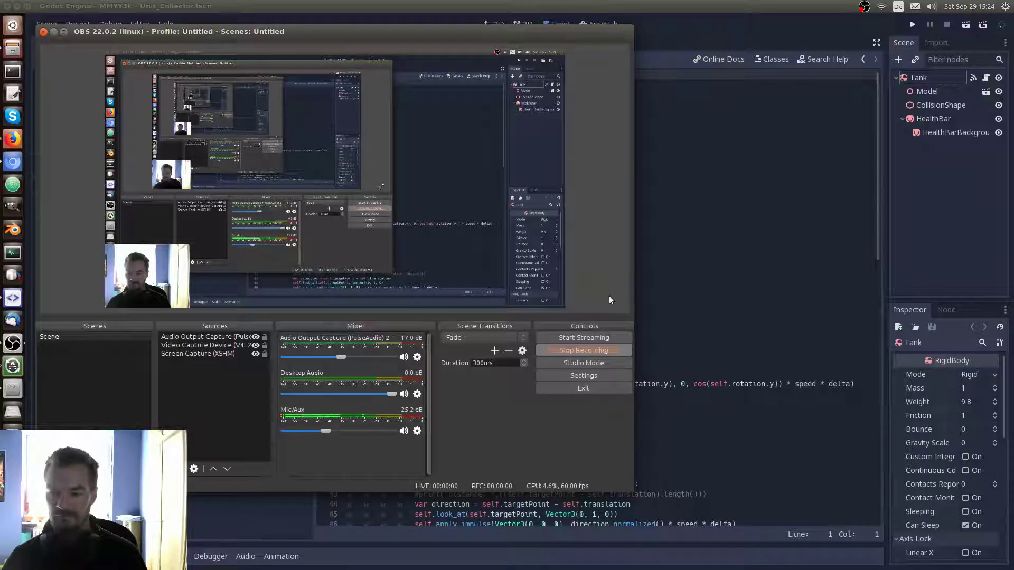
Review the Unit_Collector script's targetPoint declaration and _ready function, then switch to the Main scene's Main.gd
click(729, 30)
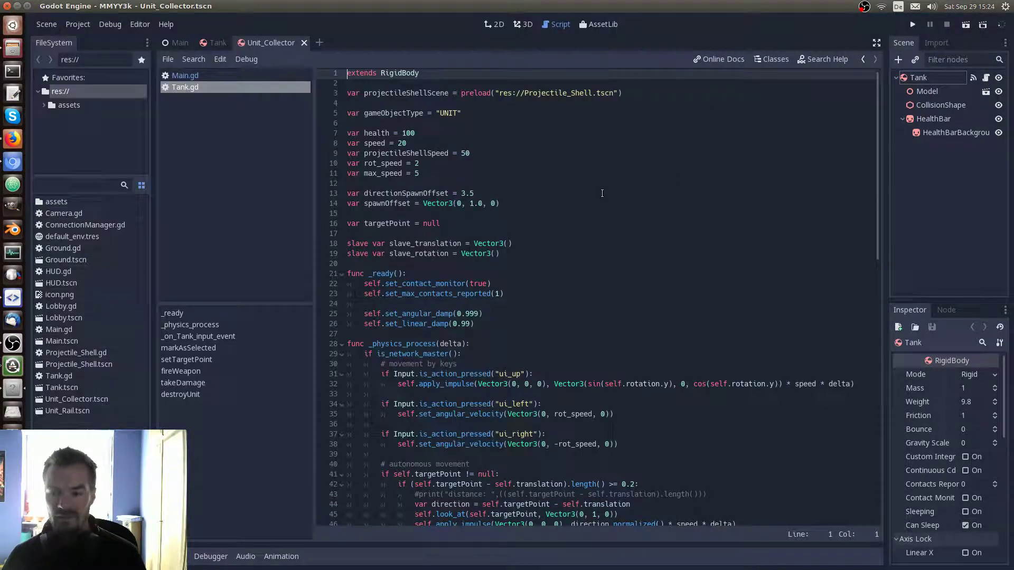
click(573, 224)
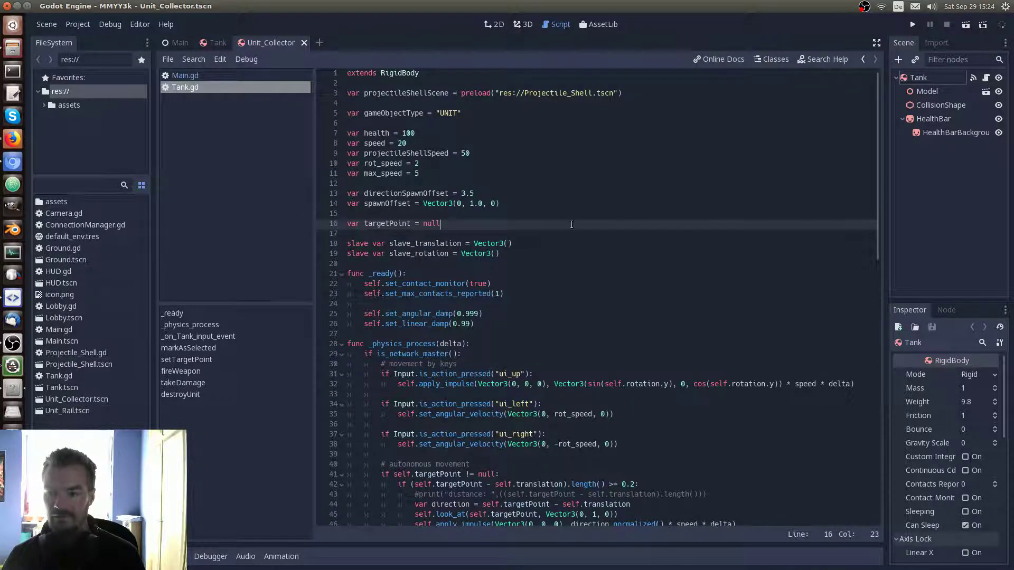
scroll(572, 224, down, 2)
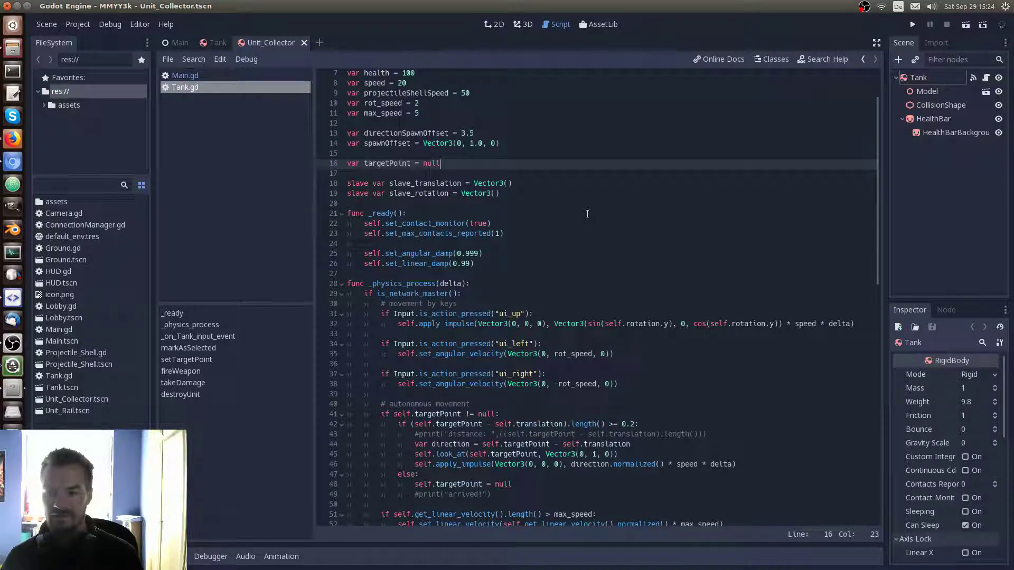
click(587, 214)
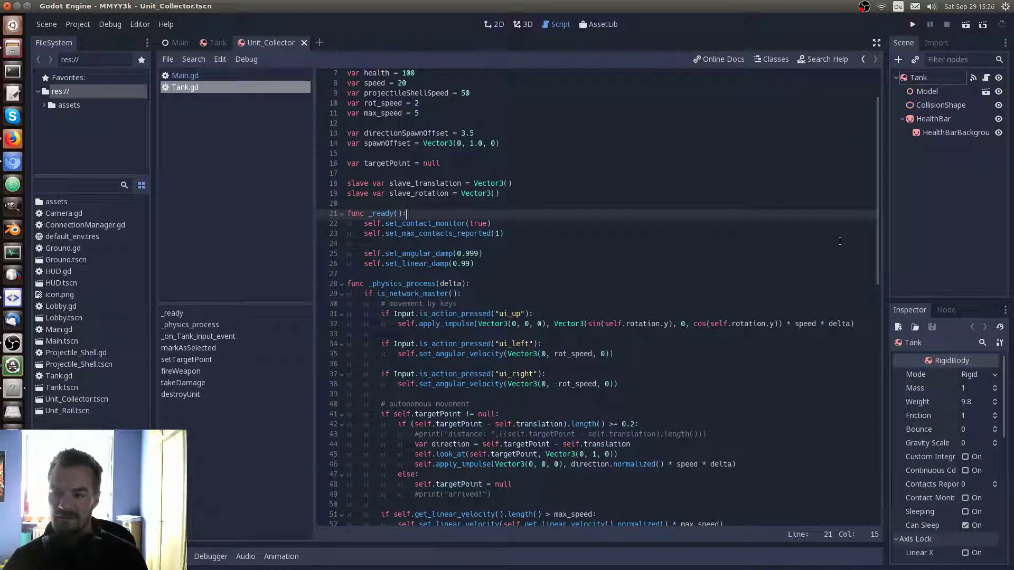
drag(878, 239, 871, 260)
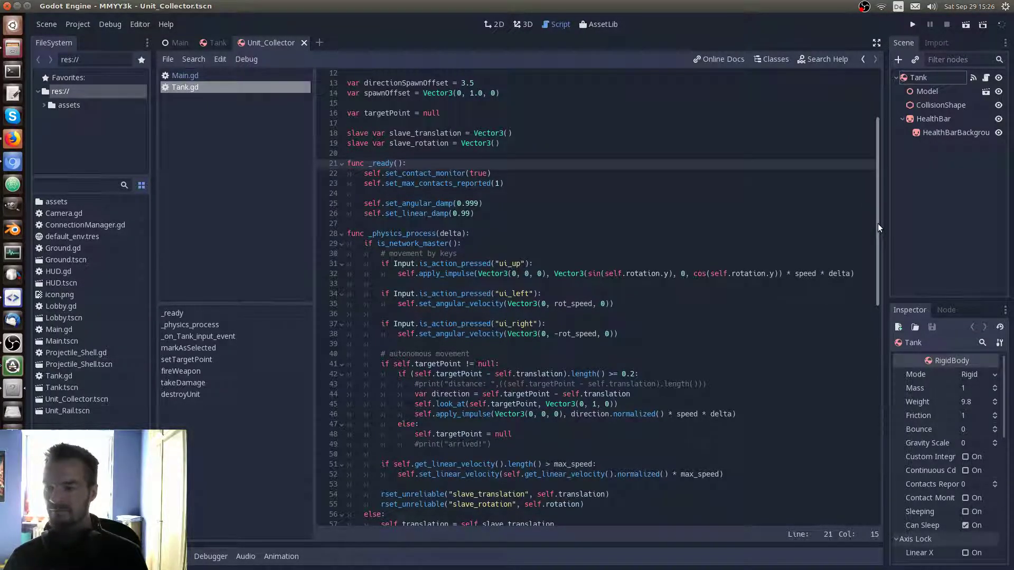
scroll(875, 236, down, 1)
drag(875, 233, 875, 220)
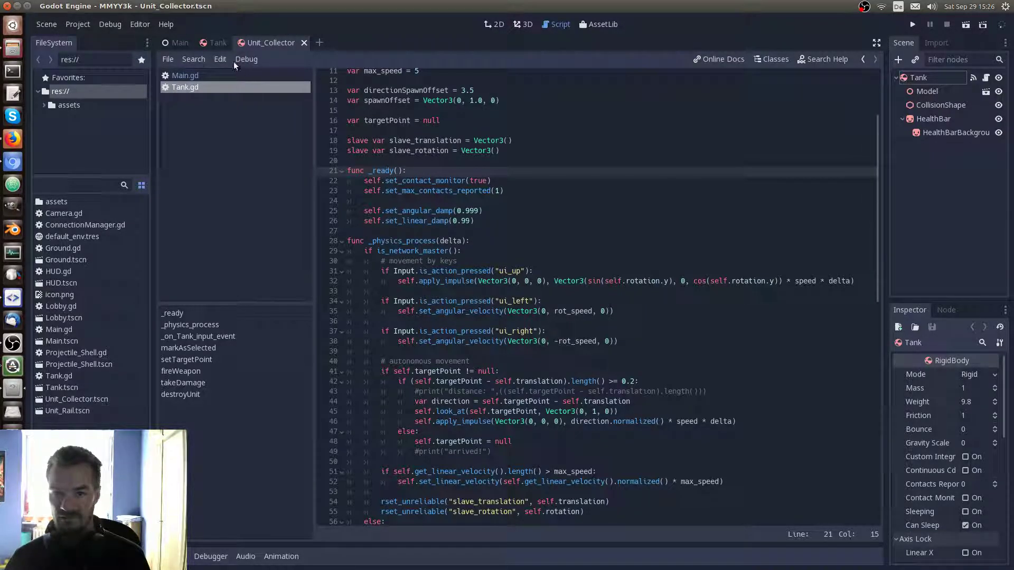
click(174, 42)
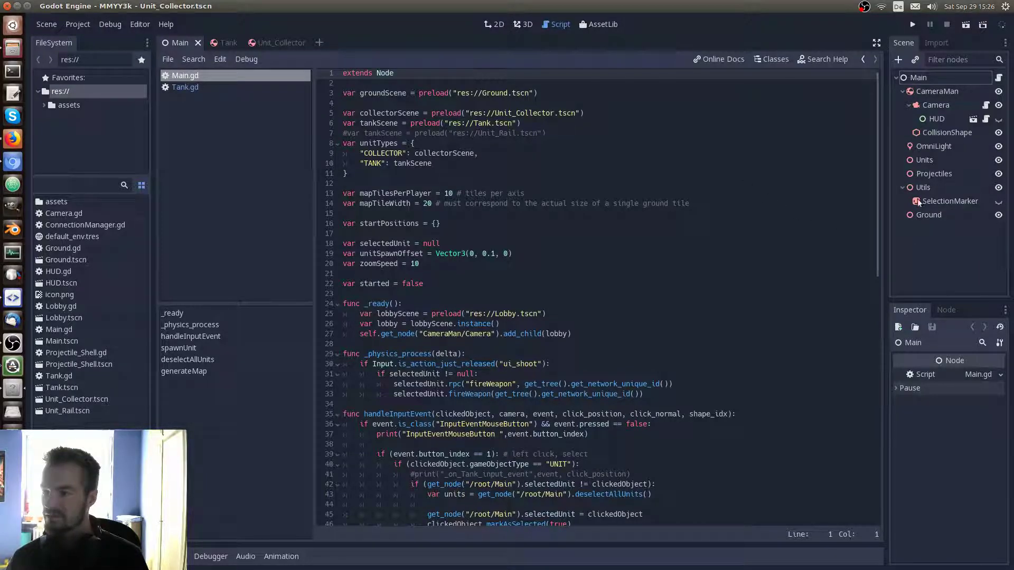
click(923, 160)
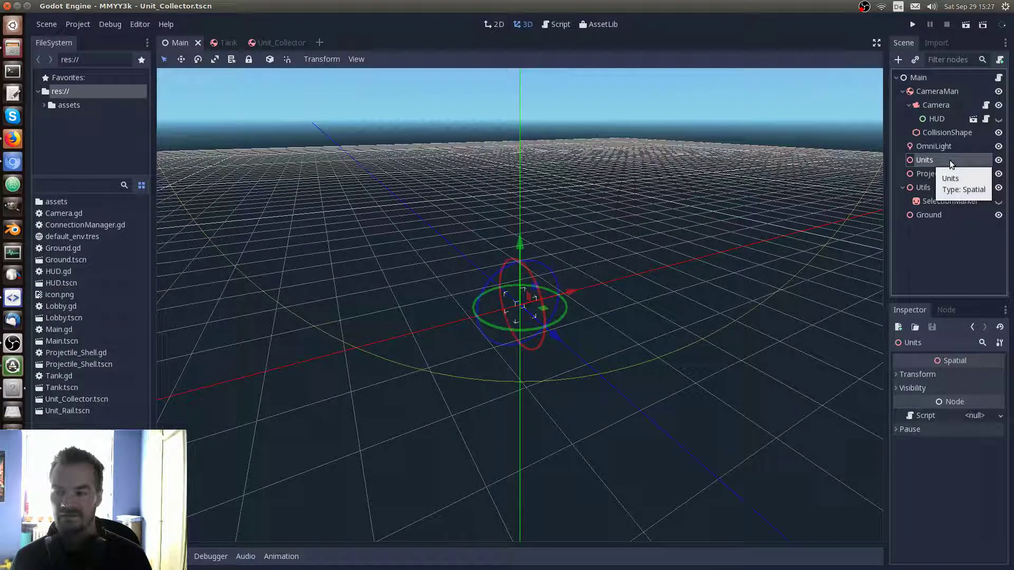
click(235, 43)
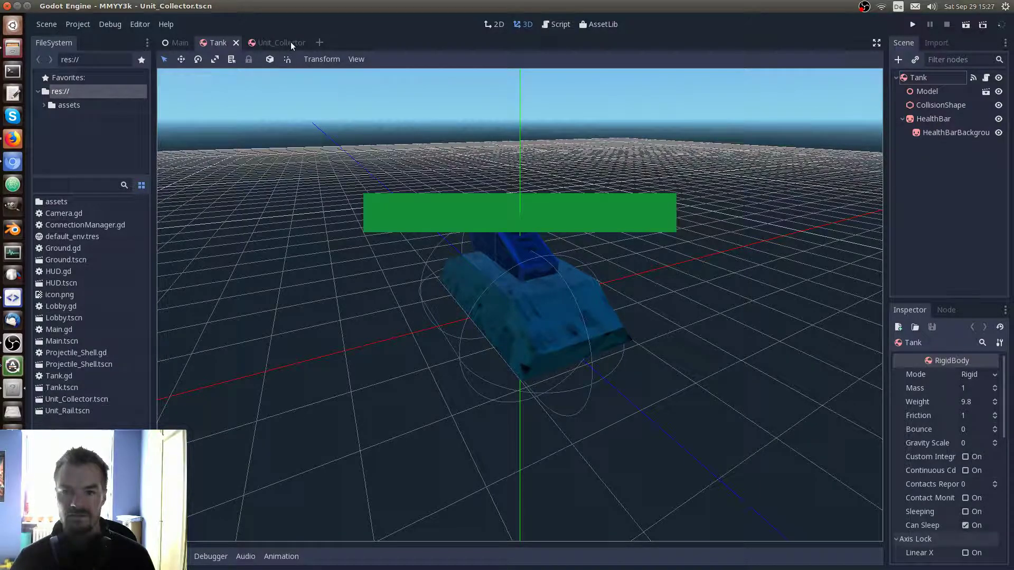
click(174, 43)
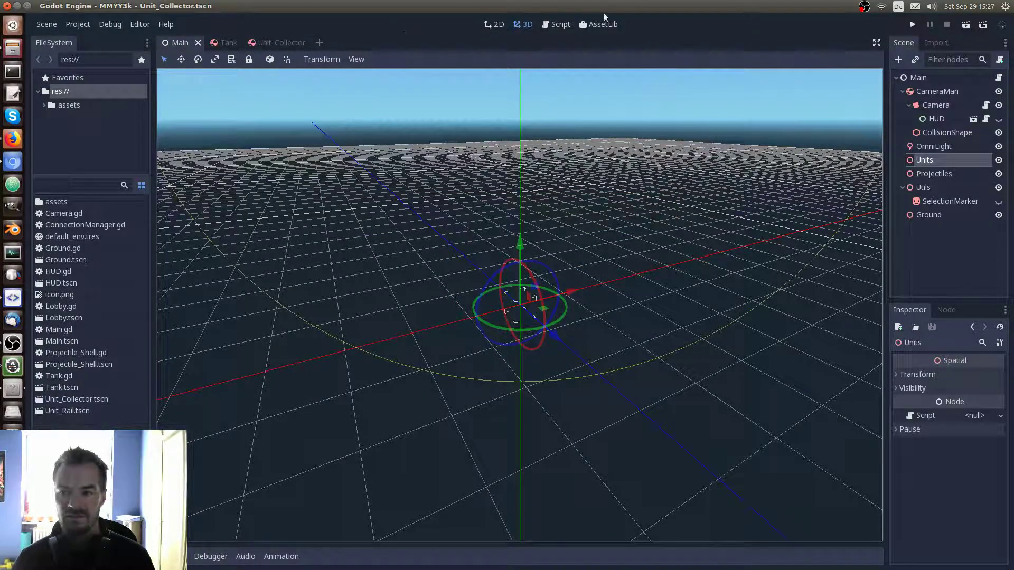
click(555, 26)
click(546, 168)
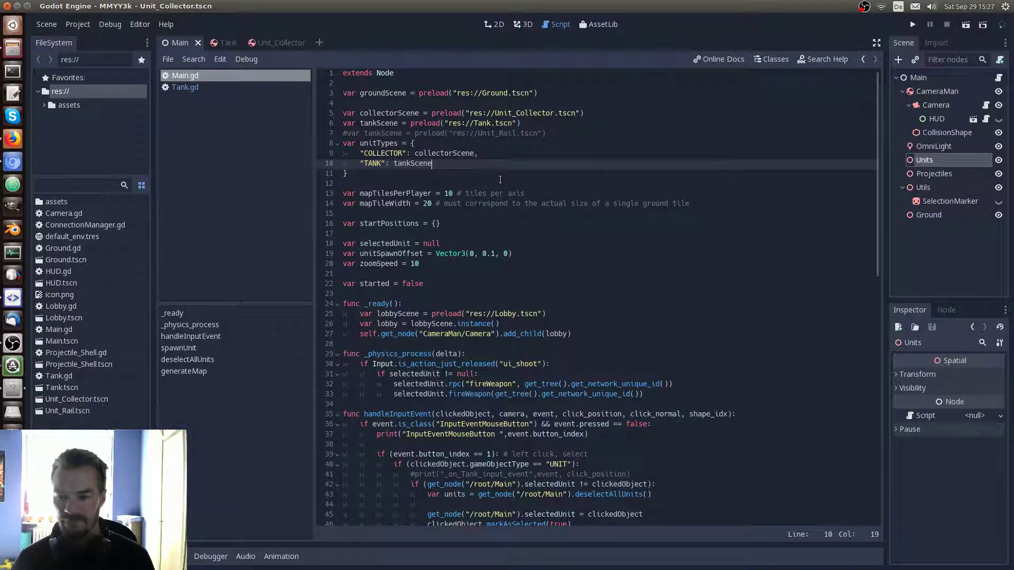
Add 'var playersMainUnit = null' on a new line below 'started = false' in Main.gd
click(506, 175)
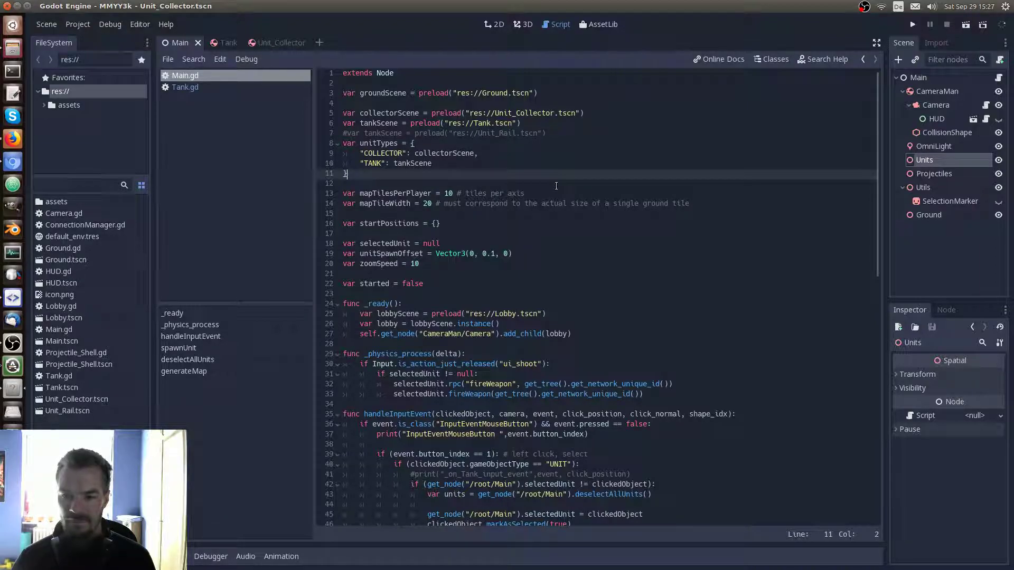
click(520, 284)
key(Return)
key(Return)
text(var)
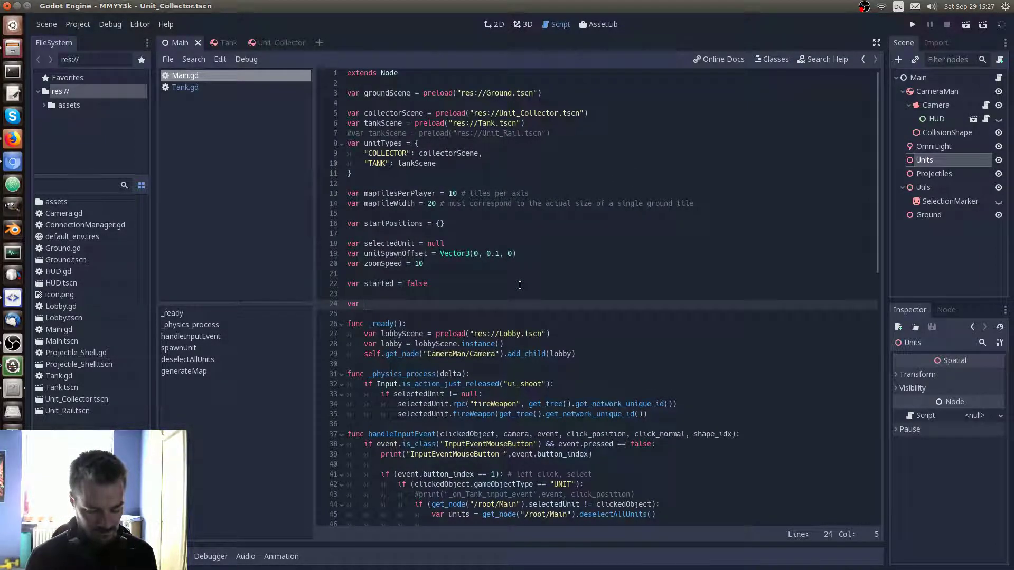
text( playerMain)
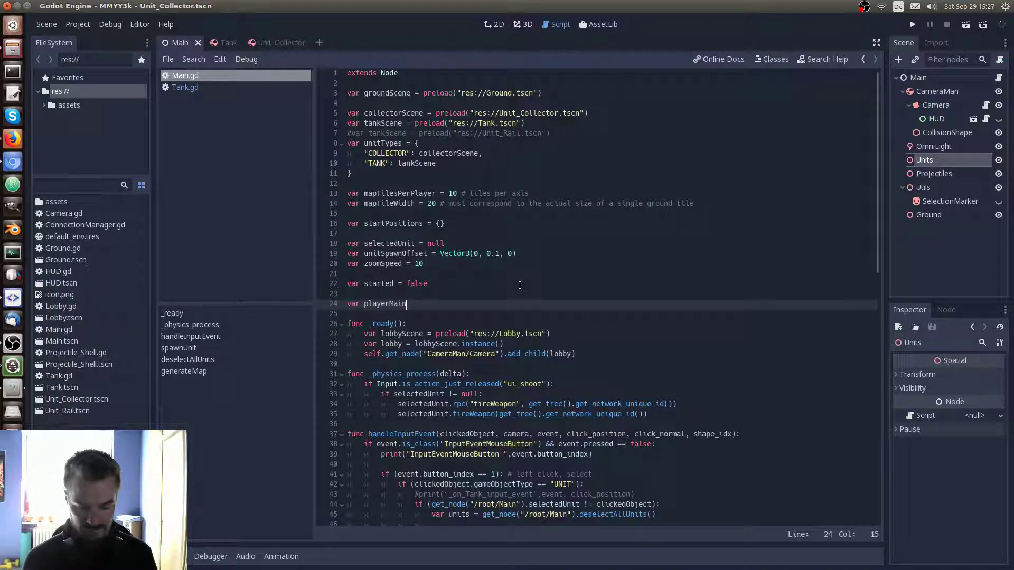
key(BackSpace)
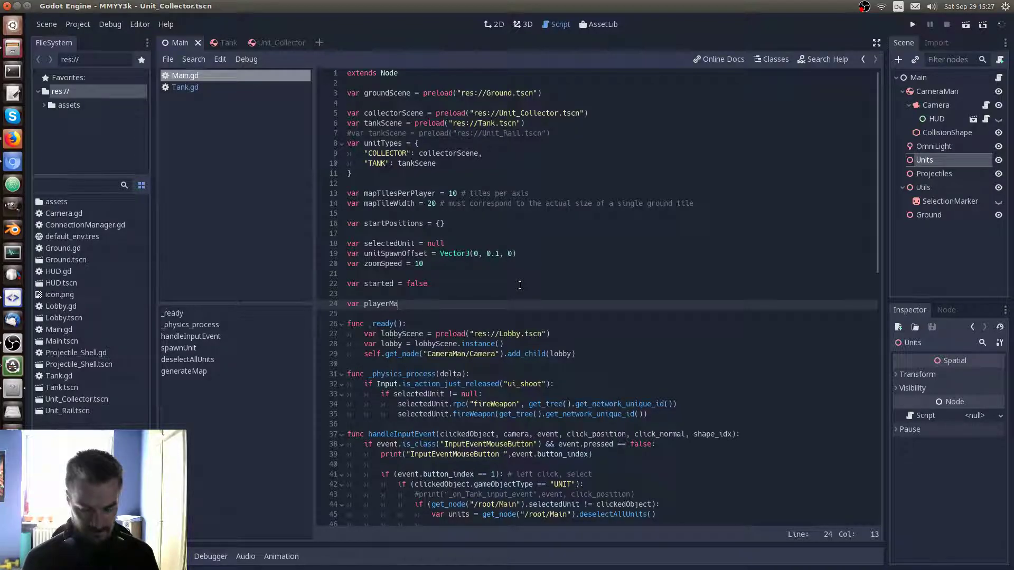
text(inUnit)
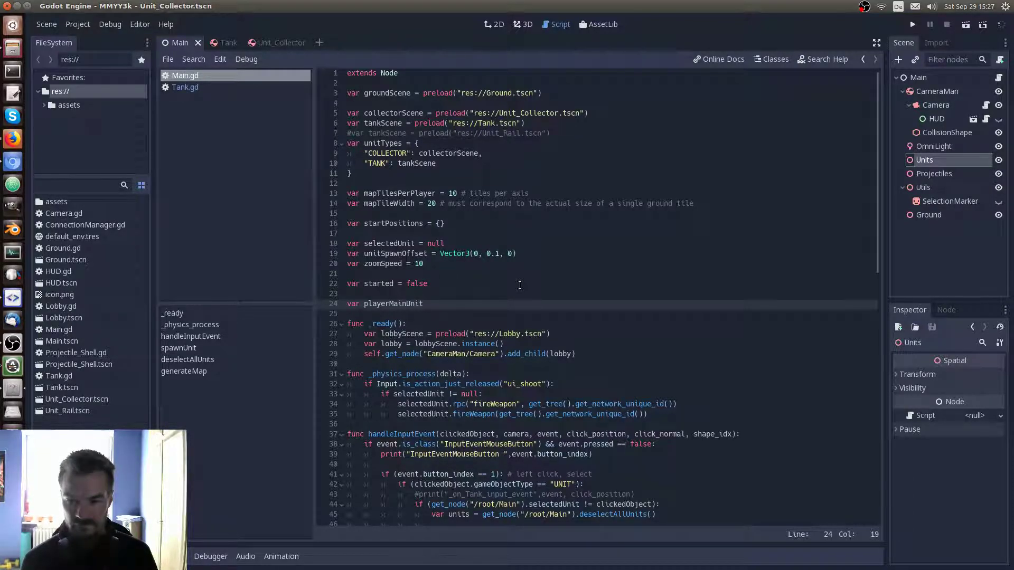
key(Home)
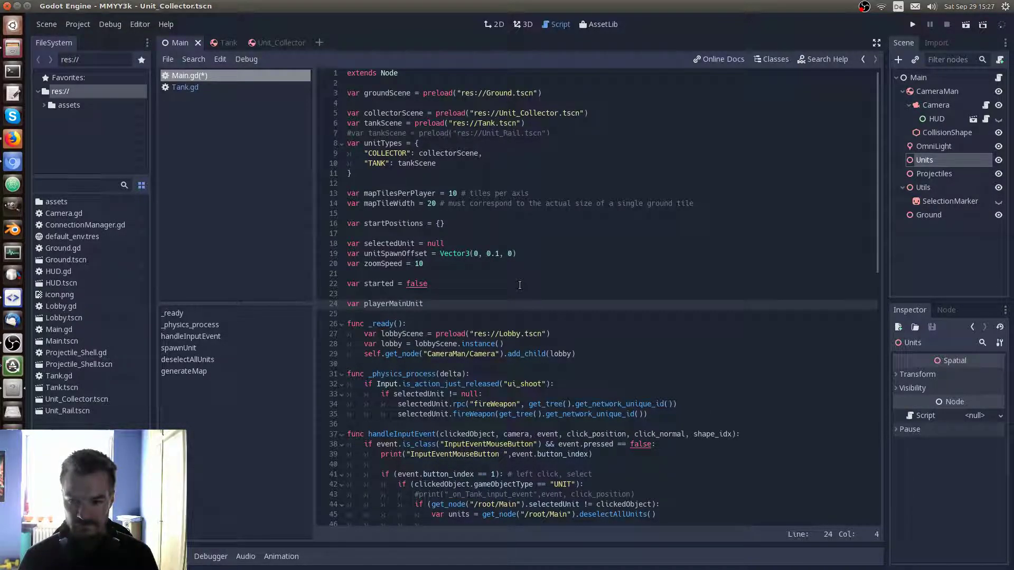
key(Right)
key(Right)
text(s)
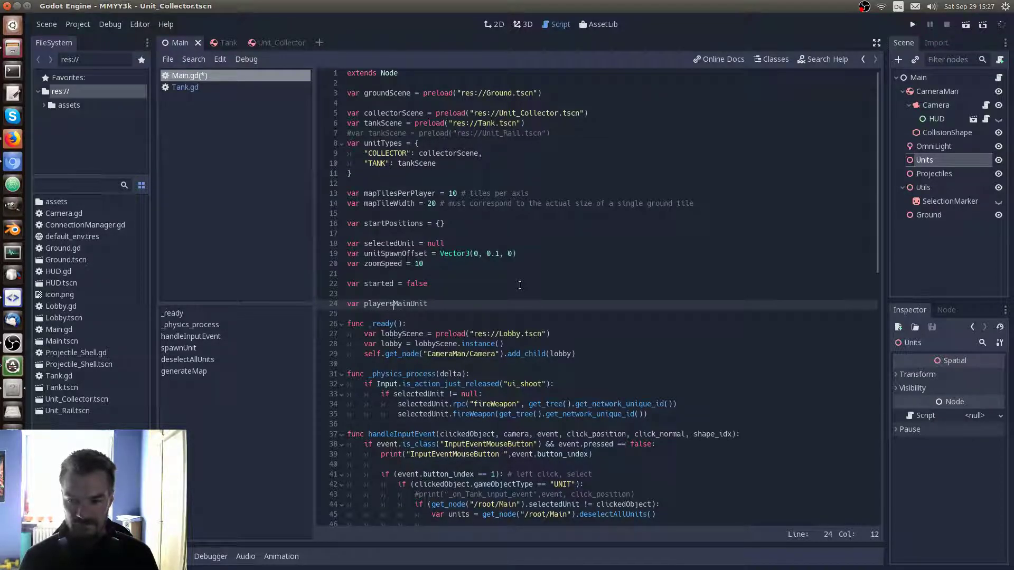
text(nuöl)
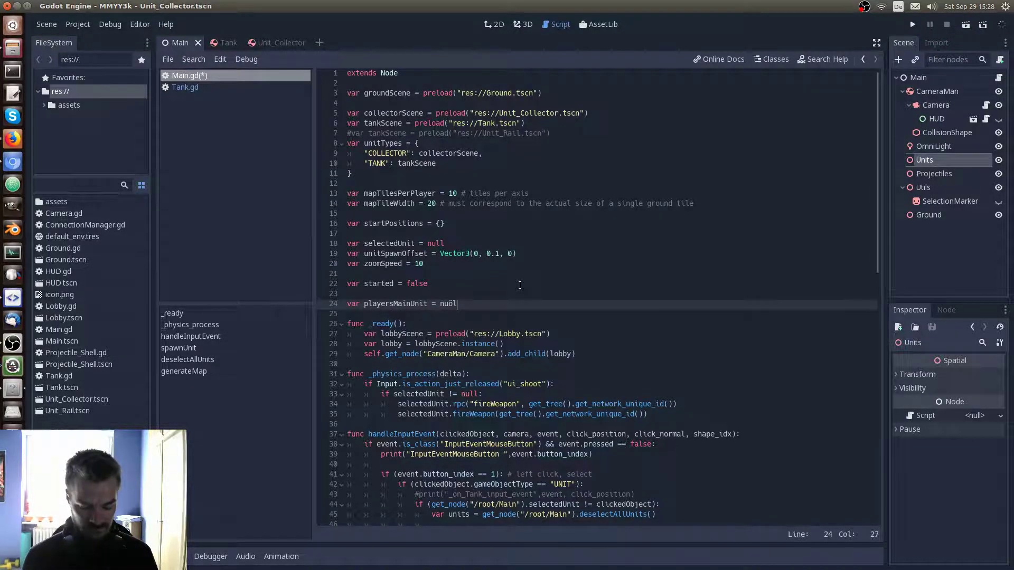
text(lo)
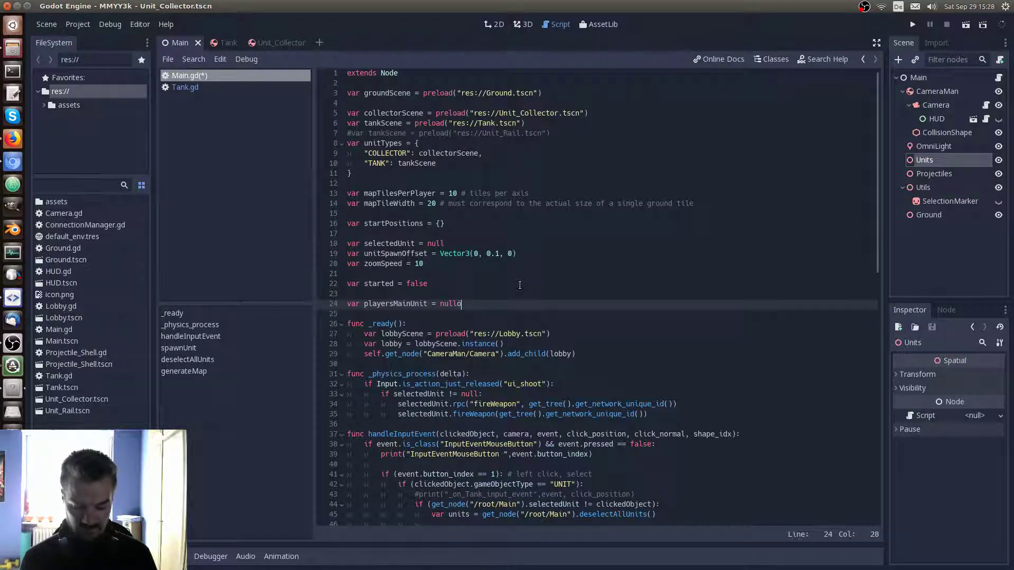
key(BackSpace)
Scroll through the rest of Main.gd to review its spawnUnit function
click(519, 286)
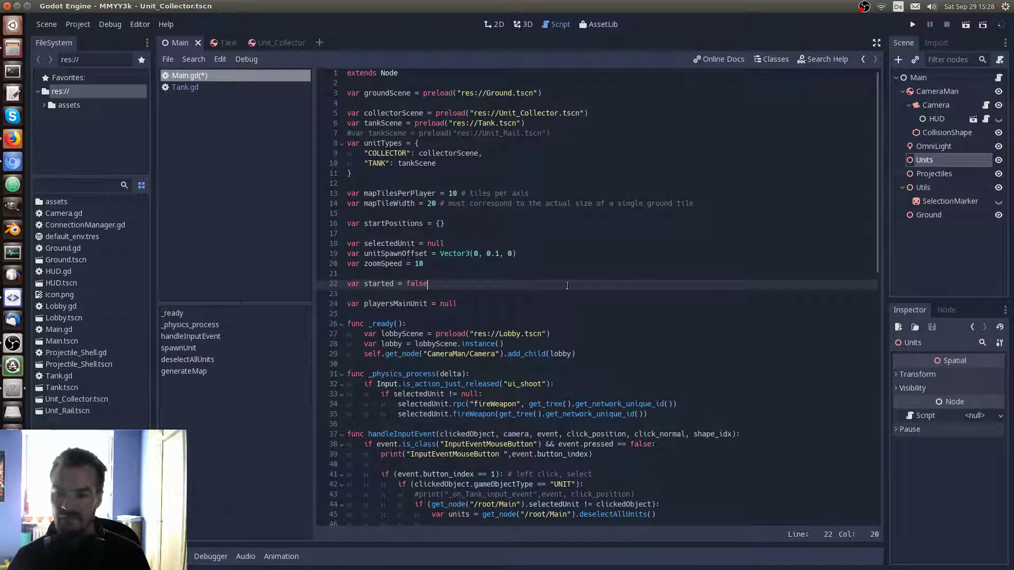
scroll(647, 273, down, 3)
scroll(647, 273, down, 3)
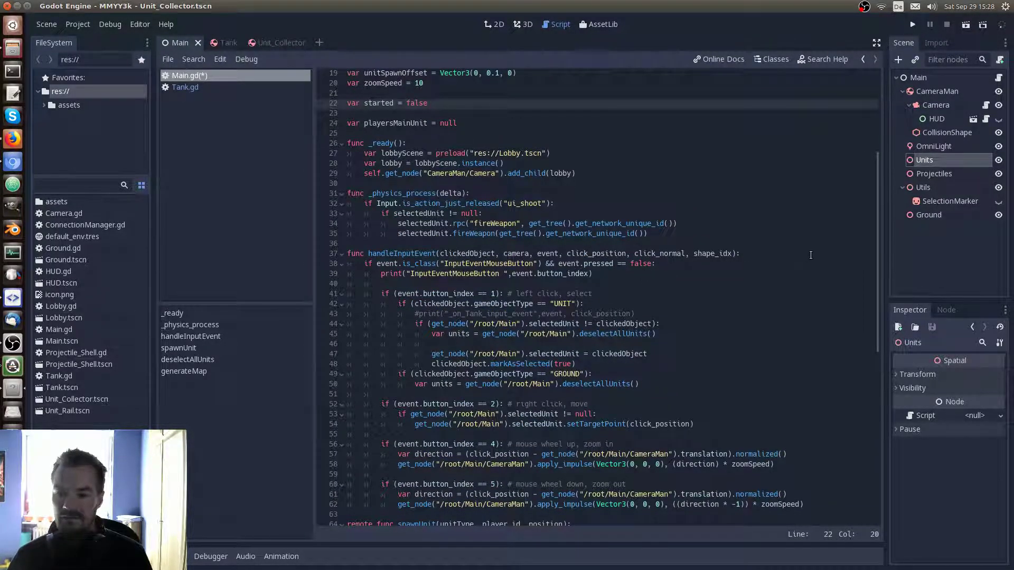
drag(876, 249, 884, 433)
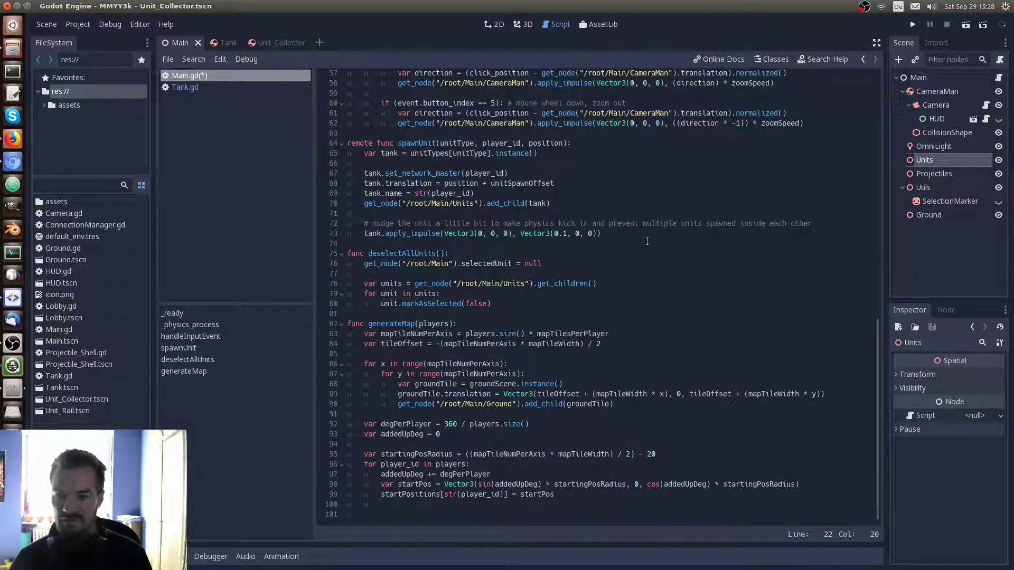
scroll(647, 241, up, 3)
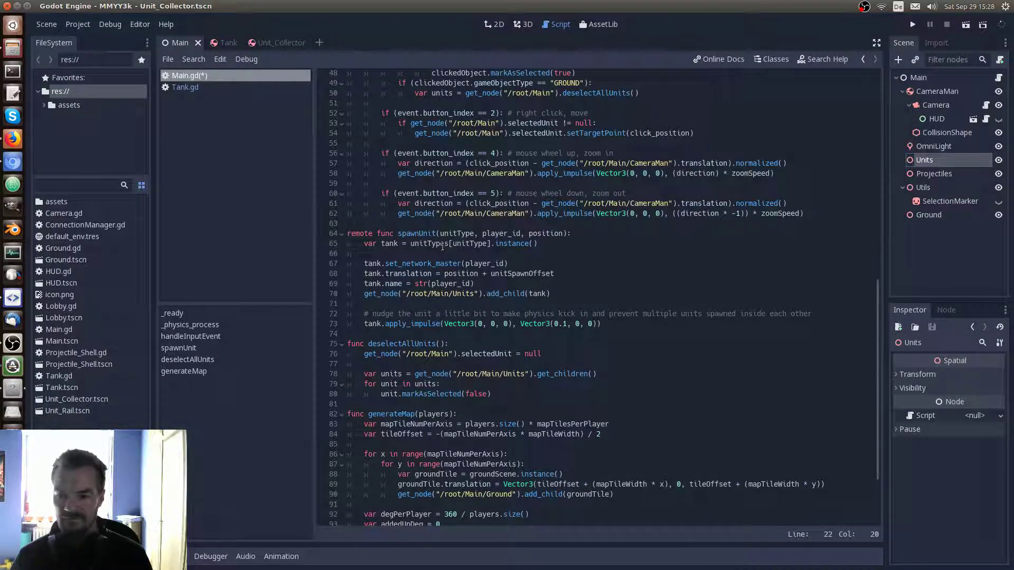
drag(878, 307, 879, 239)
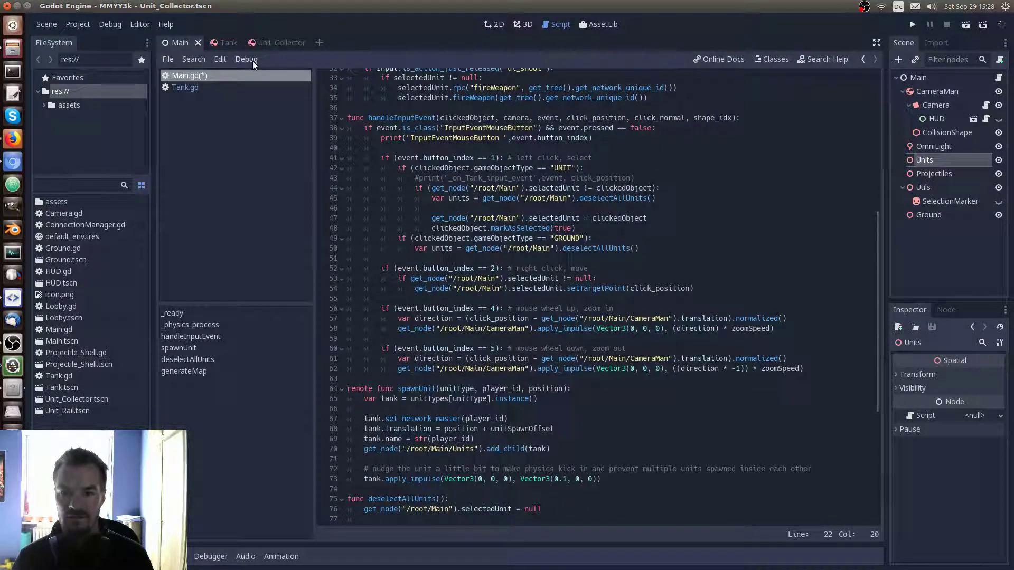
click(43, 23)
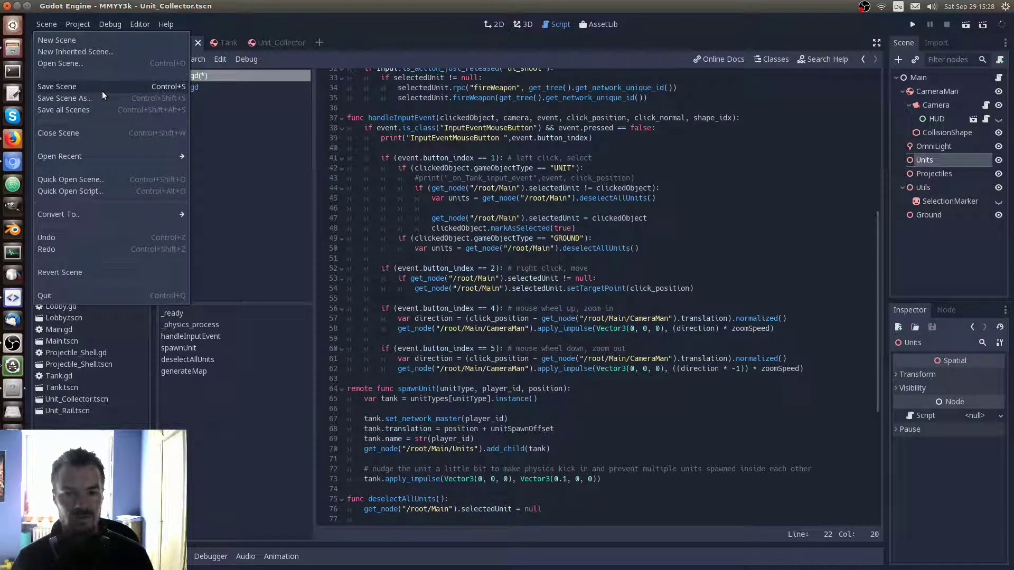
Open the ConnectionManager.gd script file
click(254, 129)
click(169, 61)
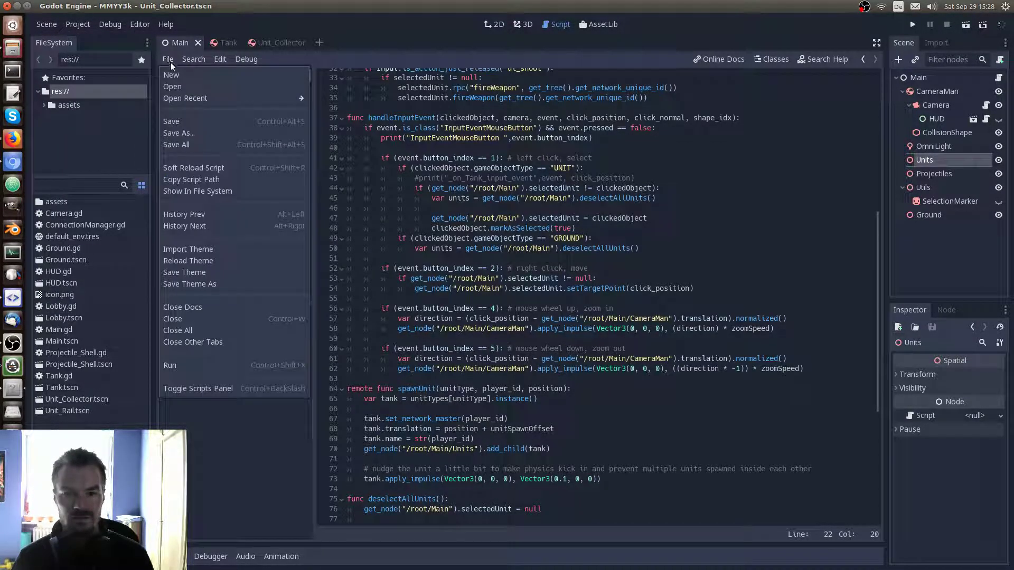
click(189, 85)
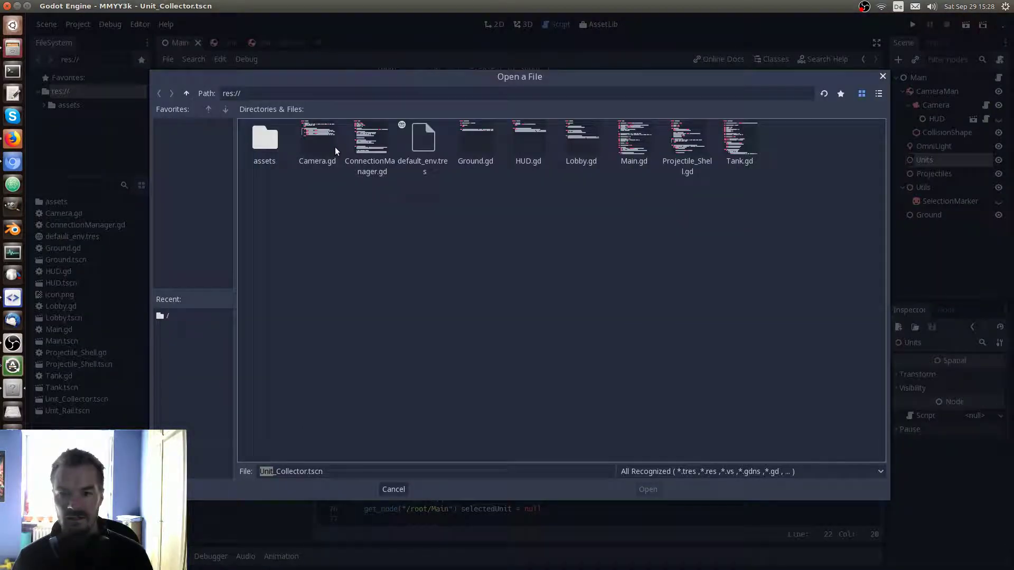
double_click(381, 138)
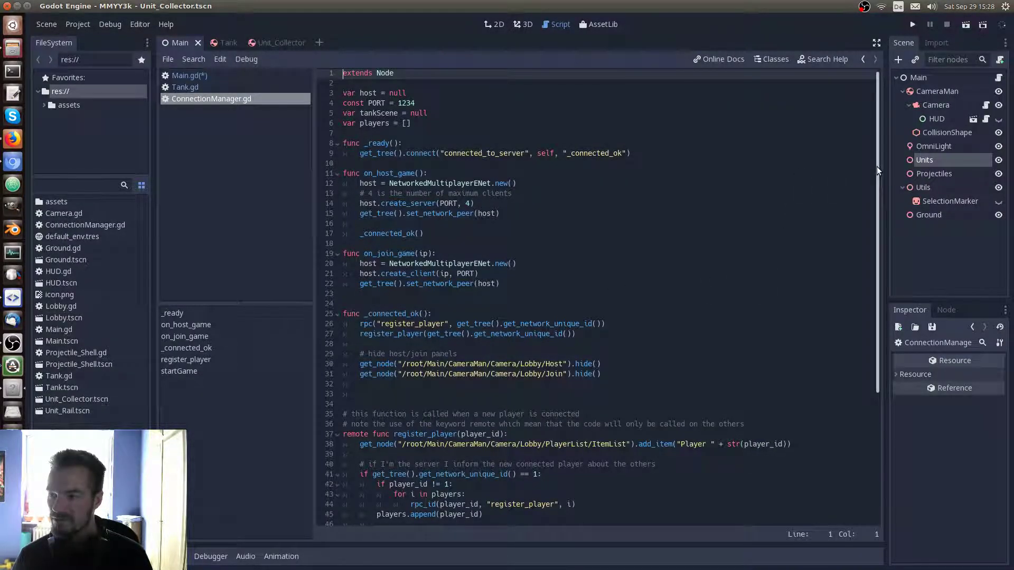
Inspect the spawnUnit call in startGame, then return to Main.gd's spawnUnit function
drag(877, 166, 881, 403)
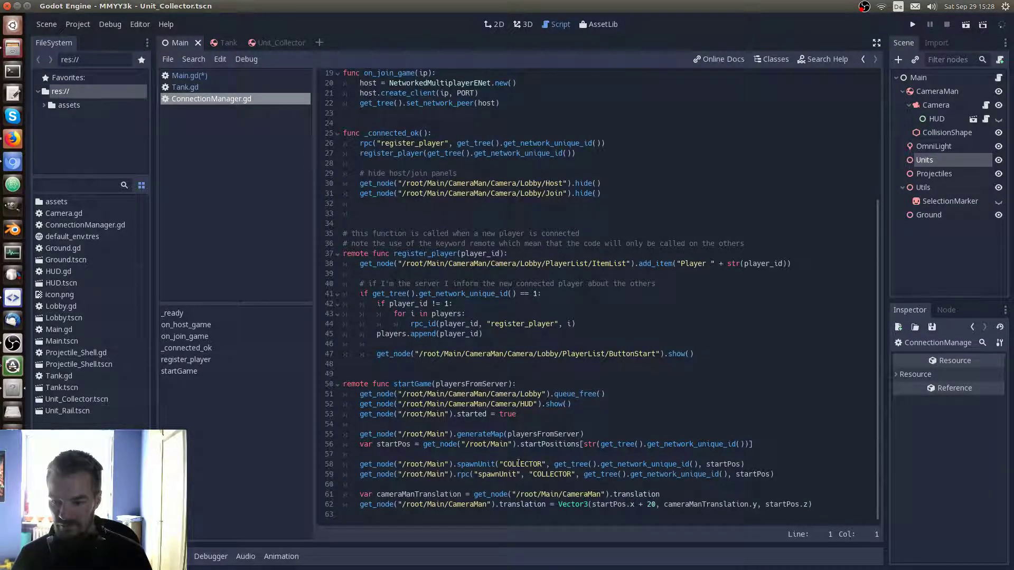
double_click(470, 466)
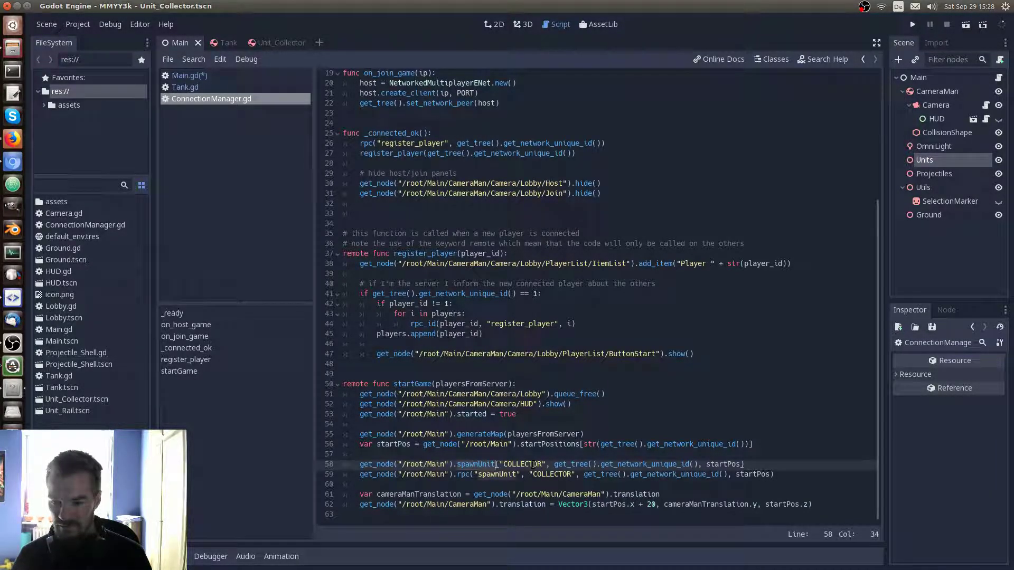
click(611, 455)
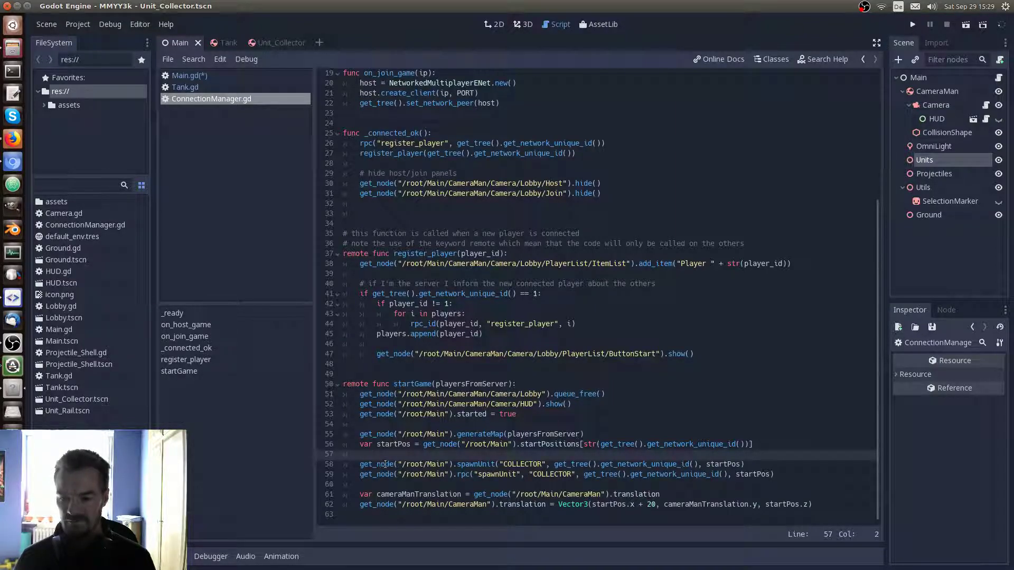
click(360, 465)
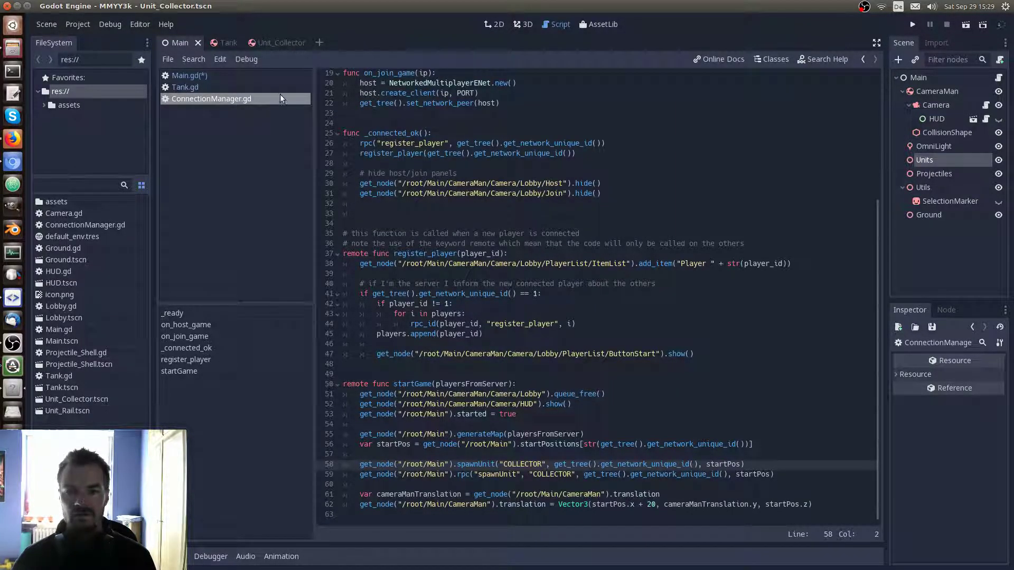
click(268, 77)
scroll(497, 419, down, 4)
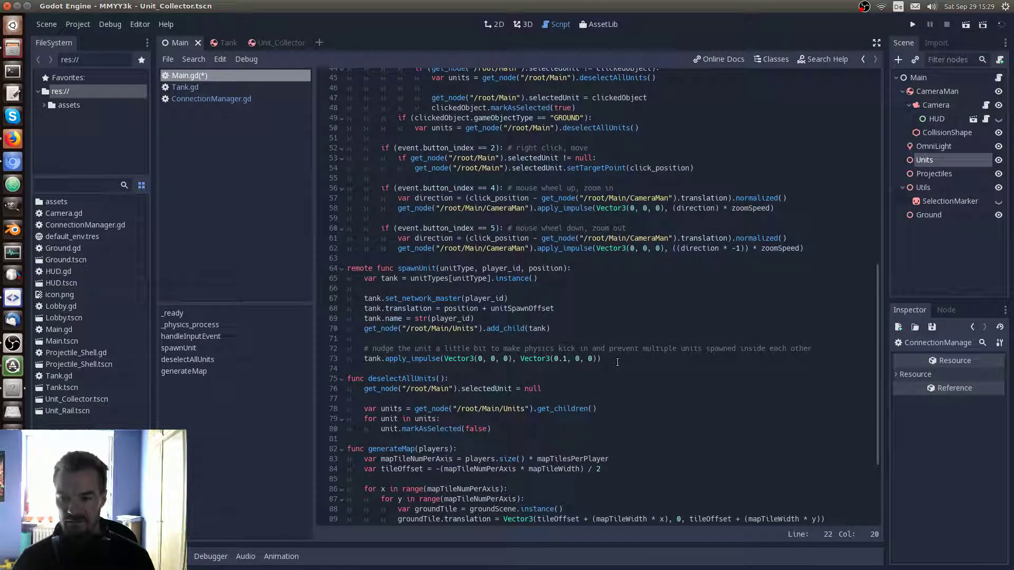
Add a 'return newUnit' line after the impulse call in spawnUnit
click(617, 360)
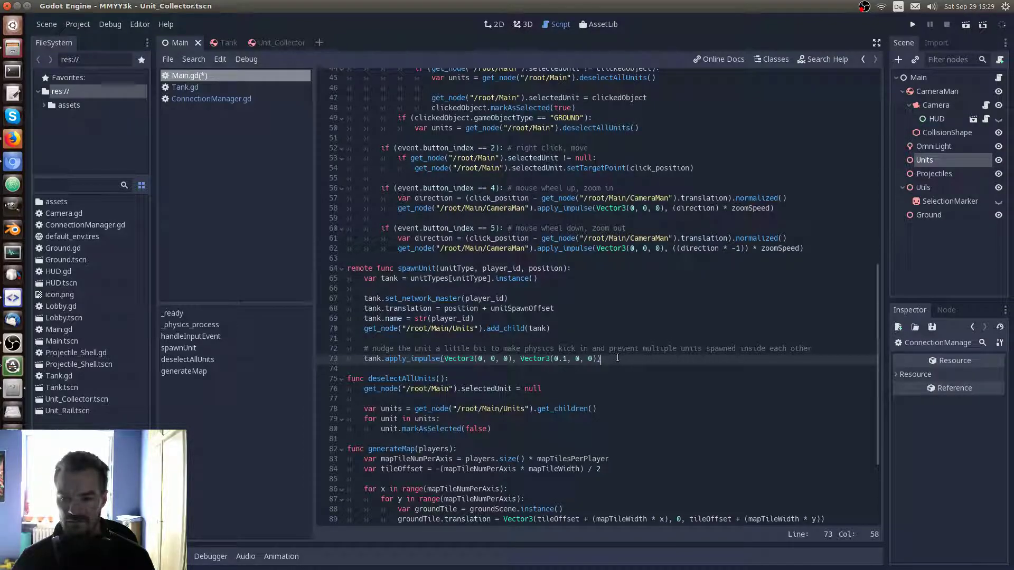
key(Return)
key(Return)
text(retun)
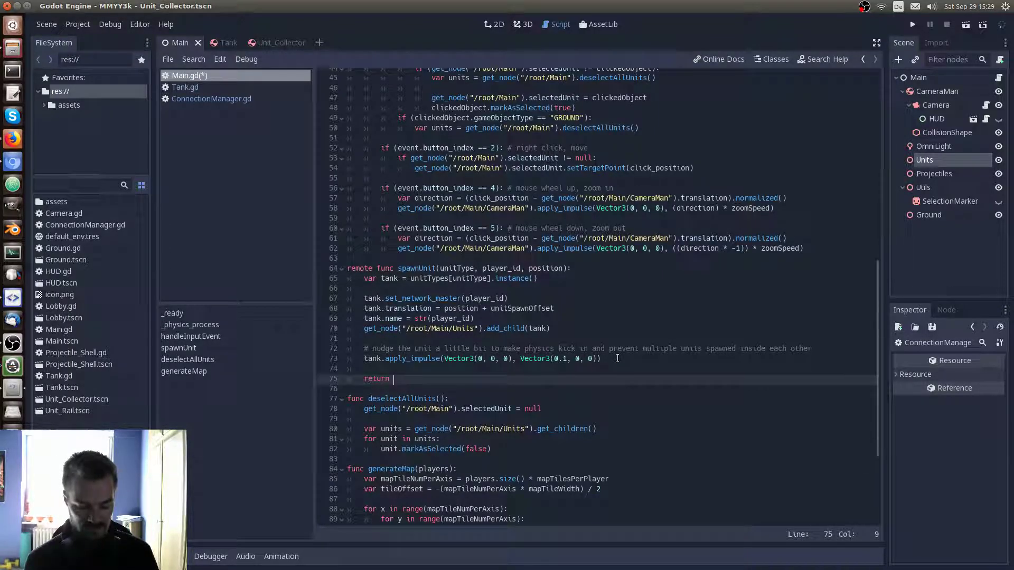
text(unit)
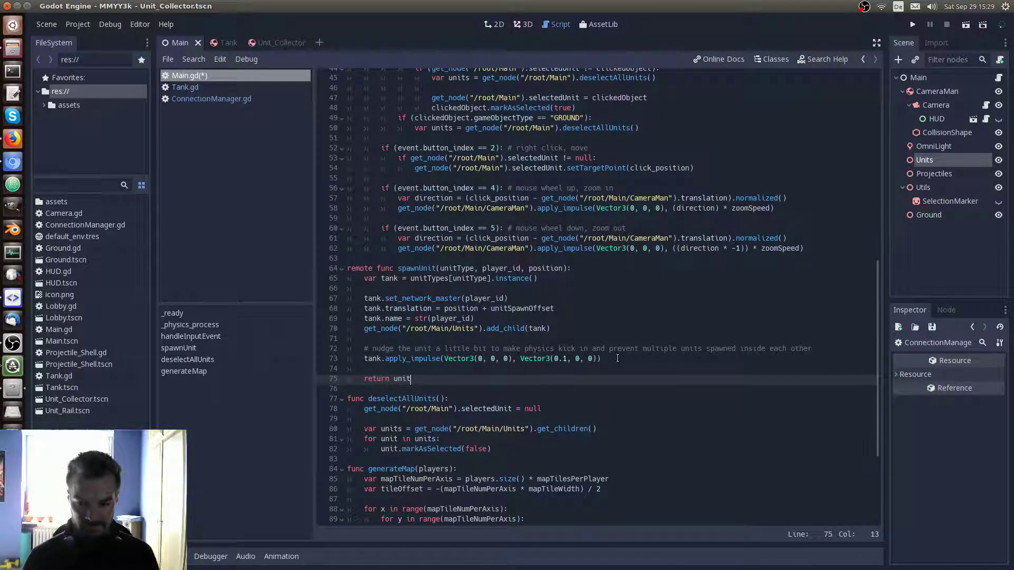
text(new)
key(Delete)
text(U)
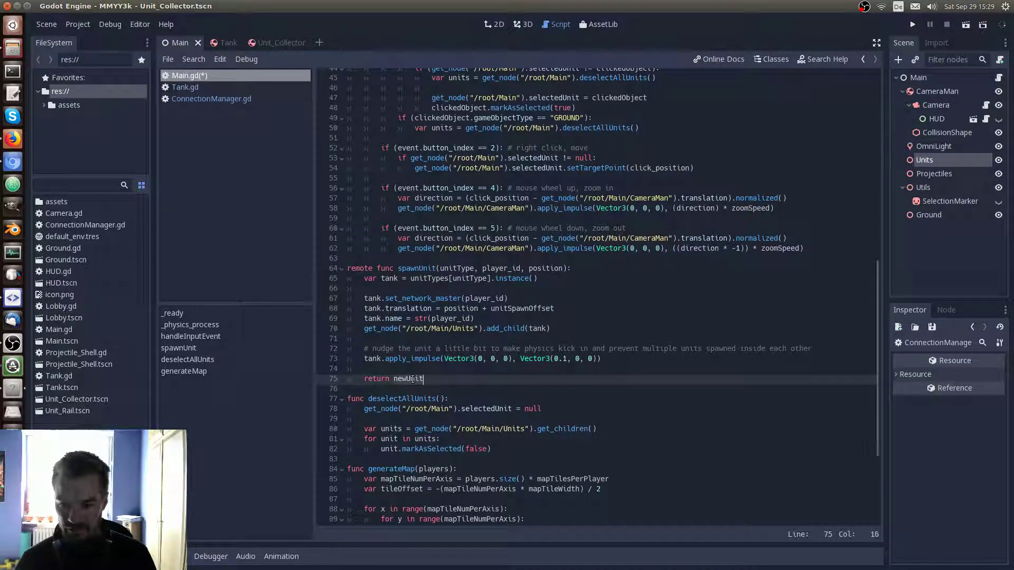
key(End)
Rename every 'tank' to 'newUnit' on lines 65 through 73 of spawnUnit
double_click(372, 359)
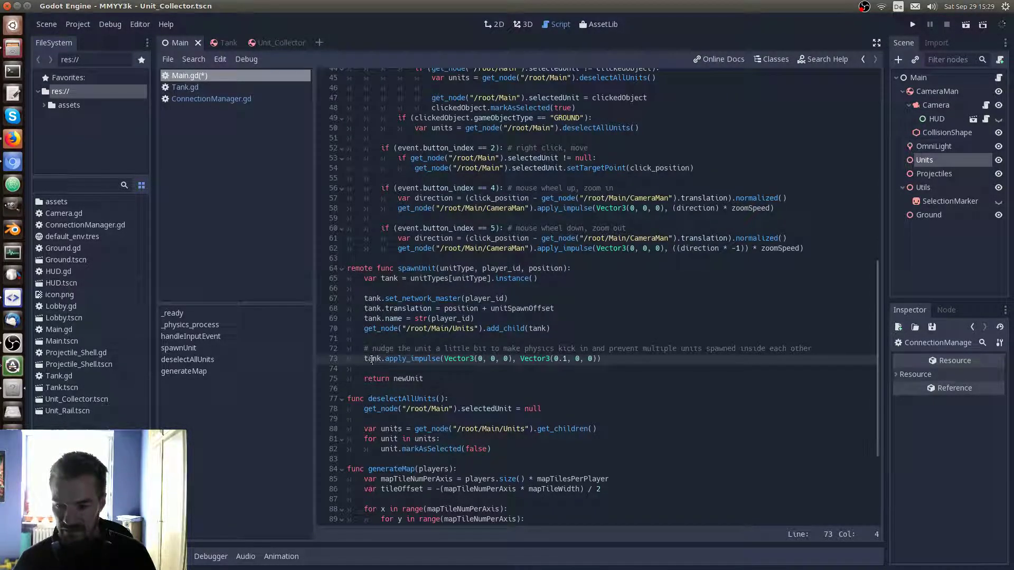
text(newUnit)
double_click(542, 328)
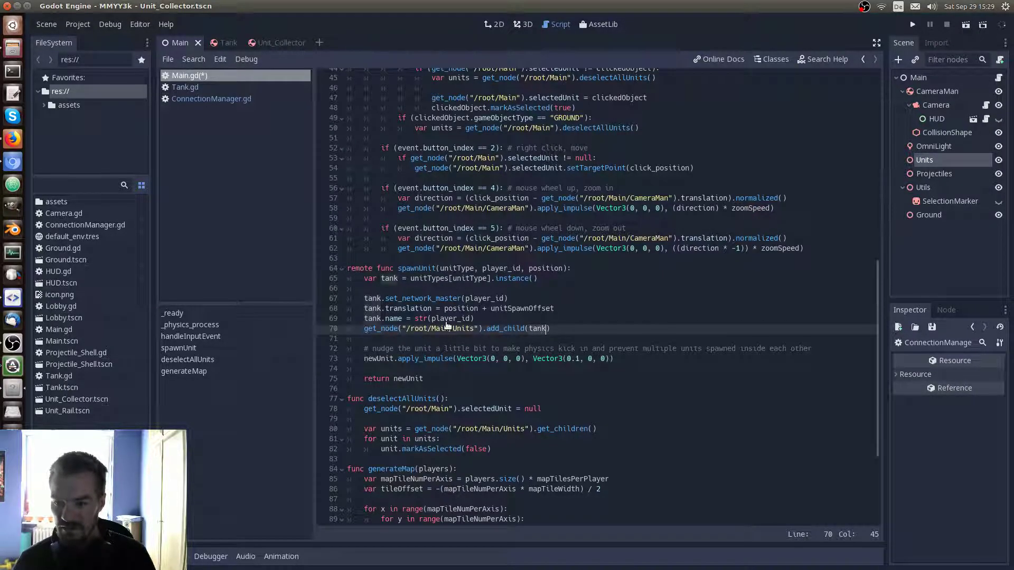
text(newUnit)
double_click(373, 319)
text(newUnit)
double_click(375, 308)
text(newUnit)
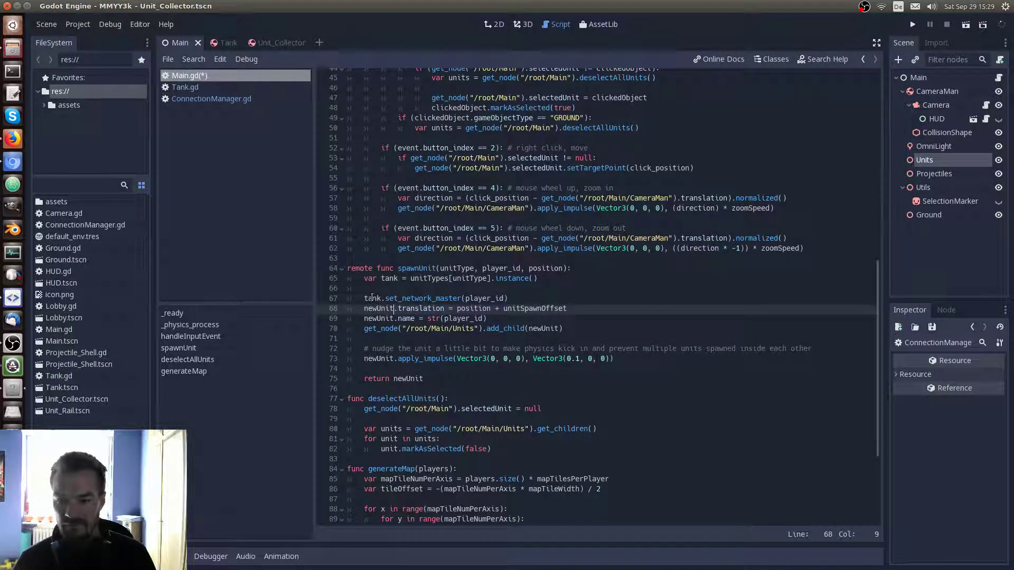
double_click(372, 299)
text(newUnit)
double_click(389, 278)
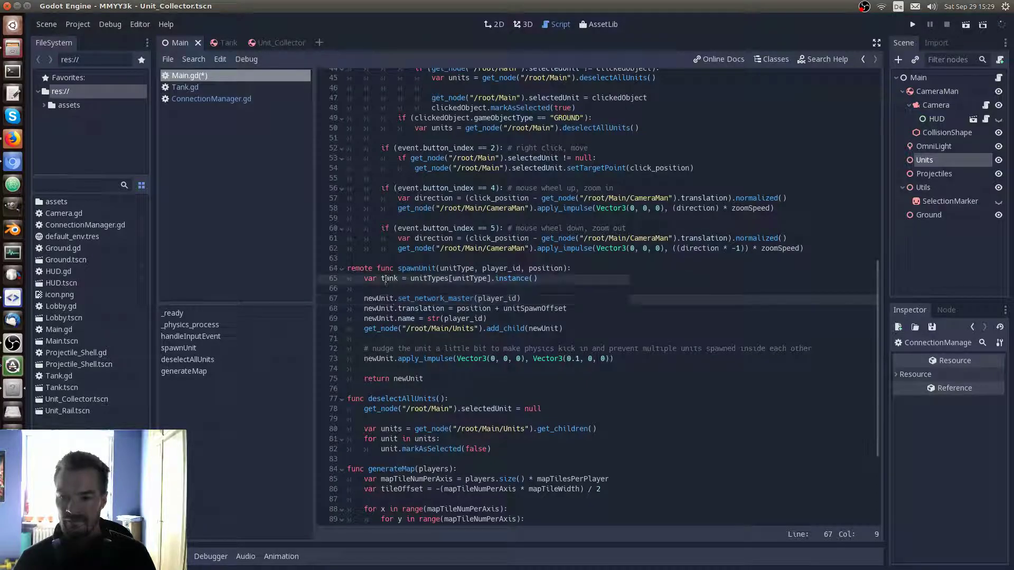
text(newUnit)
click(560, 290)
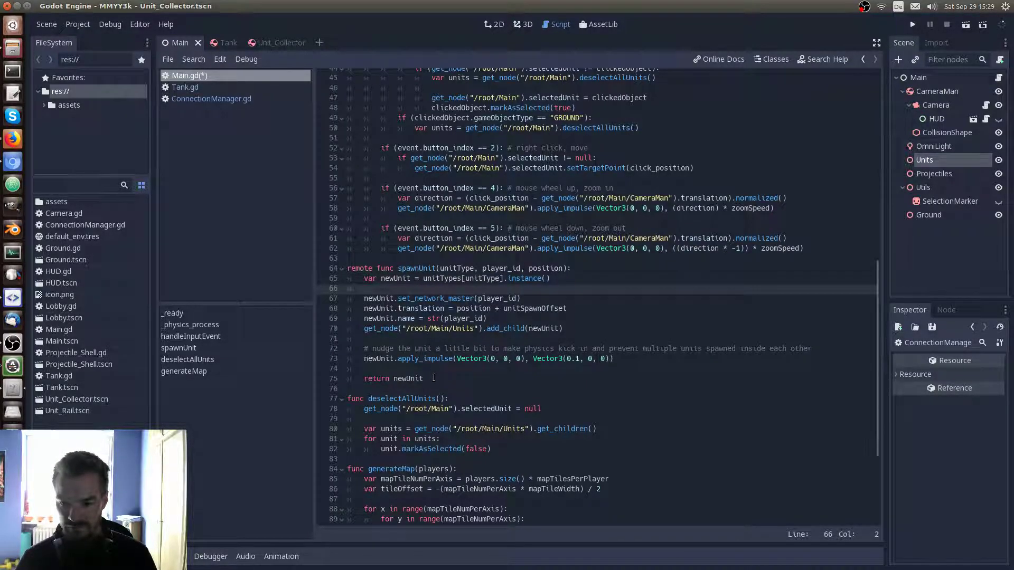
Save Main.gd, then prefix ConnectionManager.gd's local spawnUnit call with 'var newUnit ='
click(447, 378)
key(ctrl+s)
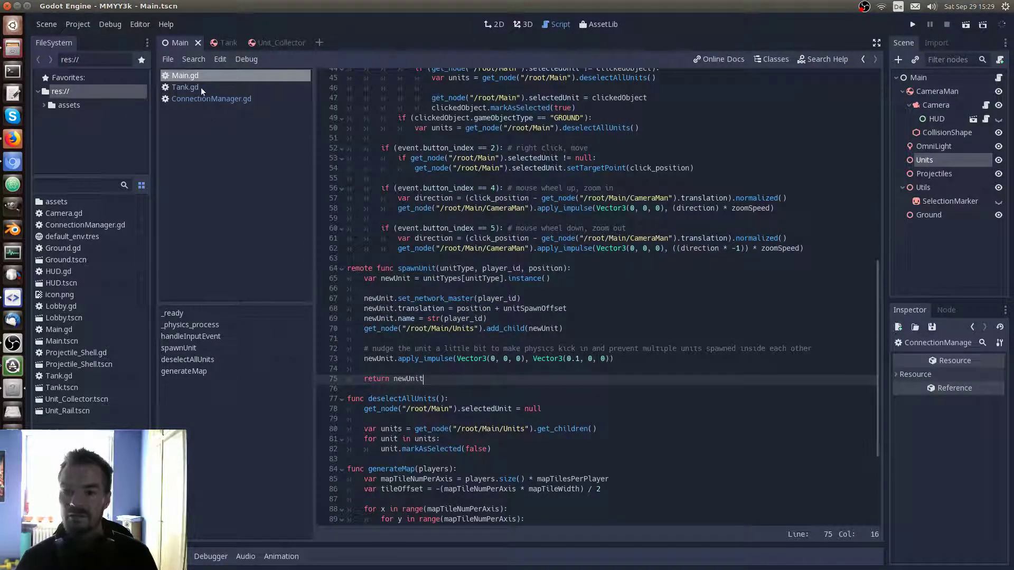
click(218, 99)
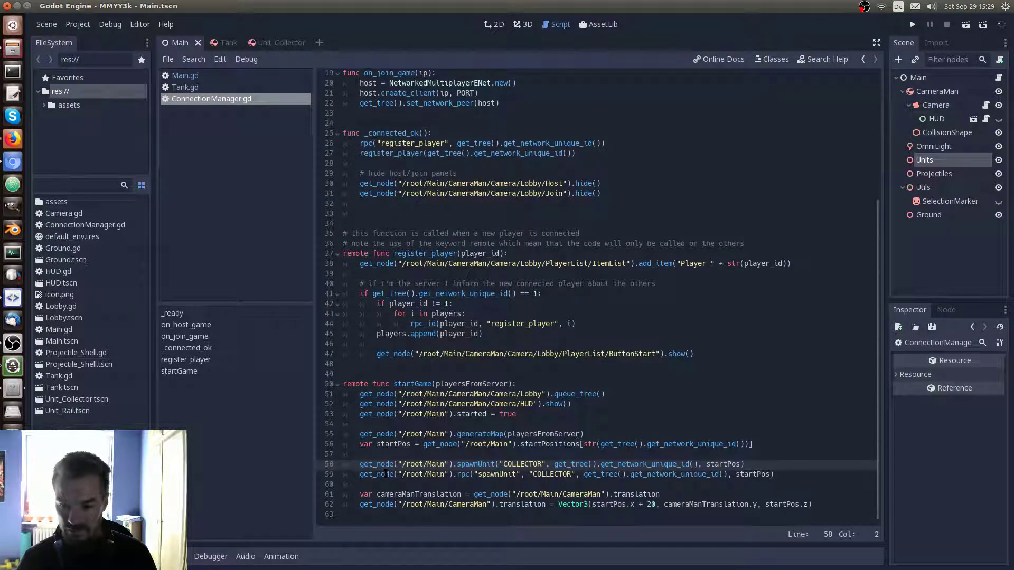
text(var newUnit =)
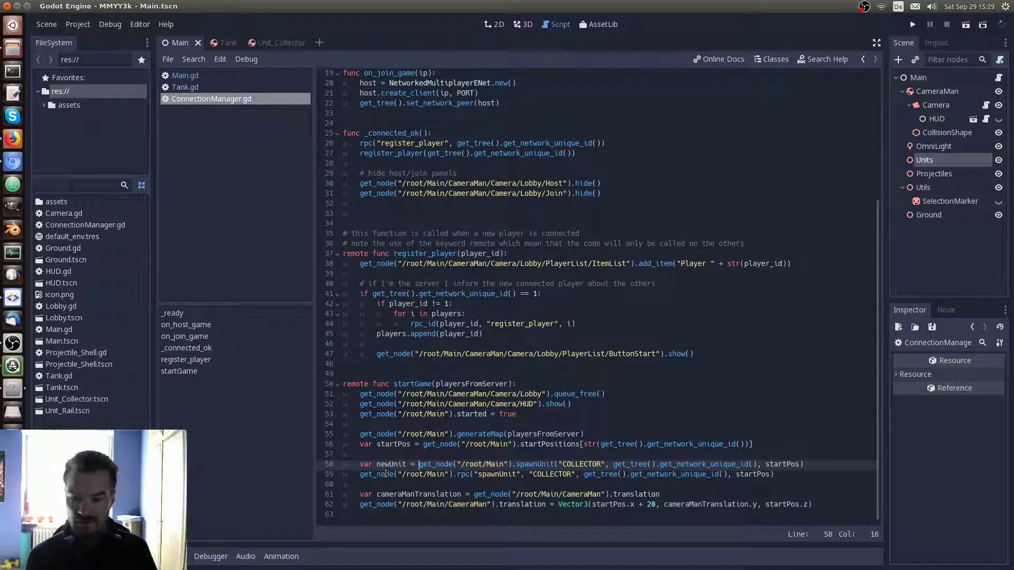
Start a new line after the spawnUnit call with the pasted get_node("/root/Main") lookup
double_click(389, 467)
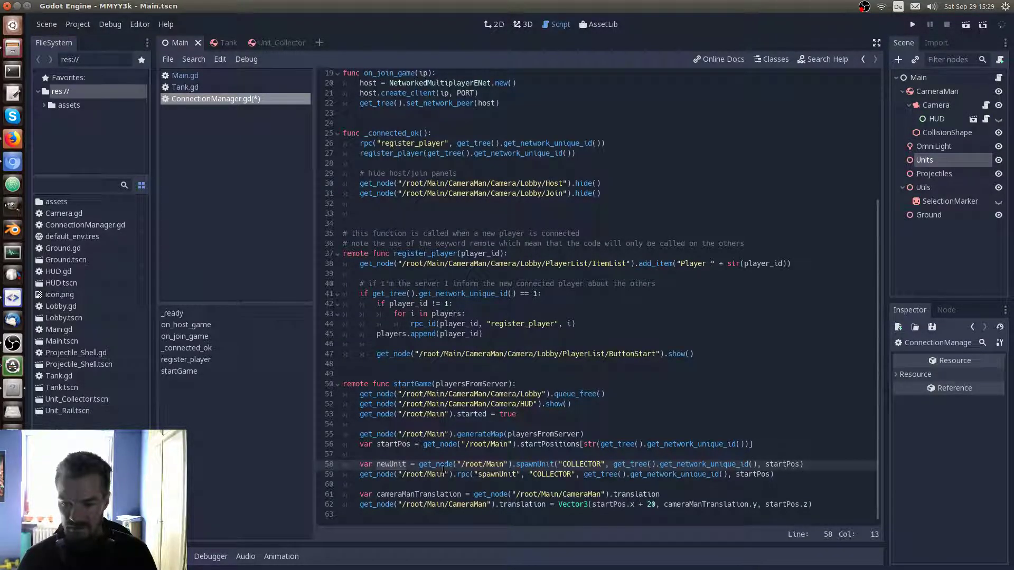
click(513, 465)
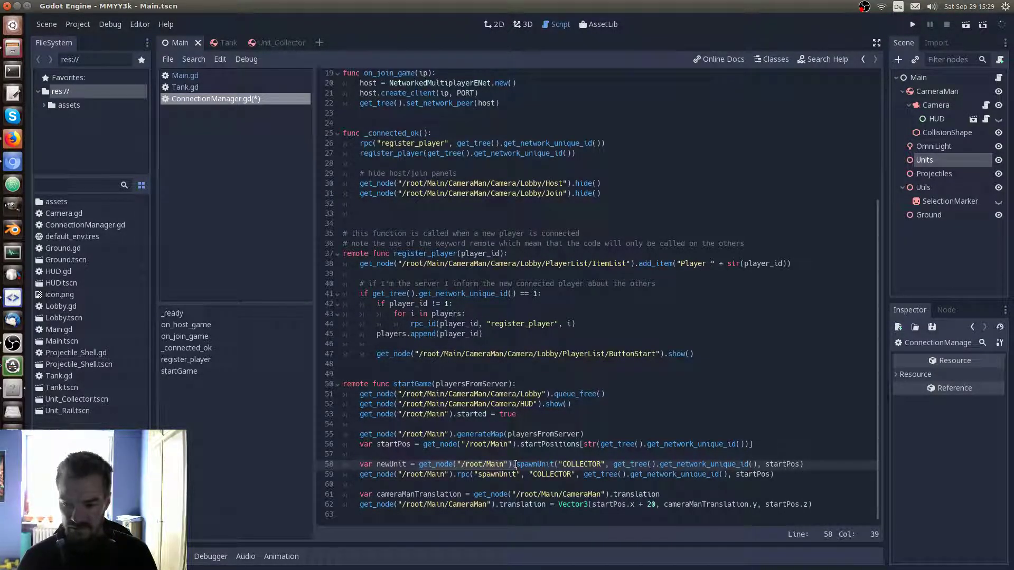
click(805, 465)
key(Return)
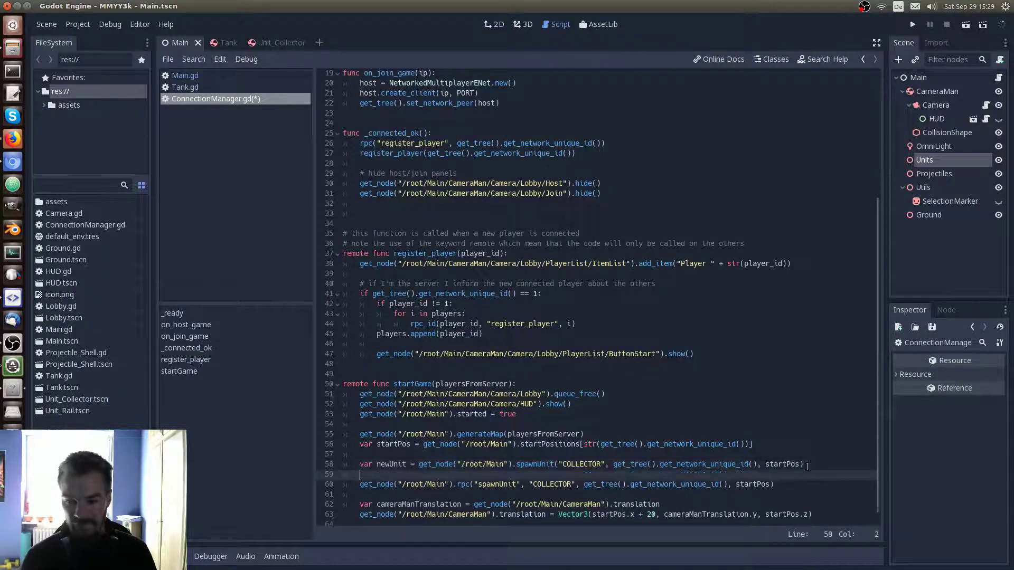
text(get_node("/root/Main").)
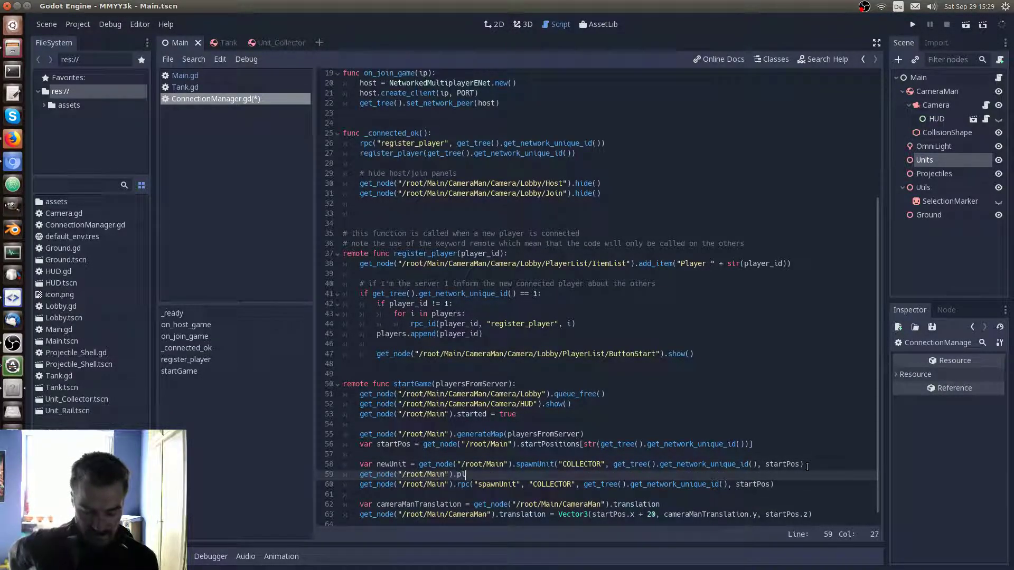
text(pl)
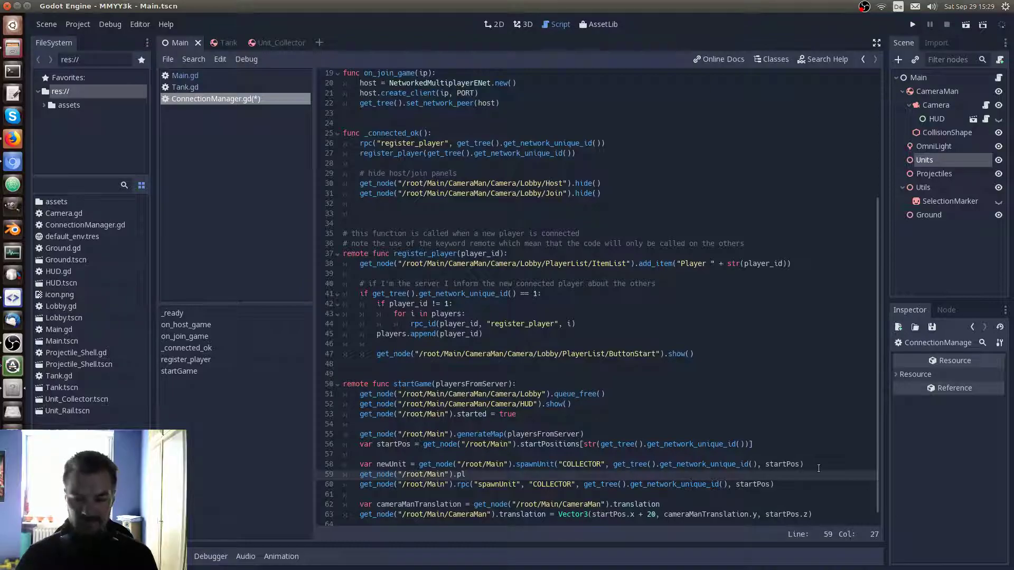
Complete the line as '.playersMainUnit = newUnit', checking the name in Main.gd, and save
click(253, 75)
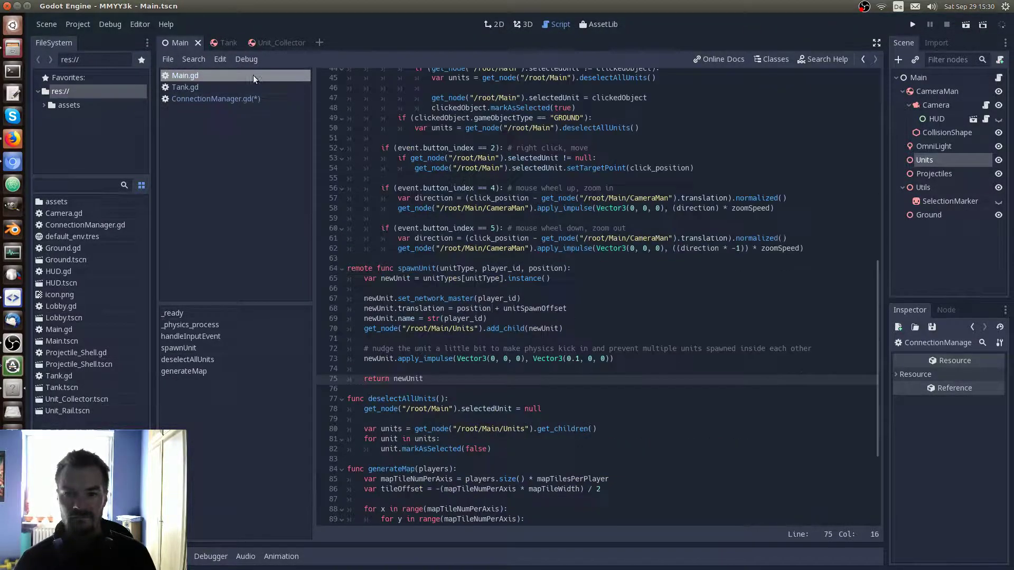
scroll(428, 198, up, 3)
scroll(475, 169, up, 6)
scroll(511, 142, up, 2)
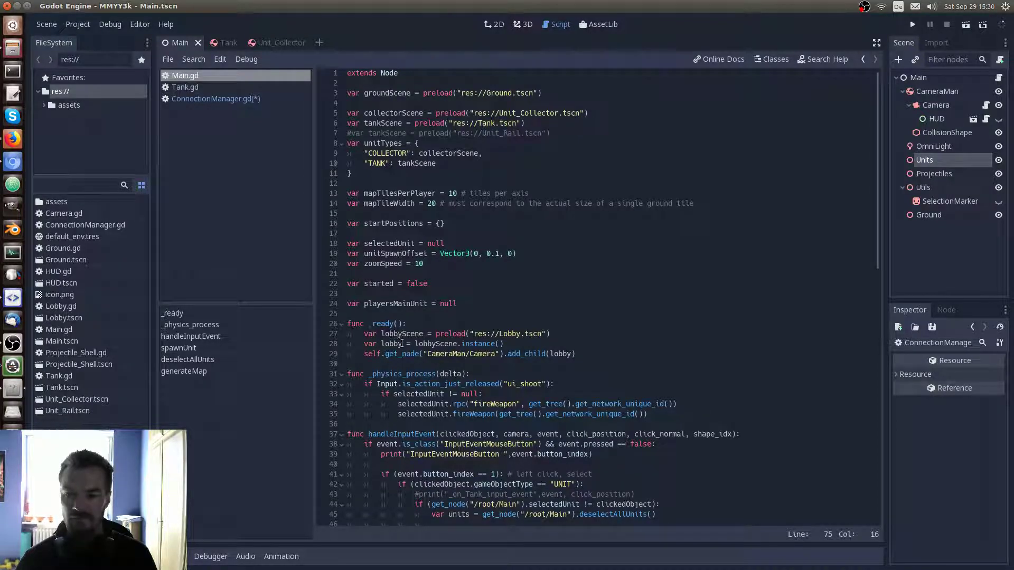
double_click(391, 304)
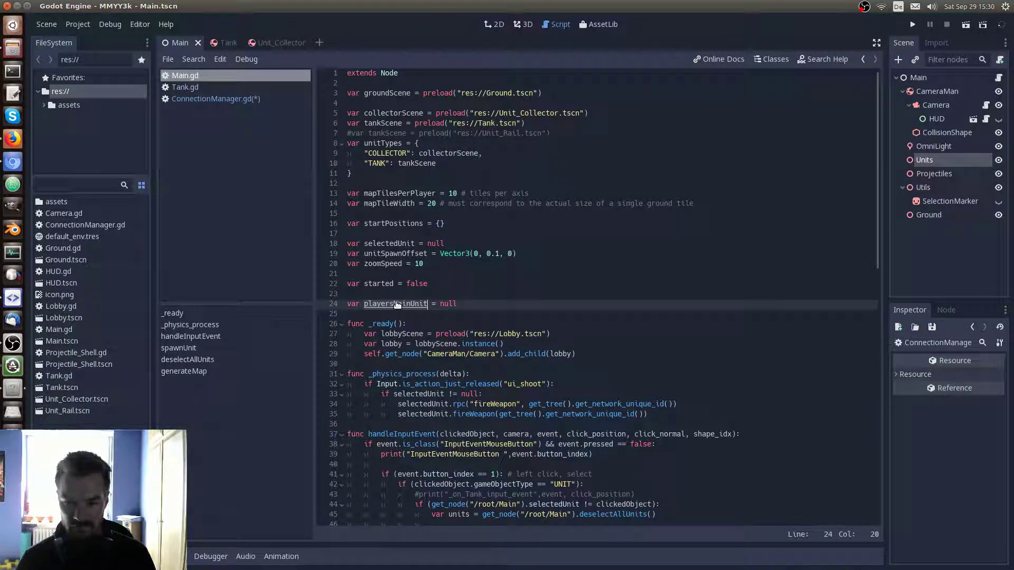
click(210, 101)
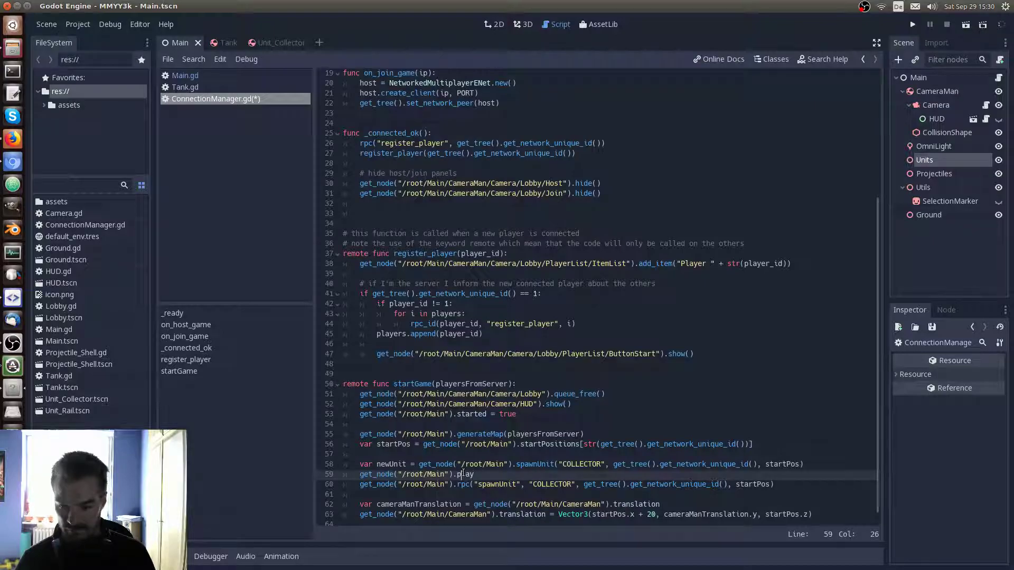
text(ersMainUnit = )
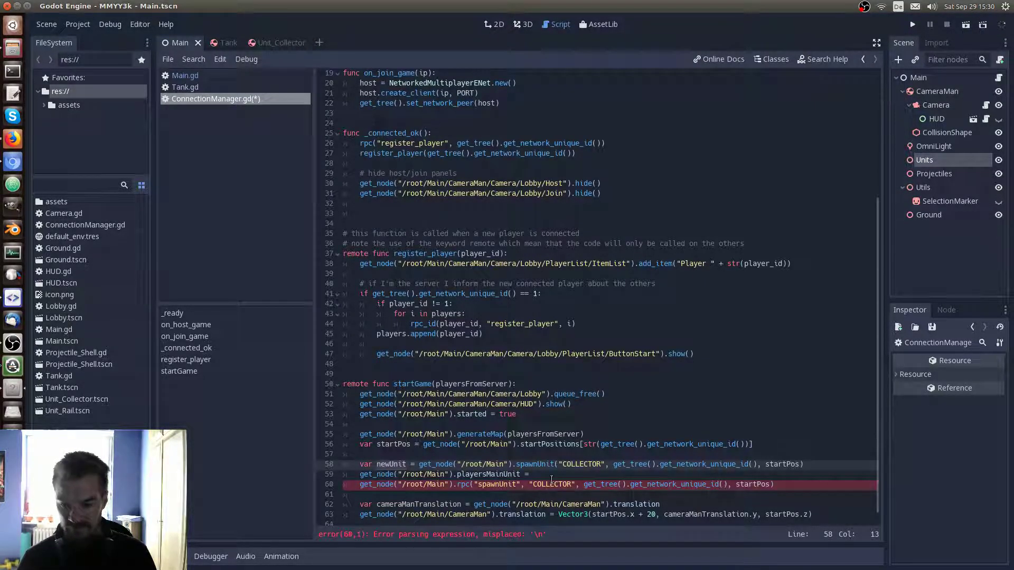
text(newUnit)
key(ctrl+s)
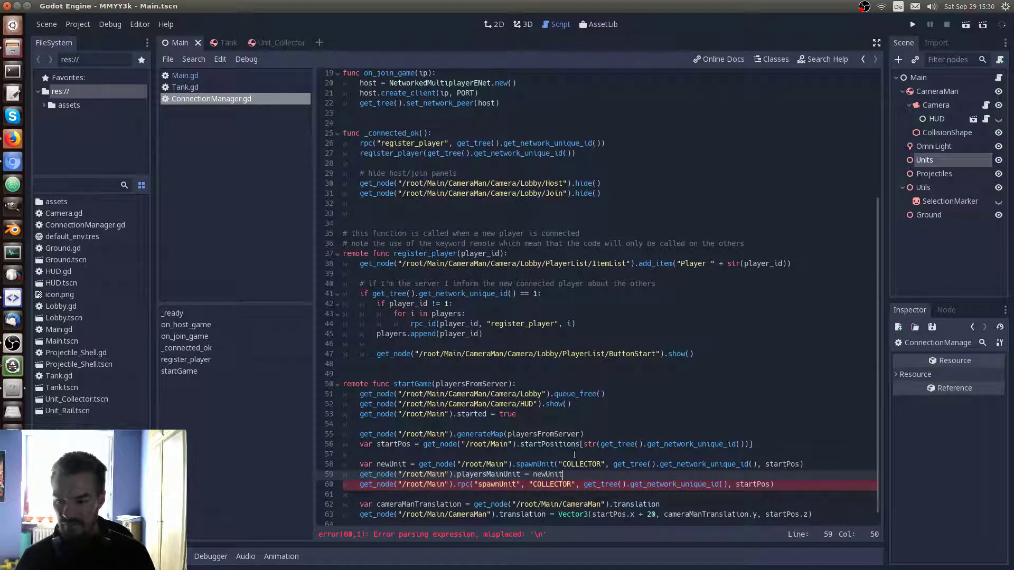
click(574, 454)
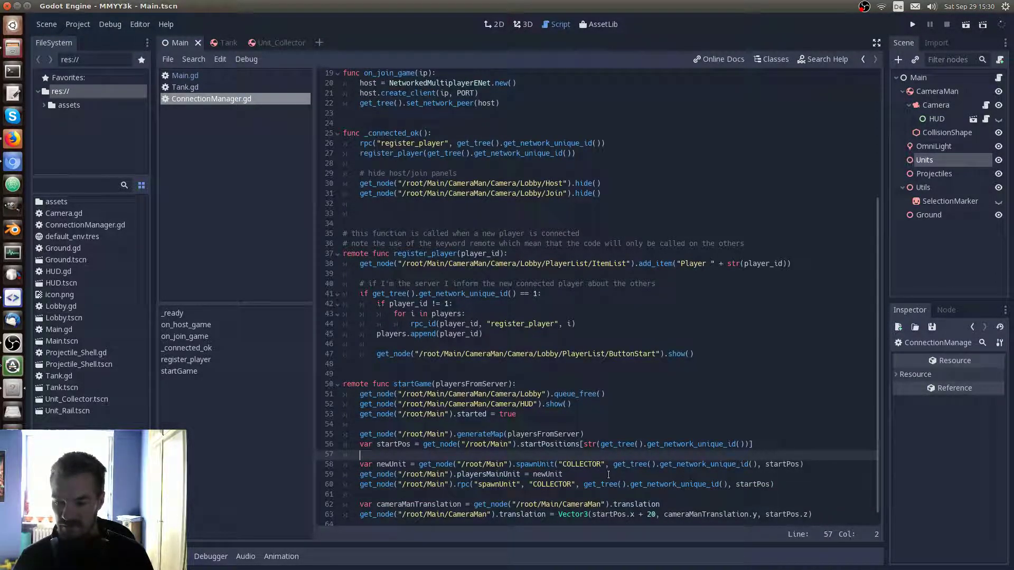
click(609, 475)
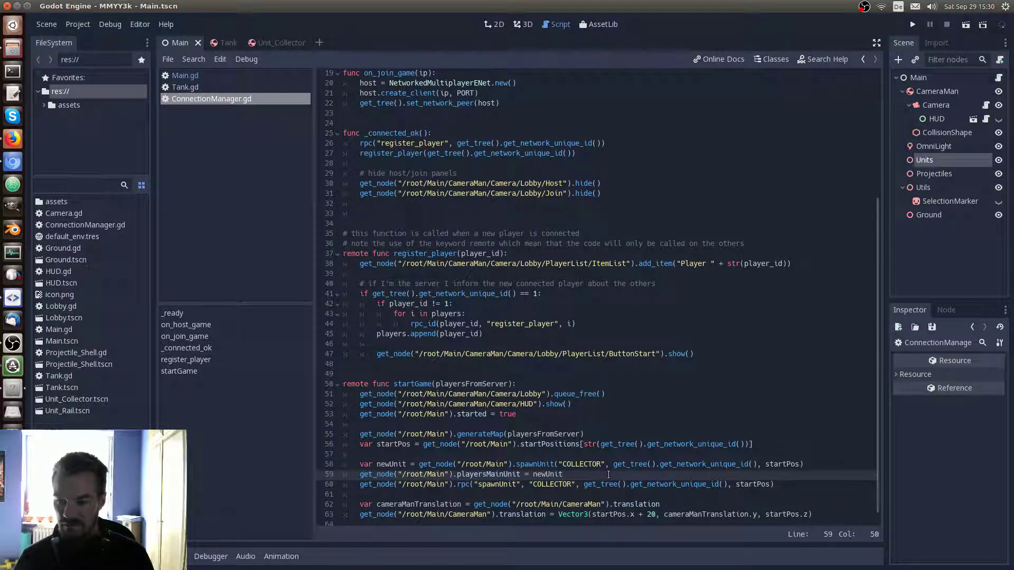
scroll(610, 473, down, 1)
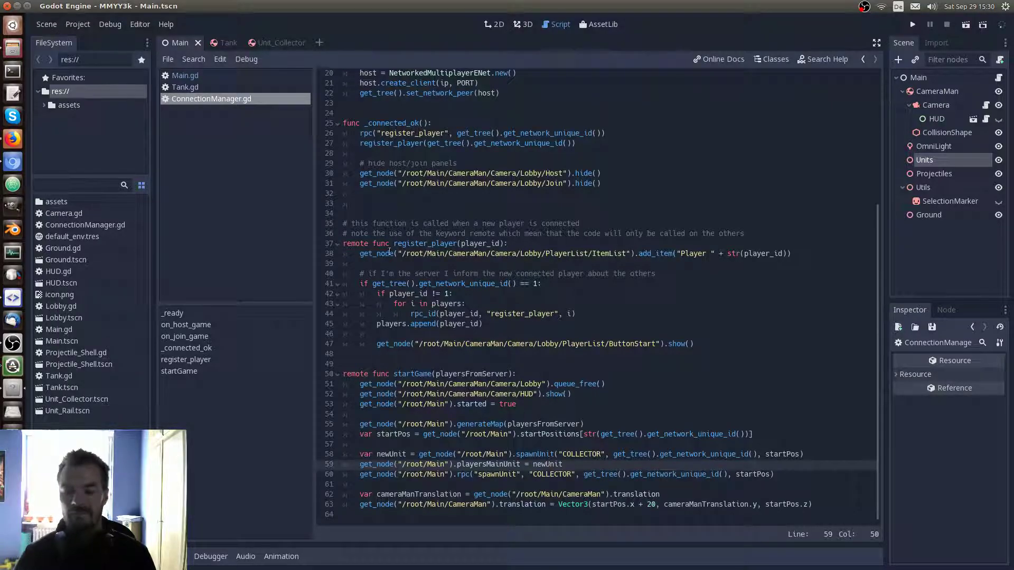
Scroll Main.gd to spawnUnit and highlight every use of its position parameter
click(192, 77)
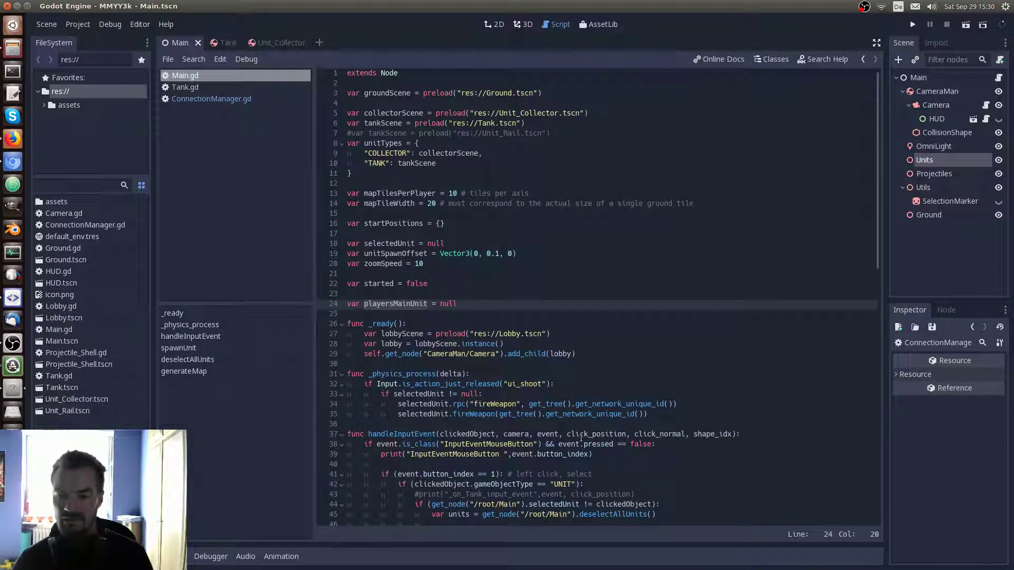
drag(878, 230, 878, 483)
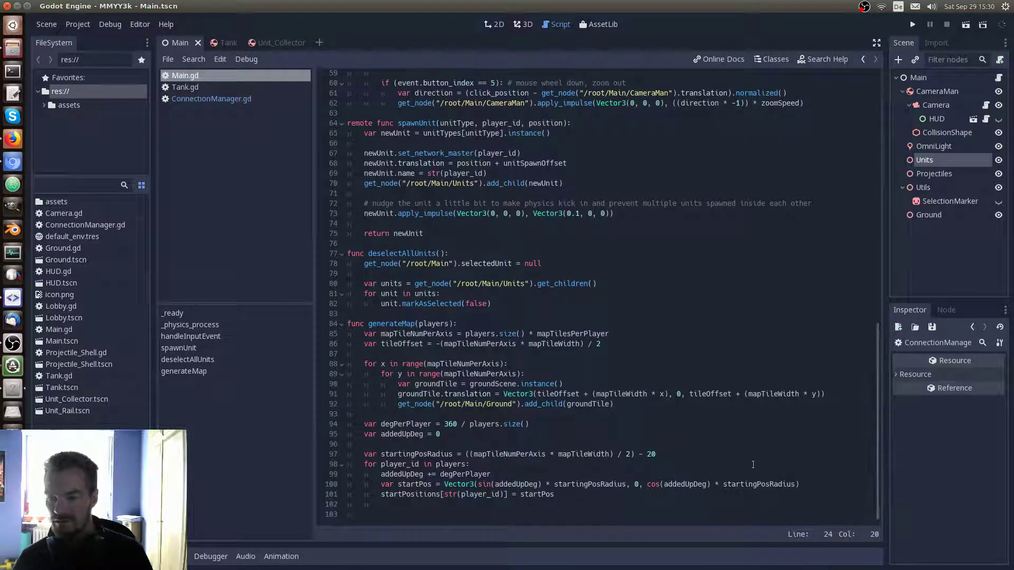
scroll(581, 317, up, 2)
scroll(519, 216, up, 1)
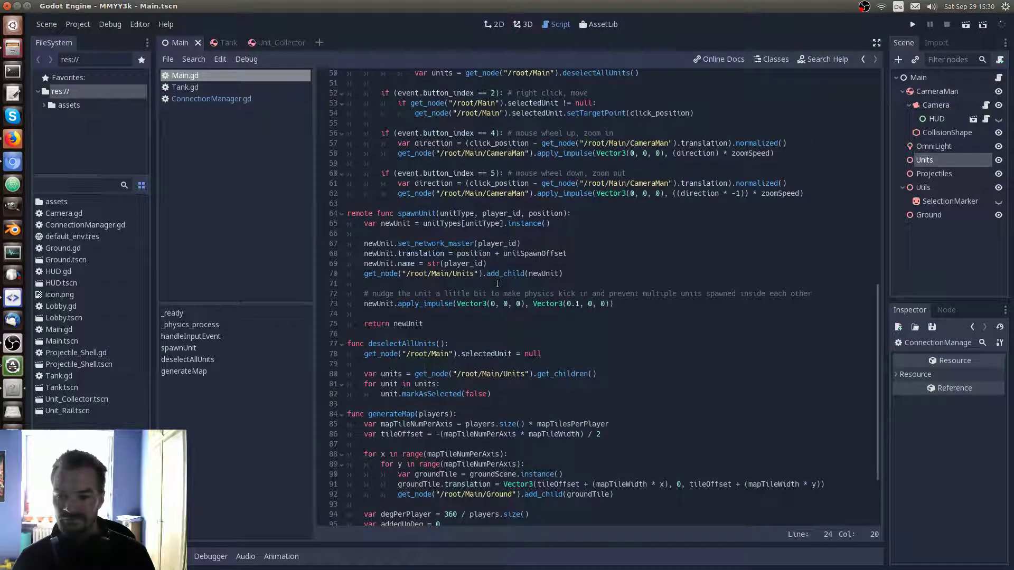
click(550, 214)
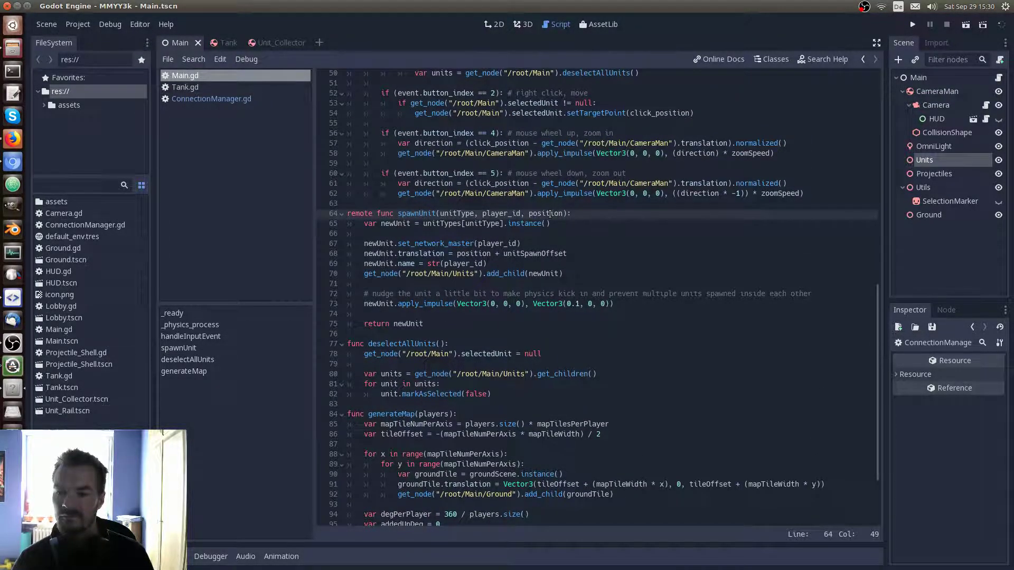
double_click(550, 214)
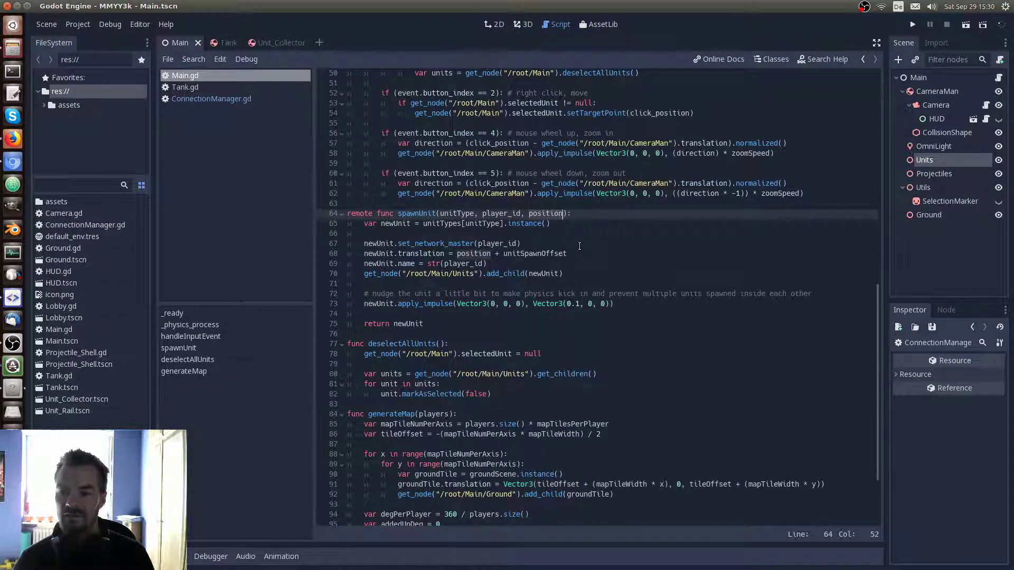
scroll(580, 246, up, 3)
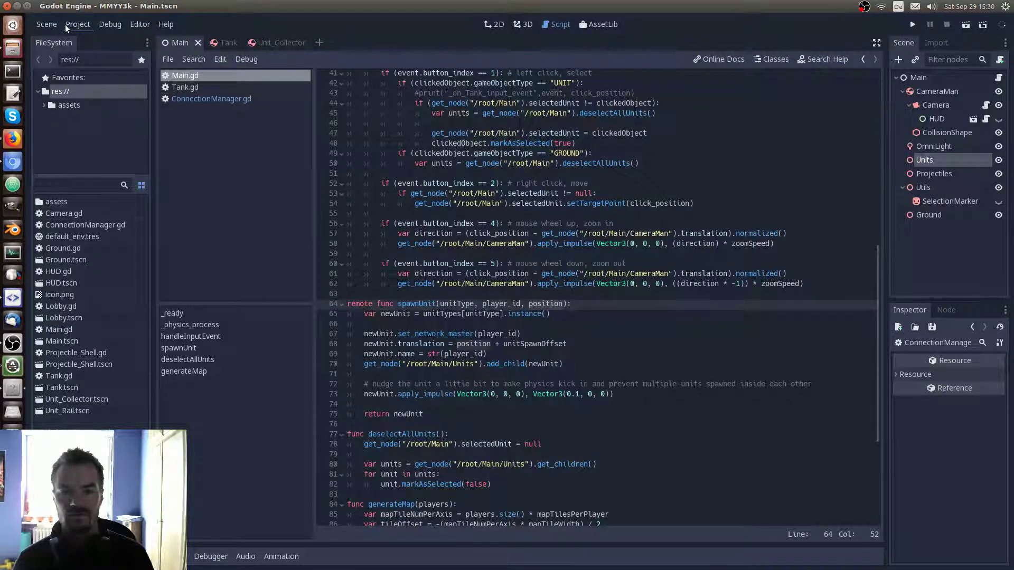
click(49, 24)
Open HUD.tscn and go to the rpc spawnUnit call on line 10 of HUD.gd
click(65, 61)
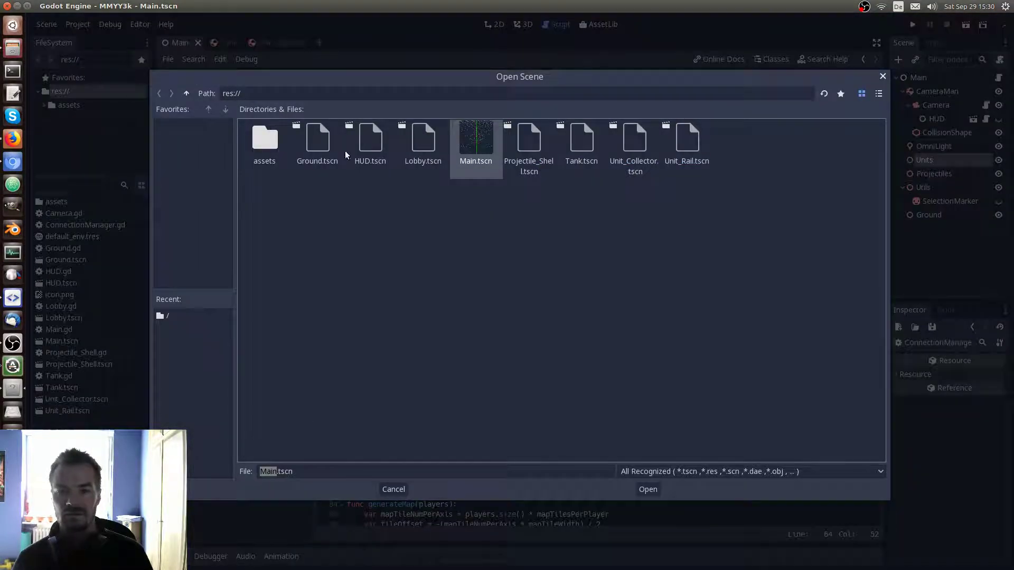
double_click(370, 138)
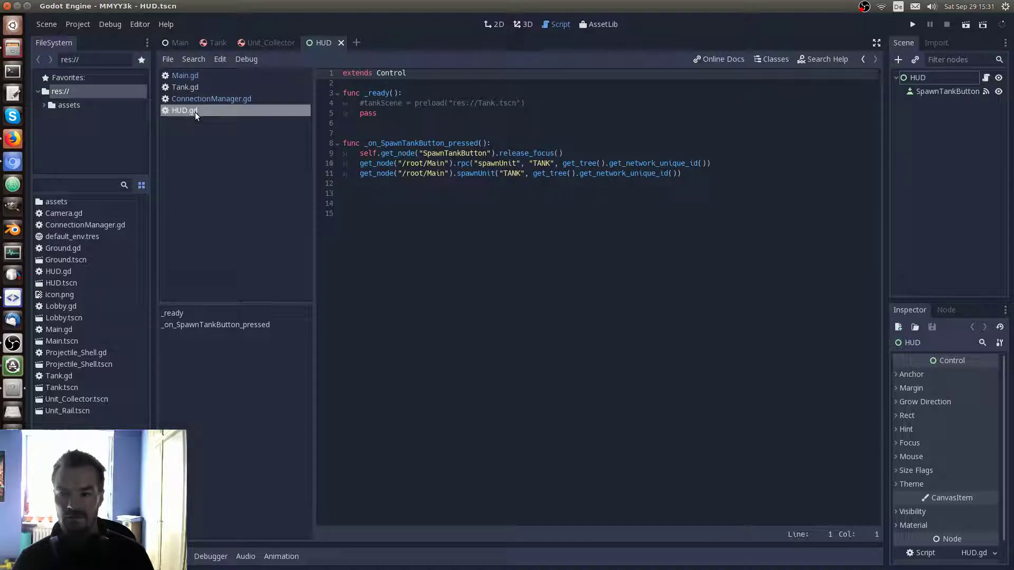
click(719, 165)
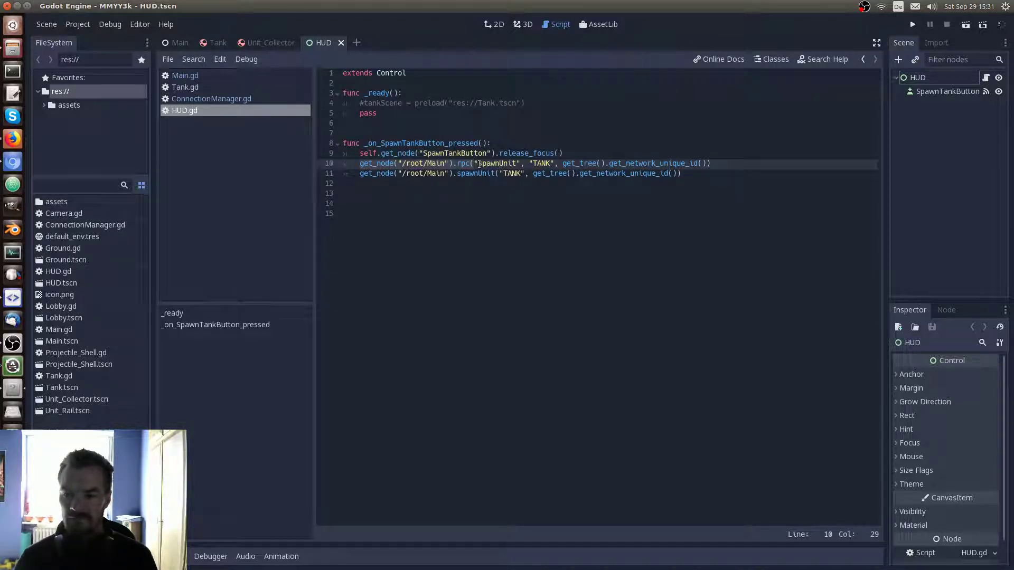
Add get_node("/root/Main").playersMainUnit.translation as an argument to both spawnUnit calls
click(458, 163)
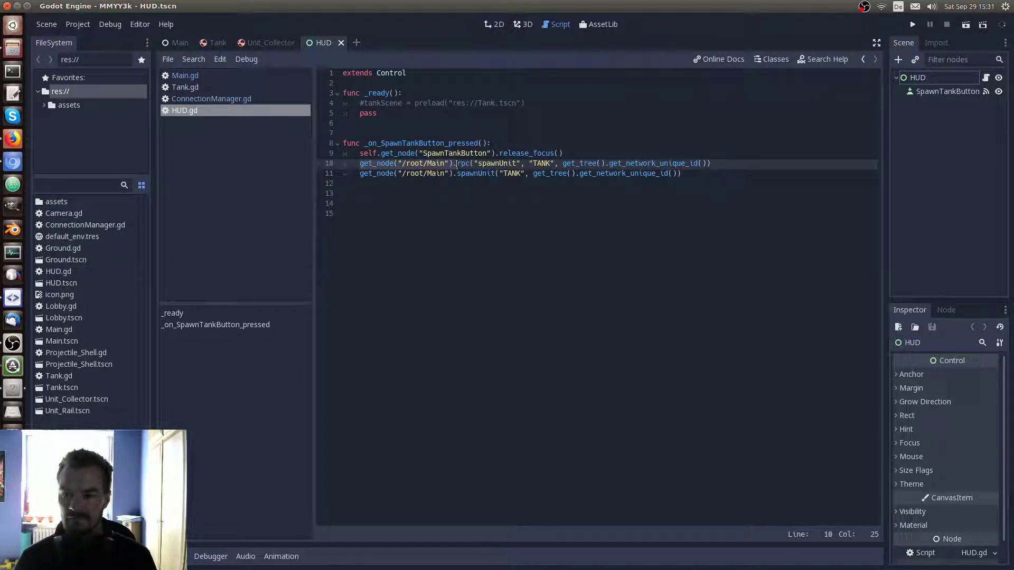
click(705, 164)
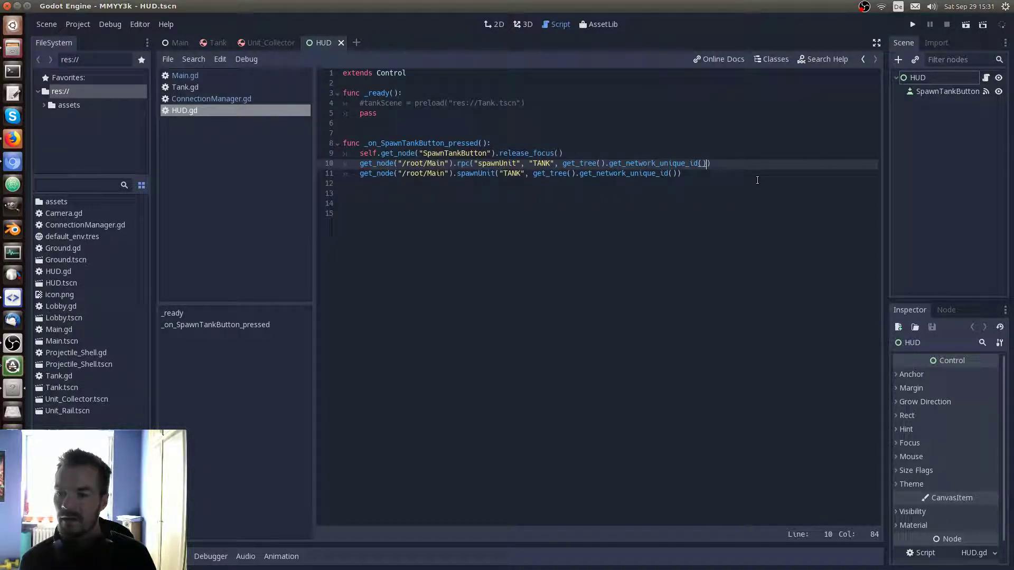
text(, get_node("/root/Main").)
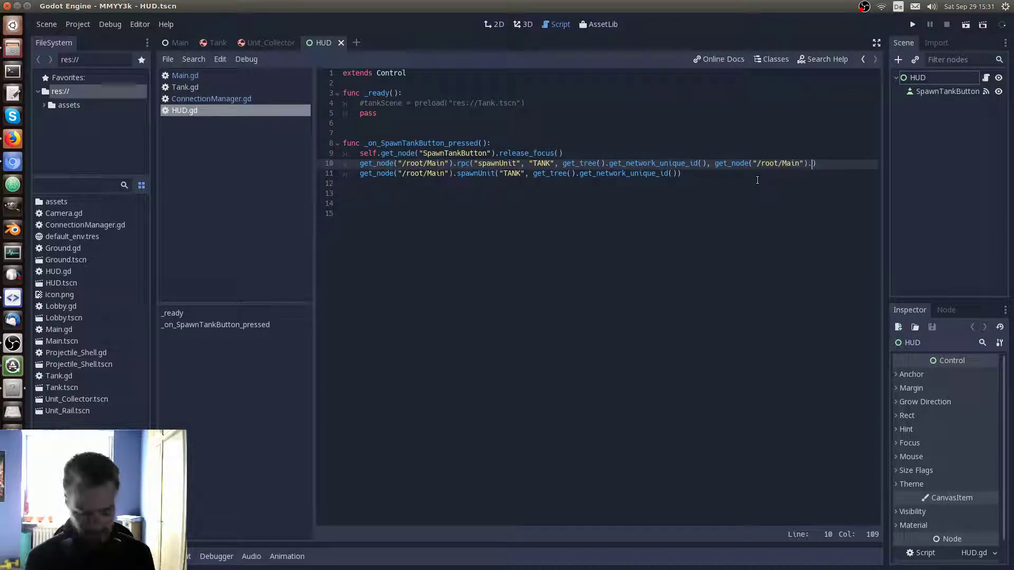
text(player)
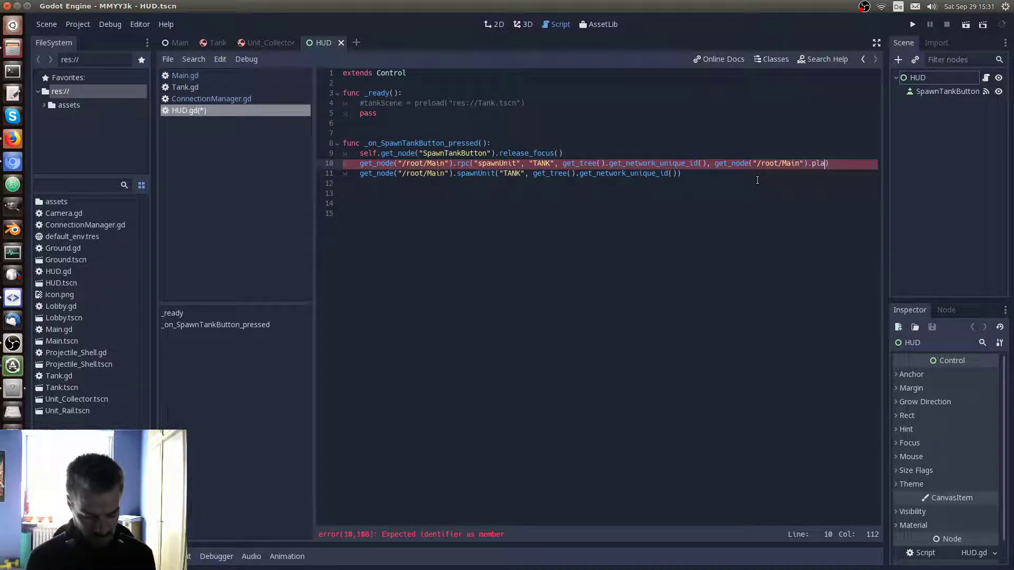
text(s)
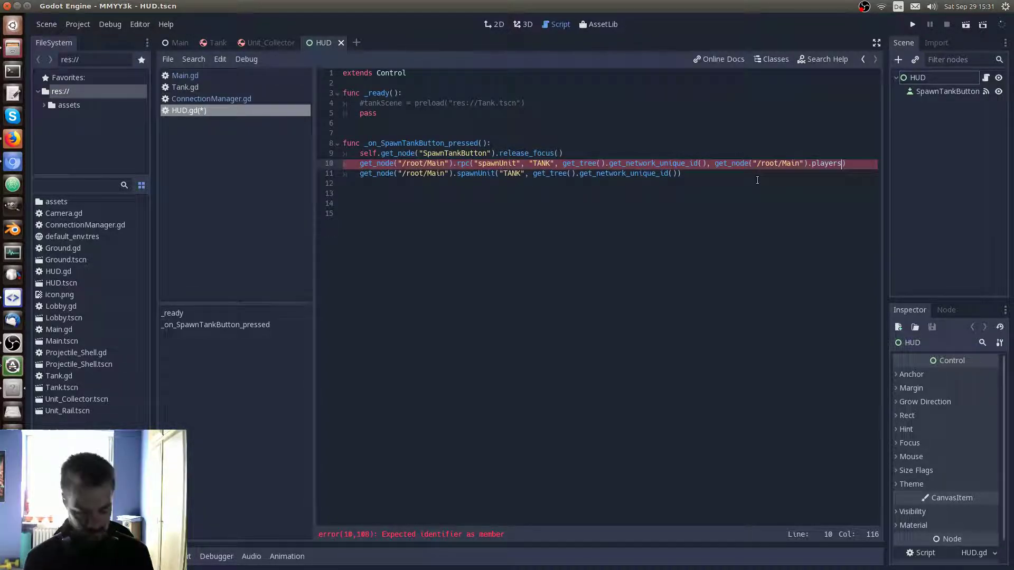
text(MainUnit.)
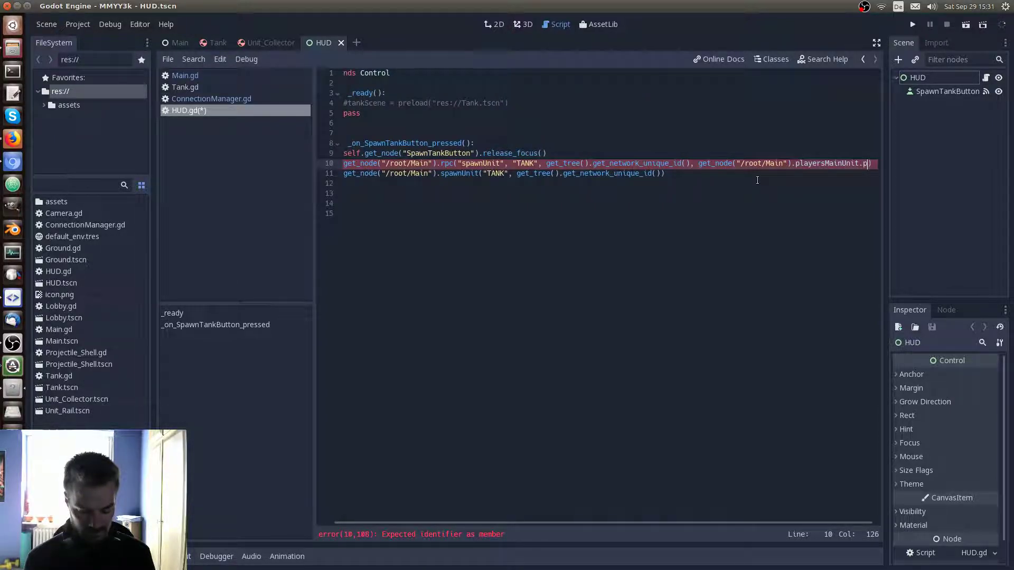
text(position)
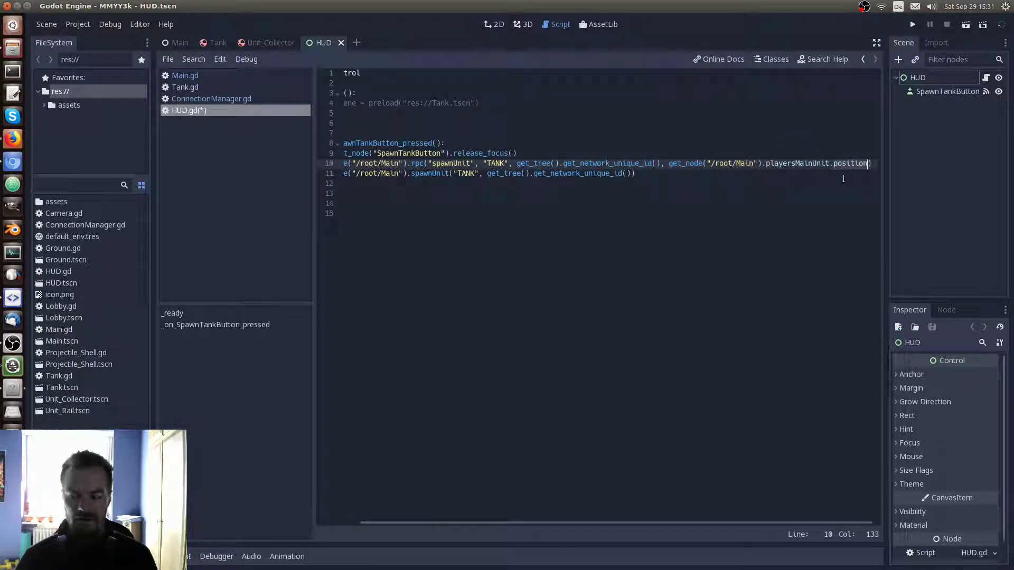
key(BackSpace)
key(BackSpace)
key(BackSpace)
text(translation)
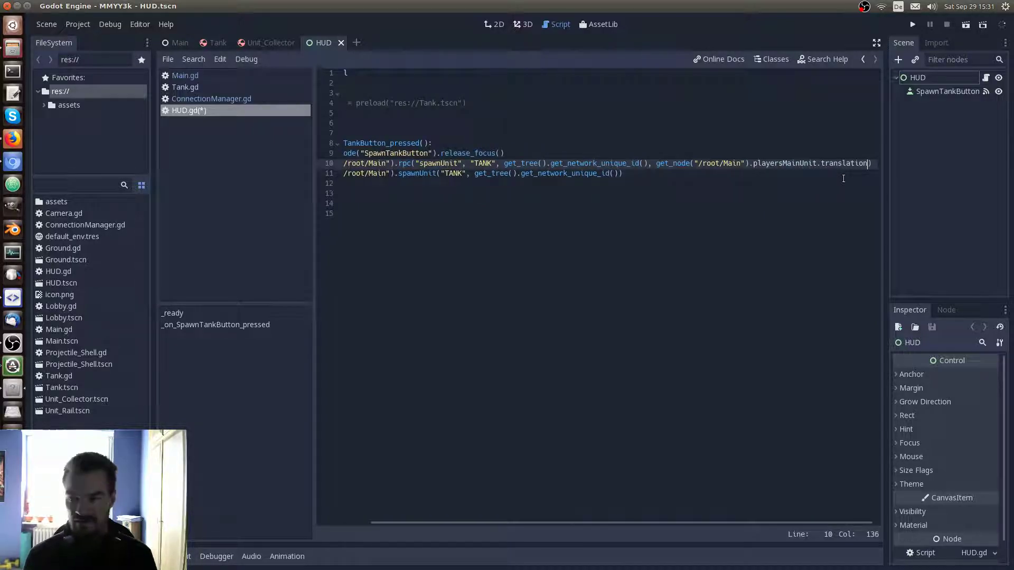
shift+click(649, 163)
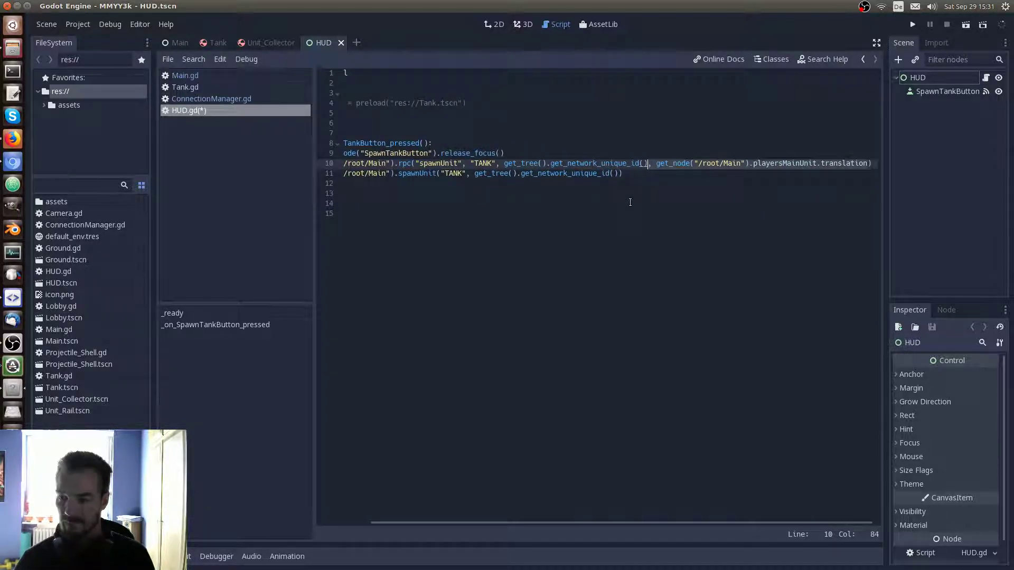
key(ctrl+c)
click(619, 174)
key(ctrl+v)
Move the local spawnUnit call above the rpc call and save HUD.gd
click(573, 175)
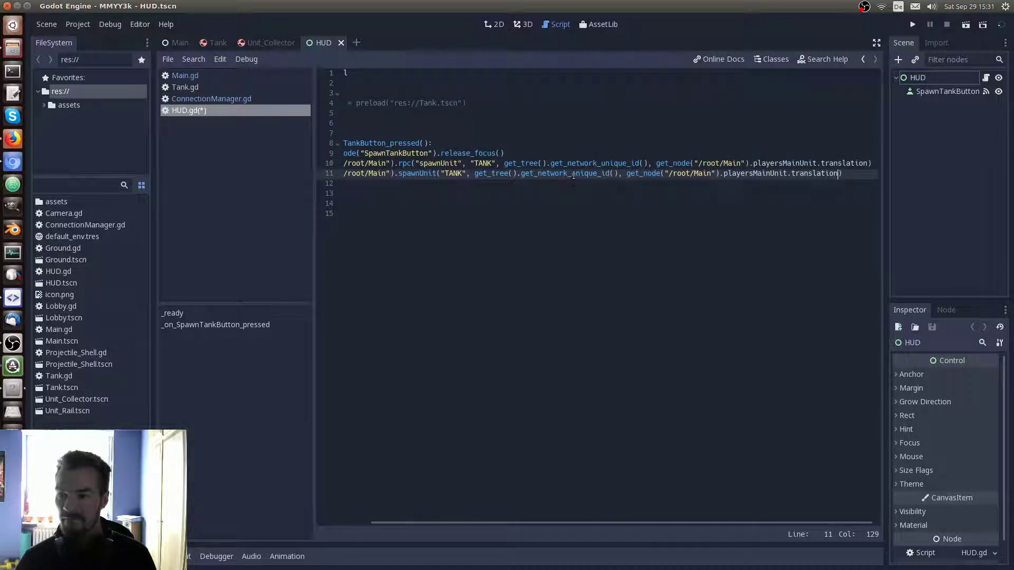
key(Home)
key(Down)
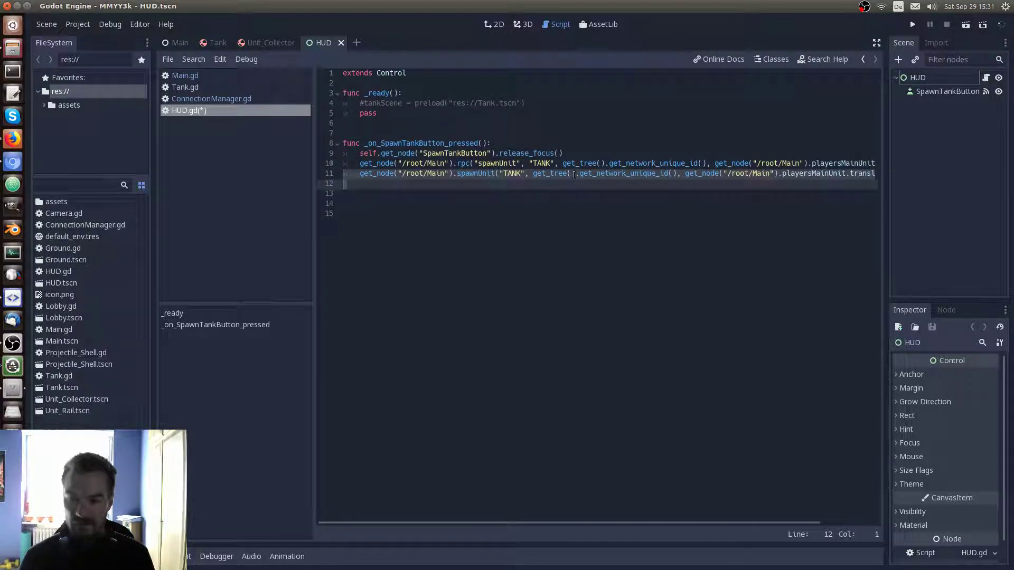
key(Up)
key(alt+Up)
key(Up)
key(Down)
key(Down)
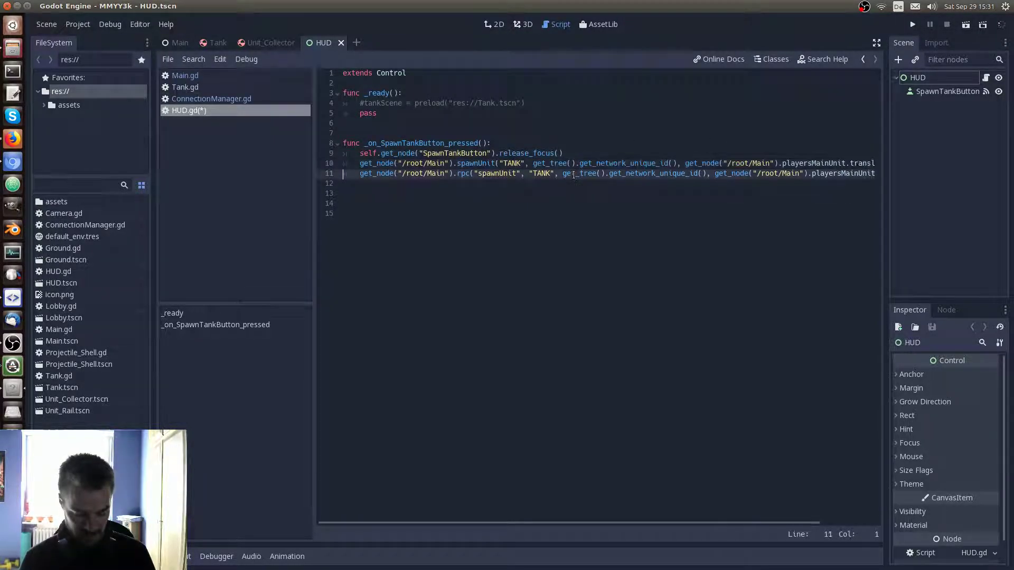
key(Up)
key(End)
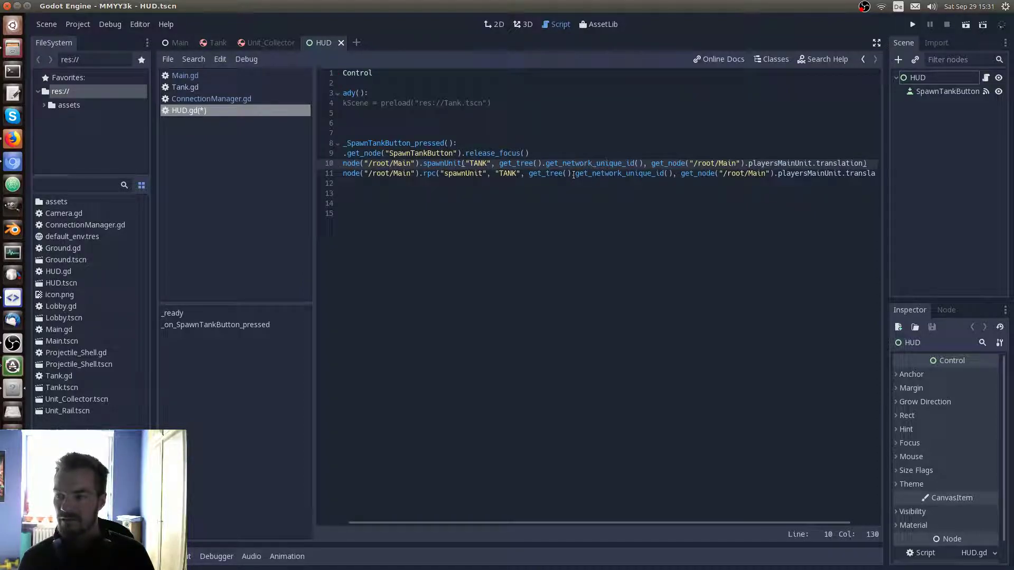
key(Home)
key(Up)
key(End)
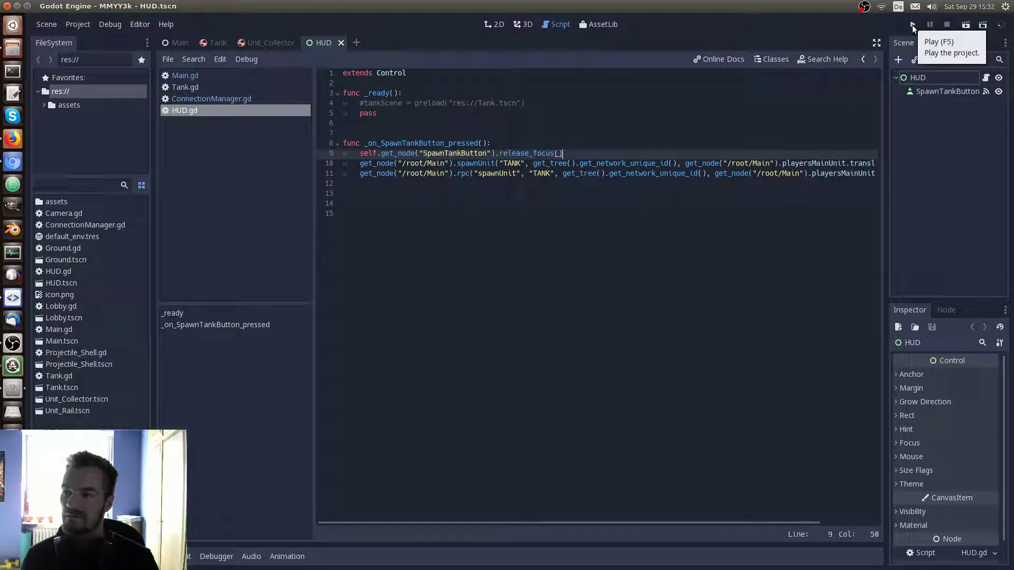
Run and host the game, send the tank to a point, and spawn another tank
click(913, 25)
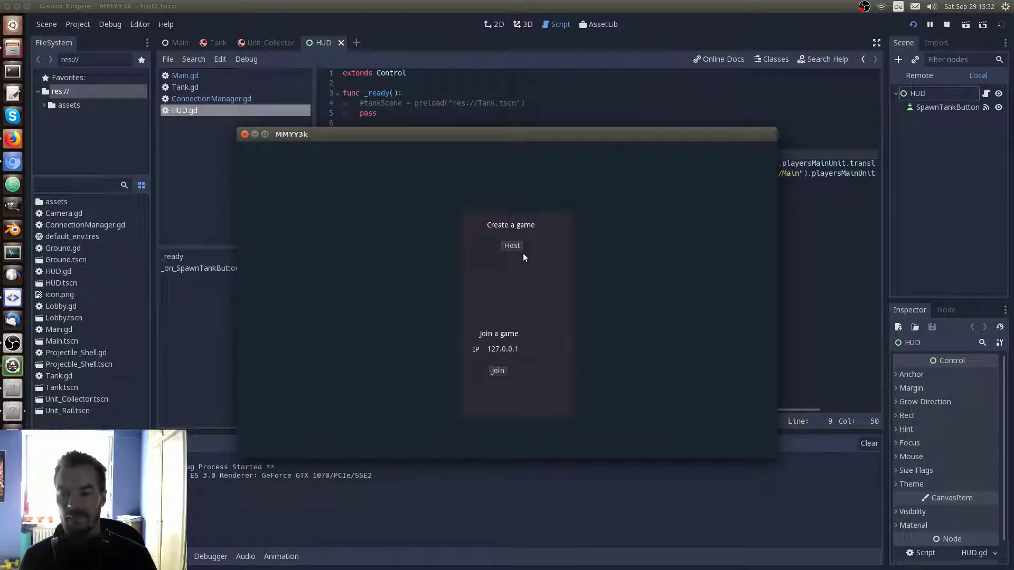
click(512, 245)
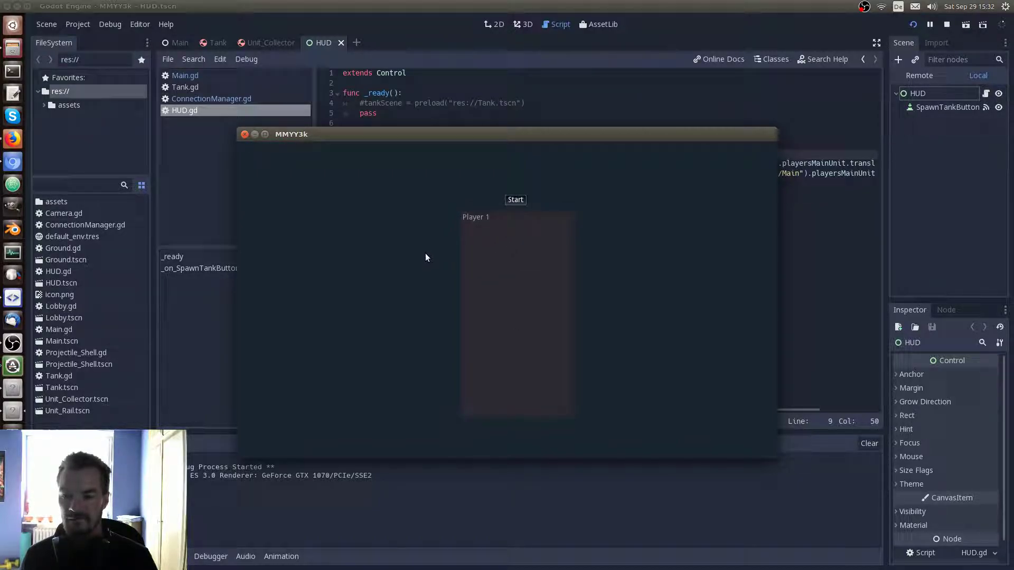
scroll(477, 281, down, 5)
scroll(486, 281, down, 4)
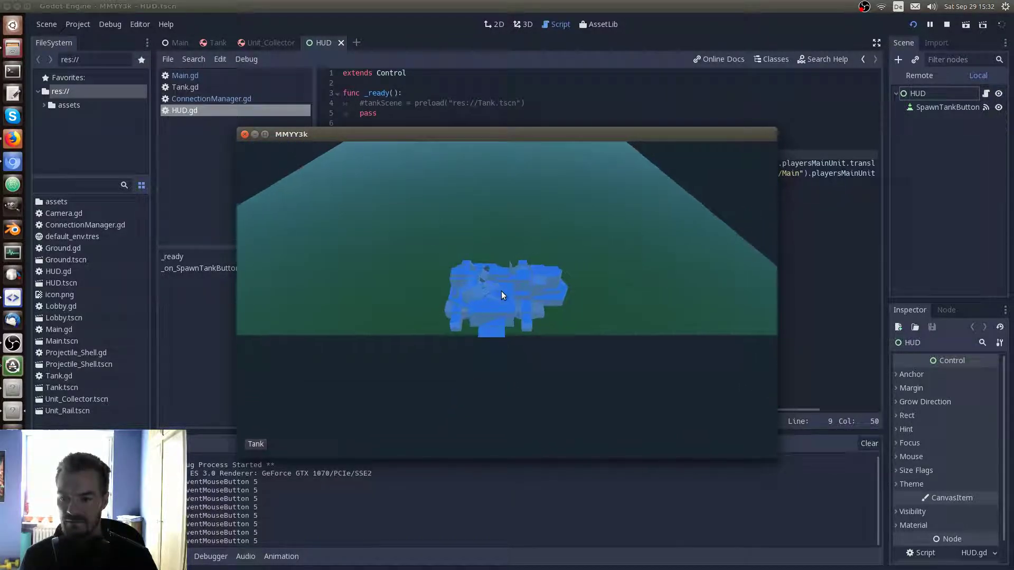
click(502, 295)
right_click(647, 259)
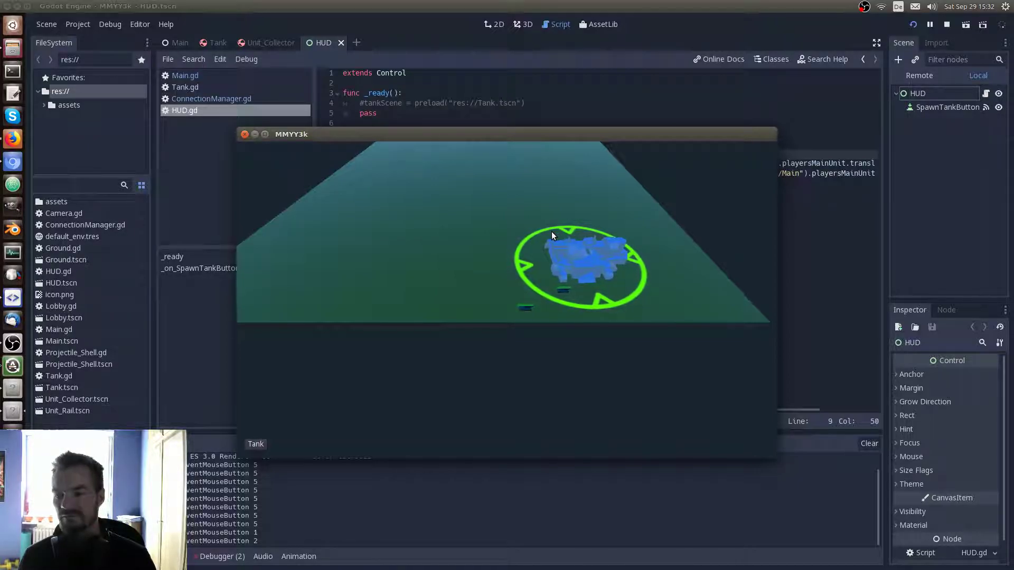
click(257, 442)
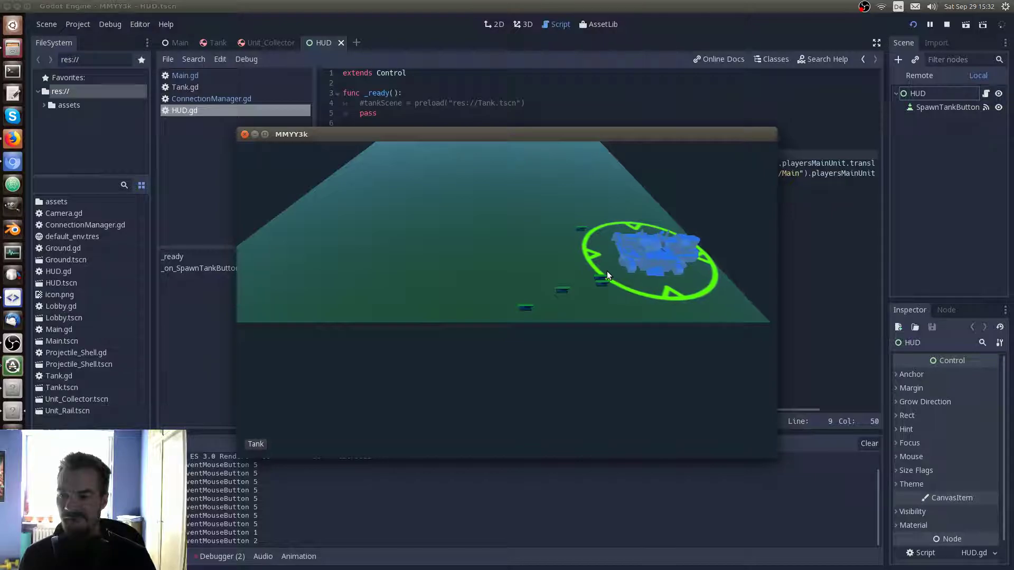
Close the game window, return to HUD.gd, then open Tank.gd's movement code
click(245, 135)
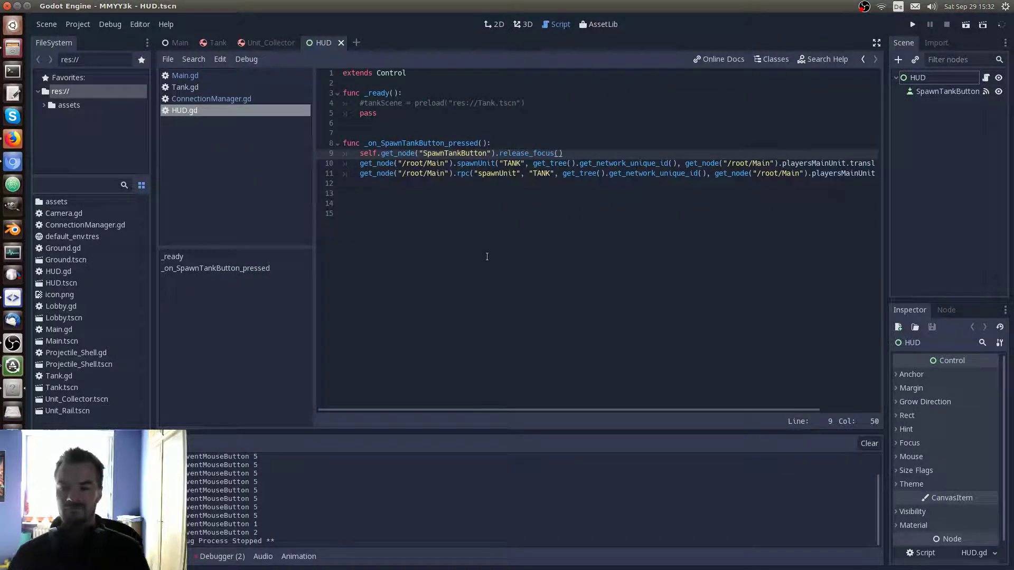
click(507, 267)
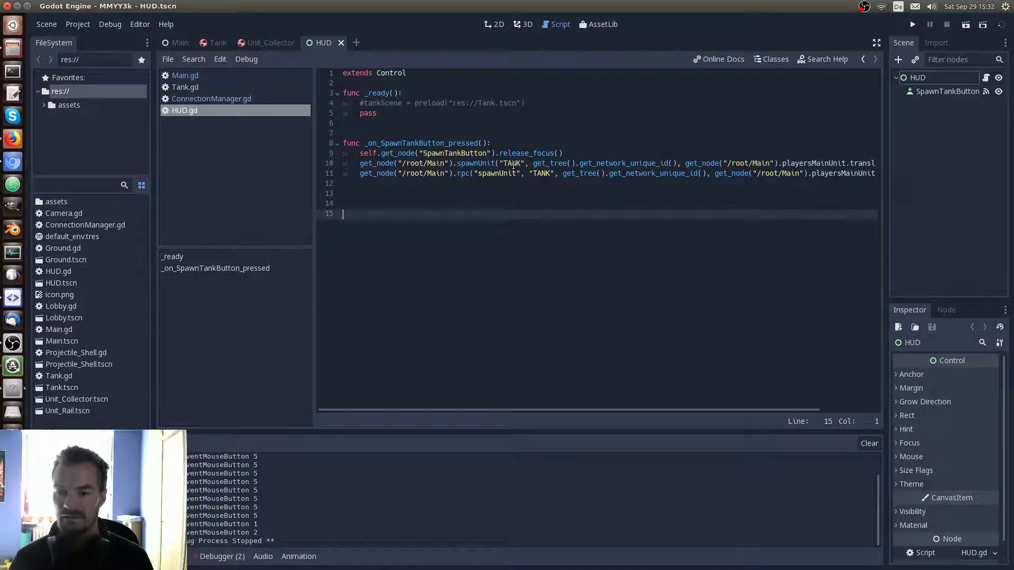
click(568, 155)
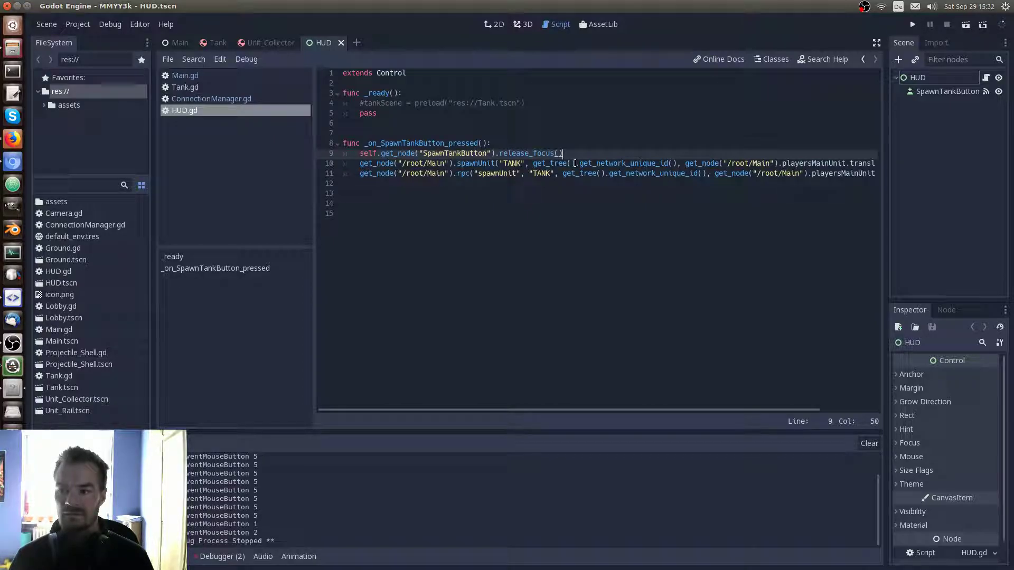
click(222, 87)
click(730, 281)
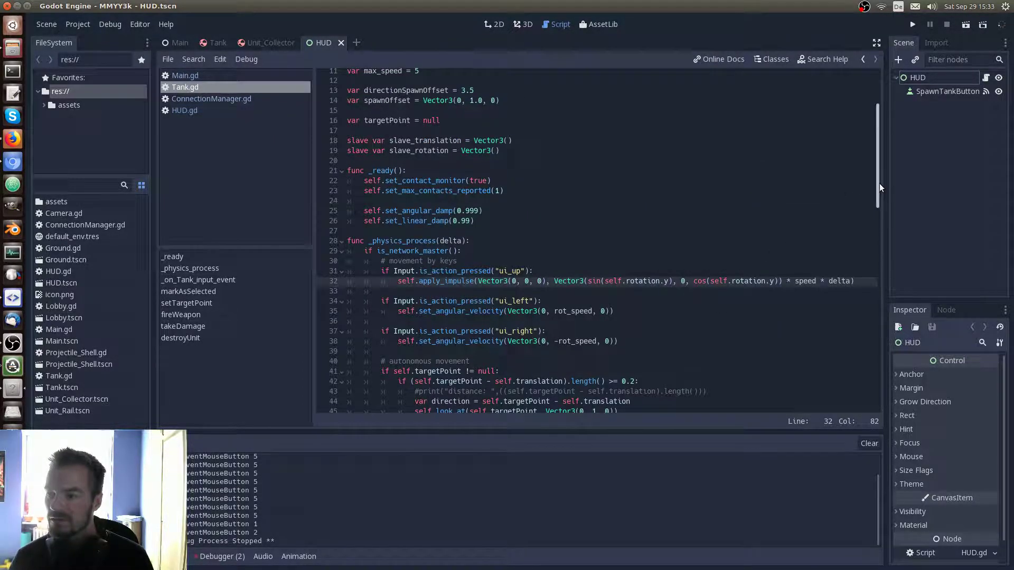
Scroll Tank.gd to line 69 and copy the $CollisionShape.shape.height expression
scroll(868, 296, down, 10)
scroll(867, 278, down, 2)
scroll(866, 319, down, 3)
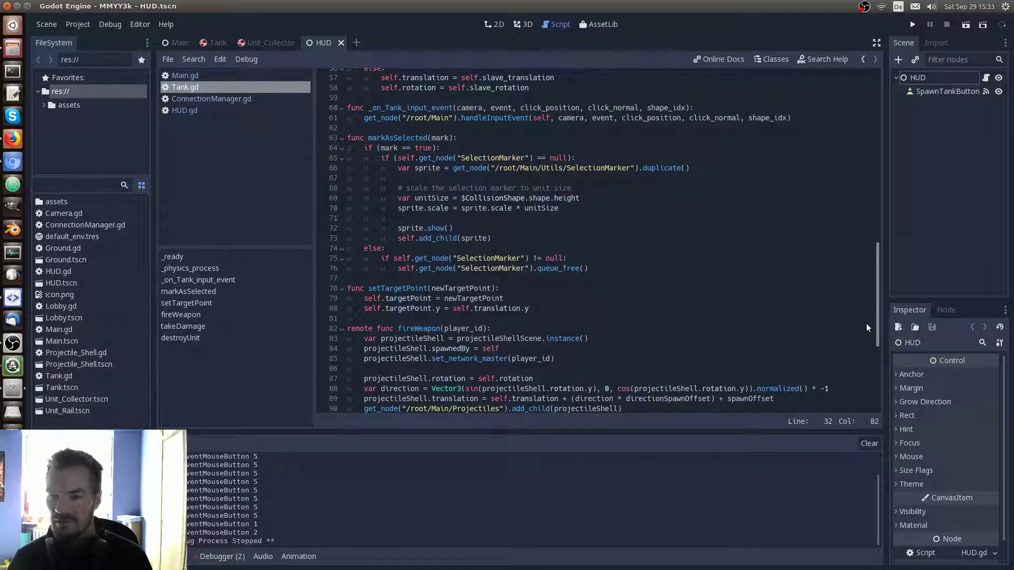
scroll(865, 329, down, 1)
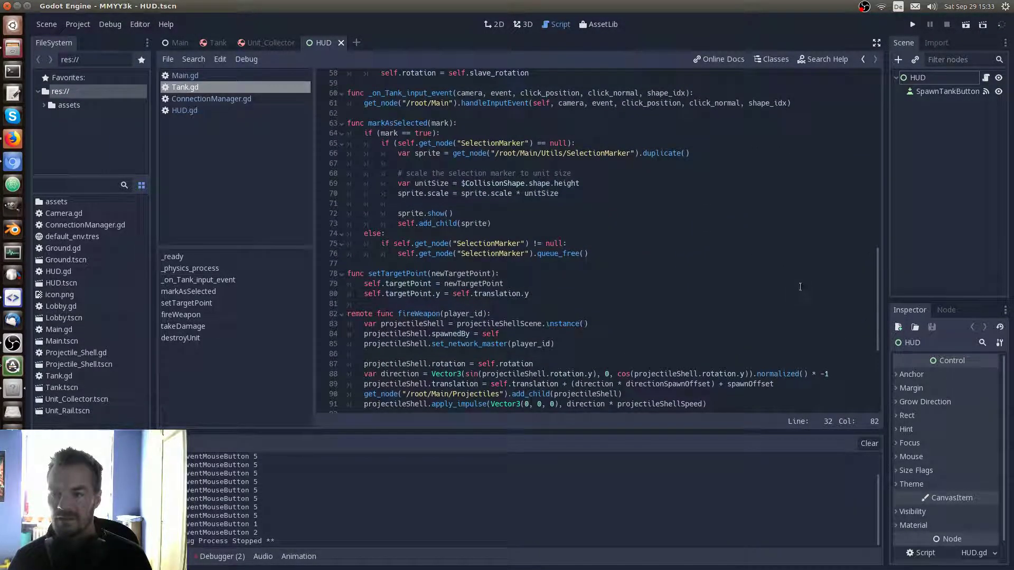
click(572, 183)
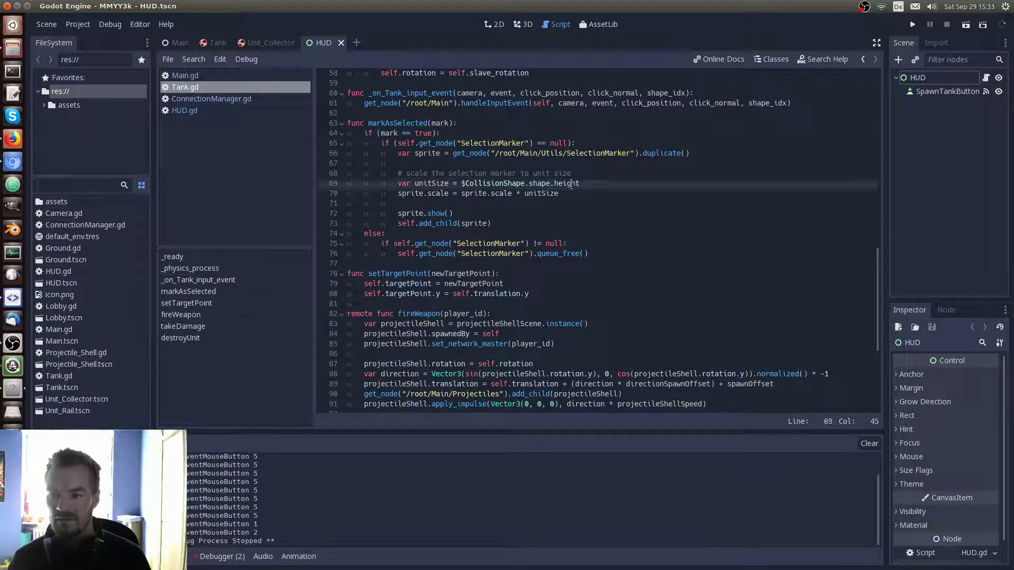
key(End)
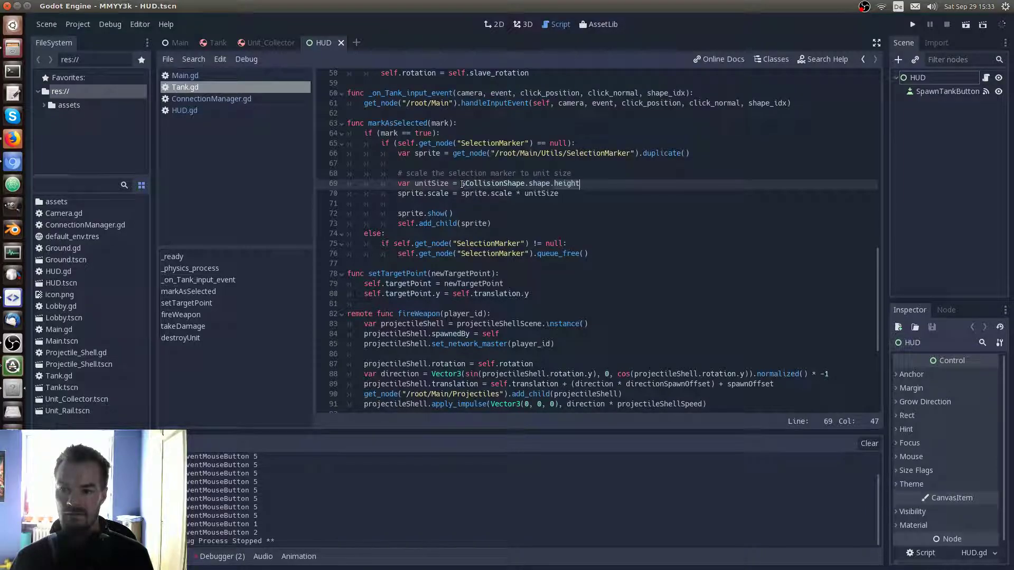
drag(462, 185, 580, 184)
key(ctrl+c)
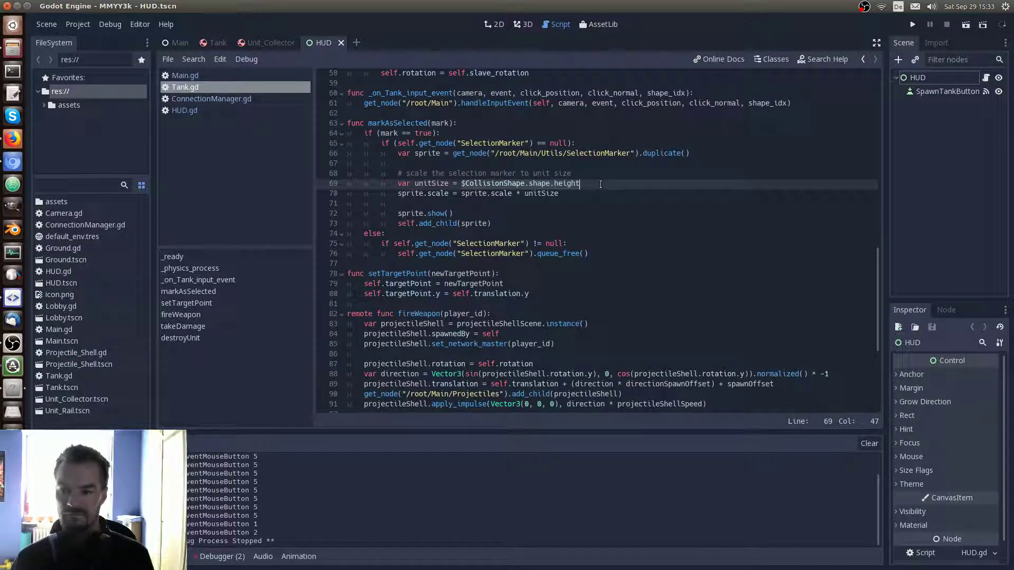
Open ConnectionManager.gd and scroll down to the startGame function
click(600, 184)
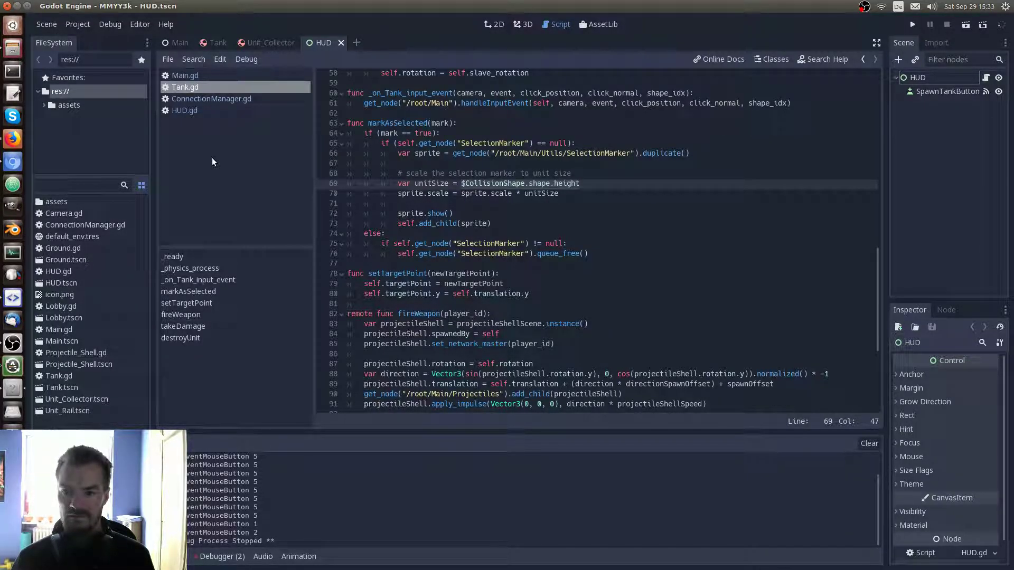
click(222, 98)
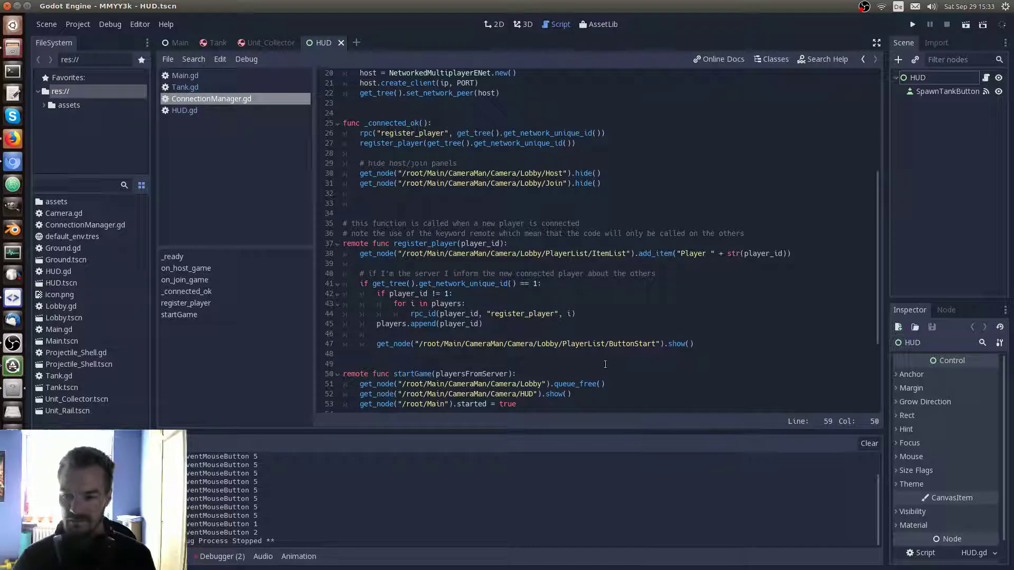
scroll(606, 364, down, 4)
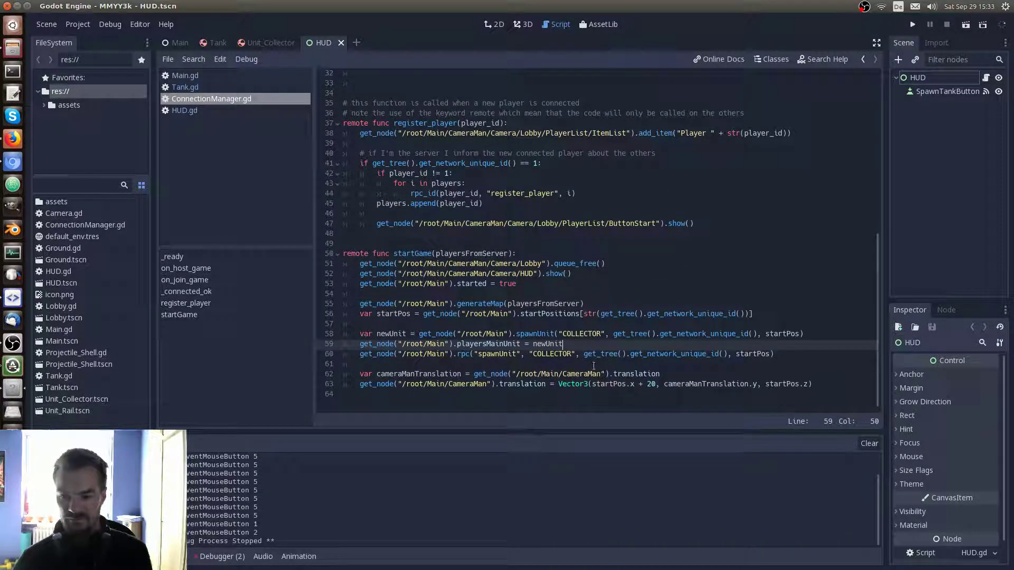
In HUD.gd, add a line declaring var unitPosition = $CollisionShape.shape.height
click(207, 112)
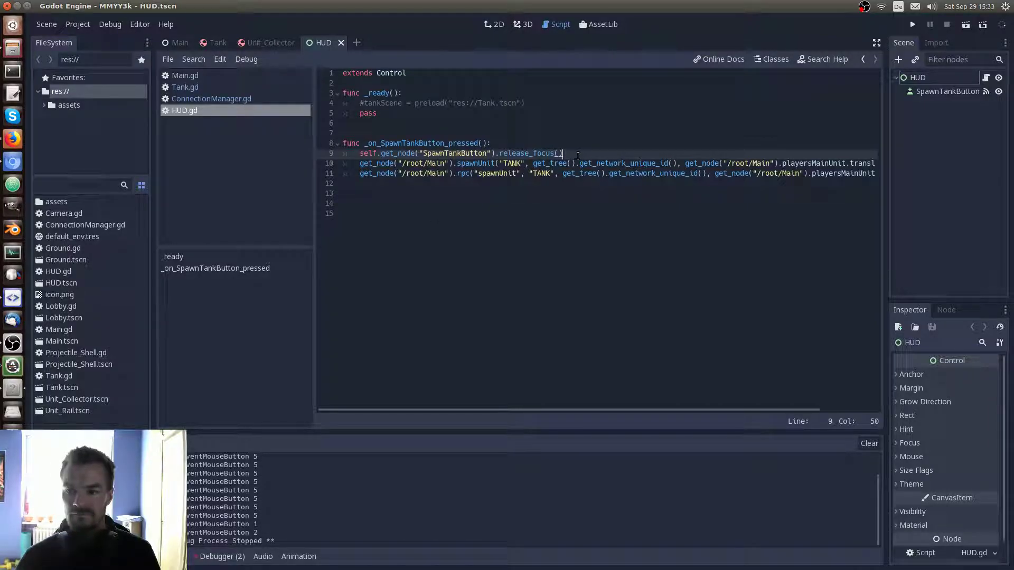
key(Return)
key(Return)
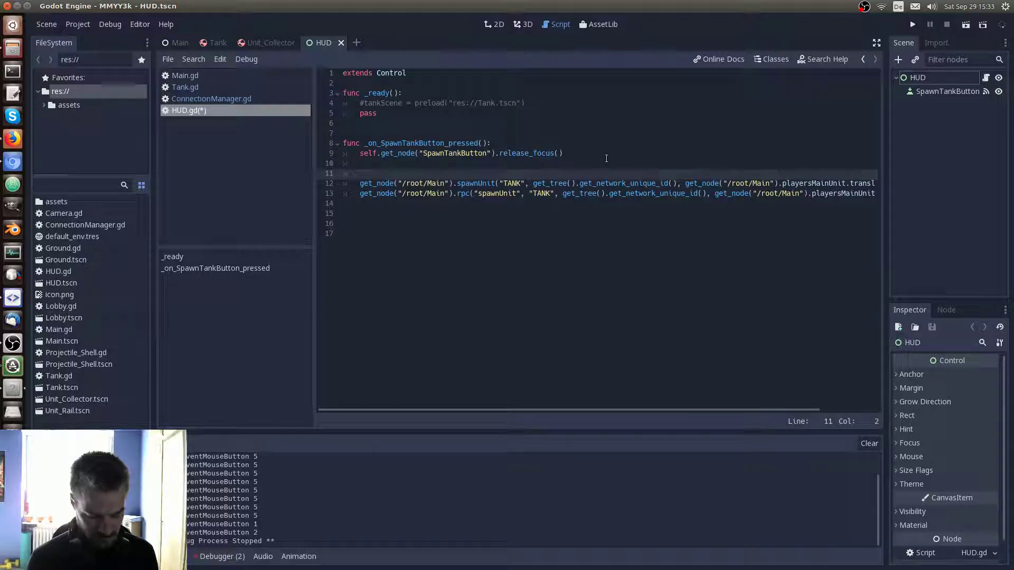
text(var posi)
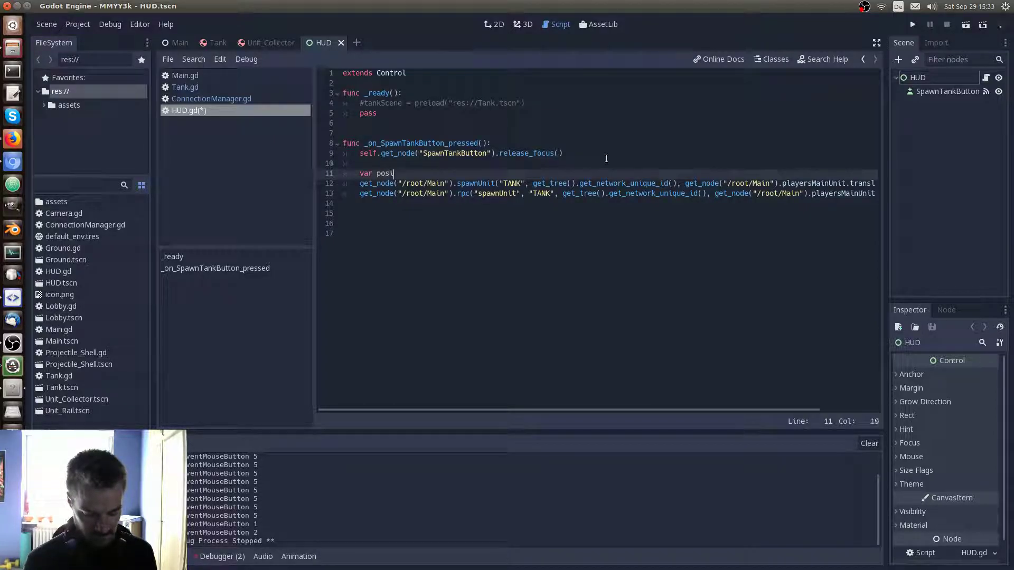
text(tion)
key(ctrl+Left)
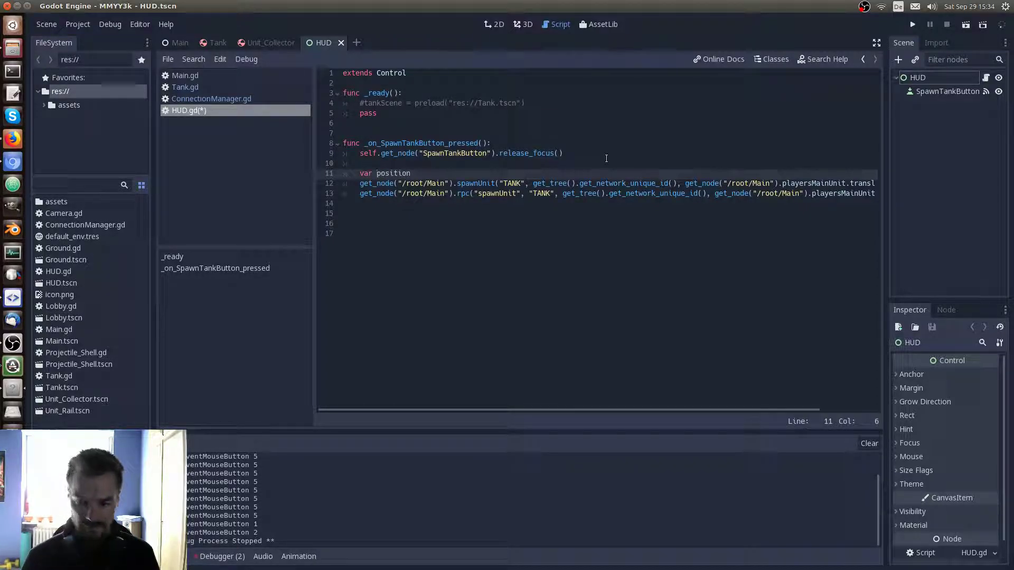
text(unitP)
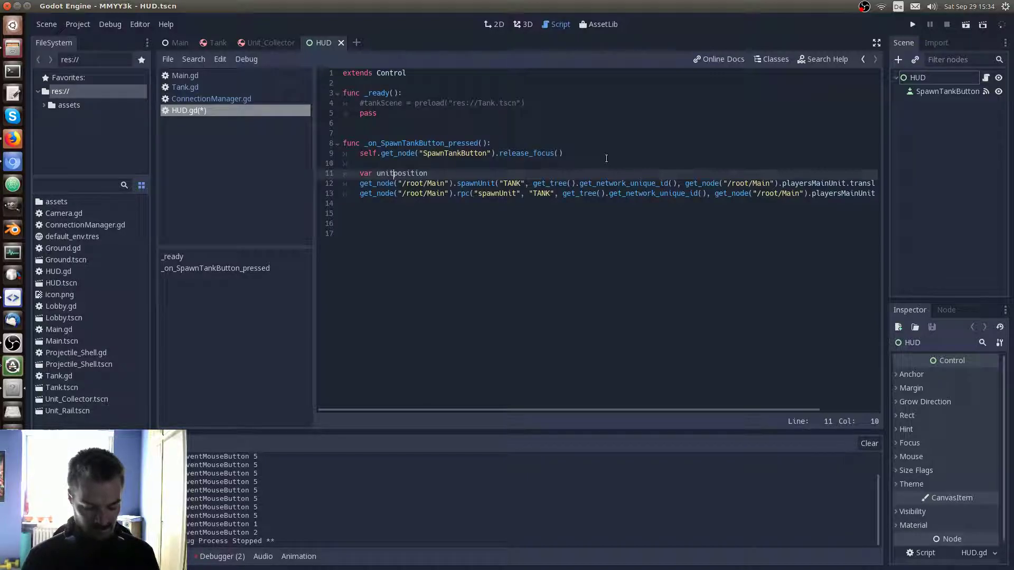
key(Delete)
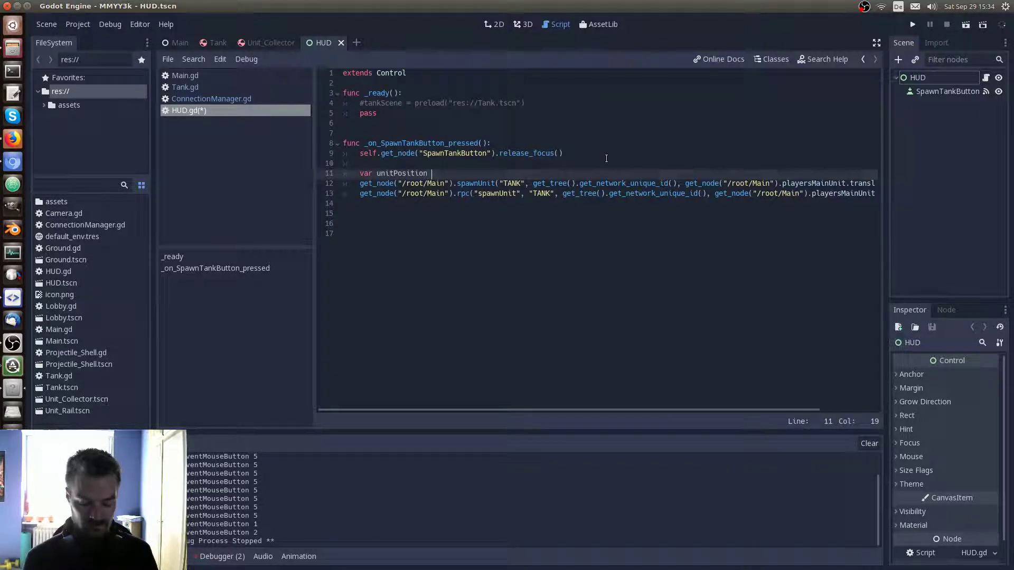
text(=)
key(ctrl+v)
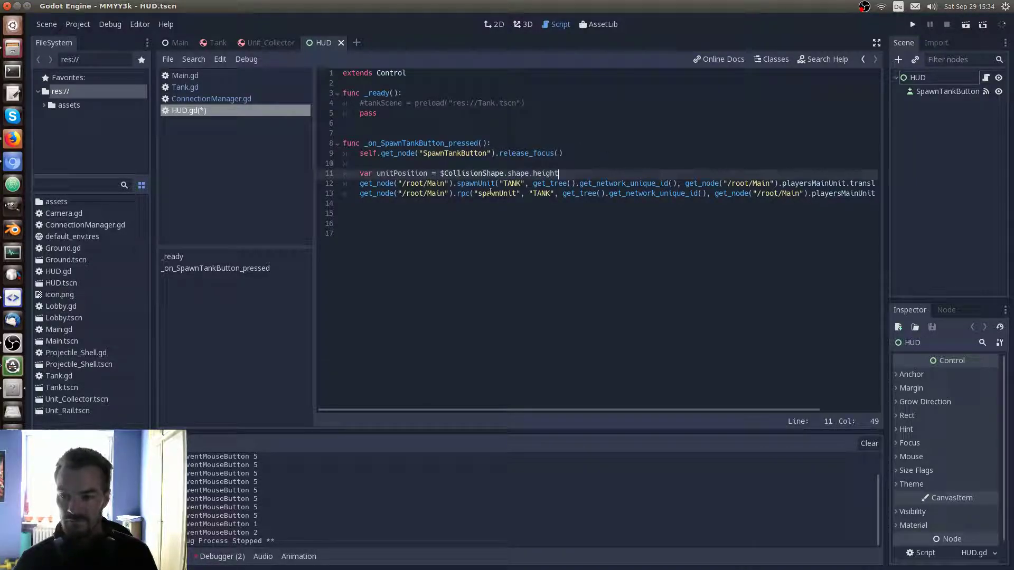
Move the main unit reference from line 12's spawn call to before CollisionShape on line 11
drag(685, 183, 847, 183)
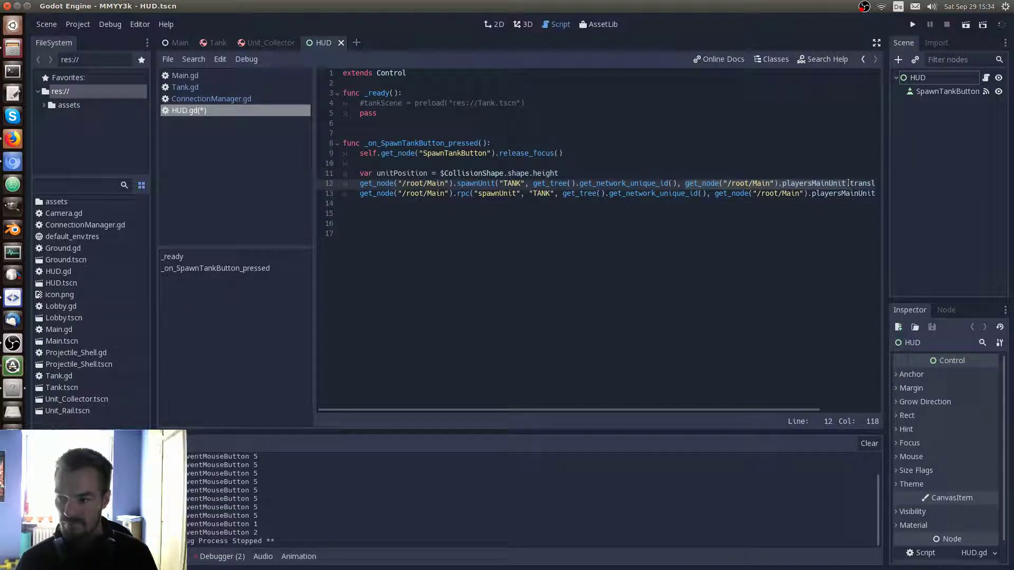
key(BackSpace)
key(Delete)
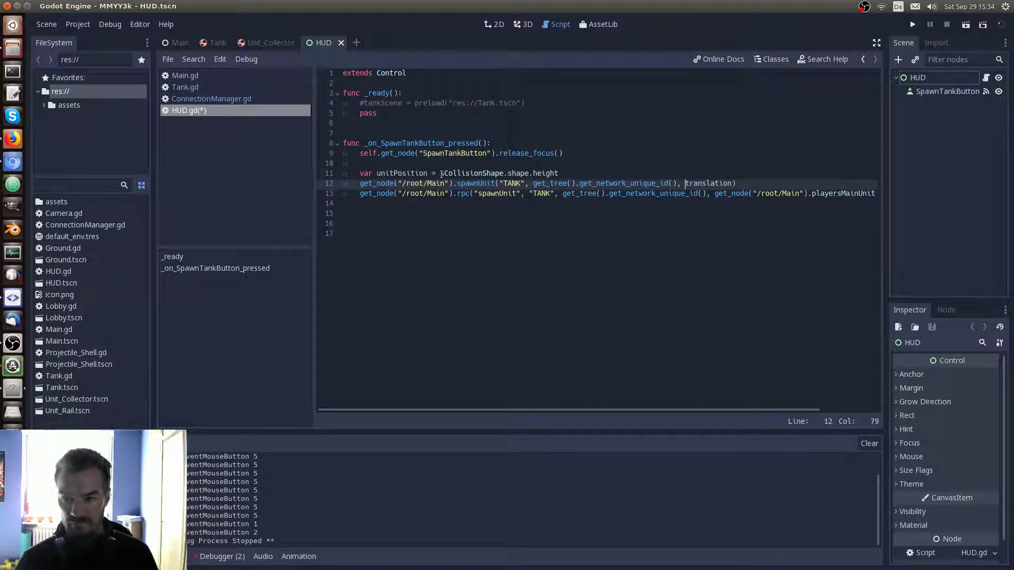
click(441, 173)
text(get_node("/root/Main").playersMainUnit.)
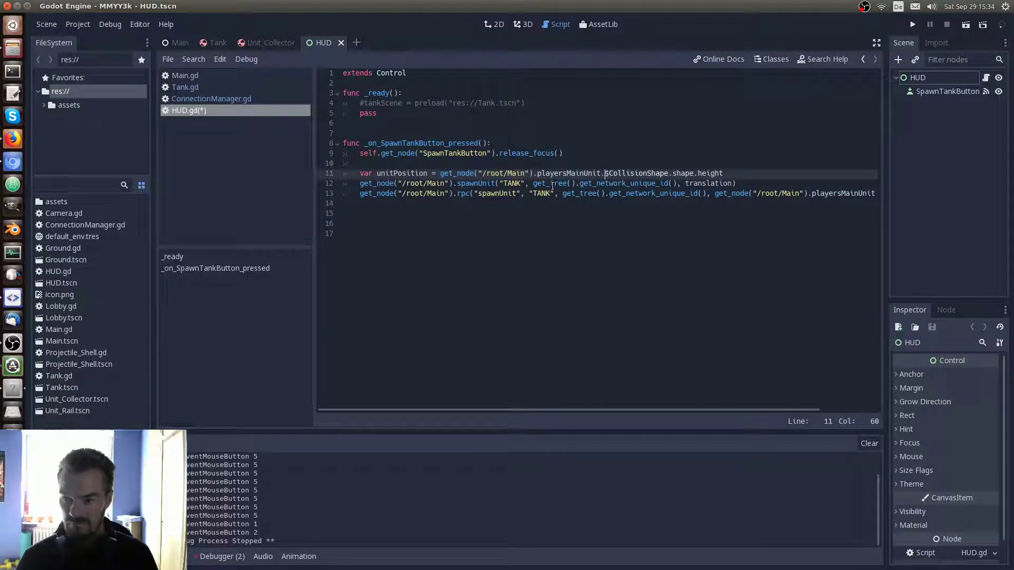
key(Delete)
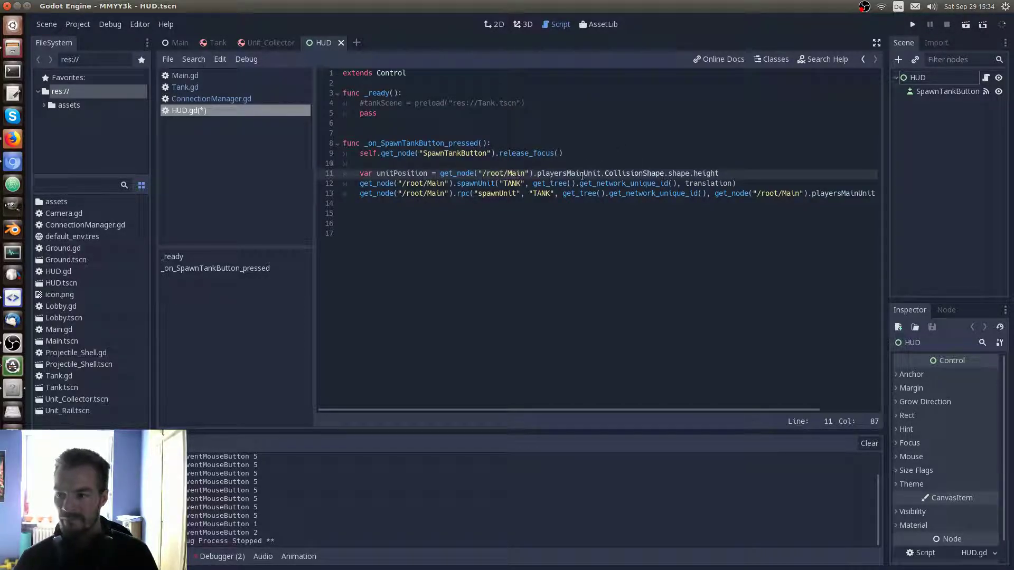
Move 'translation' out of the spawnUnit arguments to after get_node("/root/Main"). on line 11
triple_click(604, 173)
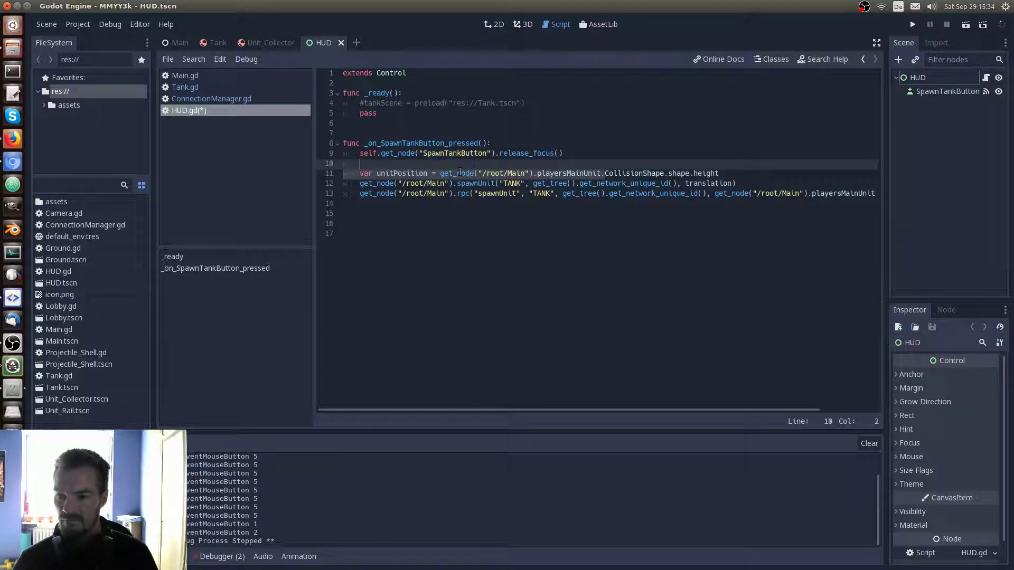
click(440, 174)
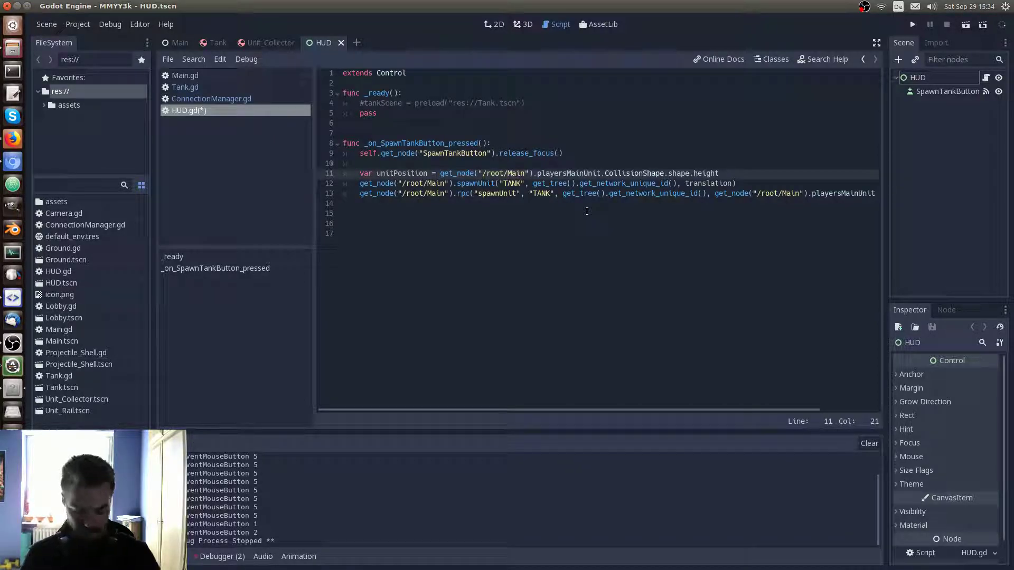
text(get_node("/root/Main").playersMainUnit.)
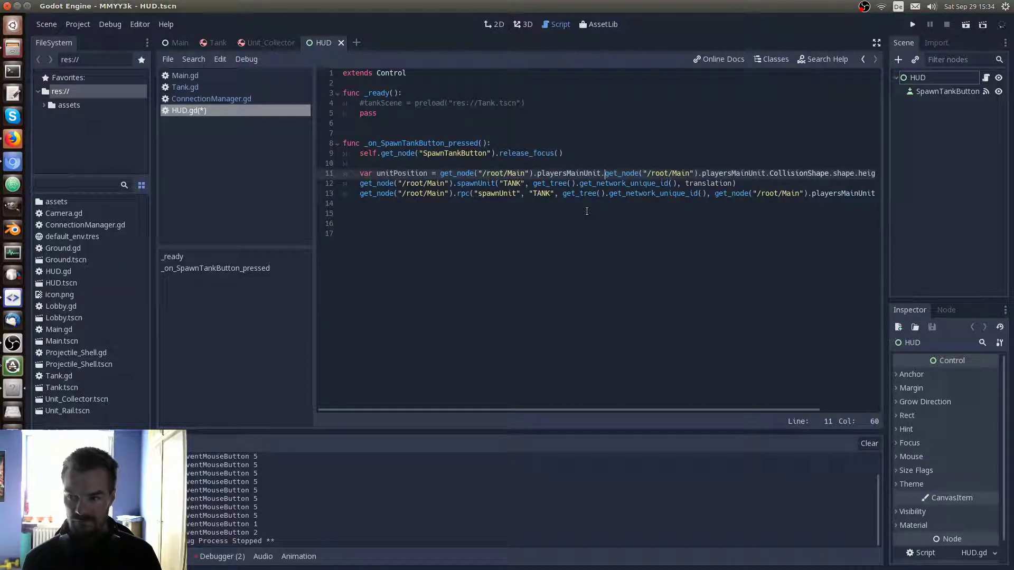
double_click(707, 184)
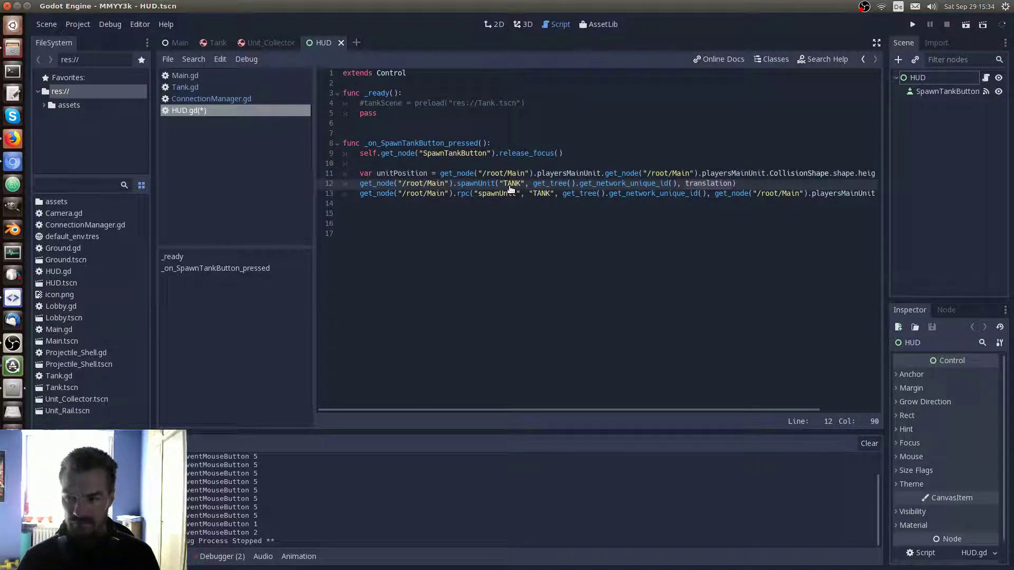
key(BackSpace)
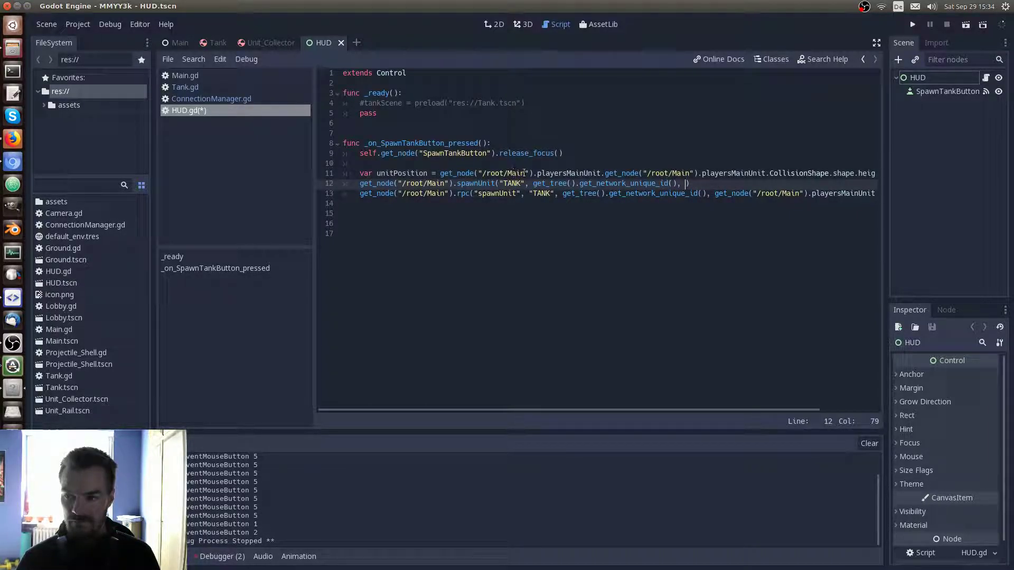
click(535, 173)
text(translation)
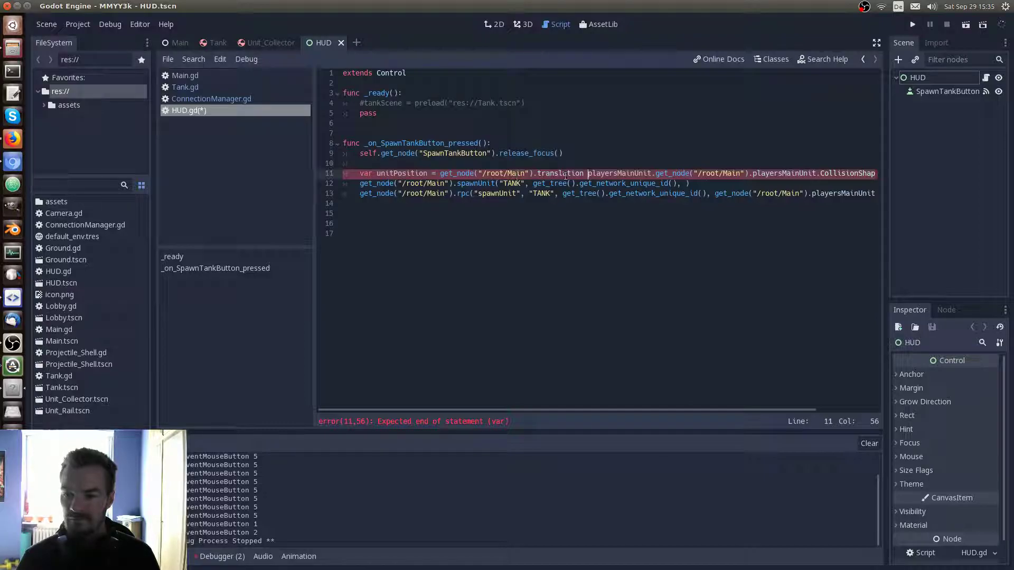
Split line 11 so a new line reads unitPosition.x += the CollisionShape height / 2
key(Return)
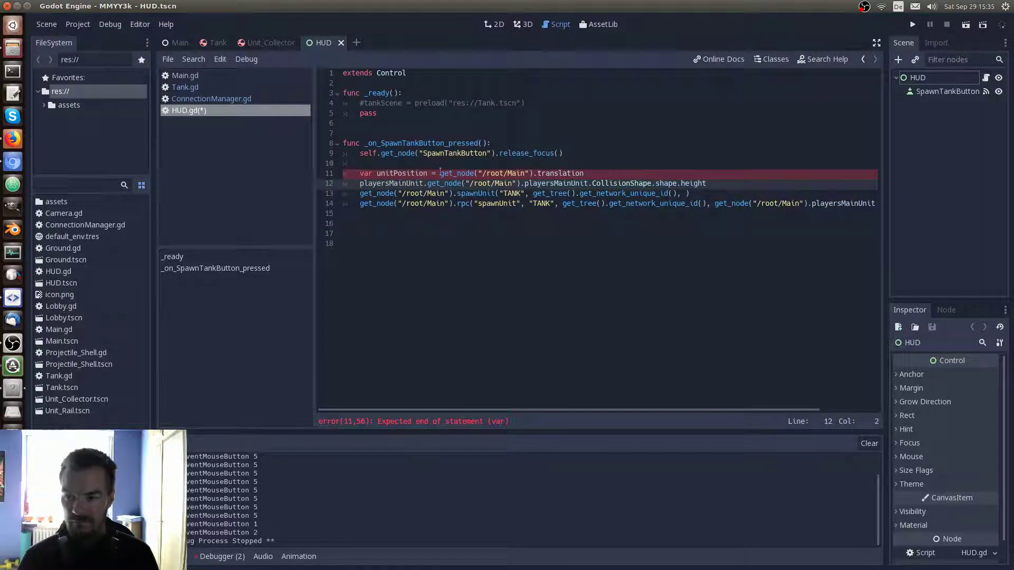
click(415, 173)
click(593, 174)
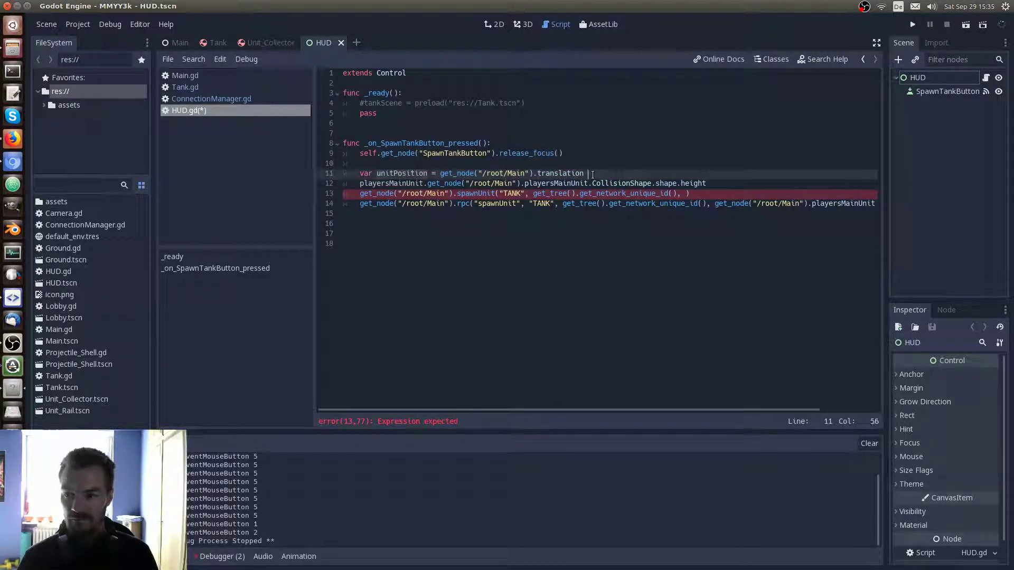
key(Return)
text(unitPosition)
key(Delete)
key(Delete)
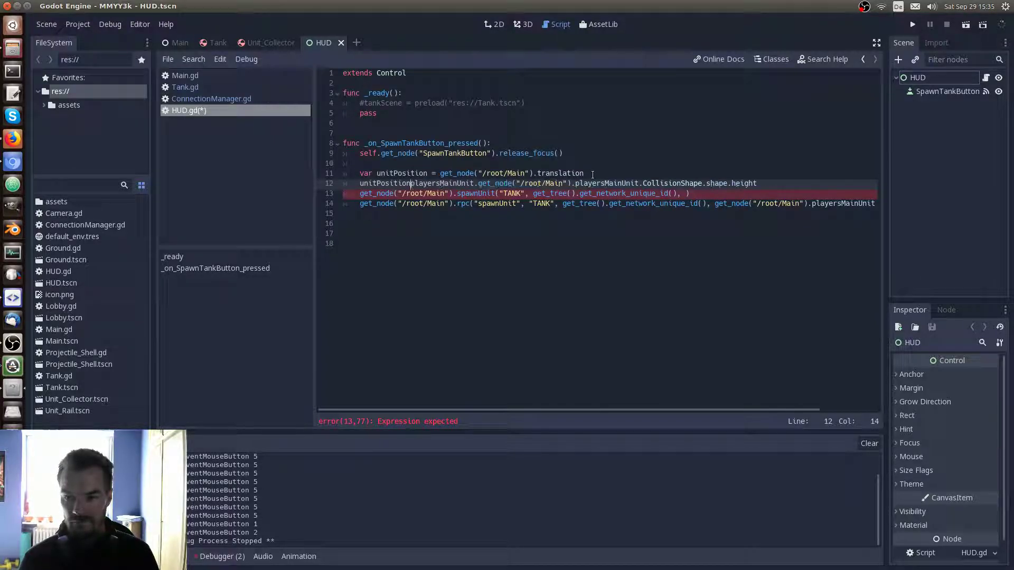
text(.x )
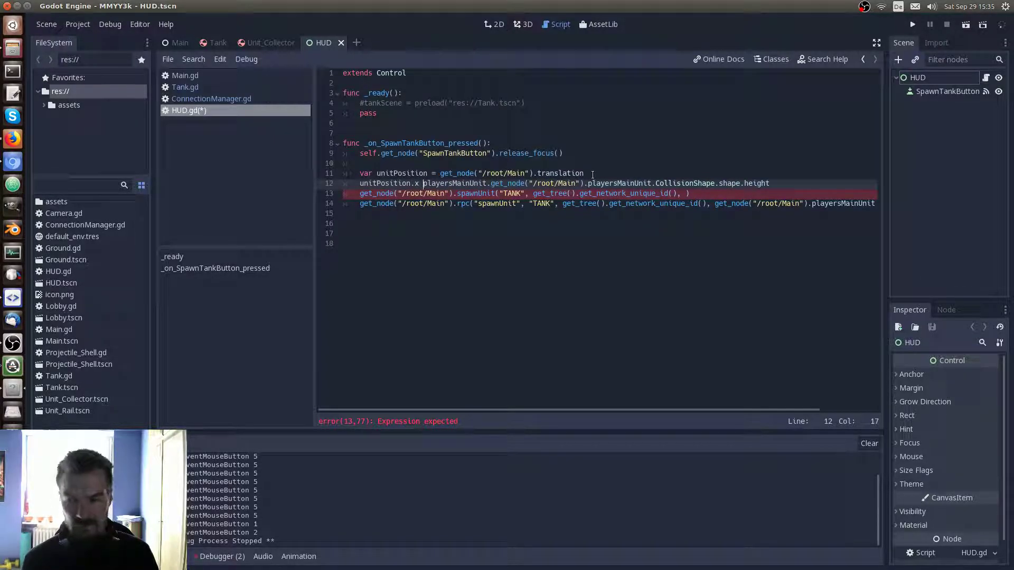
text(+)
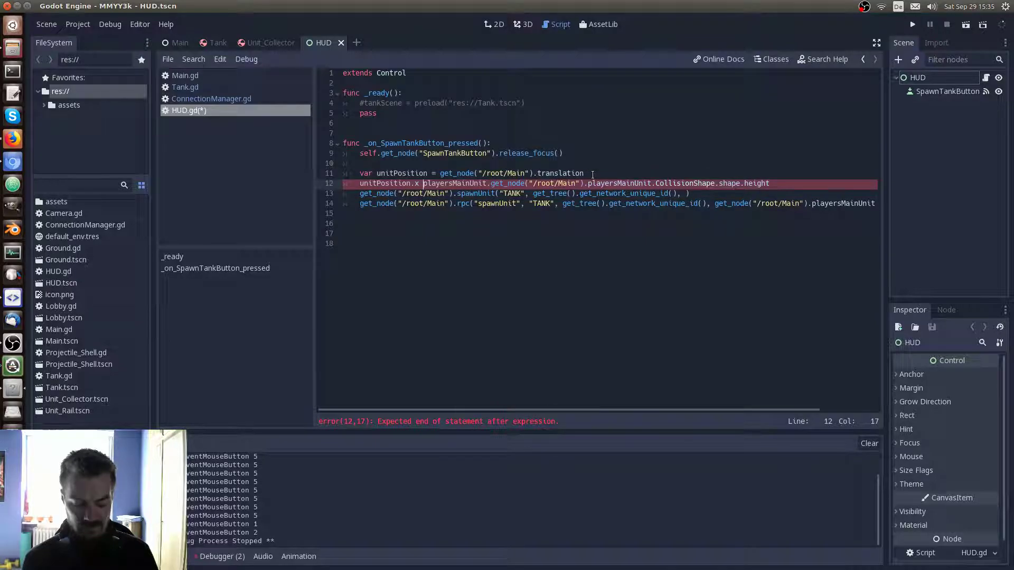
text(=)
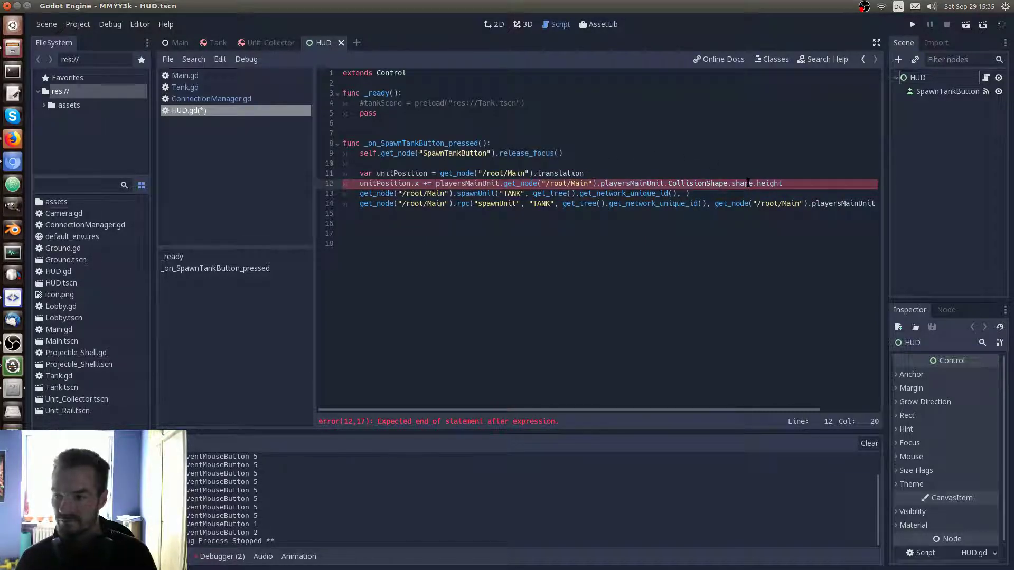
click(827, 185)
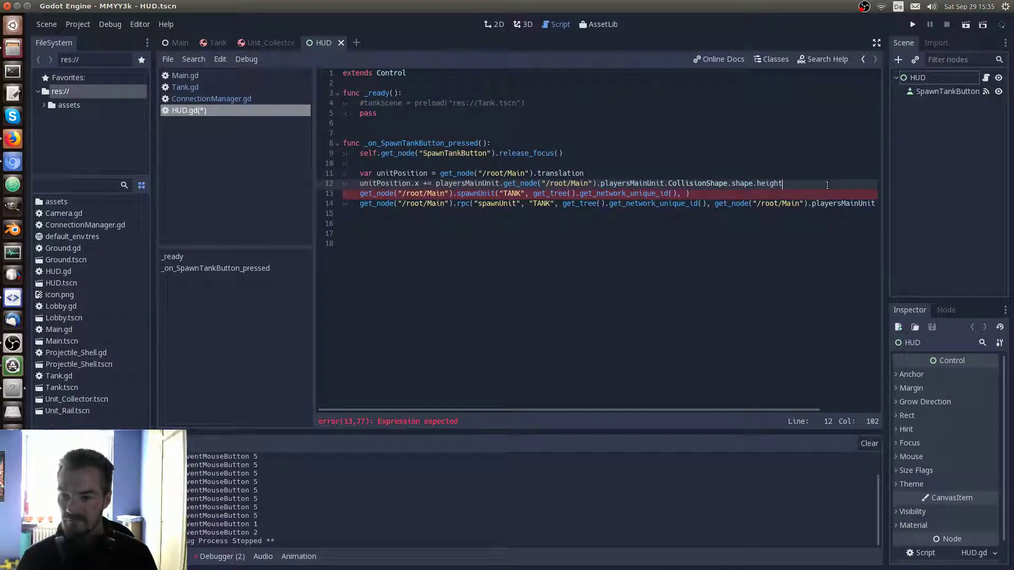
text( / 2)
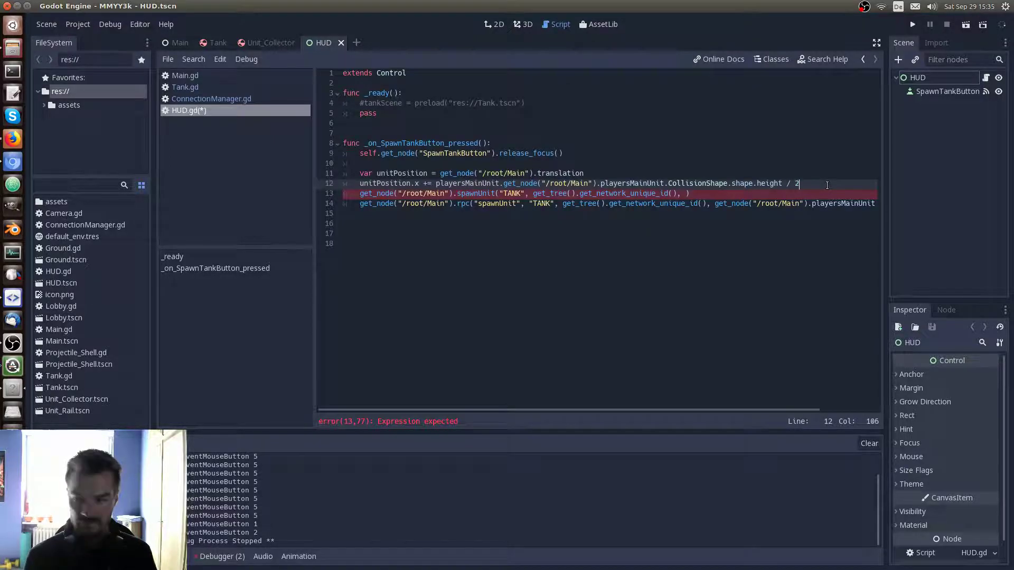
click(798, 174)
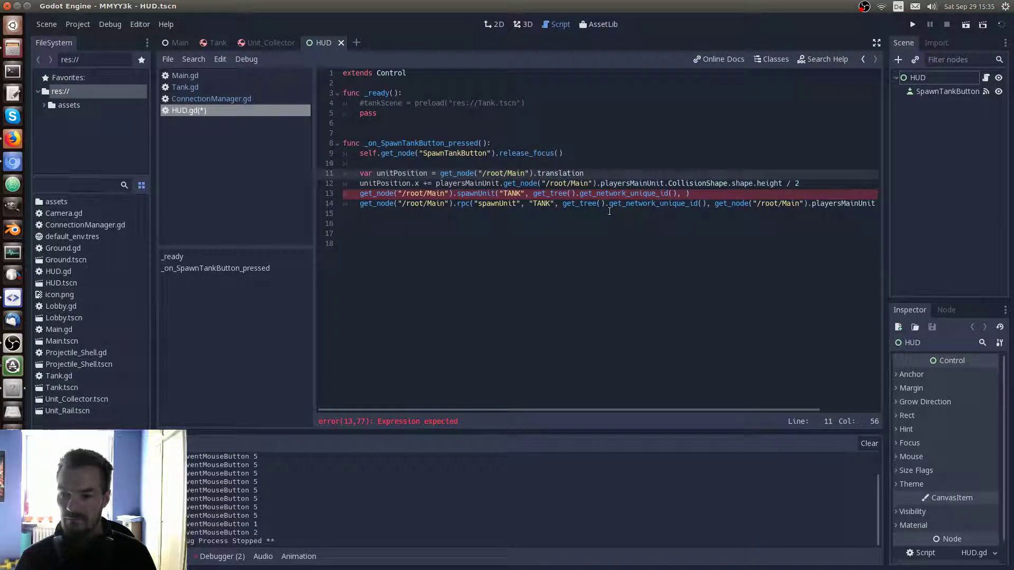
Pass unitPosition as the last argument of spawnUnit and the rpc call, then save HUD.gd
double_click(420, 173)
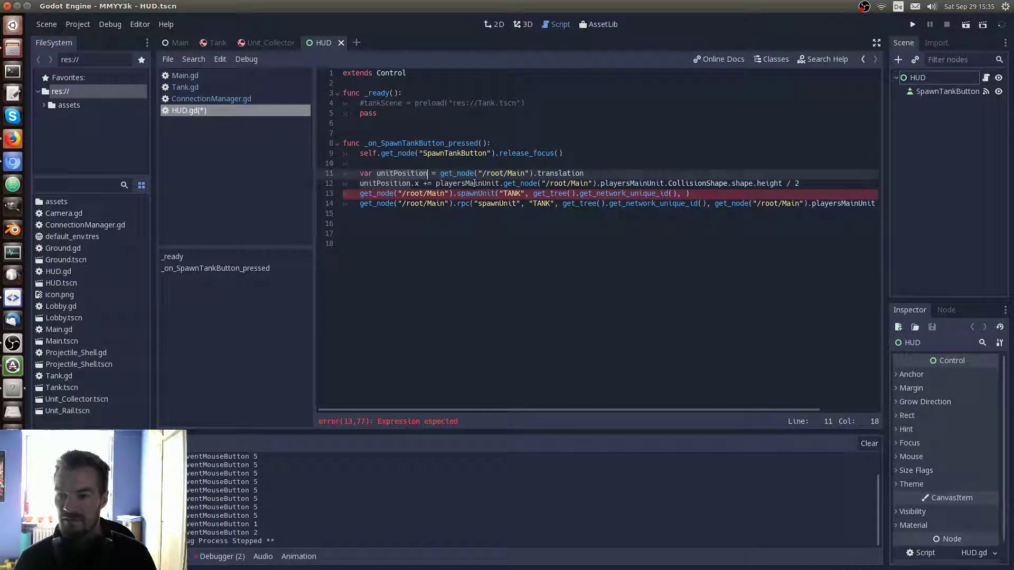
click(726, 191)
click(728, 183)
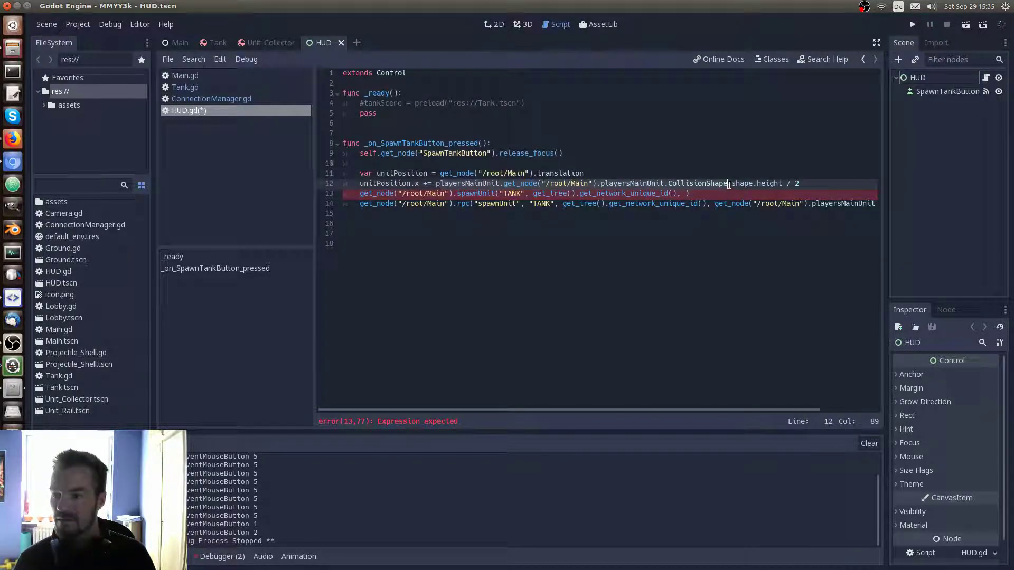
double_click(762, 183)
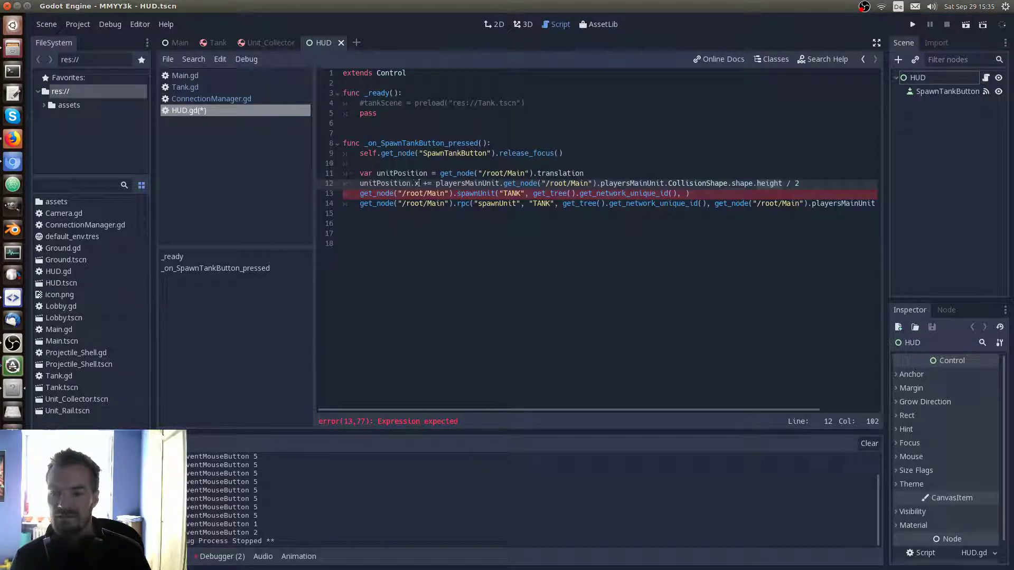
click(418, 184)
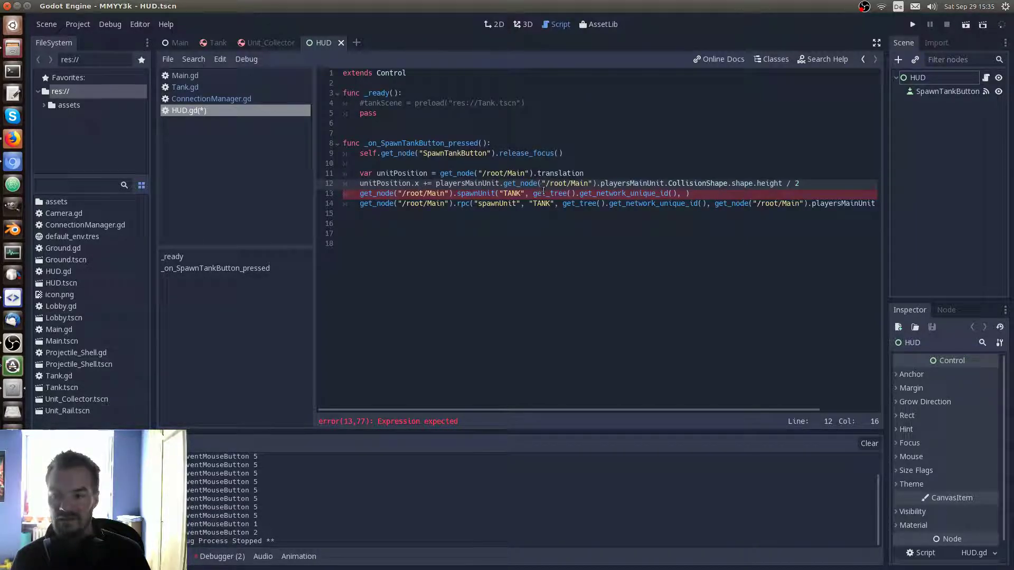
click(687, 193)
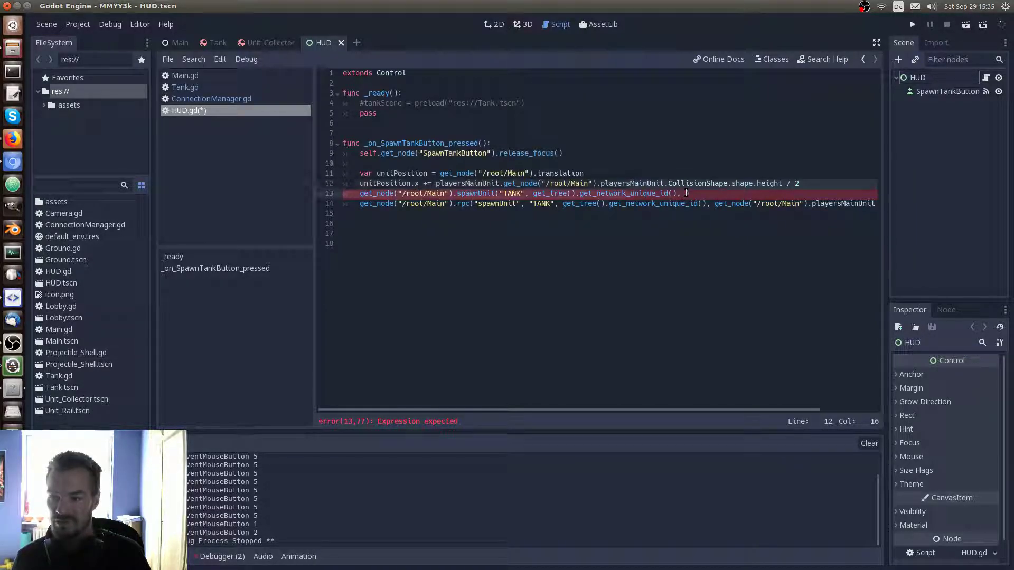
text(unitPosition)
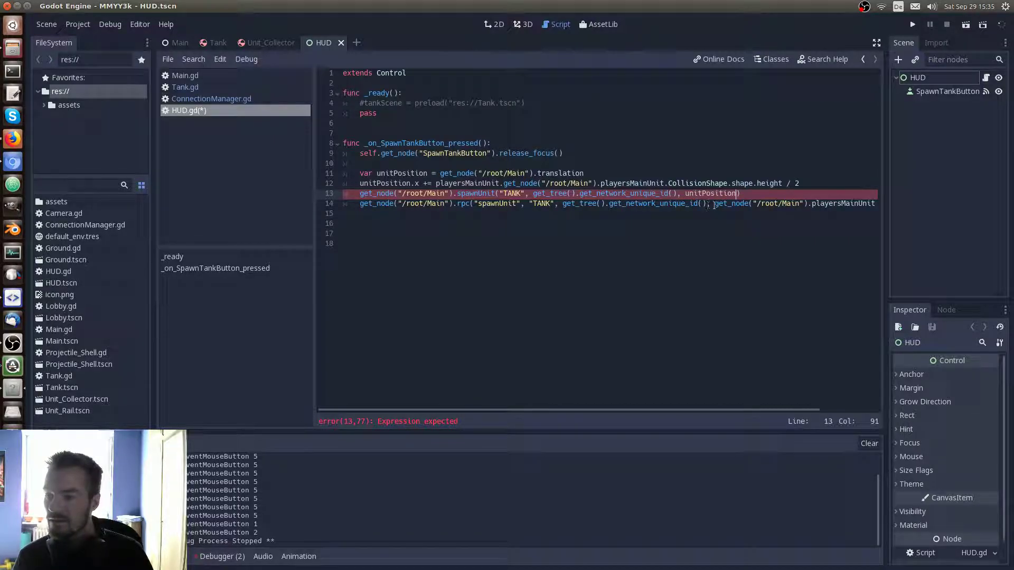
click(737, 204)
key(End)
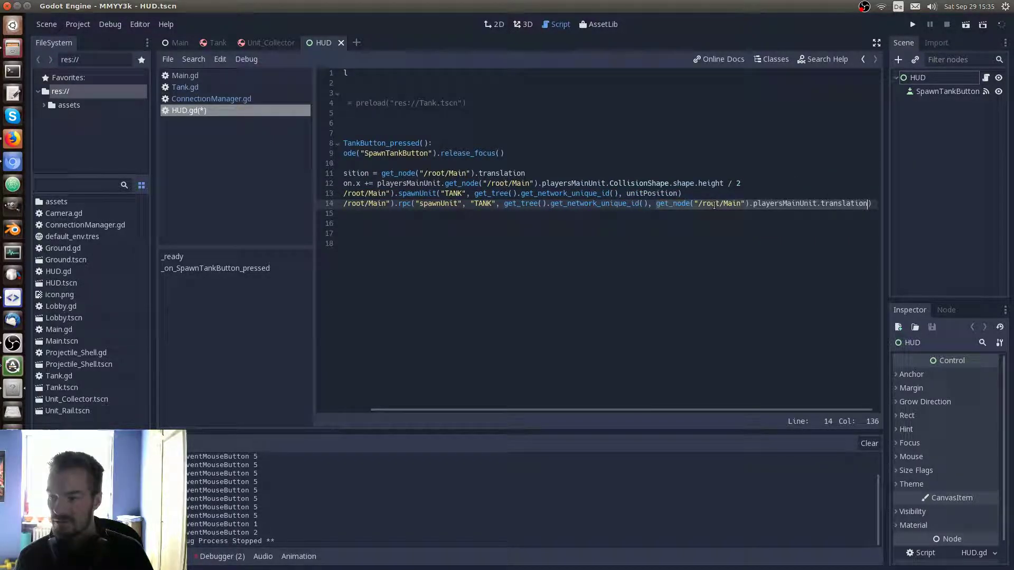
text(unitPosition)
key(Home)
key(ctrl+s)
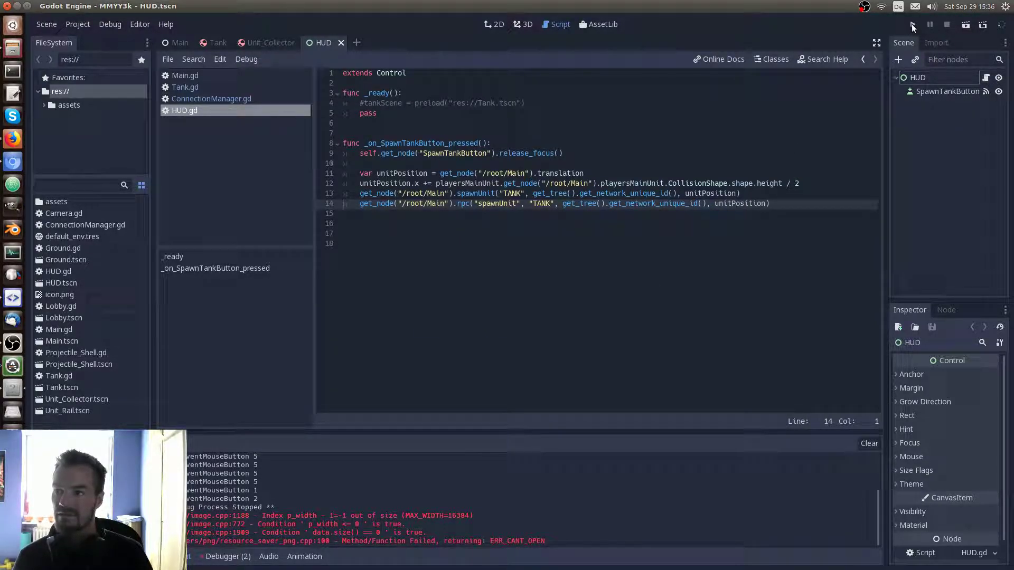
Run the game, get 'Identifier not found: playersMainUnit', and copy playersMainUnit from line 12
click(911, 24)
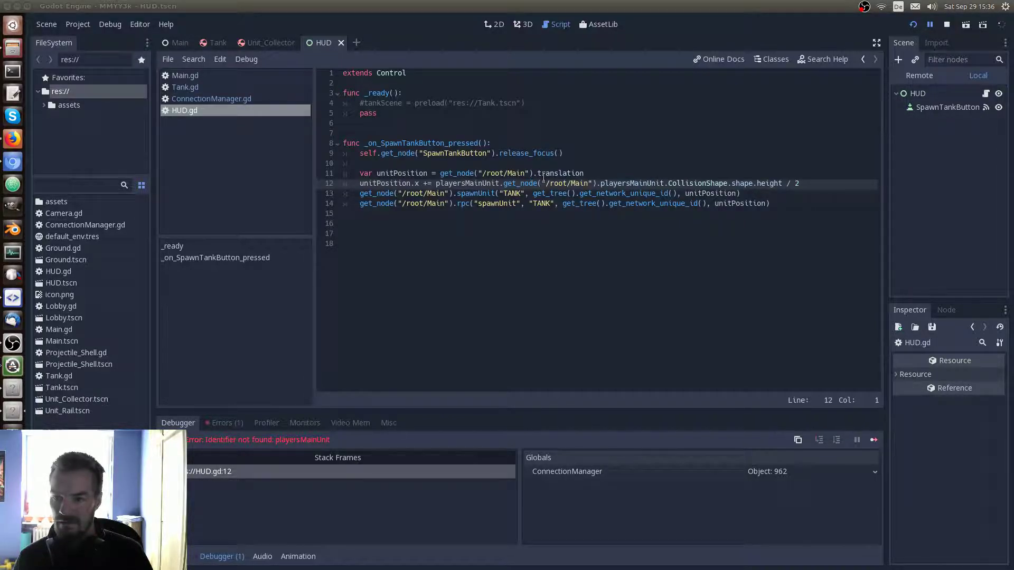
double_click(607, 184)
key(ctrl+c)
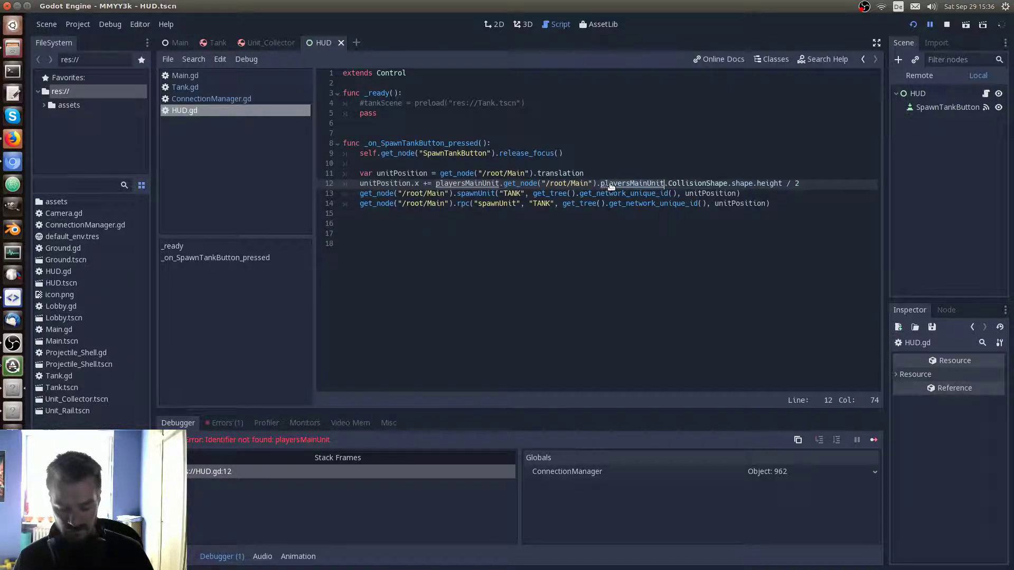
key(Up)
key(ctrl+Left)
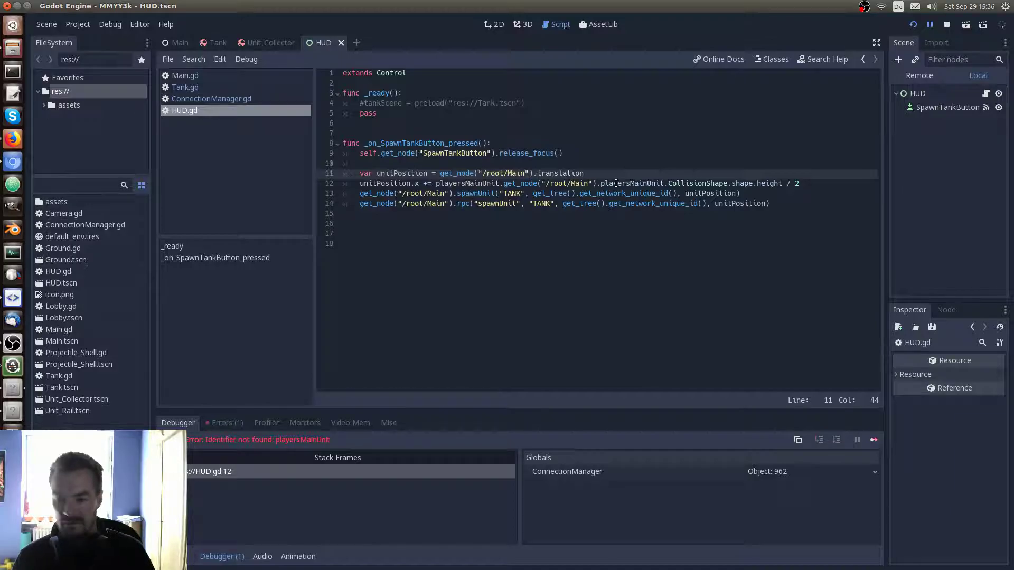
key(ctrl)
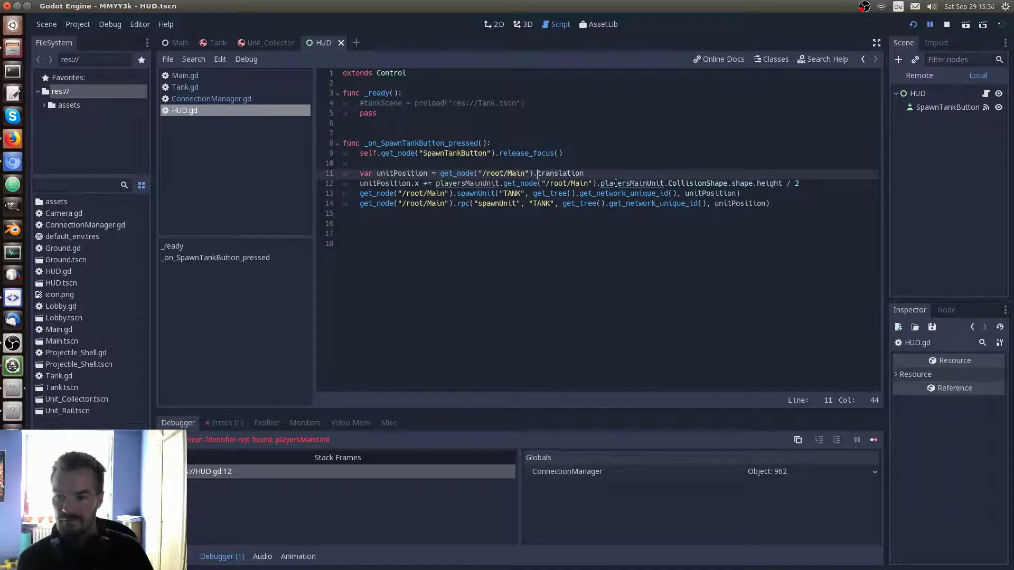
Insert 'playersMainUnit.' before translation on line 11, save, and delete line 12's stray prefix
key(ctrl+v)
text(.)
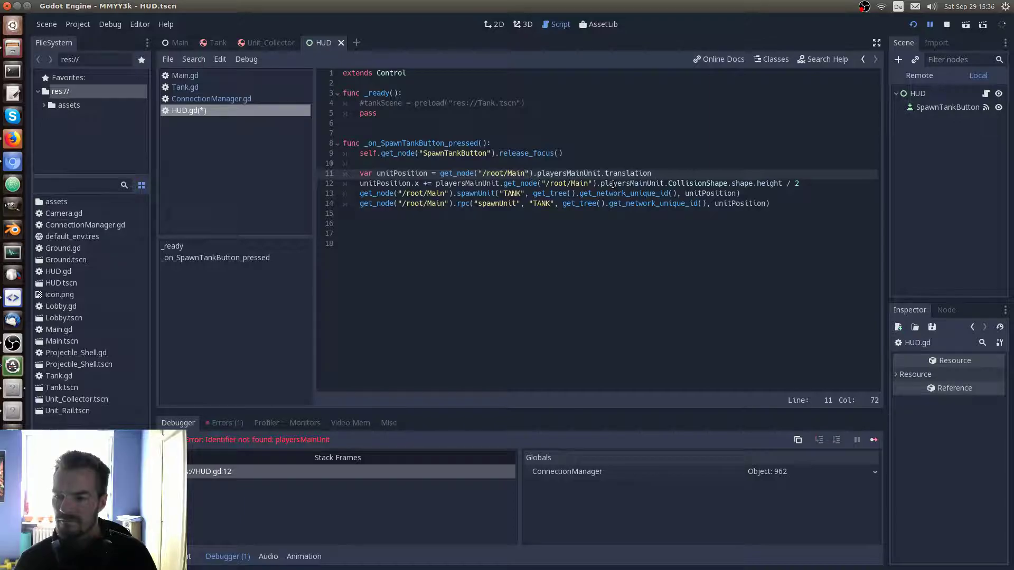
click(613, 183)
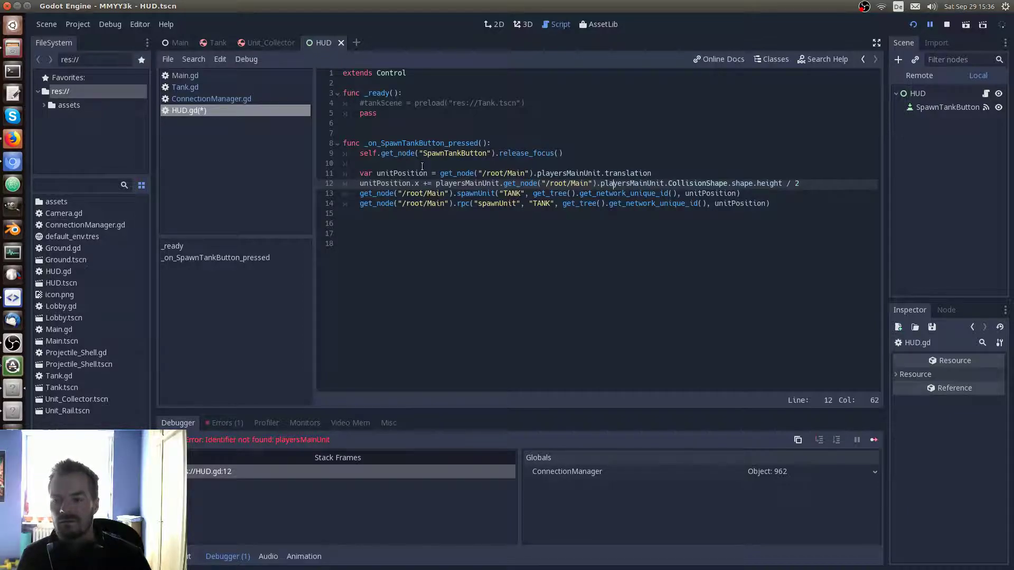
key(ctrl+s)
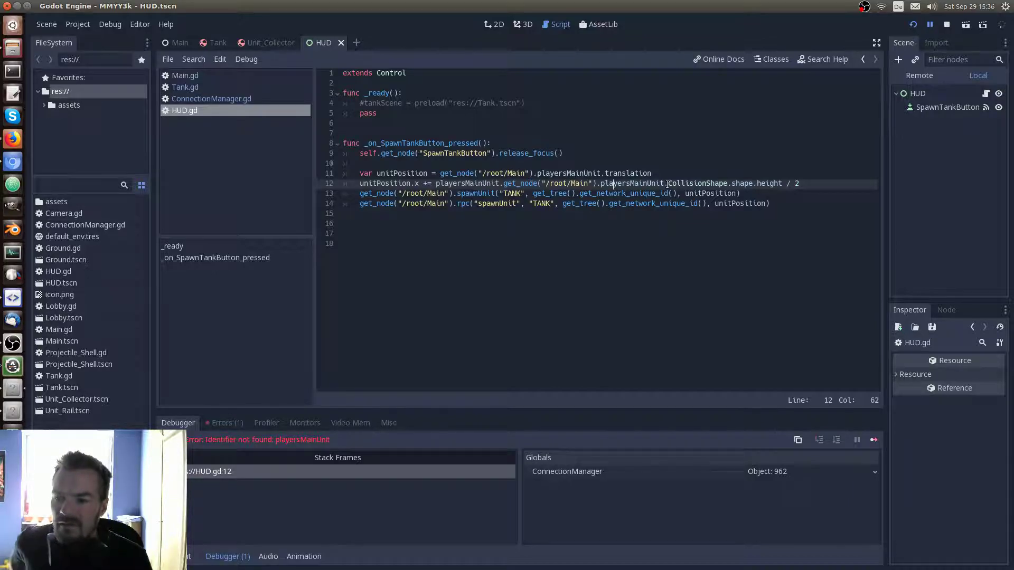
double_click(476, 183)
key(BackSpace)
key(Delete)
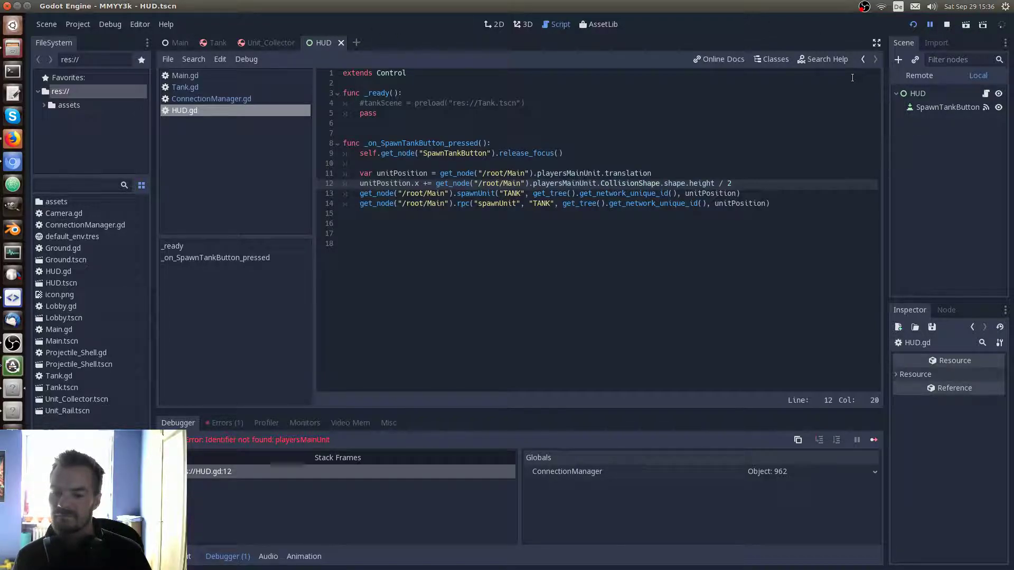
Run, host and start a game, move the tank, and press Tank, hitting the CollisionShape error
click(913, 27)
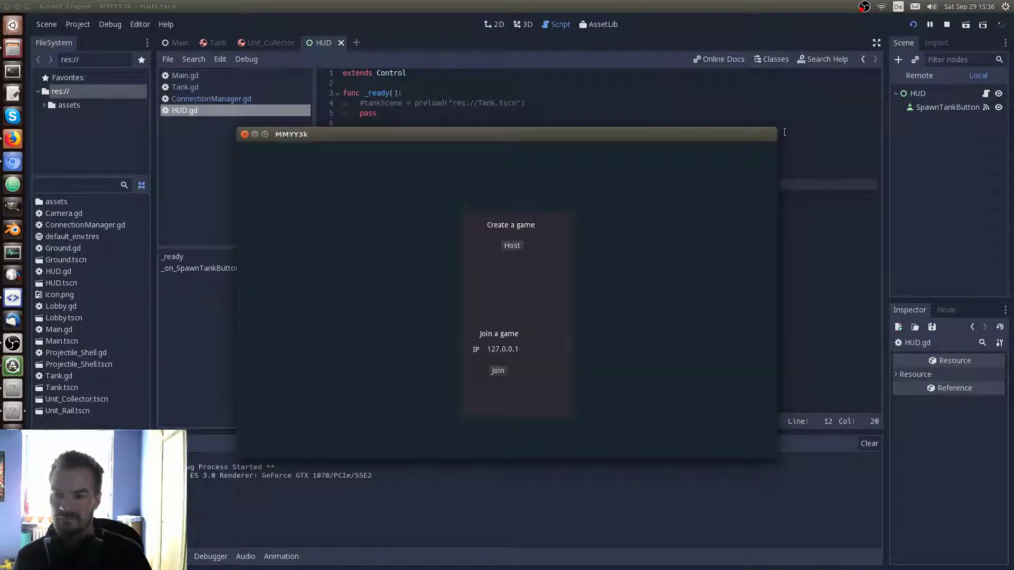
click(506, 248)
click(513, 206)
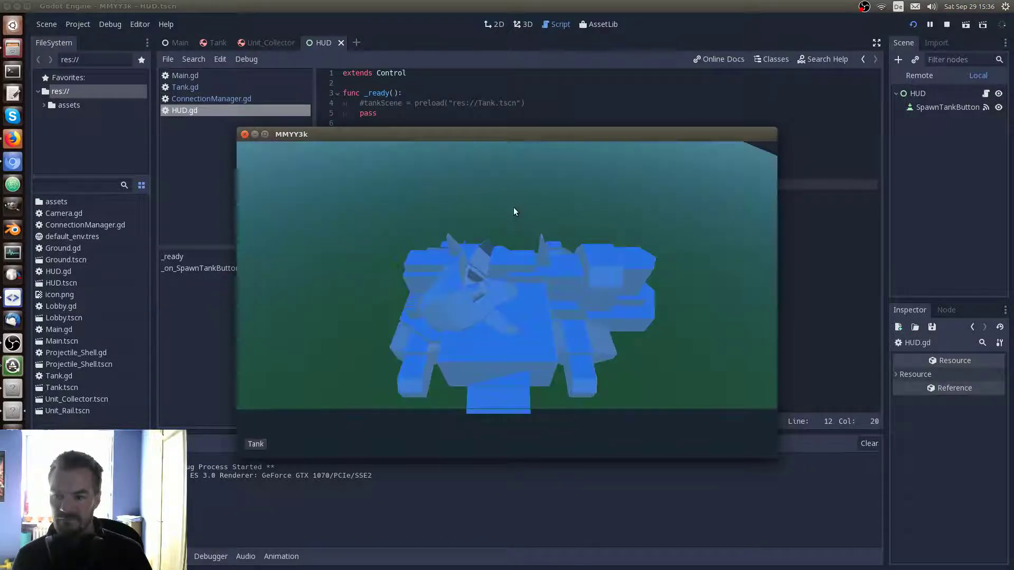
click(518, 288)
right_click(704, 255)
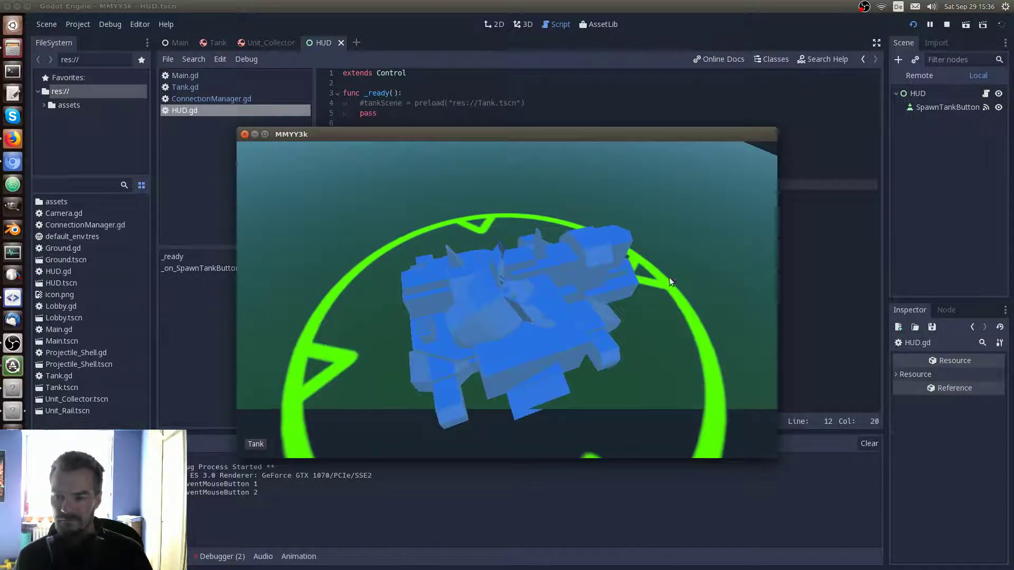
click(255, 443)
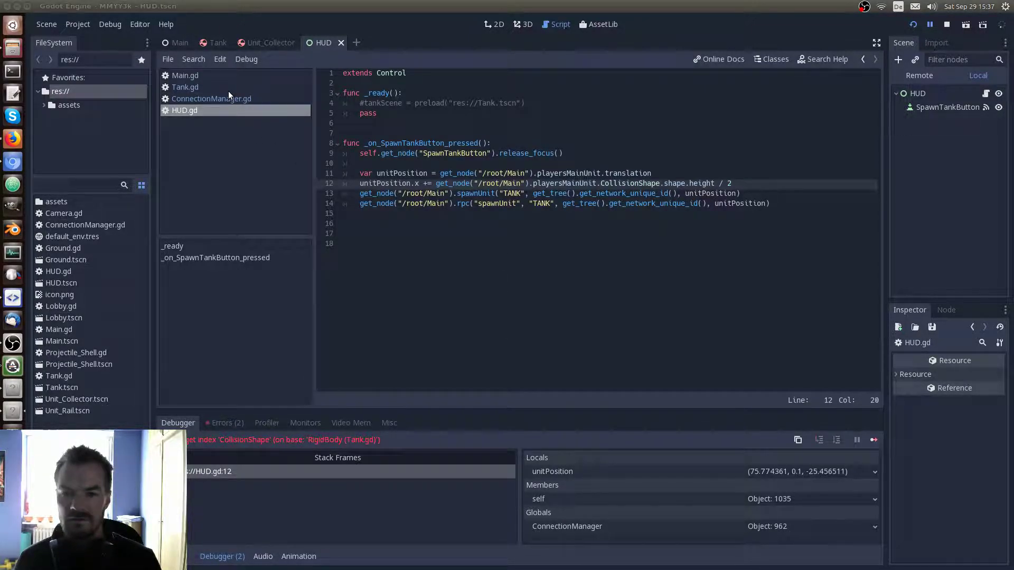
View how Tank.gd reads the CollisionShape height, then return to line 12 of HUD.gd
click(217, 43)
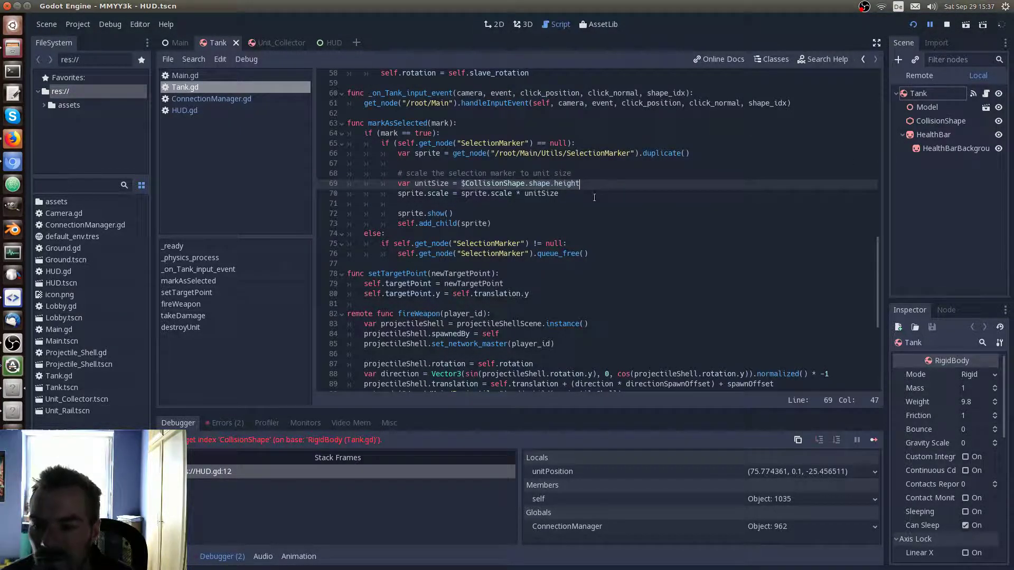
click(296, 470)
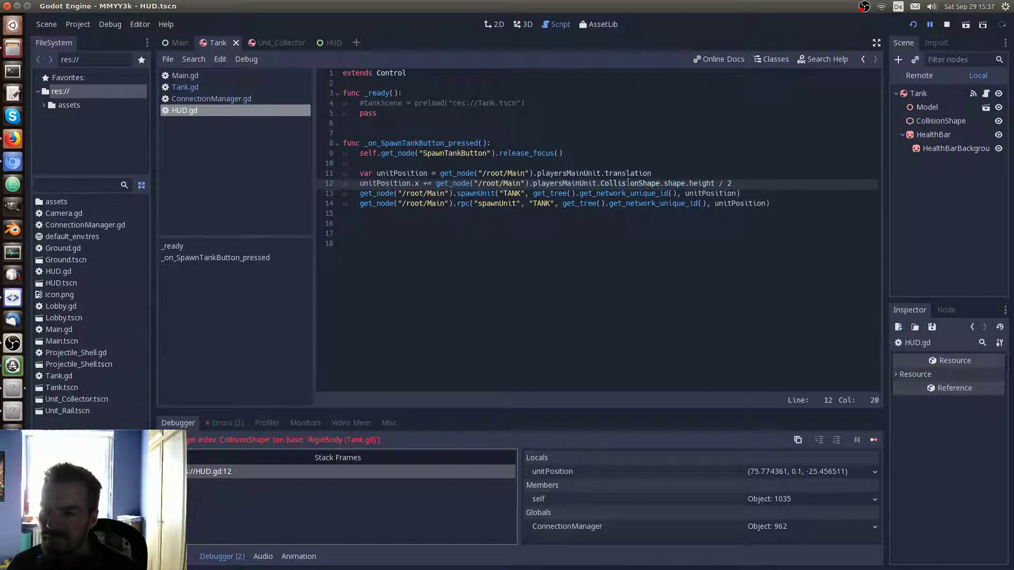
click(598, 184)
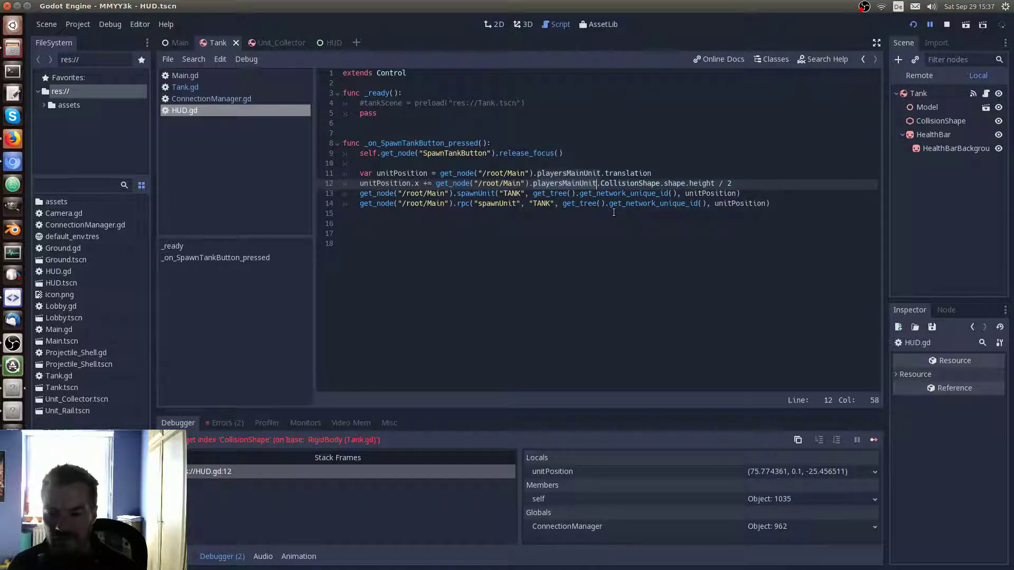
click(603, 184)
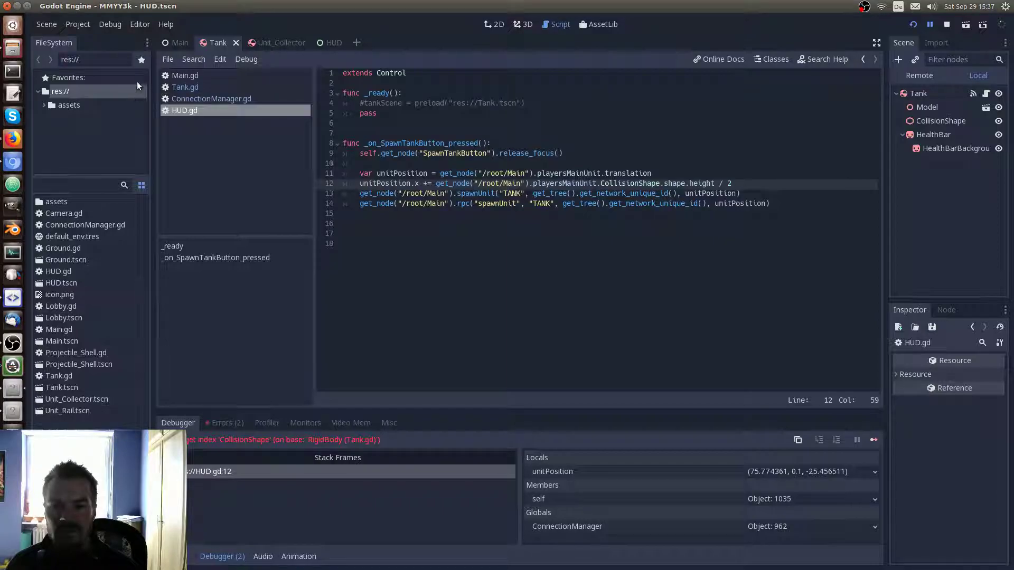
Open the Unit_Collector scene and jump to the failing HUD.gd:12 stack frame
click(47, 24)
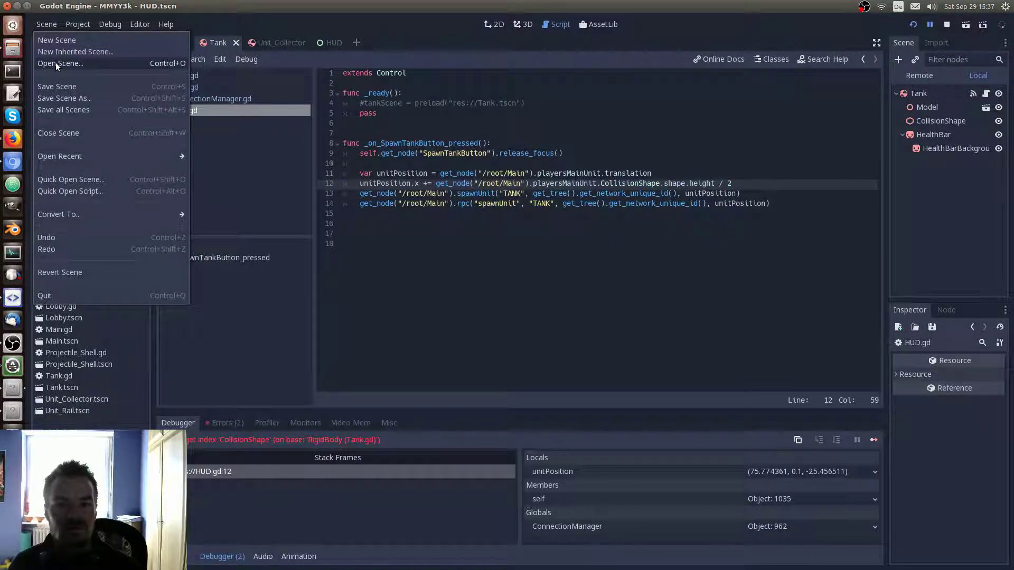
click(272, 46)
click(271, 43)
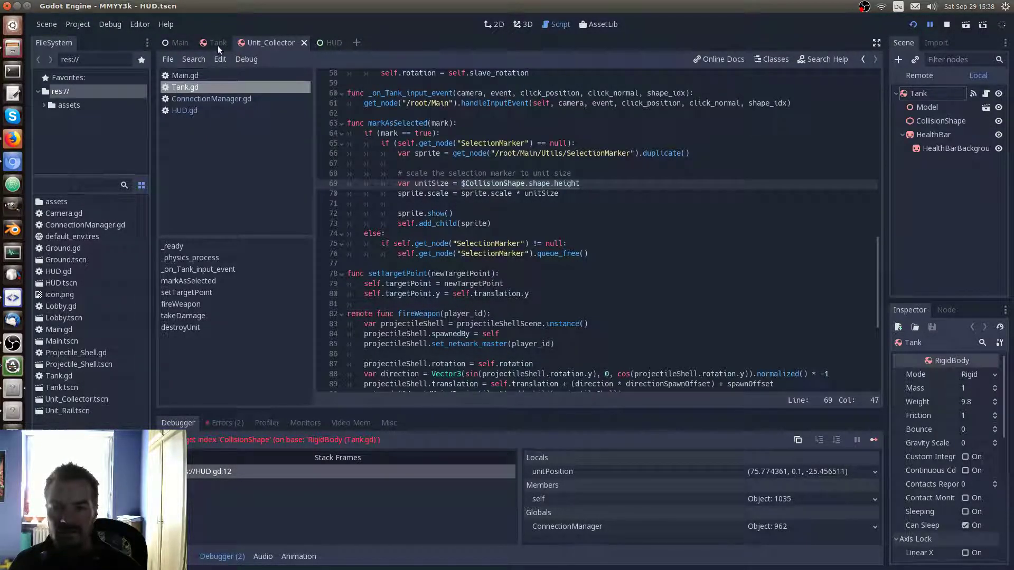
mouse_move(179, 42)
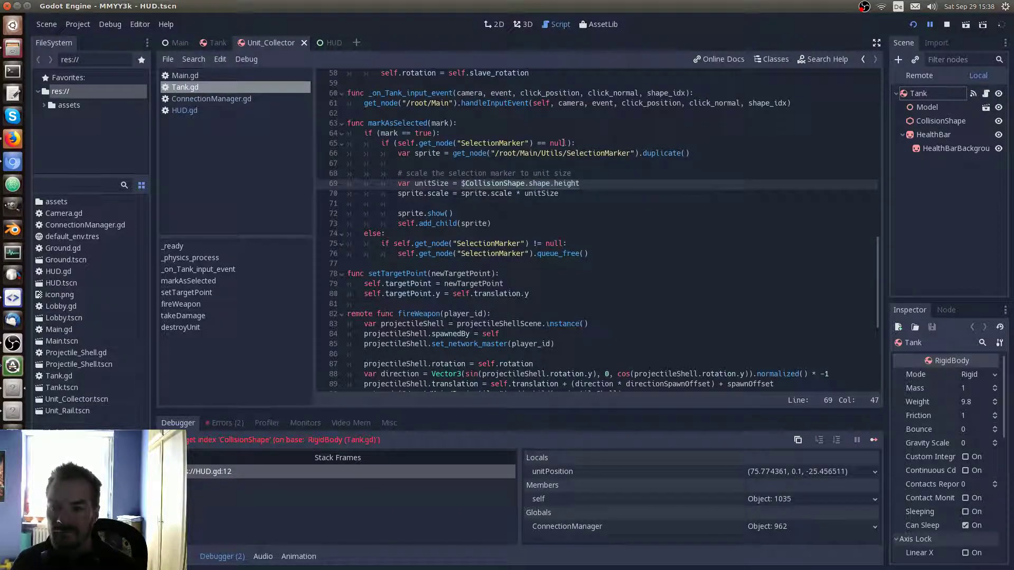
click(274, 475)
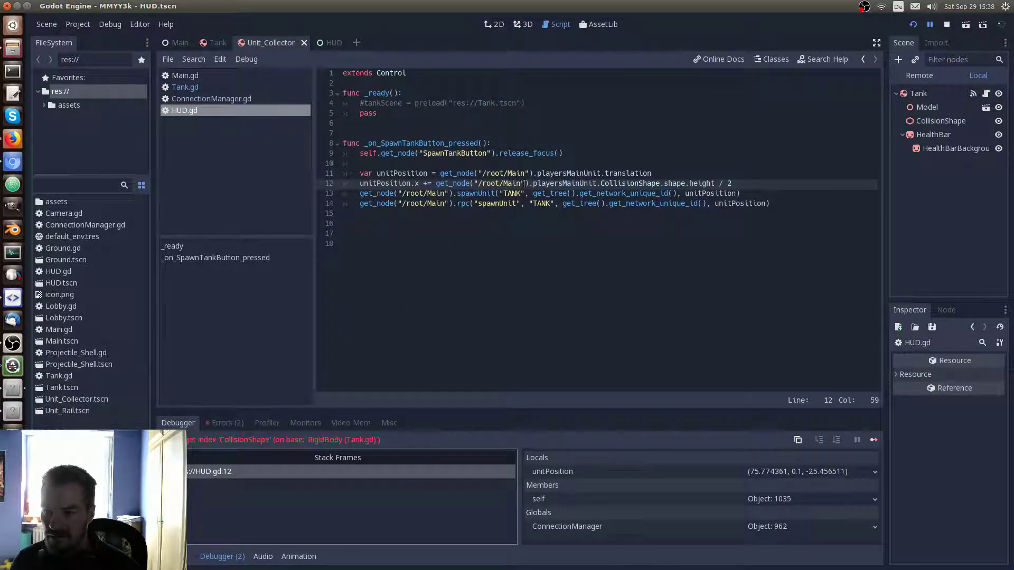
Change line 12 to get_node("CollisionShape").shape.height / 2 and save HUD.gd
click(605, 174)
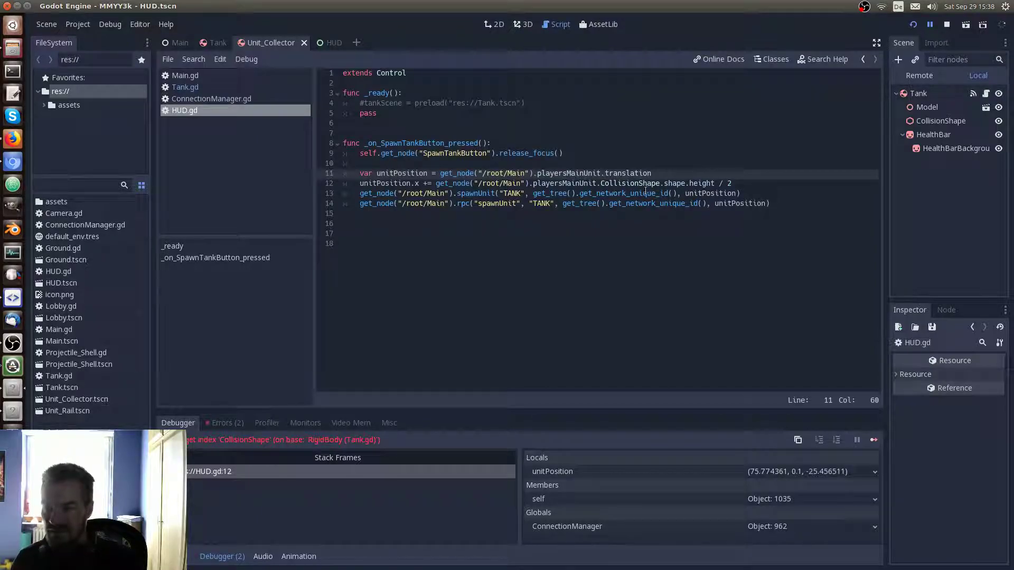
click(601, 183)
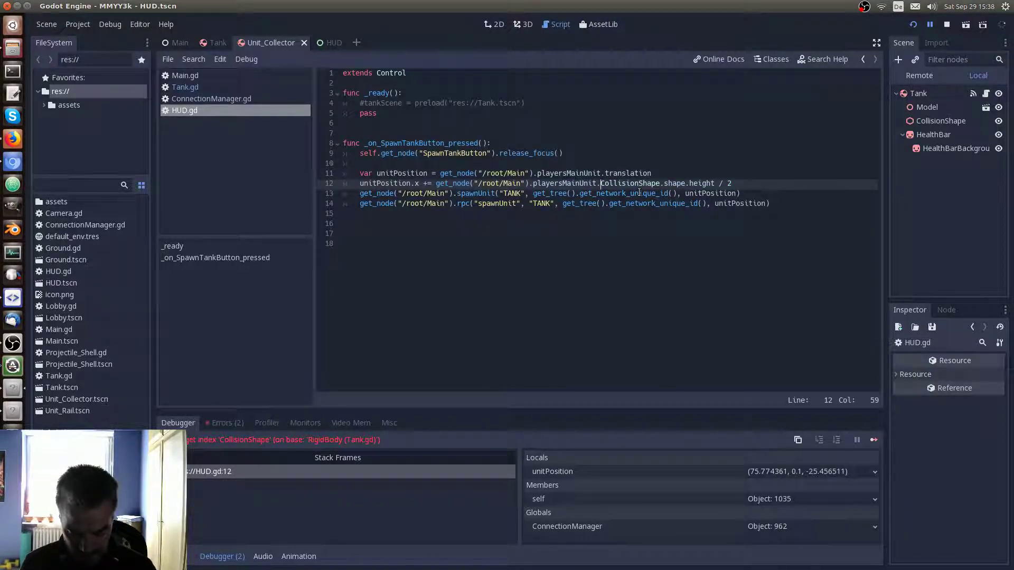
text(get_node)
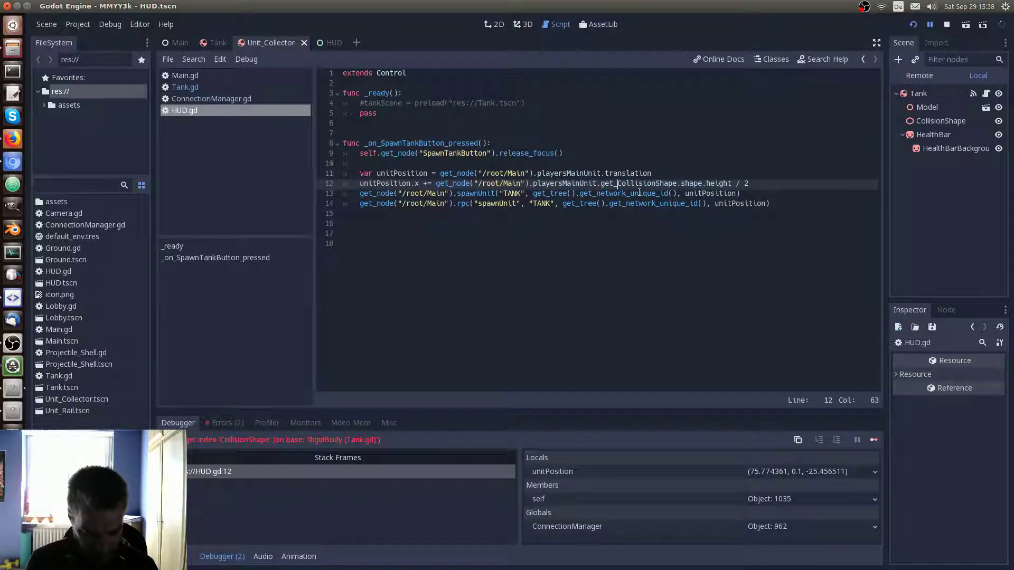
text(()
key(Right)
key(Right)
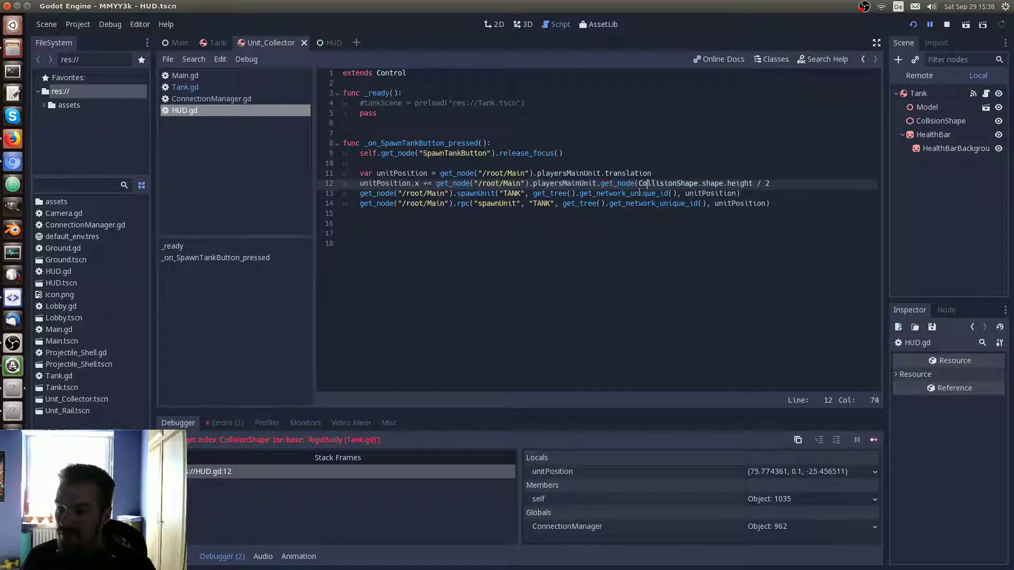
key(Left)
text())
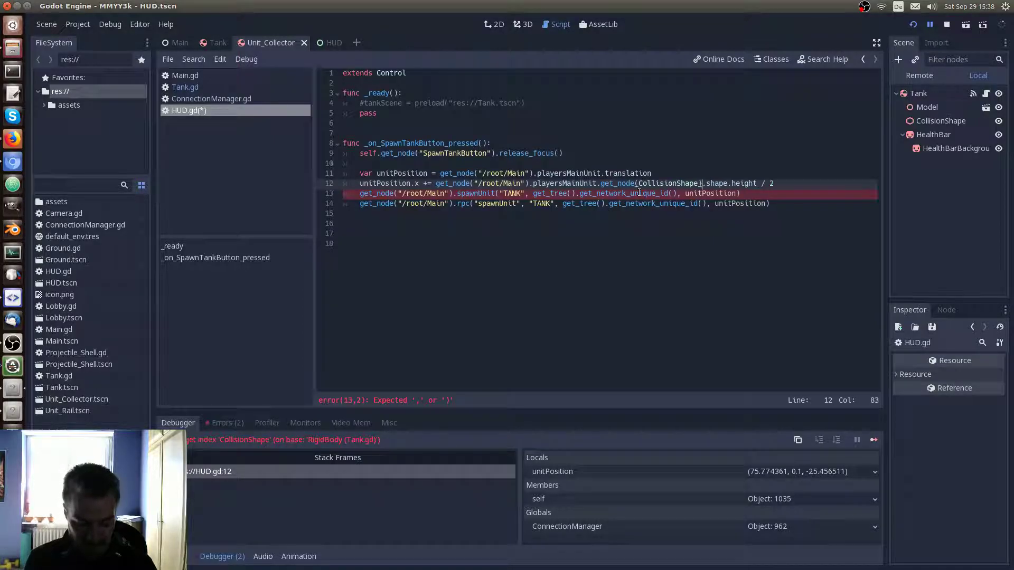
key(Left)
text(")
key(ctrl+Left)
text(")
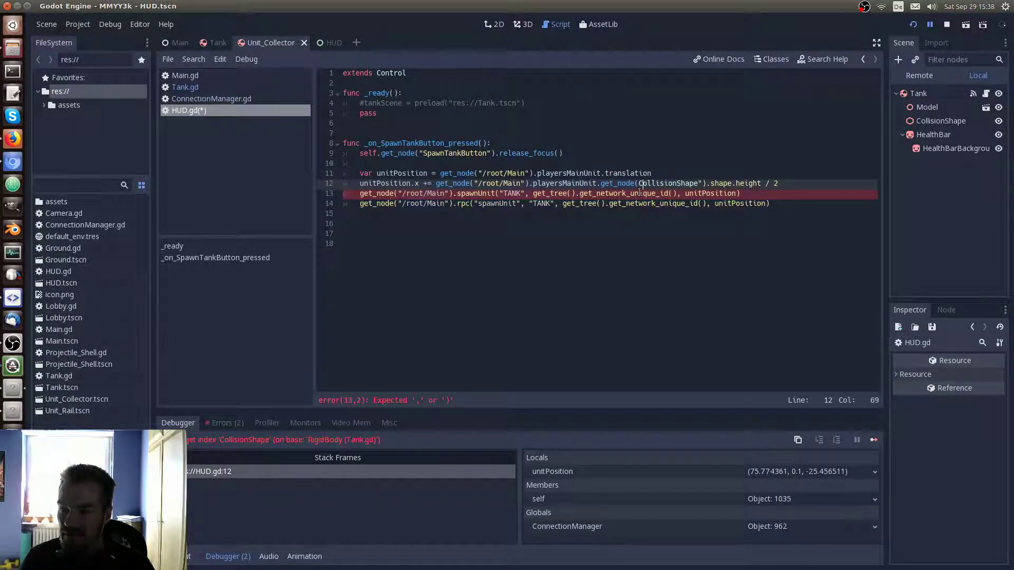
text(")
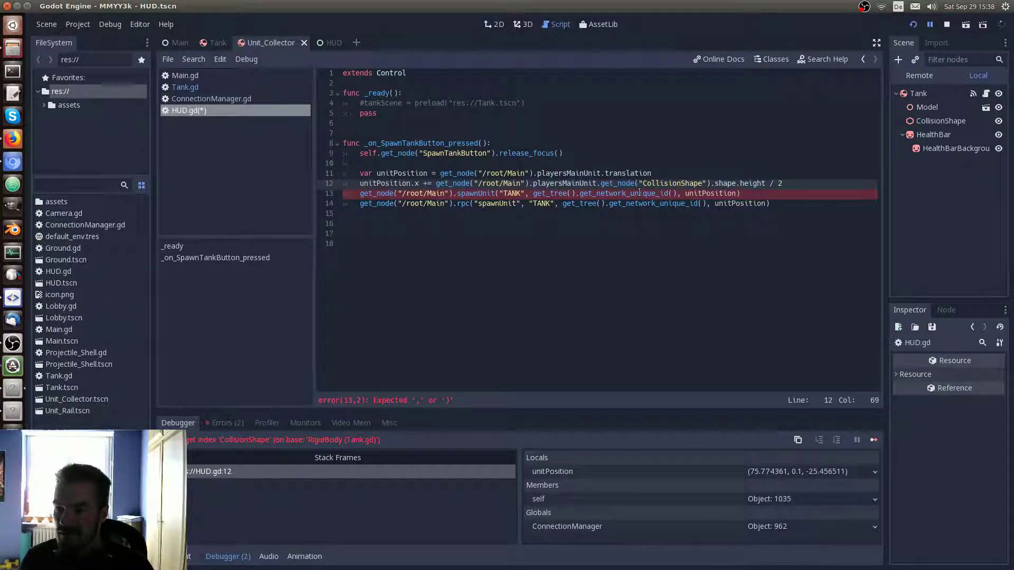
key(ctrl+s)
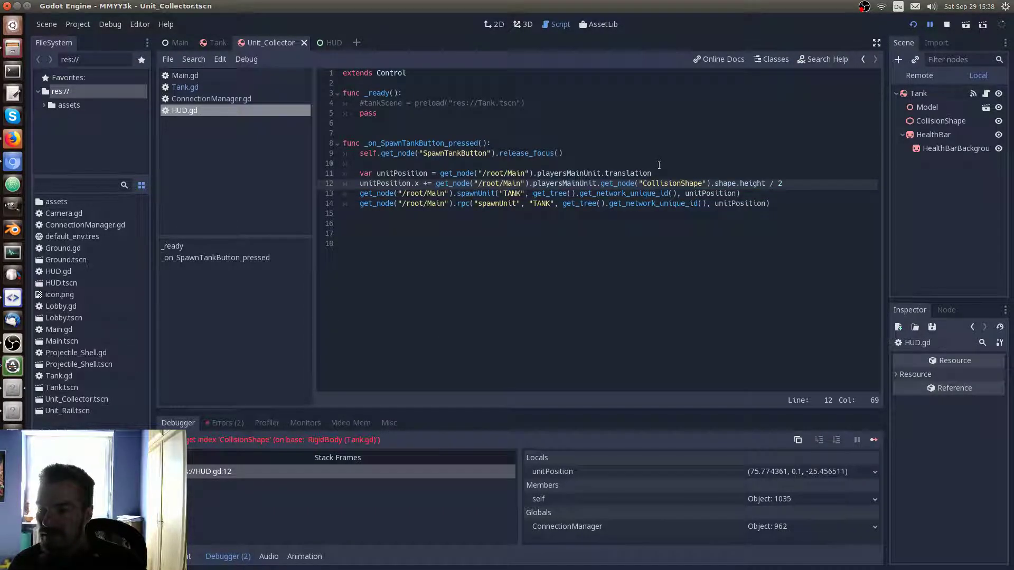
click(660, 174)
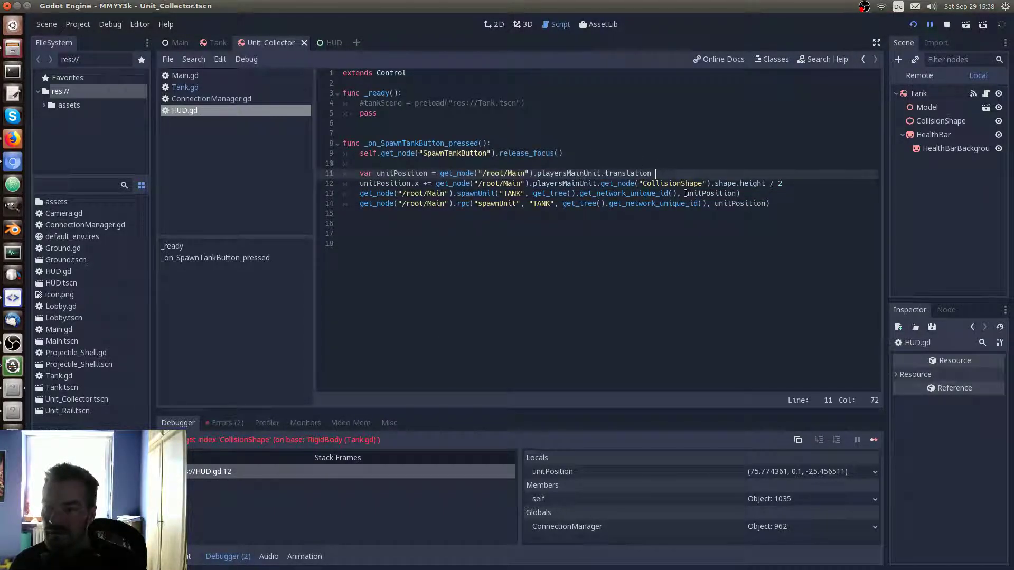
Run the game, host and start a match, spawn three tanks, then close the game window
click(913, 24)
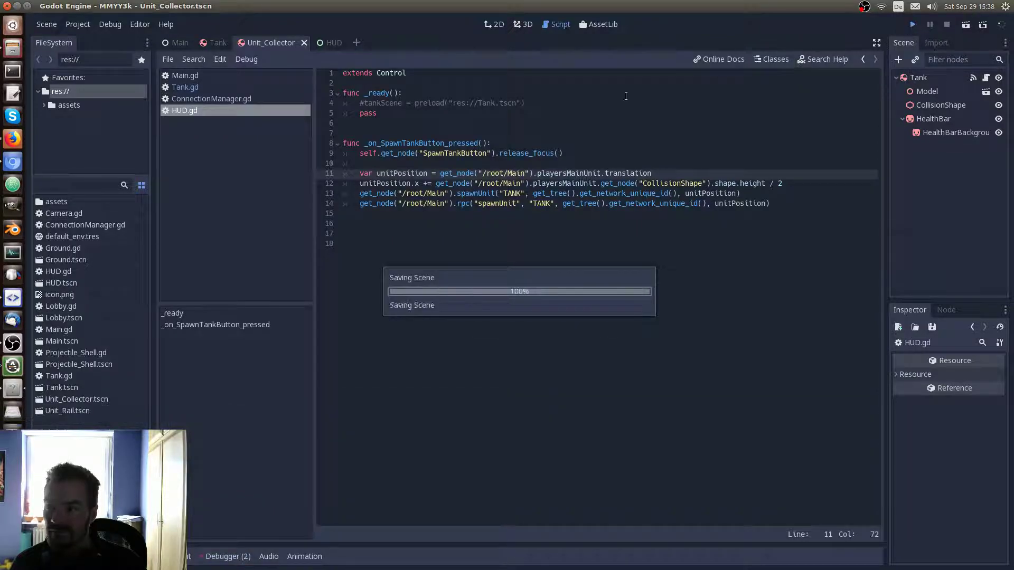
click(516, 245)
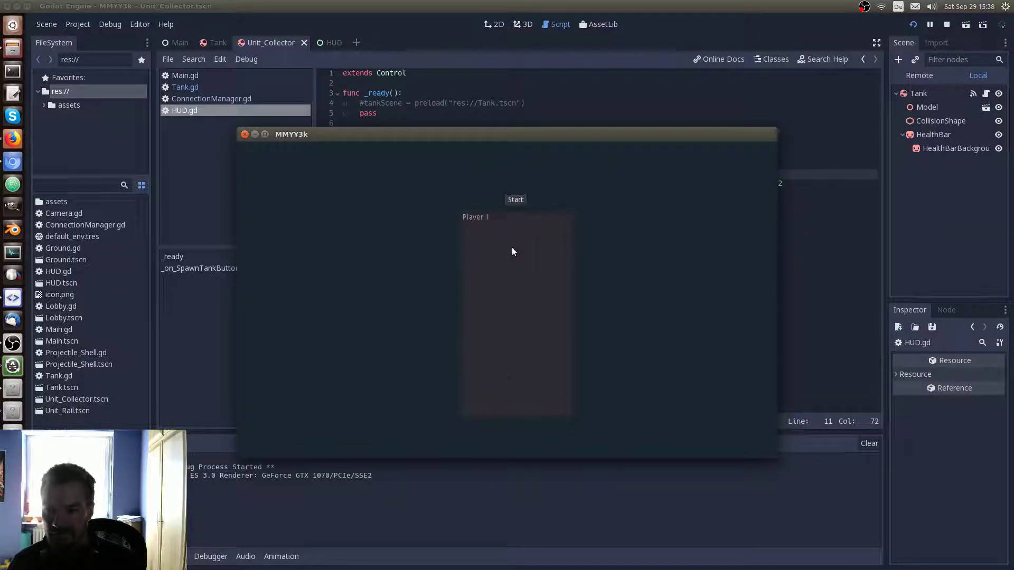
click(516, 201)
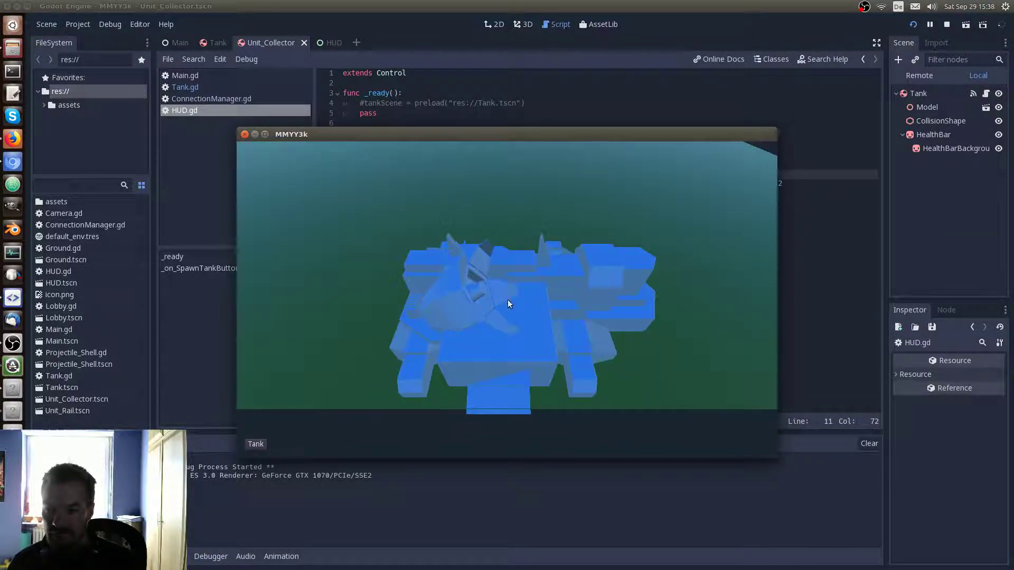
click(253, 449)
click(252, 448)
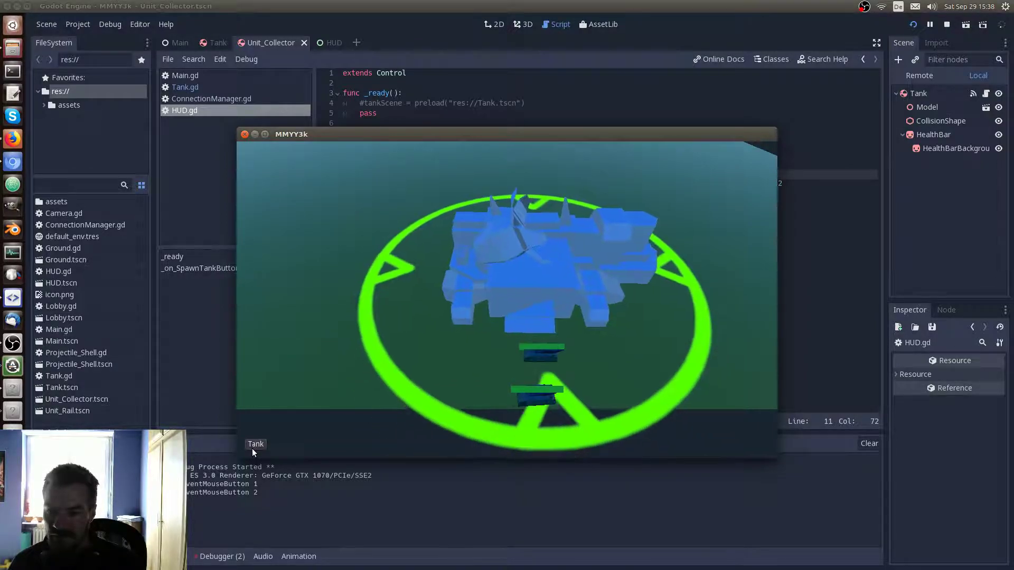
click(255, 446)
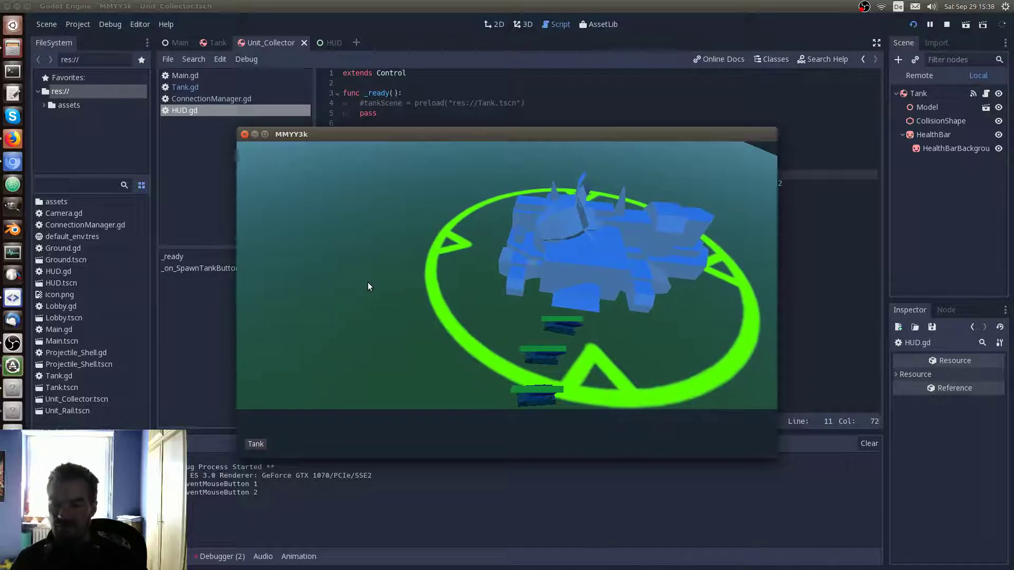
click(245, 135)
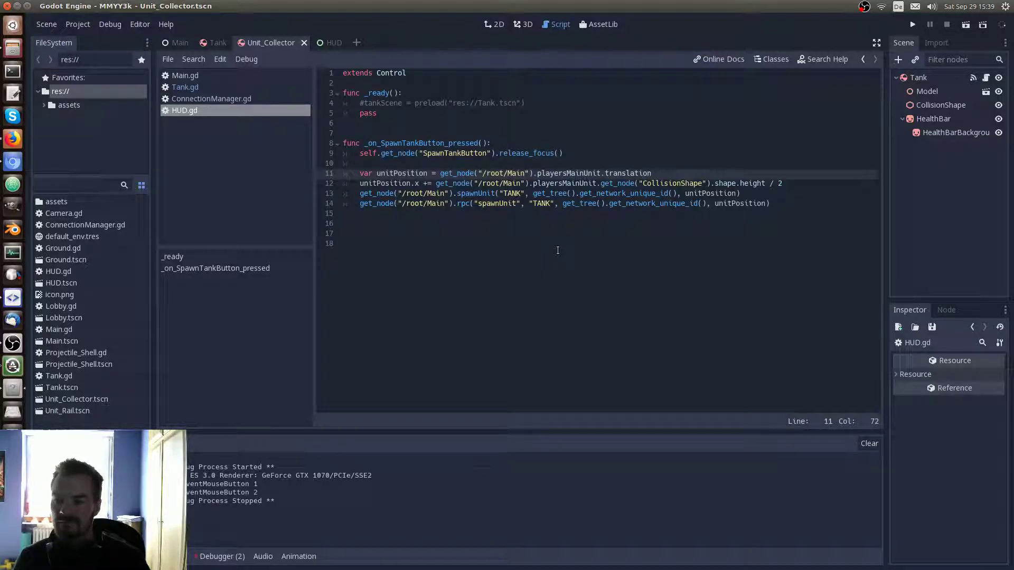
Remove the '/ 2' so line 12 offsets by the full CollisionShape height
click(781, 184)
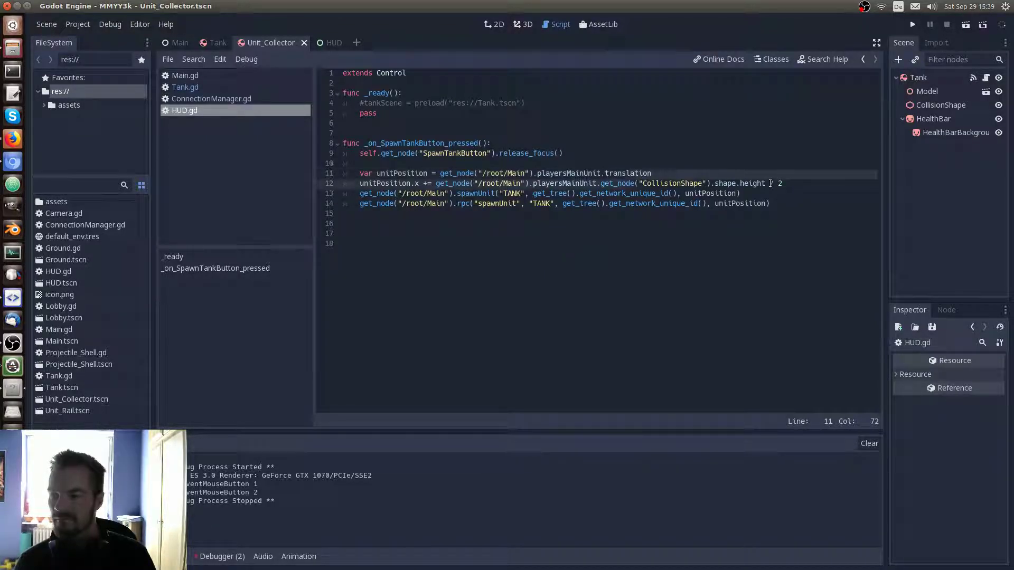
key(BackSpace)
key(BackSpace)
key(BackSpace)
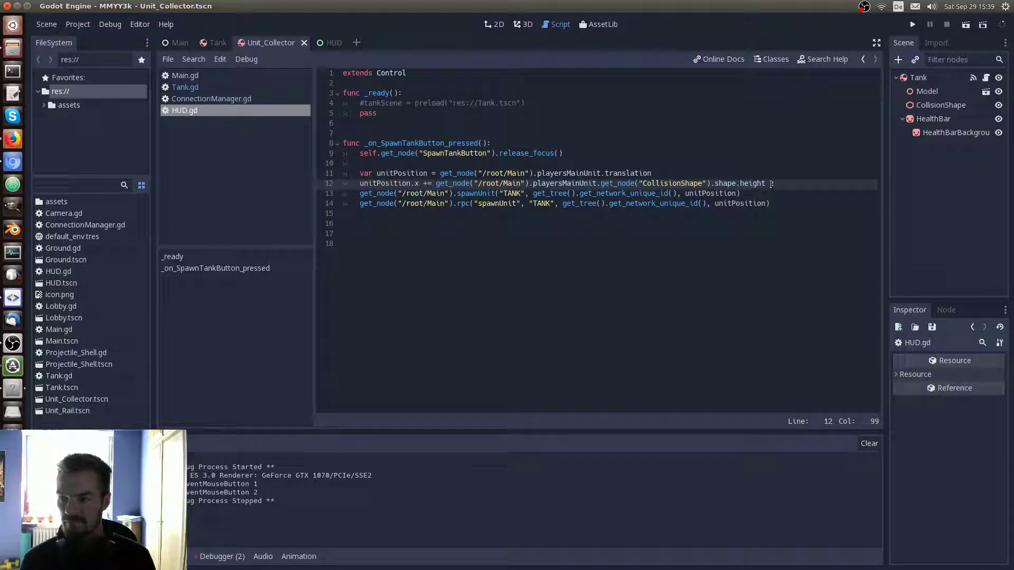
key(BackSpace)
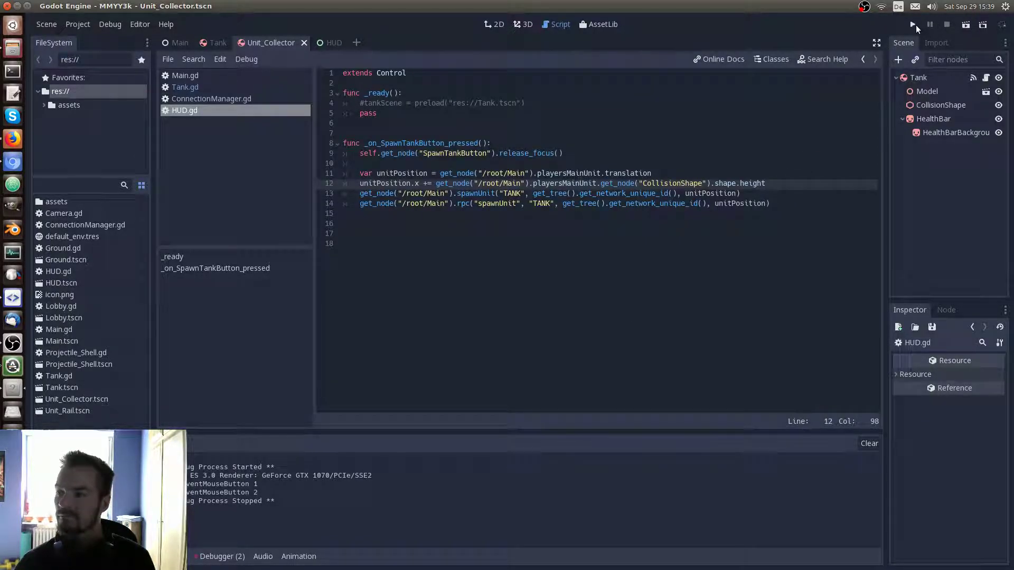
Run the game, host and start, select the main tank, spawn two tanks, then stop the game
click(914, 24)
click(510, 245)
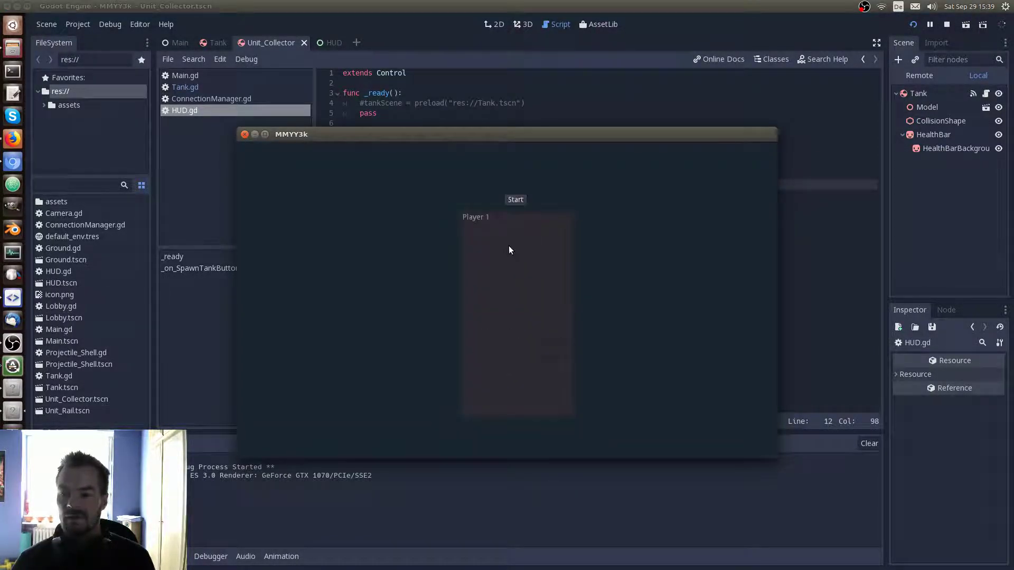
click(516, 201)
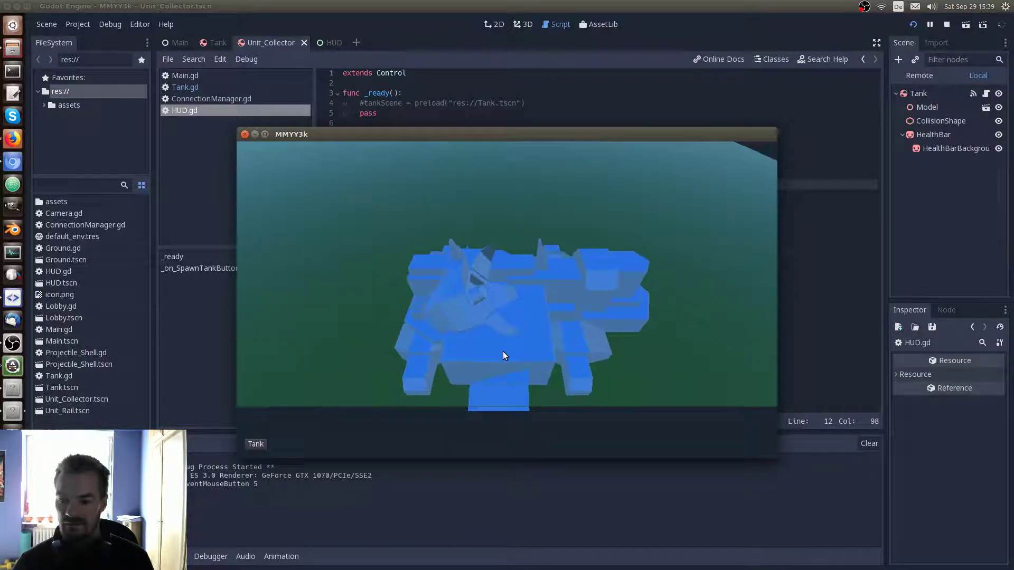
scroll(506, 350, down, 5)
scroll(508, 345, up, 2)
click(507, 321)
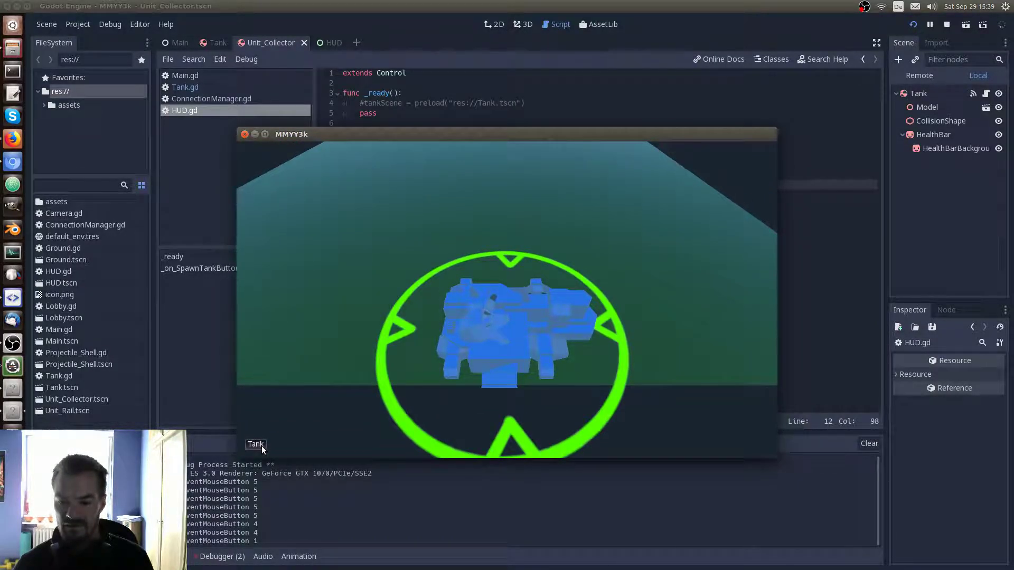
click(261, 445)
click(269, 445)
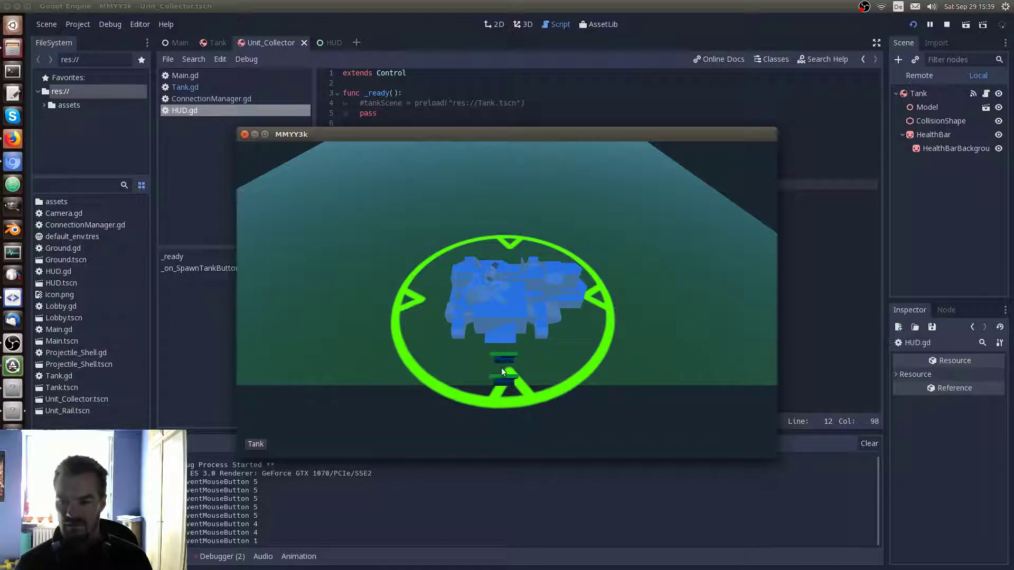
click(245, 134)
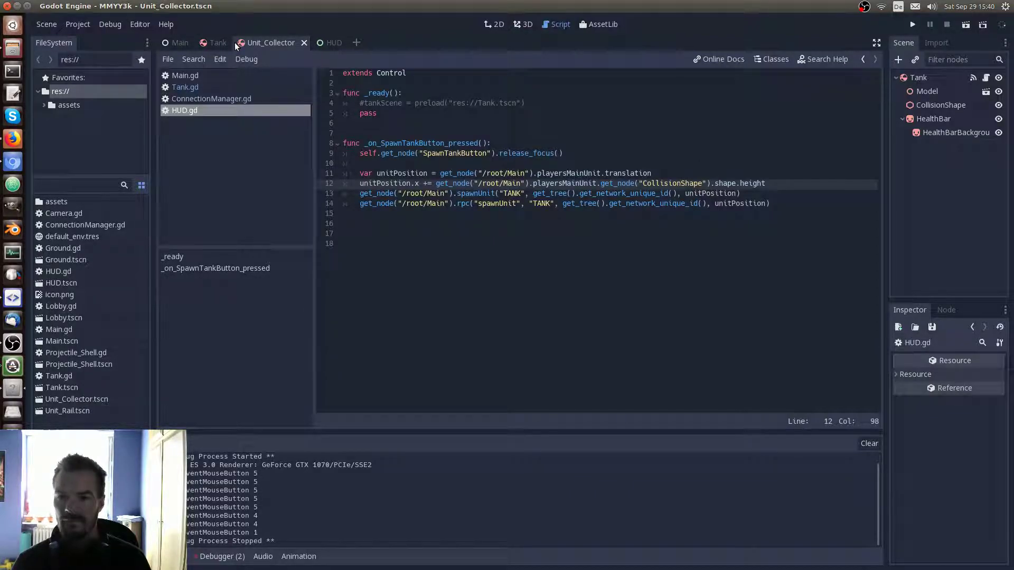
click(518, 26)
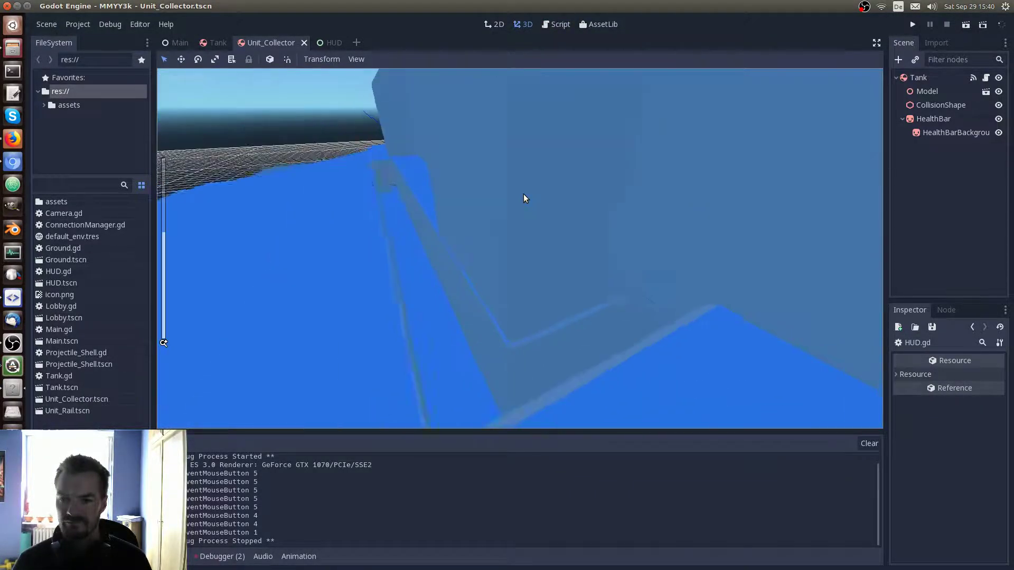
scroll(524, 194, down, 5)
scroll(513, 226, down, 3)
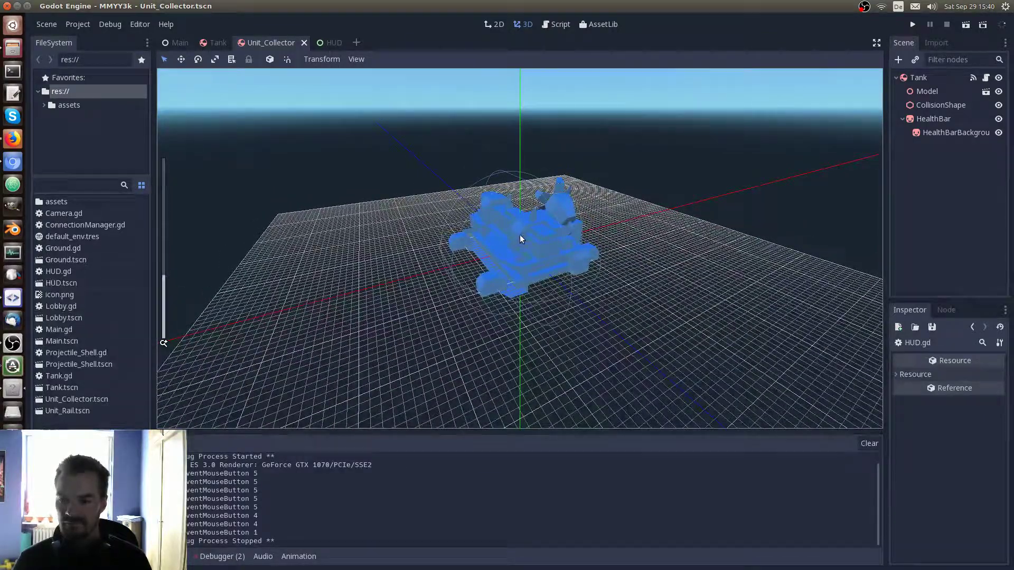
middle_drag(542, 242, 464, 284)
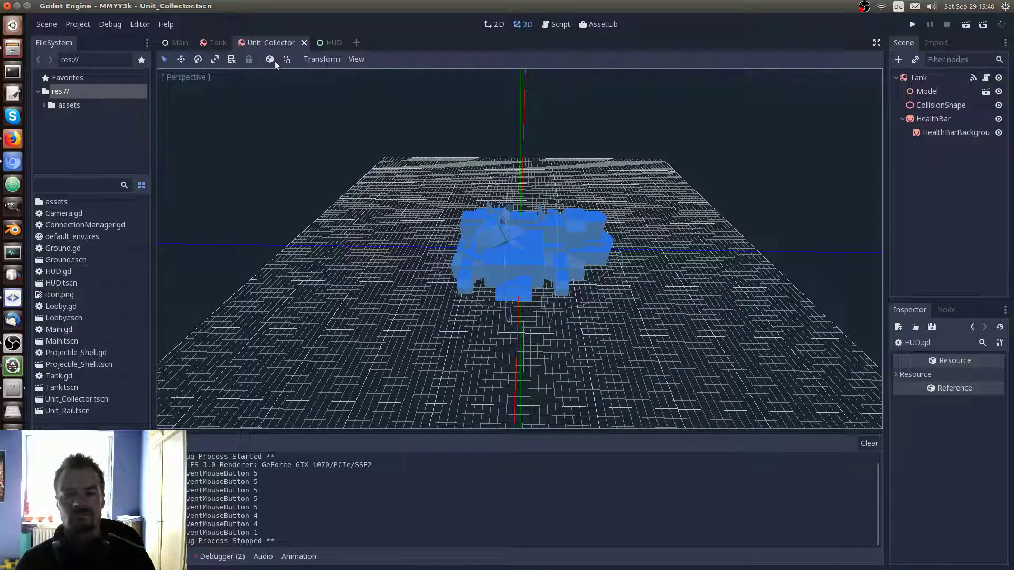
click(560, 25)
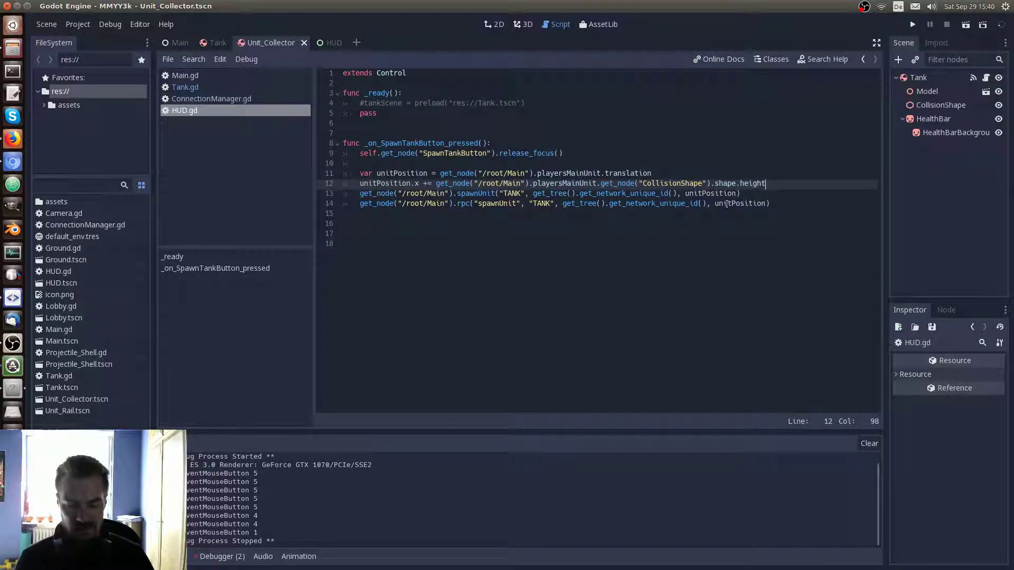
Append + 1.0 to shape.height on line 12 and test-spawn a tank in a hosted match
text(1.0)
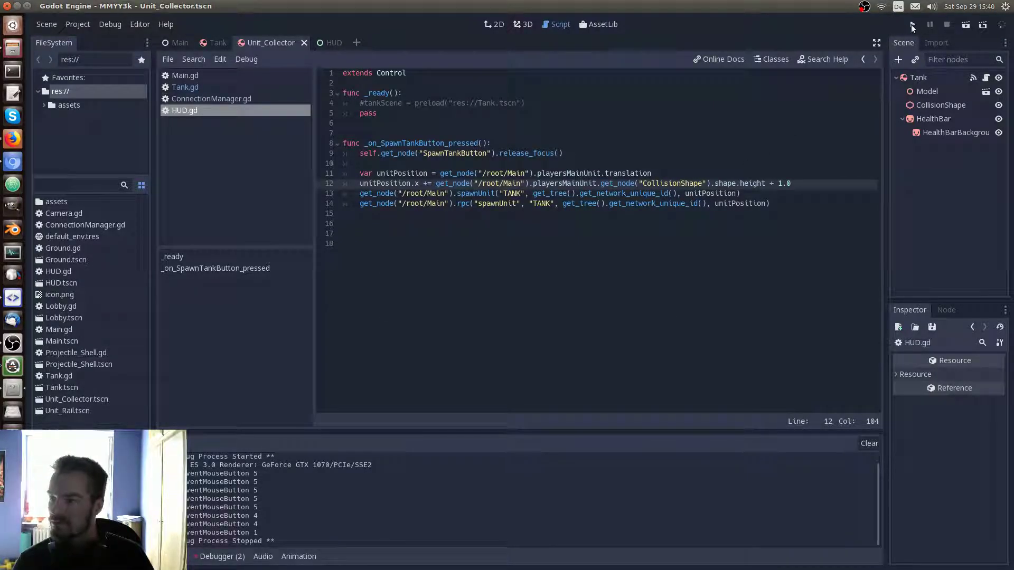
click(912, 24)
click(514, 243)
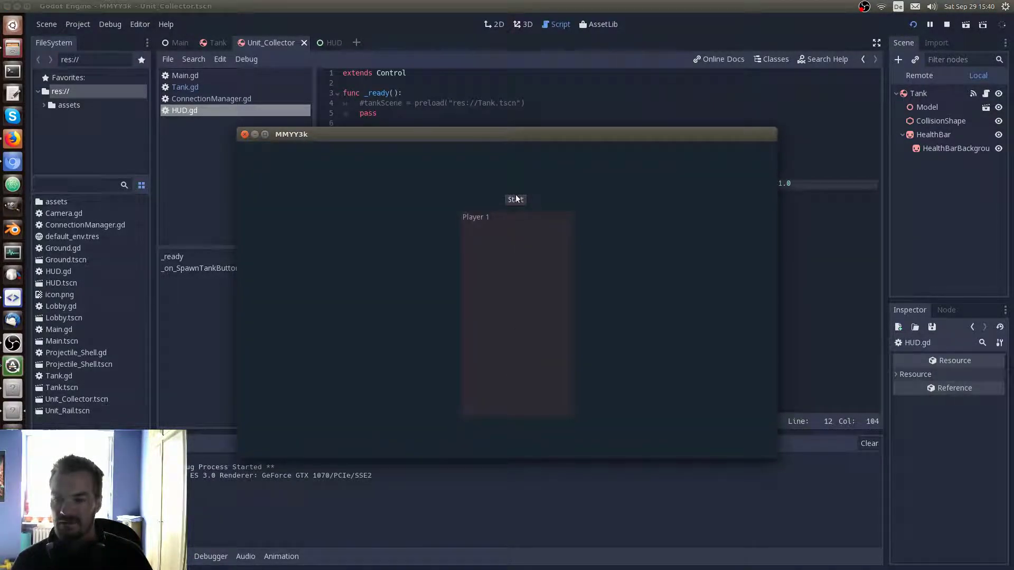
click(493, 274)
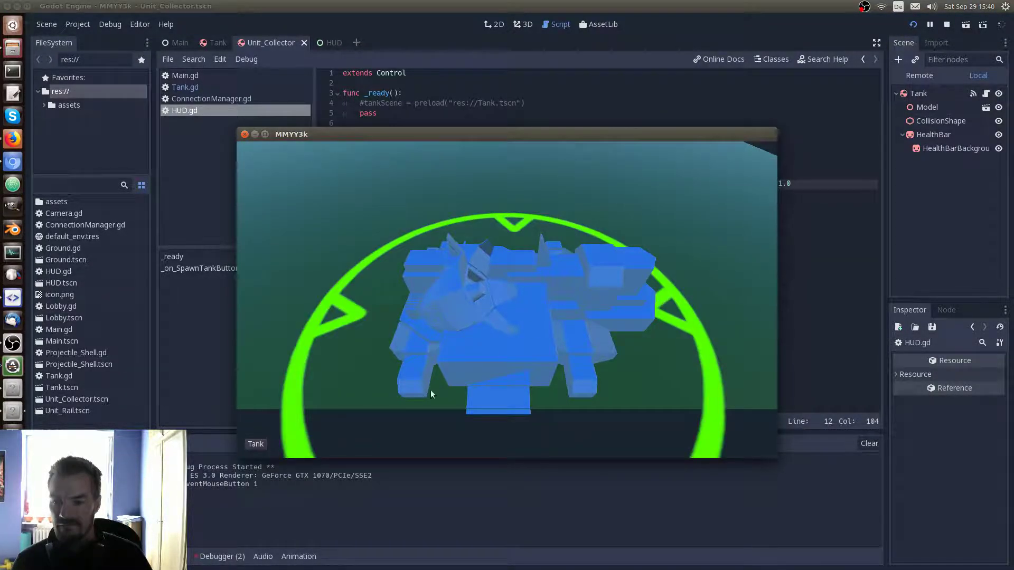
click(258, 446)
click(244, 134)
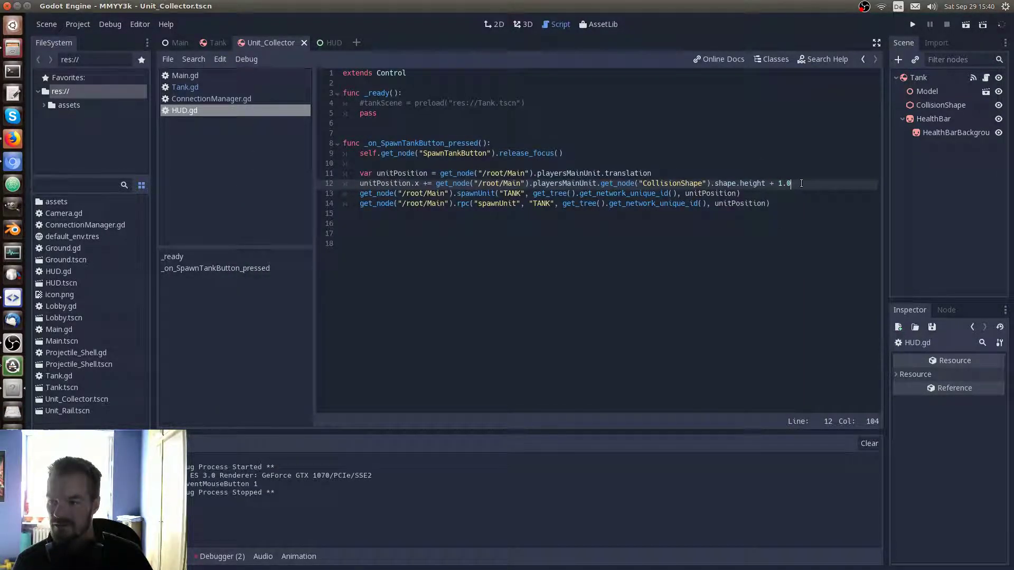
Change the added offset from 1.0 to 10.0 and play-test it, zooming out around the main tank
click(782, 184)
text(0)
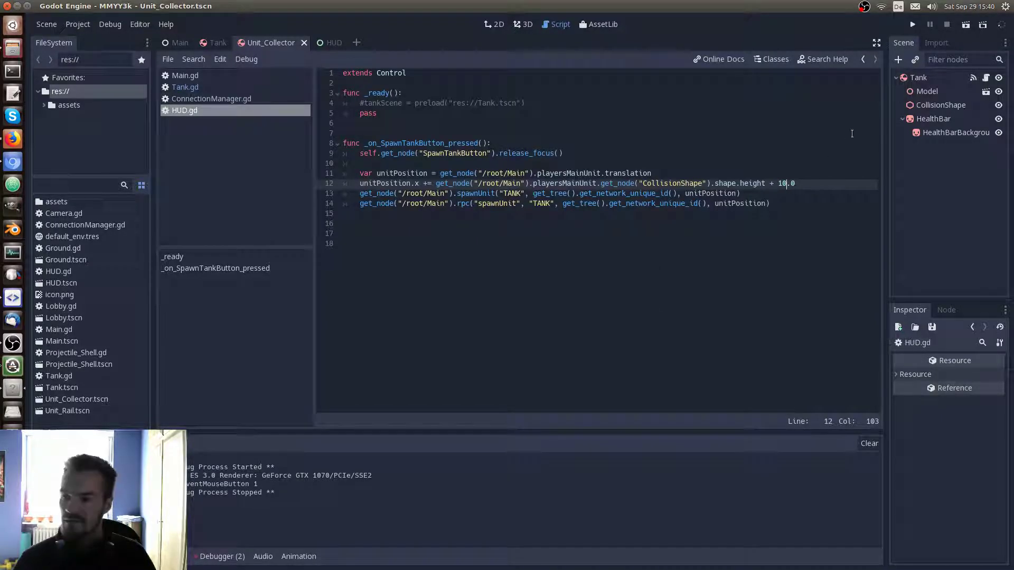
click(913, 24)
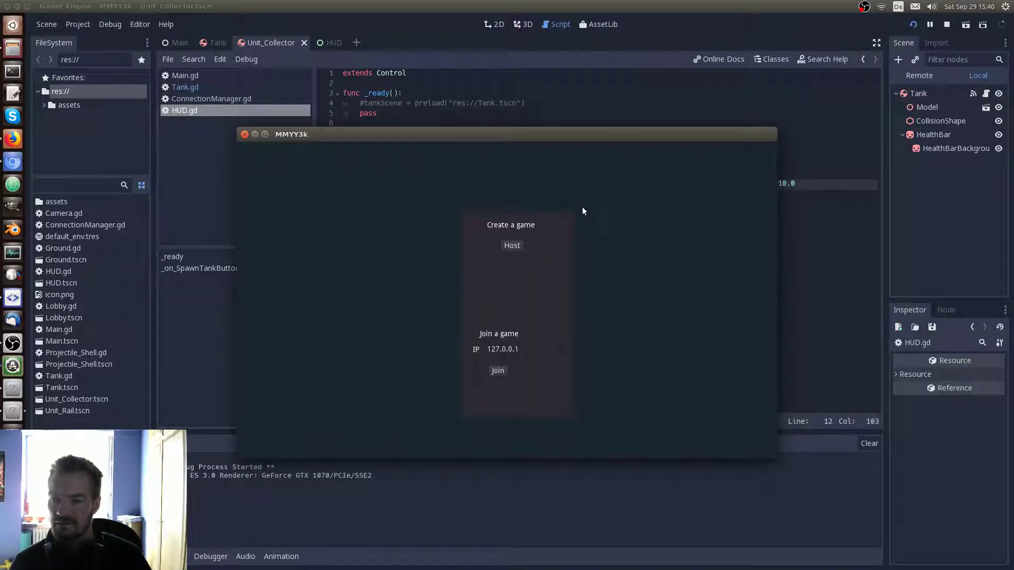
click(511, 253)
click(525, 205)
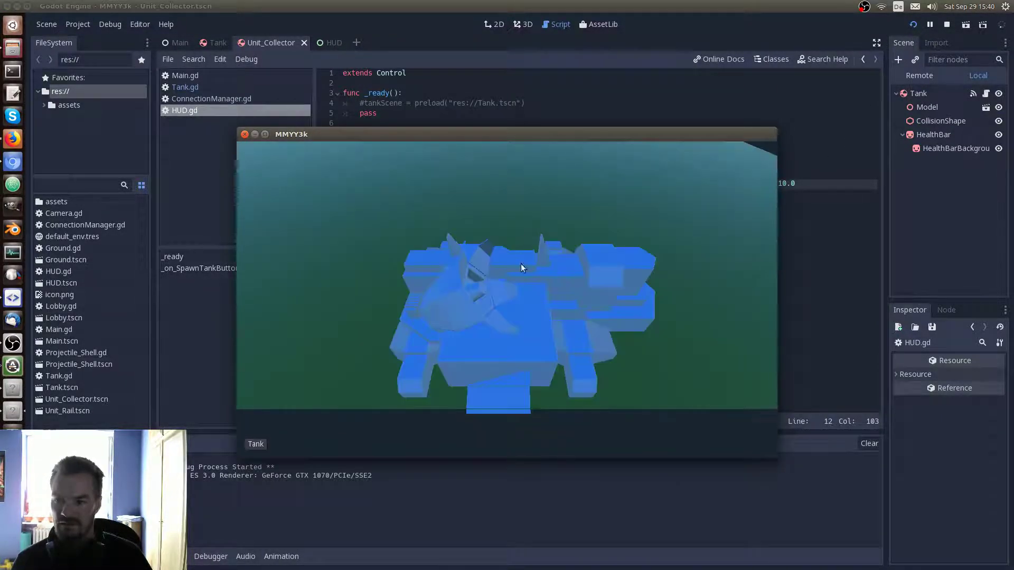
click(506, 307)
scroll(378, 375, down, 6)
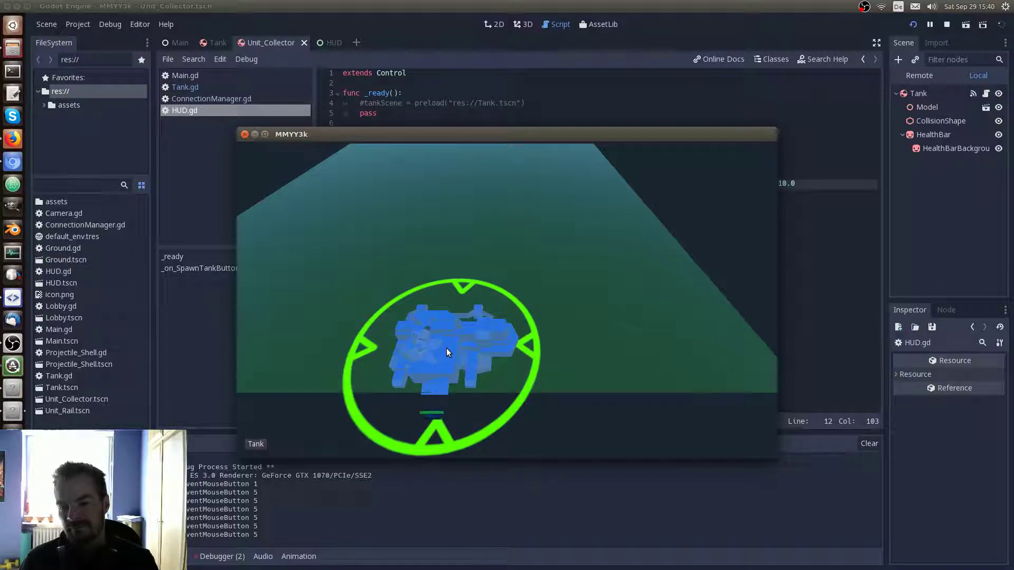
click(245, 135)
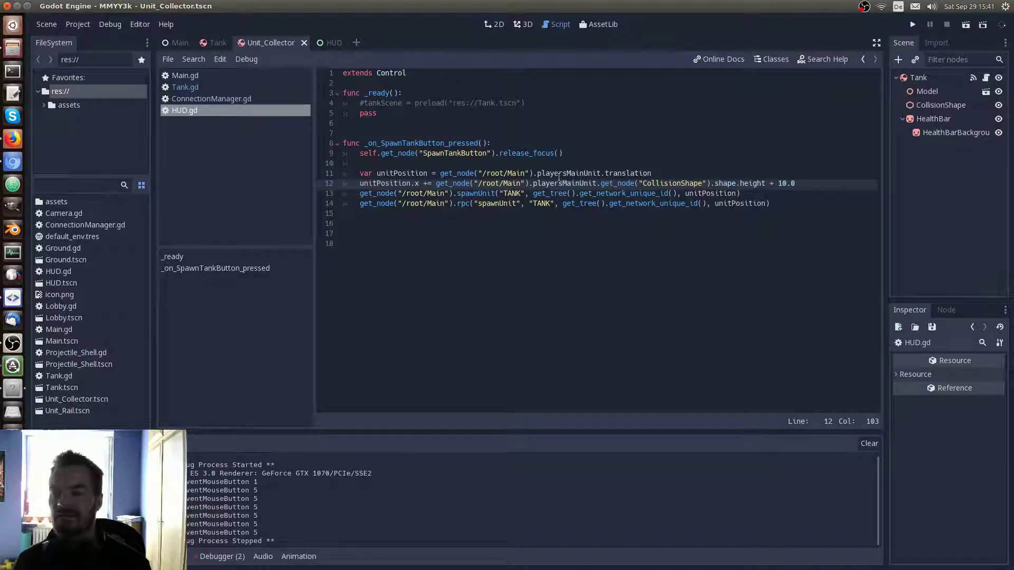
key(Left)
key(Left)
key(Left)
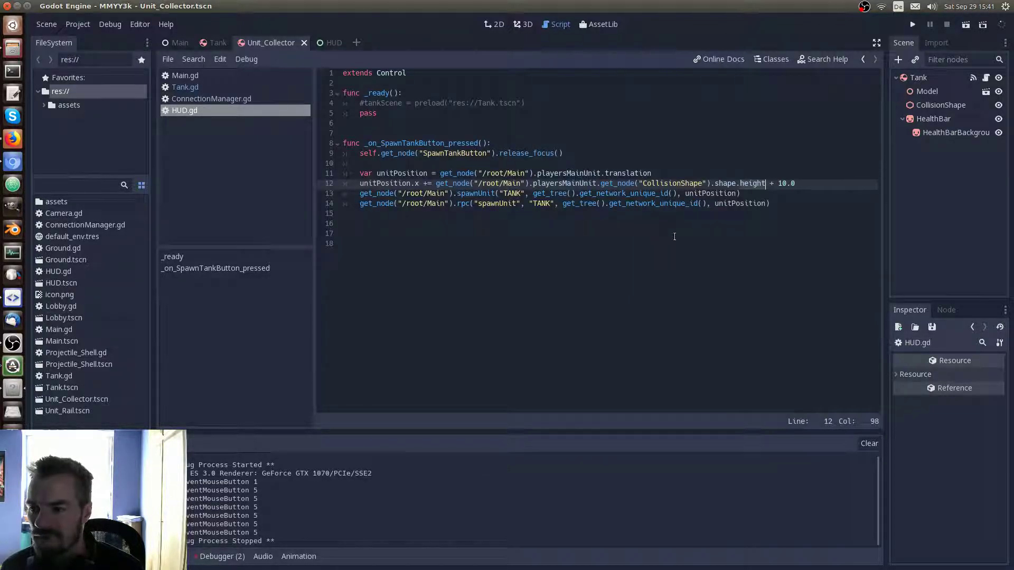
Turn the + 10.0 offset into a * 10.0 multiplier on the height and play-test it
click(773, 184)
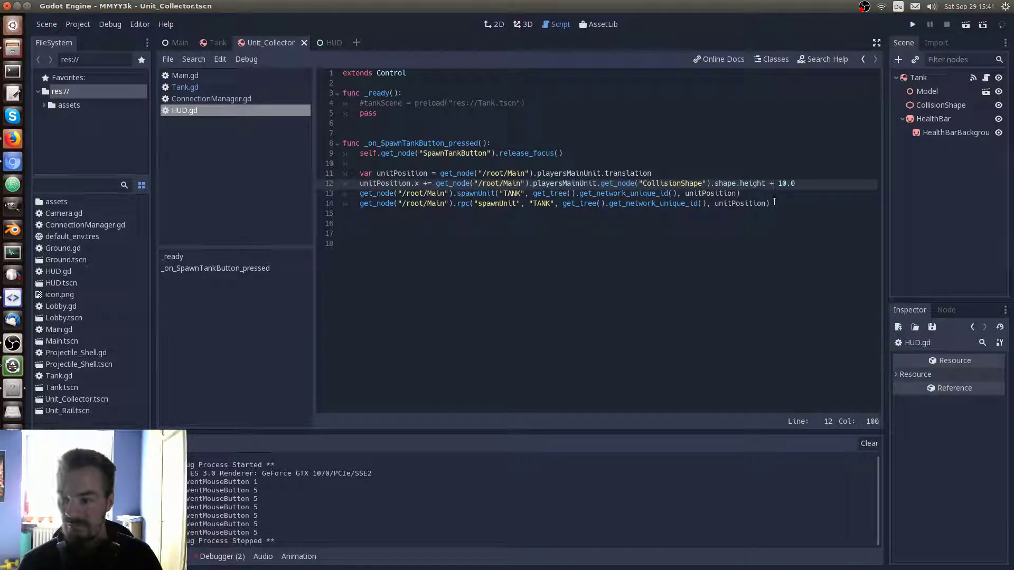
key(BackSpace)
text(*)
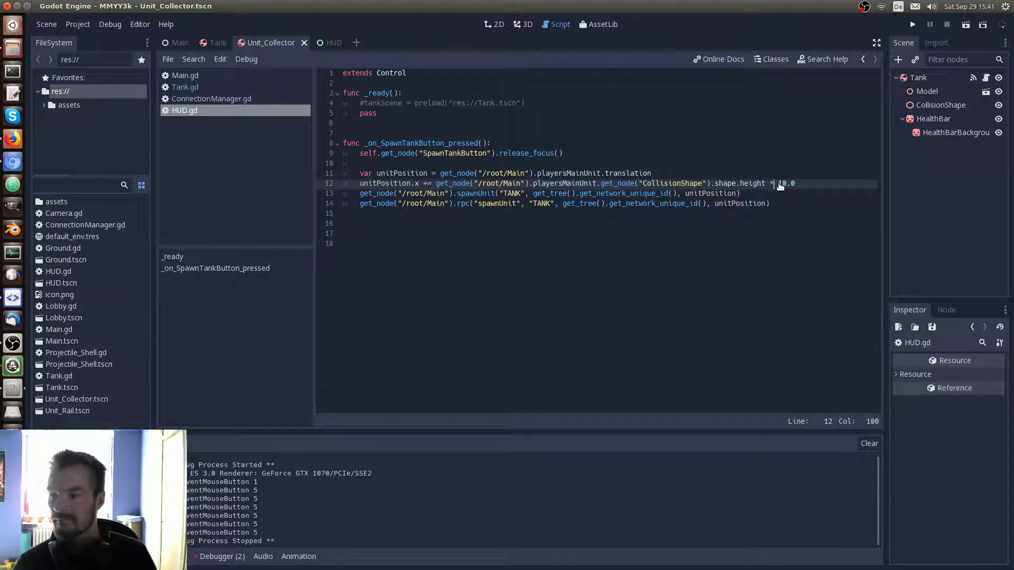
click(913, 25)
click(514, 250)
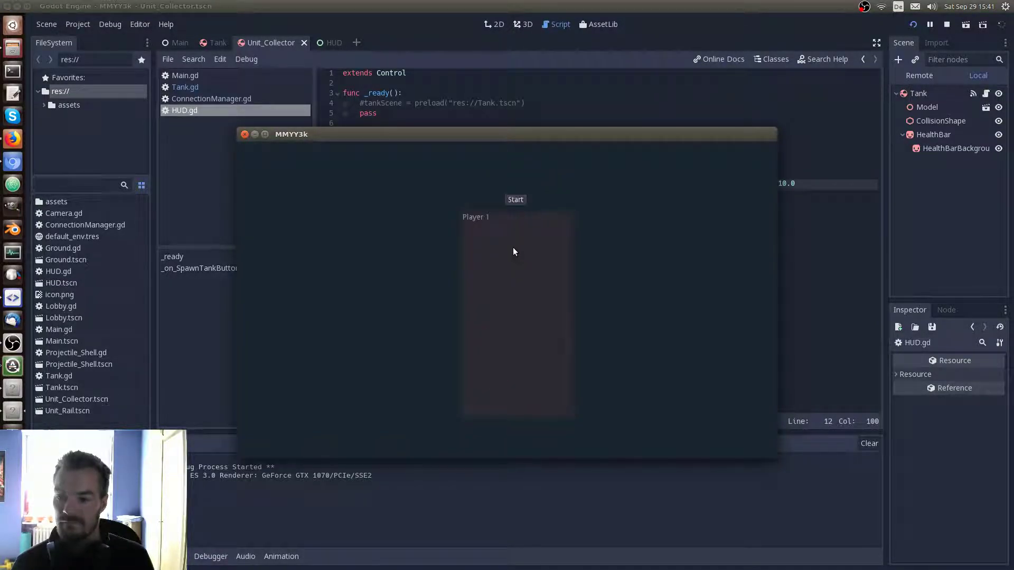
click(521, 201)
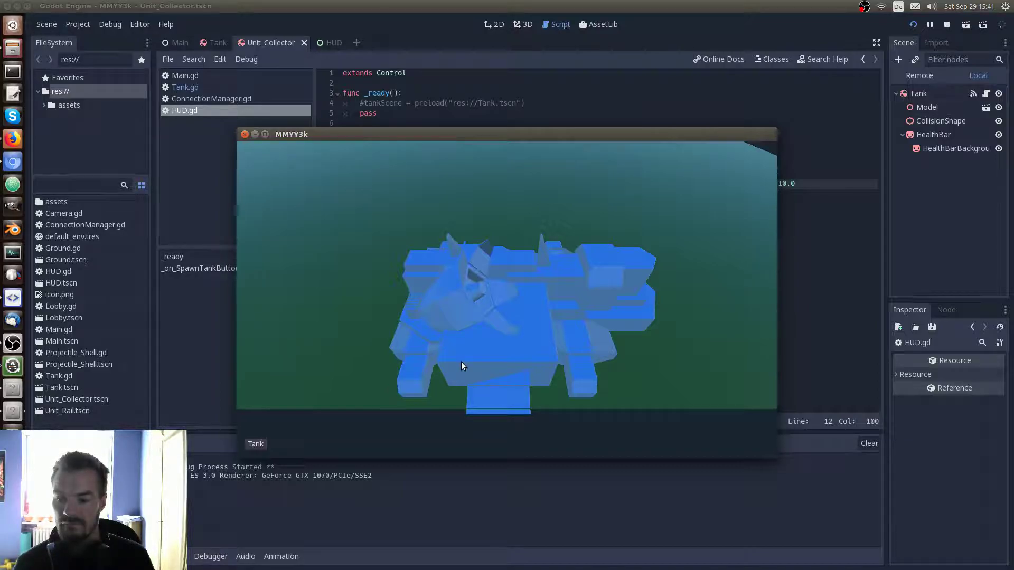
scroll(462, 364, down, 5)
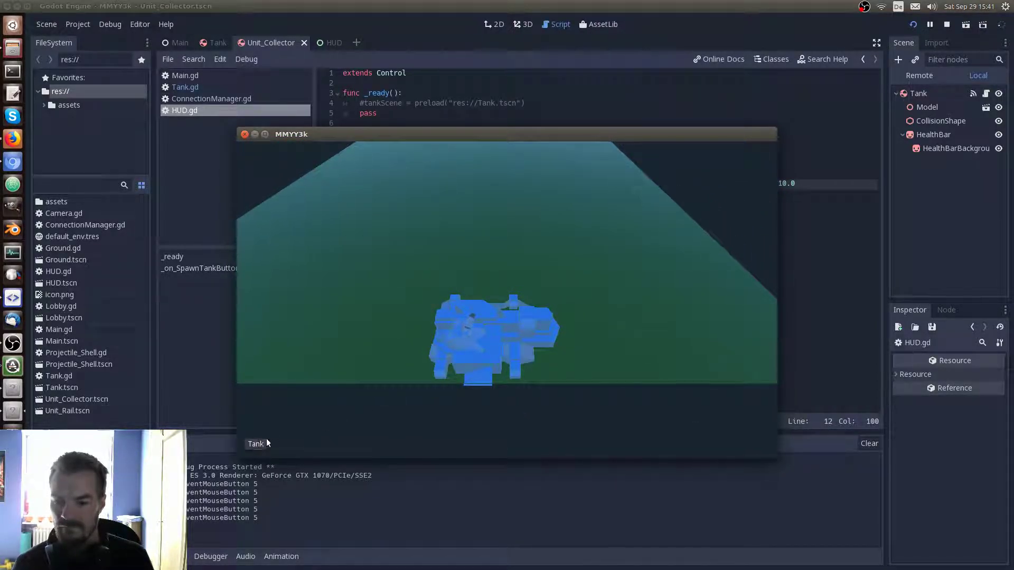
scroll(508, 378, down, 7)
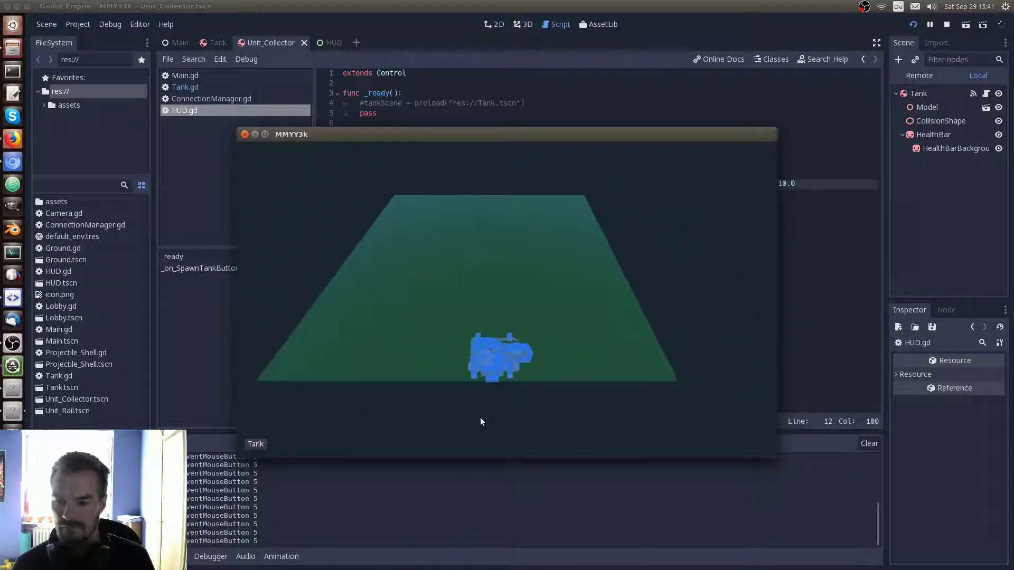
scroll(509, 186, down, 5)
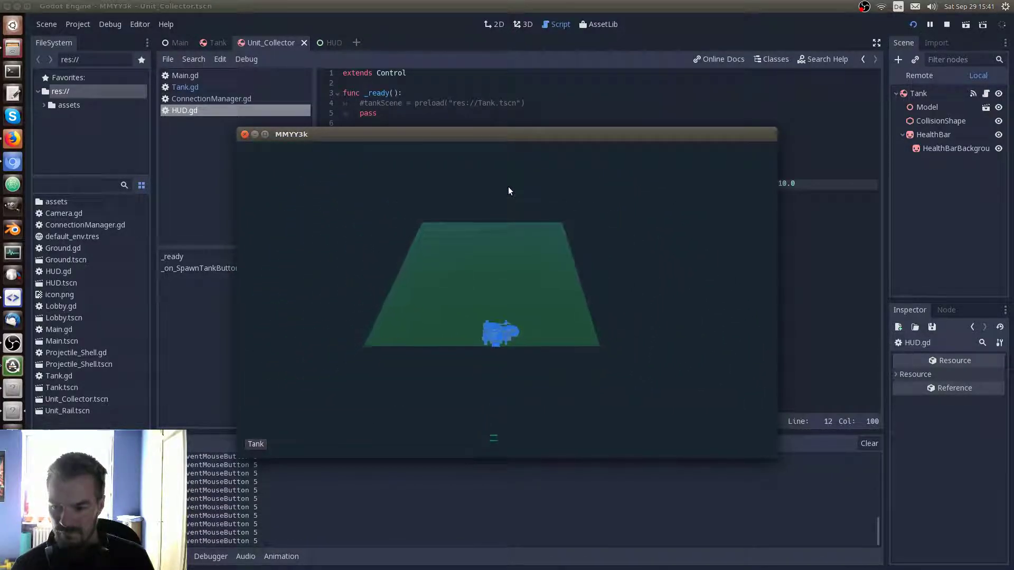
scroll(494, 386, up, 10)
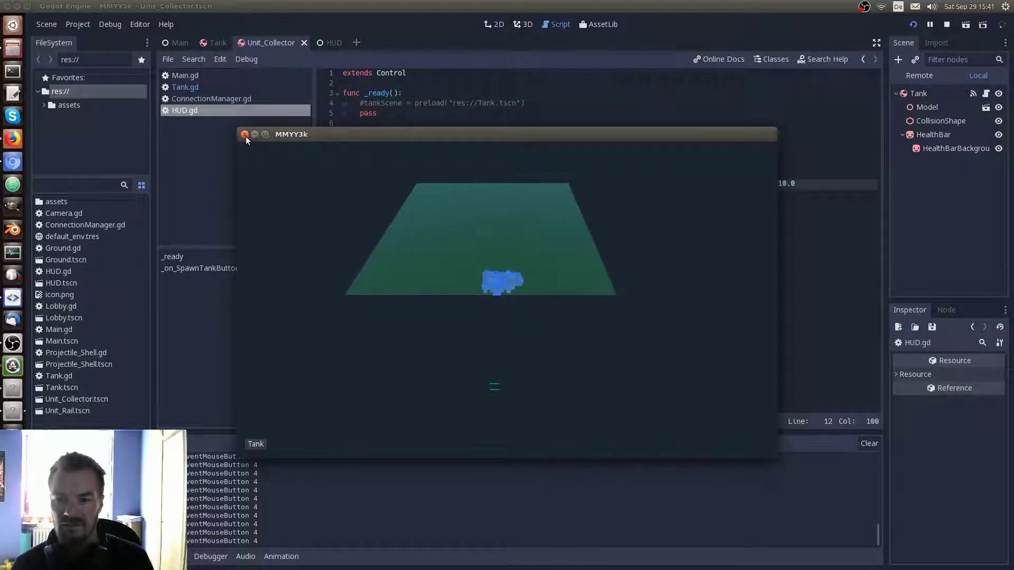
click(244, 134)
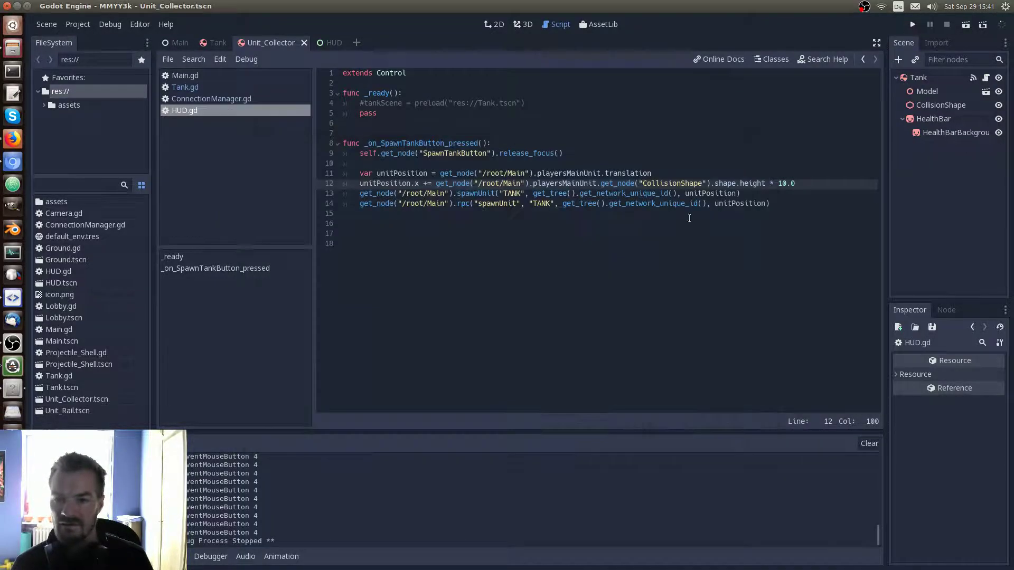
Play-test the 2.0 height multiplier, ordering the tank to move, then stop the game
key(End)
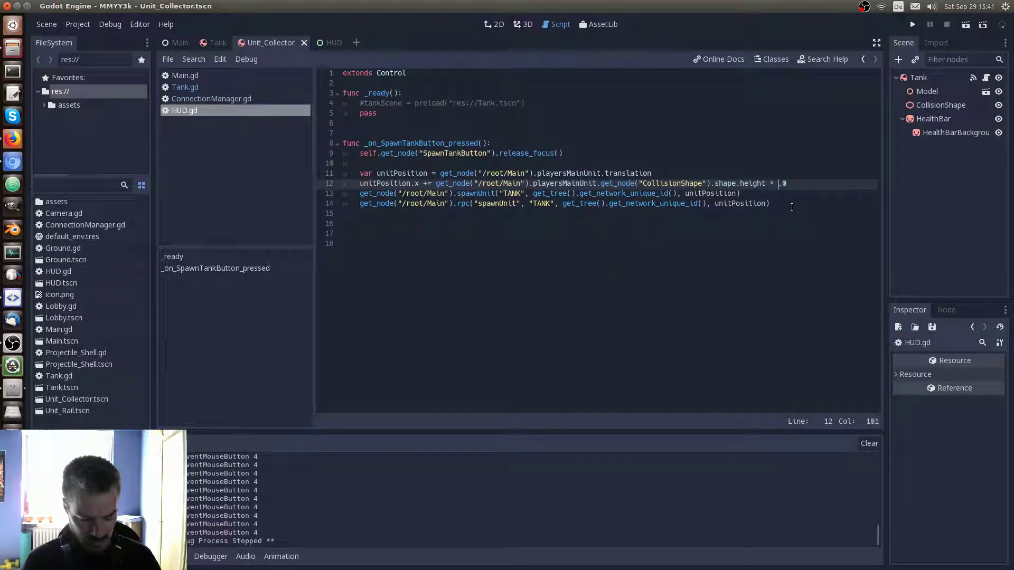
key(F5)
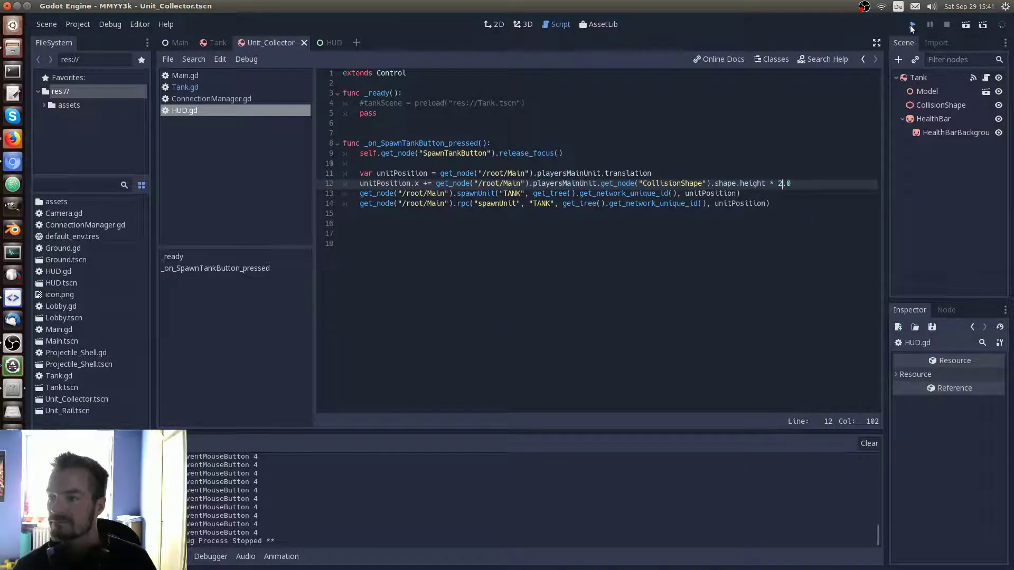
click(512, 246)
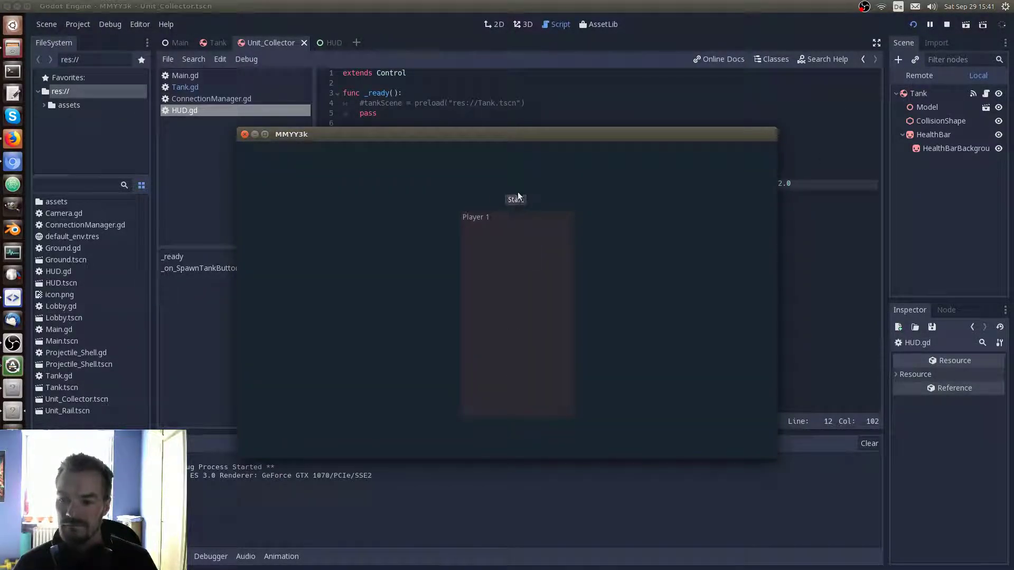
scroll(519, 317, down, 10)
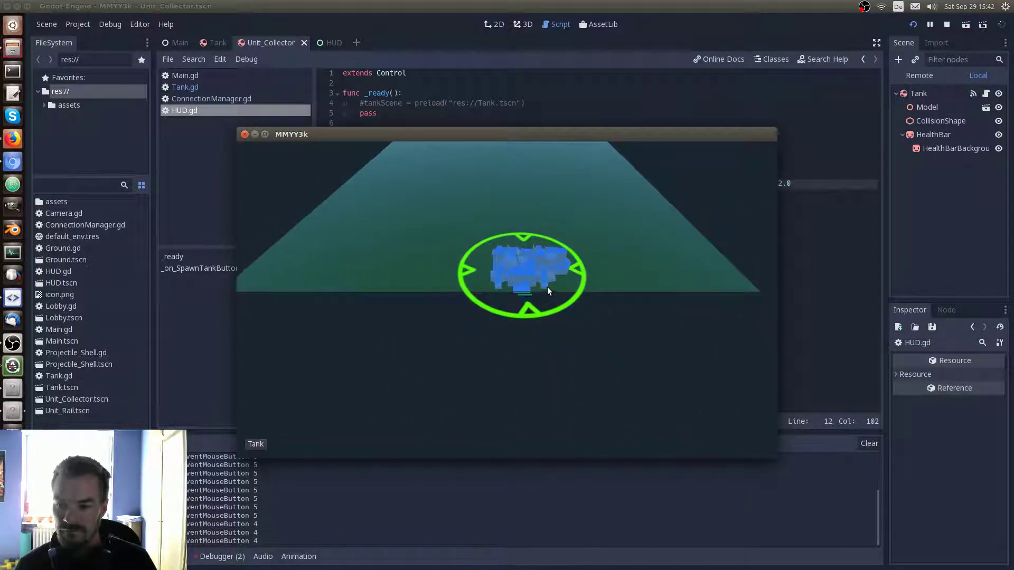
scroll(547, 286, up, 5)
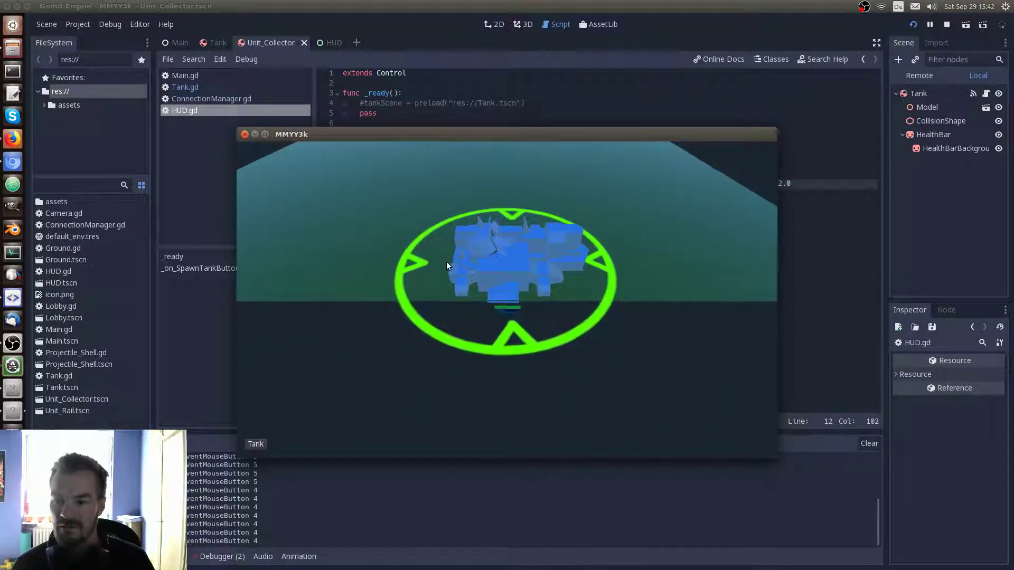
right_click(498, 194)
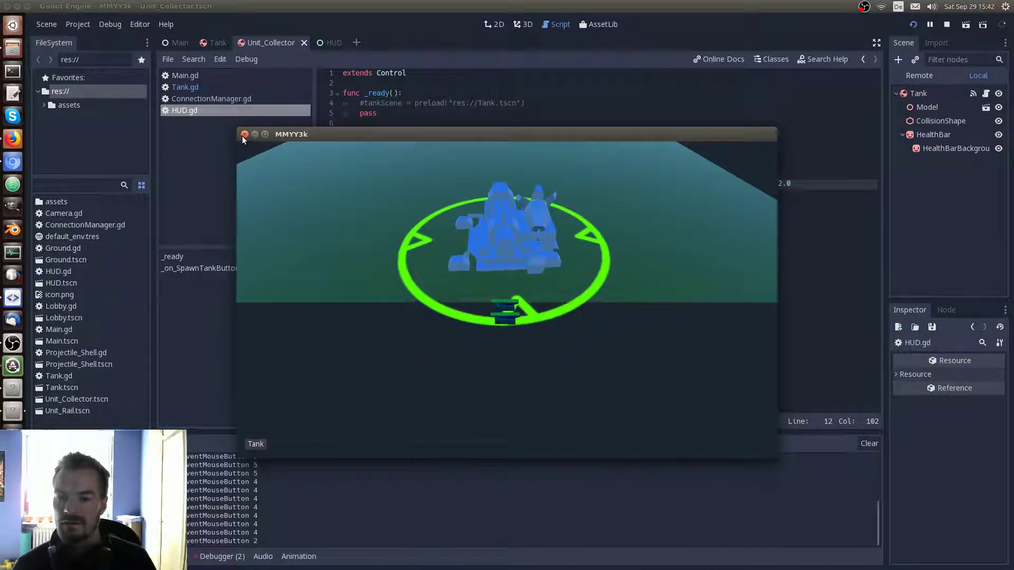
key(F8)
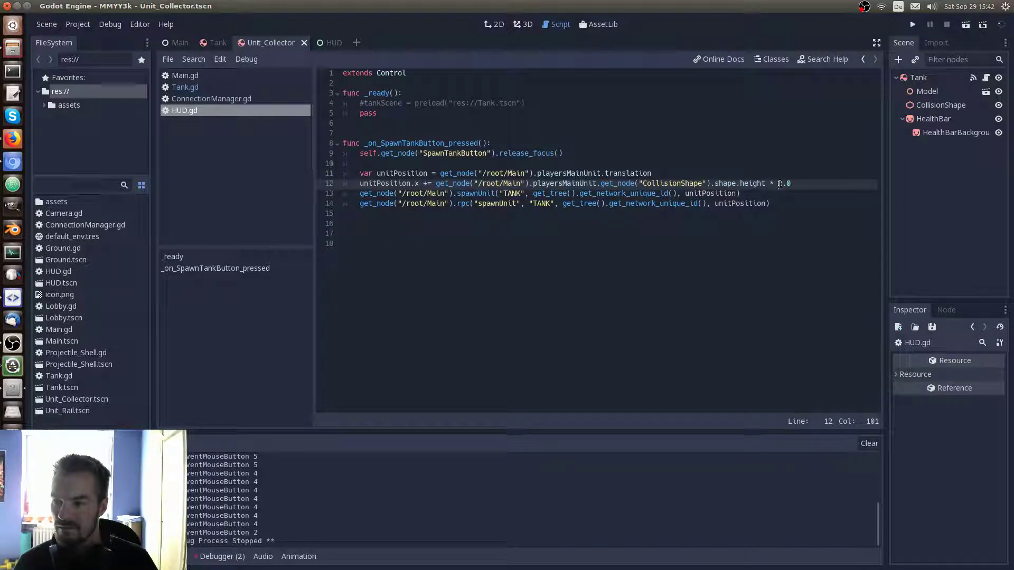
Set the line-12 multiplier to 3.0 and play-test it by moving the player's tank
text(3)
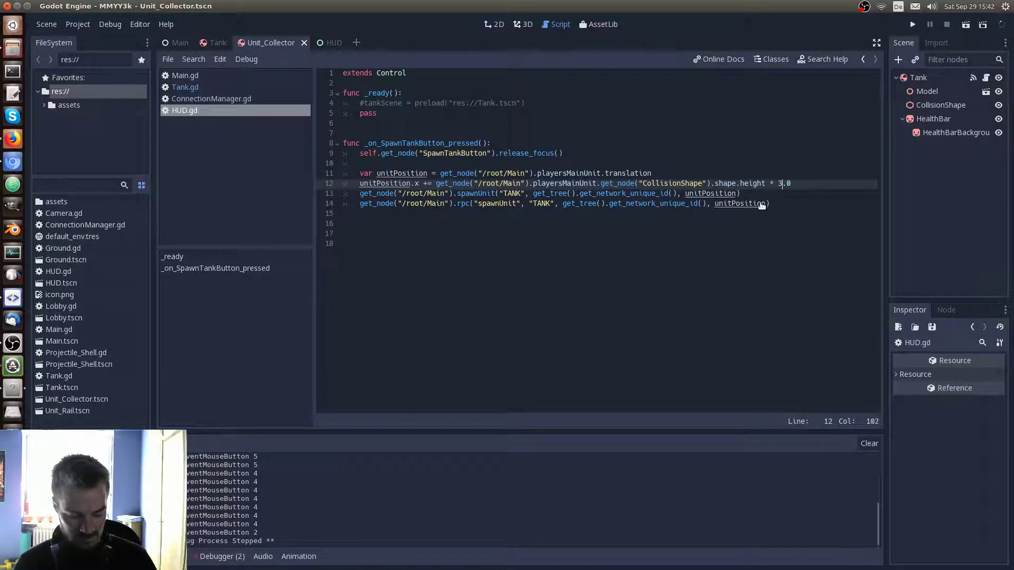
click(912, 25)
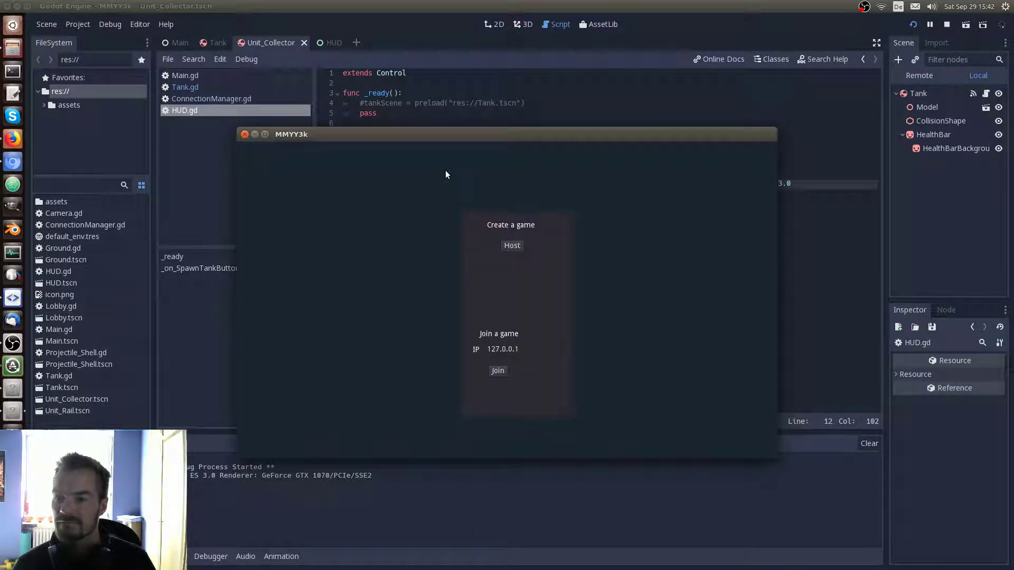
click(503, 246)
click(515, 201)
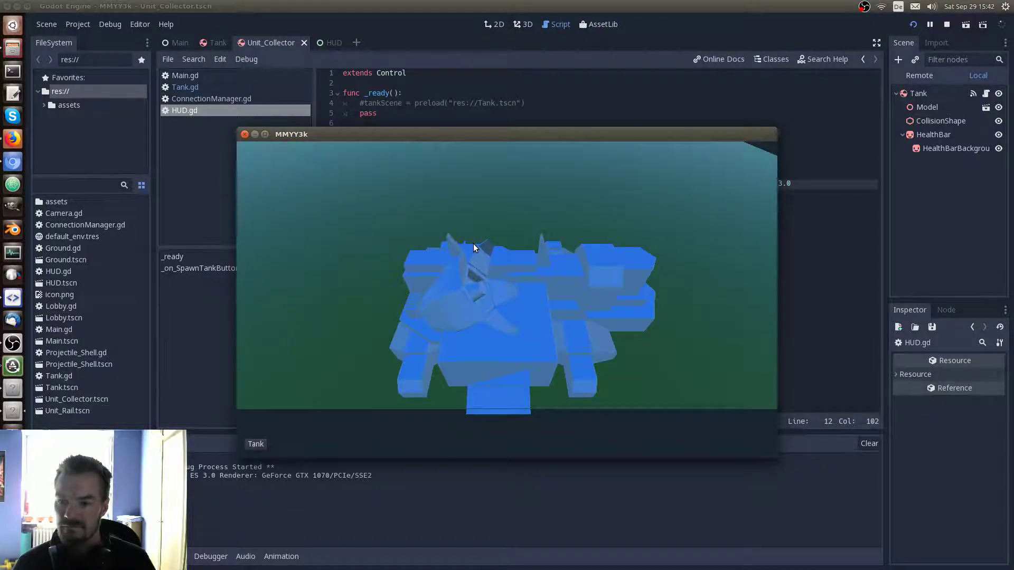
click(521, 291)
right_click(469, 285)
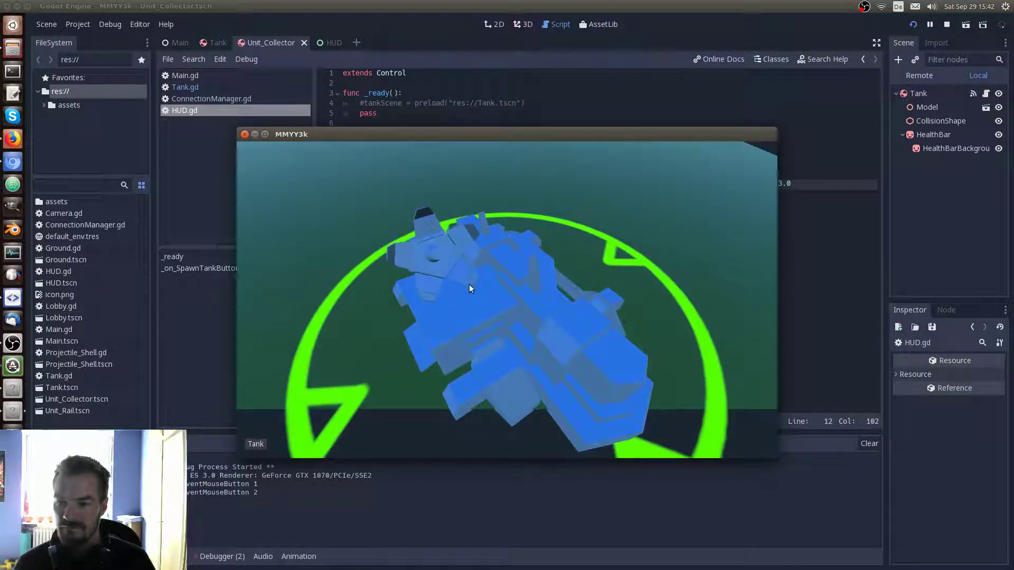
right_click(470, 284)
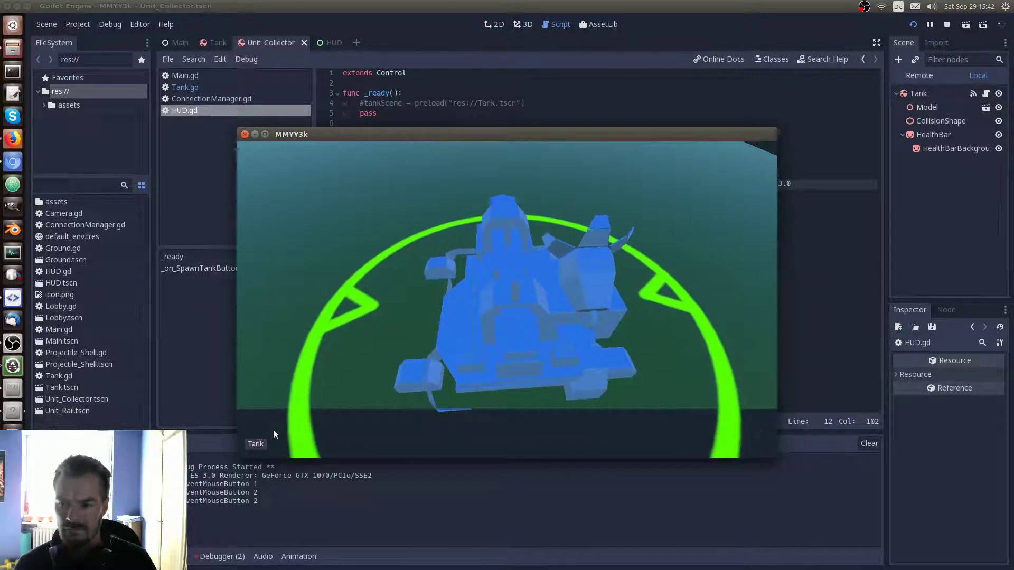
scroll(261, 444, down, 2)
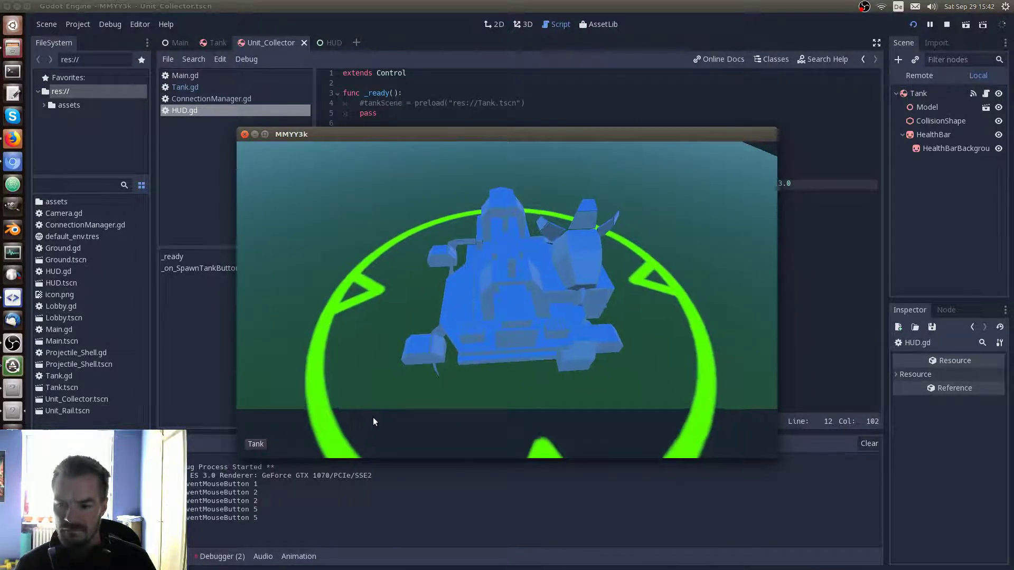
scroll(370, 421, down, 10)
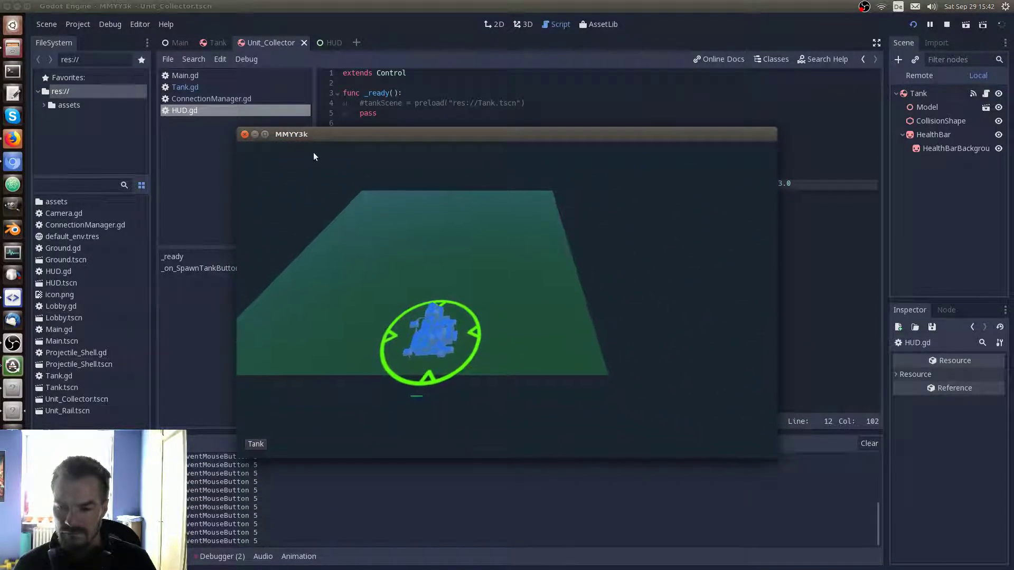
click(245, 135)
Change the multiplier to 2.2 and play-test again, sending the tank toward the far end
click(779, 183)
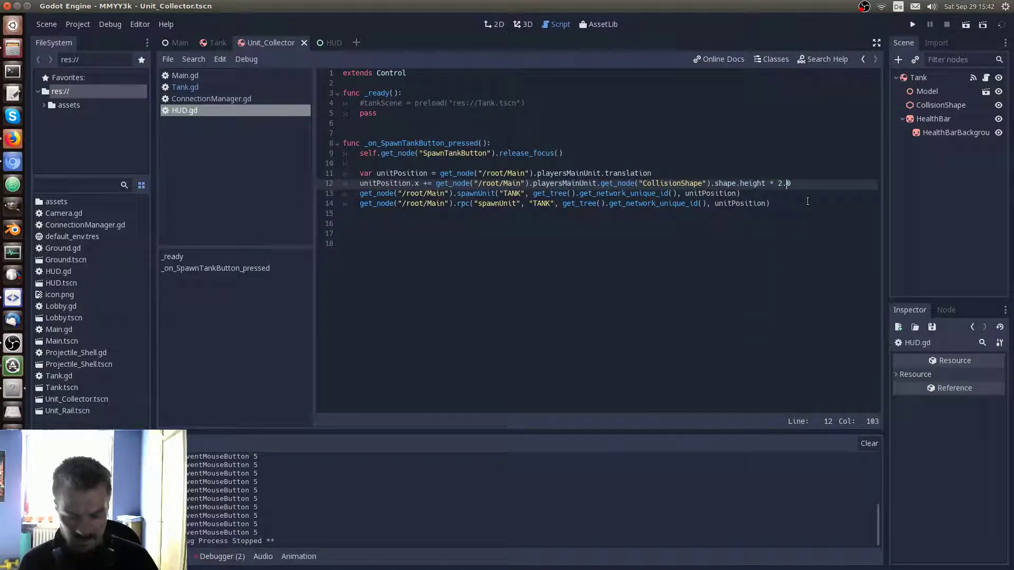
key(Delete)
text(2)
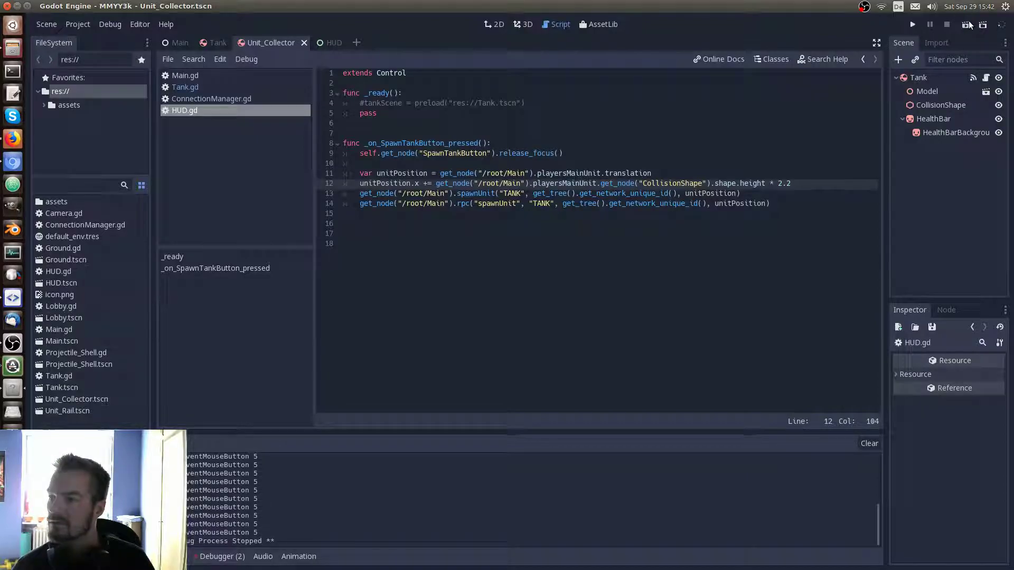
click(912, 24)
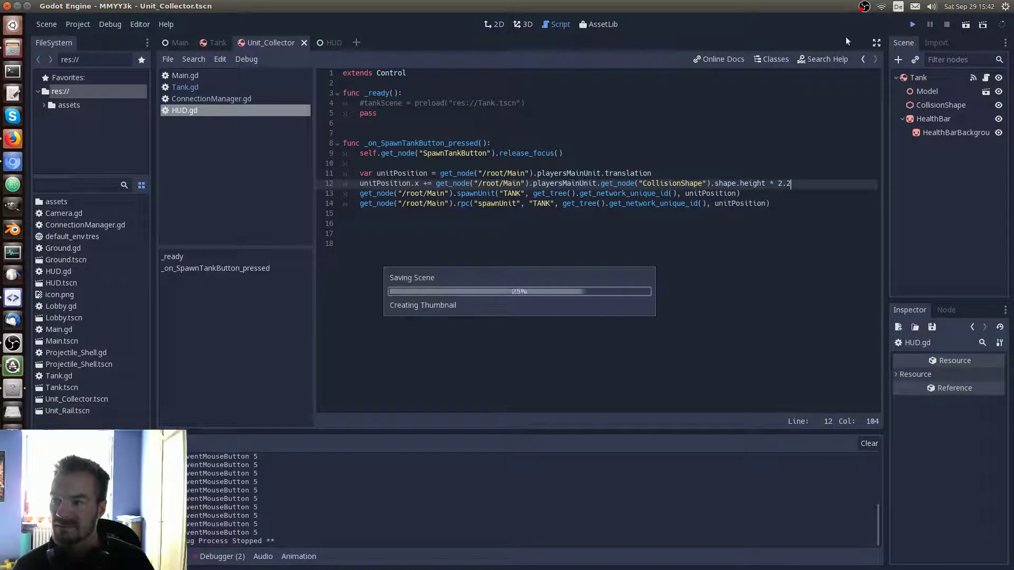
click(513, 245)
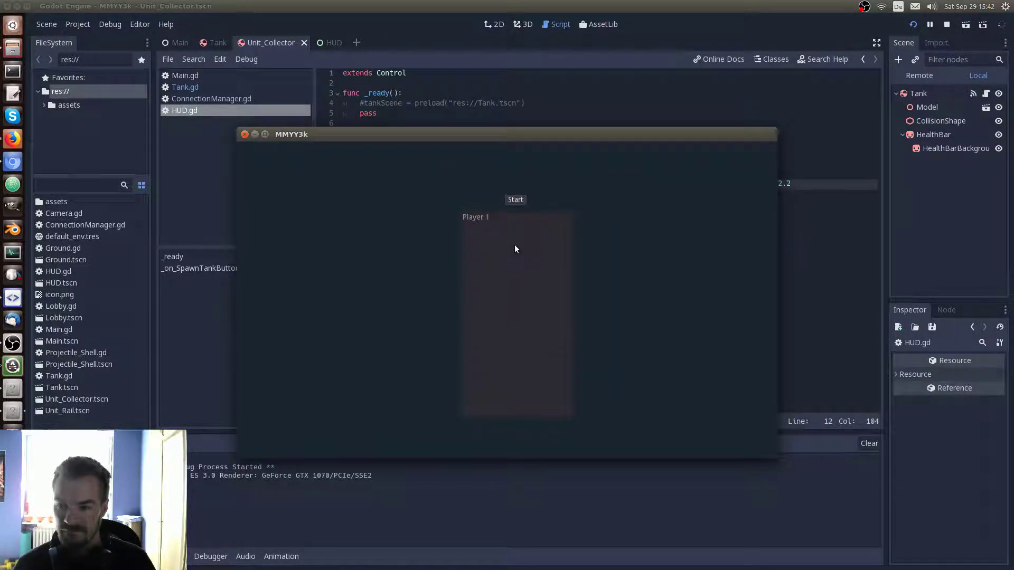
click(516, 200)
scroll(531, 315, down, 10)
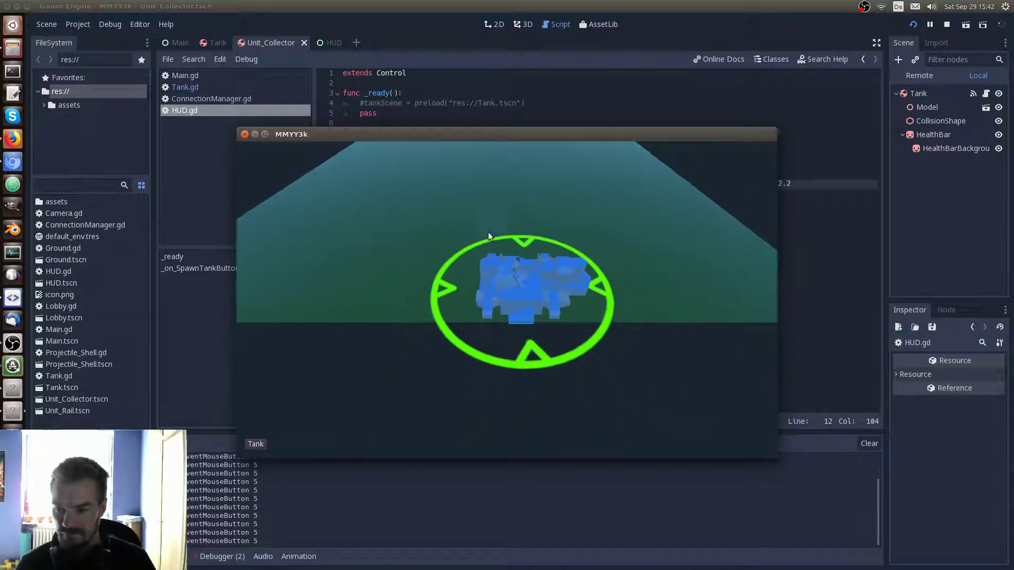
right_click(554, 141)
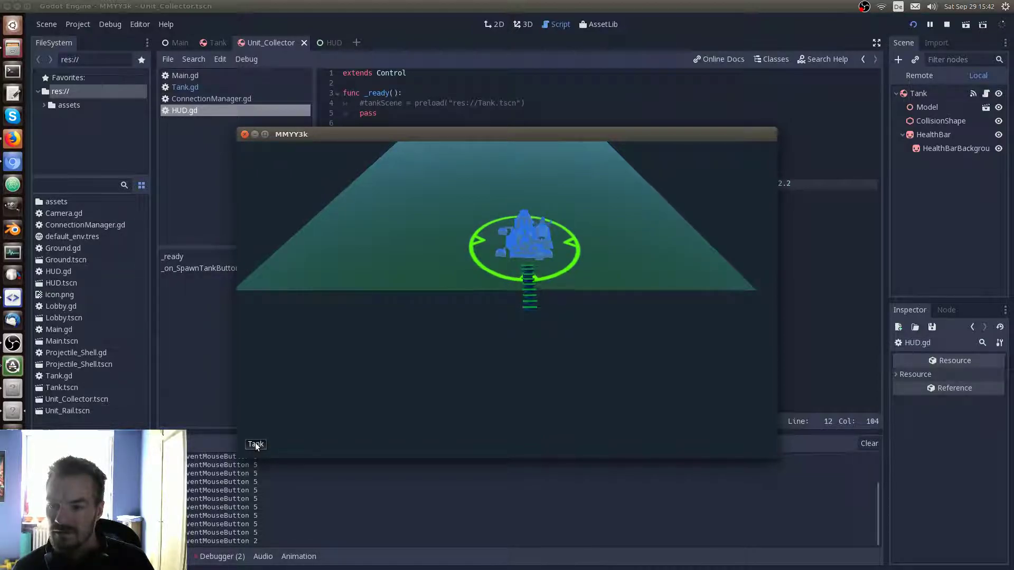
click(245, 136)
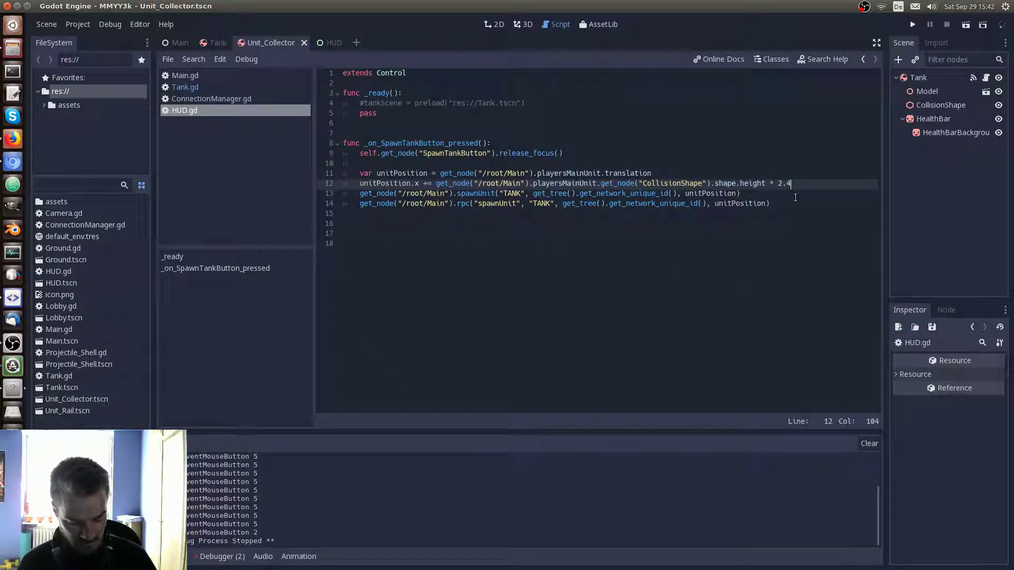
Test the 2.4 multiplier by spawning and moving an extra tank, then save HUD.gd with 2.5
key(ctrl+s)
click(913, 25)
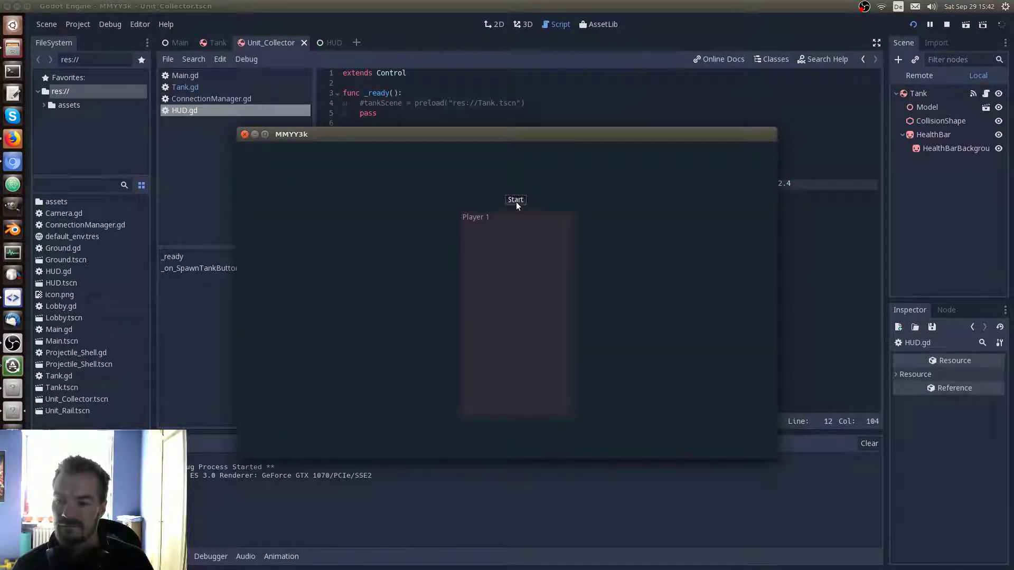
click(516, 201)
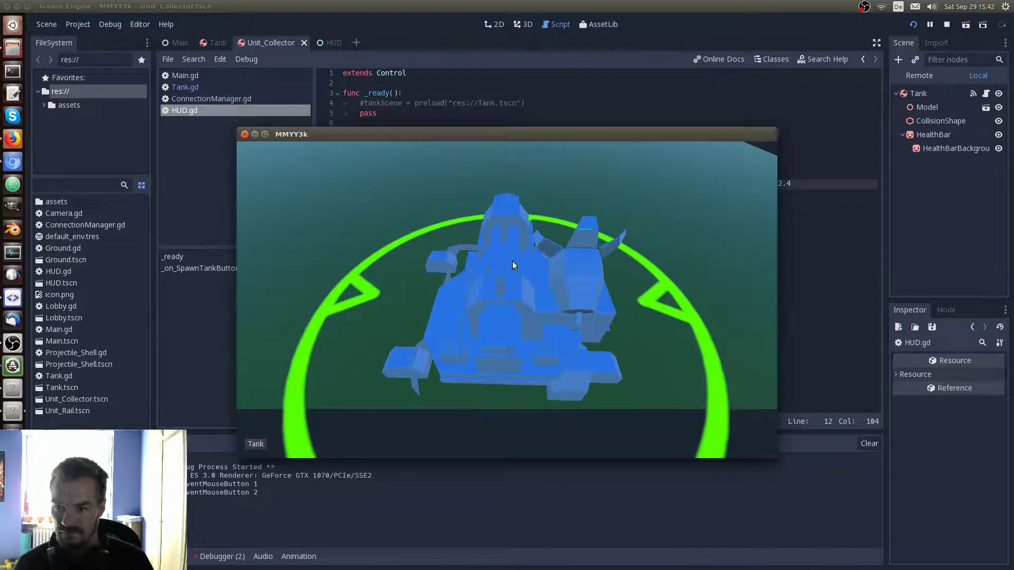
scroll(513, 261, down, 10)
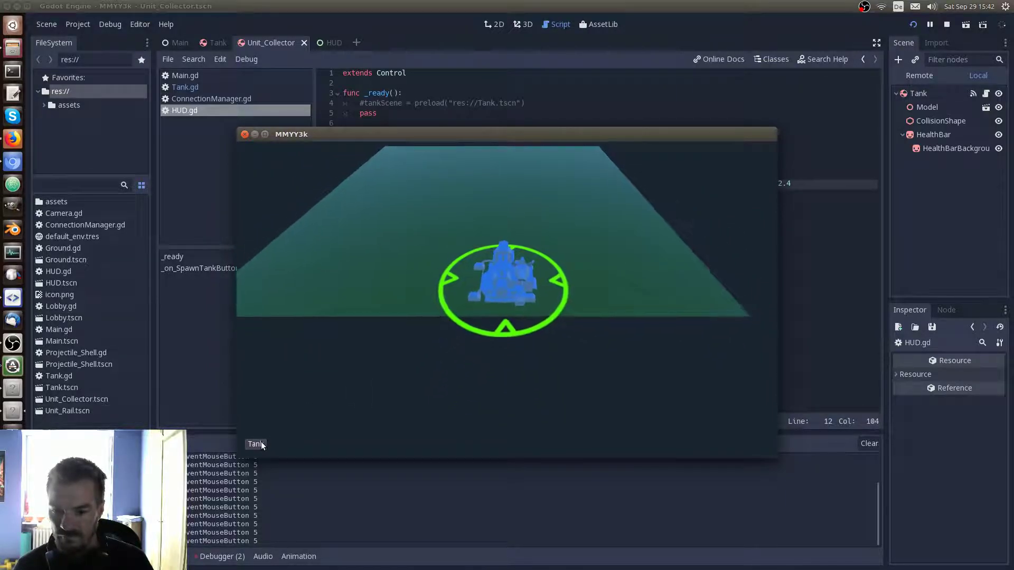
click(257, 445)
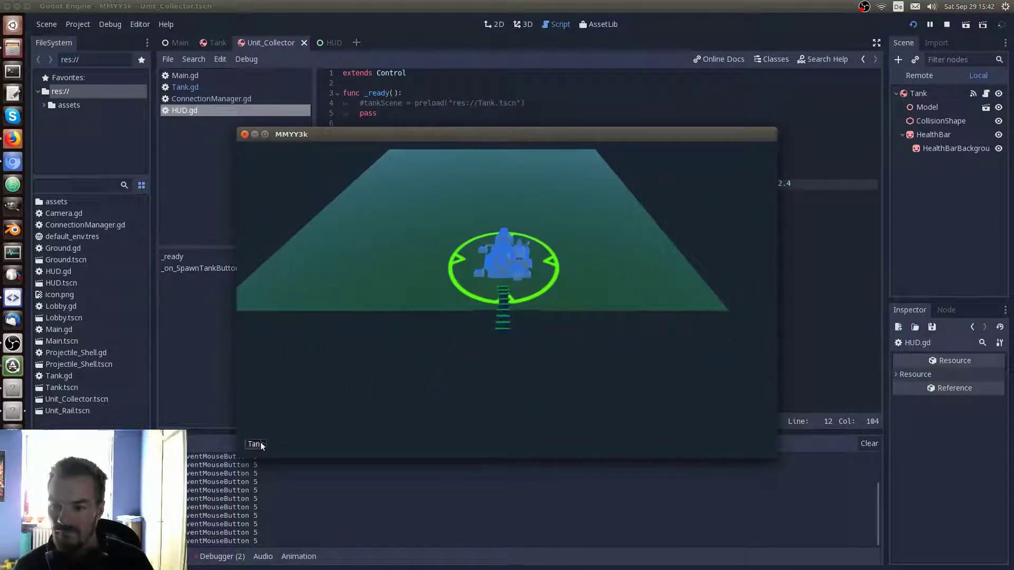
right_click(487, 365)
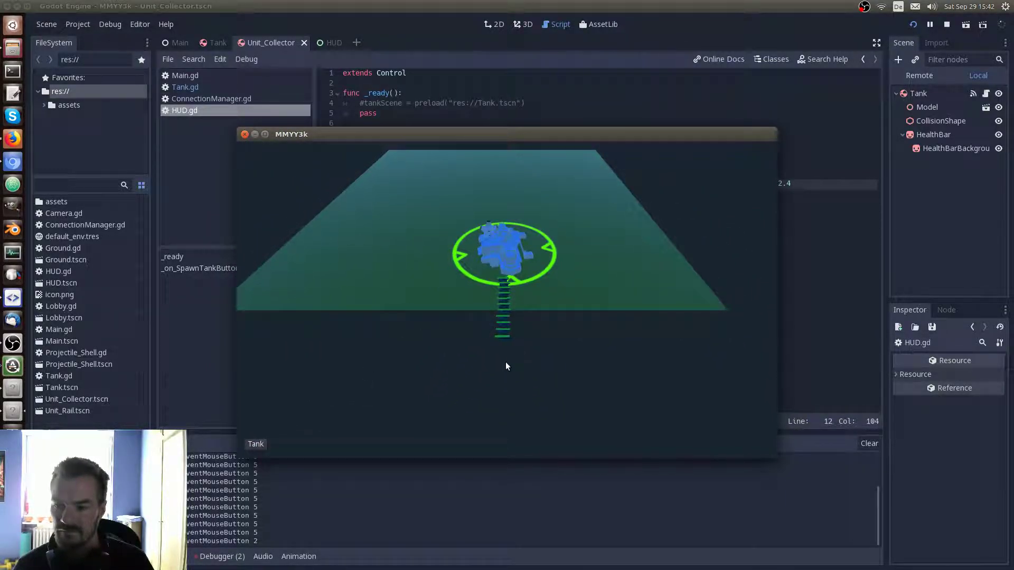
right_click(500, 364)
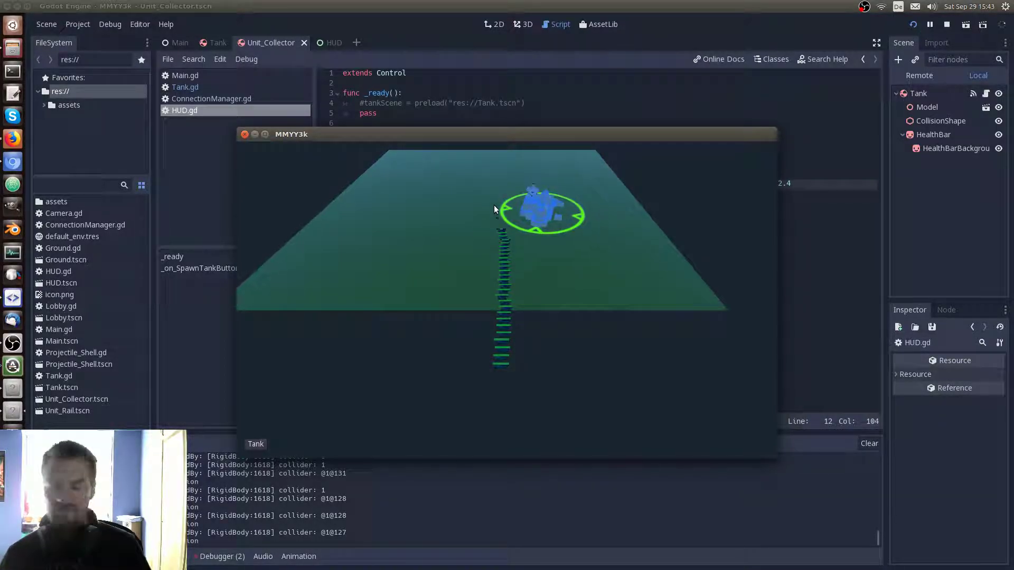
click(244, 134)
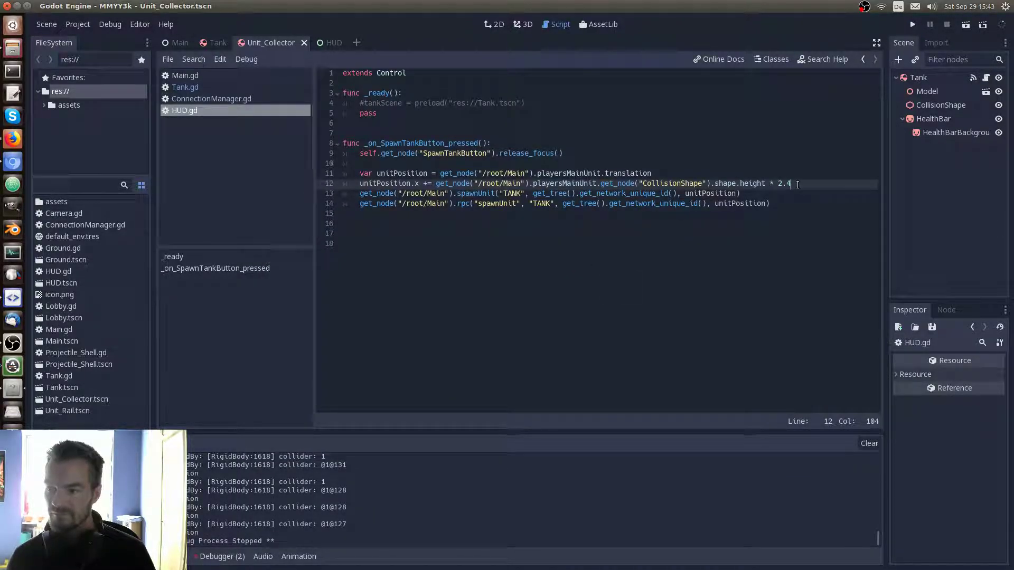
text(5)
key(ctrl+s)
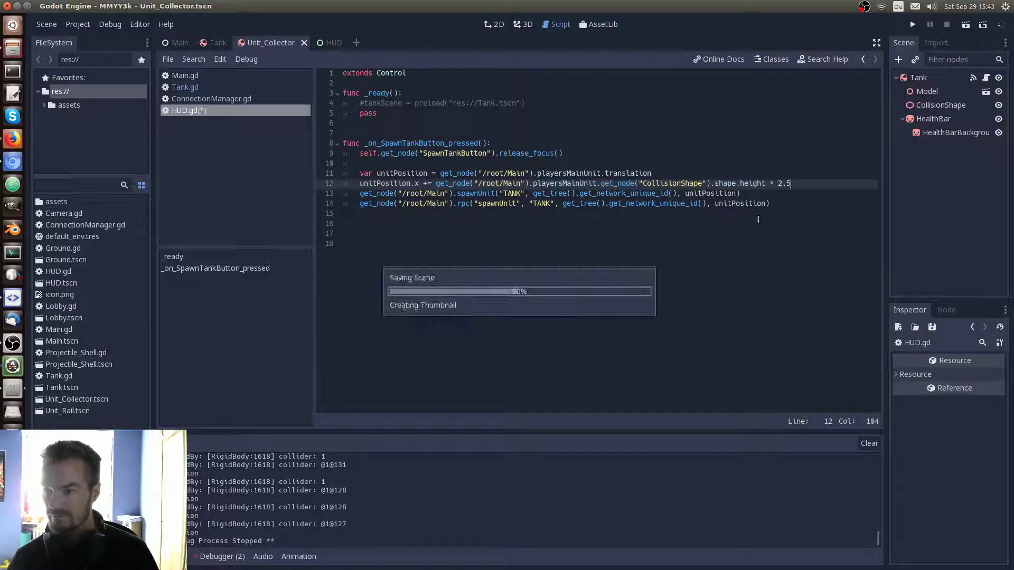
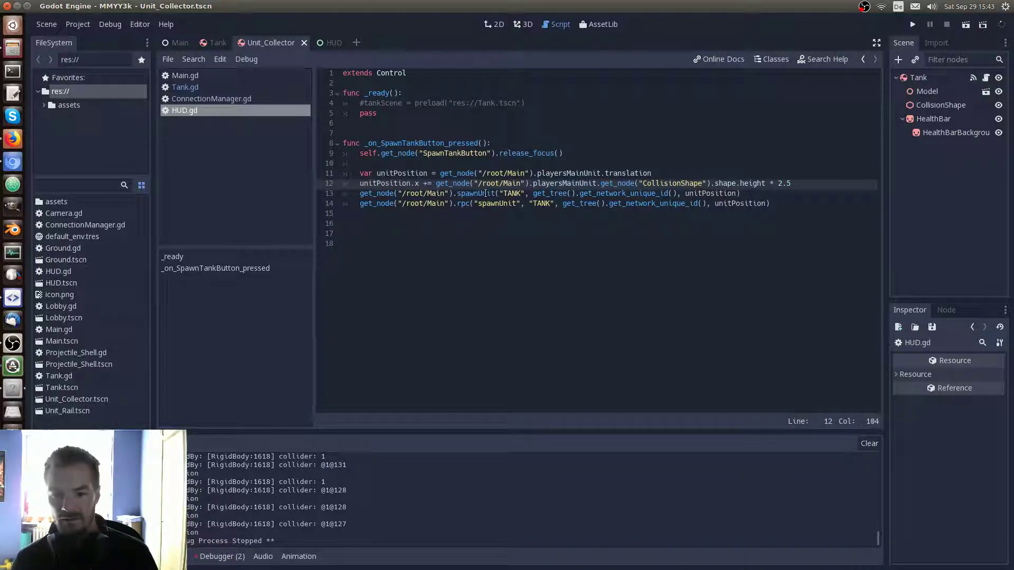
Bring the SmartGit window to the front from the Ubuntu launcher
click(11, 300)
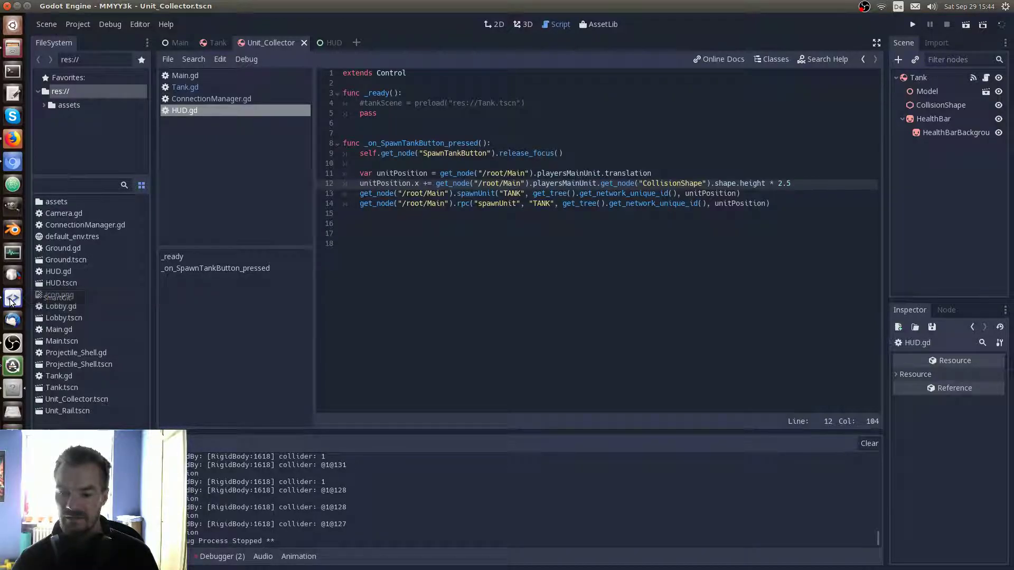
Commit all five modified files as '- spawn new unit at the position of the collector, with some offset'
click(388, 85)
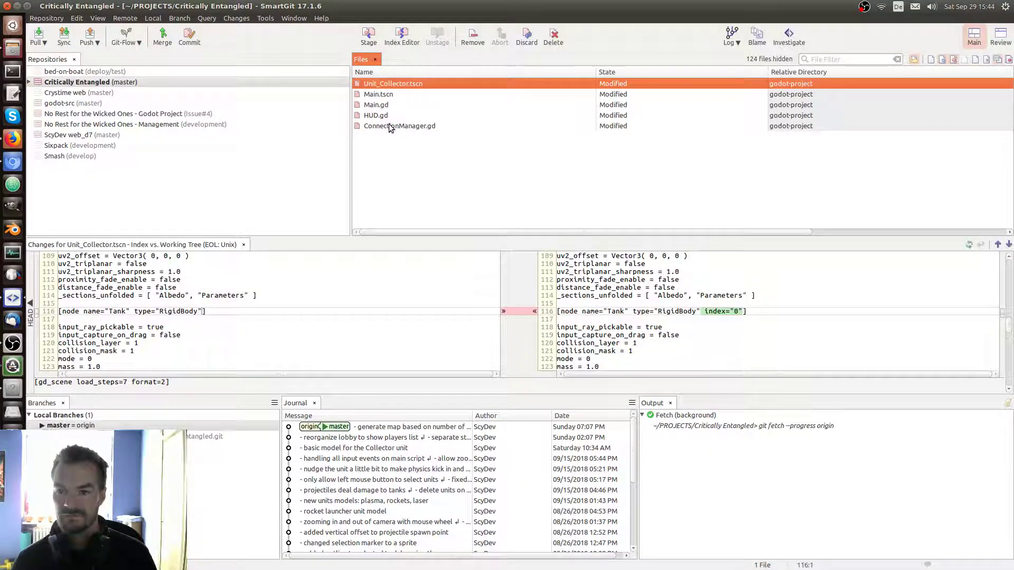
shift+click(390, 126)
click(190, 41)
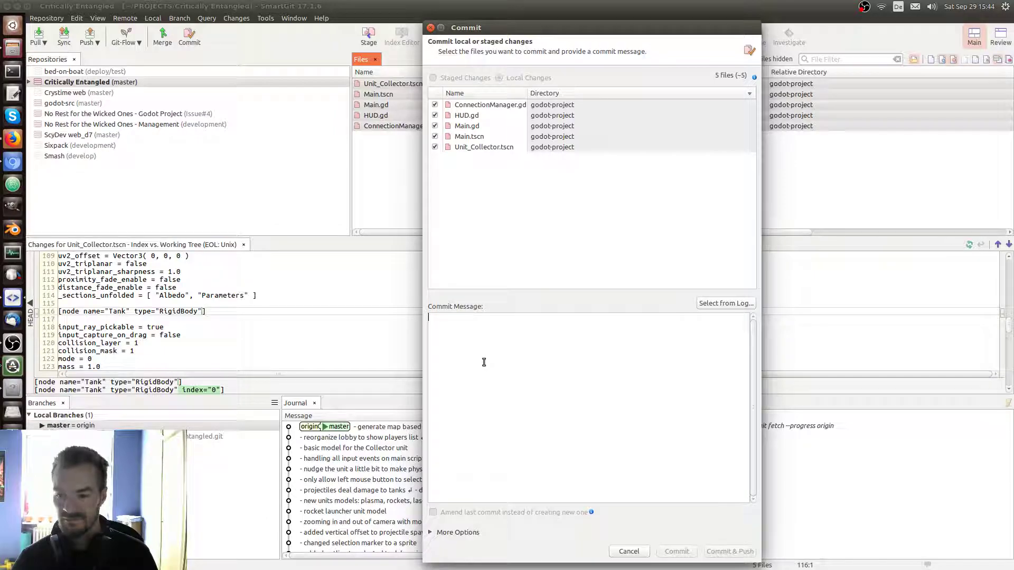
text(-)
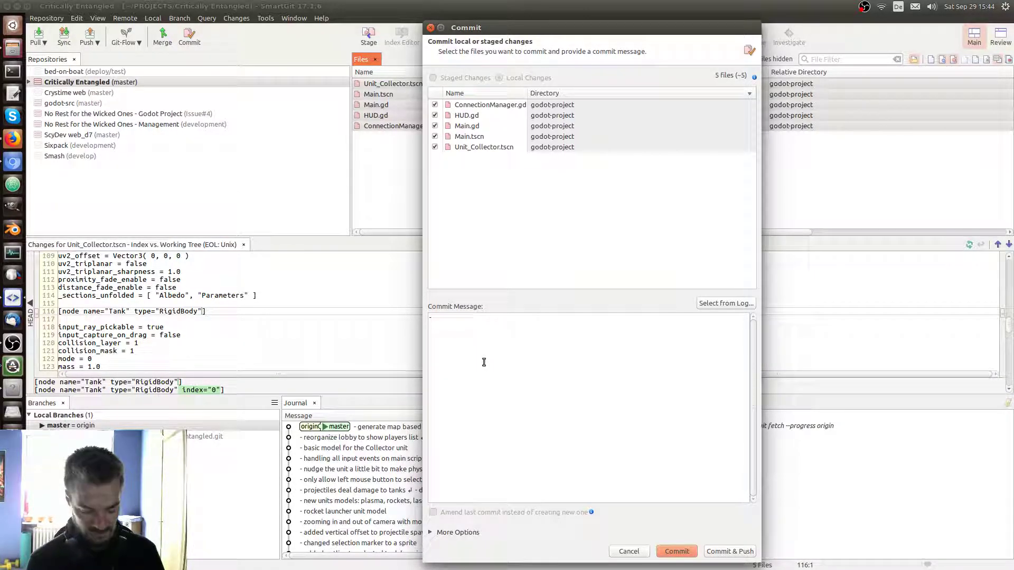
text( spawn new un)
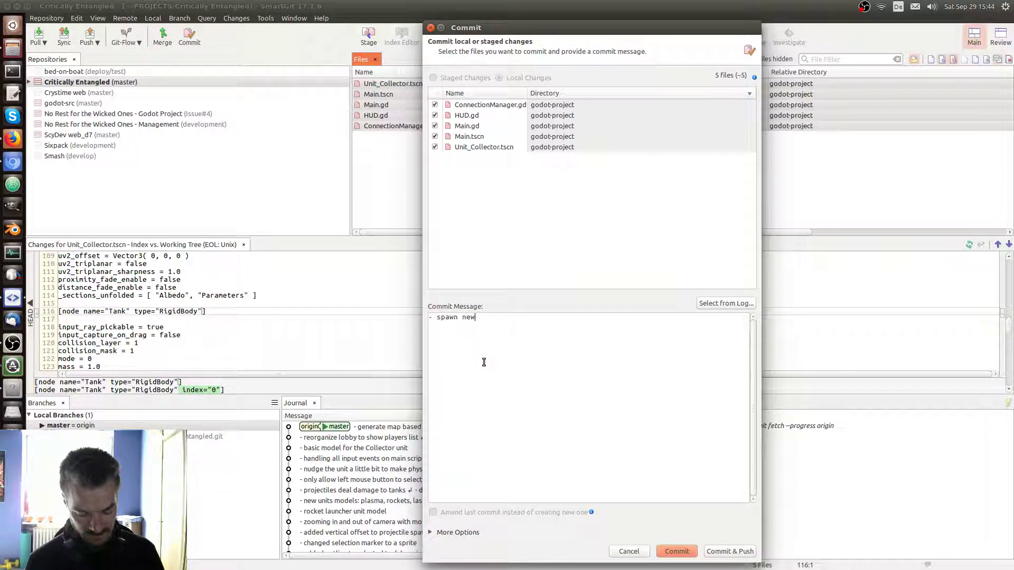
text(it )
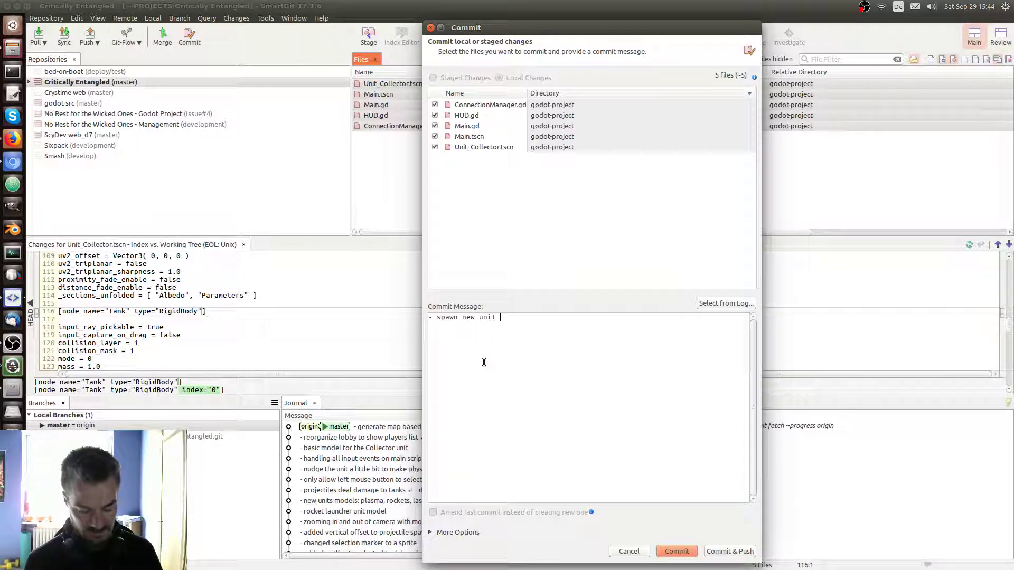
text(at t)
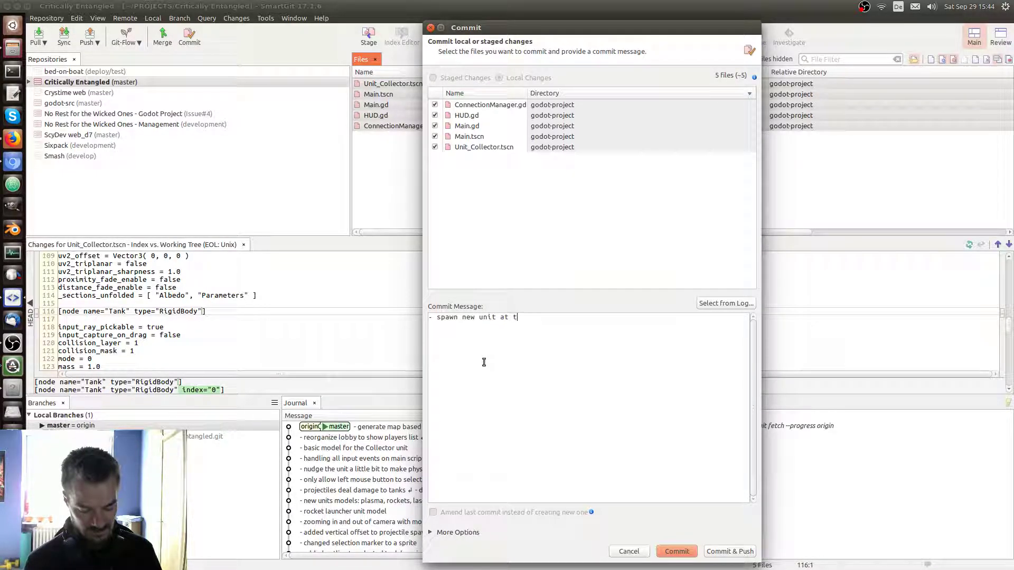
text(he position of )
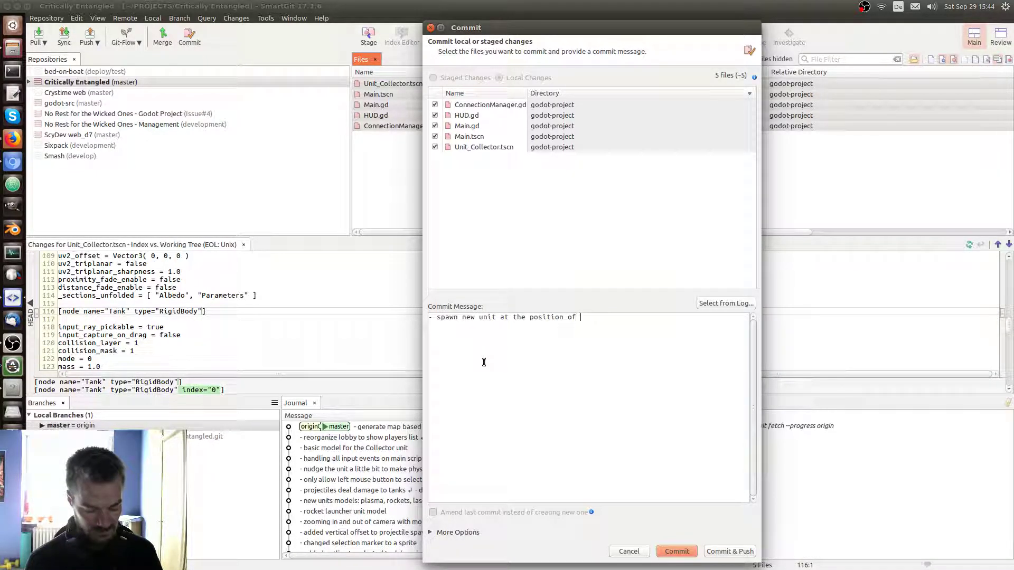
text(the collector)
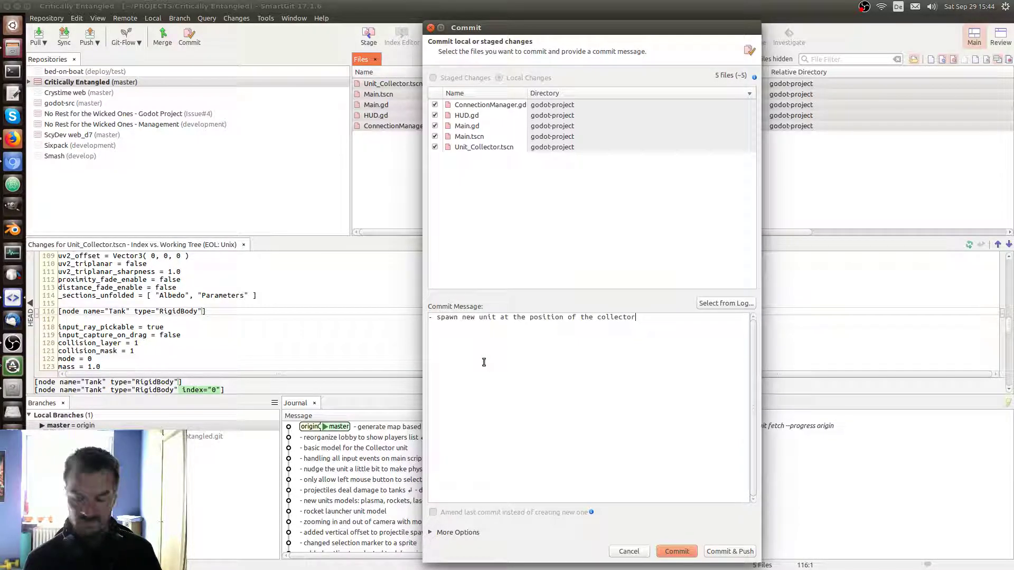
text(, with )
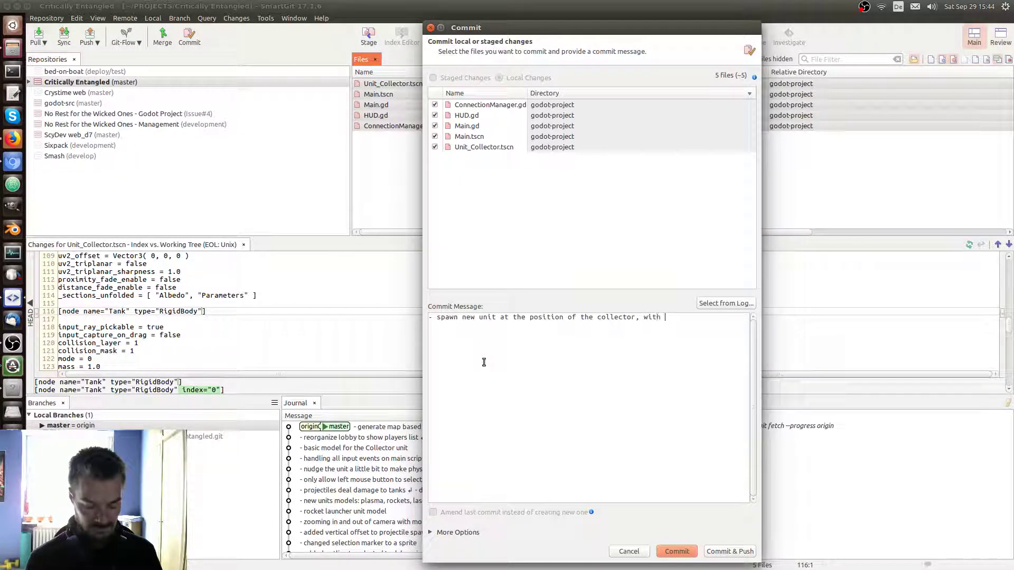
text(some offset)
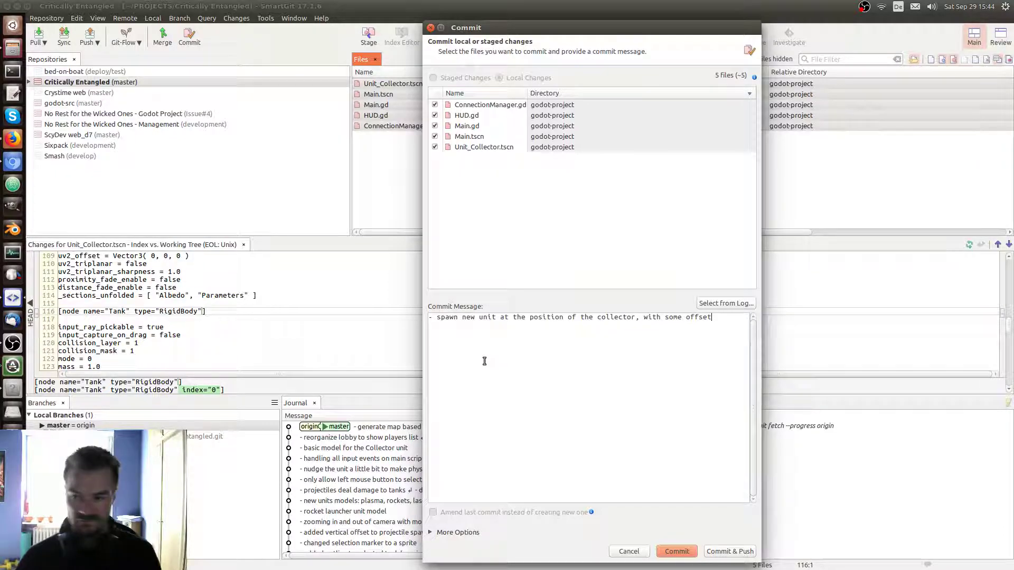
click(673, 550)
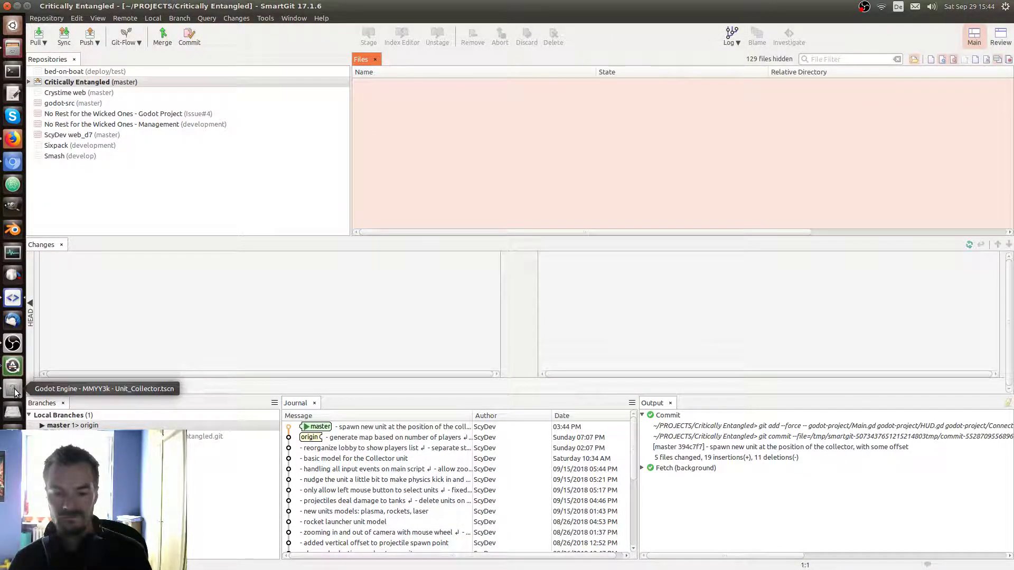
click(16, 390)
Inspect HUD.gd, open Tank.gd at its top variable declarations, then bring Firefox forward
click(572, 214)
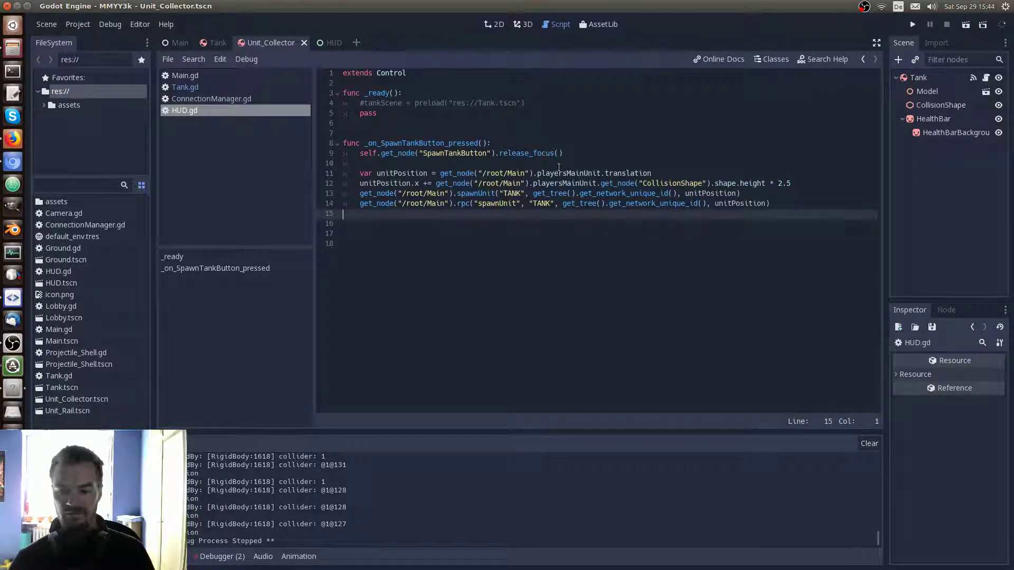
click(504, 126)
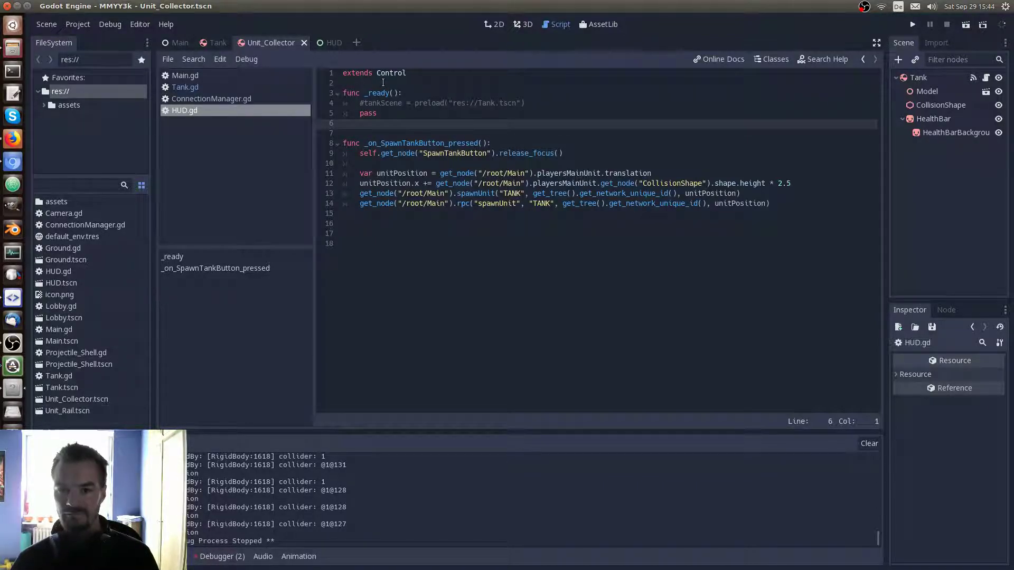
click(195, 90)
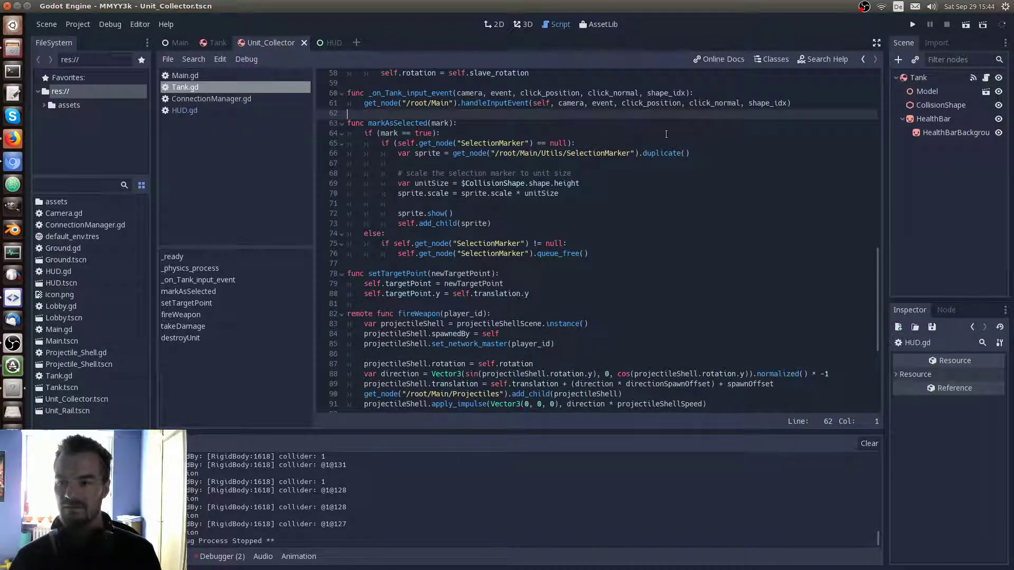
drag(877, 268, 871, 80)
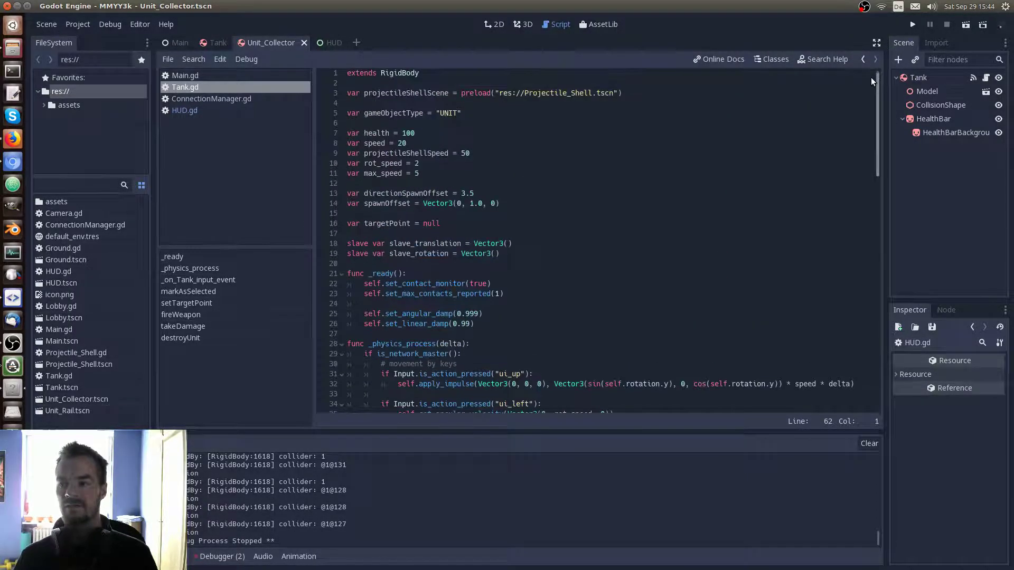
click(632, 116)
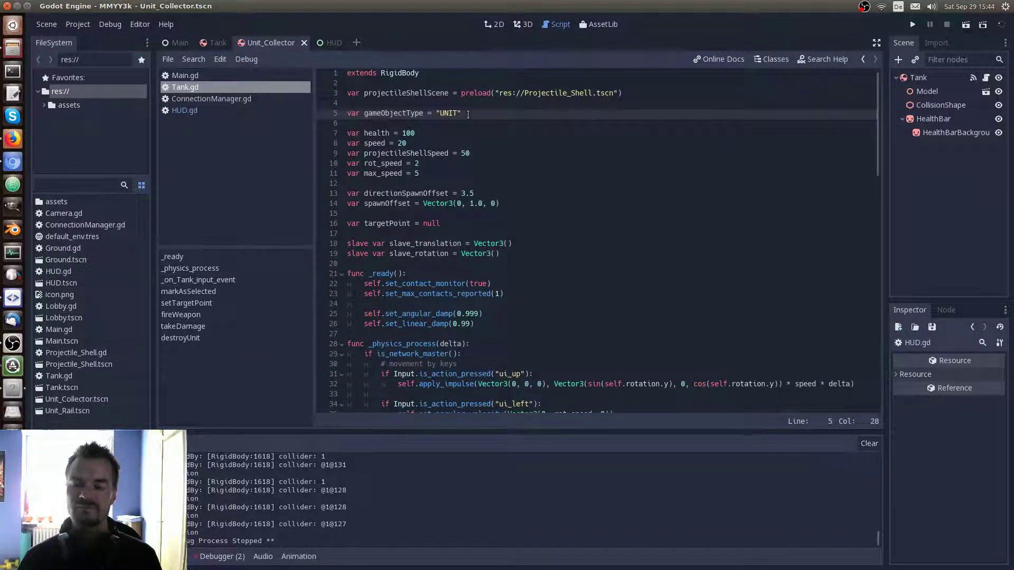
click(13, 140)
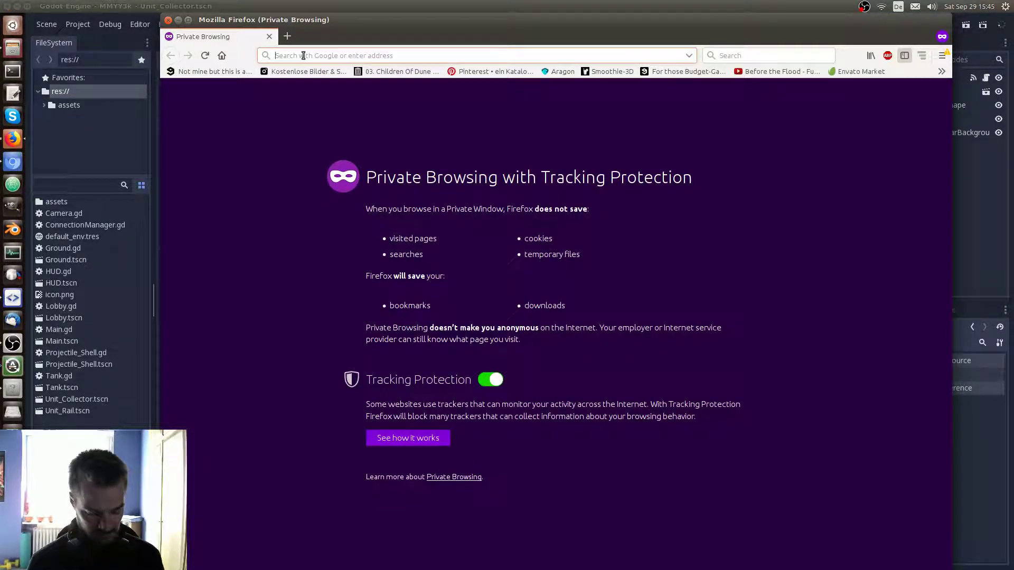
Search the web for 'godot 3 script inherit'
text(godot 3)
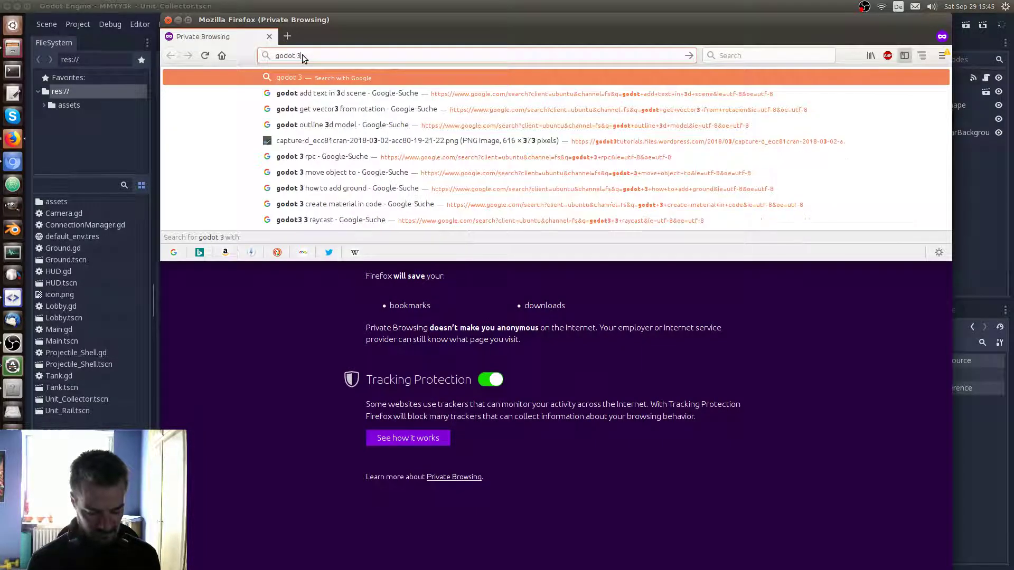
text( script inhgerit)
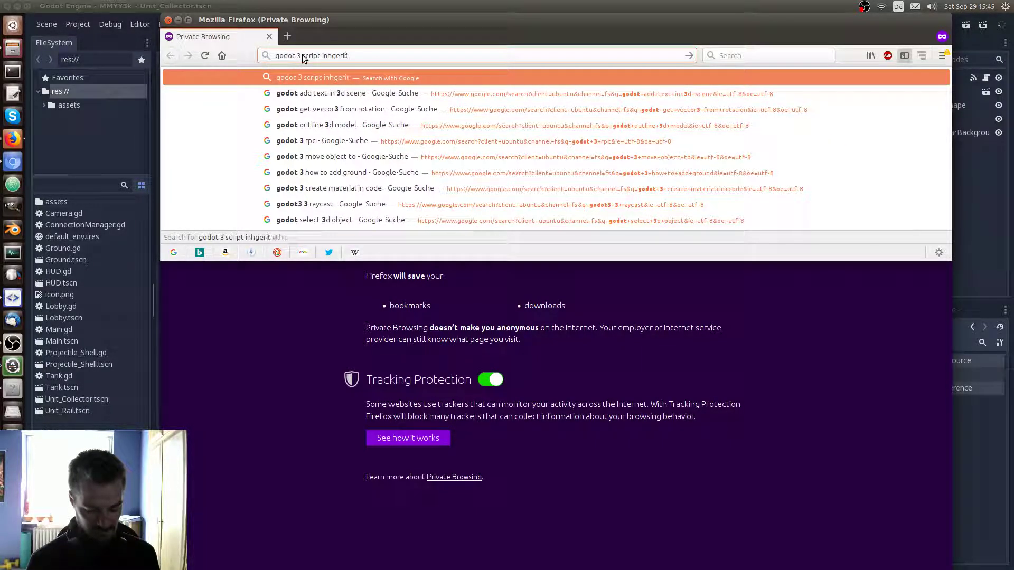
key(BackSpace)
key(BackSpace)
key(BackSpace)
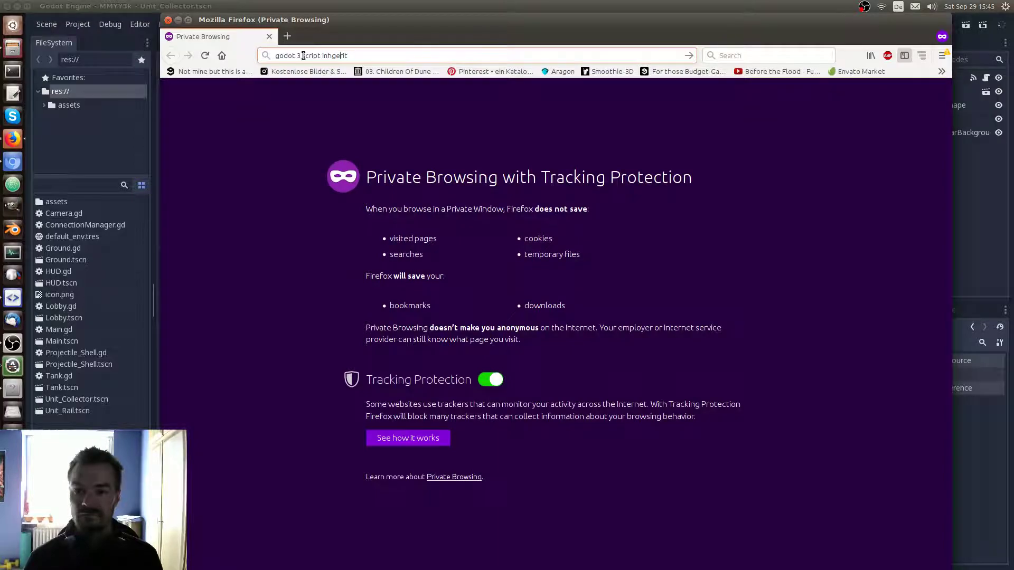
text(erit)
key(Return)
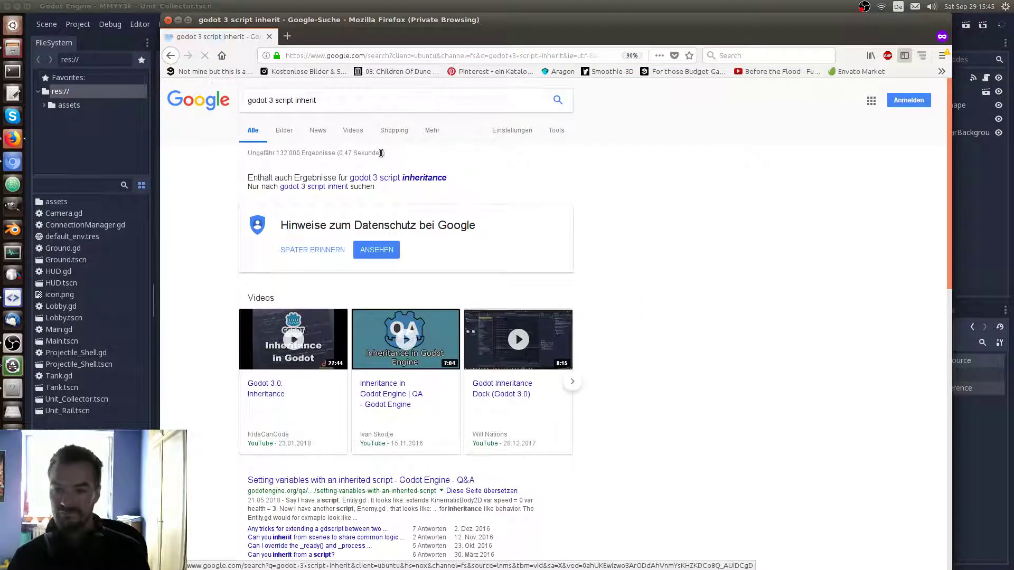
Open the KCC Blog inheritance result in a new tab and switch to it
scroll(667, 263, down, 3)
scroll(671, 290, down, 3)
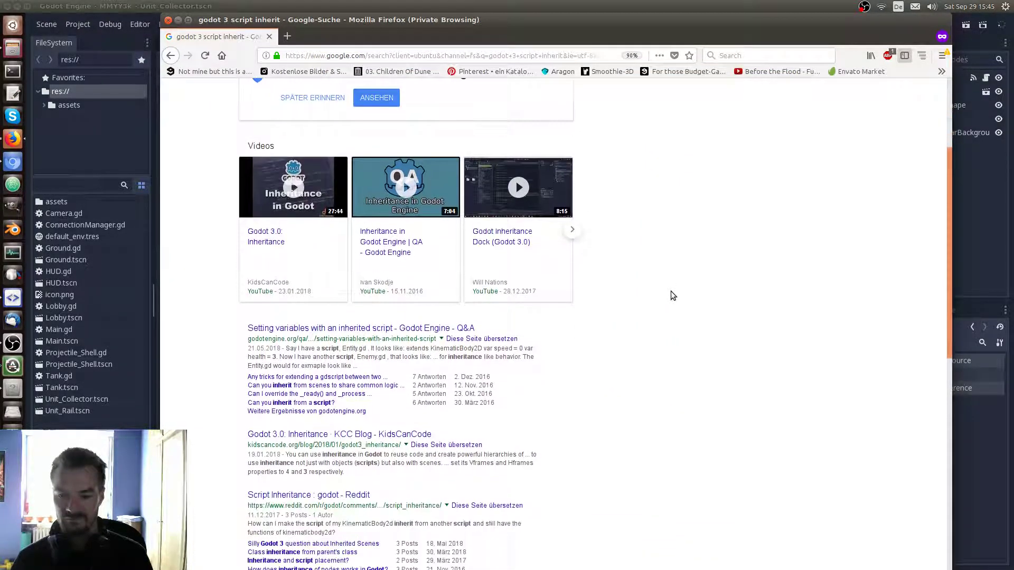
scroll(671, 291, down, 3)
scroll(670, 291, down, 2)
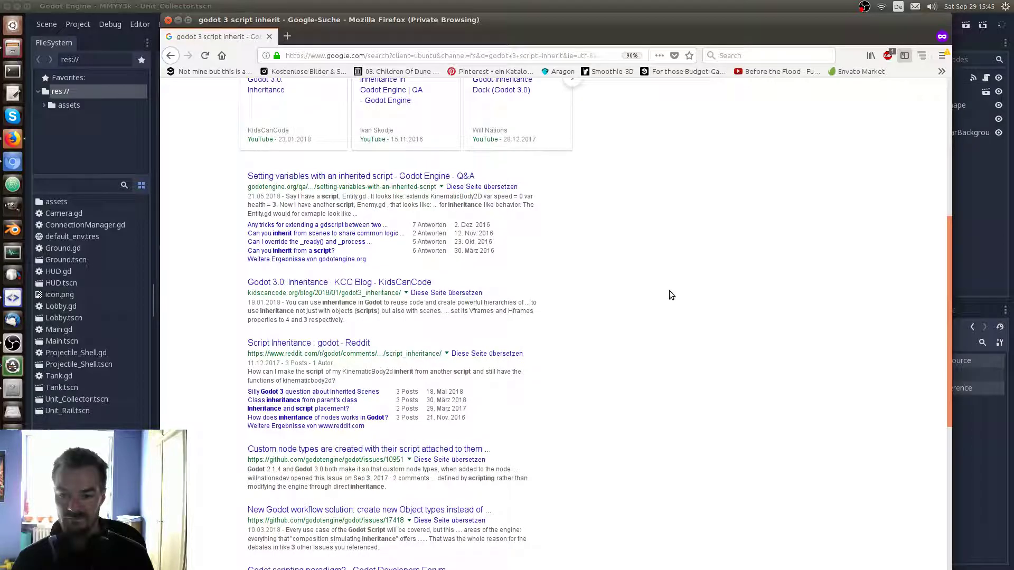
right_click(408, 283)
click(565, 266)
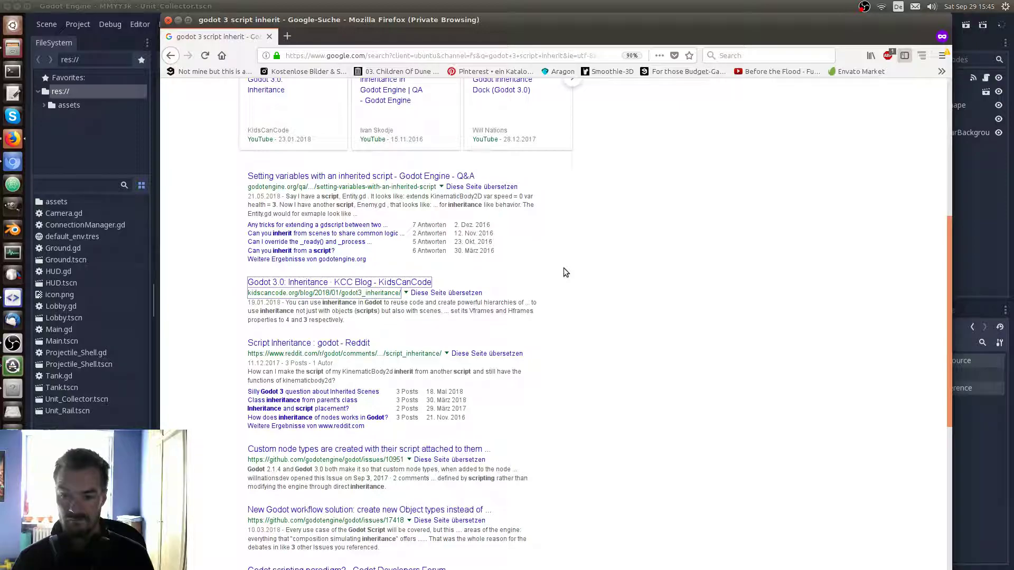
right_click(411, 284)
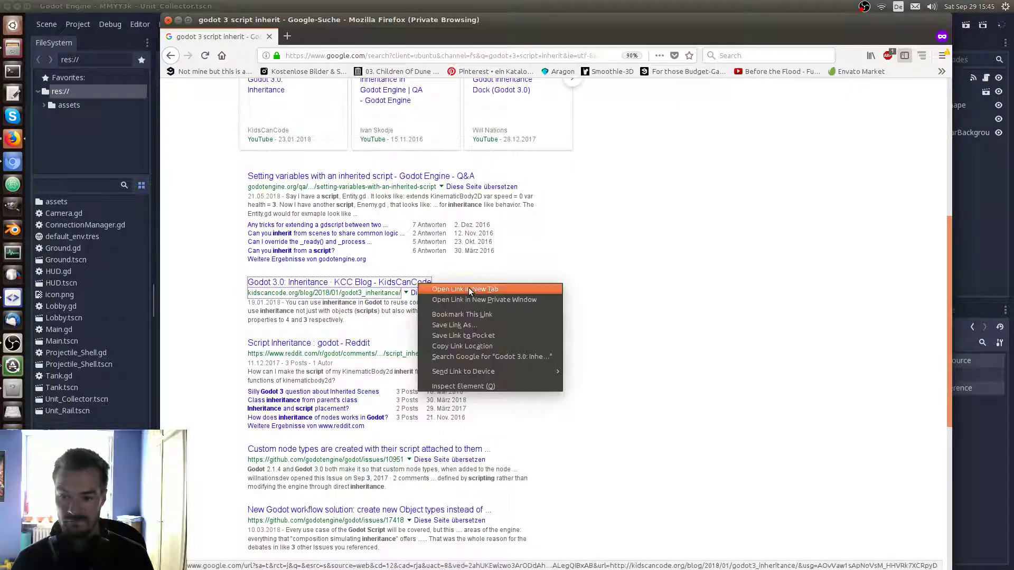
click(468, 288)
click(341, 38)
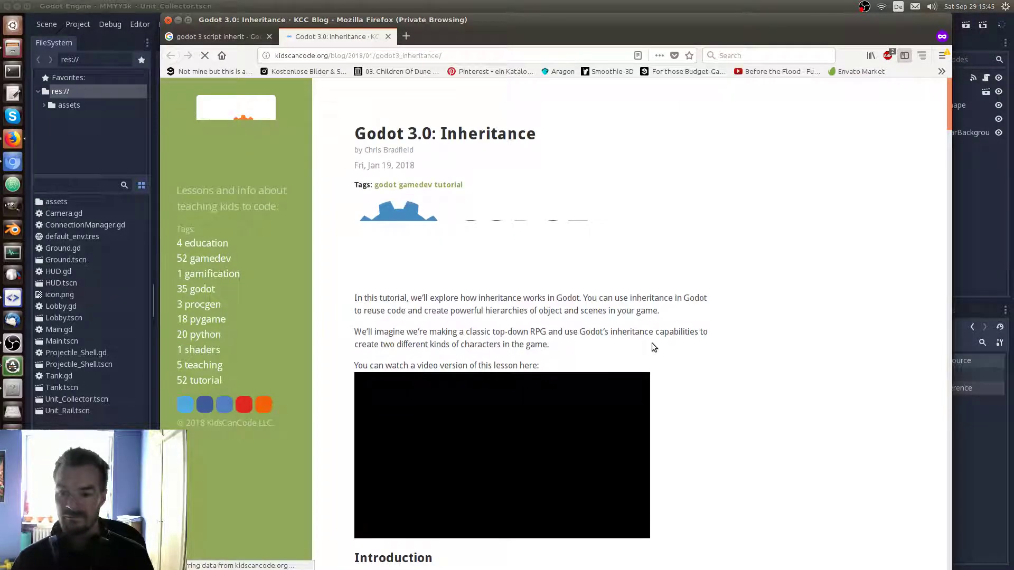
Read down the Godot 3.0 Inheritance article and search the page for 'inherit'
scroll(739, 338, down, 4)
scroll(783, 335, down, 1)
scroll(773, 337, down, 3)
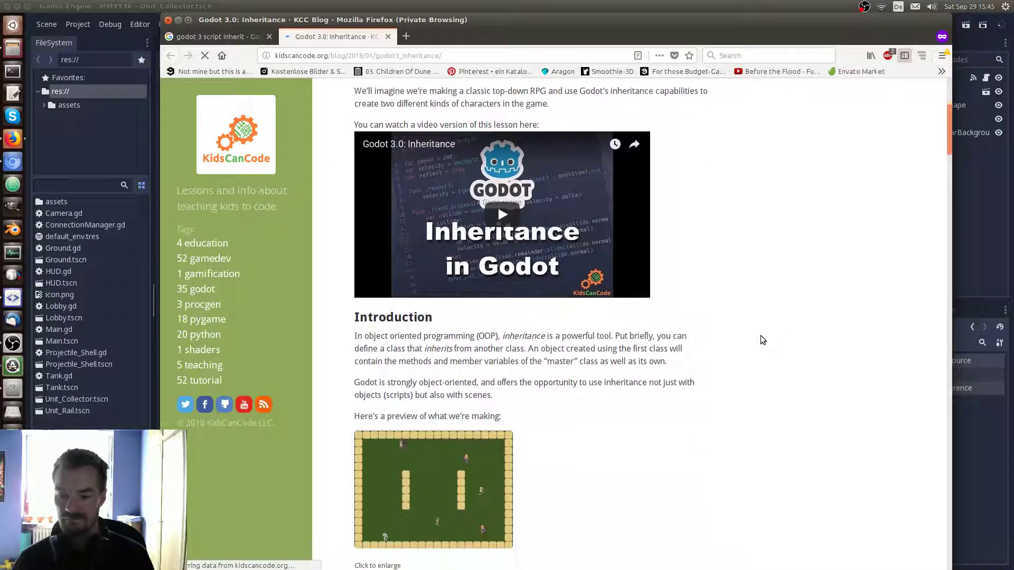
scroll(760, 335, down, 3)
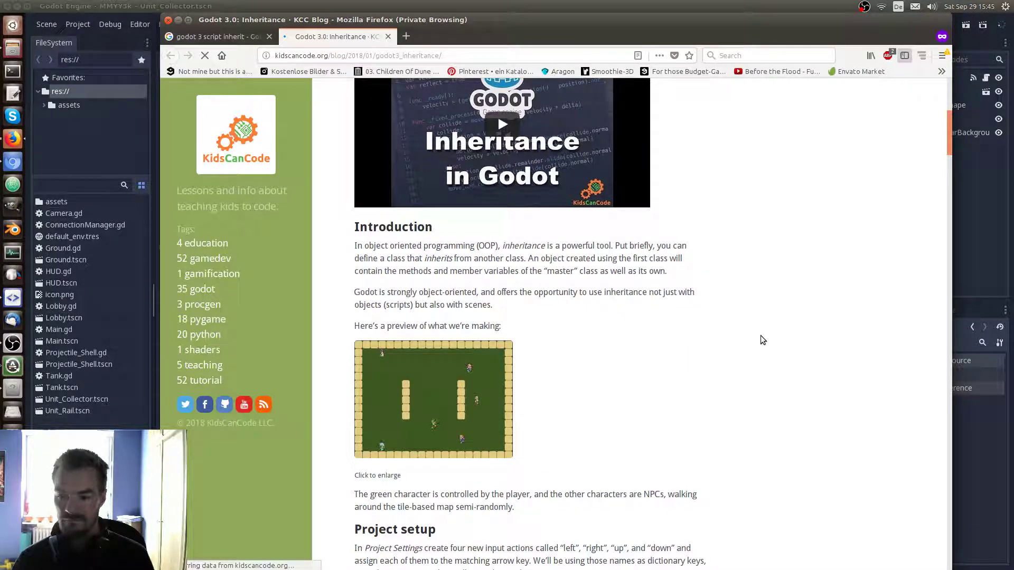
scroll(761, 335, down, 4)
scroll(762, 335, down, 4)
scroll(762, 335, down, 3)
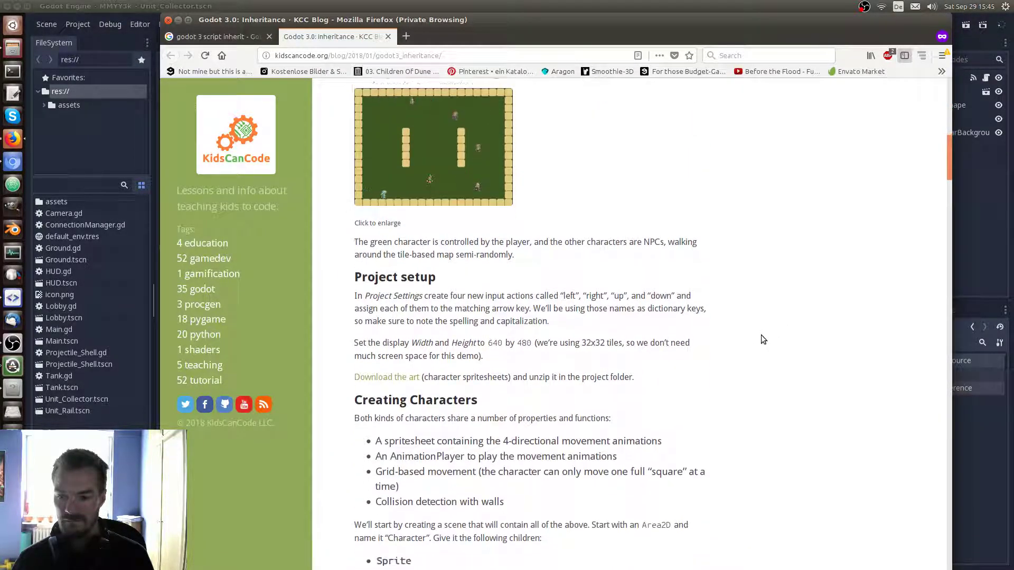
scroll(759, 335, down, 4)
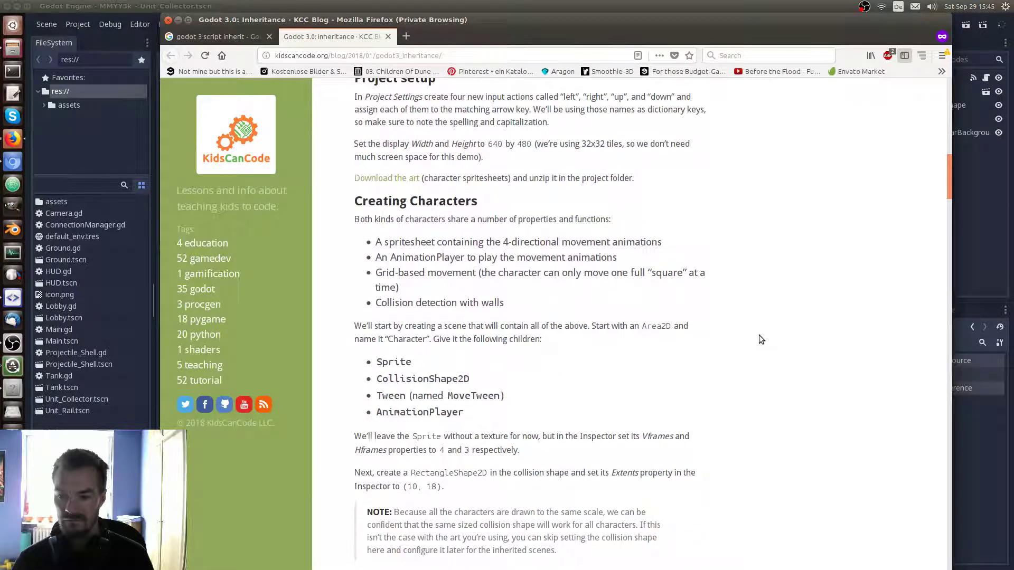
scroll(758, 335, down, 4)
scroll(758, 335, down, 6)
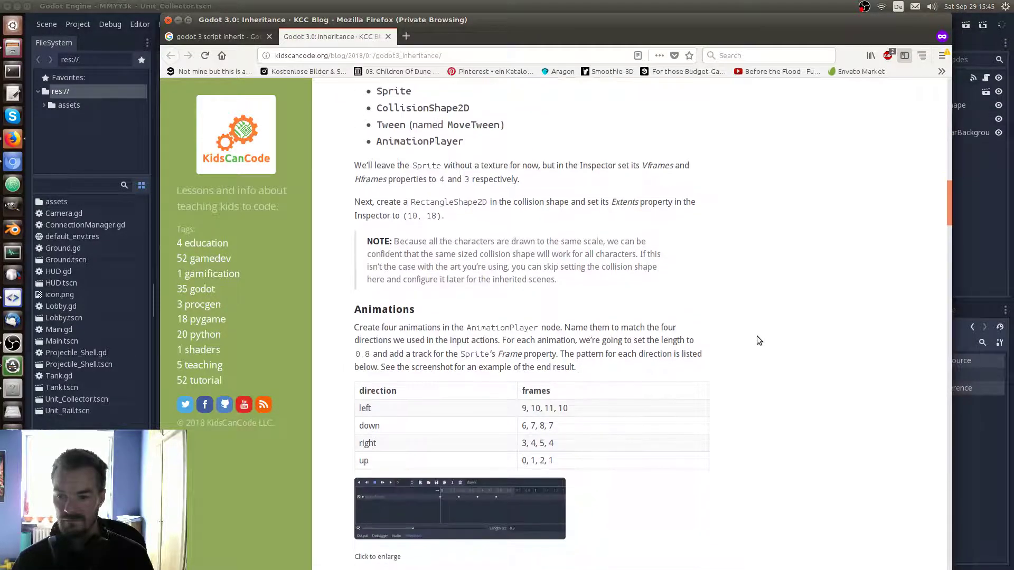
scroll(756, 336, down, 5)
scroll(756, 340, down, 5)
scroll(756, 341, down, 3)
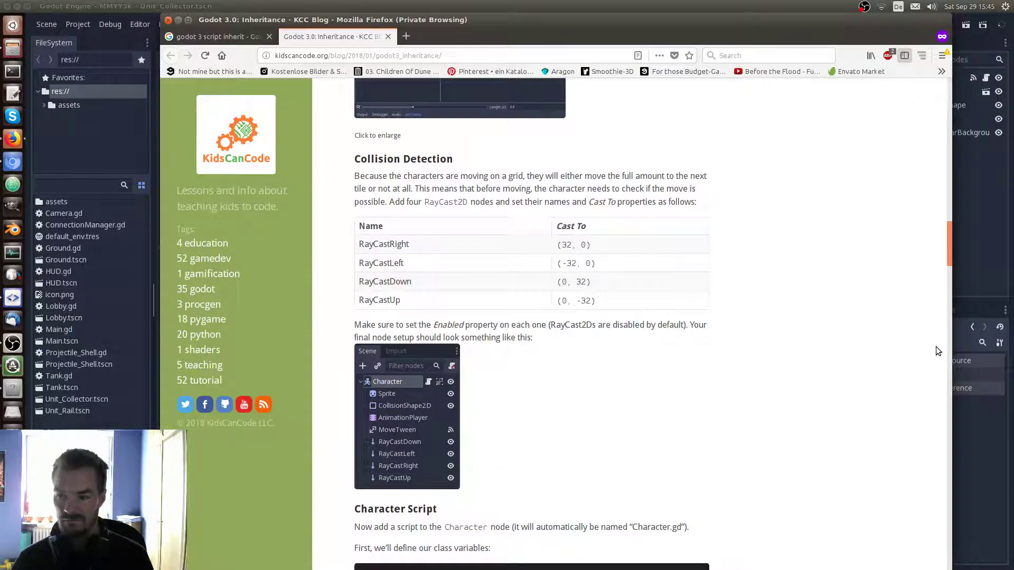
drag(948, 248, 945, 320)
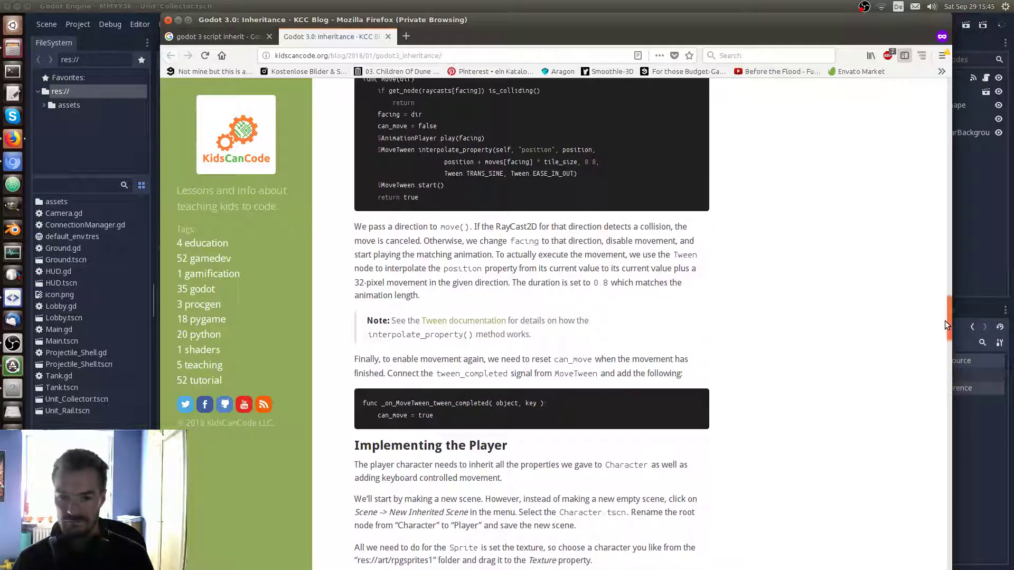
drag(946, 324, 942, 388)
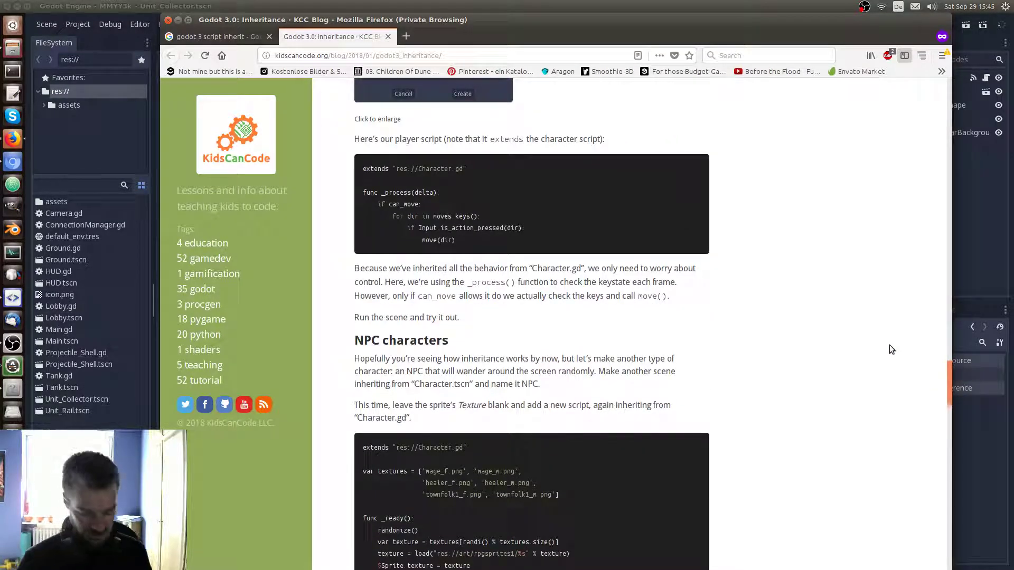
key(ctrl+f)
text(inherit)
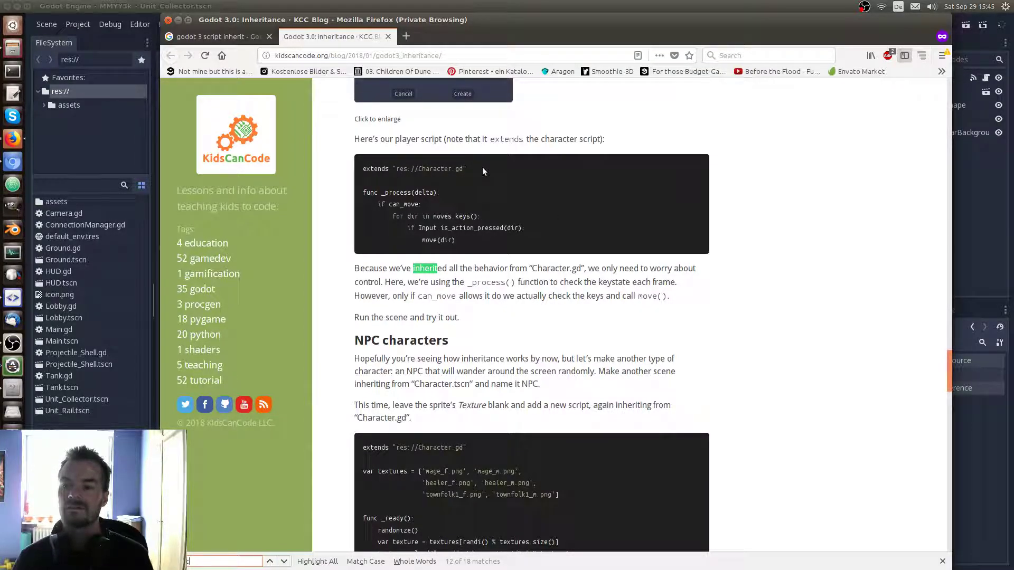
Back in Godot, switch to the Tank scene and save its script as Unit.gd
click(499, 3)
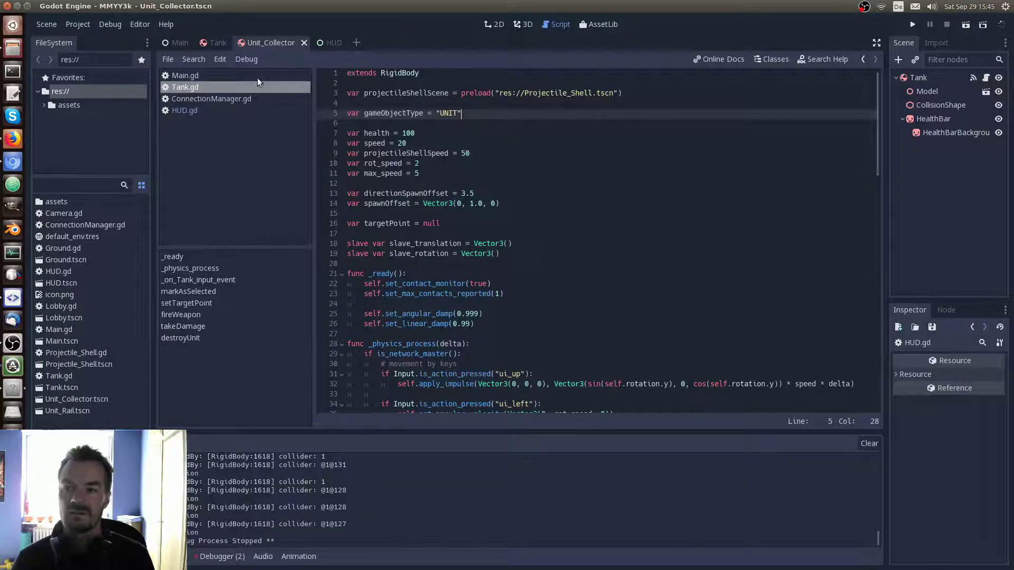
click(221, 44)
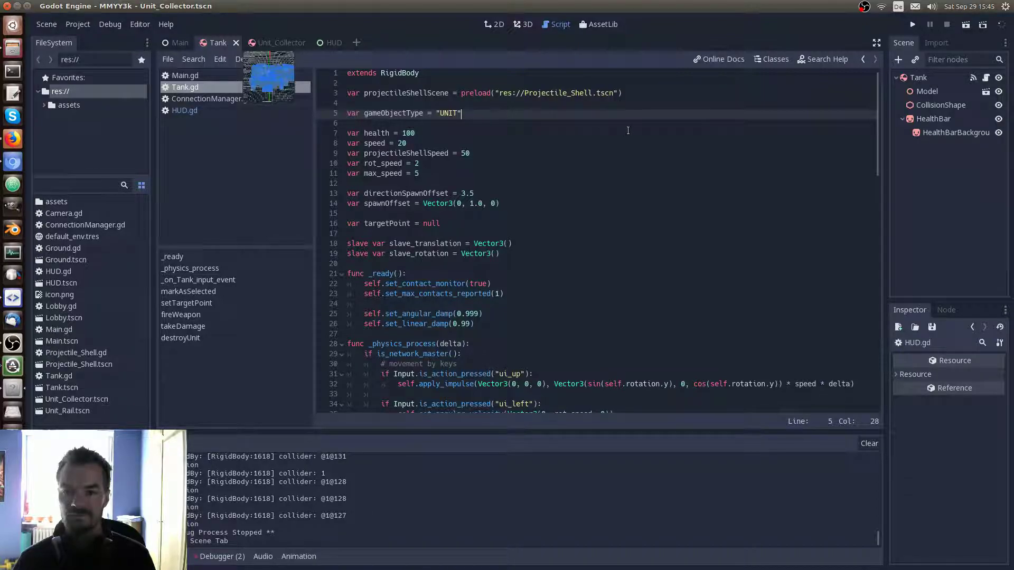
click(168, 59)
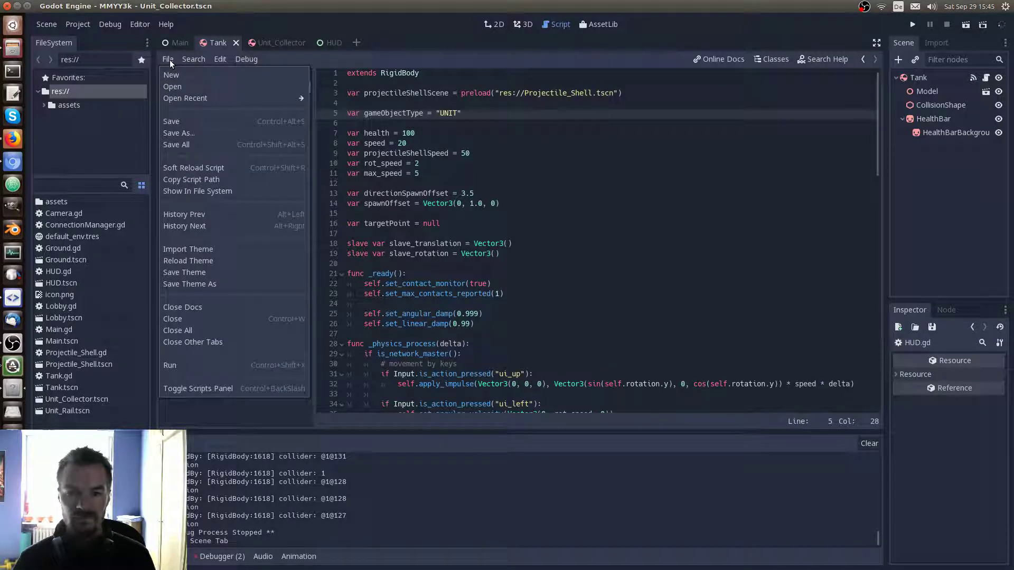
click(224, 133)
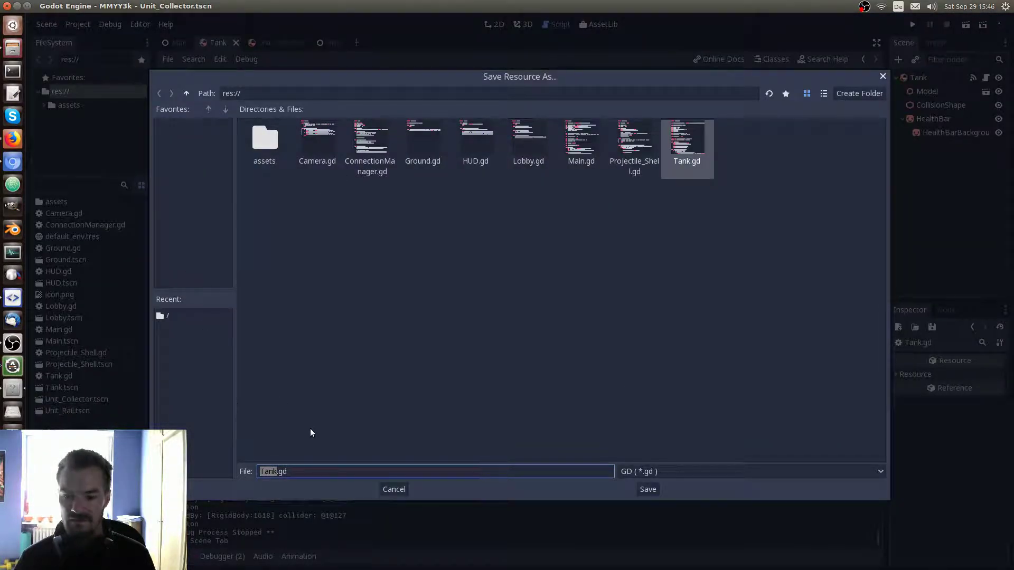
text(Unit)
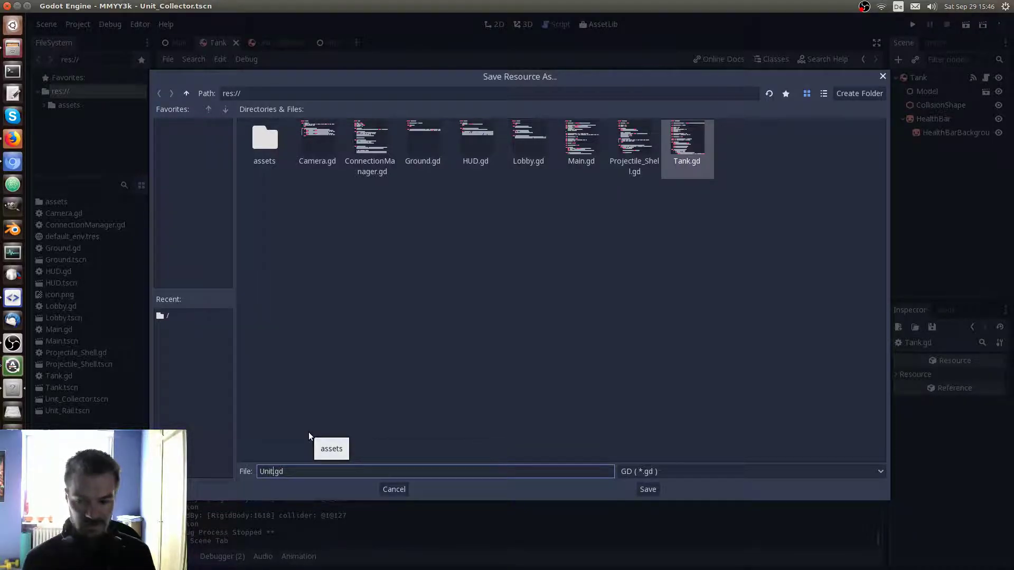
key(Return)
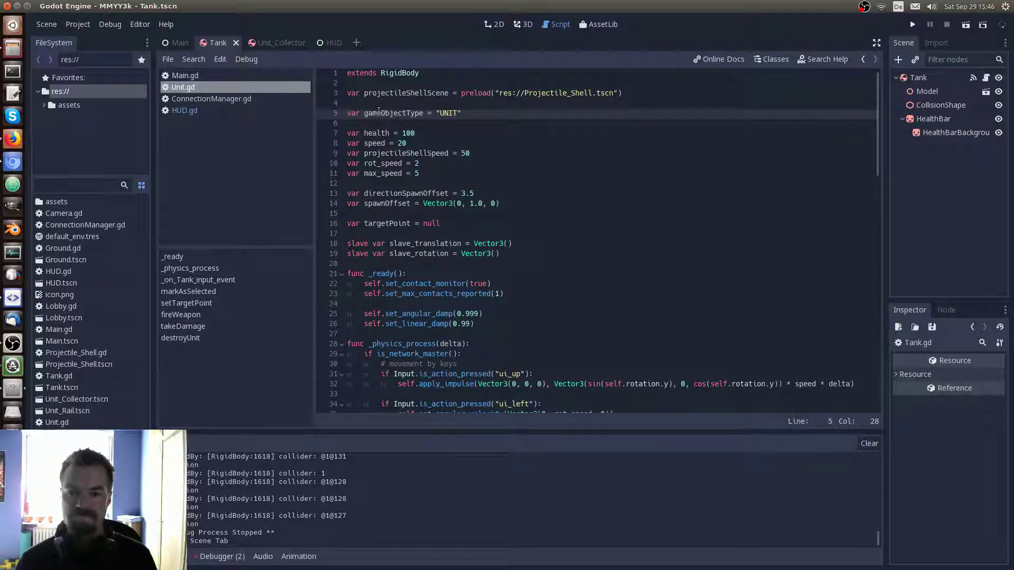
Reopen Tank.gd via the script editor's File > Open
click(167, 59)
mouse_move(186, 100)
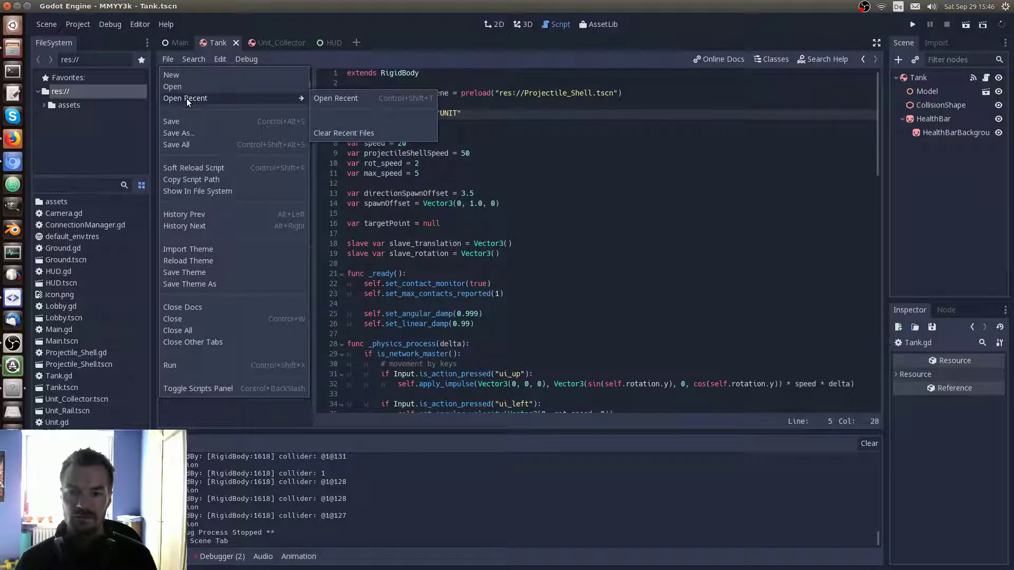
click(188, 85)
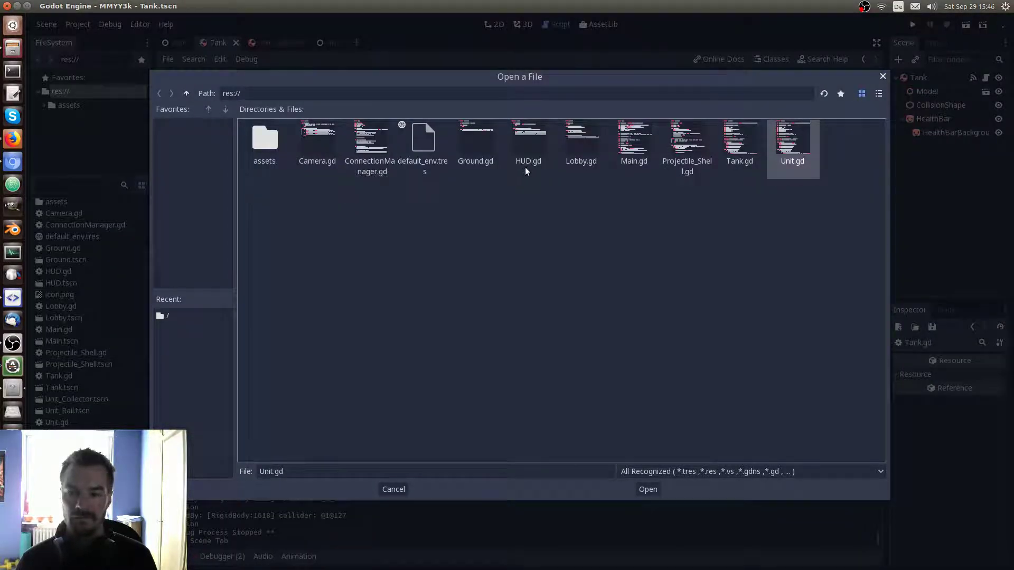
double_click(741, 142)
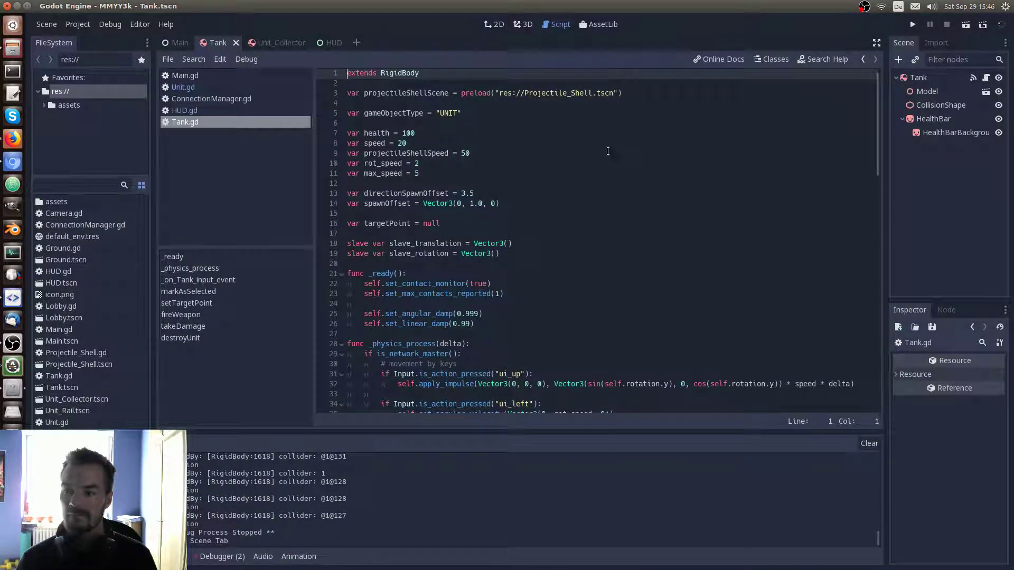
Change line 1 to extends "res://Unit.gd" and select the variable declarations on lines 6–19
double_click(391, 73)
key(BackSpace)
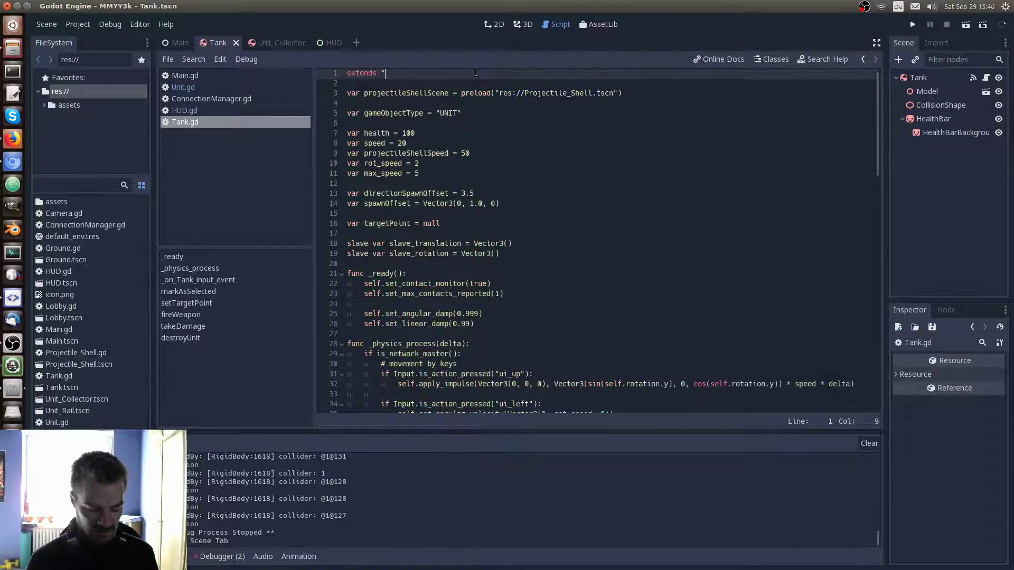
text("res)
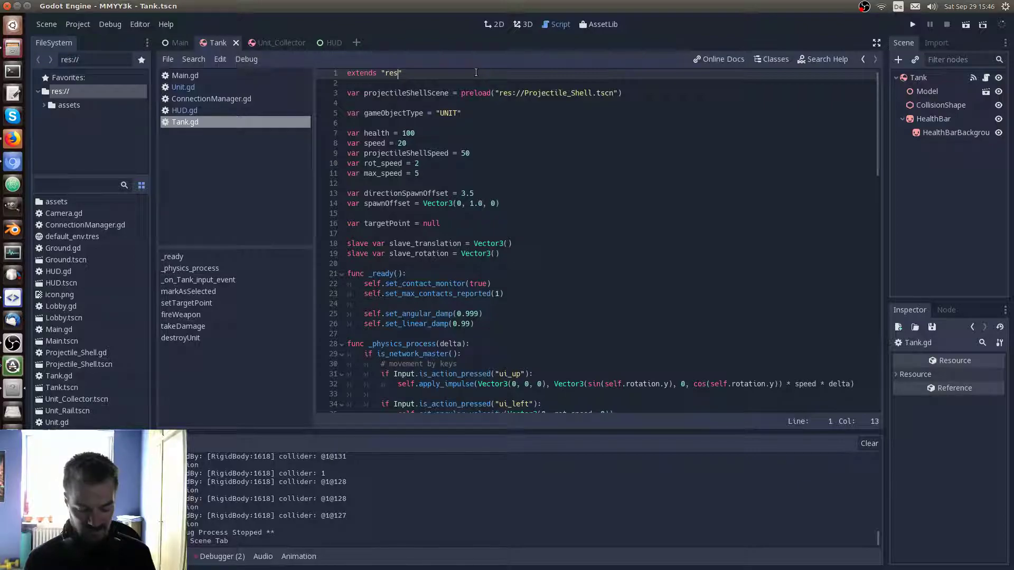
text(://)
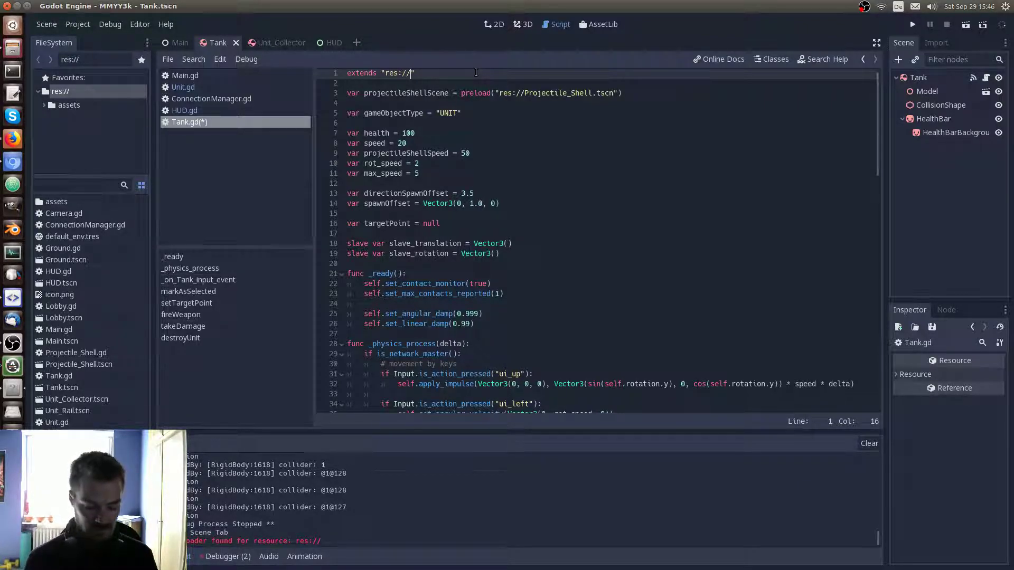
text(Unit.gd)
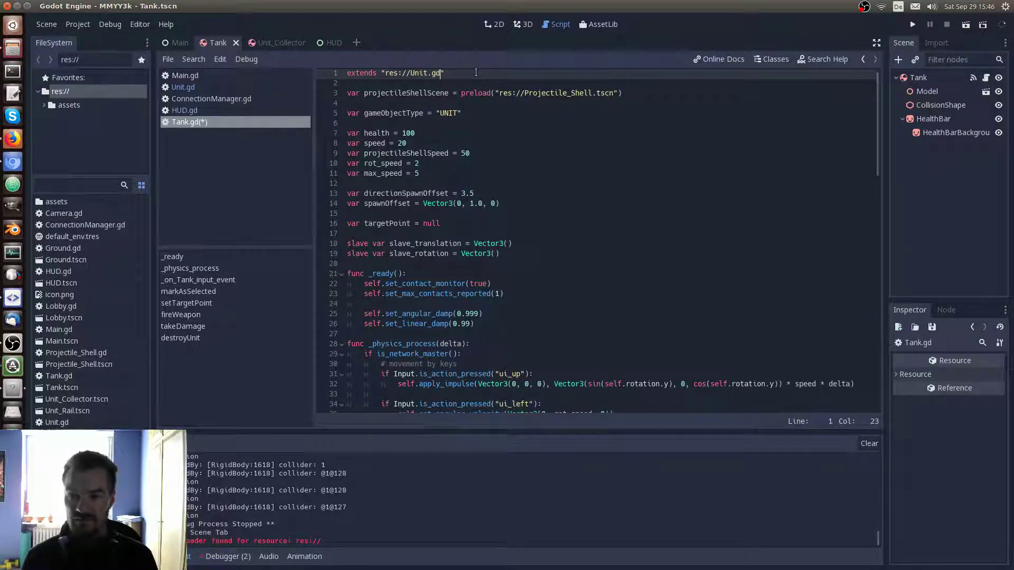
click(570, 137)
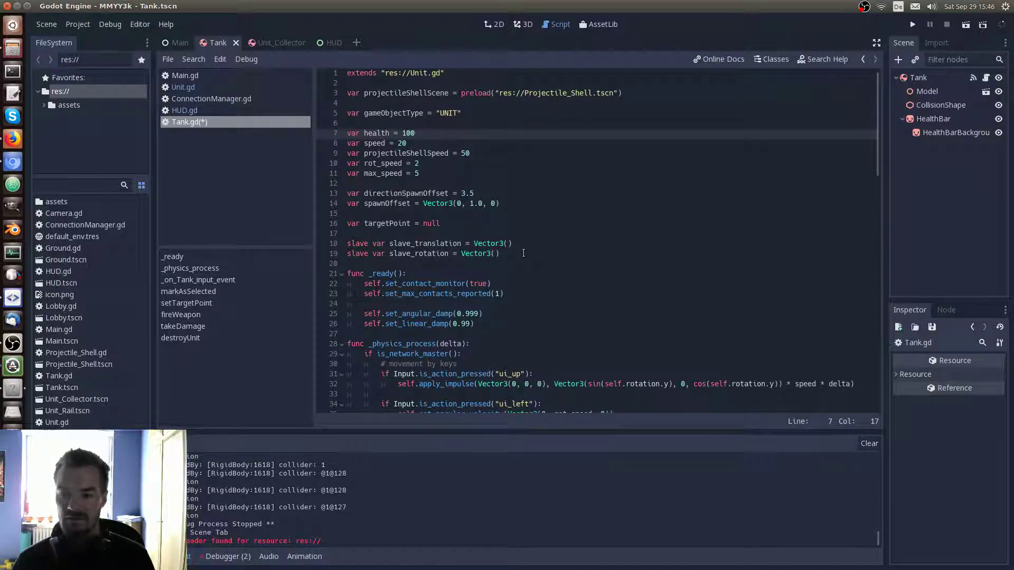
mouse_move(523, 254)
mouse_down()
mouse_move(343, 130)
mouse_move(337, 102)
mouse_up()
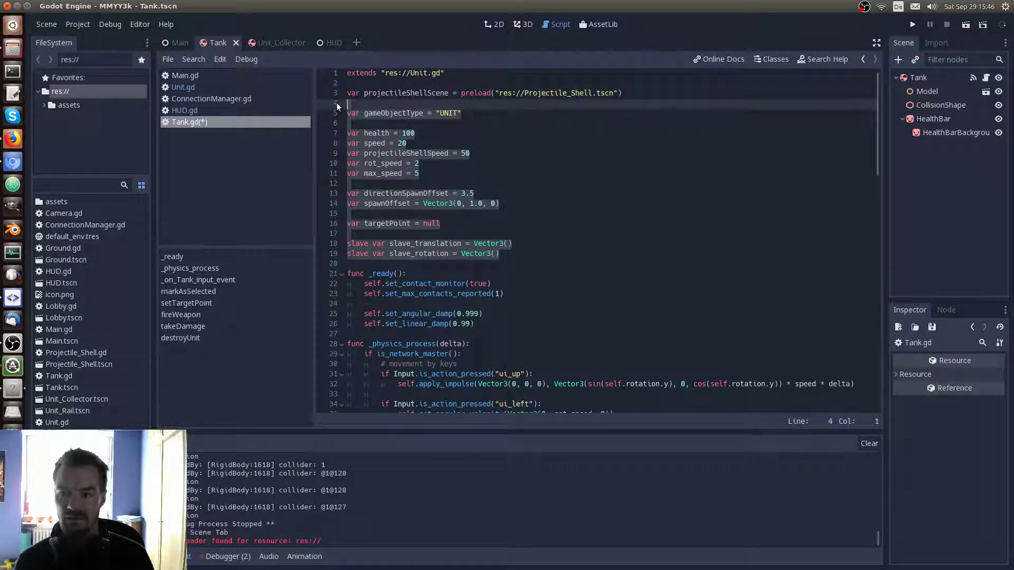
Delete Tank.gd's variable declarations and blank lines, keeping only the projectileShellScene preload line
key(Delete)
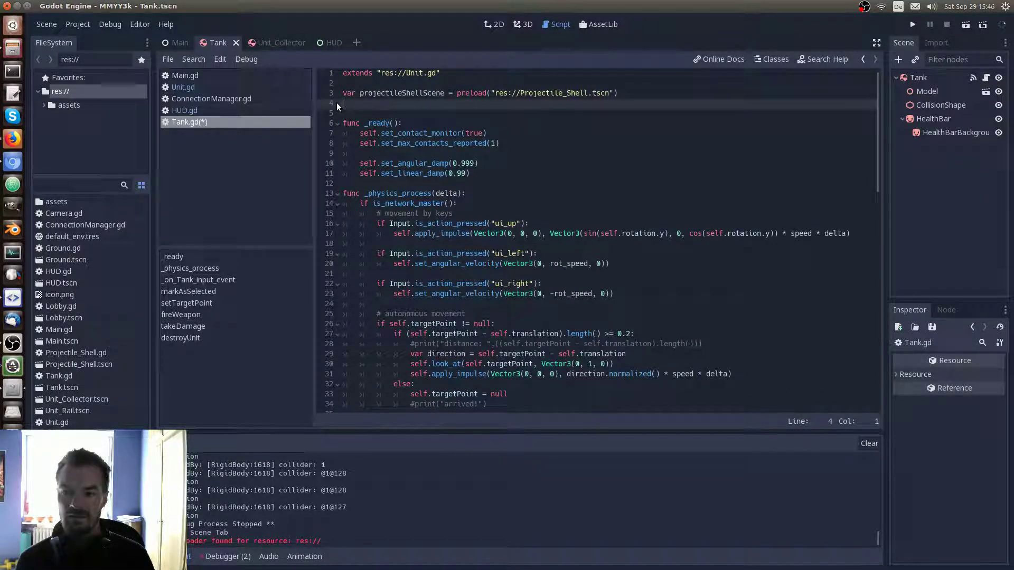
key(Delete)
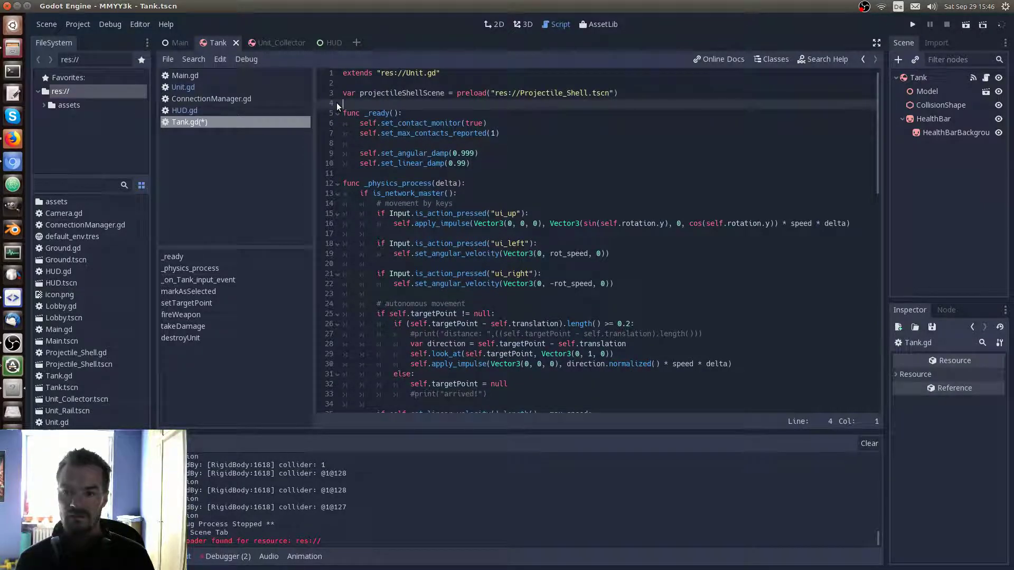
key(Up)
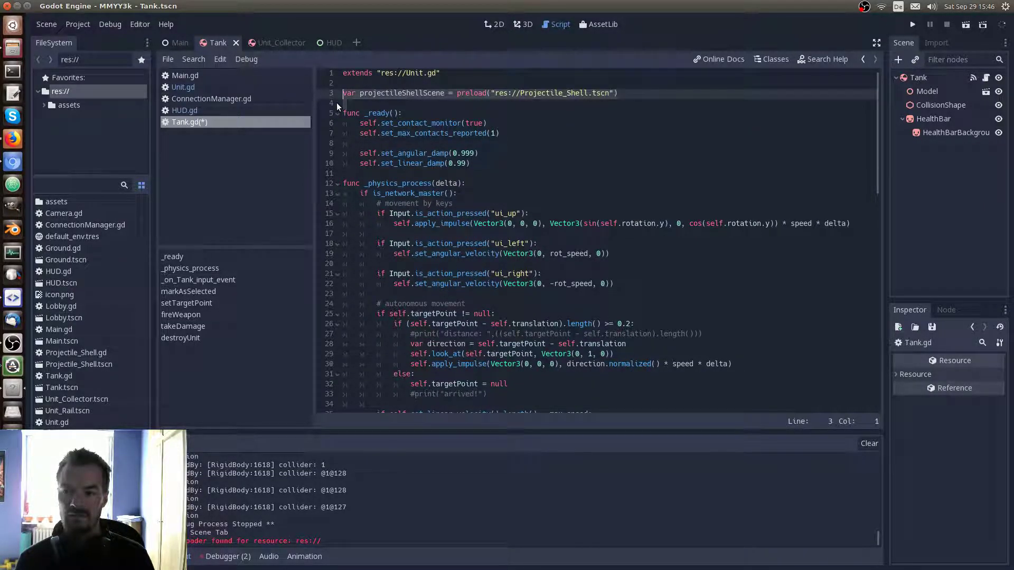
key(ctrl+x)
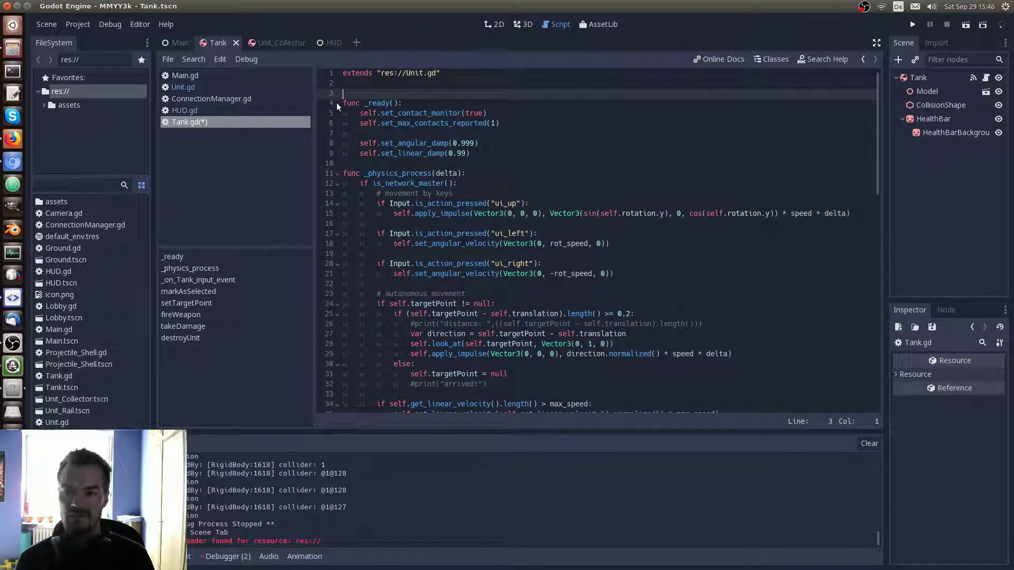
key(Up)
key(Delete)
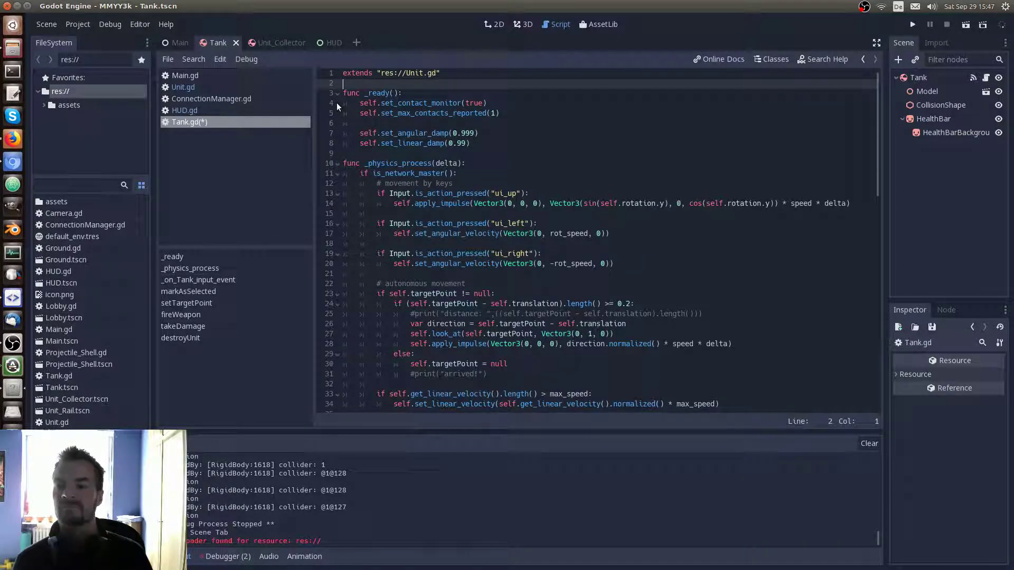
key(ctrl+v)
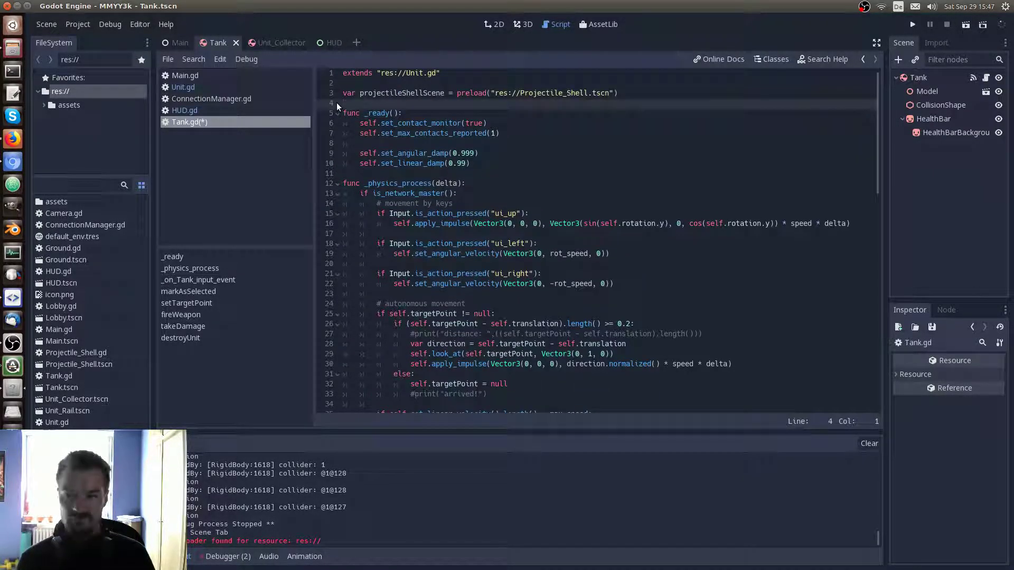
click(419, 94)
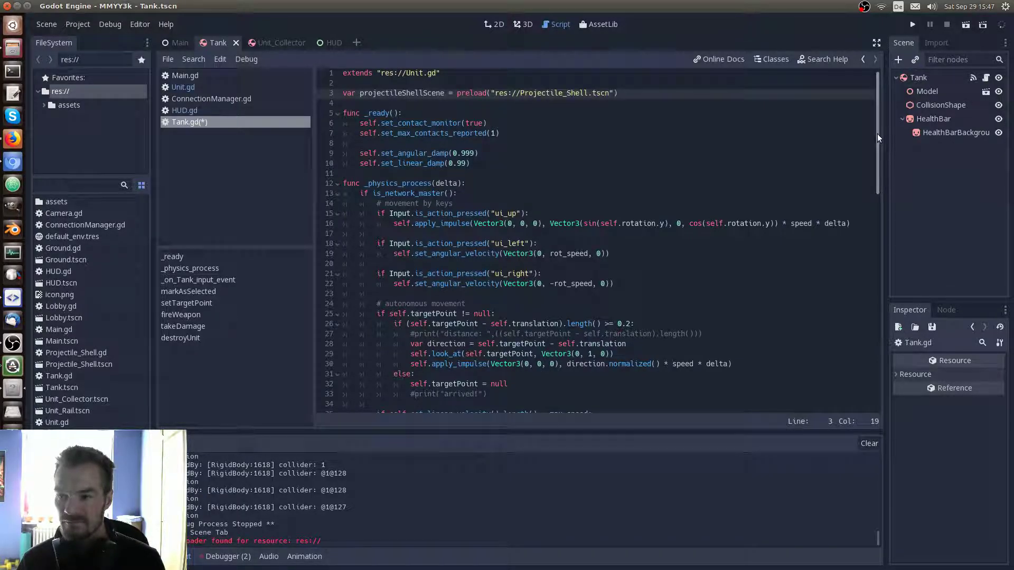
mouse_move(877, 136)
mouse_down()
mouse_move(873, 181)
mouse_move(872, 169)
mouse_up()
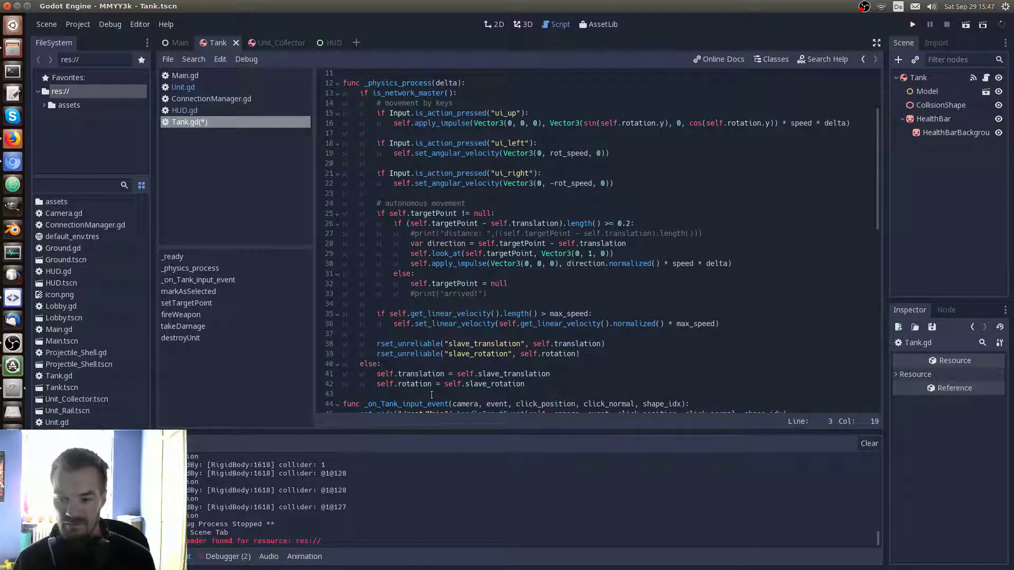
drag(432, 395, 342, 95)
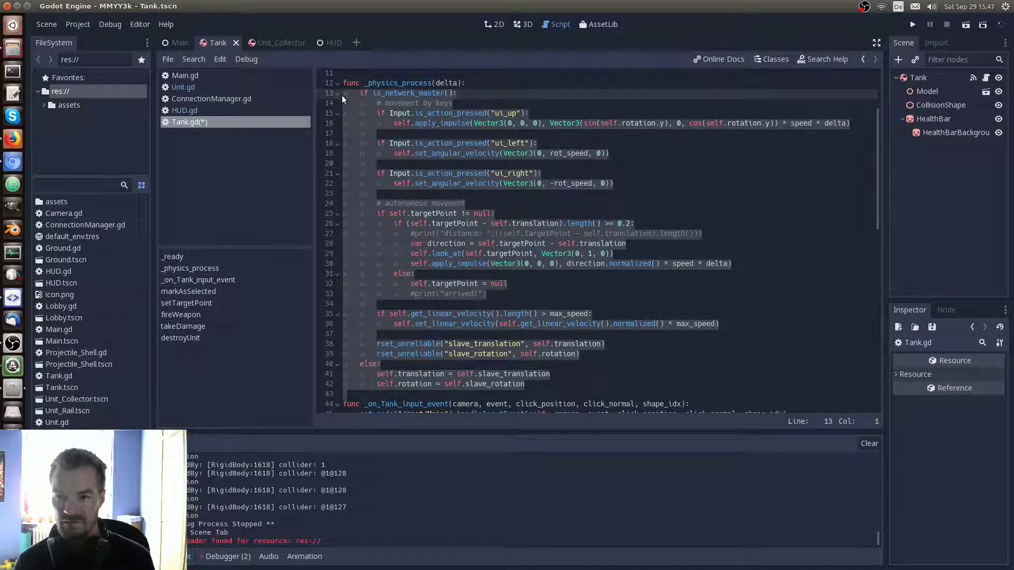
key(Delete)
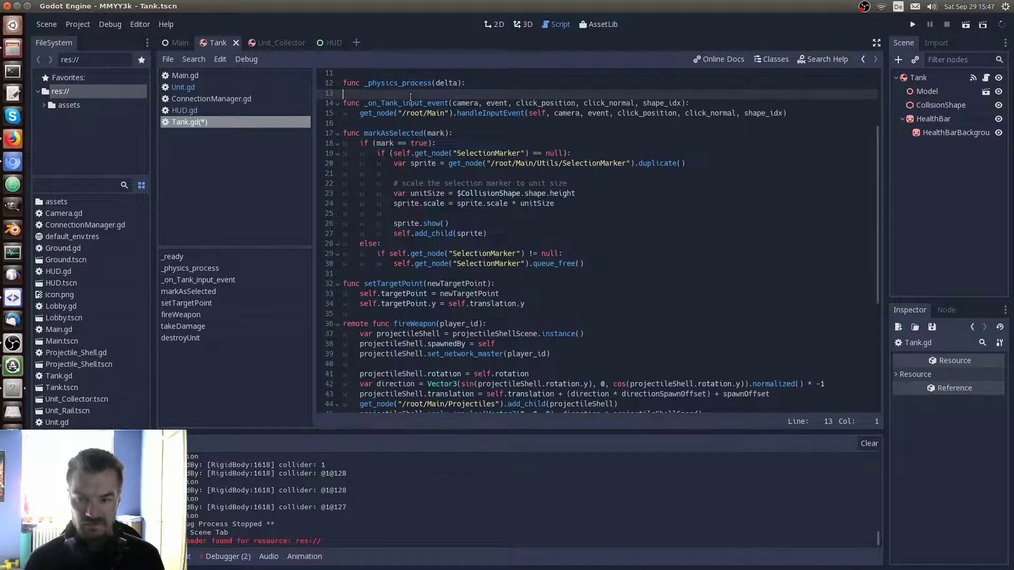
key(Tab)
text(ss)
key(Return)
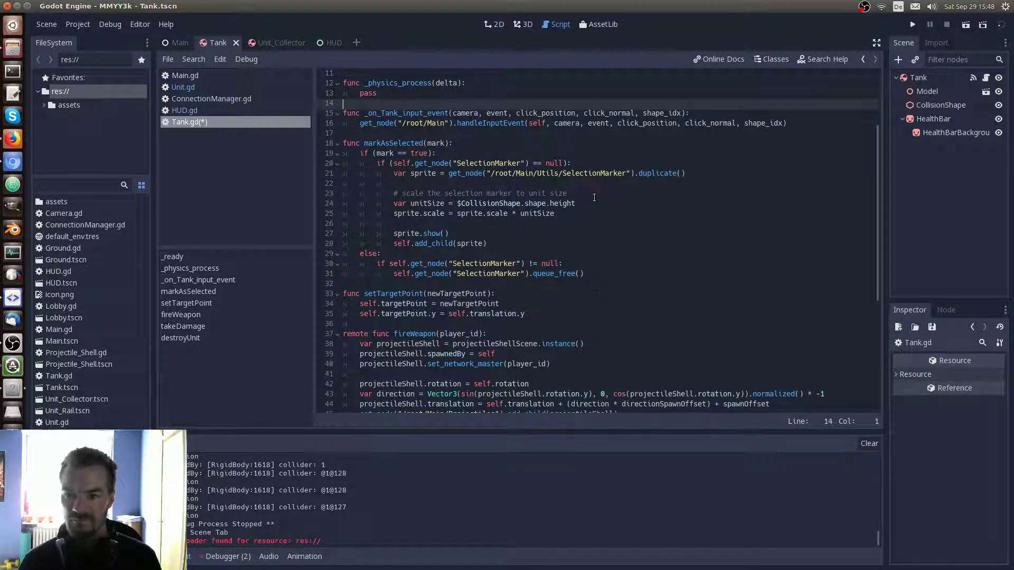
scroll(592, 201, down, 3)
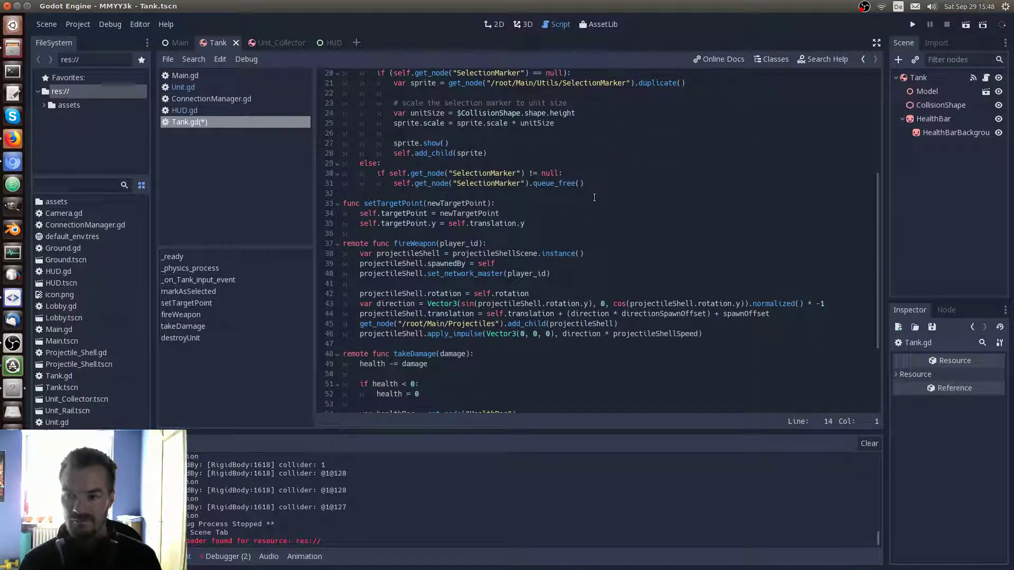
scroll(576, 212, up, 3)
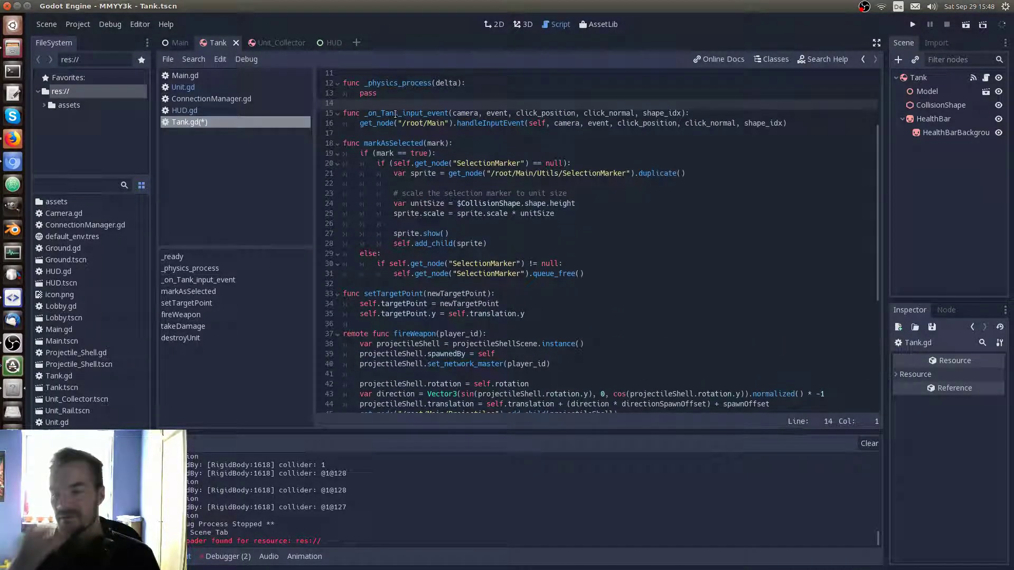
Delete the _on_Tank_input_event, markAsSelected, takeDamage and destroyUnit functions from Tank.gd
mouse_move(344, 284)
mouse_down()
mouse_move(380, 264)
mouse_move(320, 113)
mouse_up()
key(Delete)
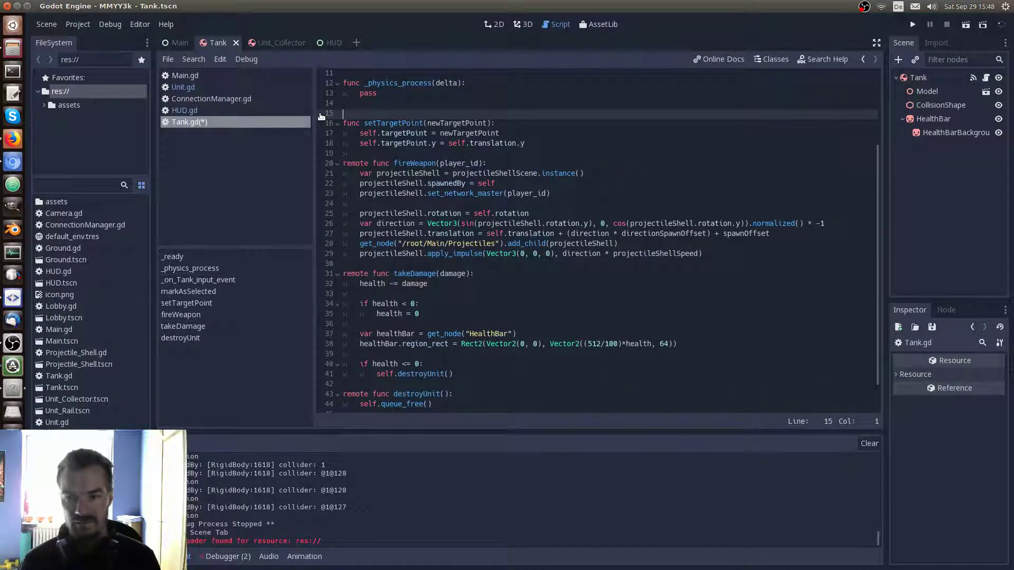
key(Delete)
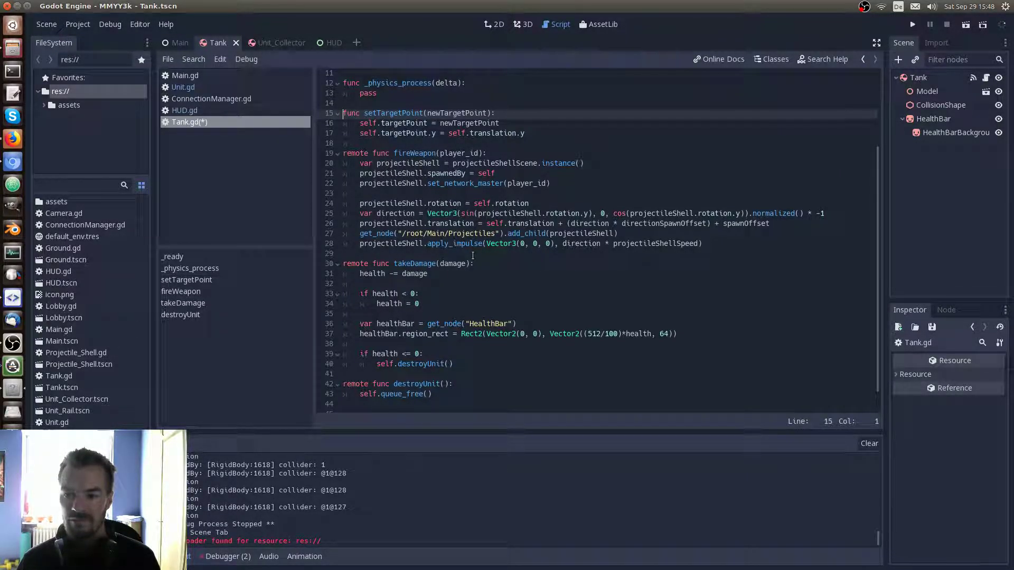
scroll(472, 255, down, 1)
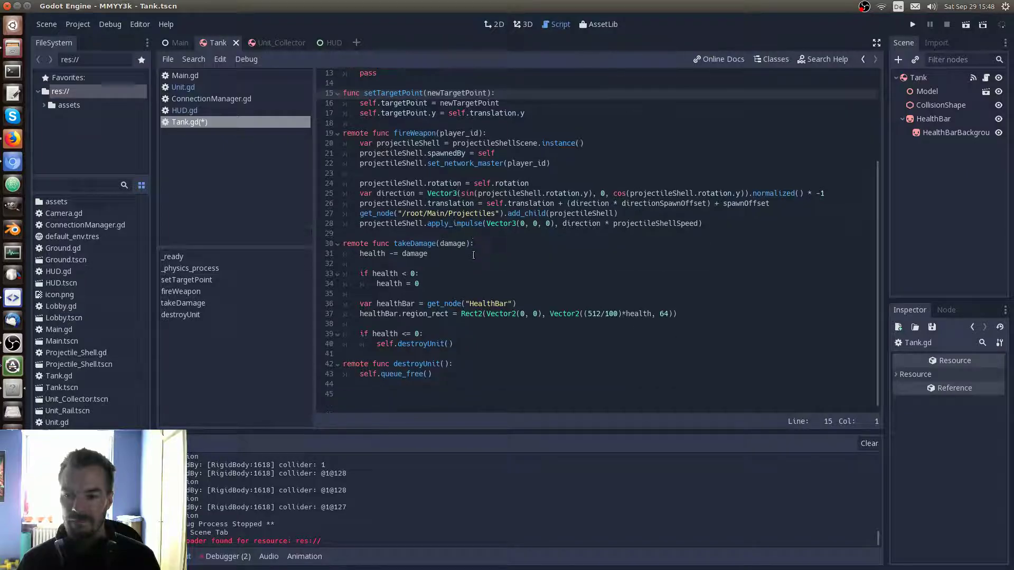
click(454, 353)
key(Down)
key(Down)
key(End)
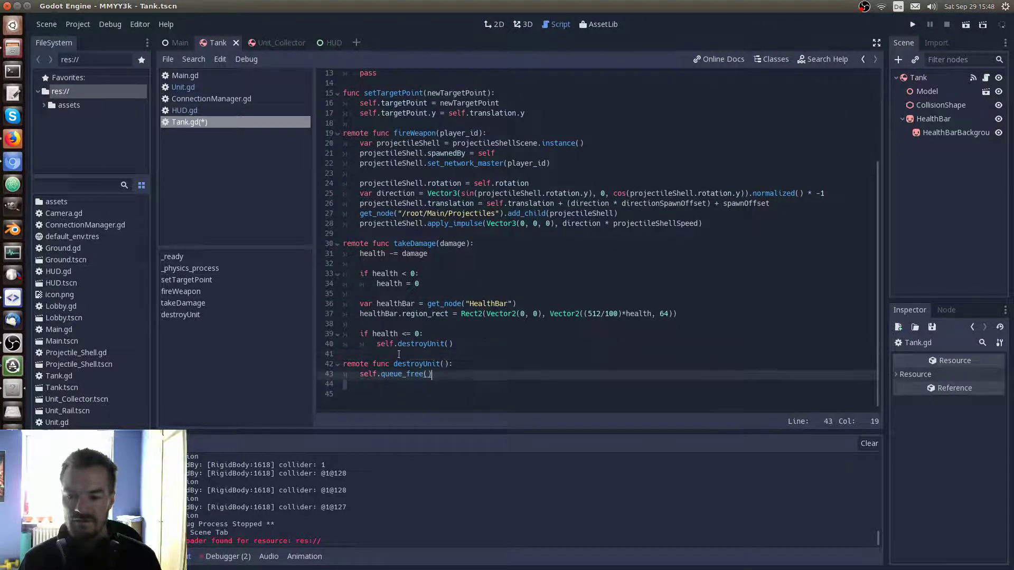
shift+click(328, 242)
key(BackSpace)
key(BackSpace)
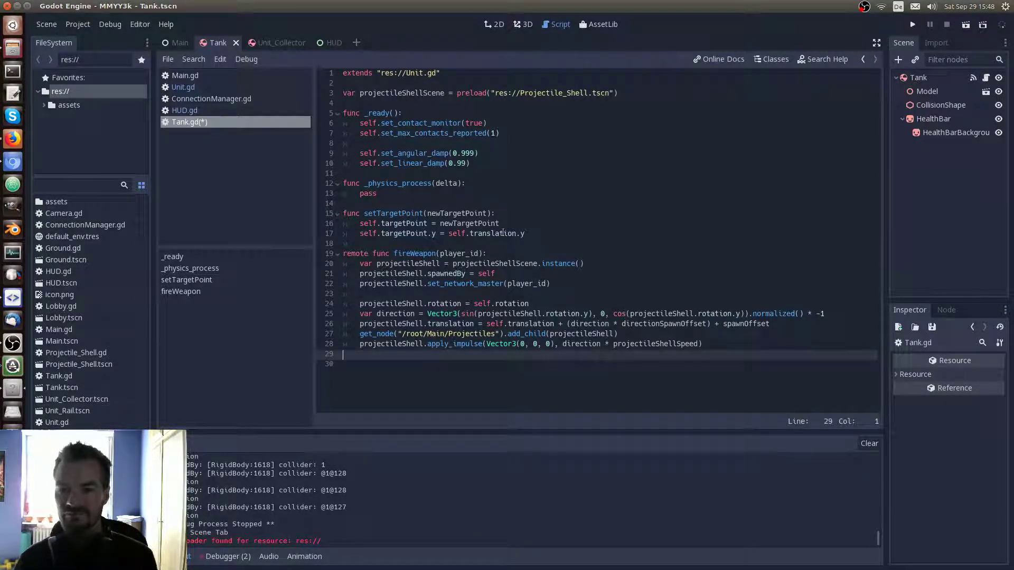
Remove the setTargetPoint function and save Tank.gd
click(513, 256)
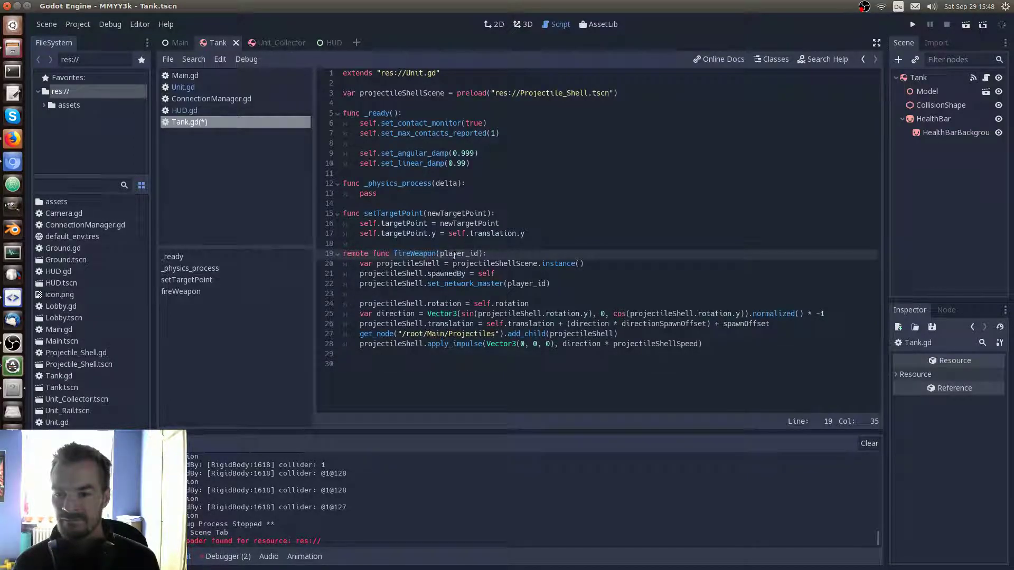
click(380, 240)
drag(380, 239, 311, 216)
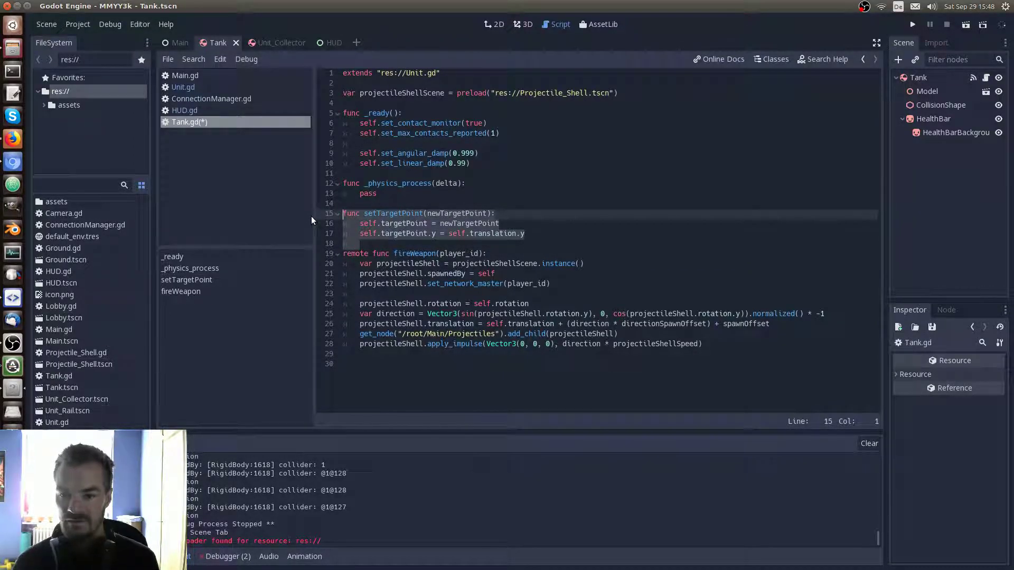
key(BackSpace)
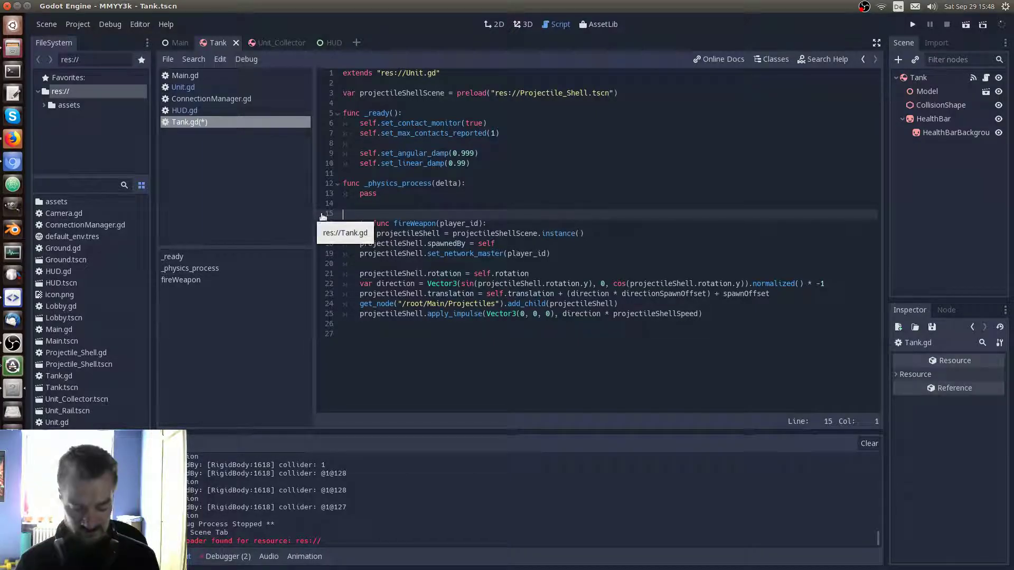
click(495, 223)
key(ctrl+s)
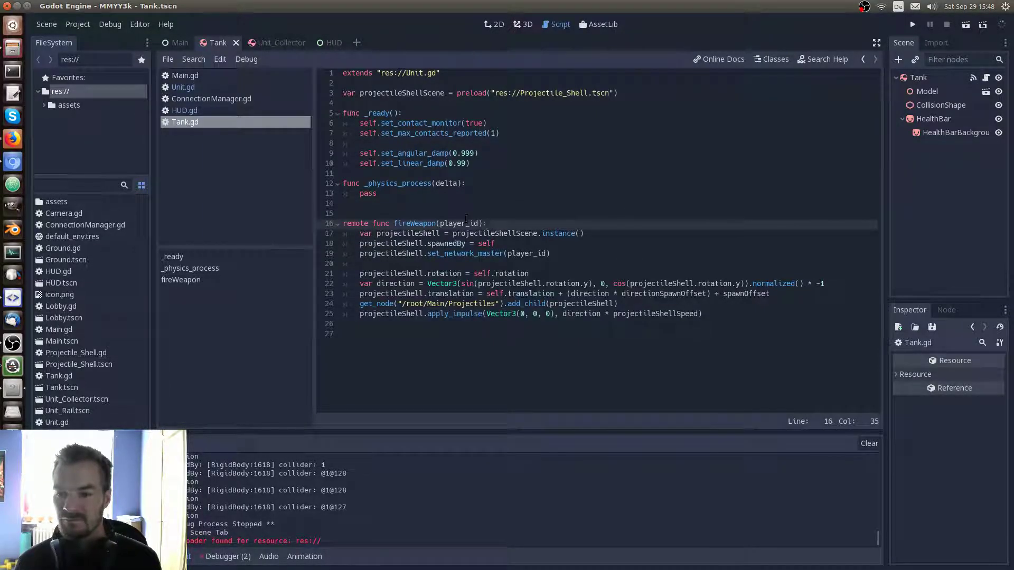
click(469, 213)
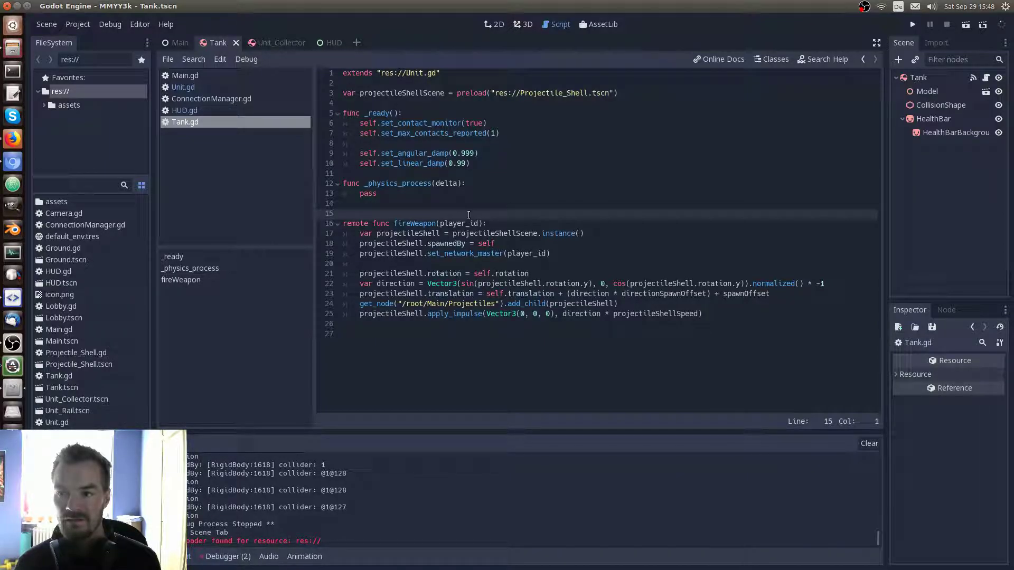
Save the trimmed script as Unit_Tank.gd
right_click(183, 122)
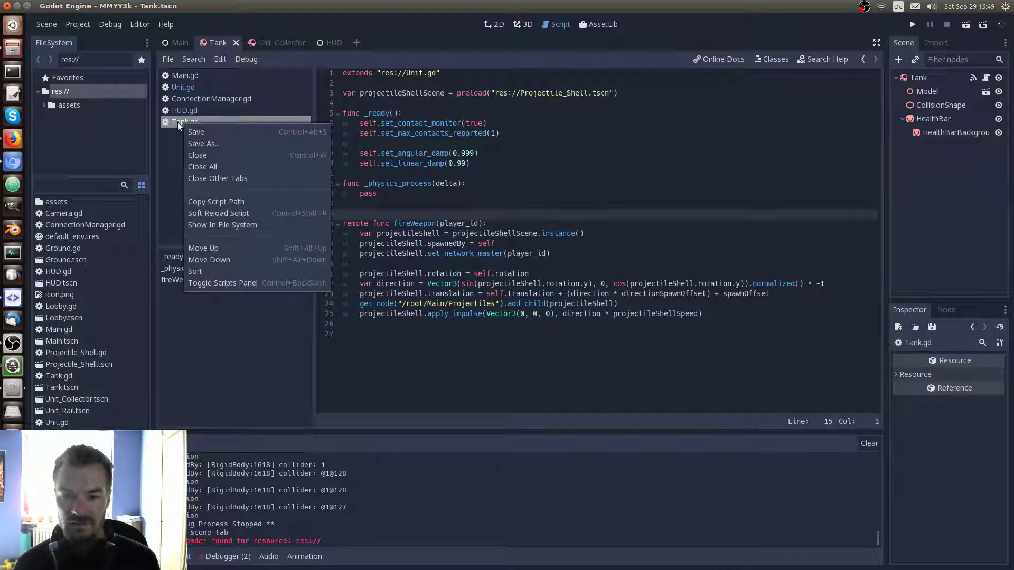
click(177, 122)
click(169, 61)
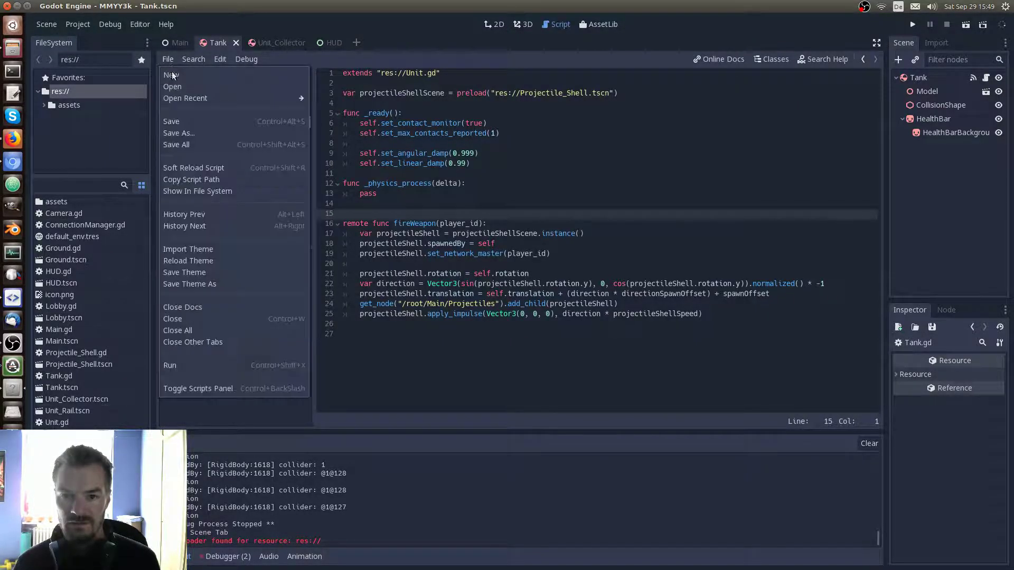
click(192, 132)
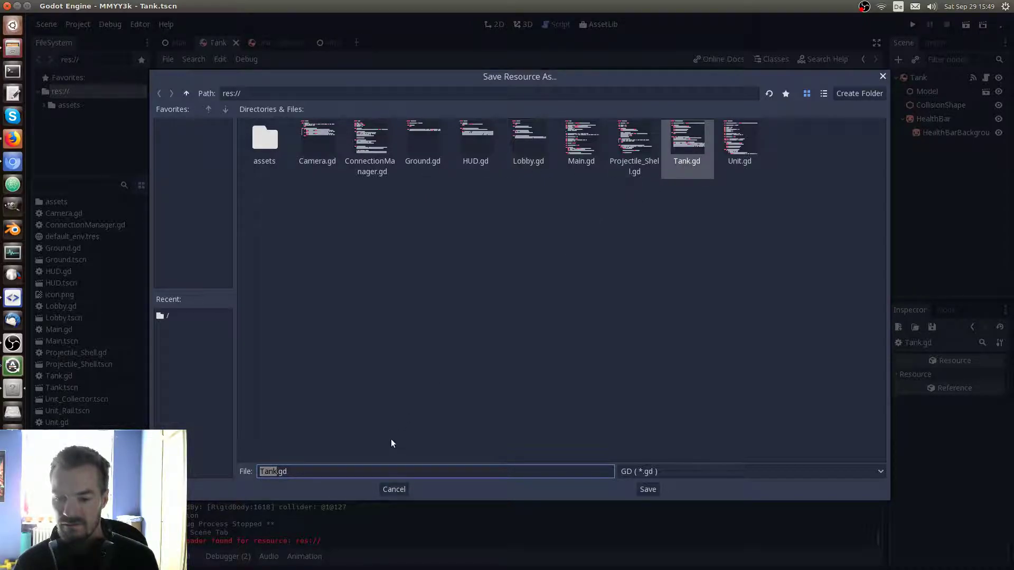
key(Home)
text(Unit)
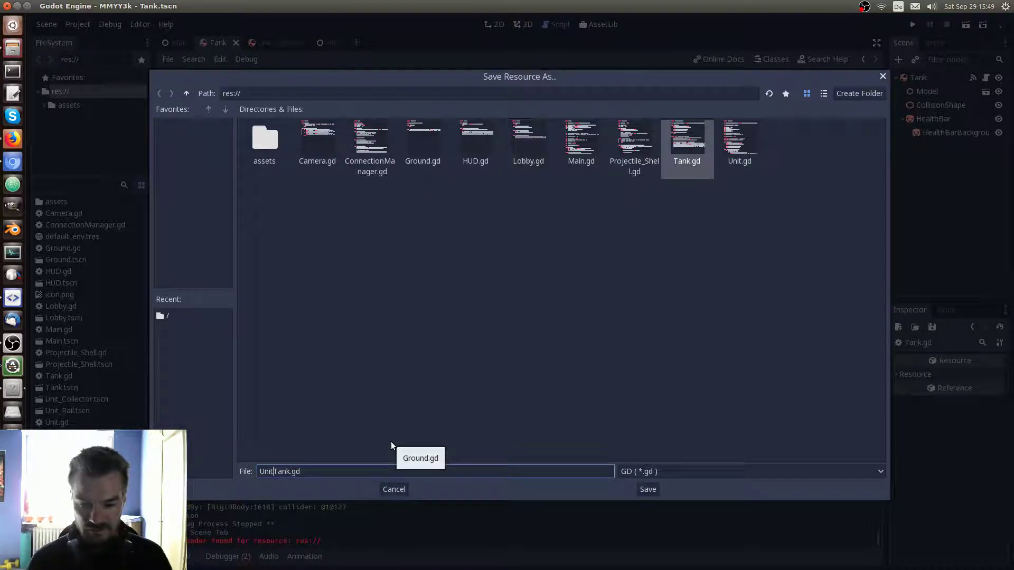
text(_)
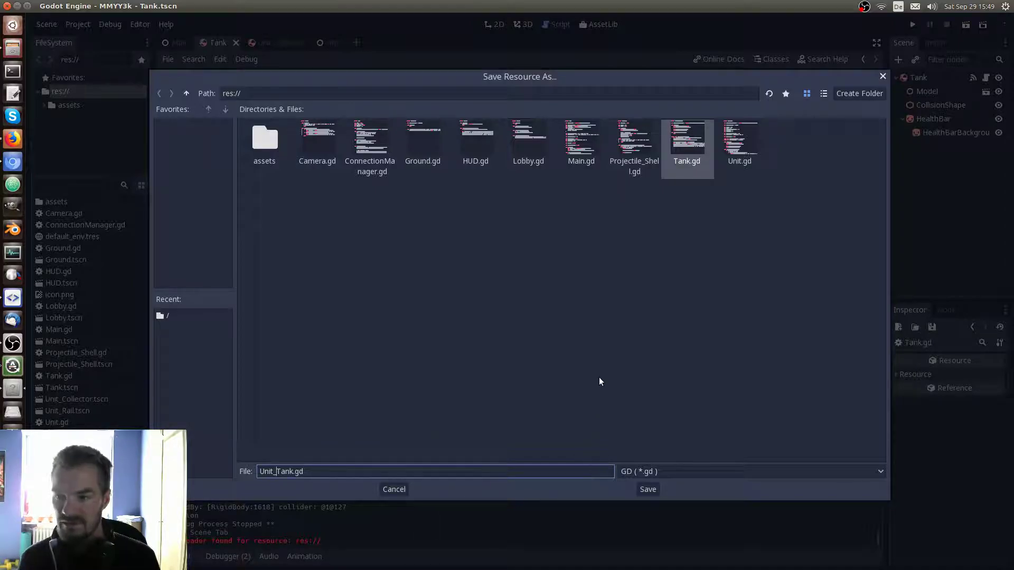
click(648, 489)
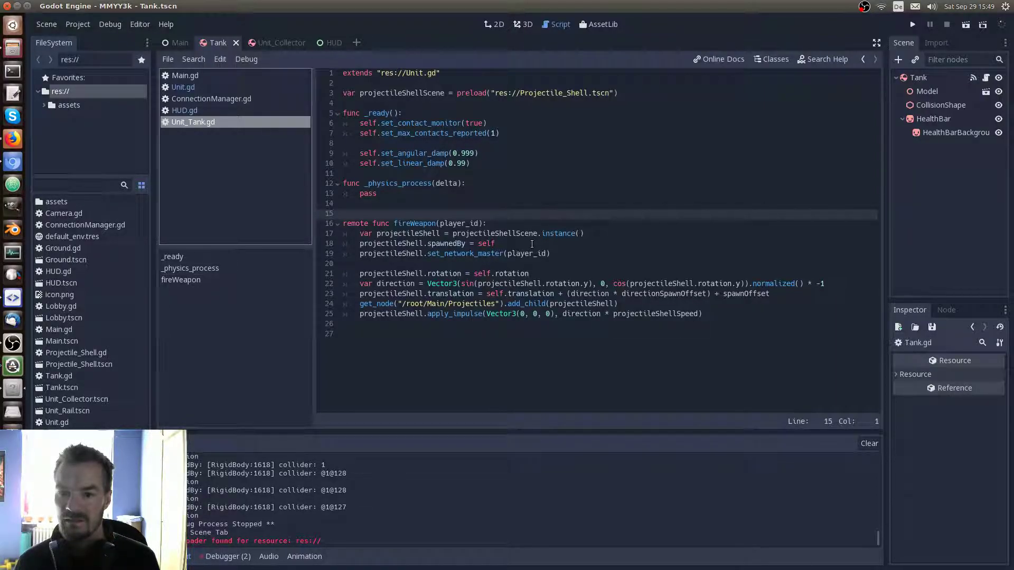
Save another copy as Unit_Plasma.gd, keeping it open in the editor
click(168, 58)
click(213, 134)
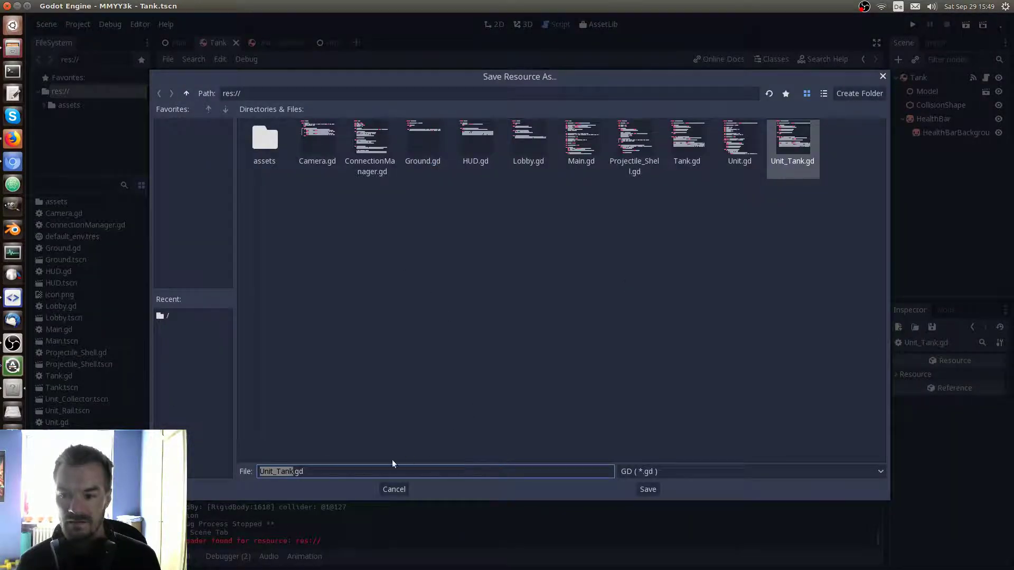
click(273, 471)
shift+click(296, 471)
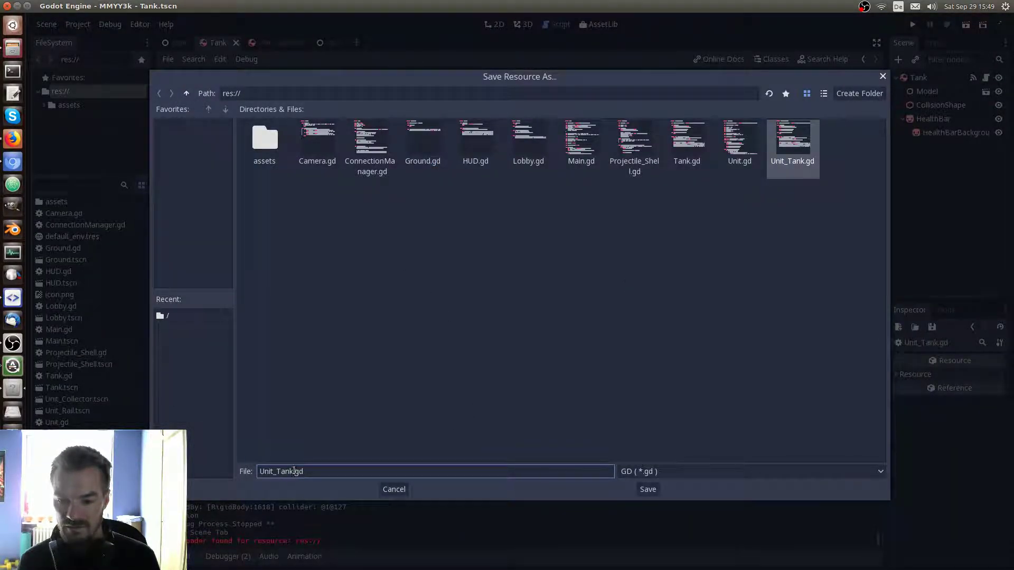
mouse_move(290, 472)
mouse_down()
mouse_move(272, 472)
mouse_move(294, 471)
mouse_up()
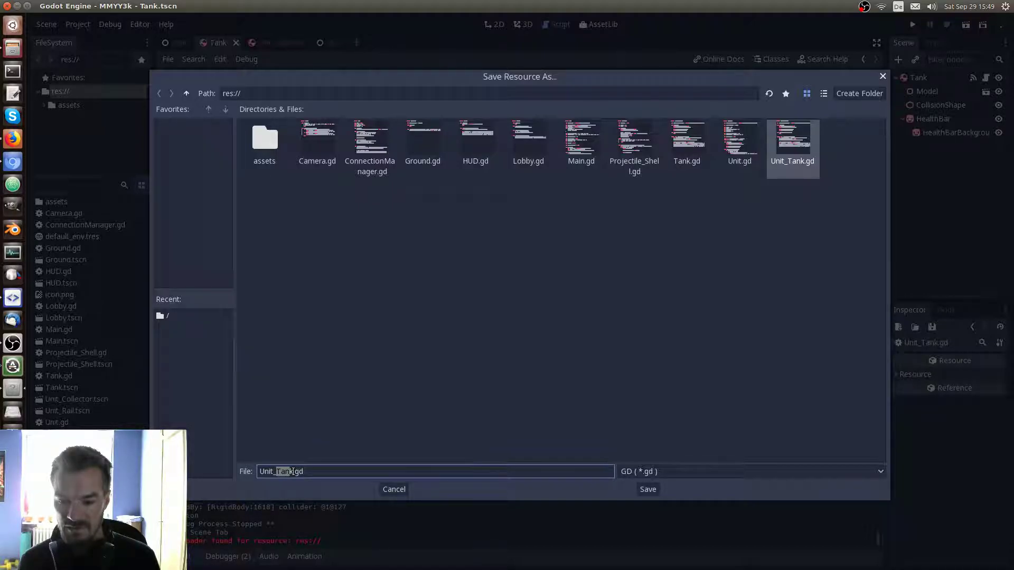
text(Plas)
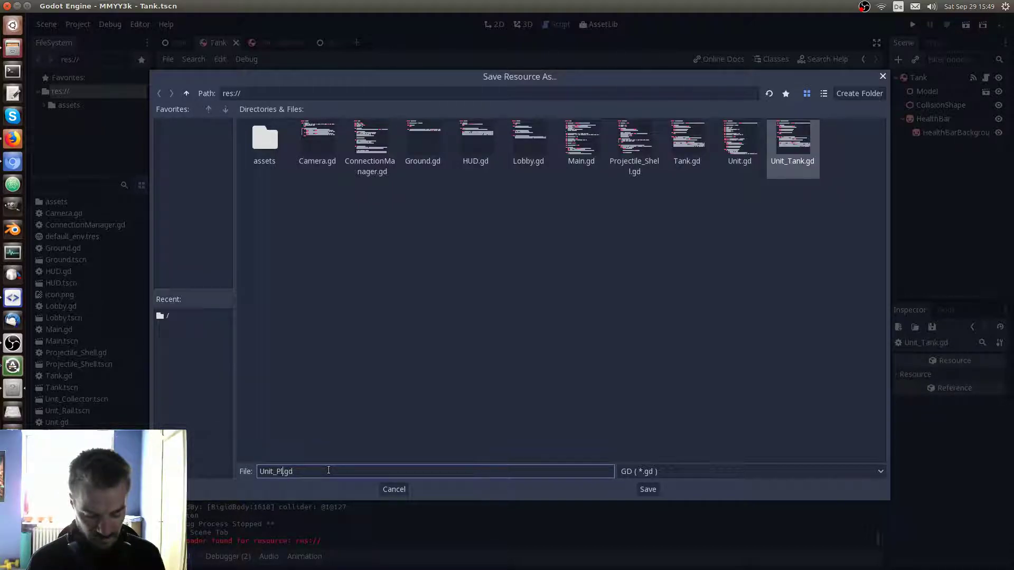
text(ma)
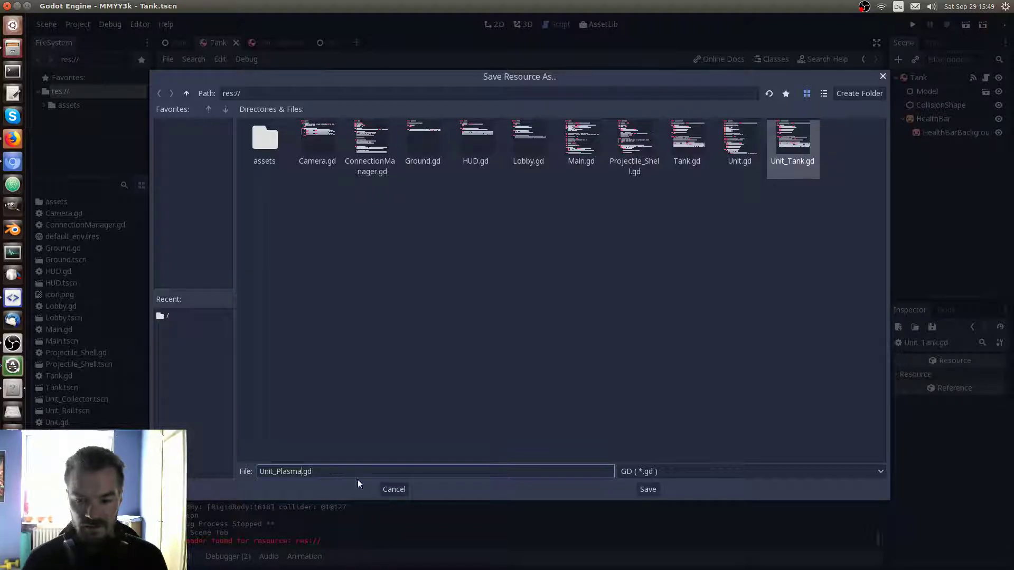
click(645, 491)
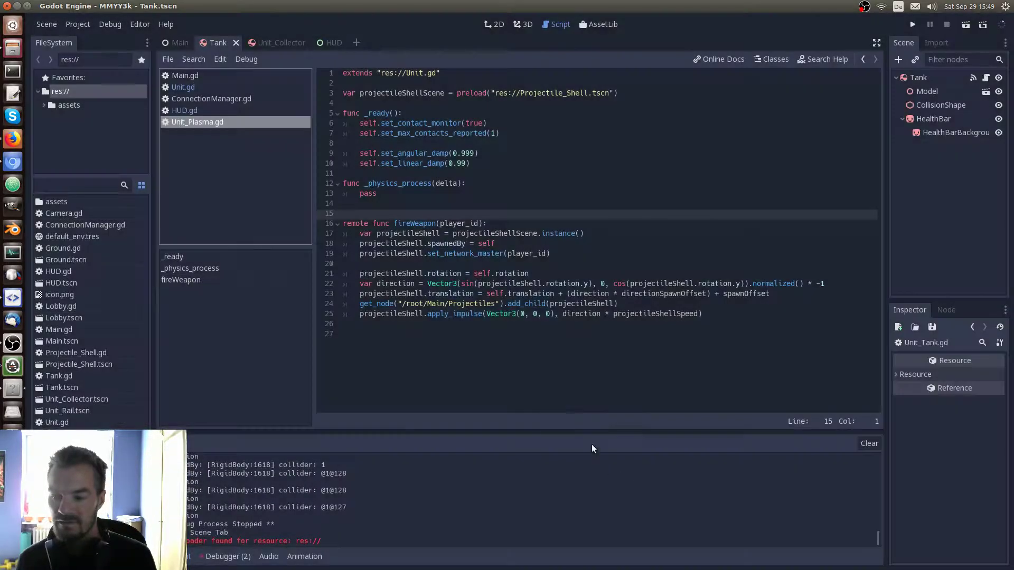
click(554, 267)
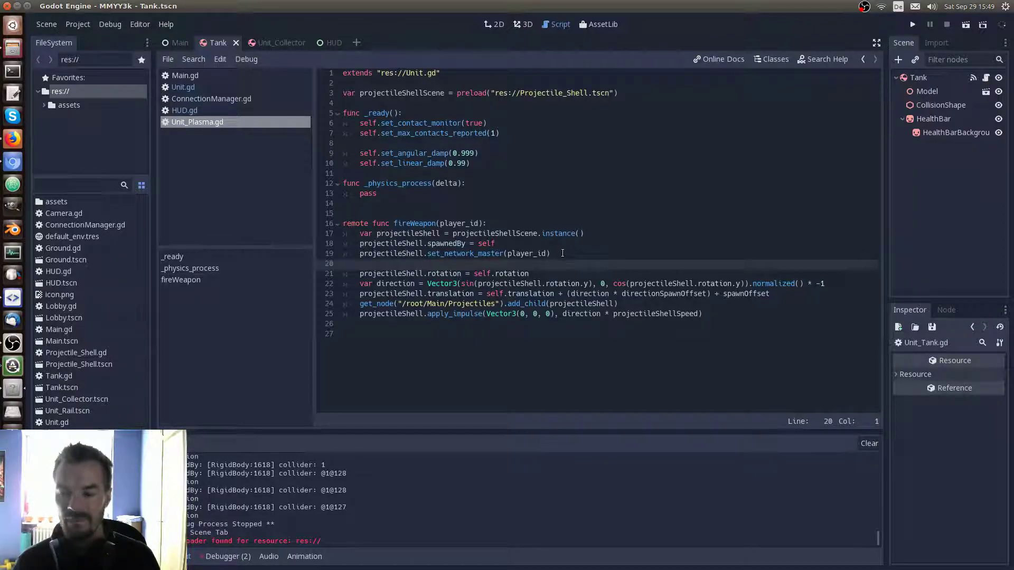
click(562, 255)
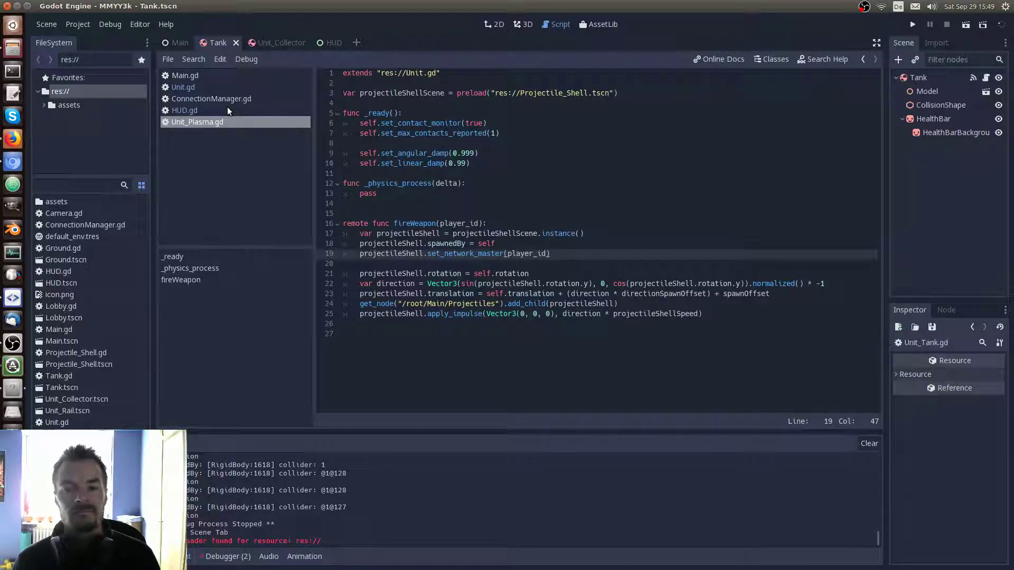
In Nautilus's godot-project folder, delete Tank.gd and Unit_Tank.gd, then return to Godot
key(alt+Tab)
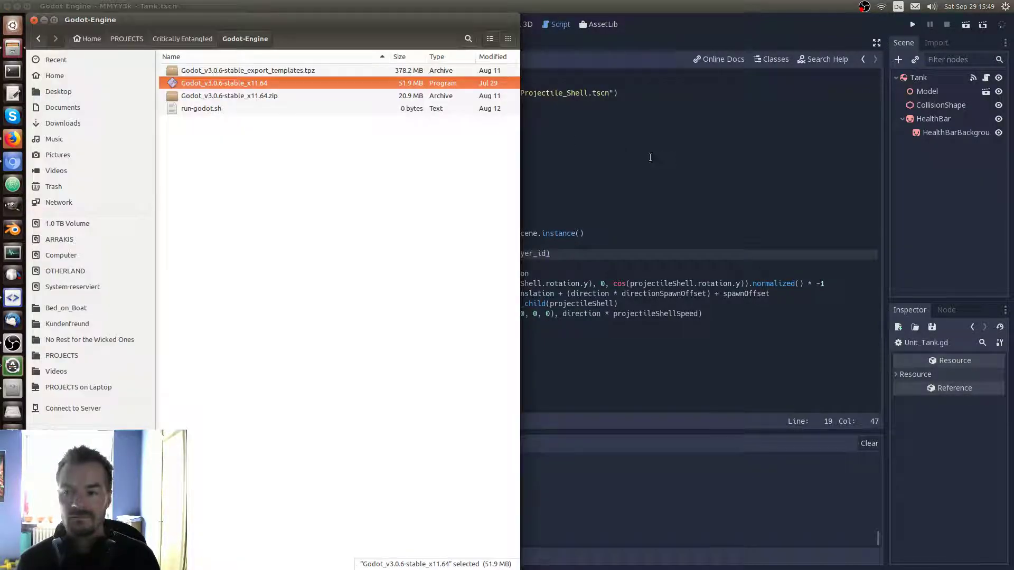
click(184, 39)
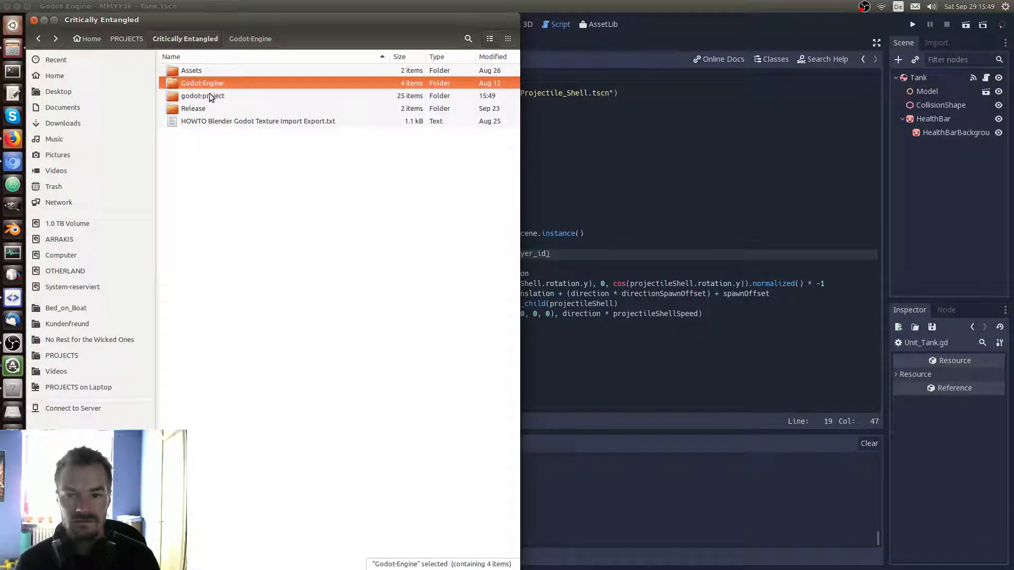
double_click(209, 97)
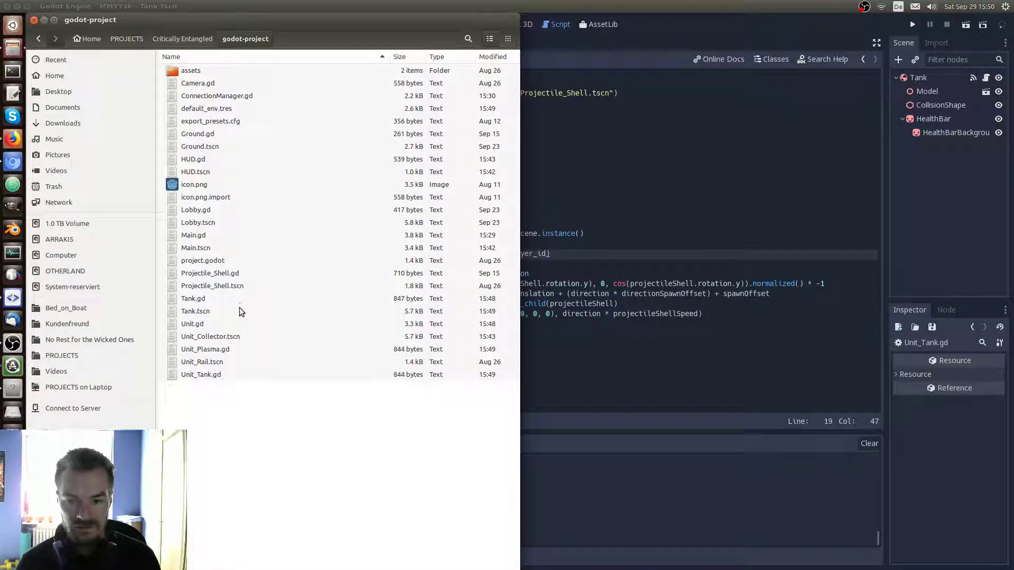
click(215, 378)
ctrl+click(213, 300)
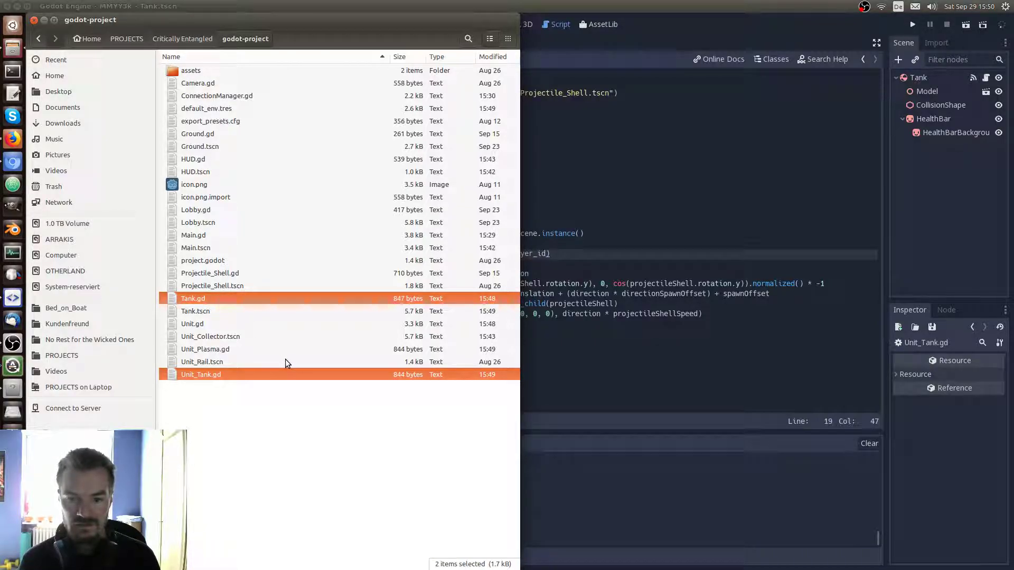
key(Delete)
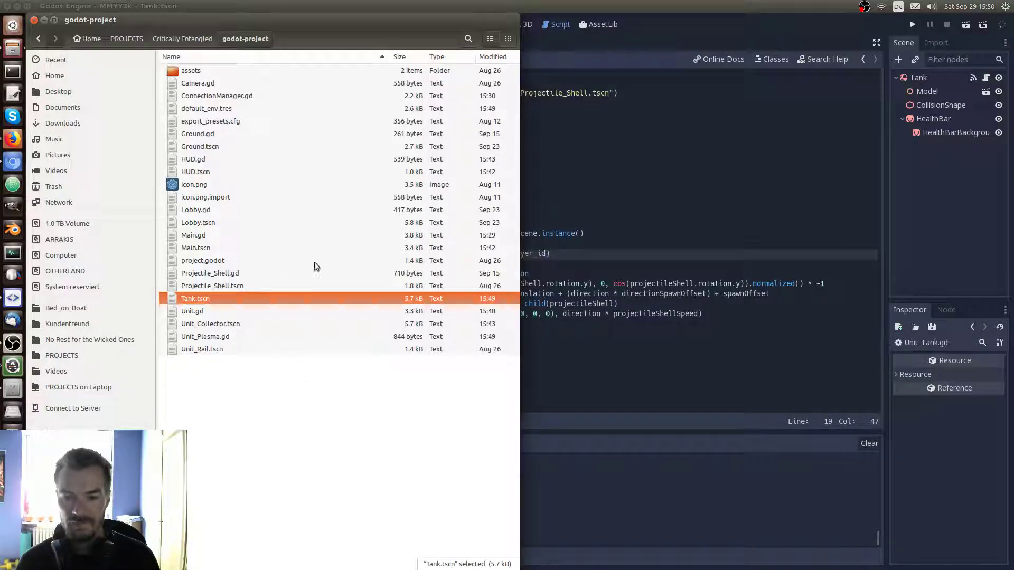
key(alt+Tab)
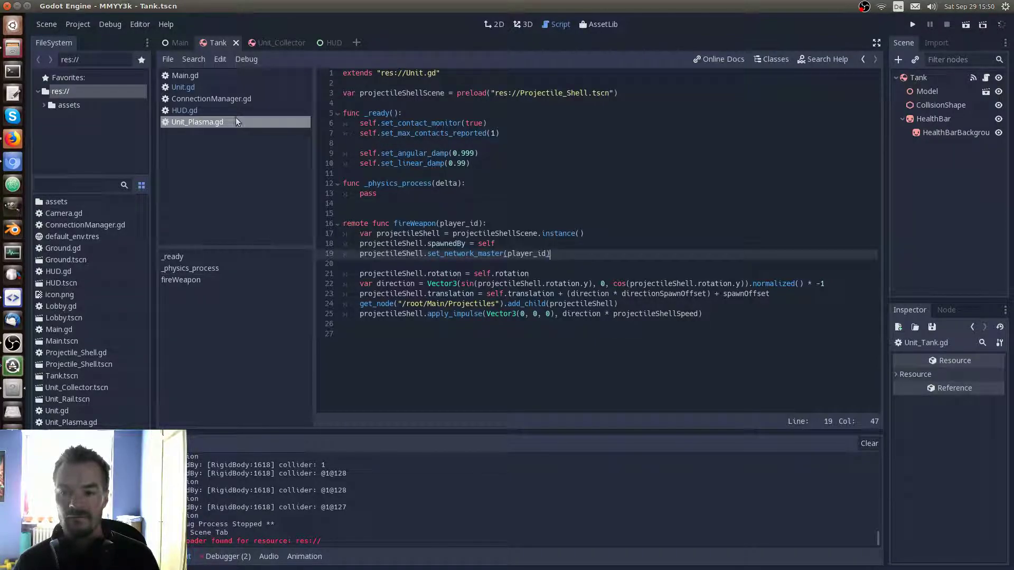
Delete the projectileShellScene preload line from Unit.gd
click(192, 88)
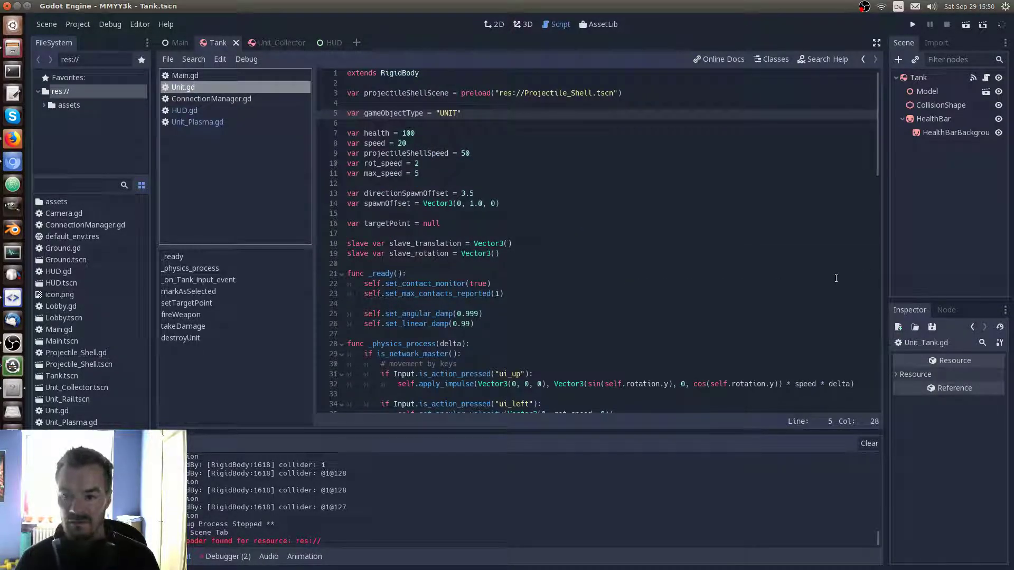
click(820, 232)
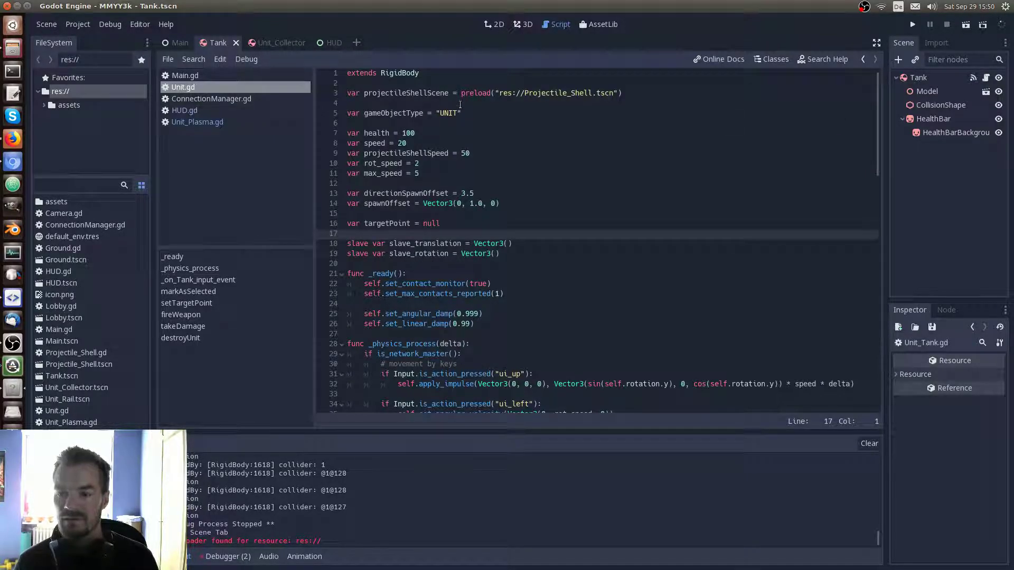
click(341, 93)
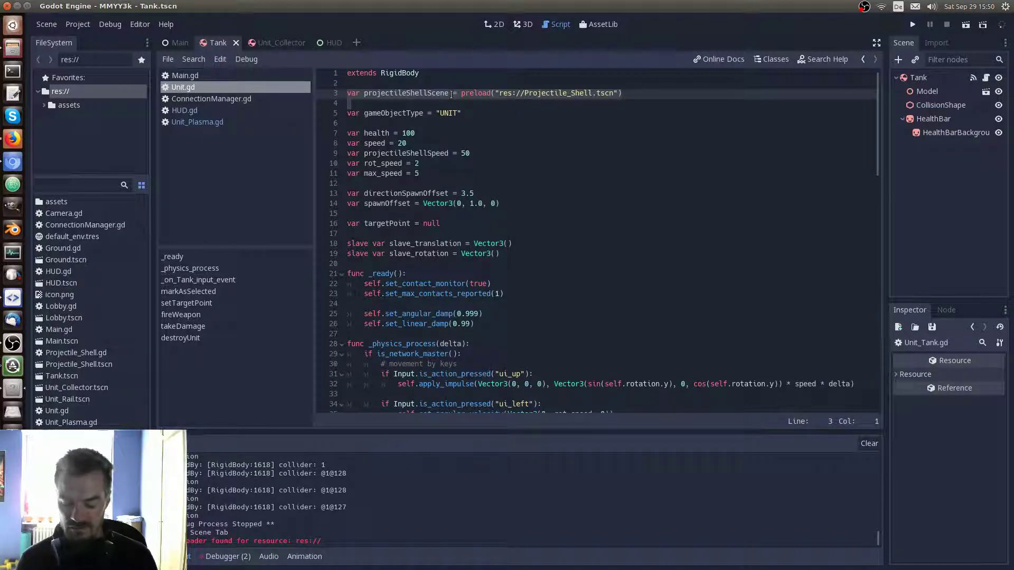
key(ctrl+x)
key(BackSpace)
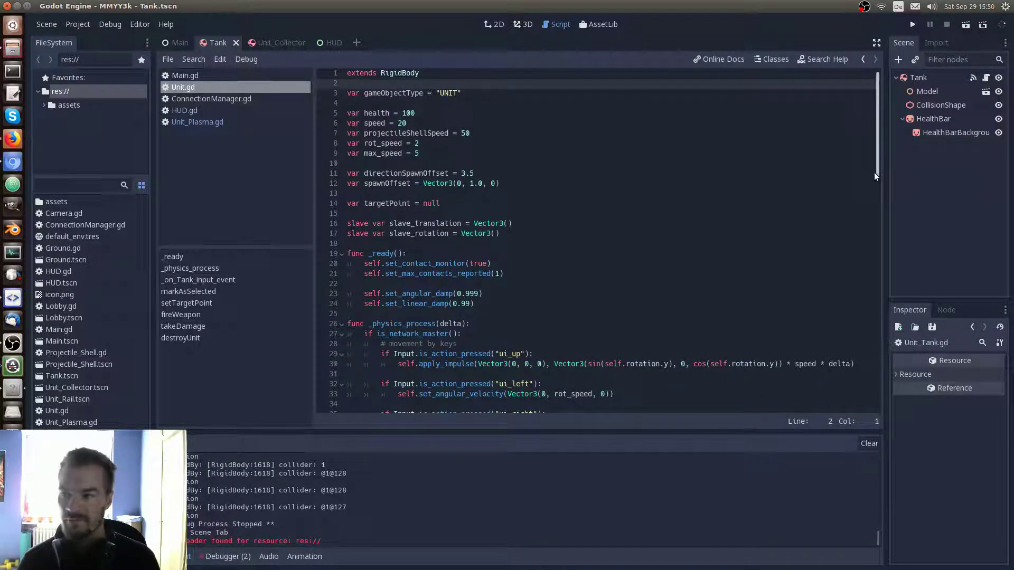
Replace Unit.gd's fireWeapon body with pass, save, and open Unit_Plasma.gd
drag(876, 164, 857, 414)
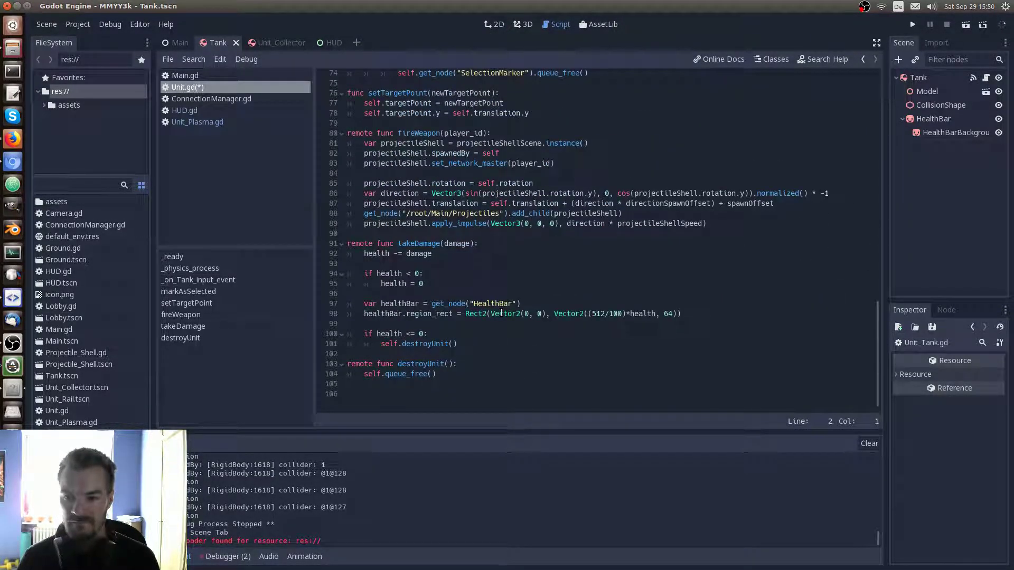
drag(364, 144, 748, 224)
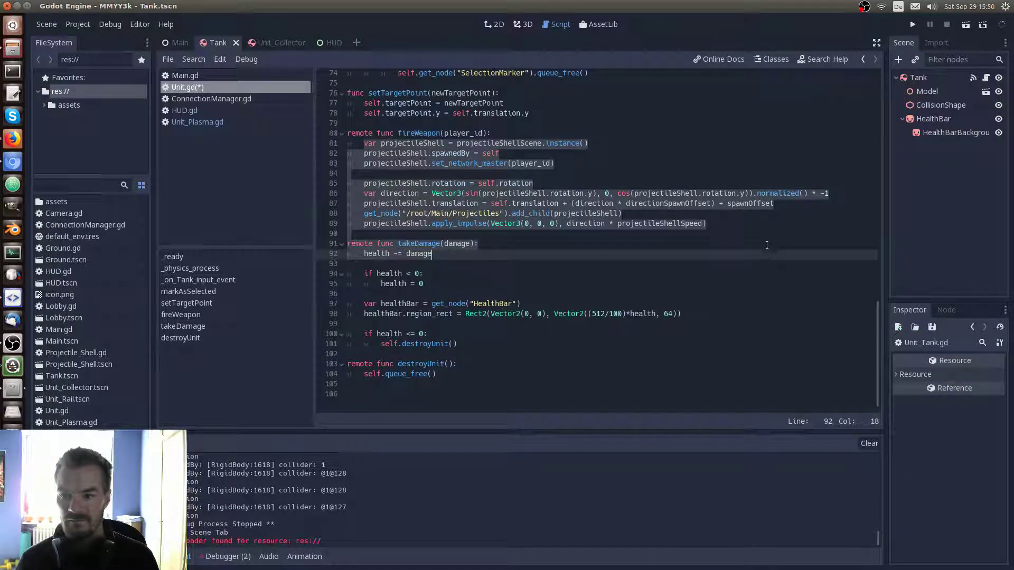
text(pass)
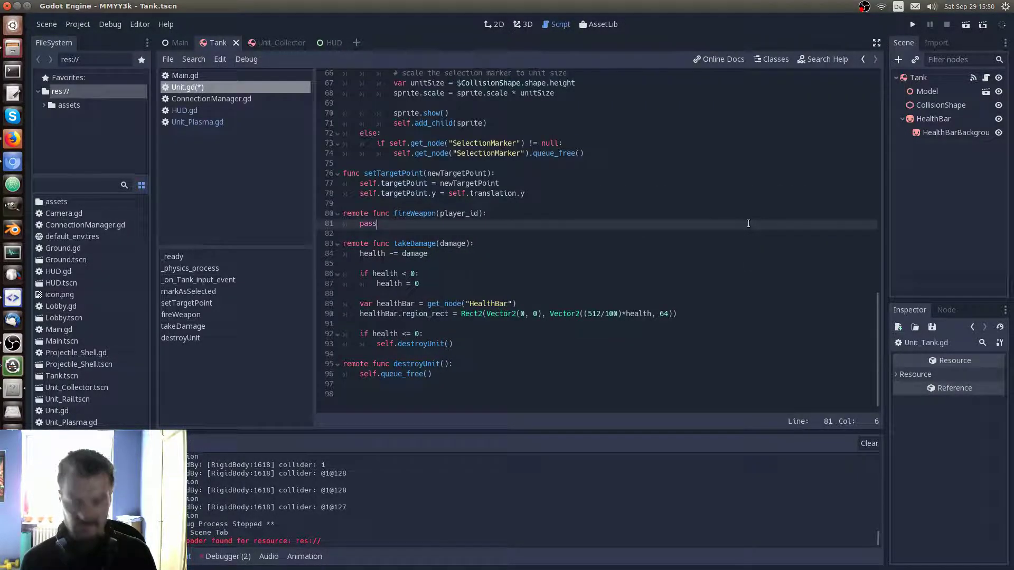
key(Up)
key(End)
key(ctrl+s)
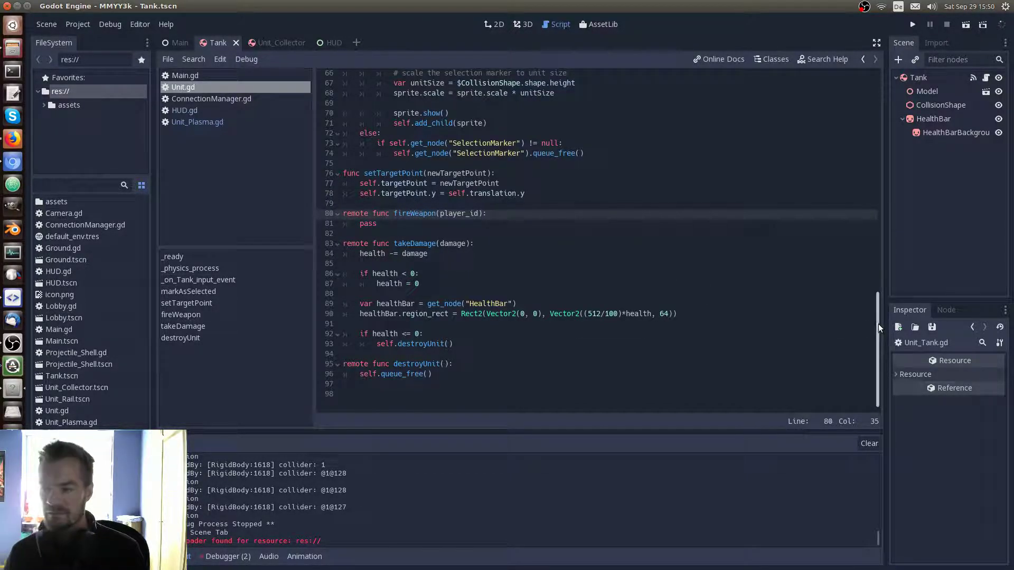
mouse_move(878, 324)
mouse_down()
mouse_move(870, 251)
mouse_move(837, 322)
mouse_up()
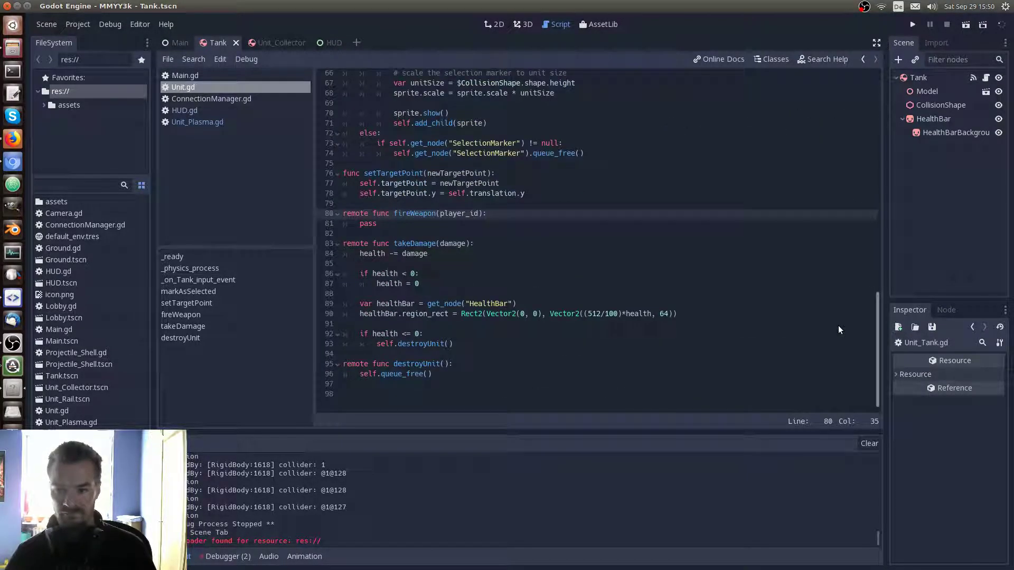
click(198, 122)
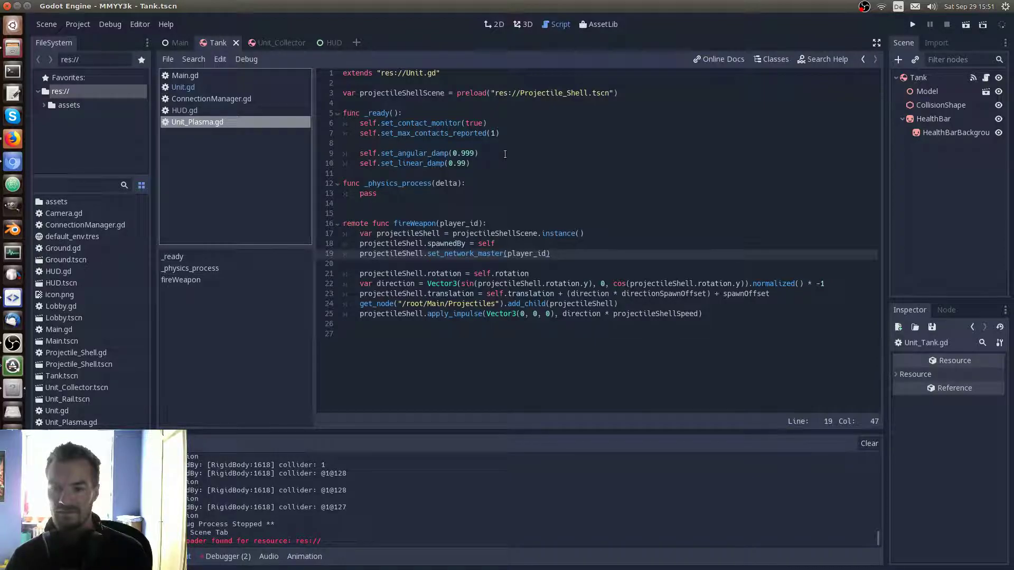
Review Unit_Plasma.gd's extends line and _ready damping and contact-monitor lines, then return to Unit.gd
click(479, 154)
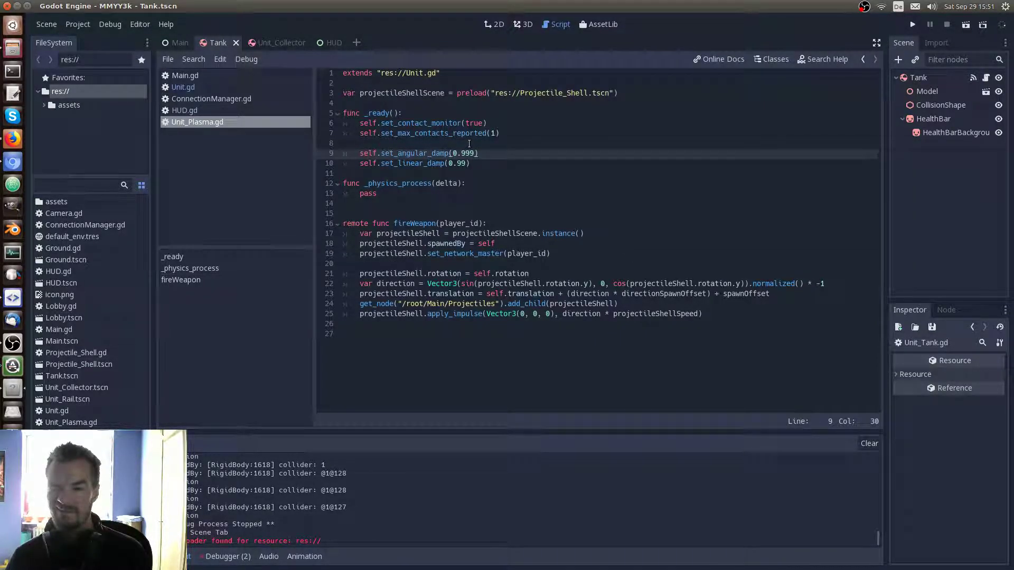
drag(344, 143, 342, 123)
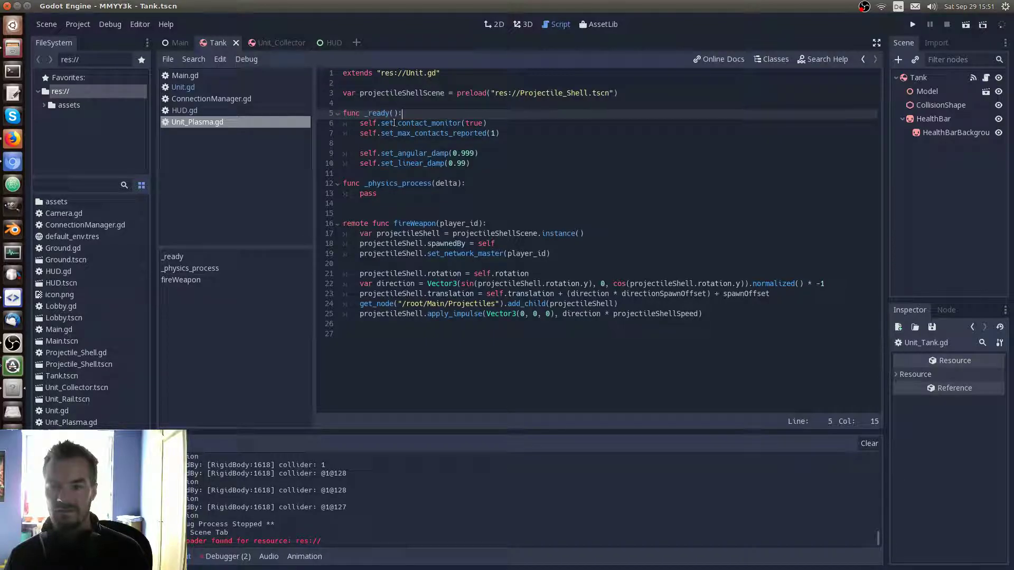
click(394, 74)
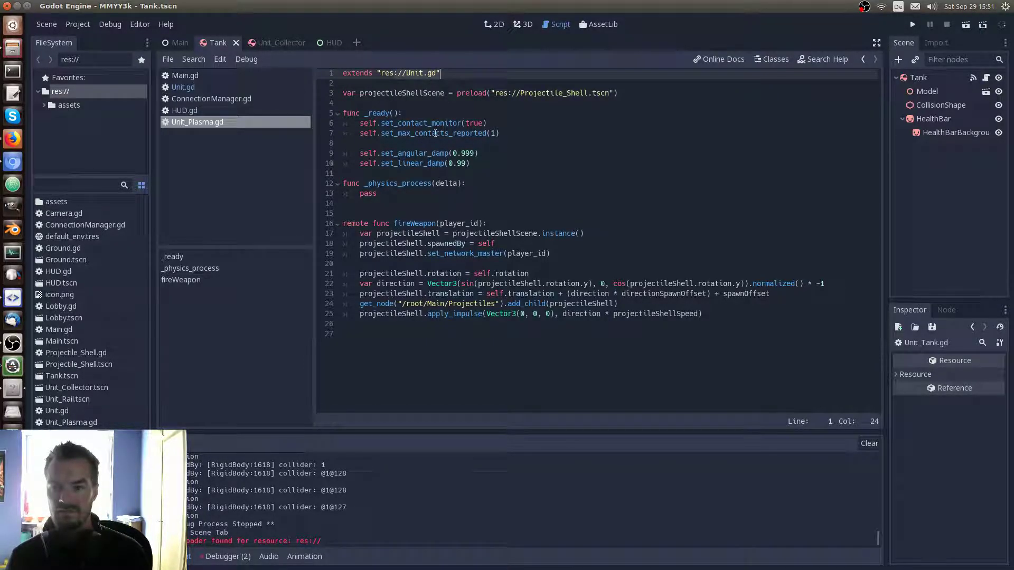
click(438, 113)
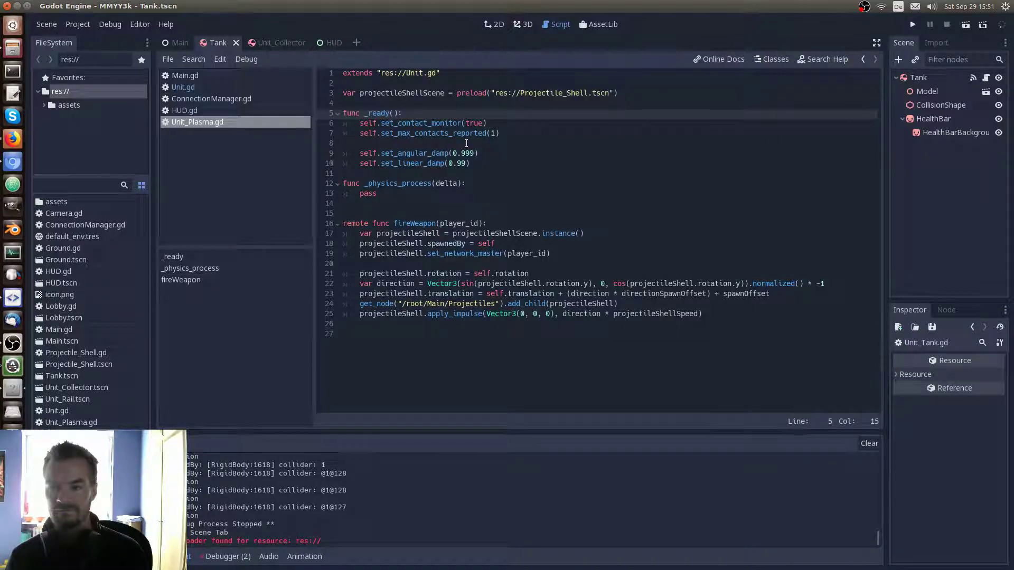
click(204, 87)
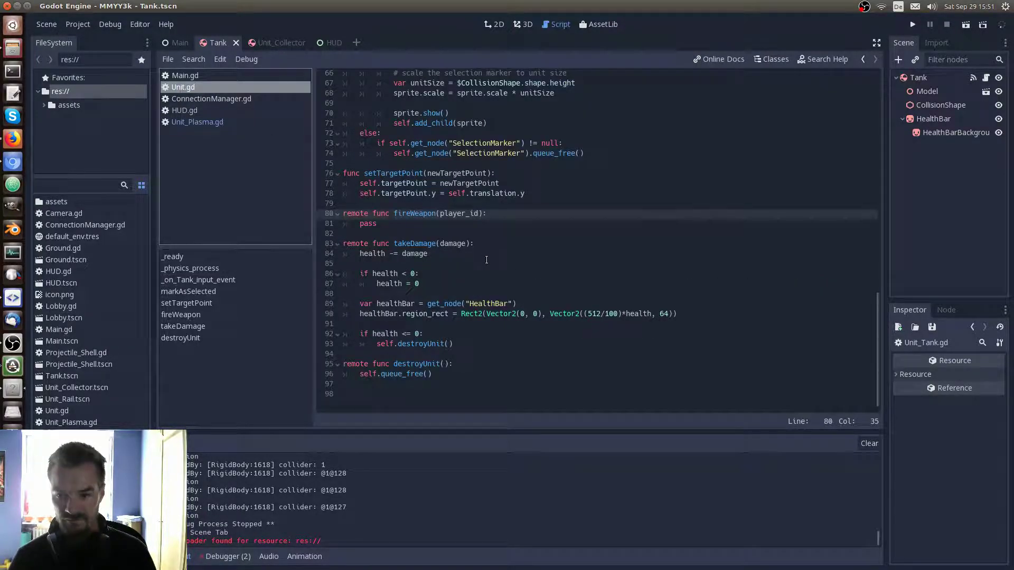
Add print("parent") as the first line of Unit.gd's _ready
scroll(487, 259, up, 6)
scroll(486, 260, up, 2)
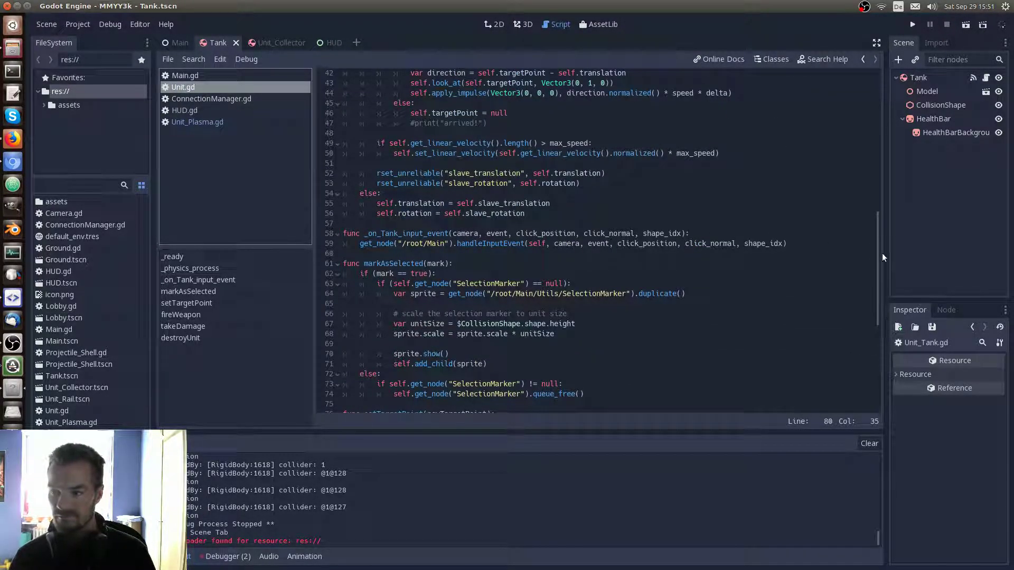
drag(879, 255, 890, 116)
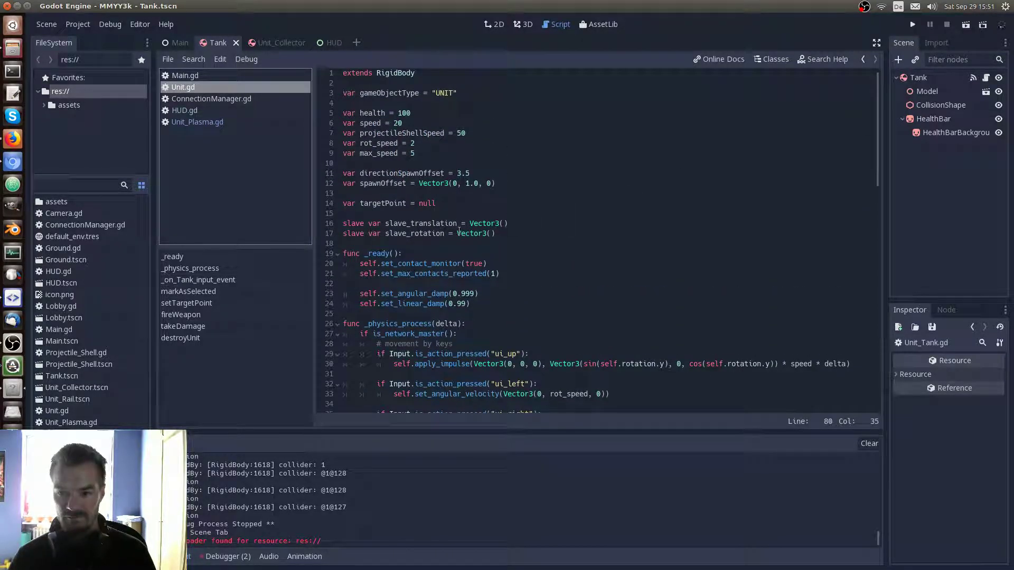
click(429, 254)
key(Return)
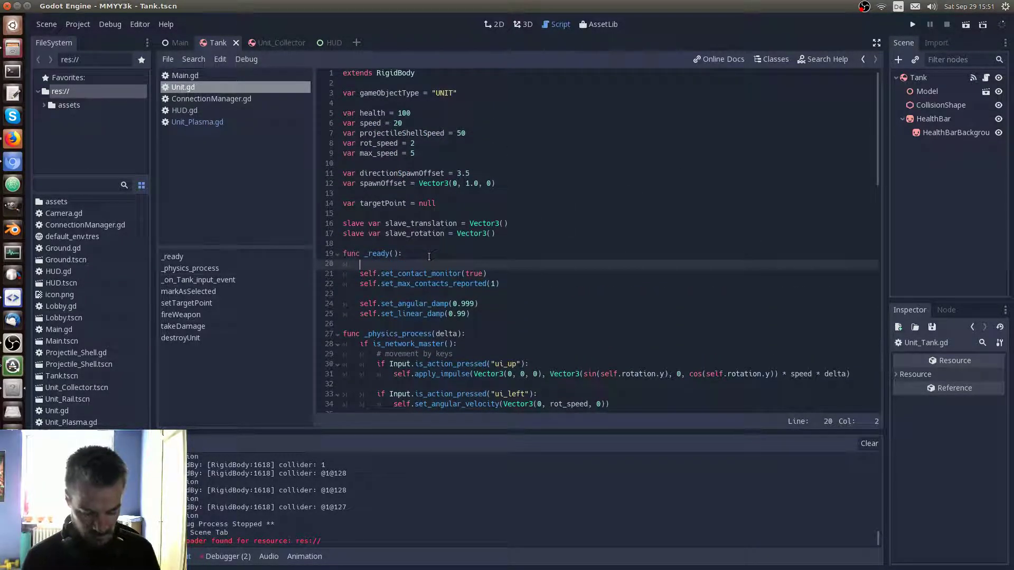
text(print()
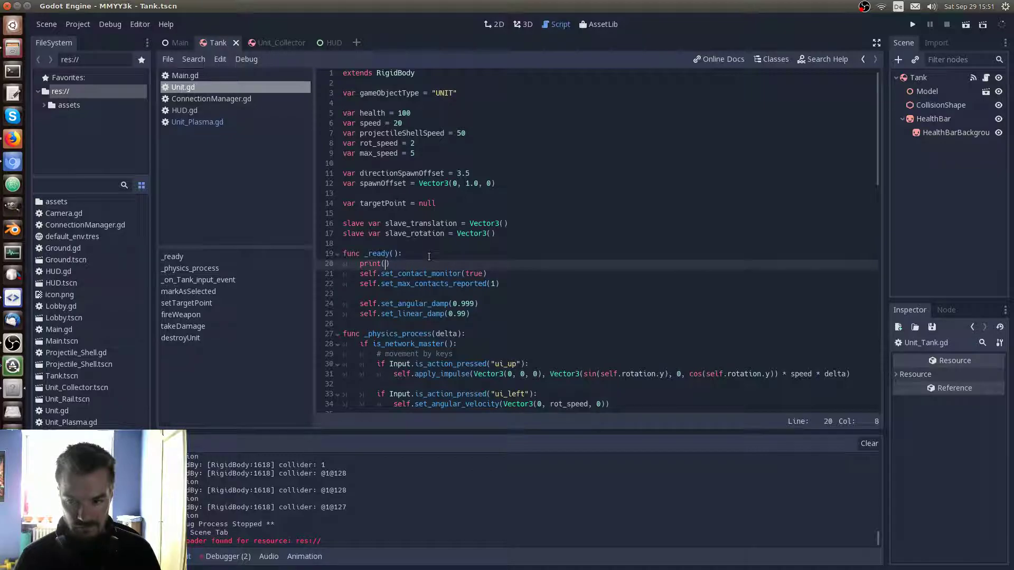
text("par)
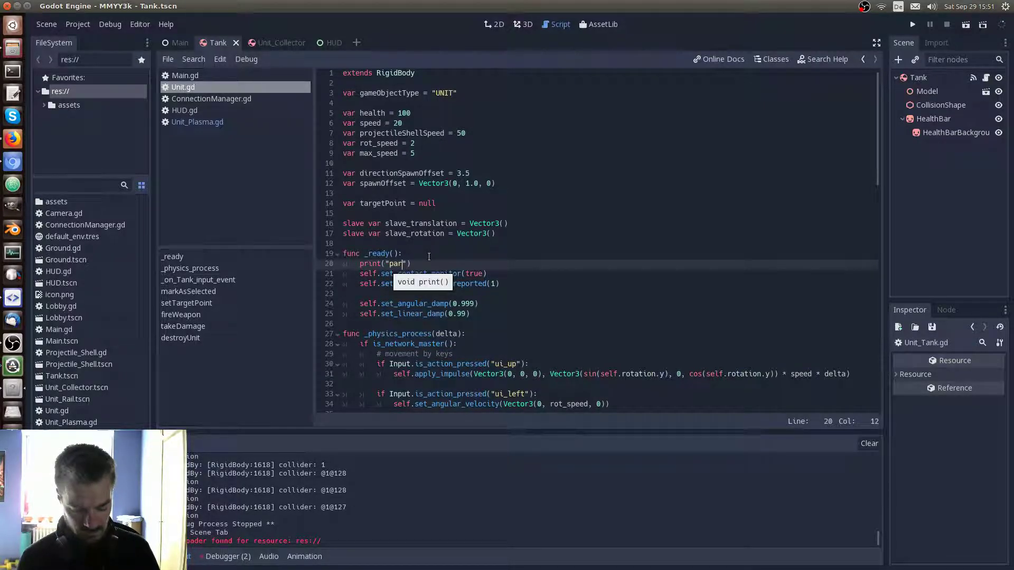
text(ent"))
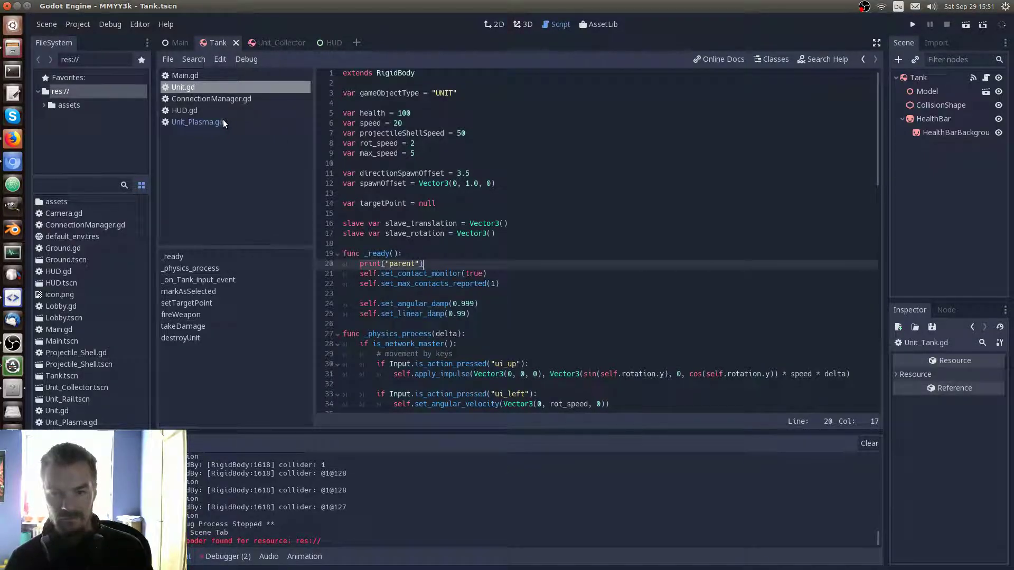
Add print("inherited") to Unit_Plasma.gd's _ready and save the script
click(197, 122)
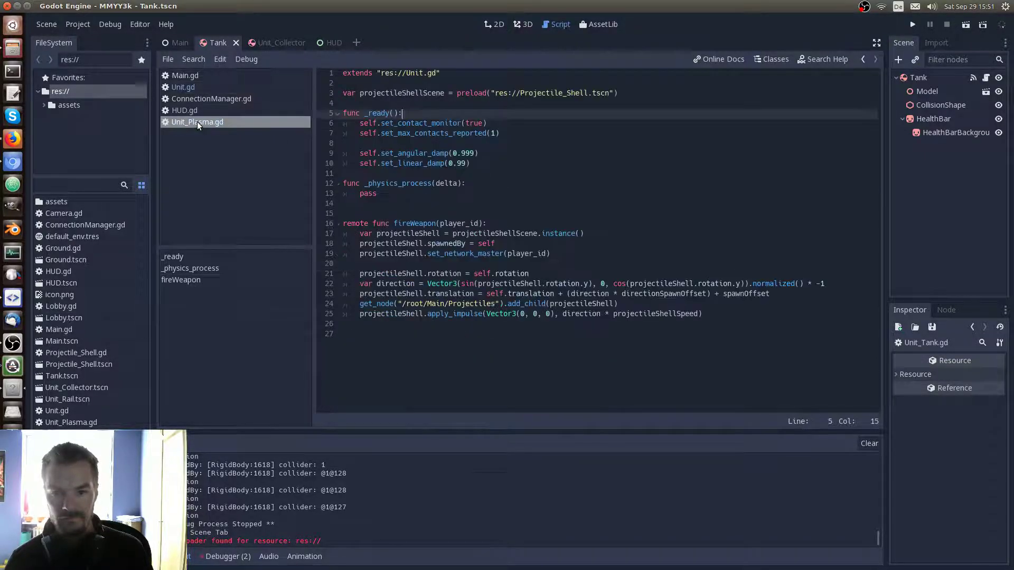
click(413, 112)
key(Return)
text(print("parent"))
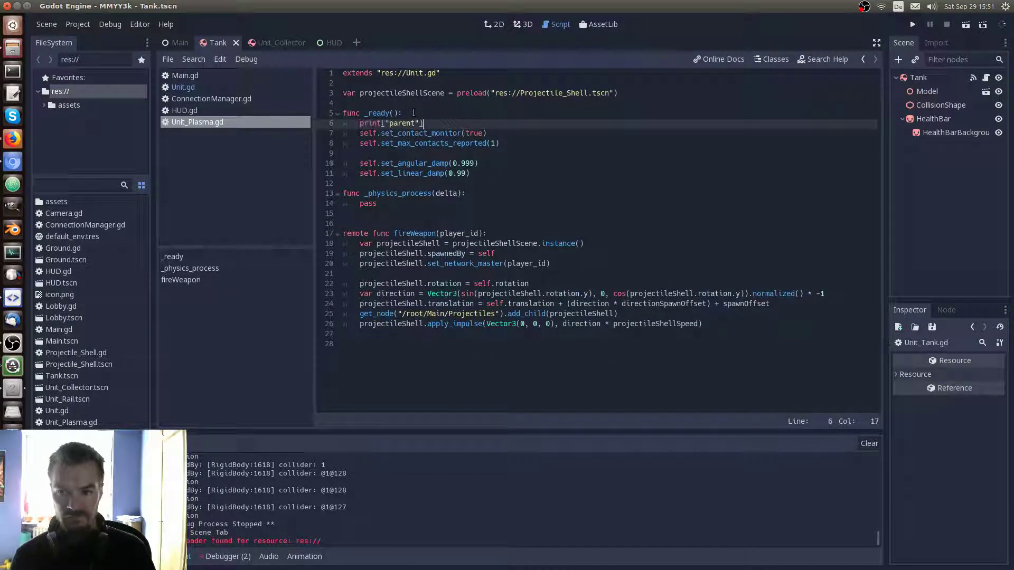
key(ctrl+Left)
key(ctrl+Left)
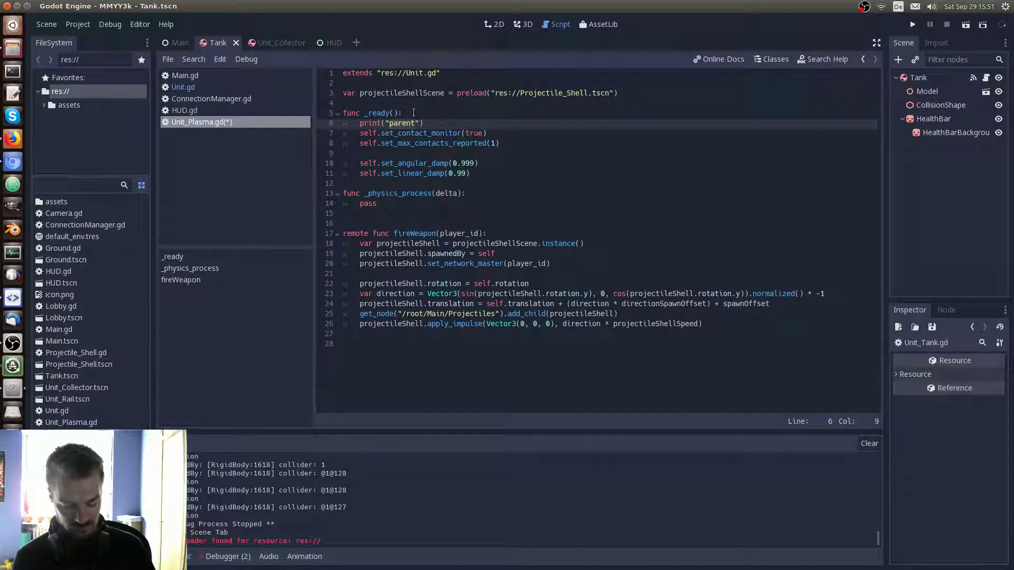
key(ctrl+Delete)
text(iherited)
key(ctrl+Left)
key(Right)
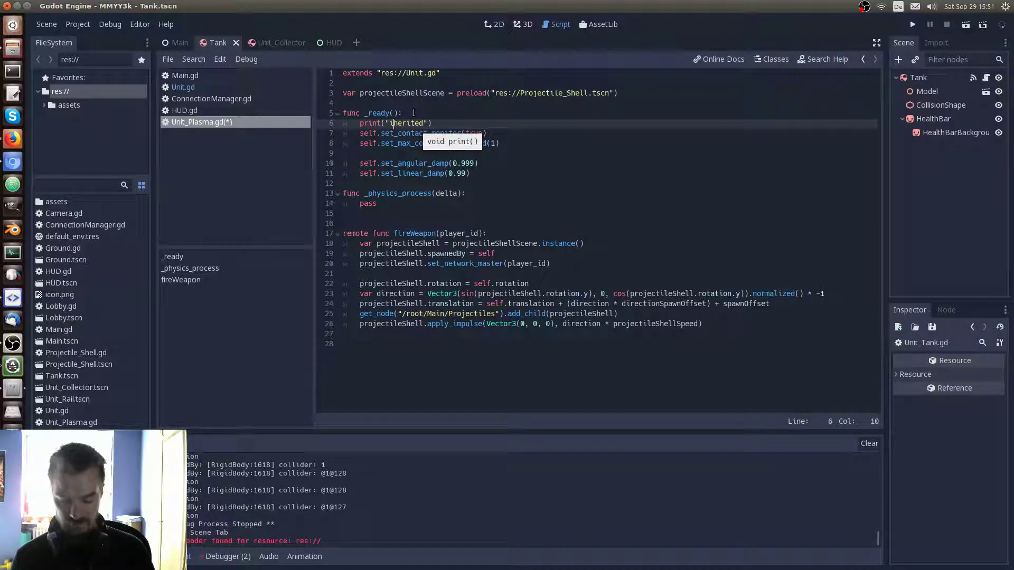
text(n)
key(ctrl+s)
click(501, 133)
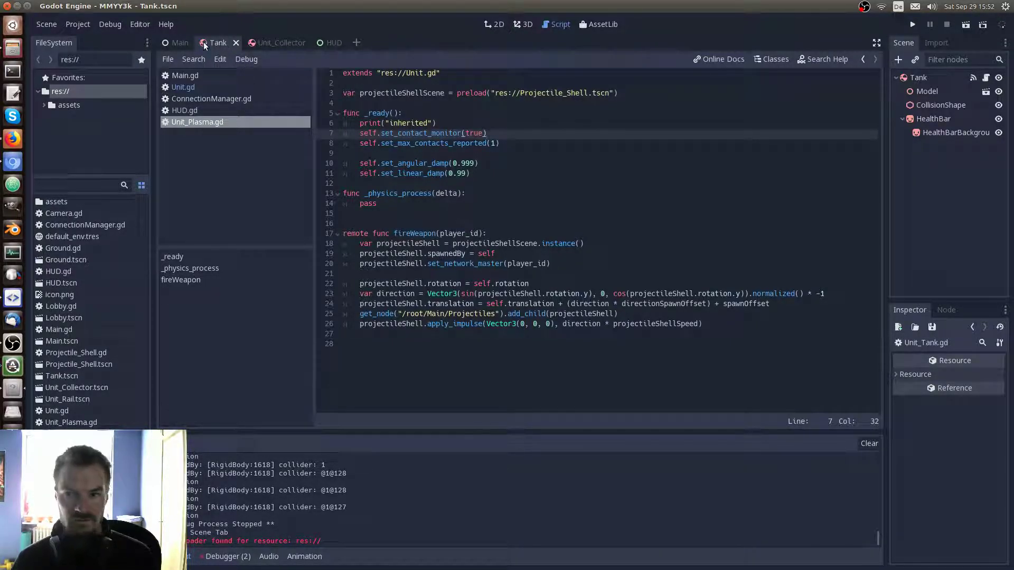
Load Unit_Plasma.gd as the Tank root node's script and expand the assets folder
click(530, 24)
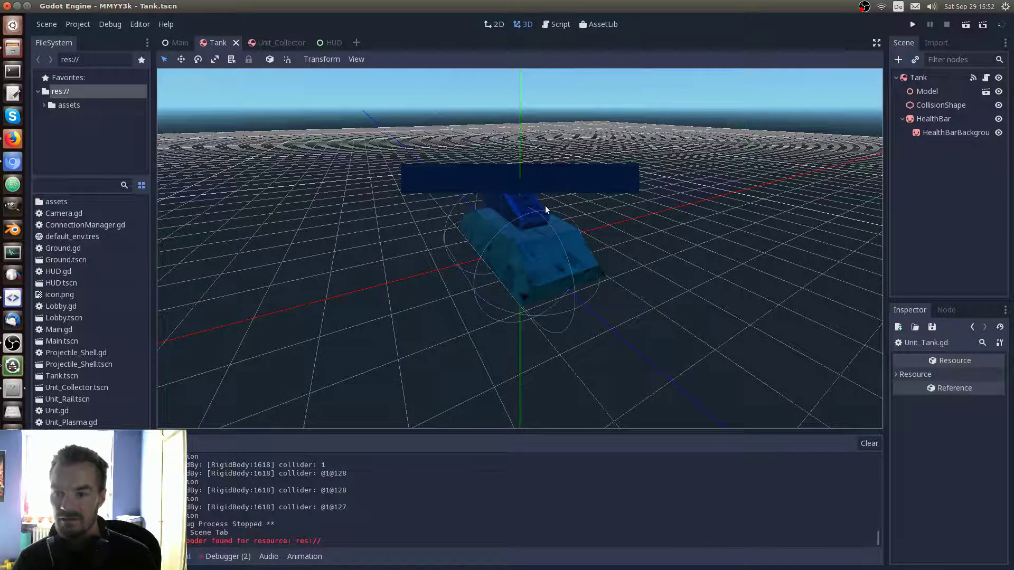
click(983, 78)
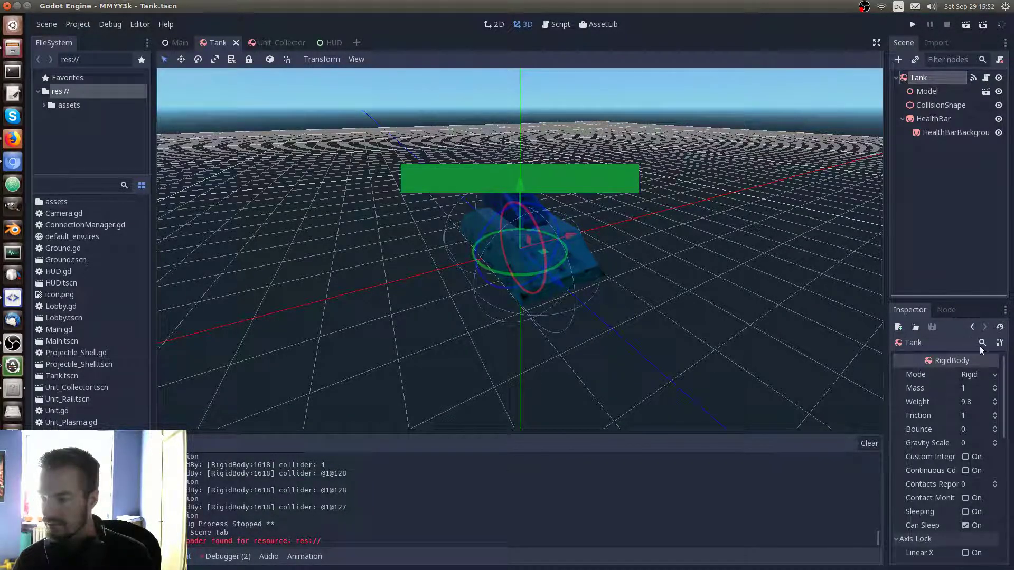
scroll(1011, 417, down, 10)
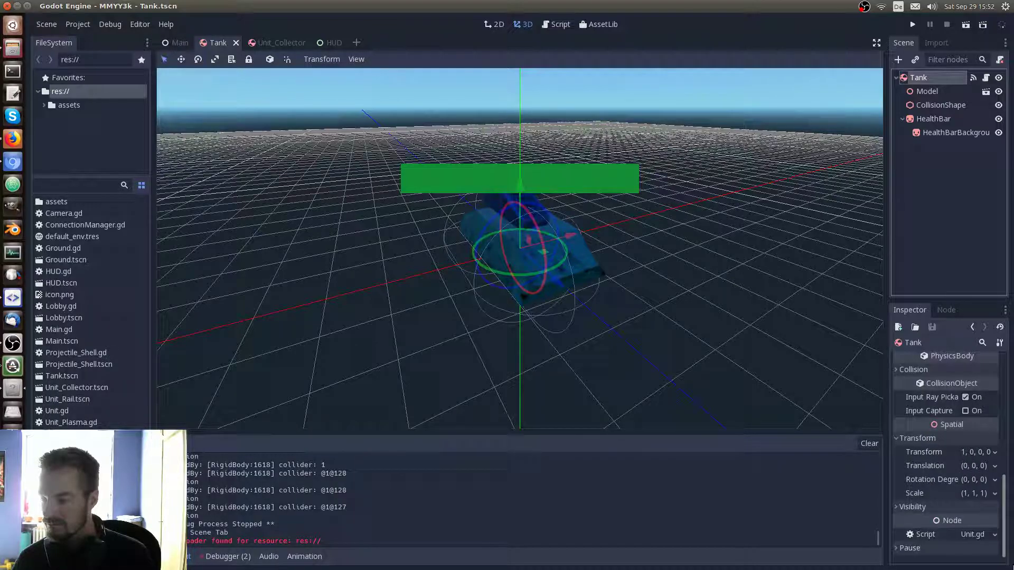
click(995, 535)
click(960, 481)
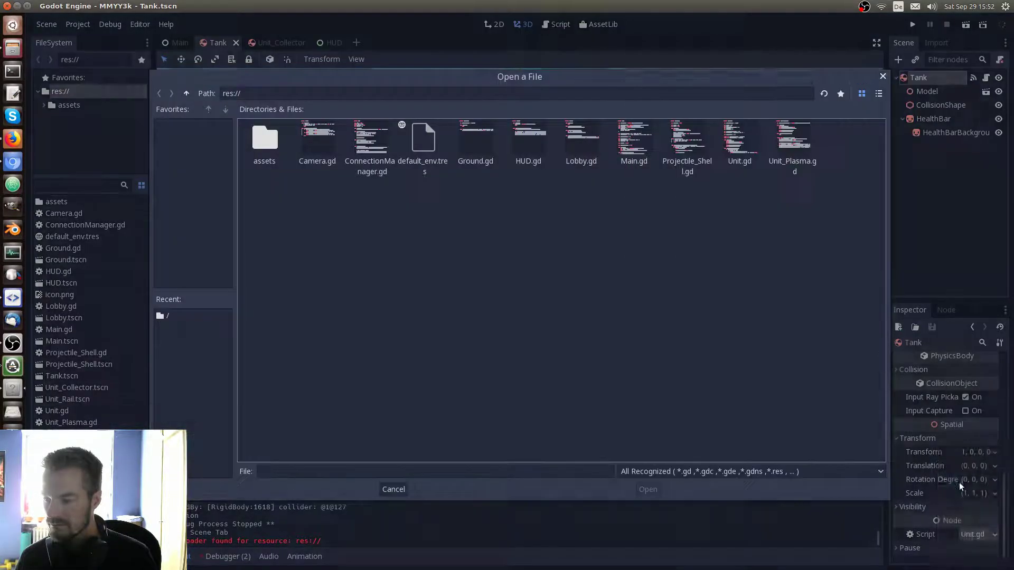
double_click(784, 141)
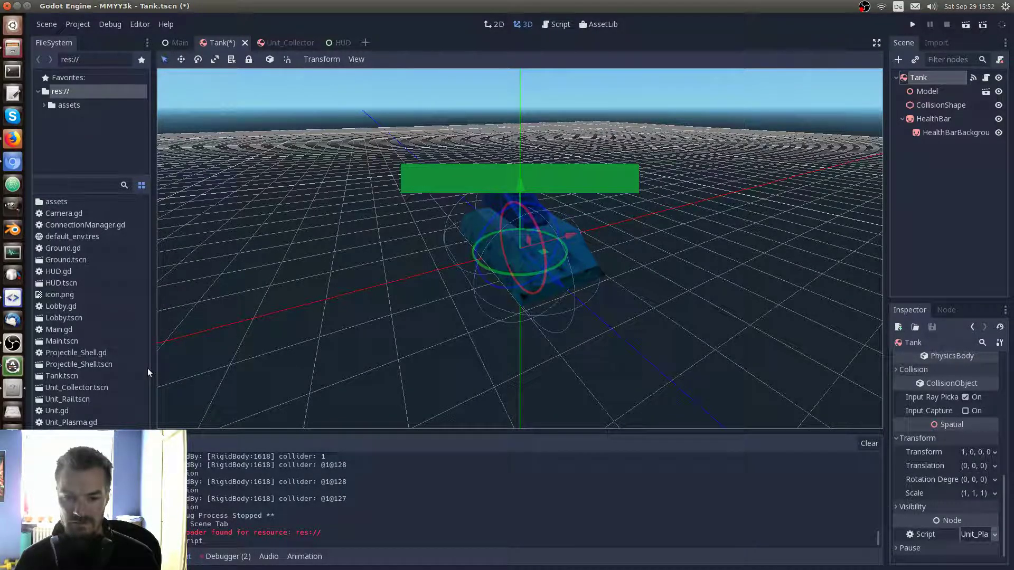
double_click(69, 105)
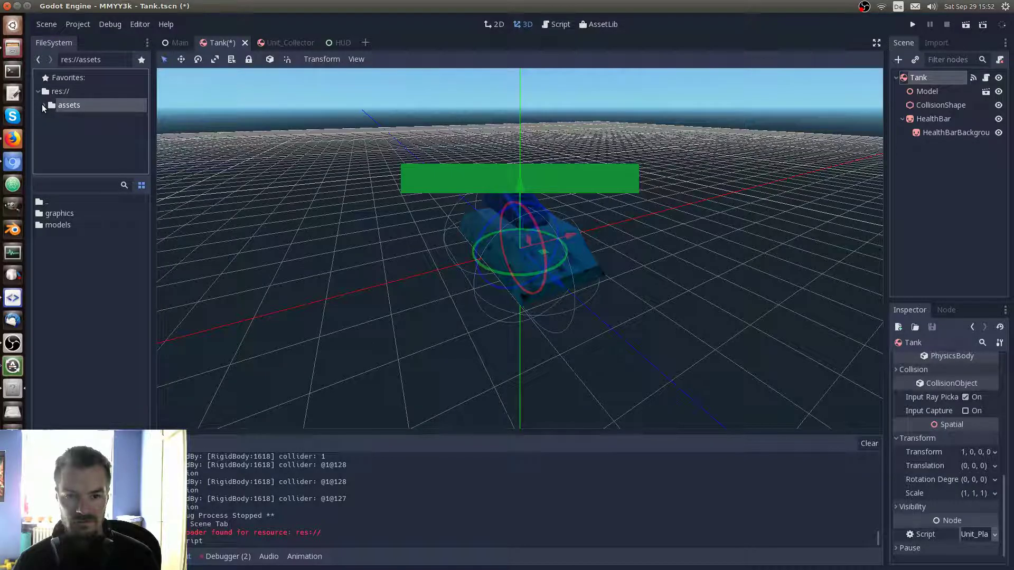
Save the Tank scene under the new name Unit_Plasma.tscn
click(64, 134)
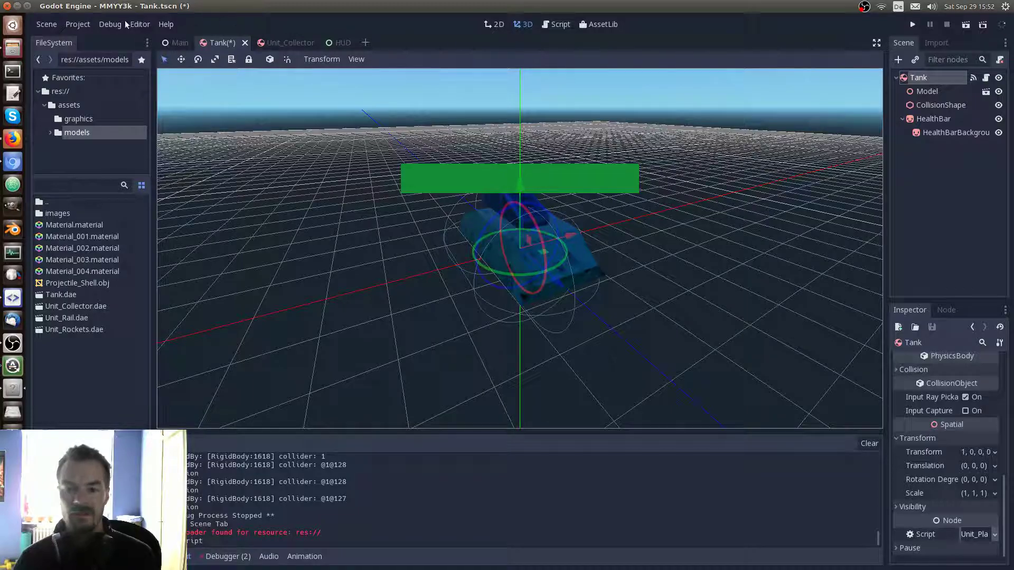
click(49, 23)
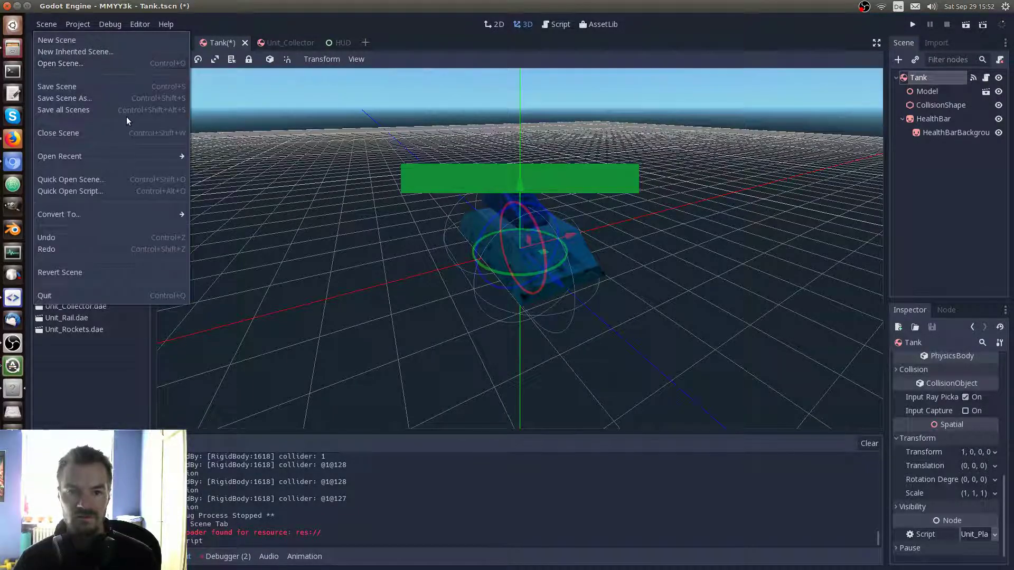
click(97, 98)
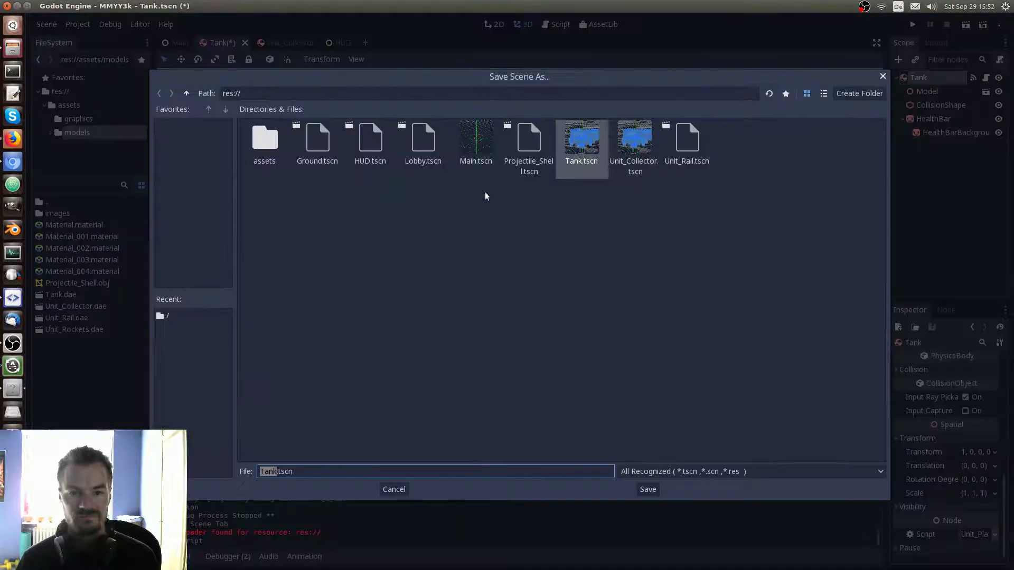
key(shift+Left)
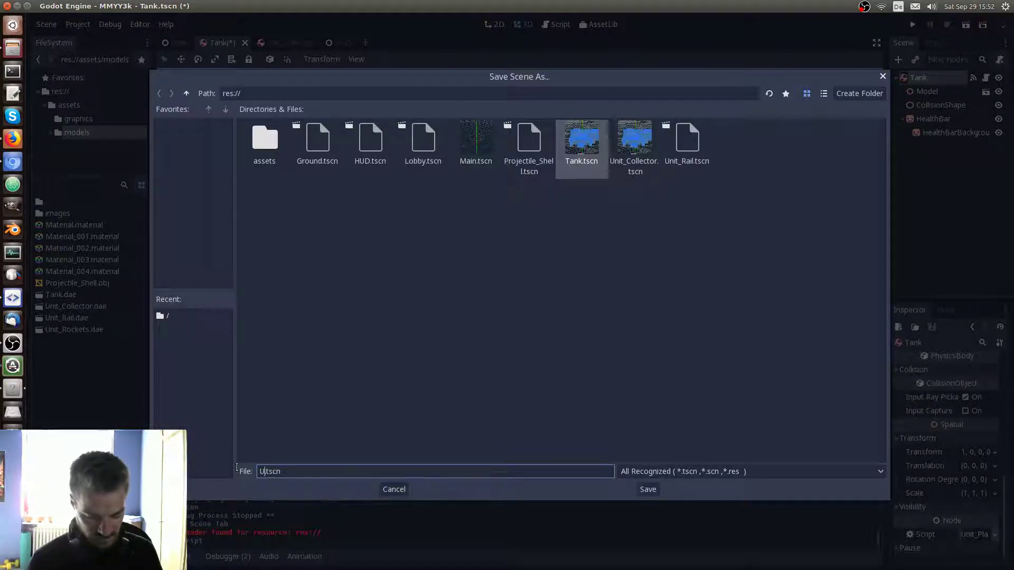
text(Unit_)
key(Delete)
text(plasma)
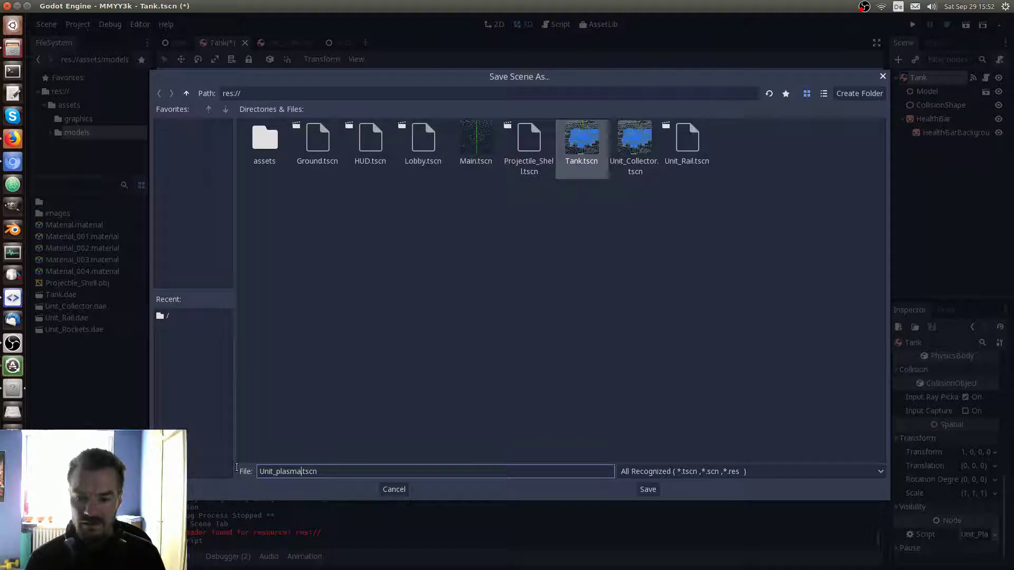
key(Home)
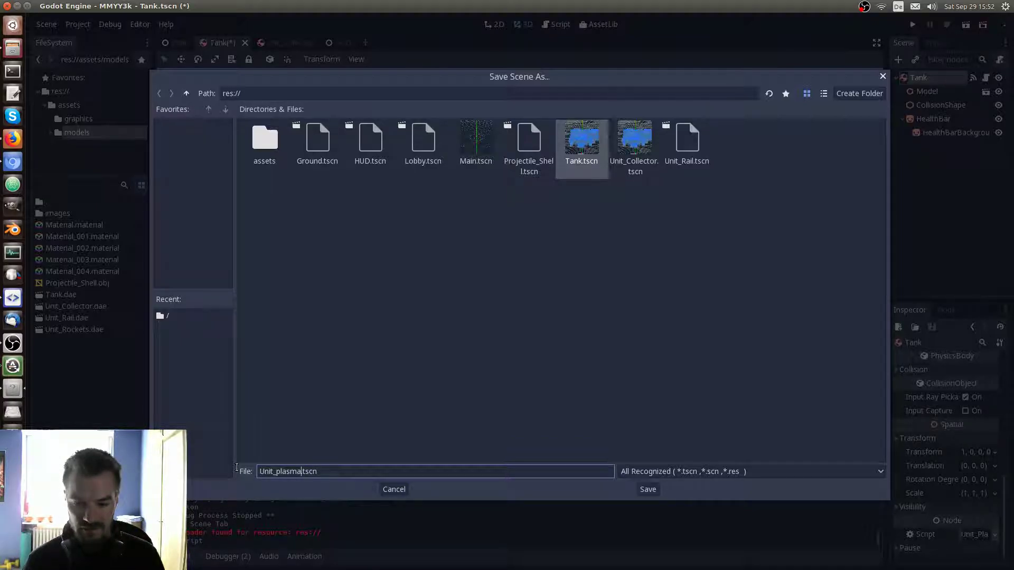
key(Right)
key(Right)
key(Right)
key(BackSpace)
text(P)
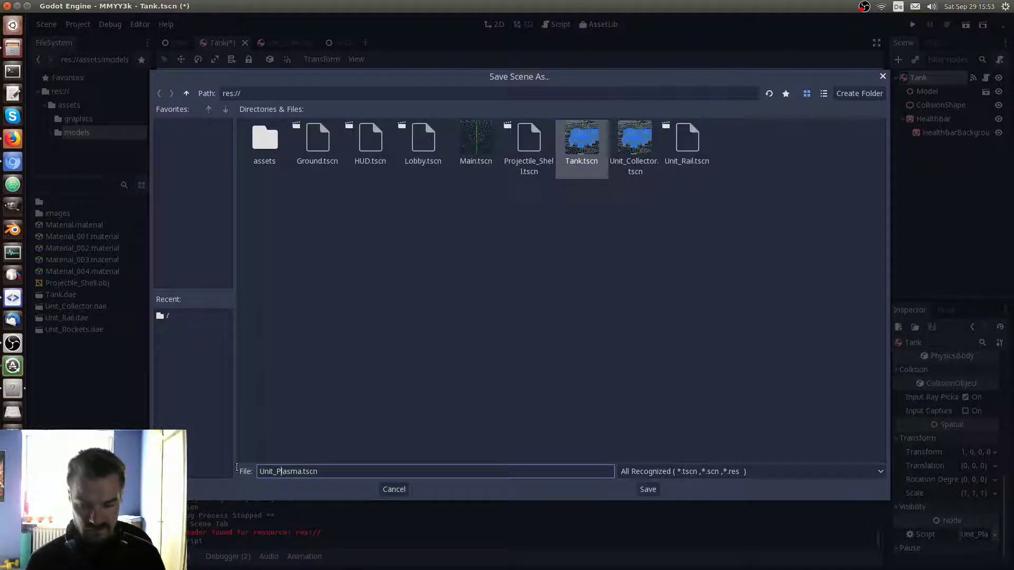
key(Return)
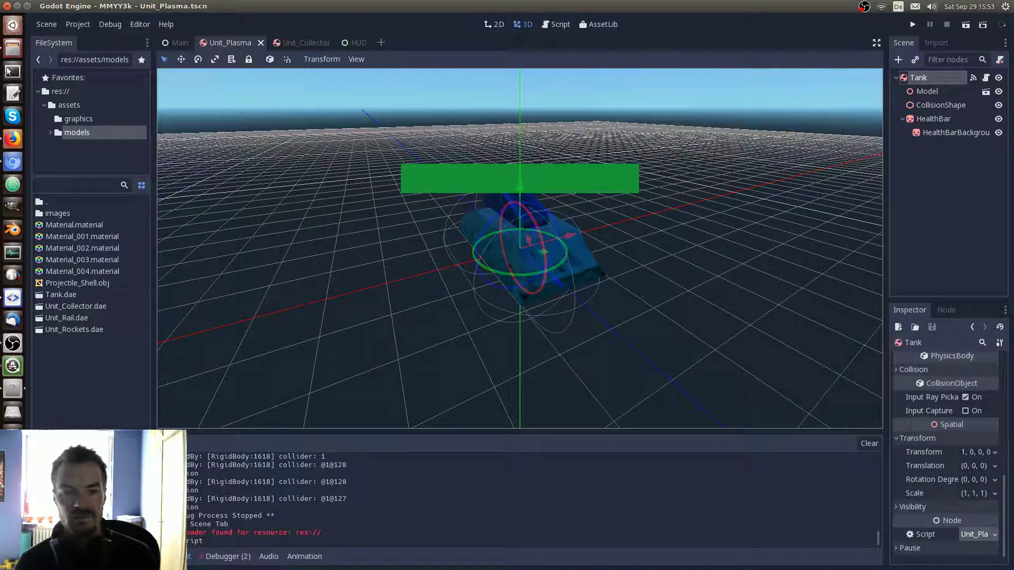
click(13, 48)
Delete Tank.tscn from the godot-project folder and return to the Godot editor
click(214, 300)
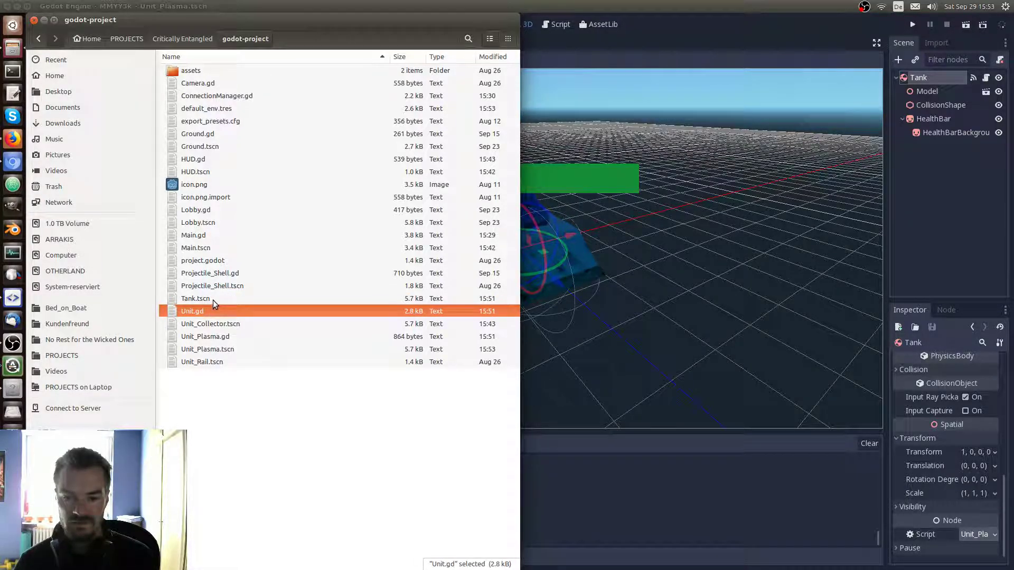
key(Delete)
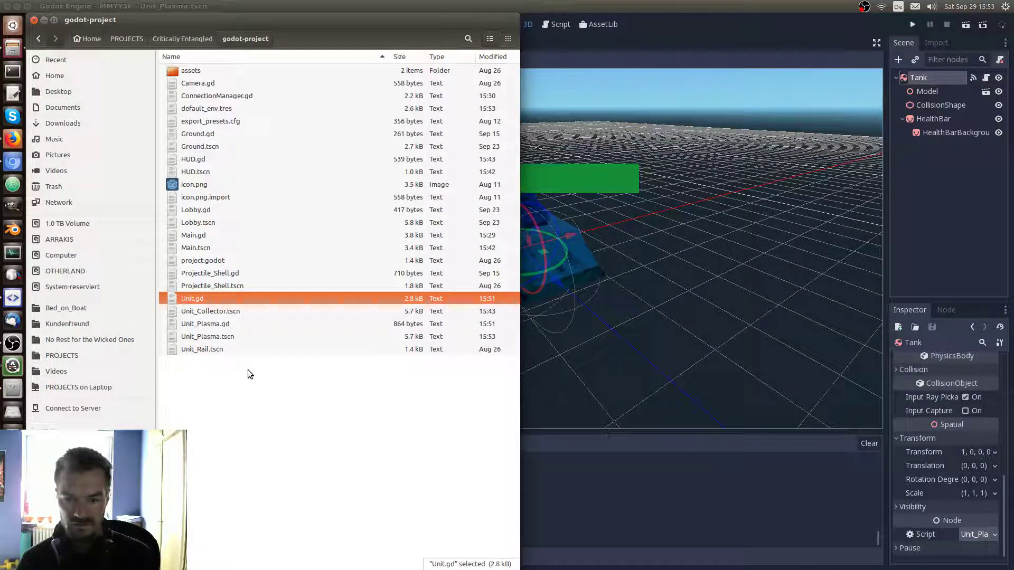
click(284, 389)
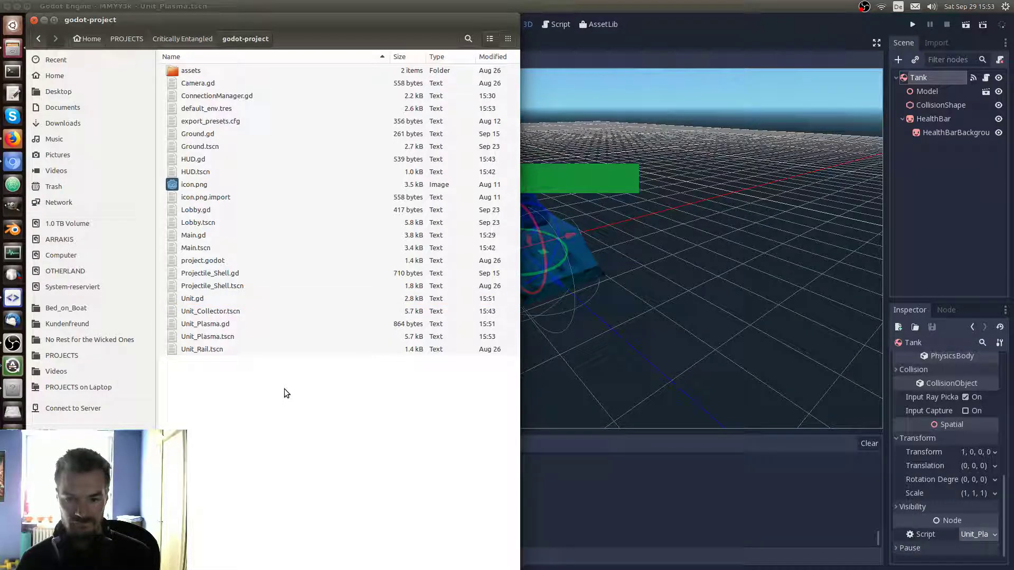
key(ctrl+s)
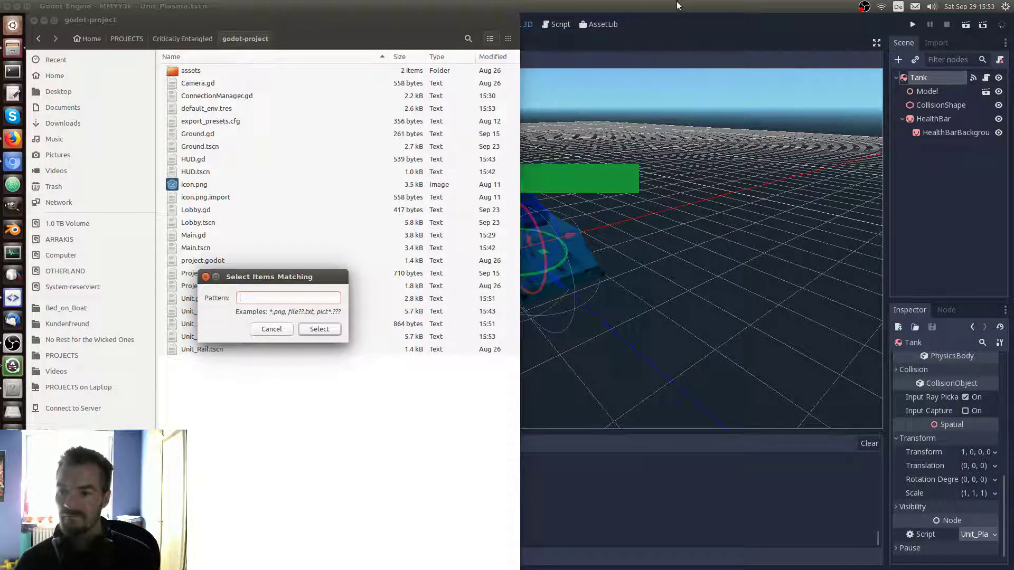
key(Escape)
click(682, 22)
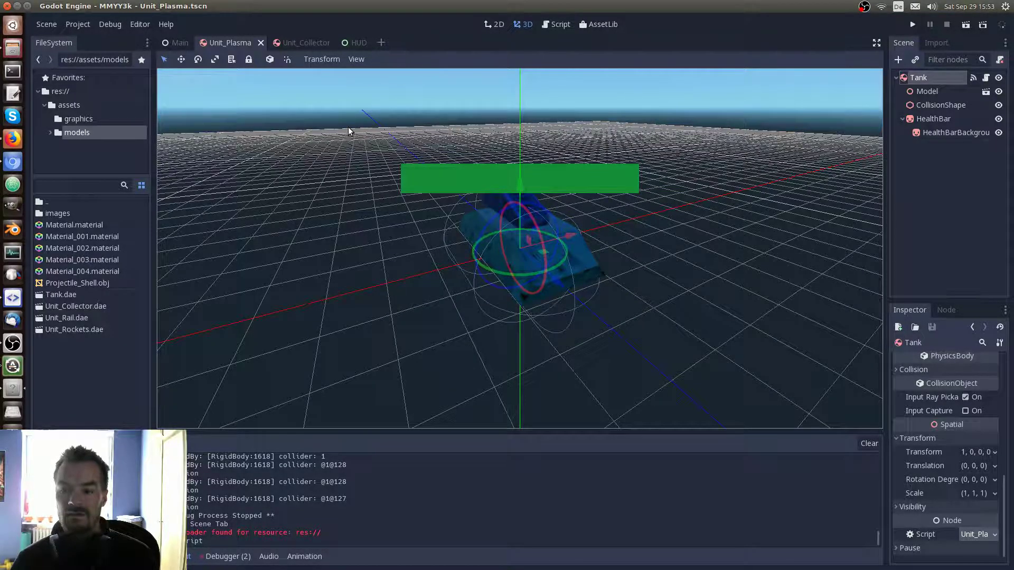
In the Main scene's Main.gd, rename the line 6 variable tankScene to unitPlasmaScene
mouse_move(299, 46)
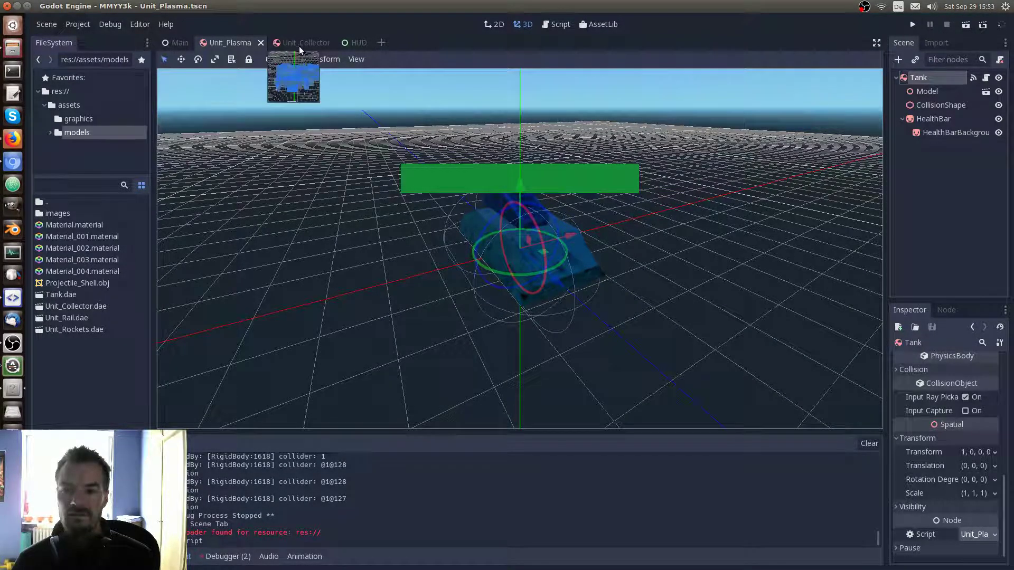
mouse_move(174, 43)
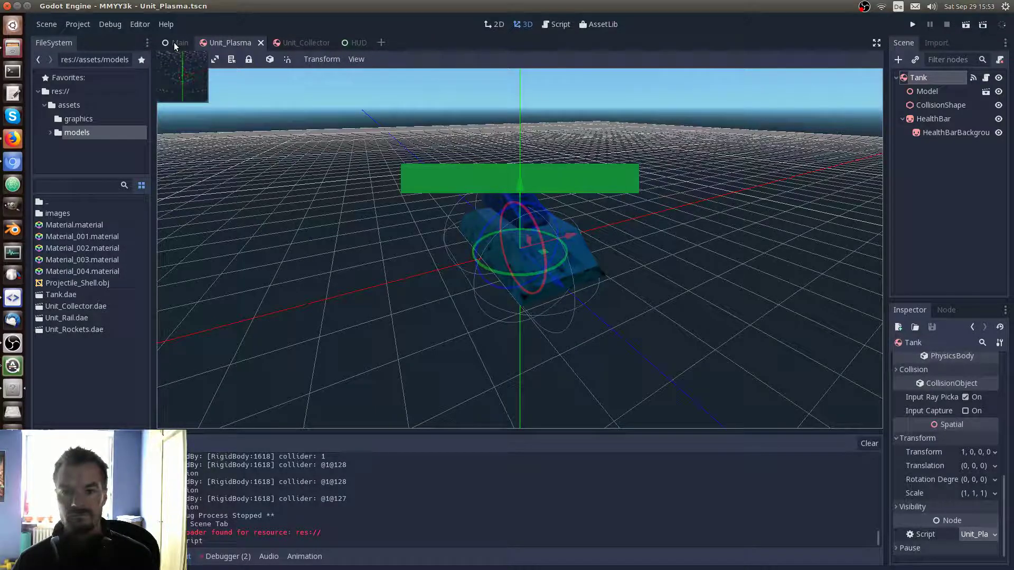
click(173, 42)
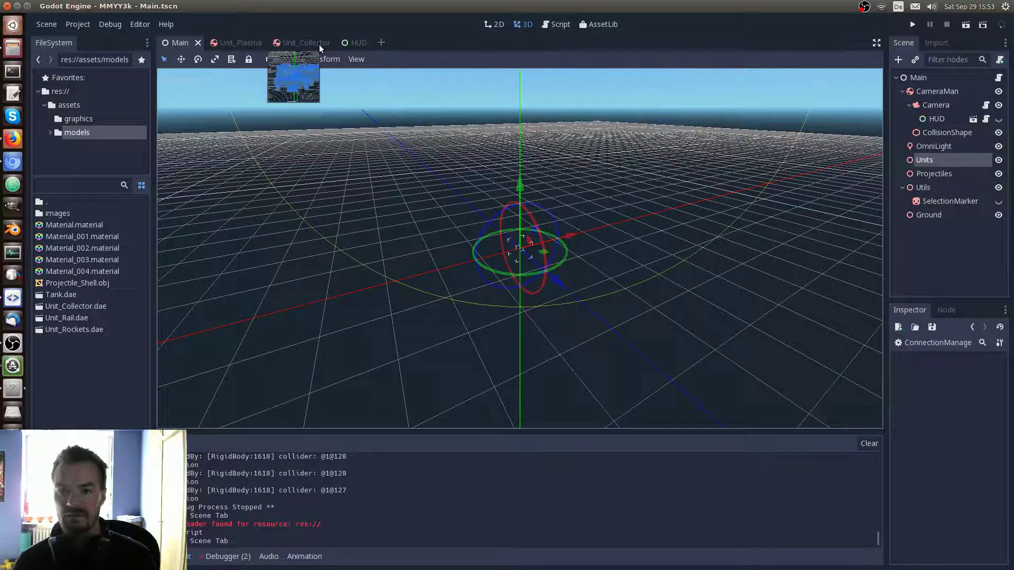
click(570, 26)
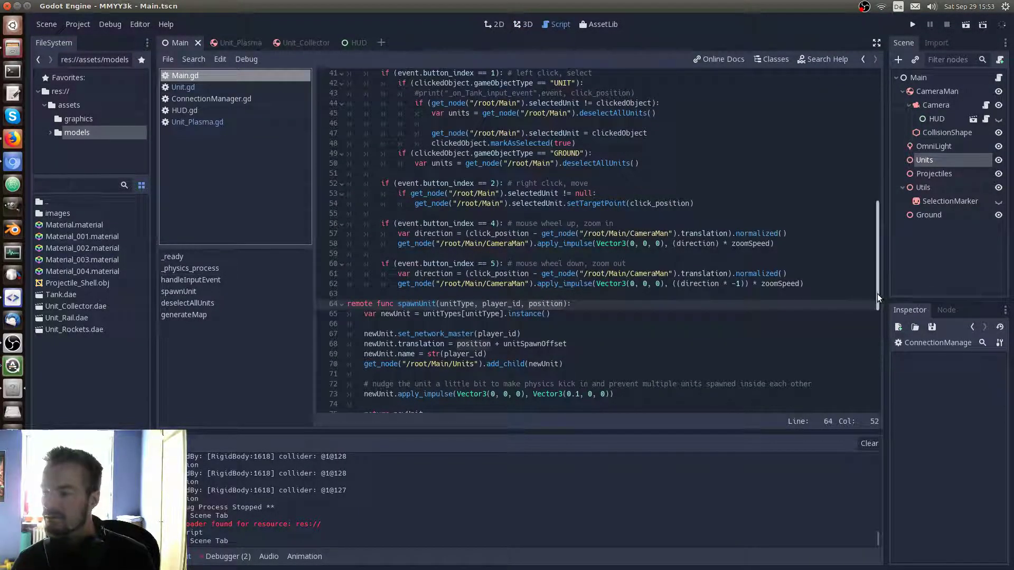
drag(876, 294, 873, 144)
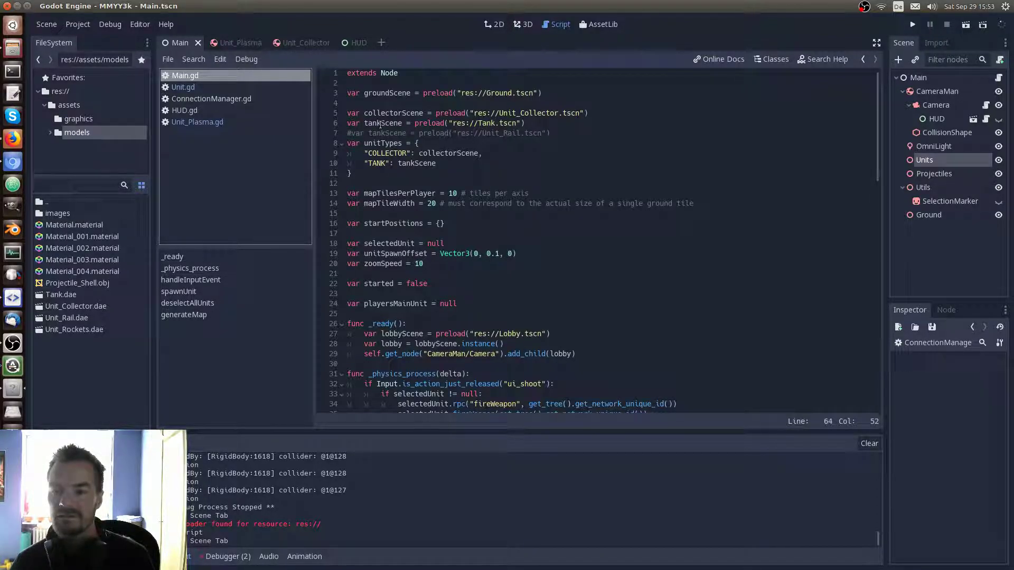
click(361, 124)
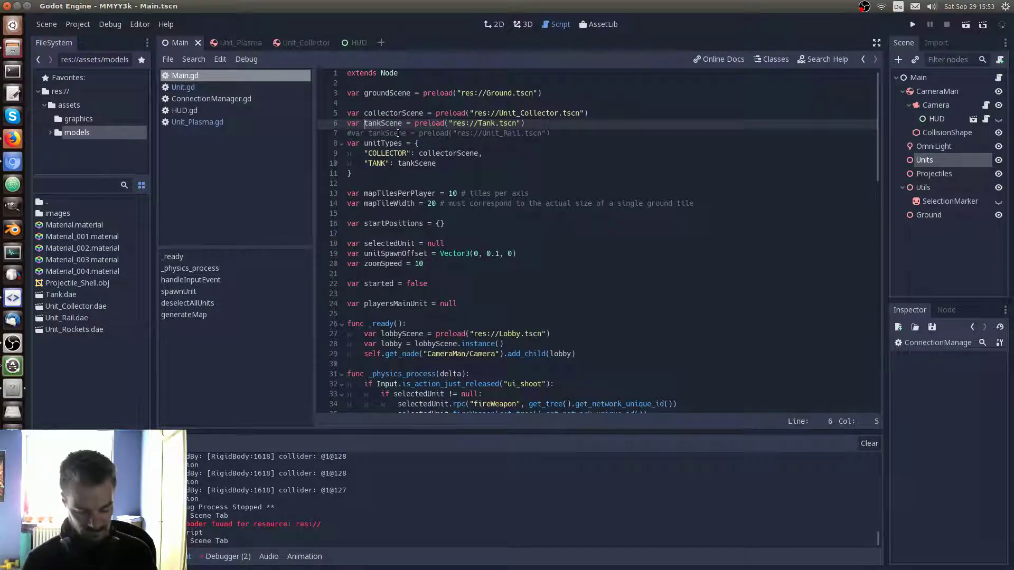
key(Delete)
key(Delete)
key(Delete)
text(unitPLasma)
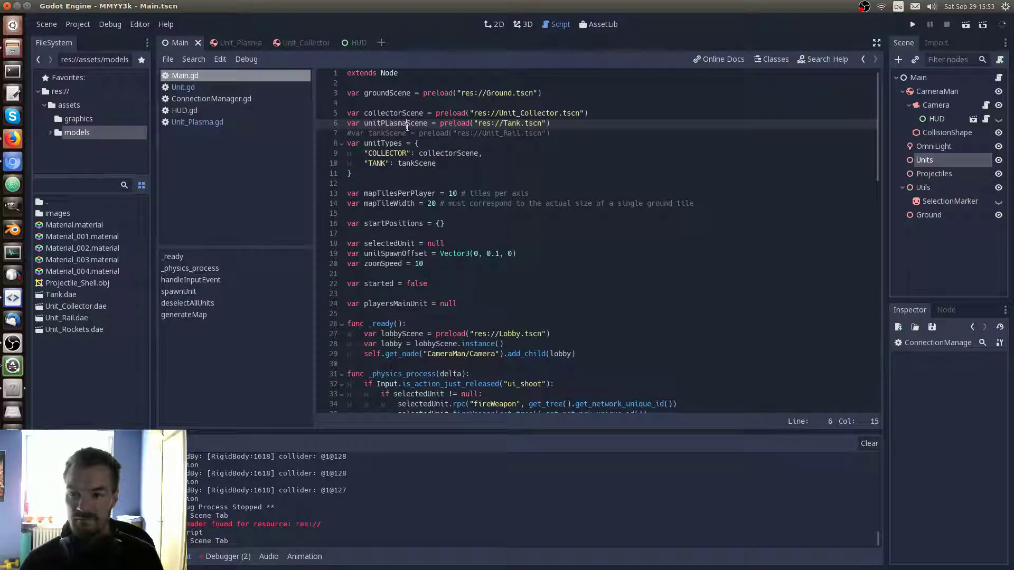
key(BackSpace)
text(l)
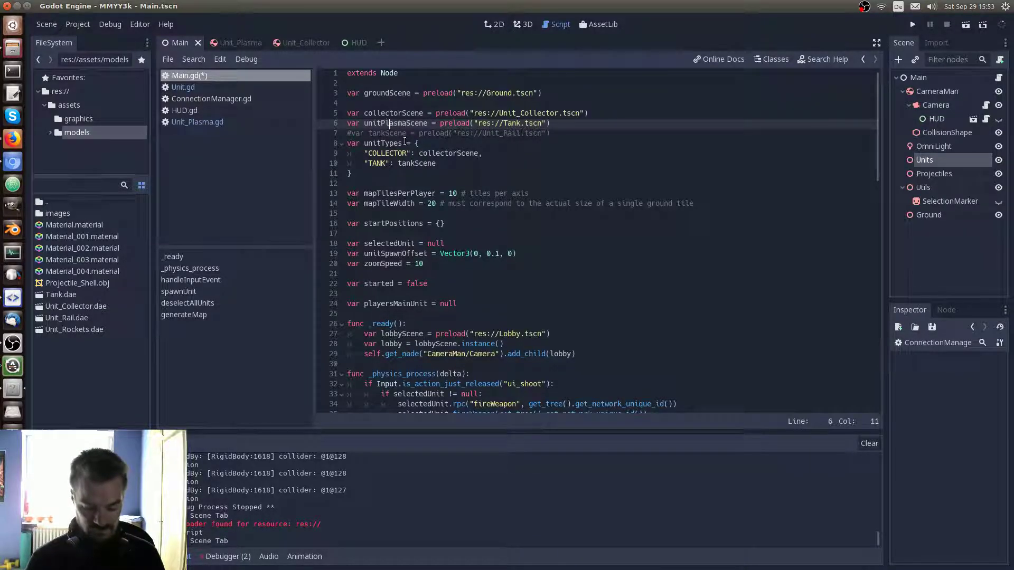
Change the preload path to res://Unit_Plasma.tscn and save Main.gd
double_click(511, 123)
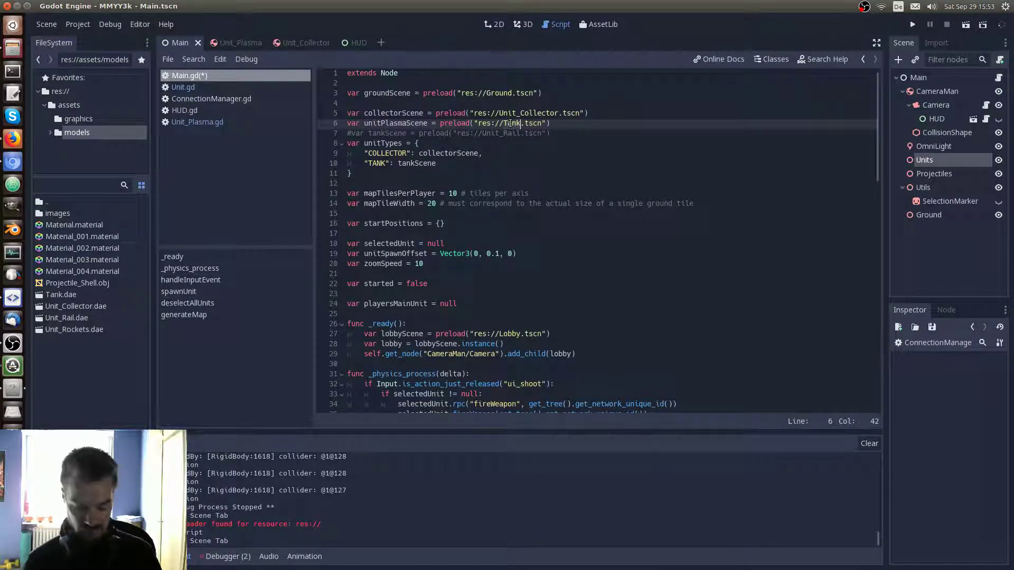
text(Unit_Pl)
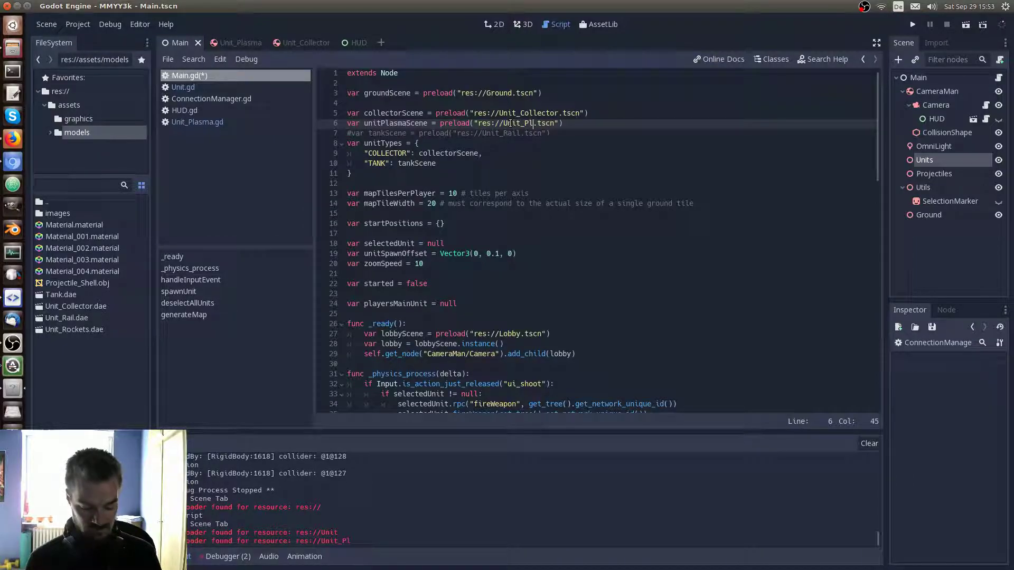
text(a)
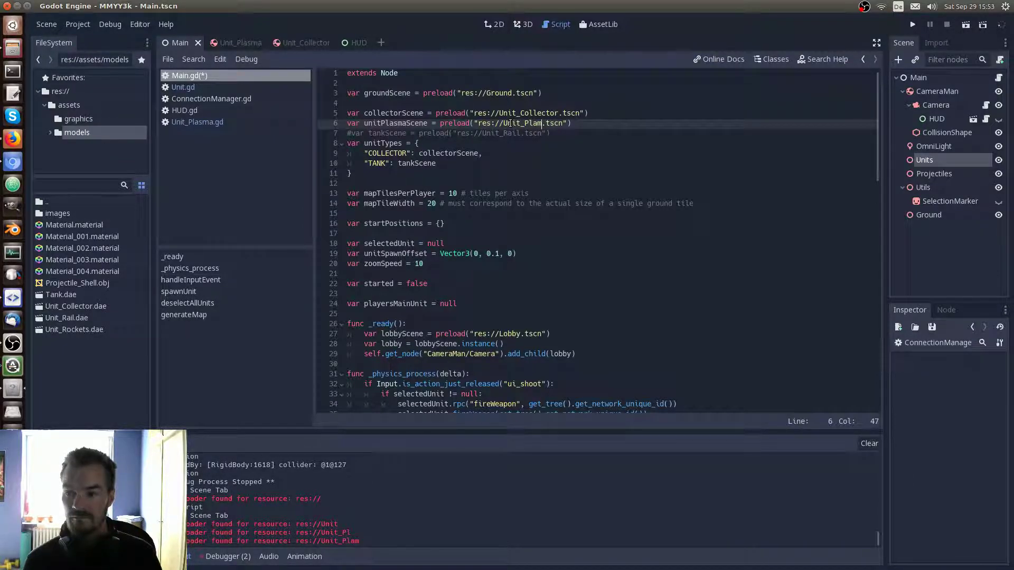
text(sma)
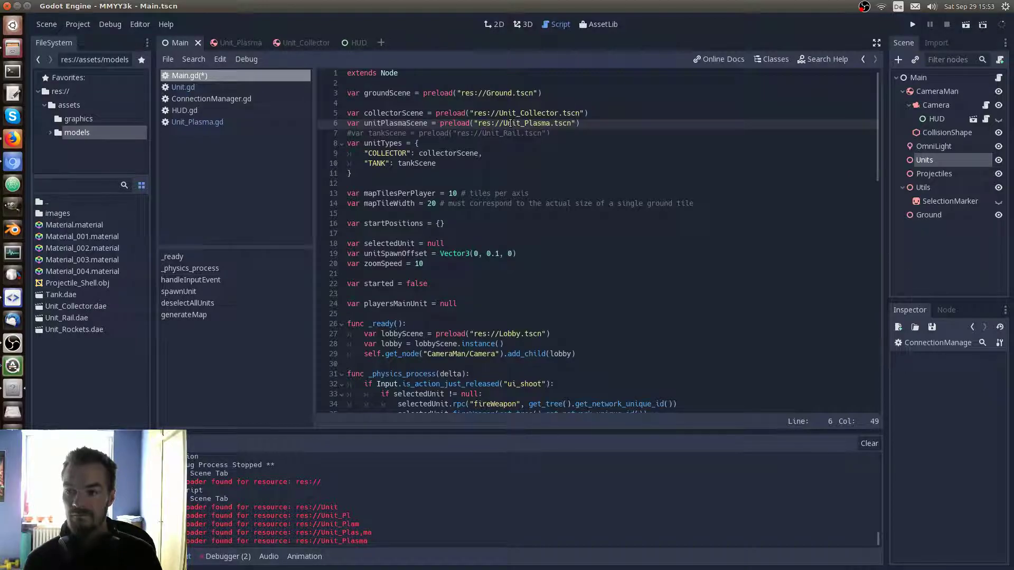
key(ctrl+s)
click(602, 127)
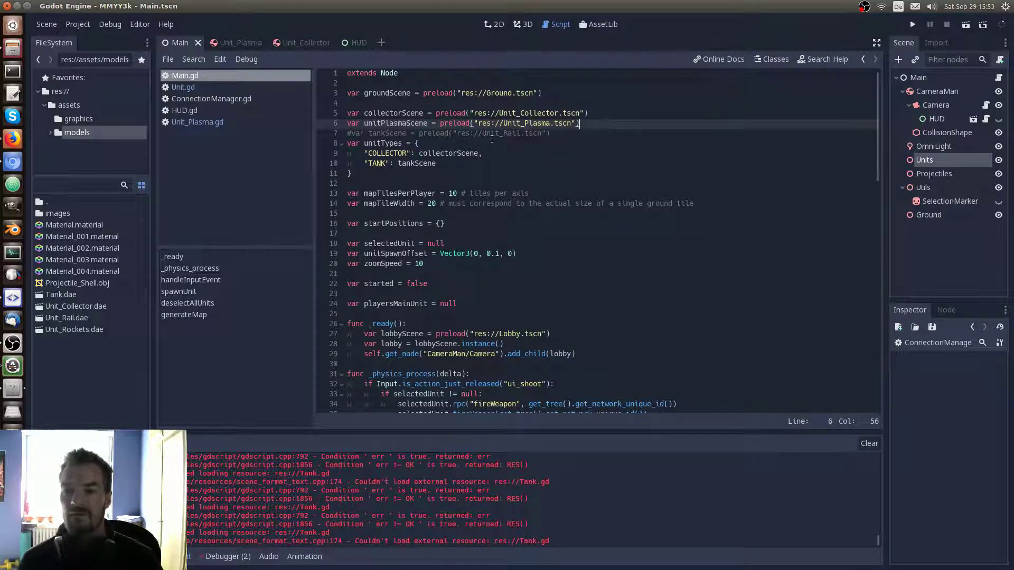
double_click(411, 113)
double_click(412, 122)
key(ctrl+c)
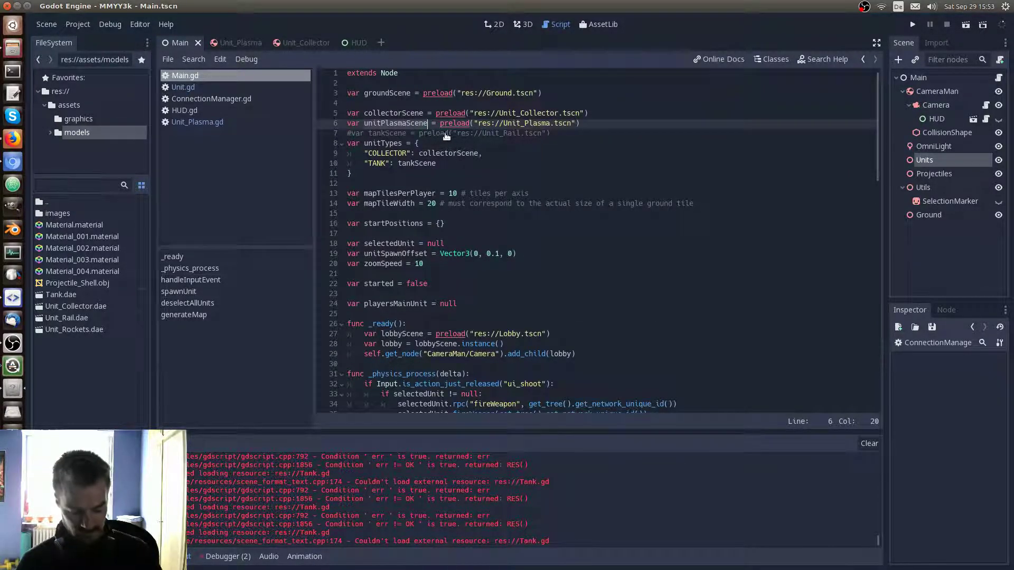
drag(876, 137, 866, 284)
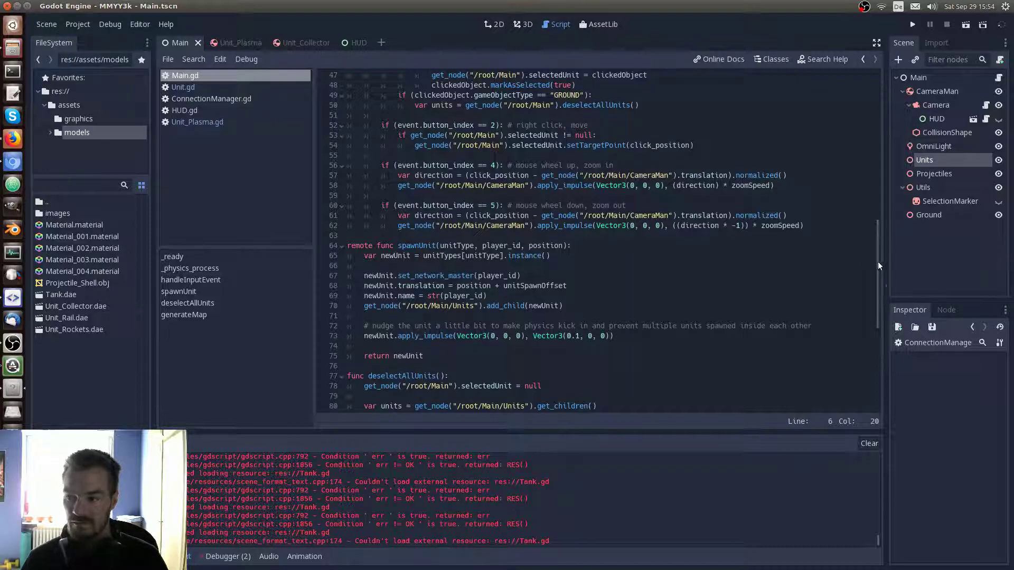
drag(878, 262, 878, 113)
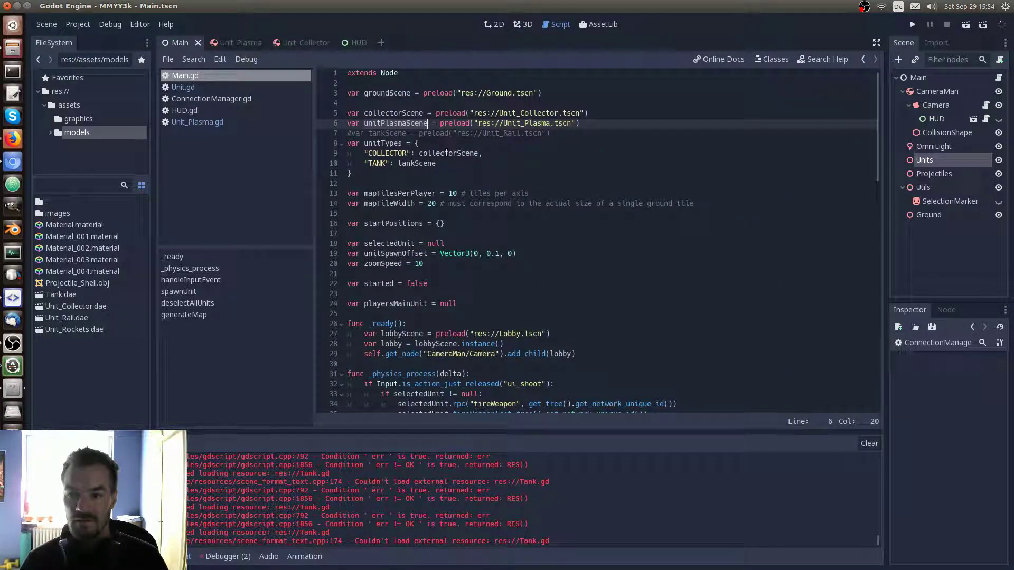
Change the unitTypes TANK entry to "PLASMA" mapped to unitPlasmaScene, and save
click(523, 161)
key(ctrl+shift+Left)
key(ctrl+v)
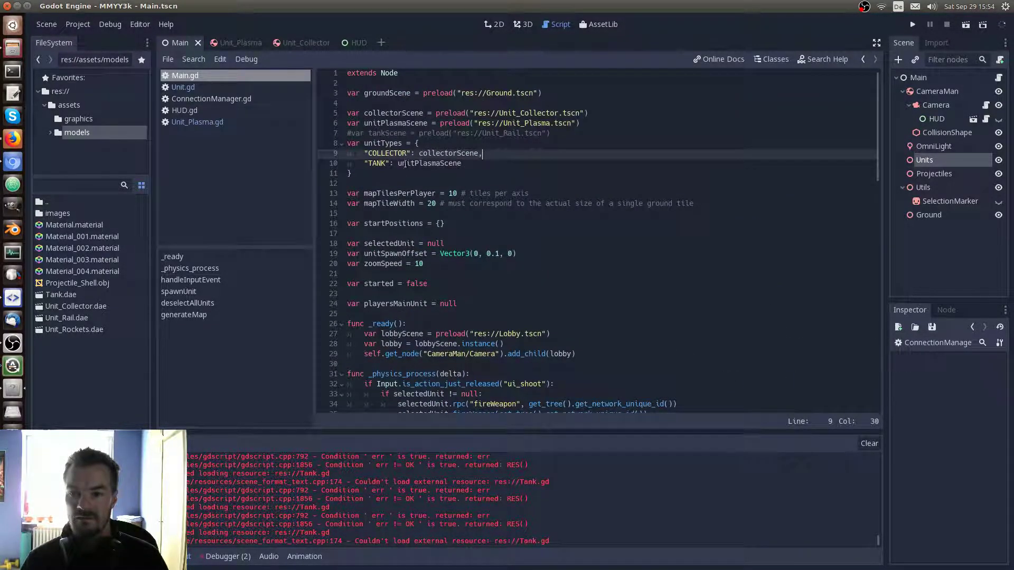
click(386, 164)
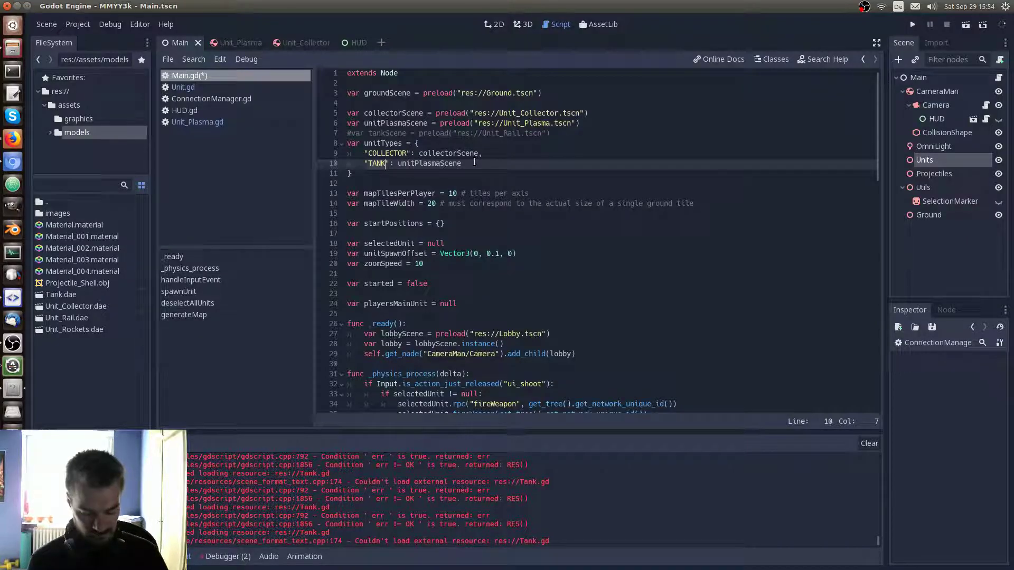
key(BackSpace)
key(BackSpace)
key(BackSpace)
text(PLASMA)
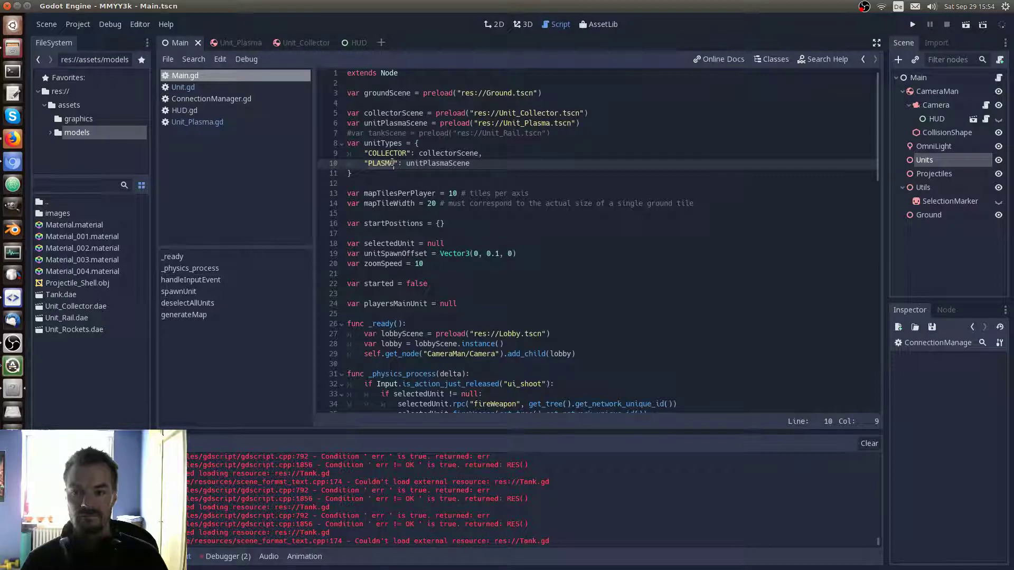
key(ctrl+s)
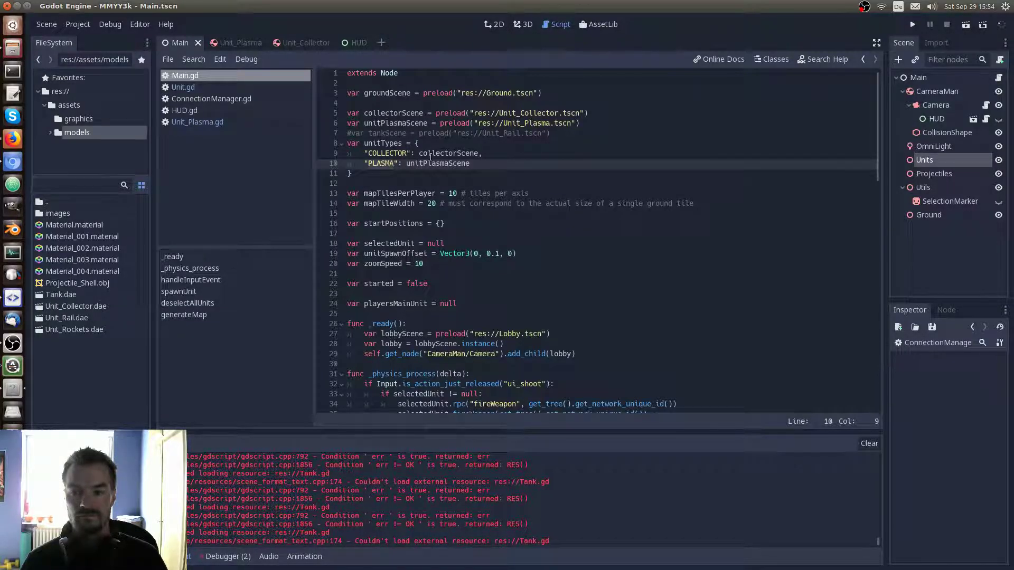
Rename collectorScene to unitCollectorScene on lines 5 and 9, and save
click(364, 113)
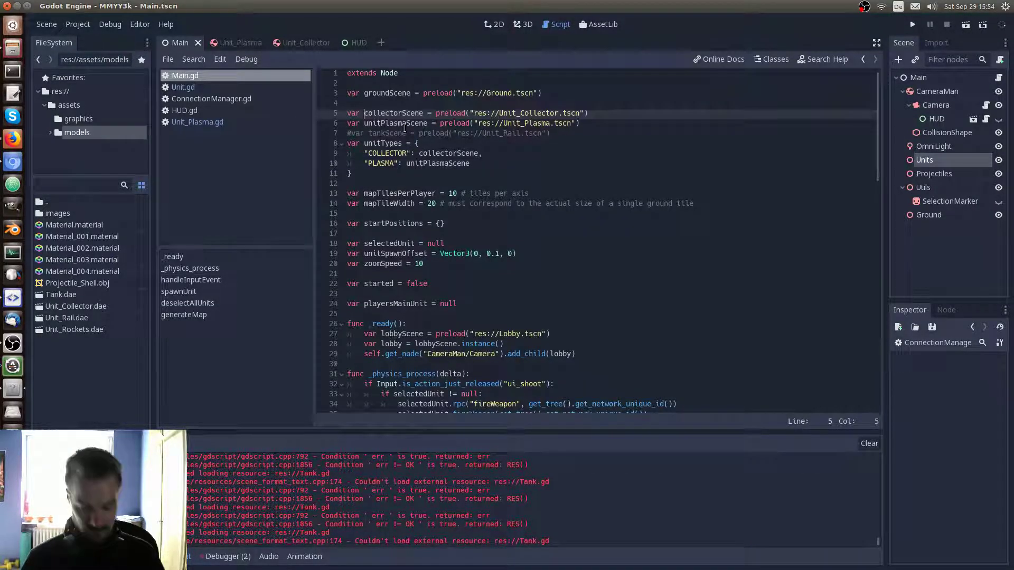
text(unit)
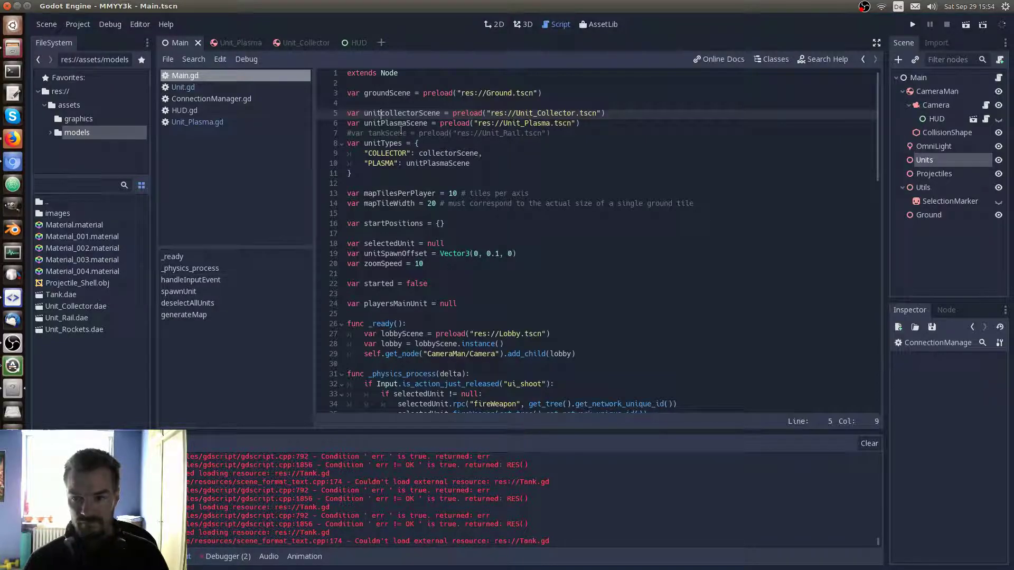
key(Delete)
text(C)
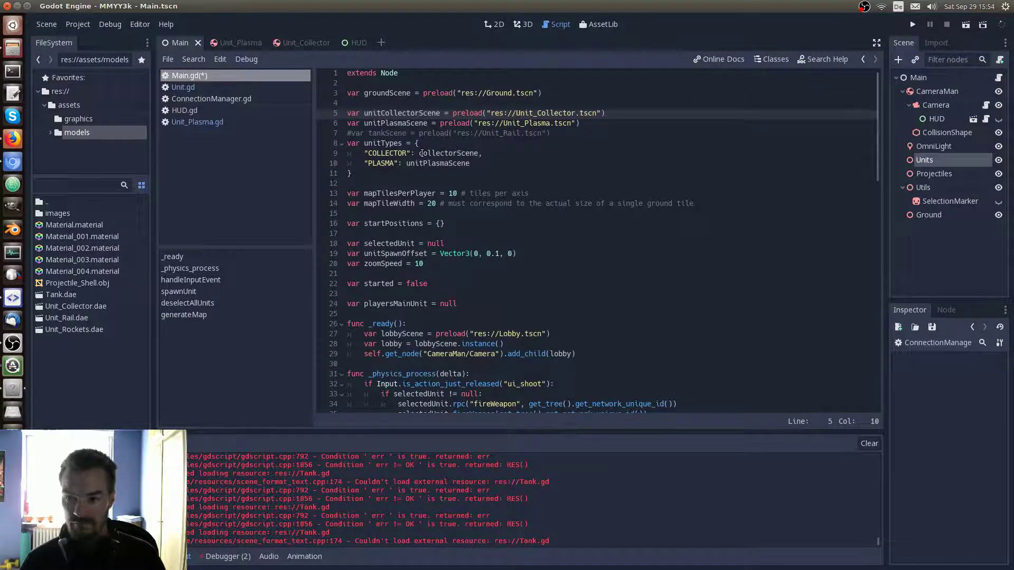
click(420, 153)
text(unit)
key(Delete)
text(C)
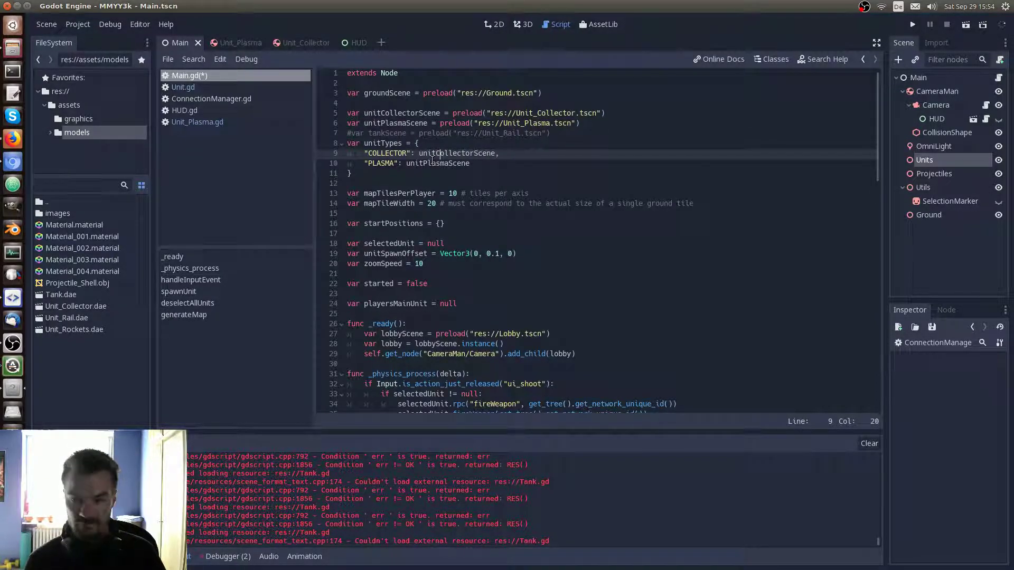
key(End)
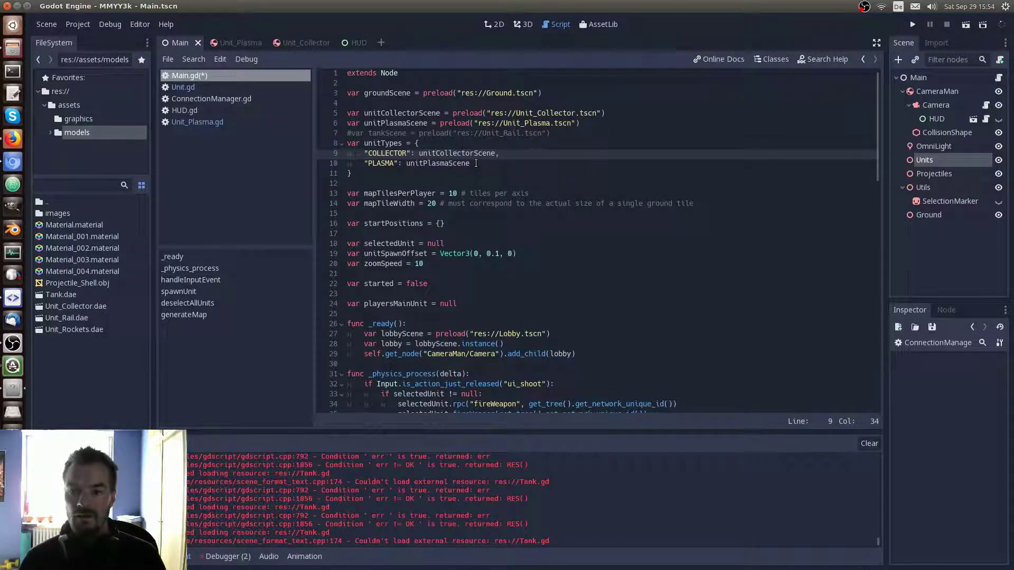
click(477, 163)
key(ctrl+s)
click(480, 146)
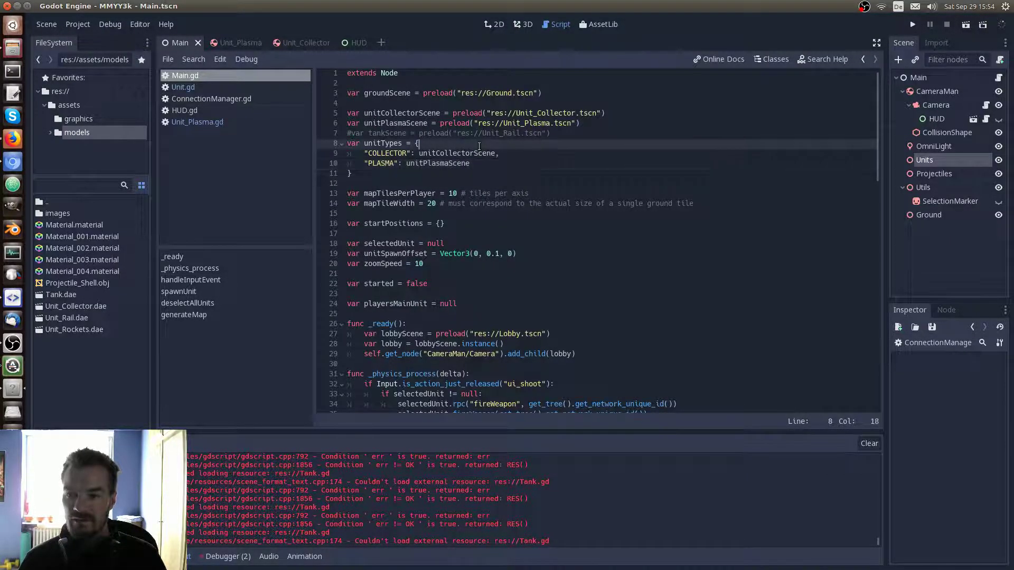
click(391, 163)
Change both HUD.gd spawnUnit calls on lines 13–14 from "TANK" to "PLASMA"
click(185, 110)
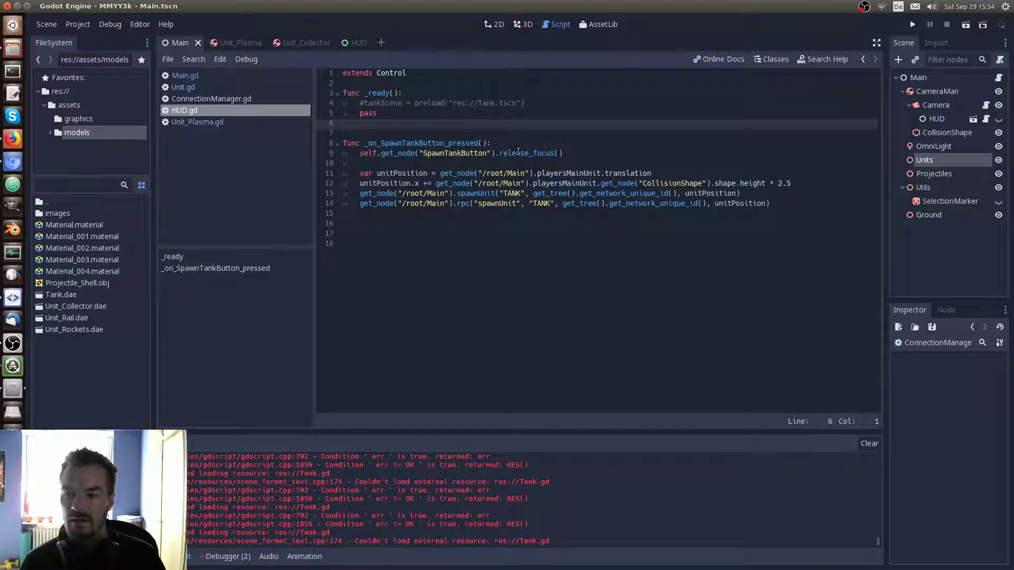
double_click(510, 193)
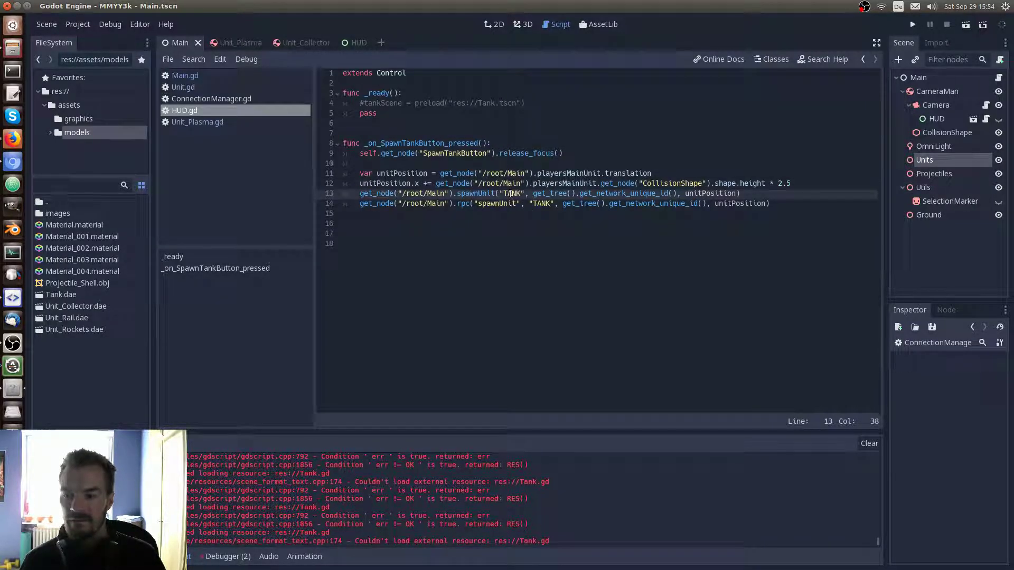
text(PLASMA)
click(549, 204)
double_click(541, 203)
text(PLASMA)
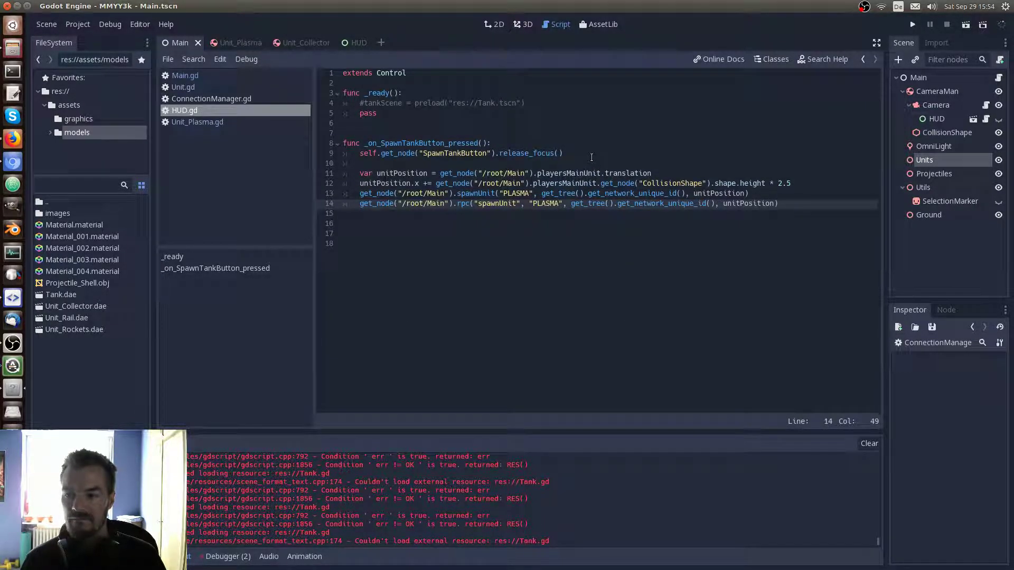
click(564, 154)
click(216, 99)
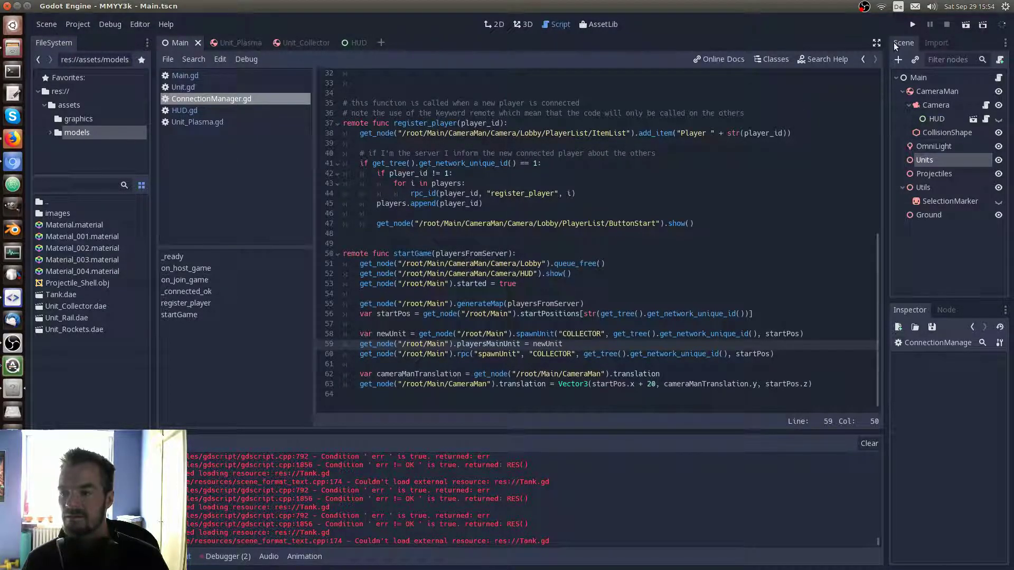
click(914, 25)
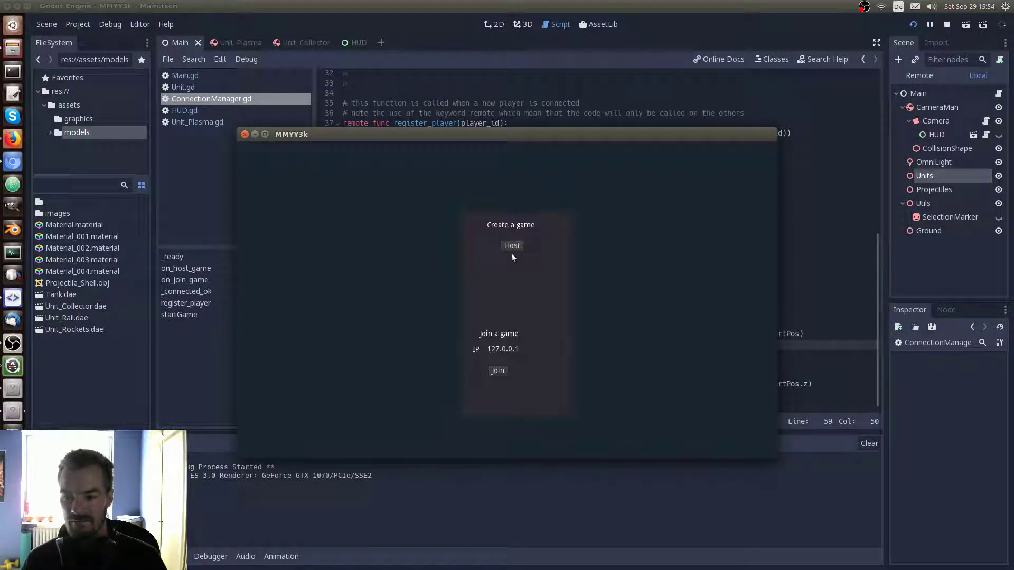
click(513, 246)
click(516, 200)
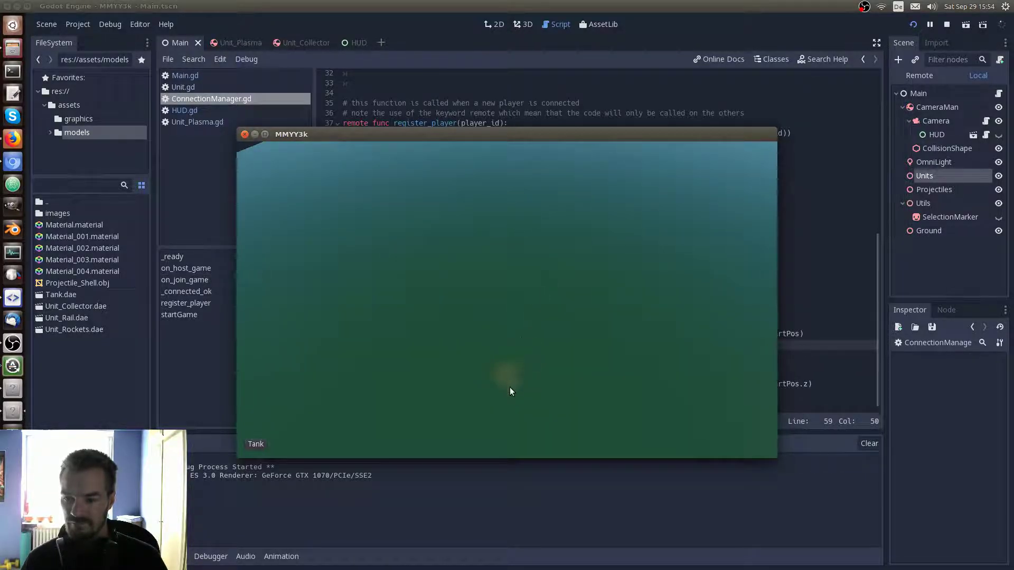
scroll(539, 231, down, 3)
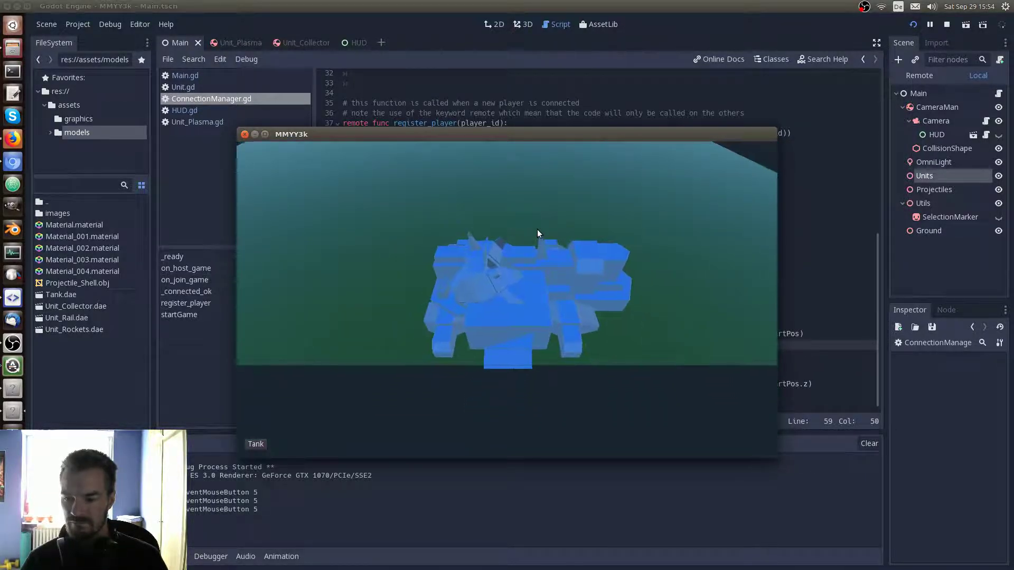
click(509, 294)
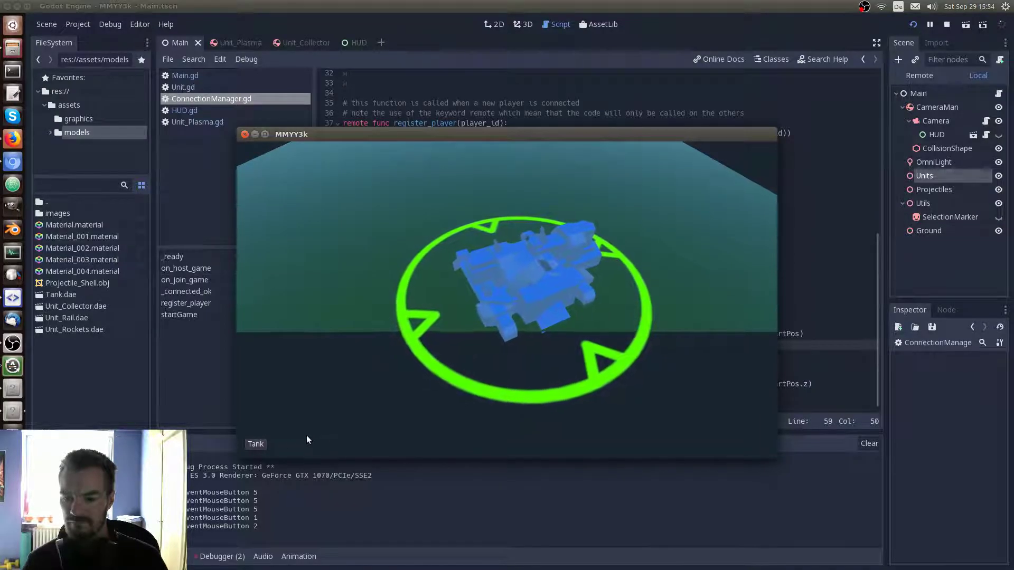
right_click(323, 414)
click(535, 364)
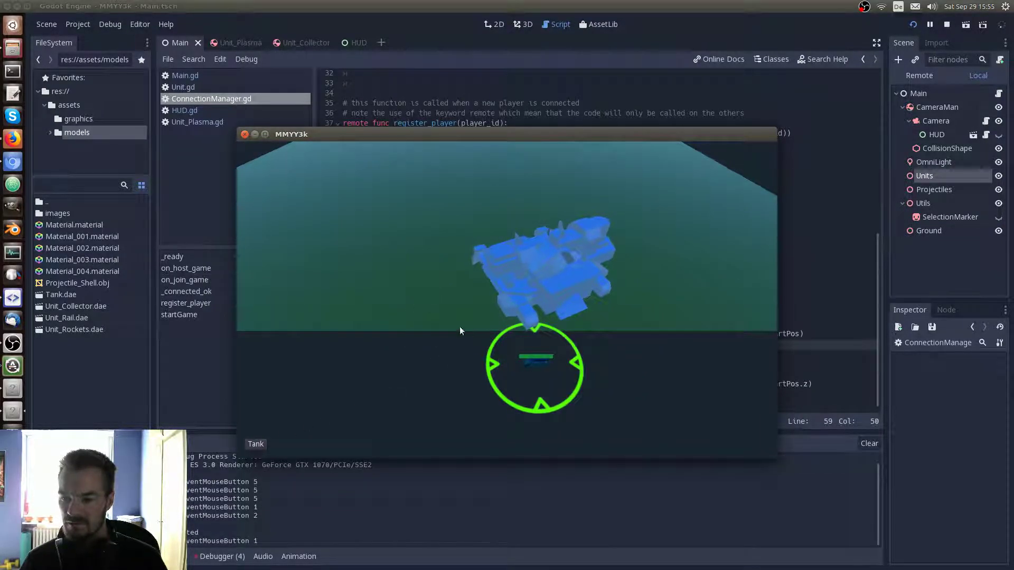
right_click(367, 288)
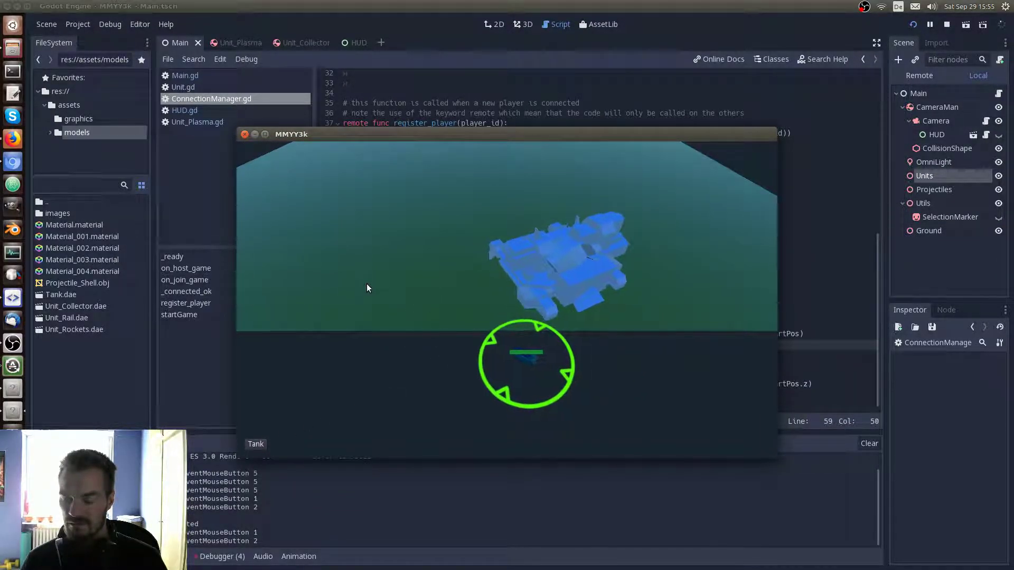
right_click(484, 209)
right_click(509, 264)
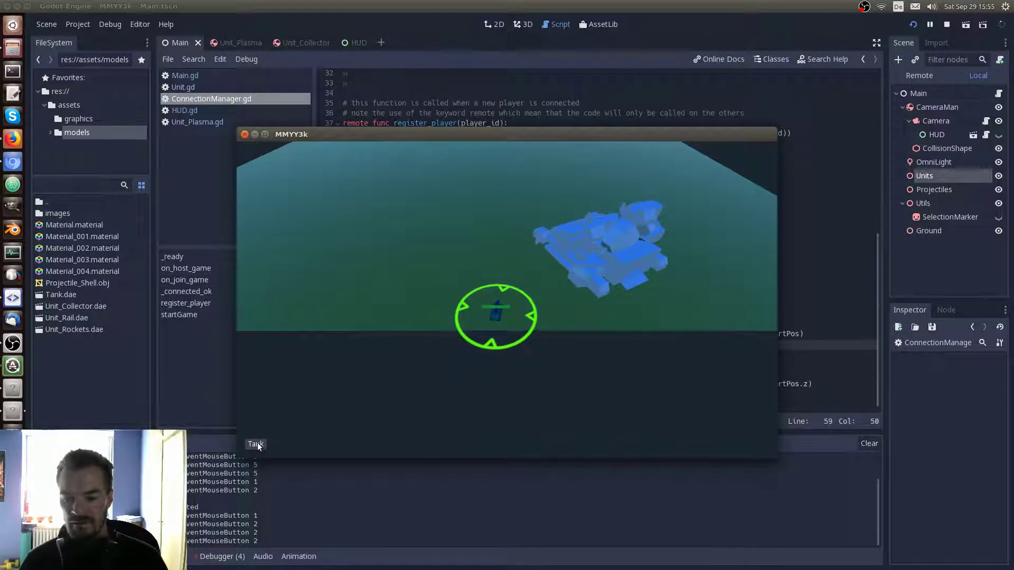
click(633, 315)
right_click(525, 354)
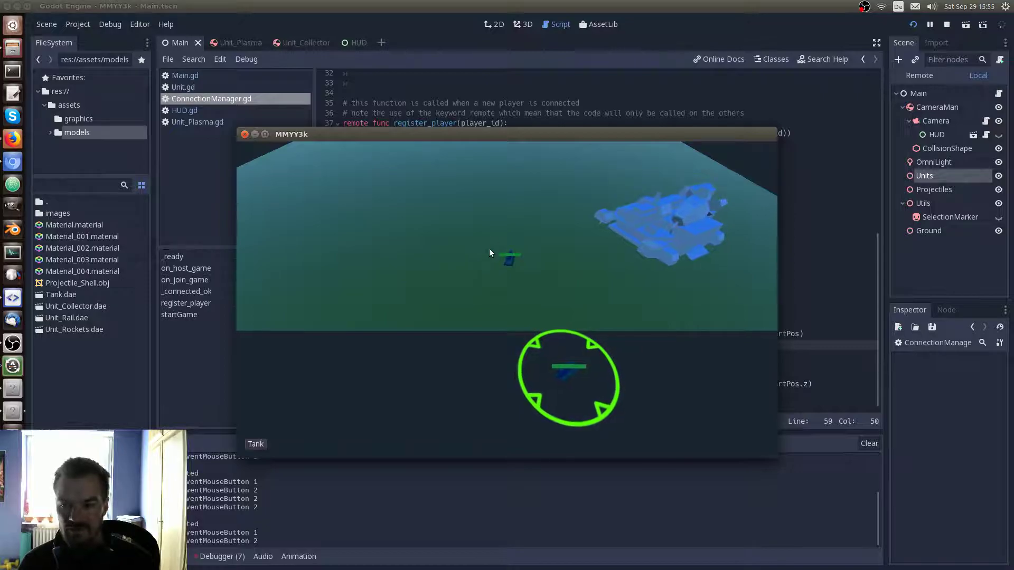
right_click(502, 225)
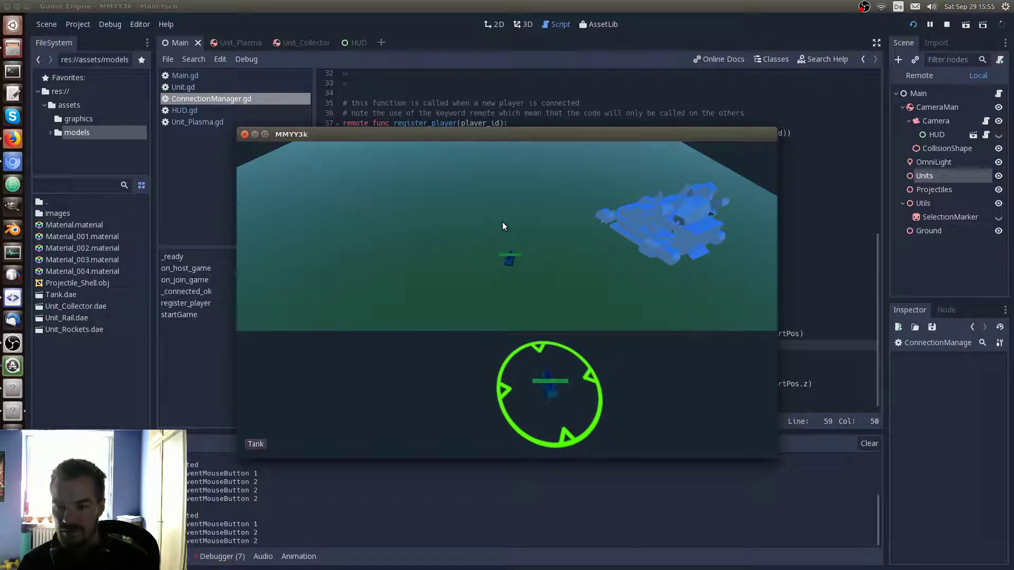
right_click(498, 221)
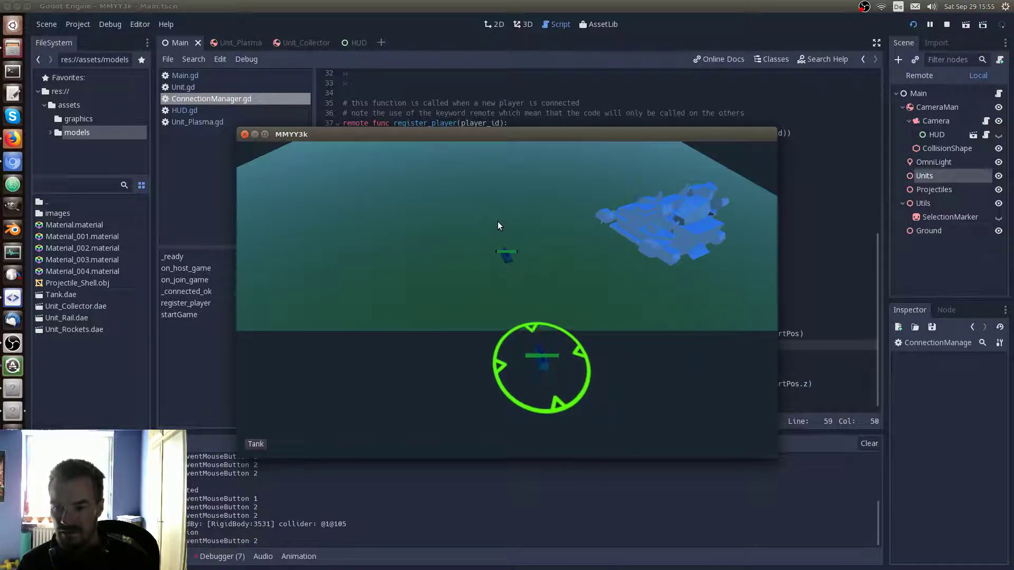
right_click(499, 220)
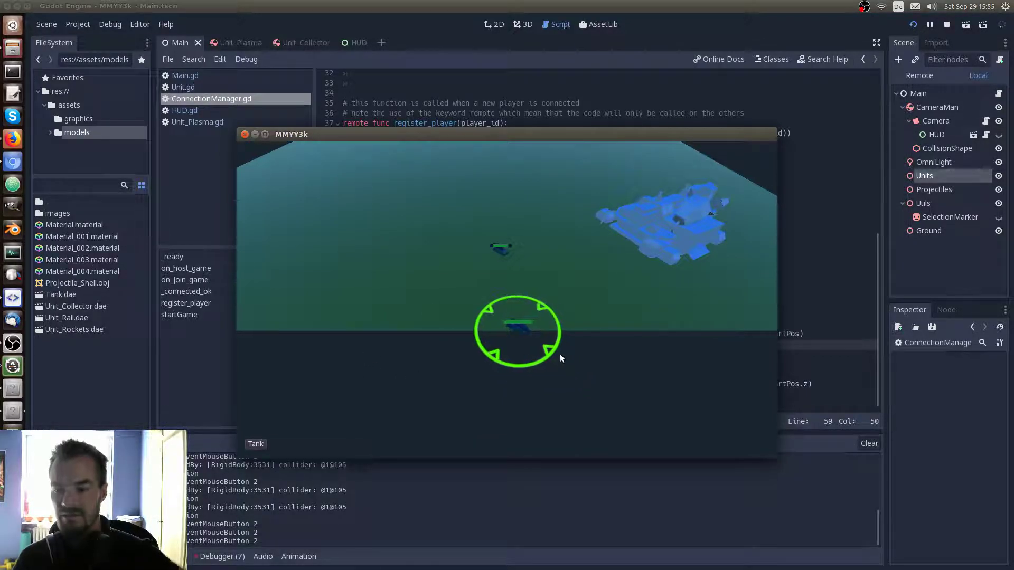
right_click(498, 218)
right_click(492, 215)
right_click(492, 215)
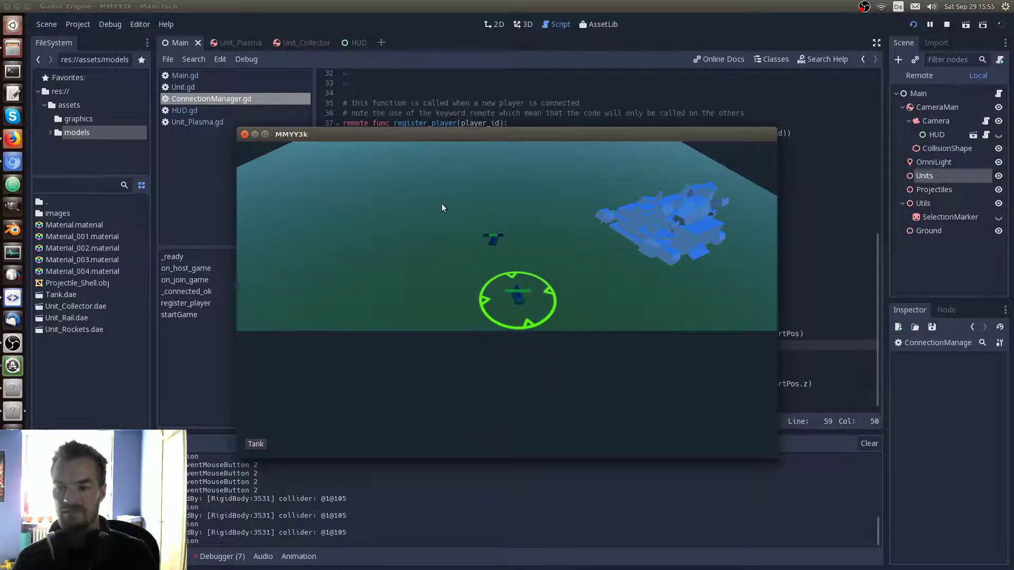
click(244, 135)
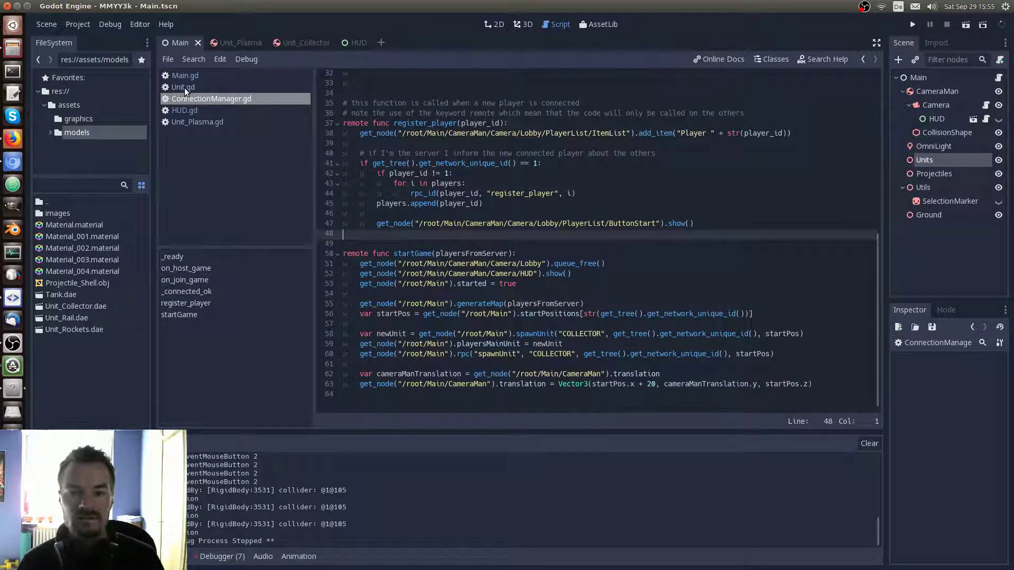
Delete contact-monitor lines 7–8 and the print("inherited") line from Unit_Plasma.gd's _ready
click(189, 122)
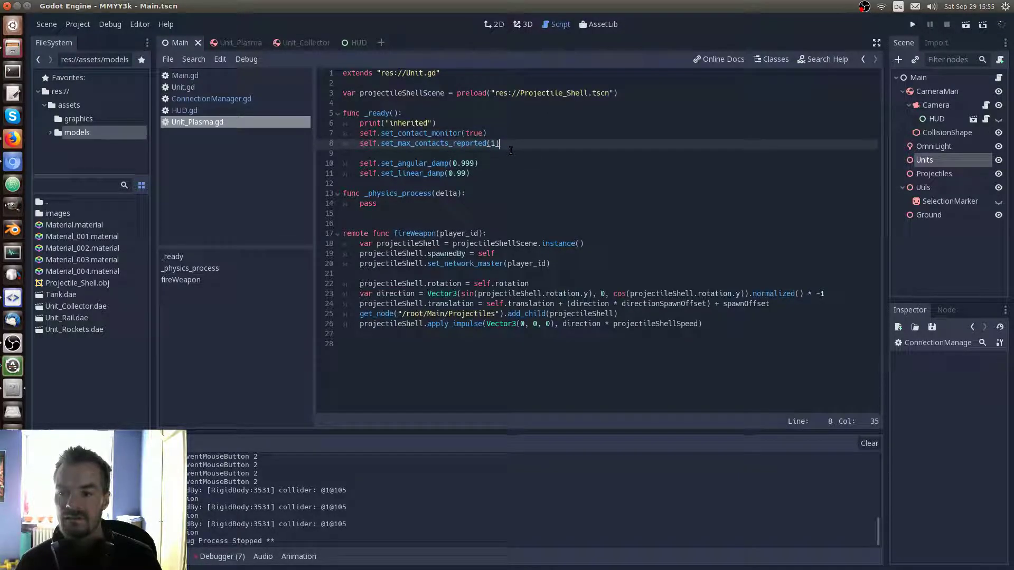
click(514, 144)
click(513, 153)
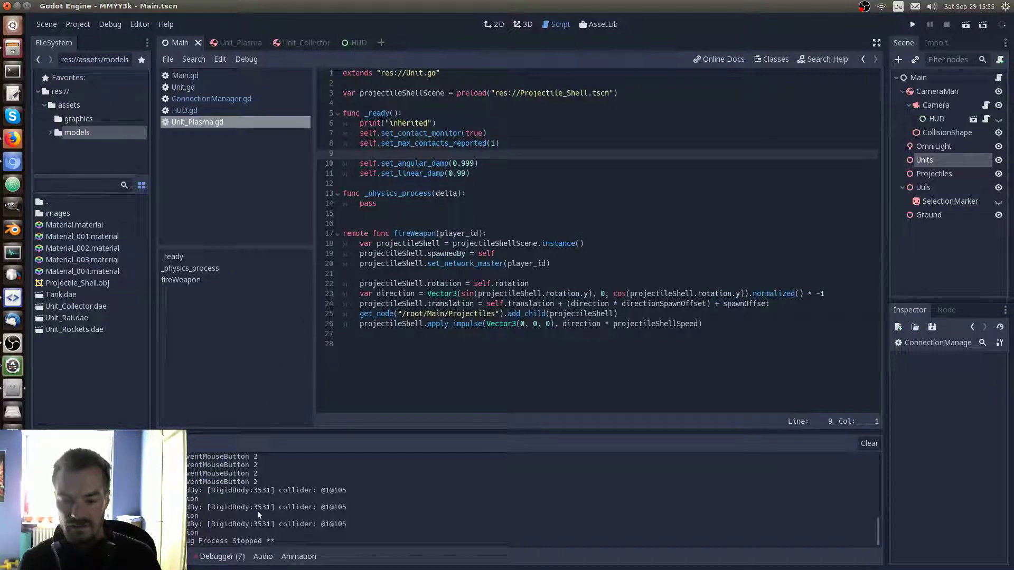
scroll(259, 525, up, 3)
scroll(233, 506, up, 2)
scroll(233, 506, up, 3)
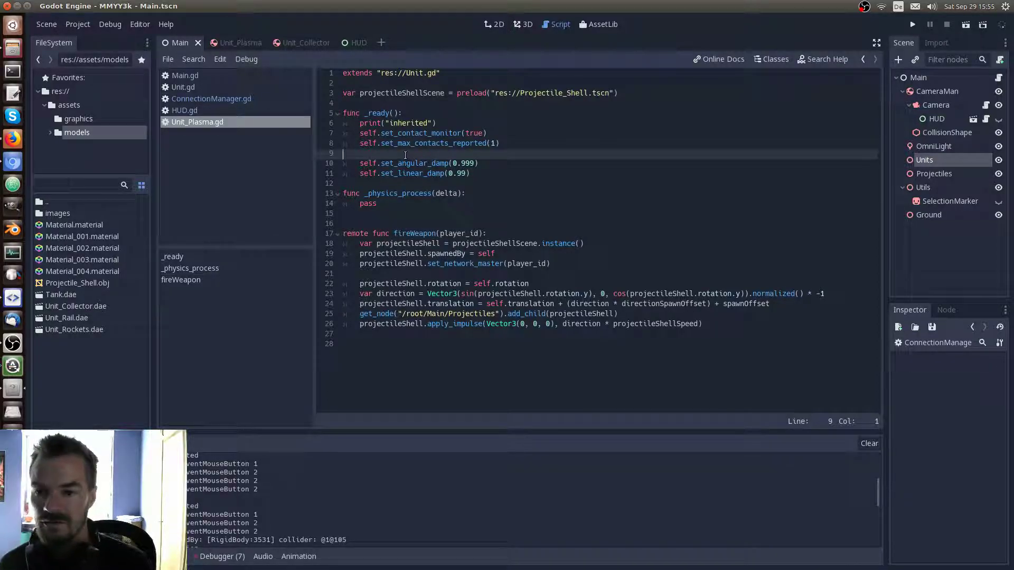
click(317, 147)
drag(317, 149, 311, 130)
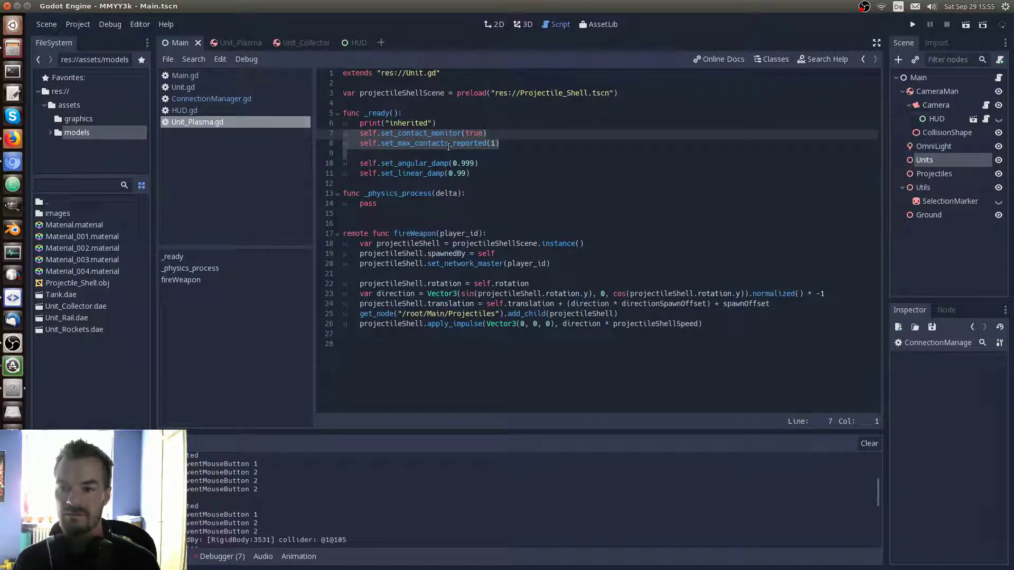
key(Delete)
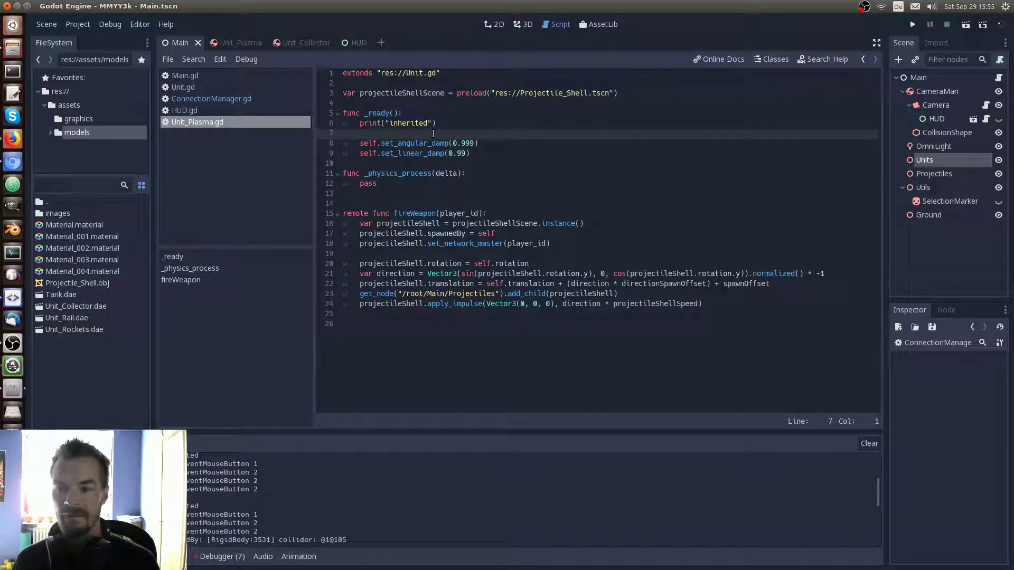
key(shift+Up)
key(Delete)
key(BackSpace)
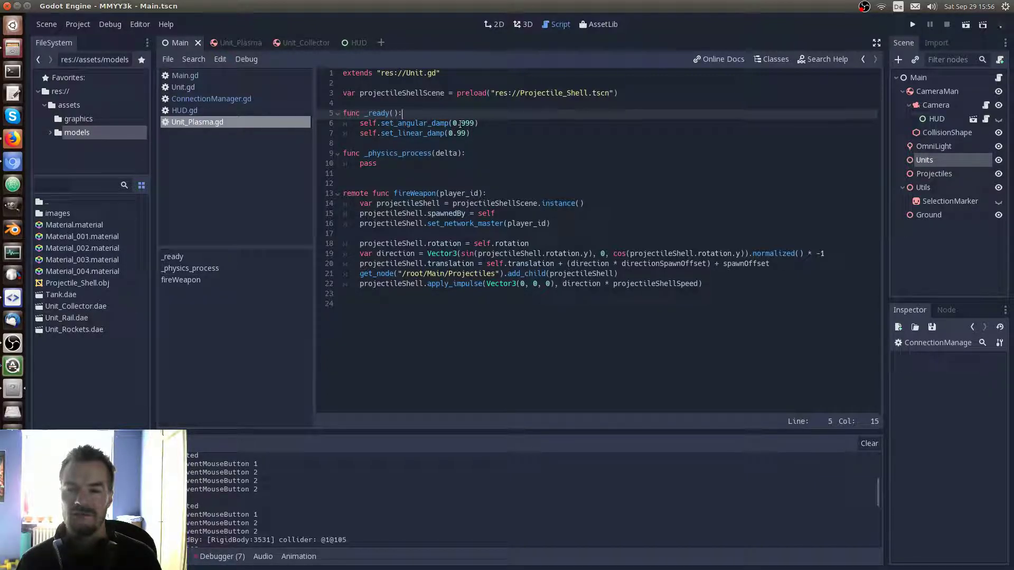
Delete the print("parent") line from Unit.gd
click(199, 86)
click(322, 265)
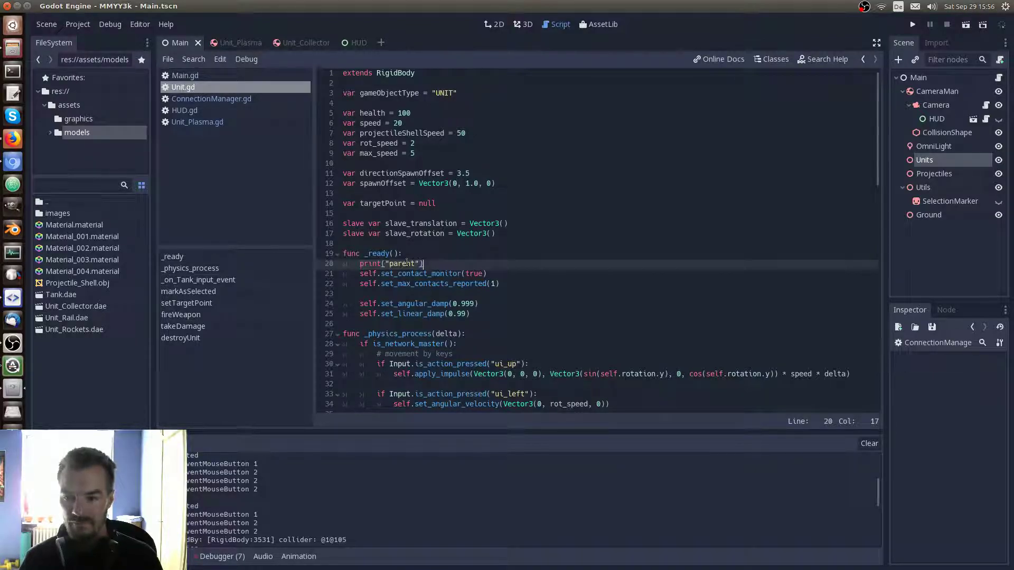
key(ctrl+shift+k)
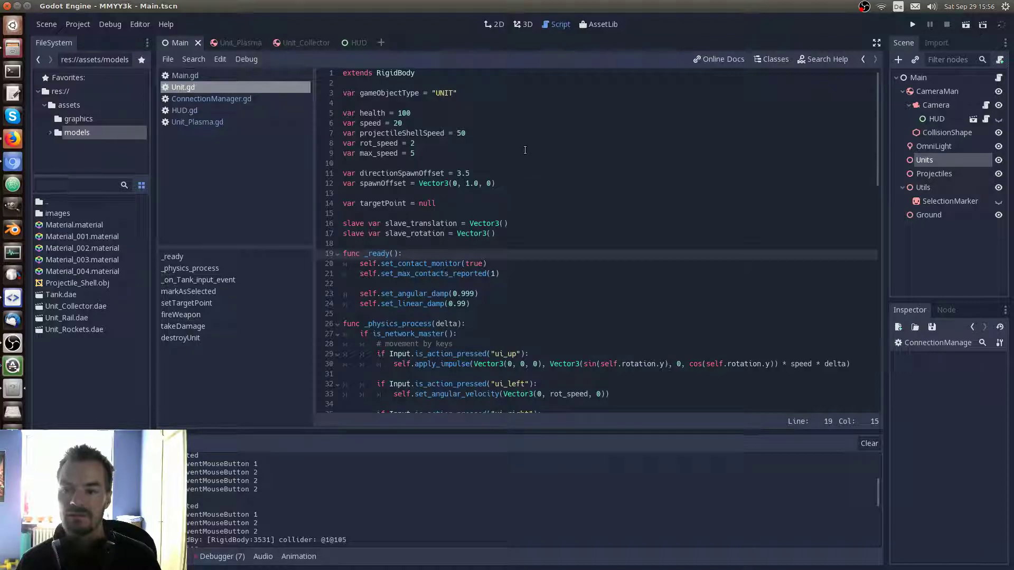
Rename the speed variable on line 6 to unitMovementSpeed and copy the new name
click(419, 124)
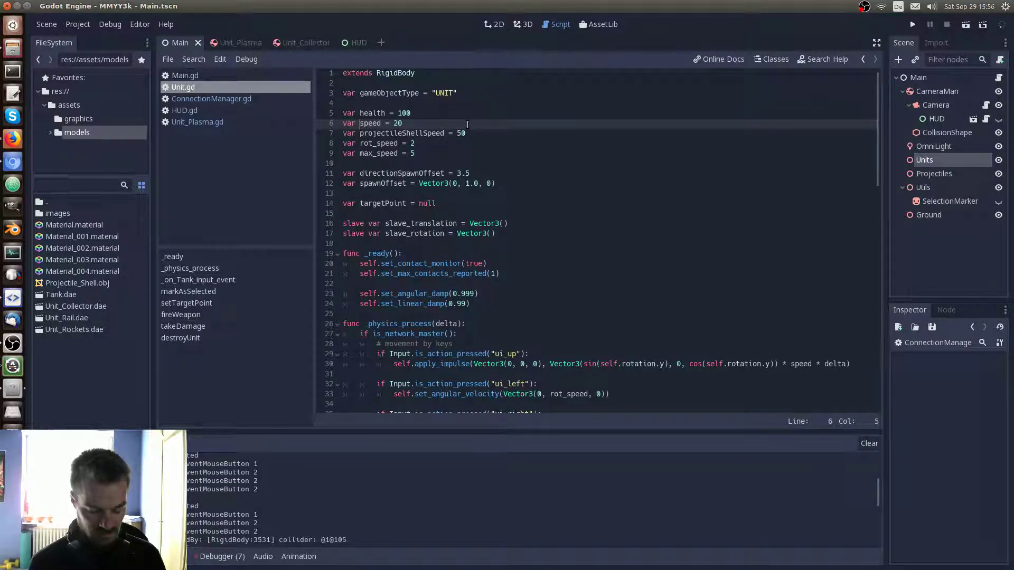
text(unit)
text(Movem)
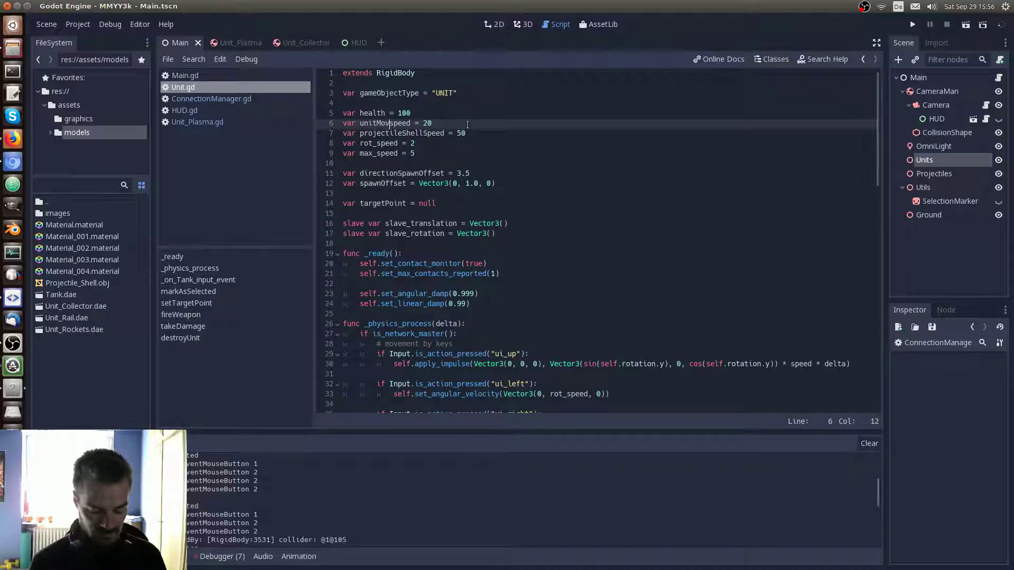
text(ent)
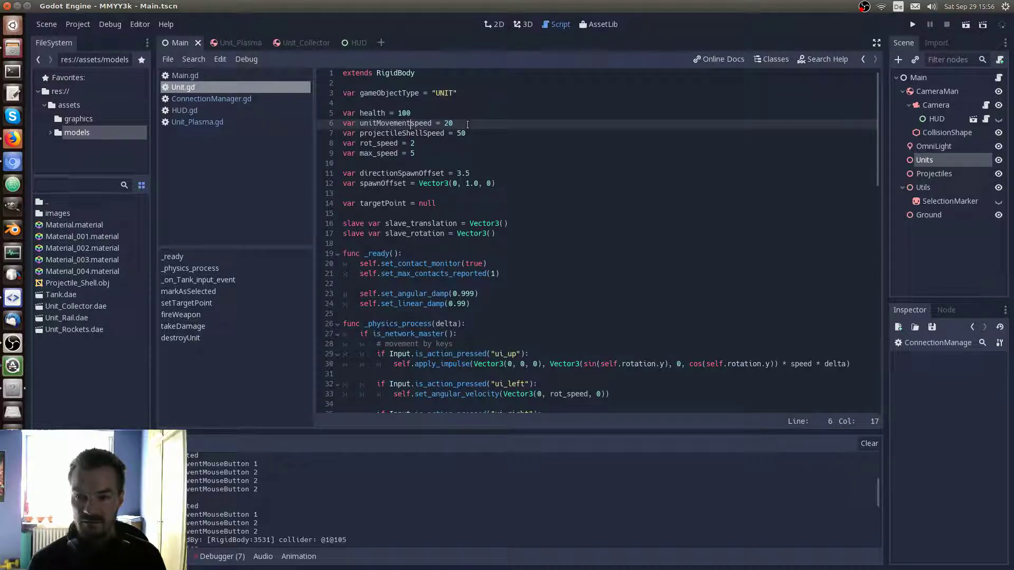
key(Delete)
text(S)
double_click(405, 122)
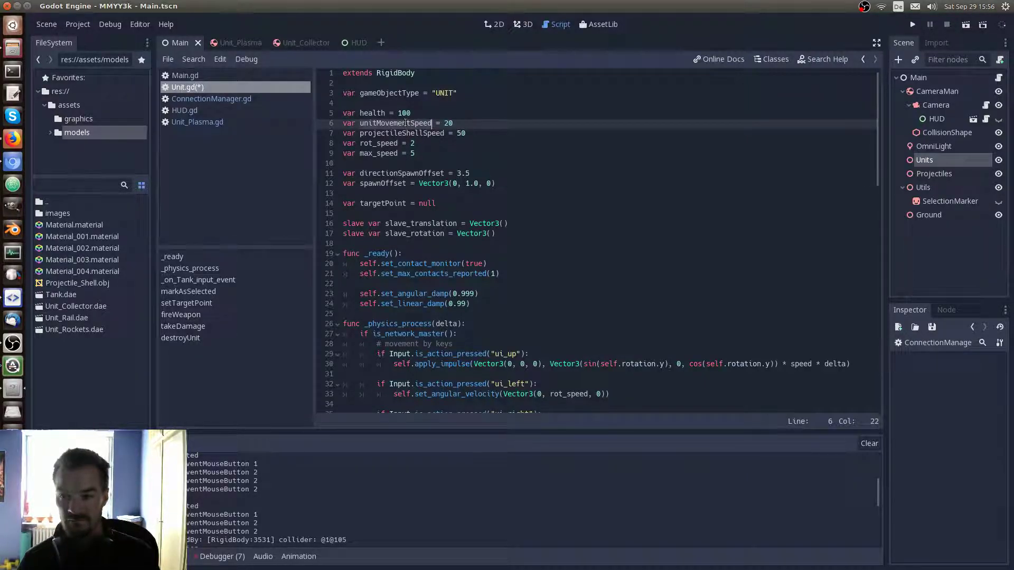
Replace speed with unitMovementSpeed on lines 30 and 44, and save Unit.gd
double_click(796, 364)
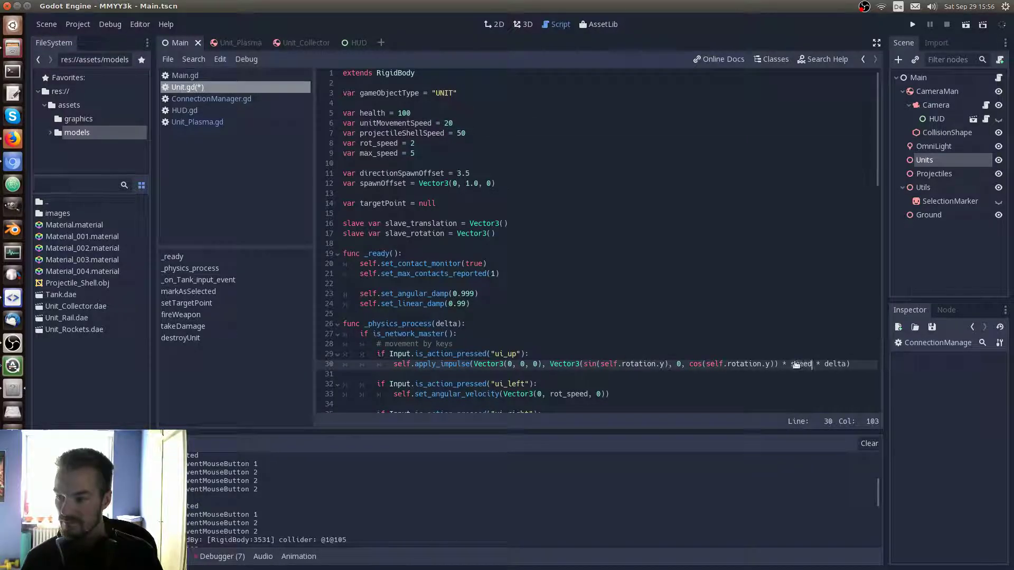
text(unitMovementSpeed)
scroll(648, 295, down, 2)
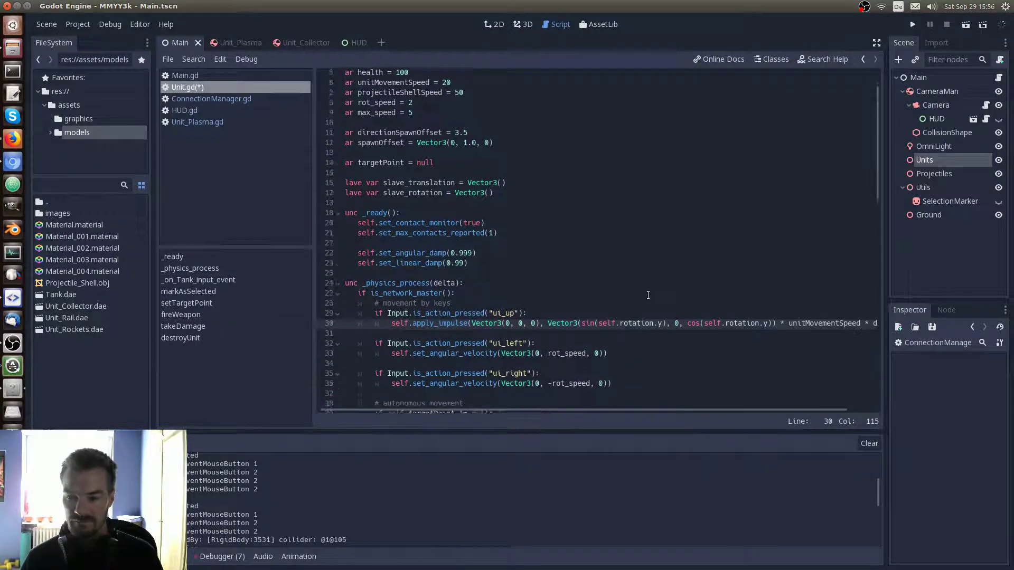
scroll(648, 295, down, 2)
scroll(647, 294, down, 4)
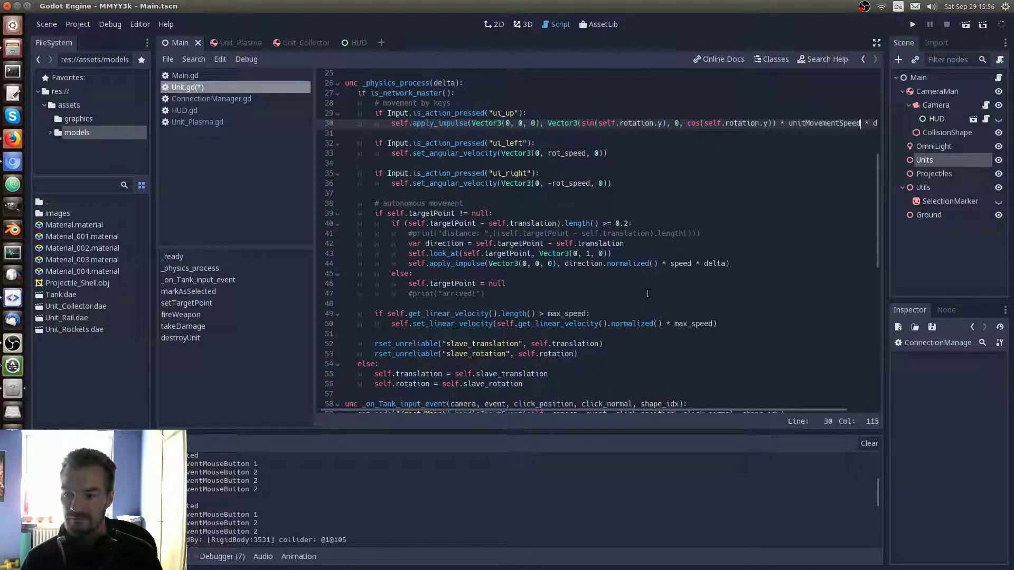
double_click(673, 265)
text(unitMovementSpeed)
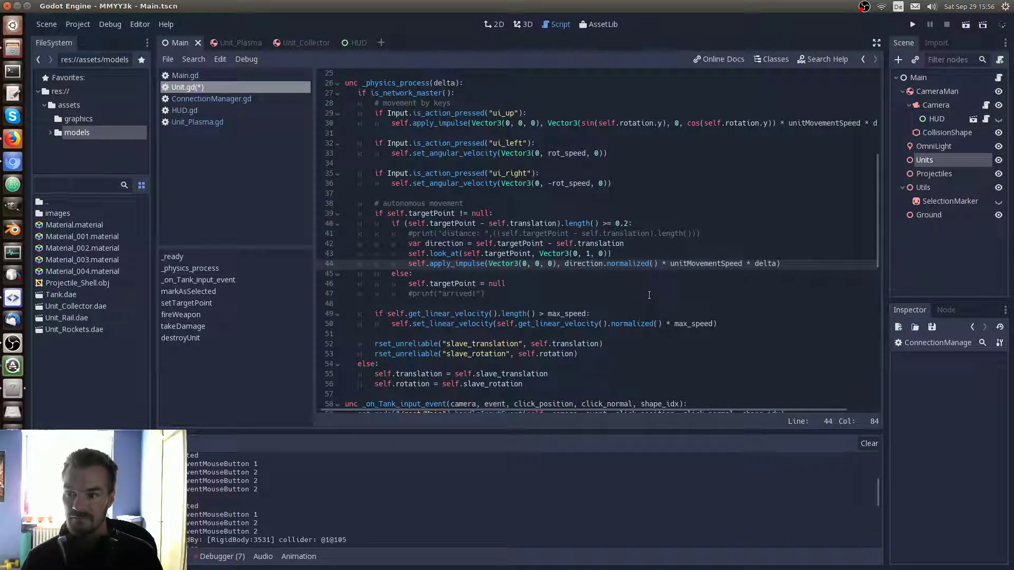
key(ctrl+s)
scroll(648, 295, up, 3)
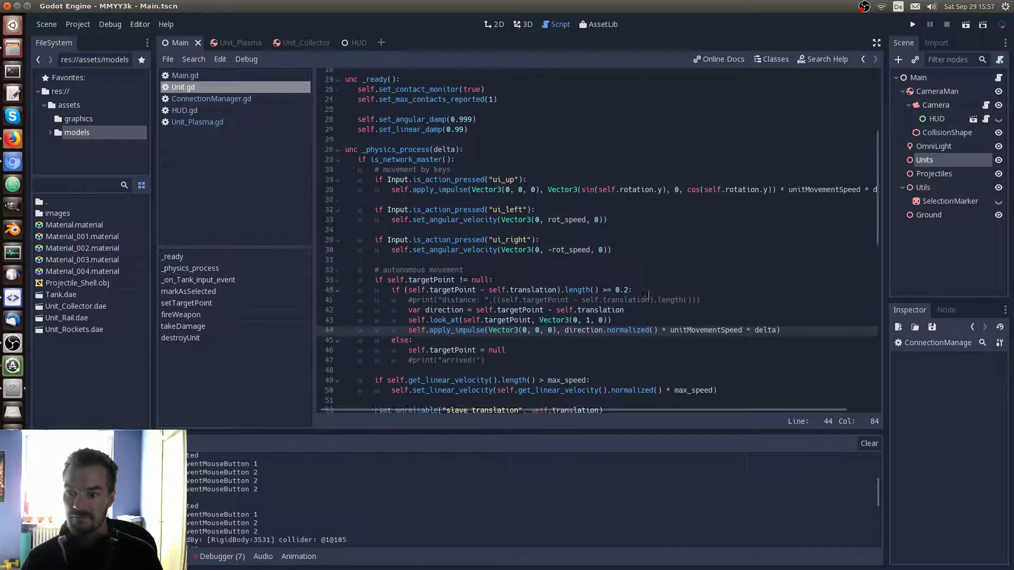
scroll(648, 296, up, 4)
scroll(648, 295, up, 1)
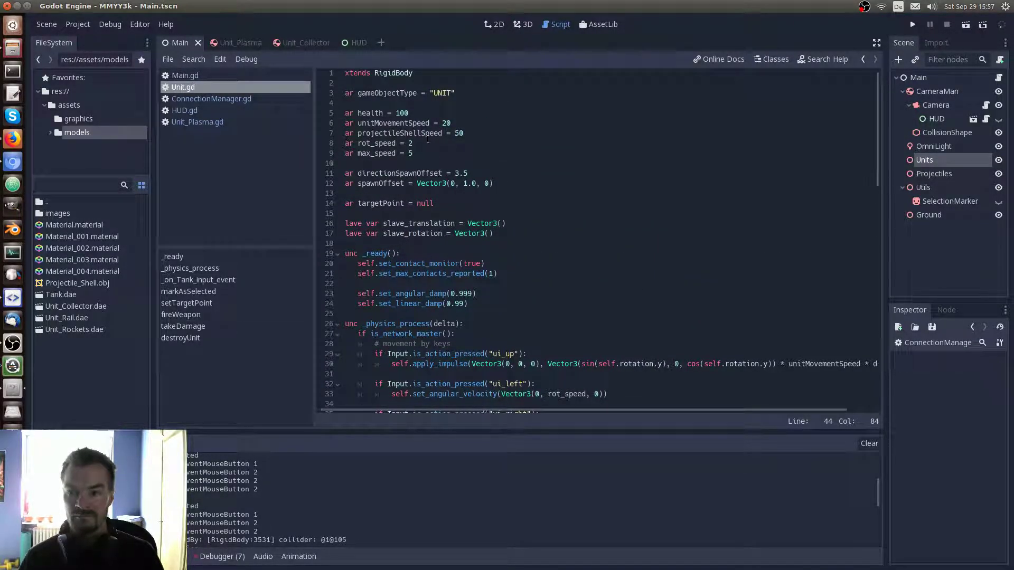
click(343, 123)
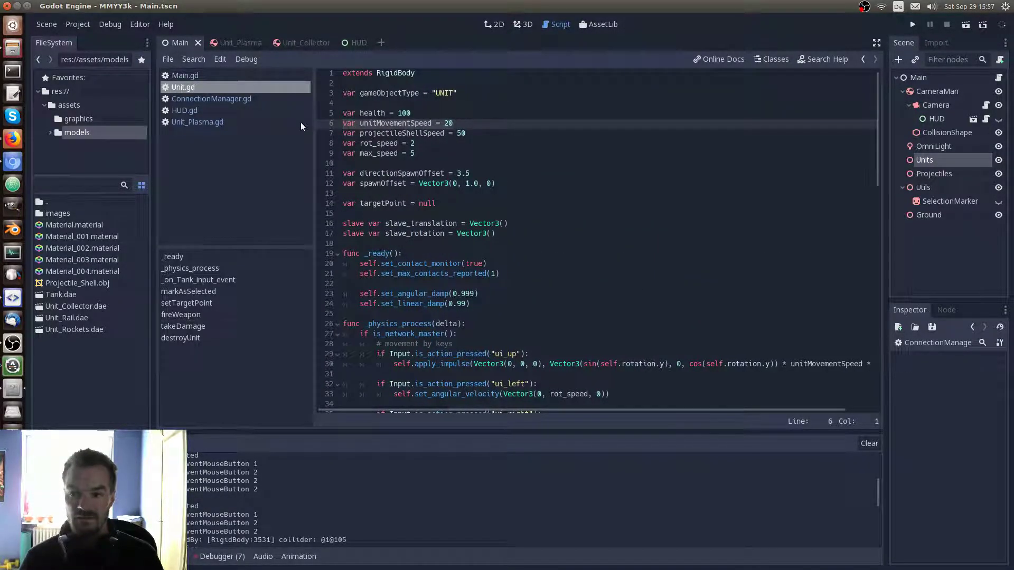
Add a unitMovementSpeed declaration to Unit_Plasma.gd, change its value, and save
click(209, 122)
click(401, 104)
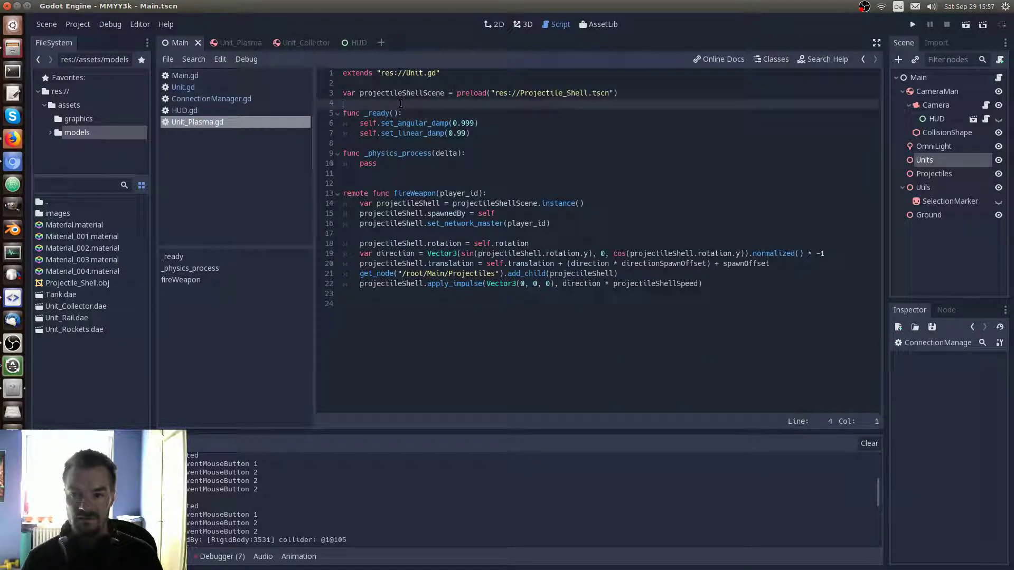
key(Return)
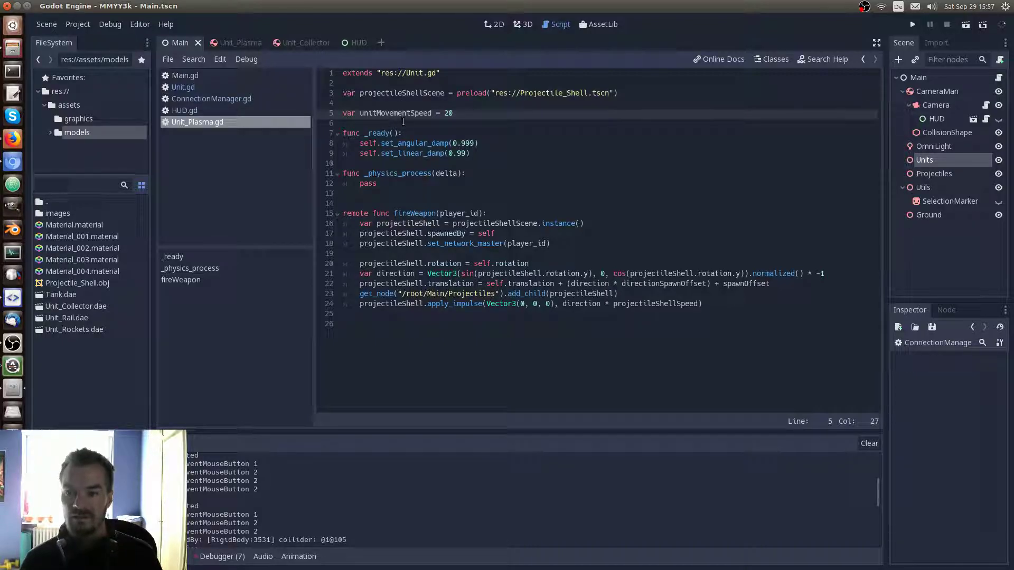
key(Left)
key(BackSpace)
text(3)
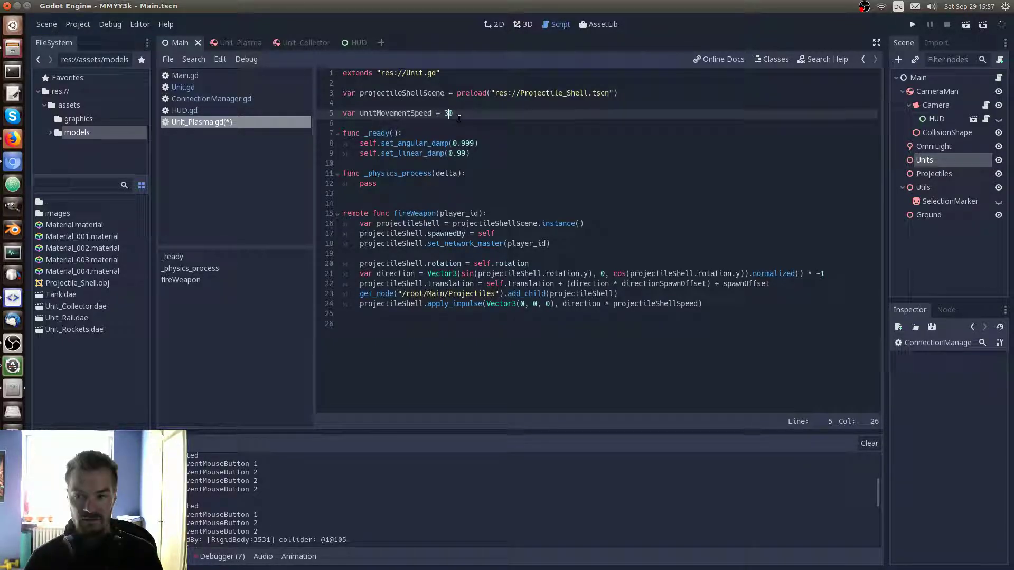
text(4)
key(ctrl+s)
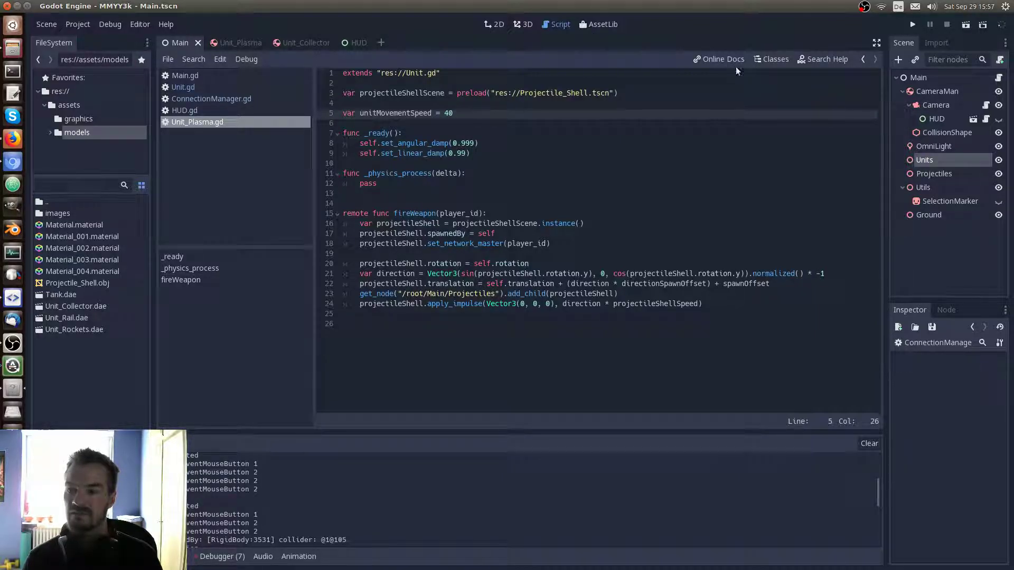
After the duplicate-member error, move unitMovementSpeed = 40 into _ready, drop the var line, and save
click(913, 24)
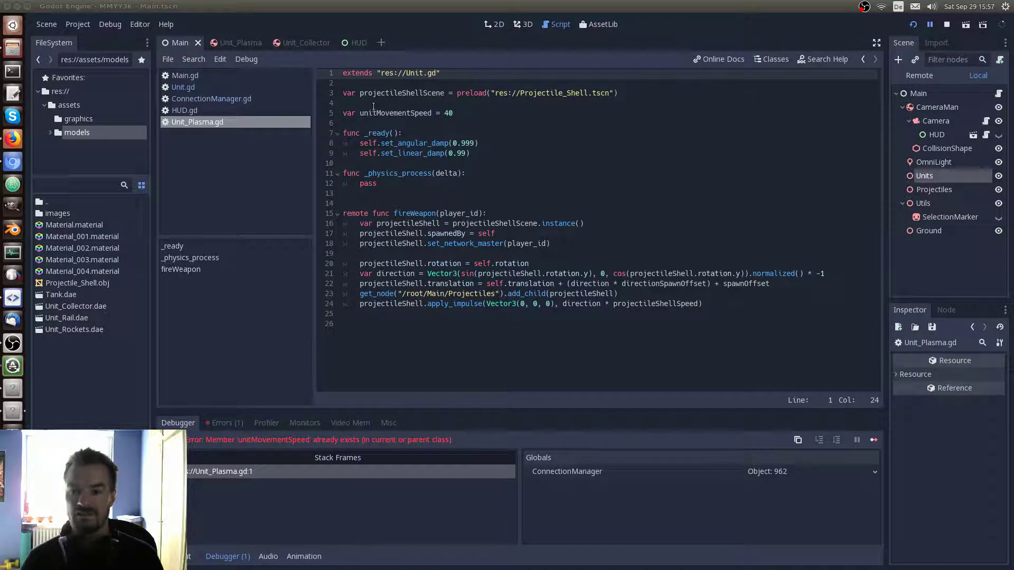
drag(362, 113, 480, 116)
key(ctrl+c)
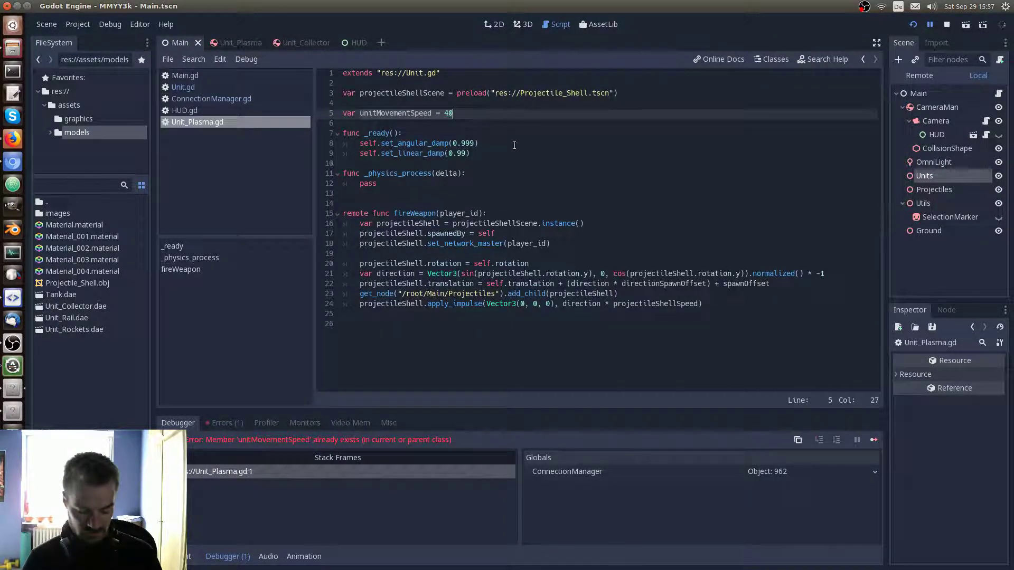
click(478, 154)
click(483, 134)
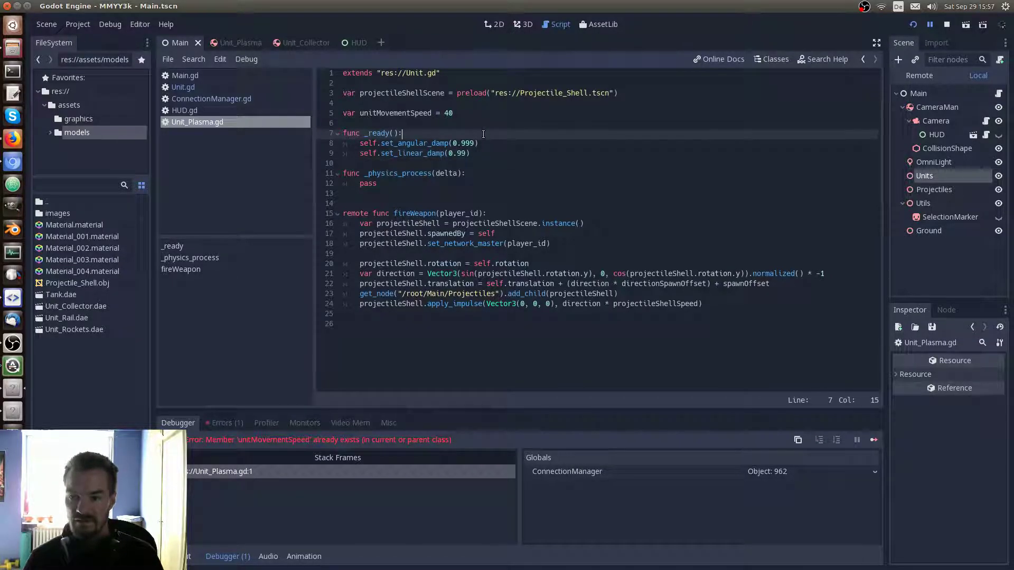
key(Return)
key(ctrl+v)
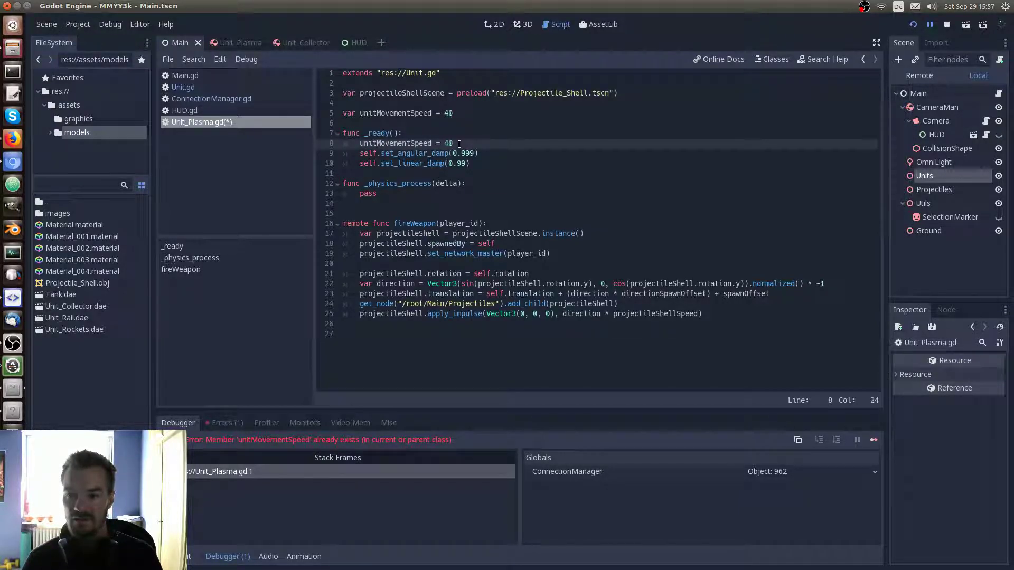
drag(457, 113, 349, 108)
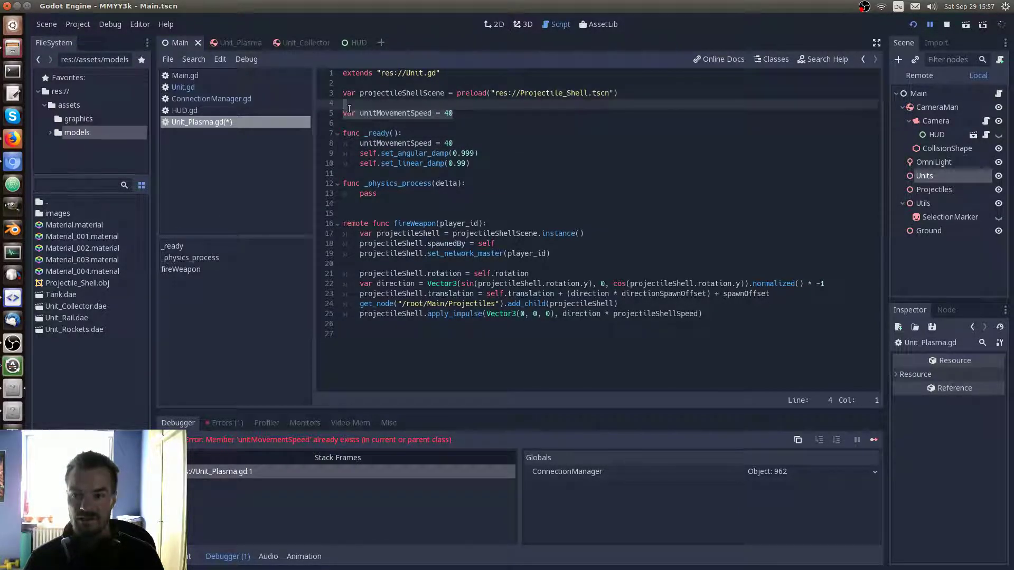
key(BackSpace)
key(BackSpace)
key(ctrl+s)
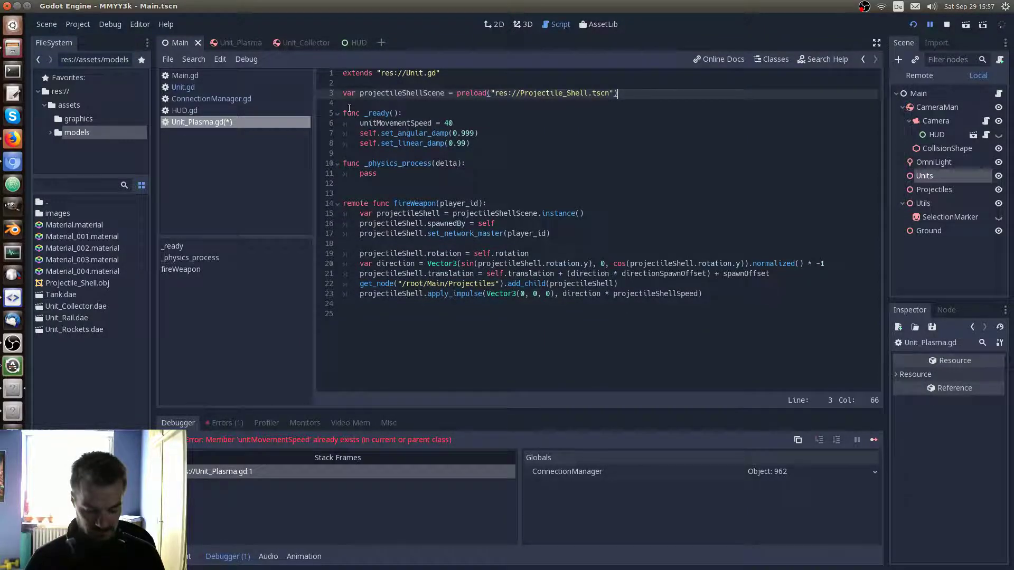
Launch the game, host and start a match, and drive the tank to several spots
click(914, 25)
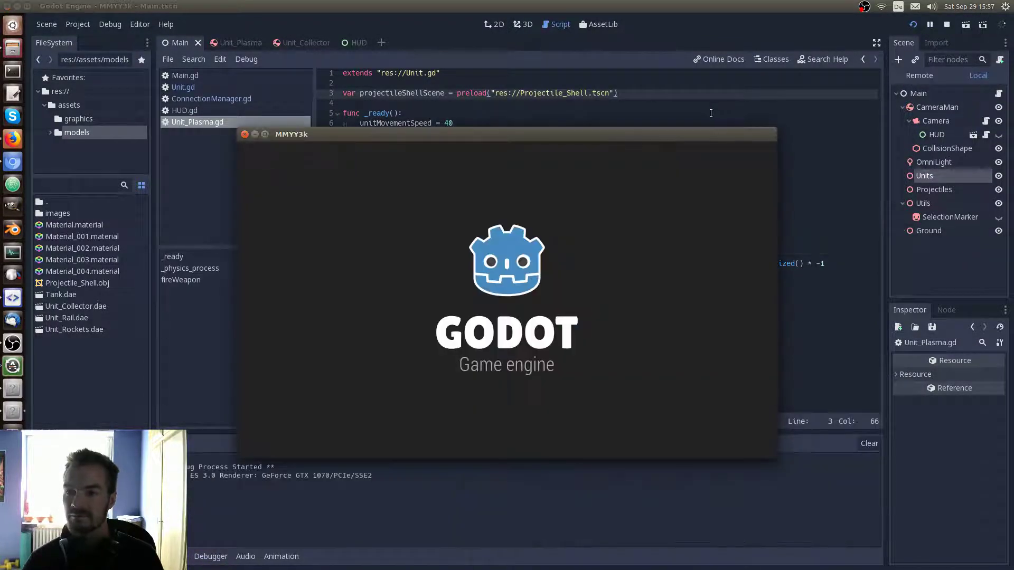
click(511, 246)
click(517, 202)
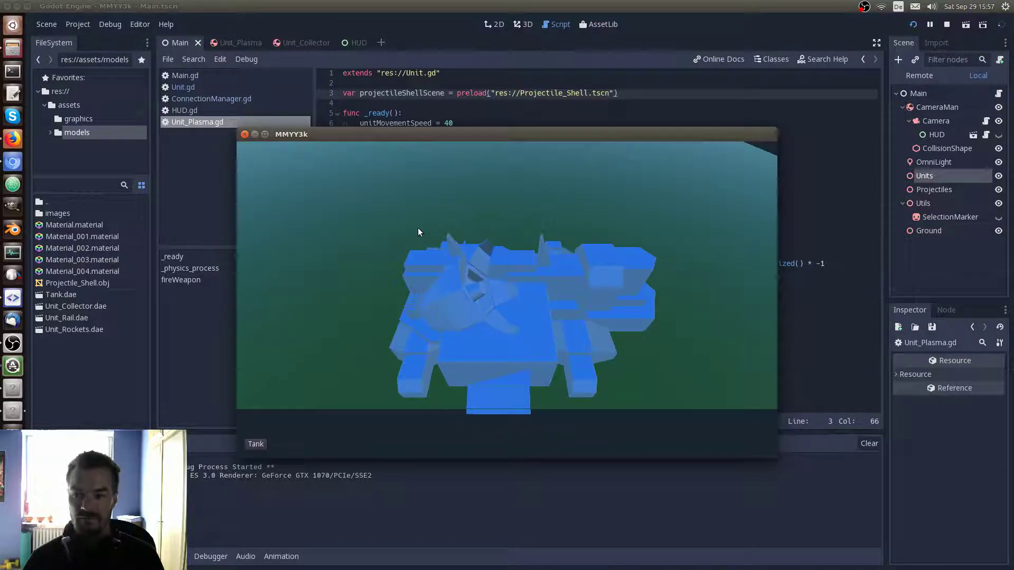
right_click(503, 305)
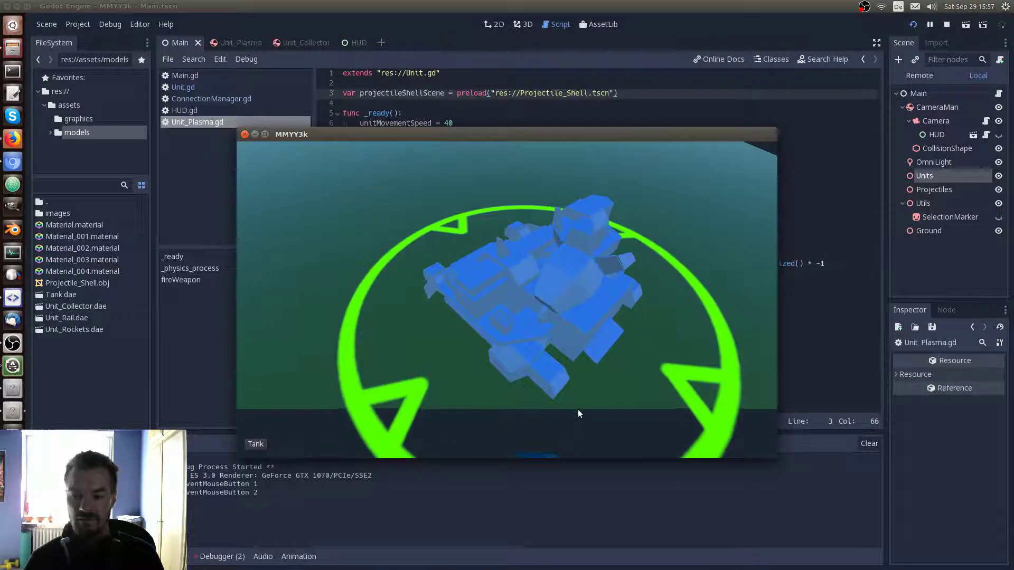
scroll(578, 410, down, 2)
click(655, 352)
right_click(698, 332)
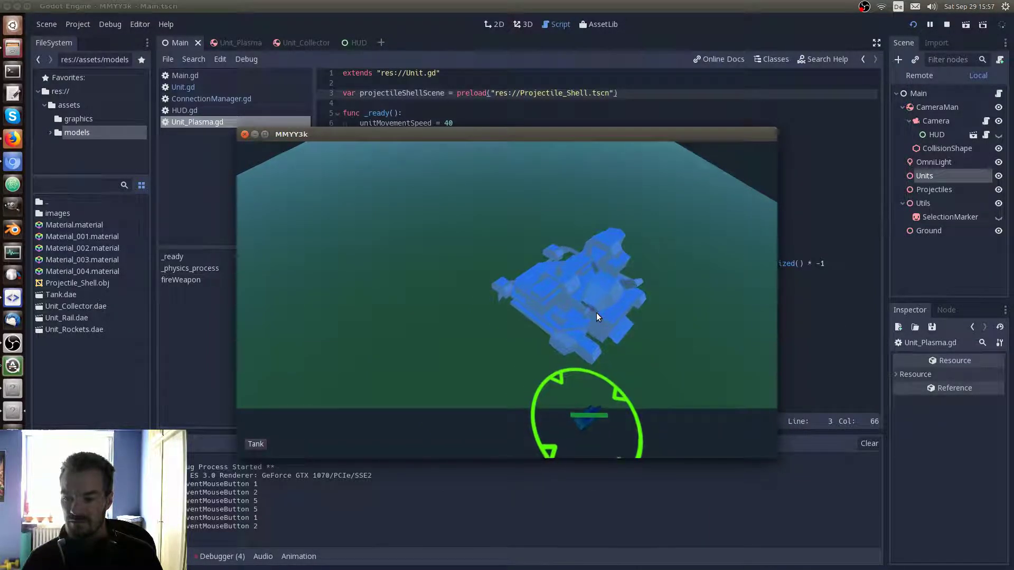
click(600, 407)
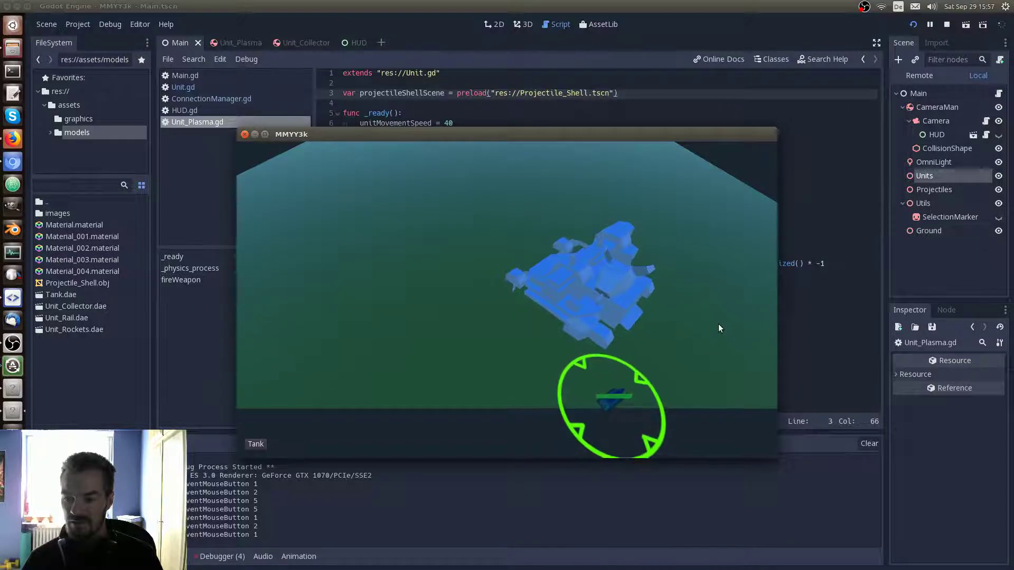
right_click(719, 324)
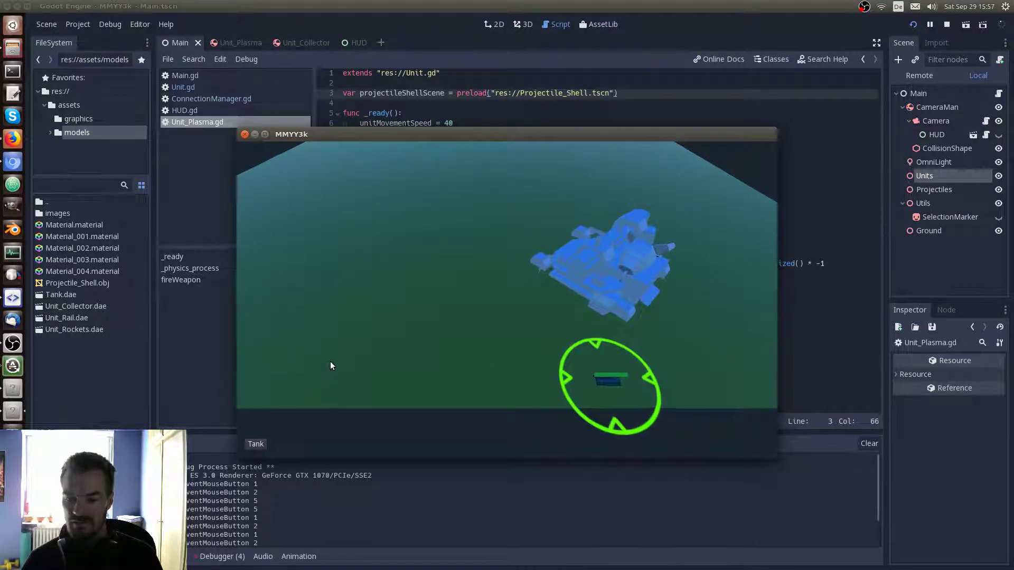
Spawn a second small tank, select the units in turn, then close the game window
click(256, 443)
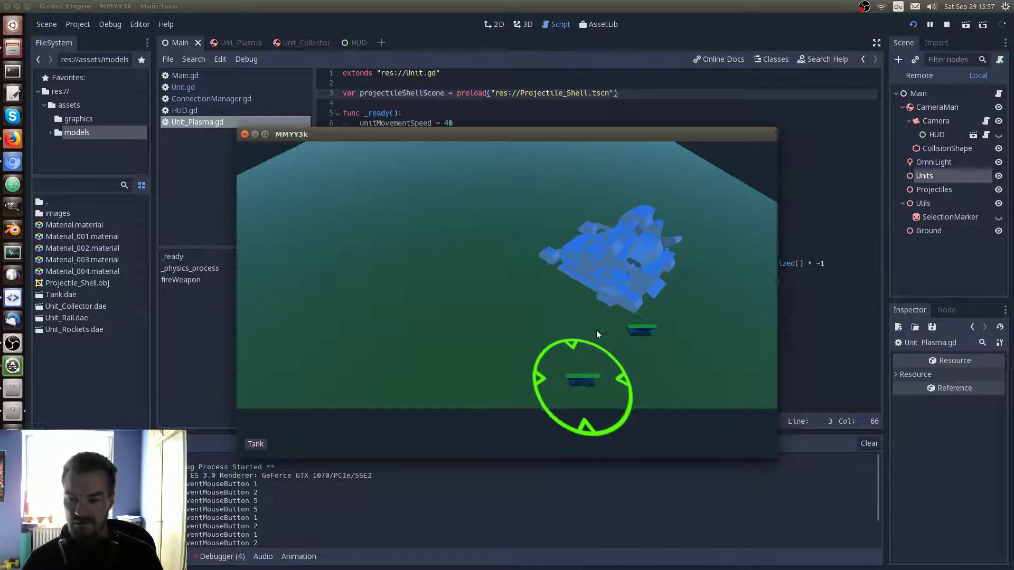
click(644, 332)
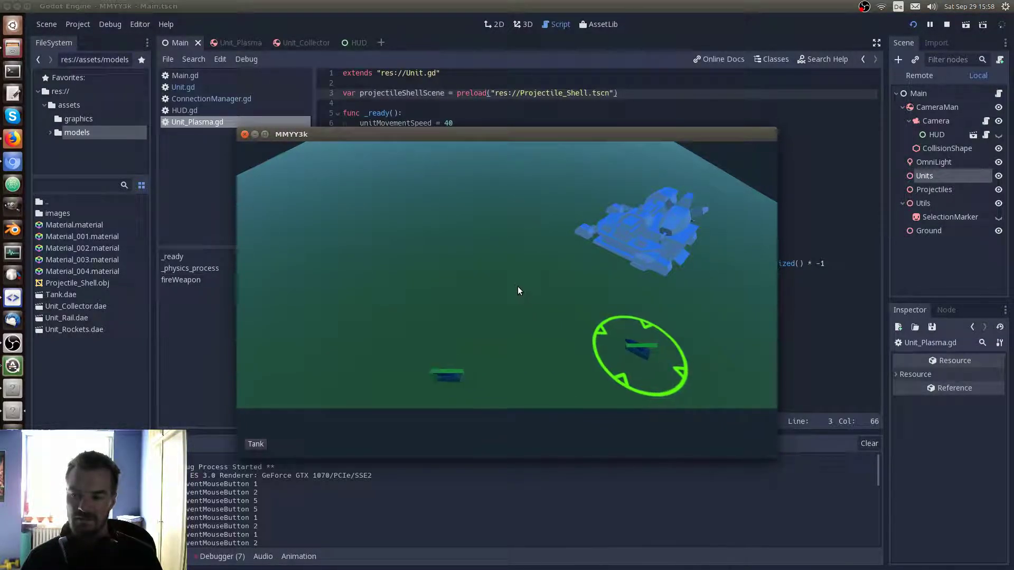
click(633, 244)
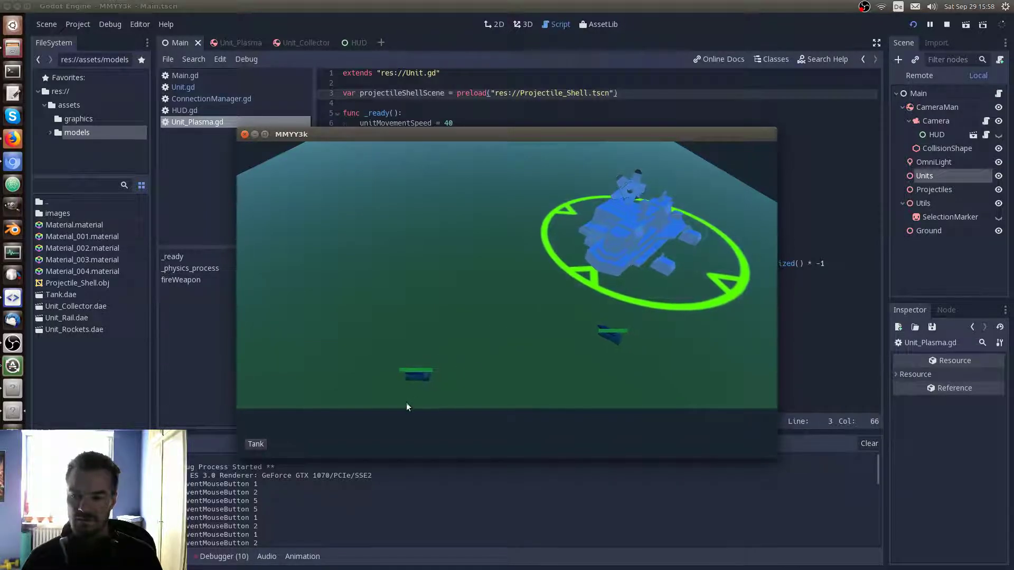
click(412, 374)
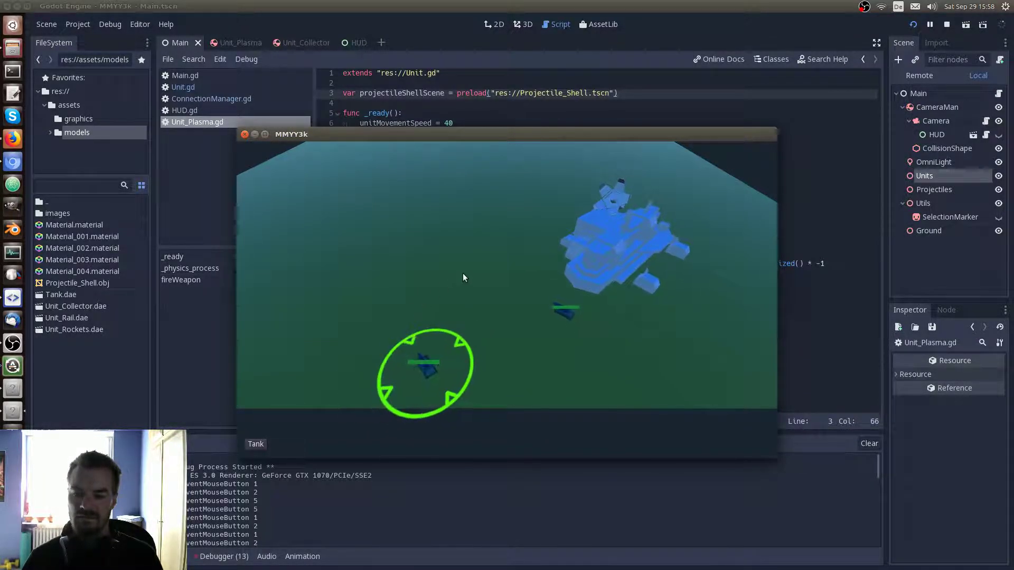
click(581, 282)
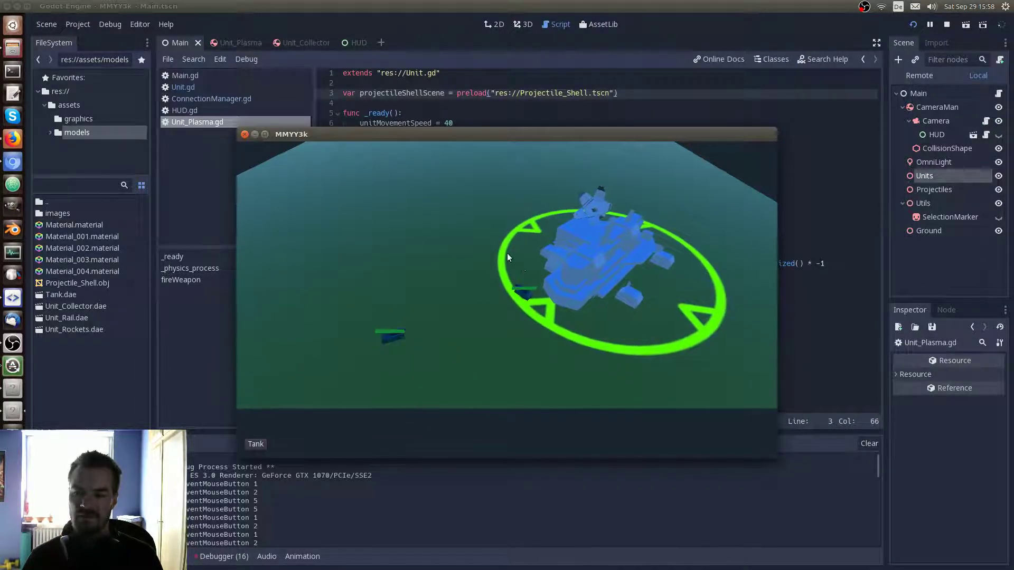
click(245, 135)
Change unitMovementSpeed in _ready from 10 to 20
click(449, 123)
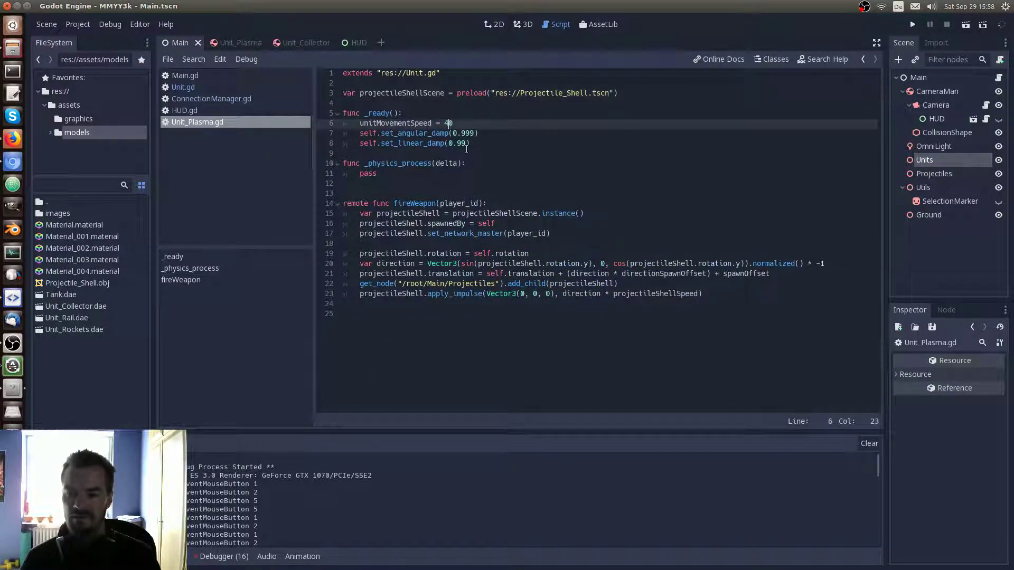
key(BackSpace)
text(2)
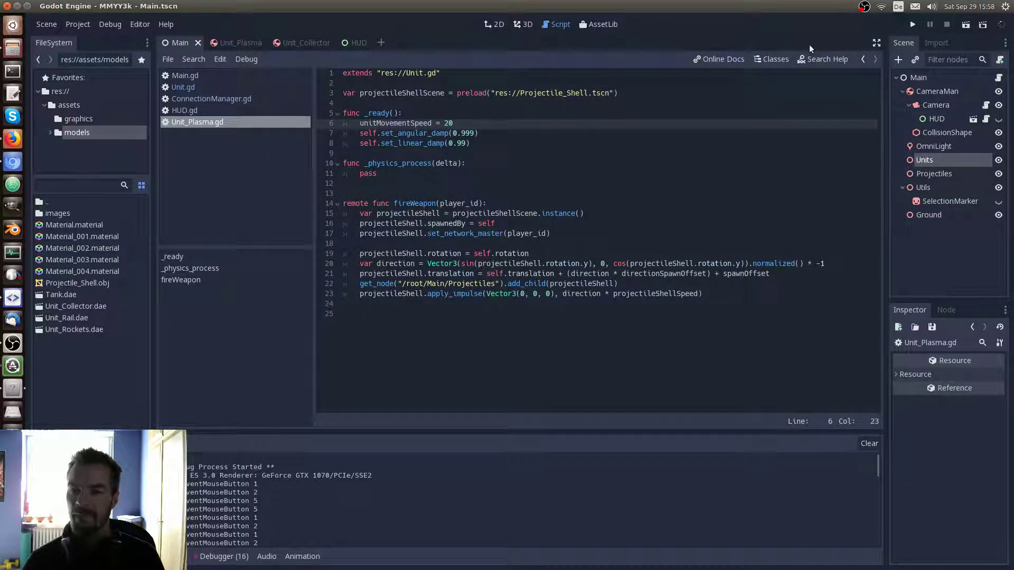
Run the game, host and start a match, drive the tank around, then close it
click(912, 27)
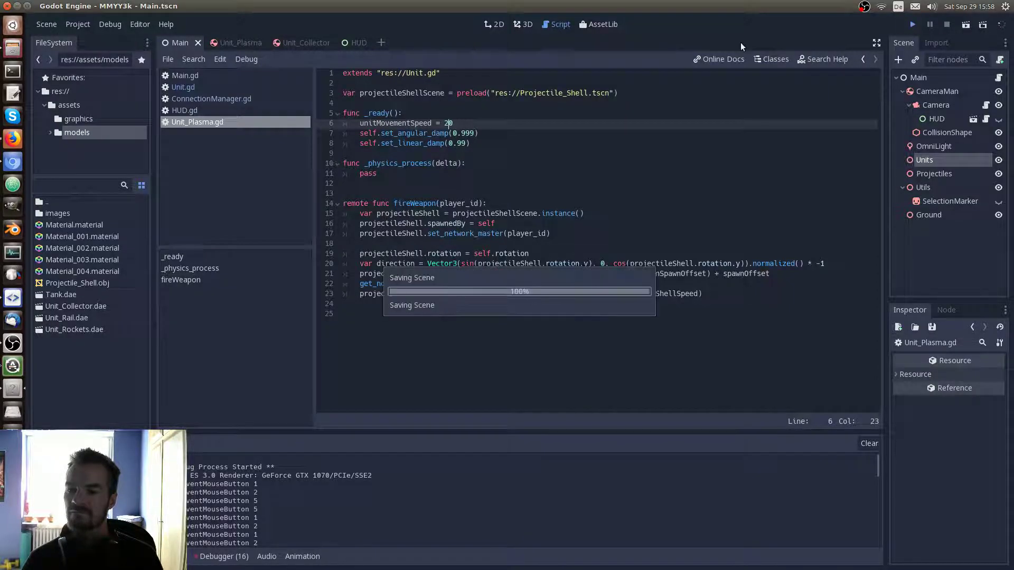
click(516, 246)
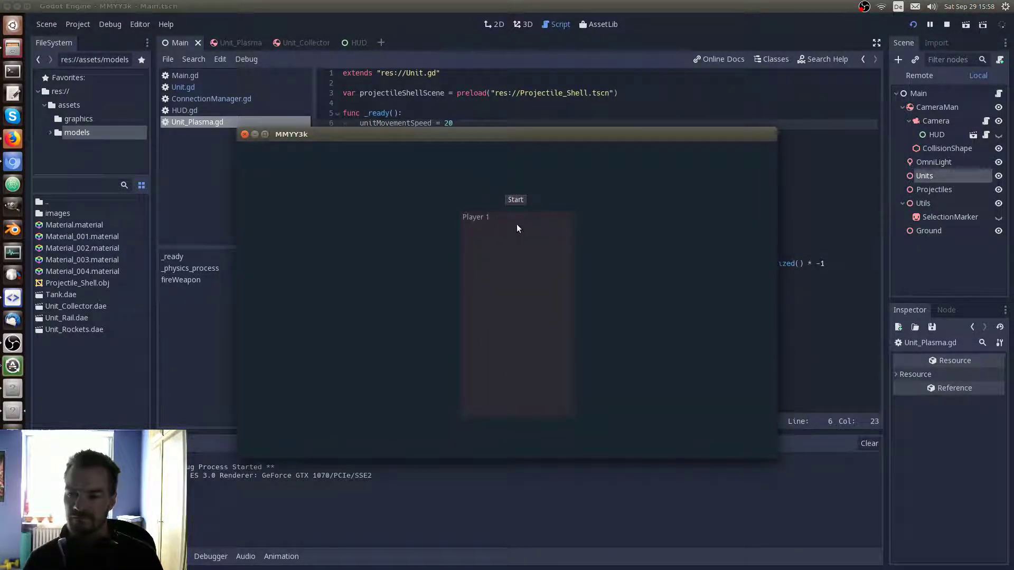
click(517, 201)
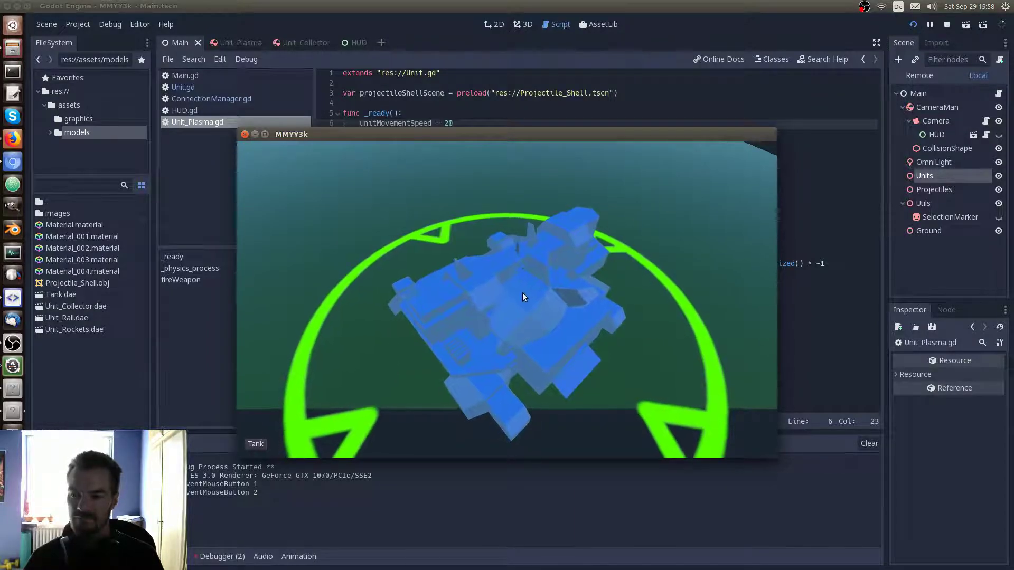
right_click(522, 293)
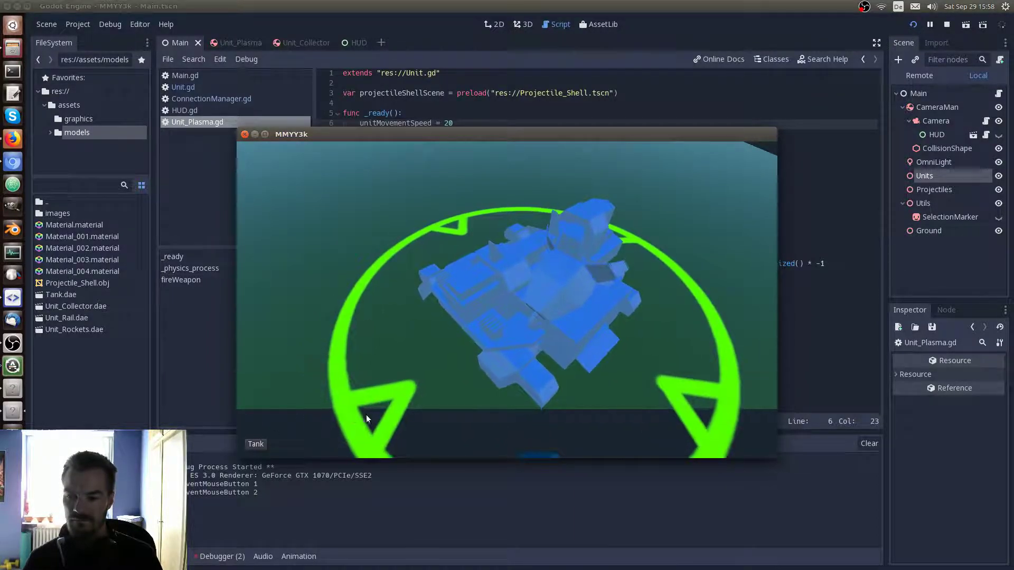
scroll(523, 445, down, 3)
click(390, 385)
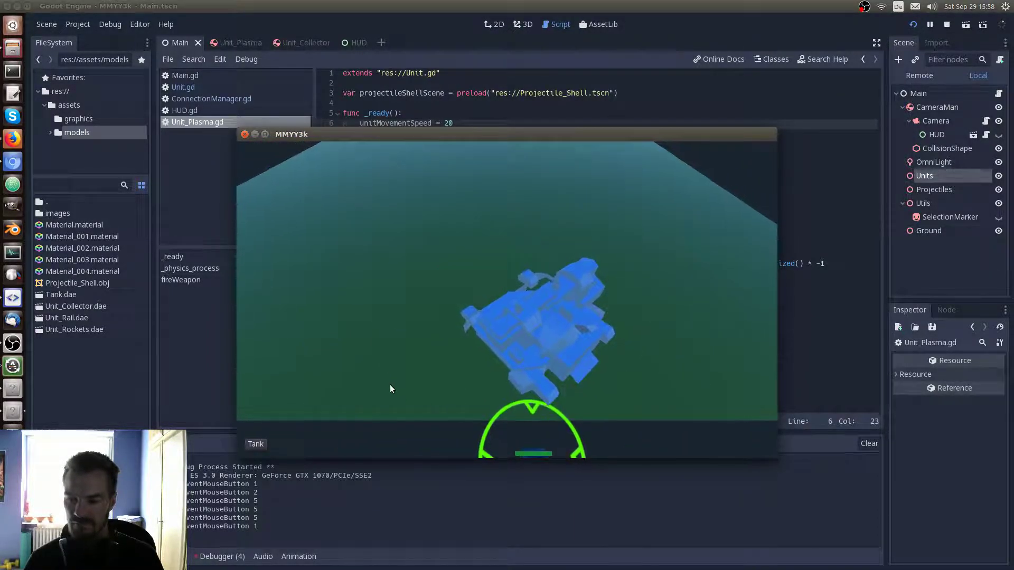
right_click(486, 420)
right_click(357, 375)
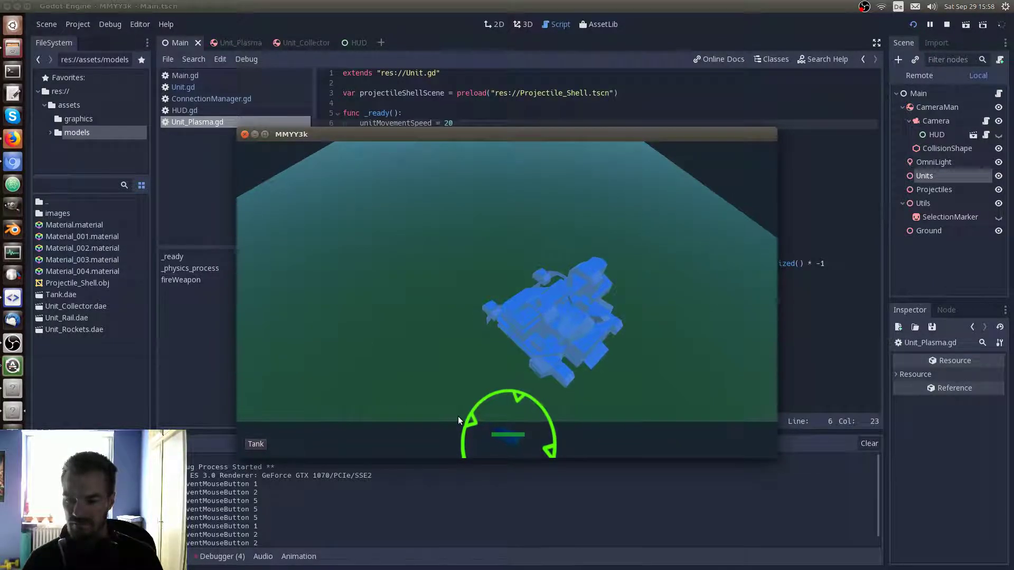
click(245, 134)
Insert '# custom physics overrides for each specific unit' under func _ready(): and save Unit_Plasma.gd
key(Up)
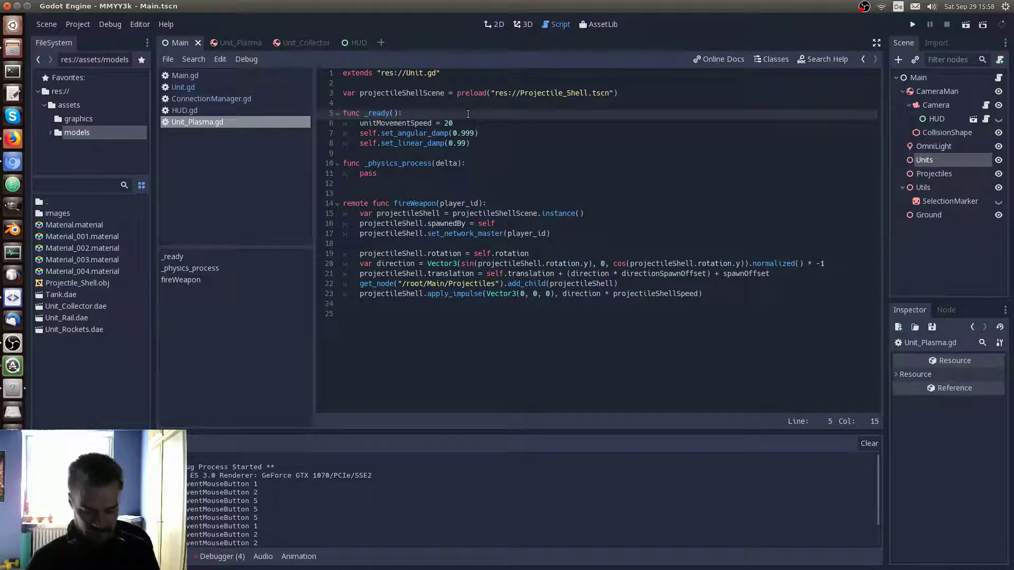
key(Return)
text(@)
key(BackSpace)
text(#)
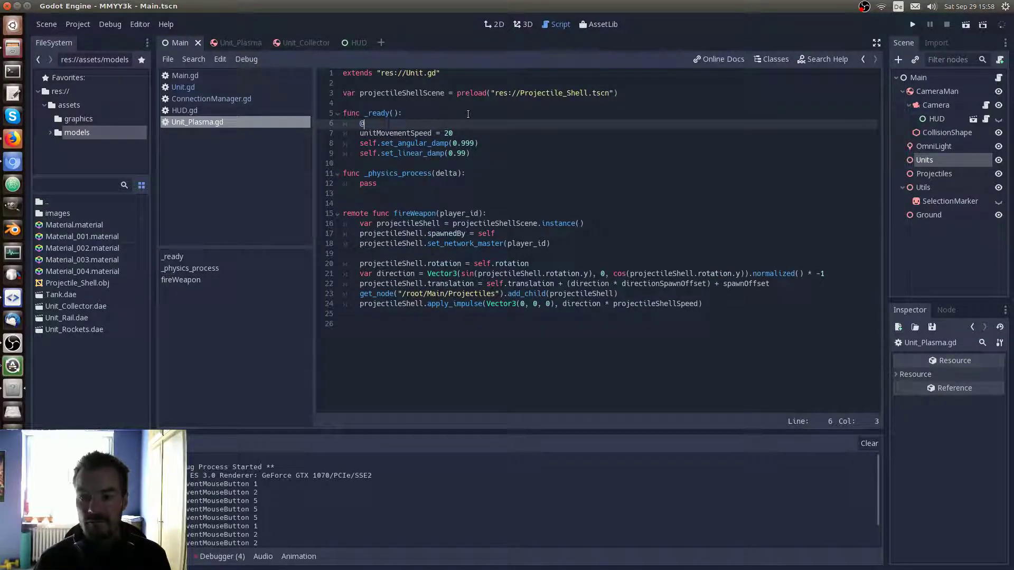
text( c)
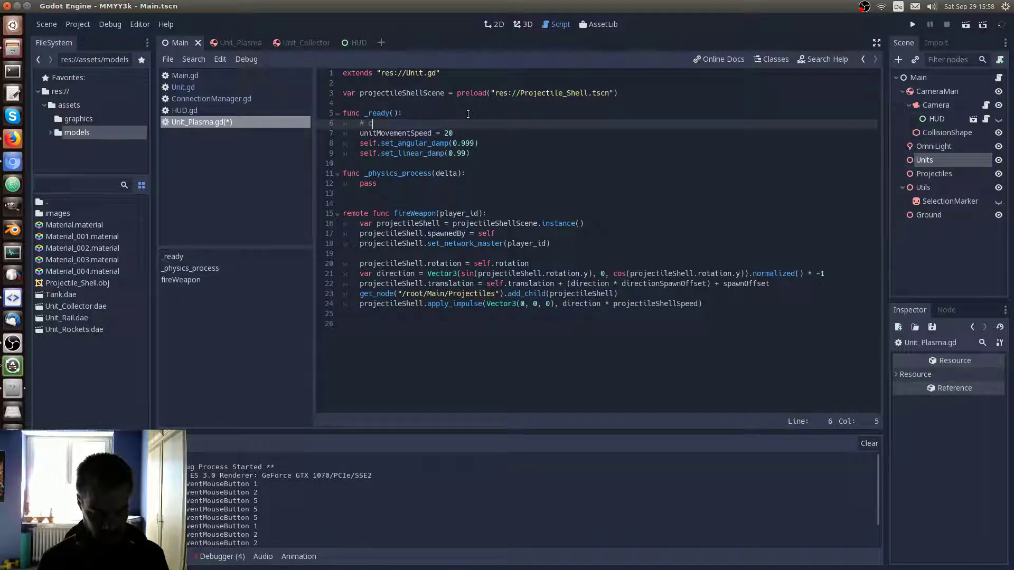
text(ustom )
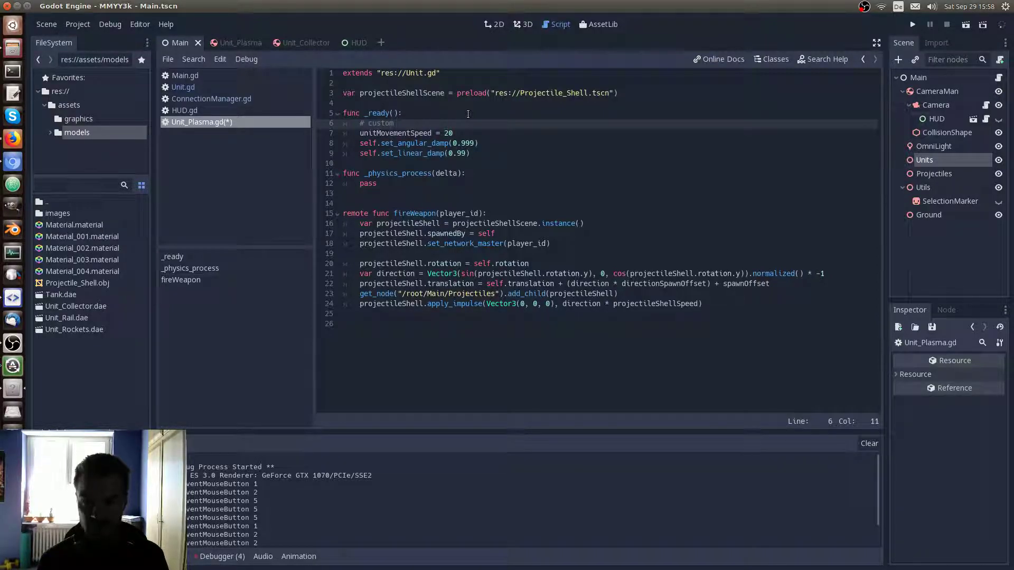
text(phy)
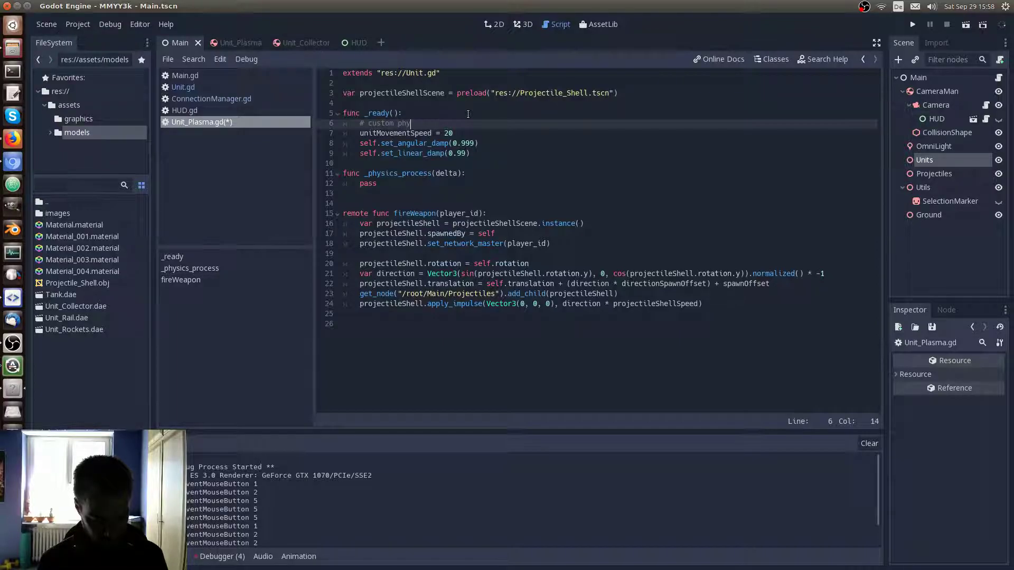
text(sics override)
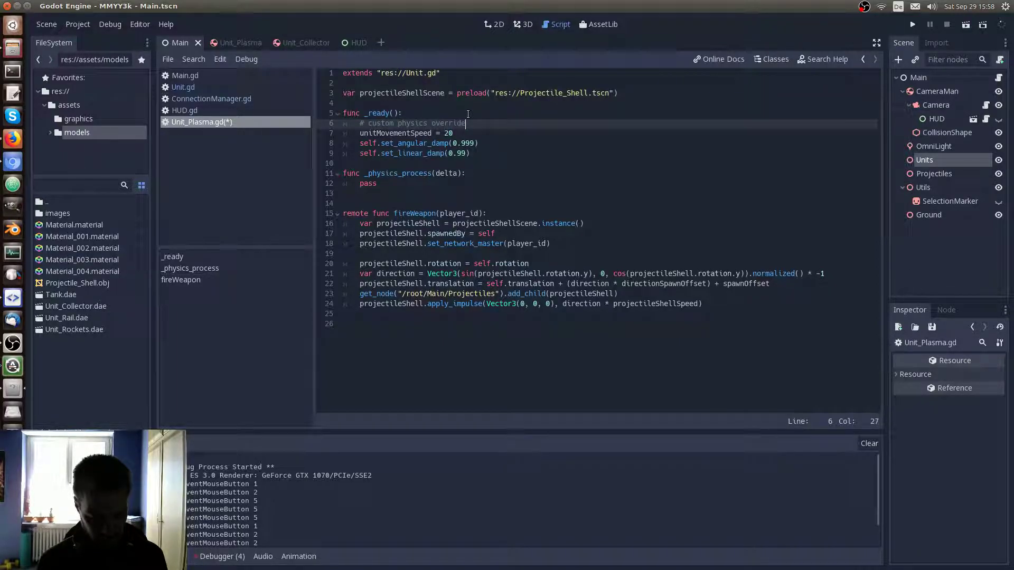
text(s for each )
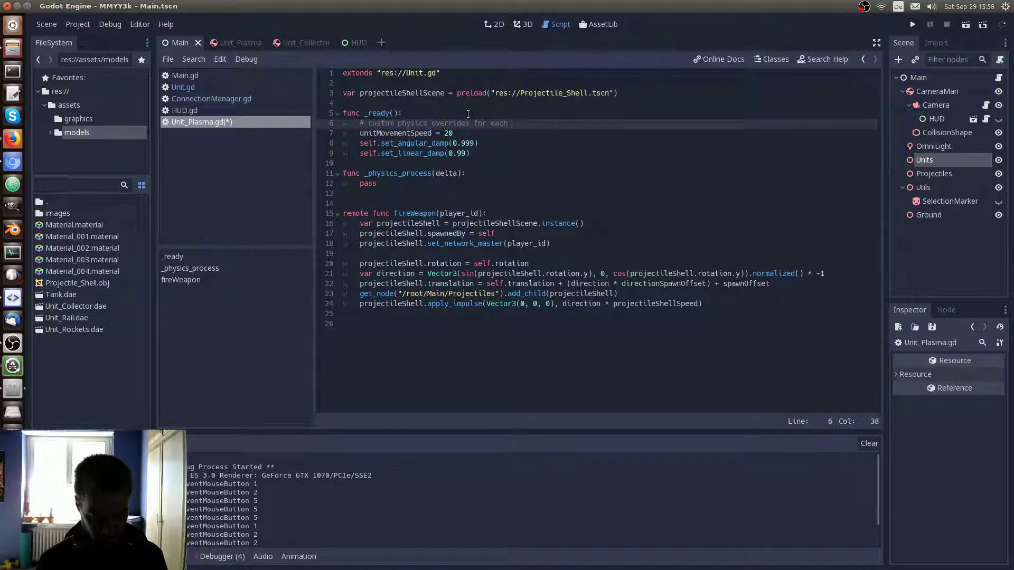
text(specific )
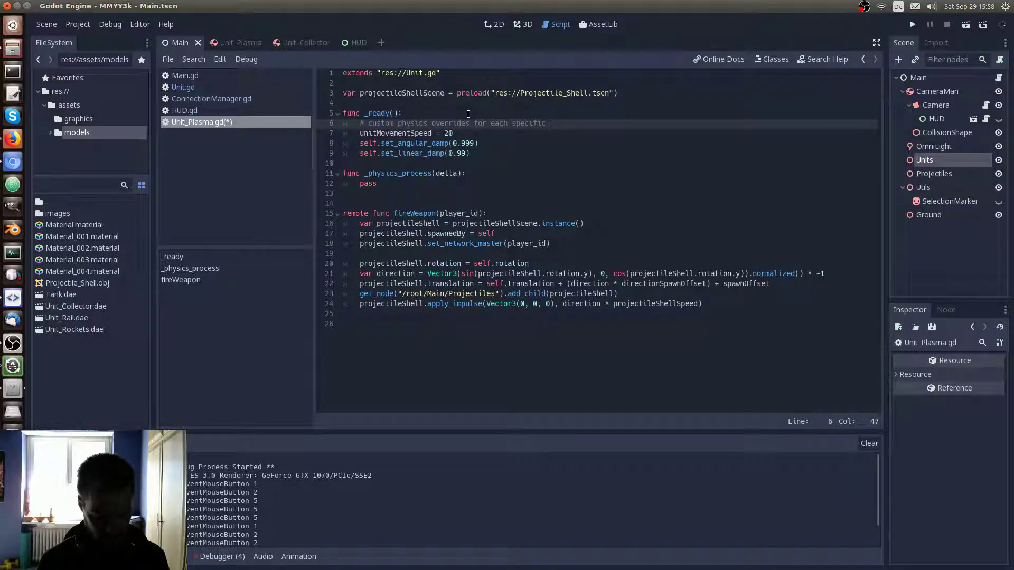
text(unit)
key(ctrl+s)
click(510, 152)
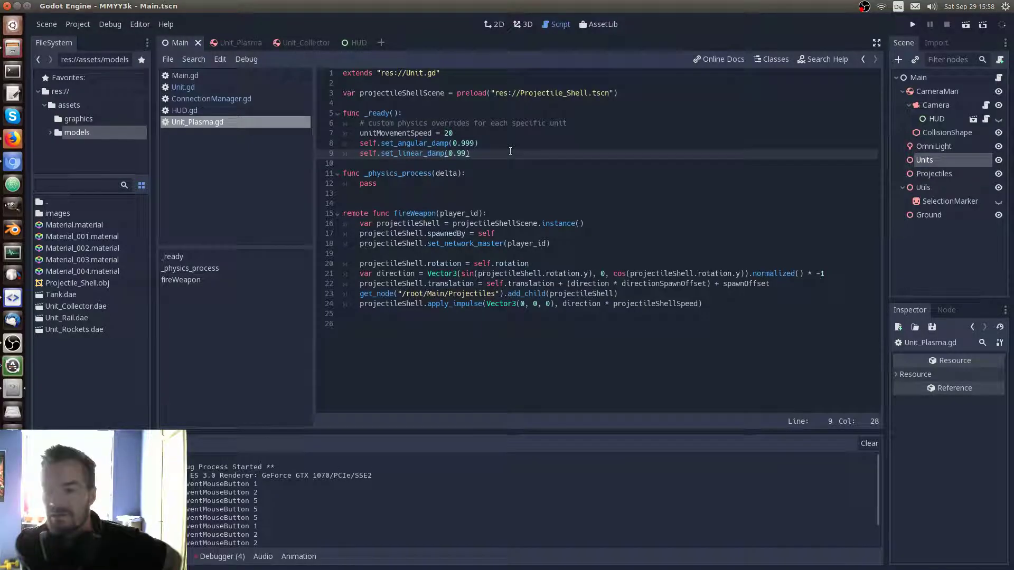
click(453, 184)
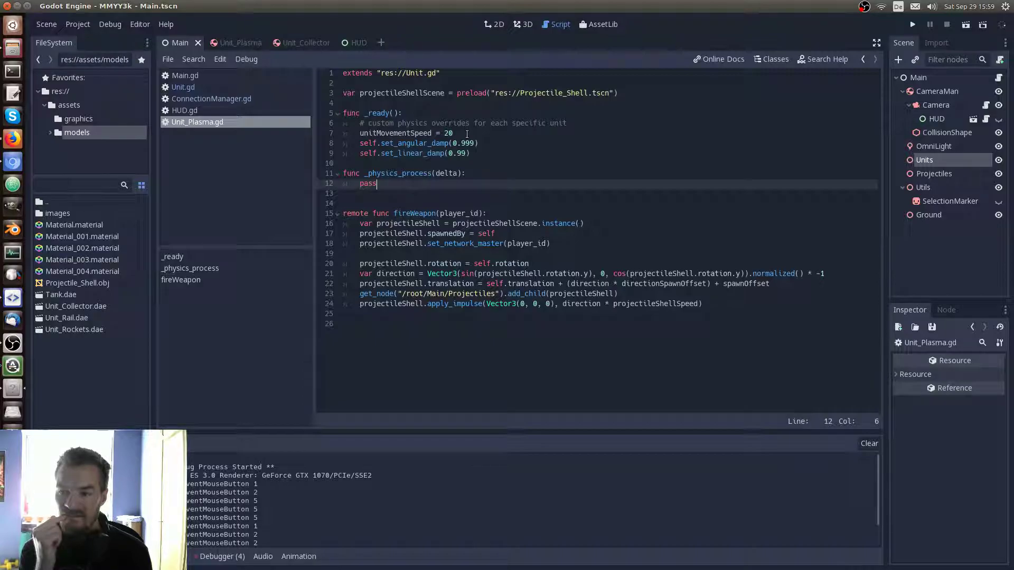
Rename projectileShellScene to projectileScene on line 3 and in line 16's instance call
click(450, 94)
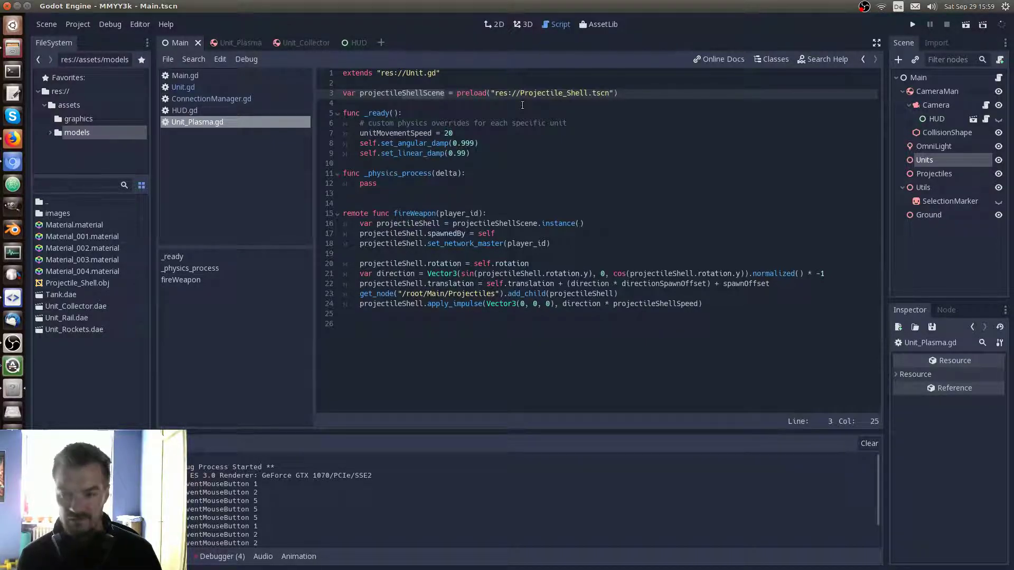
key(BackSpace)
key(BackSpace)
key(BackSpace)
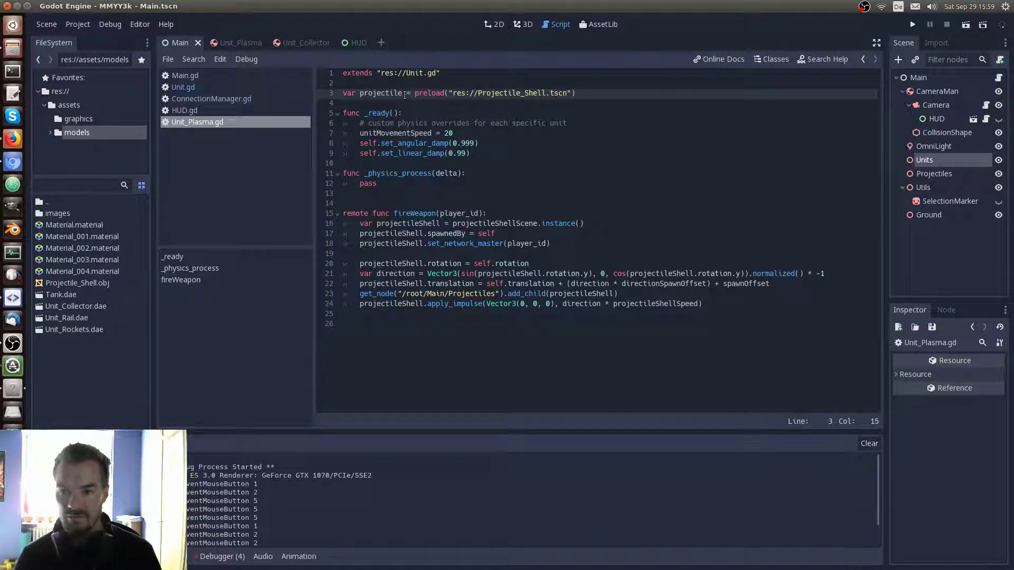
text(Scene)
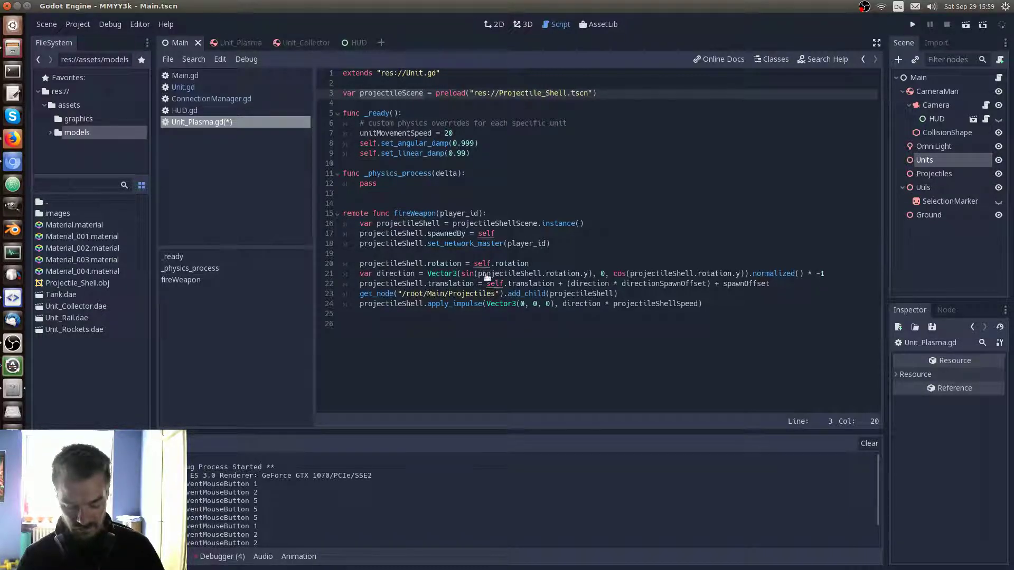
double_click(495, 224)
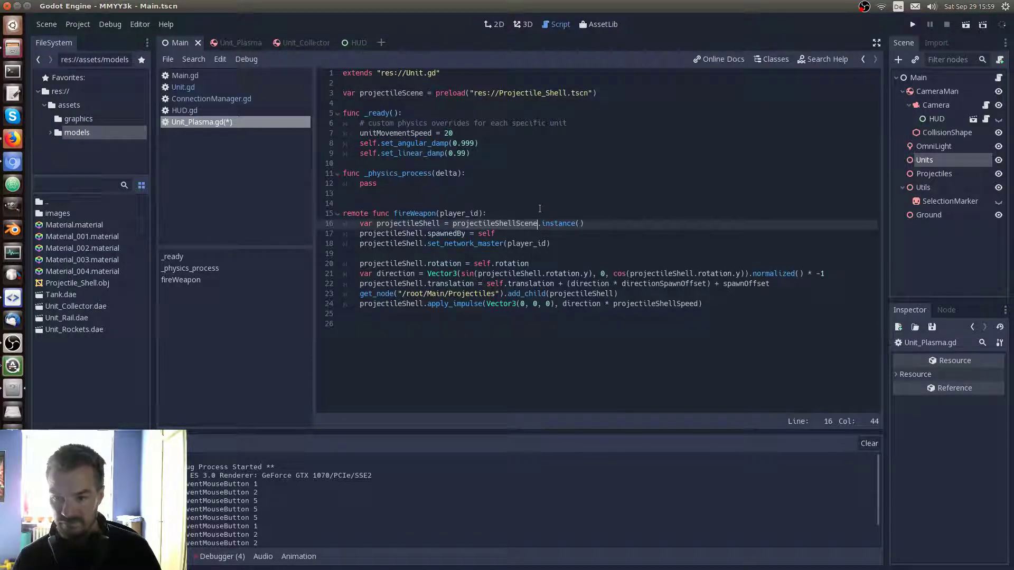
text(projectileScene)
click(539, 213)
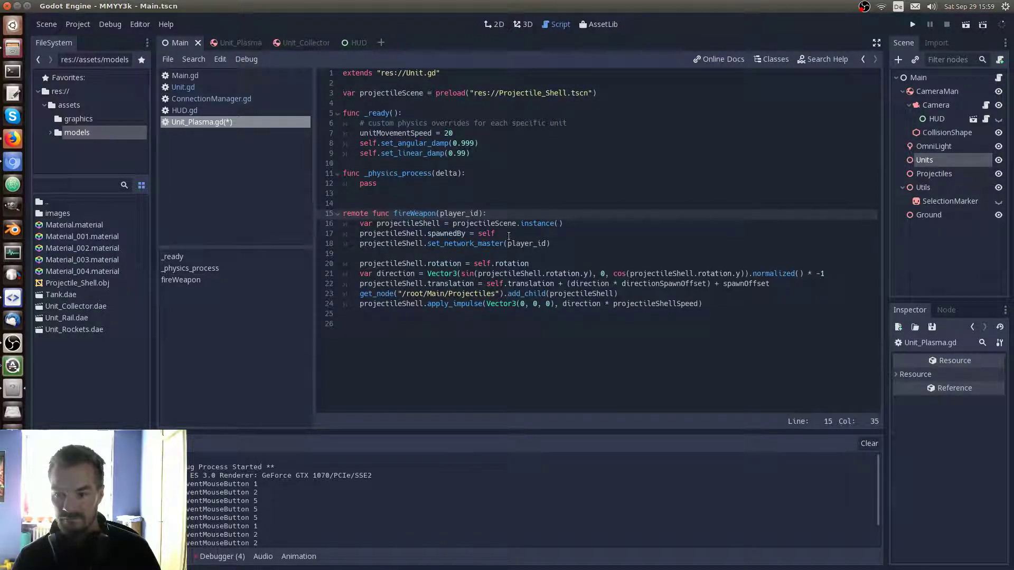
Start renaming the projectileShell variable on line 16 to newProjectile
click(412, 224)
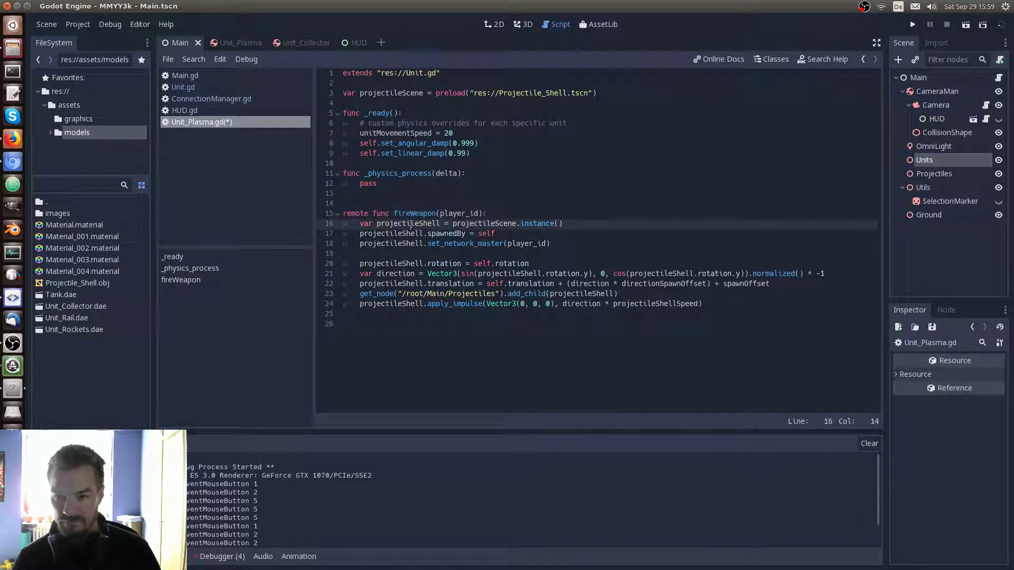
click(438, 223)
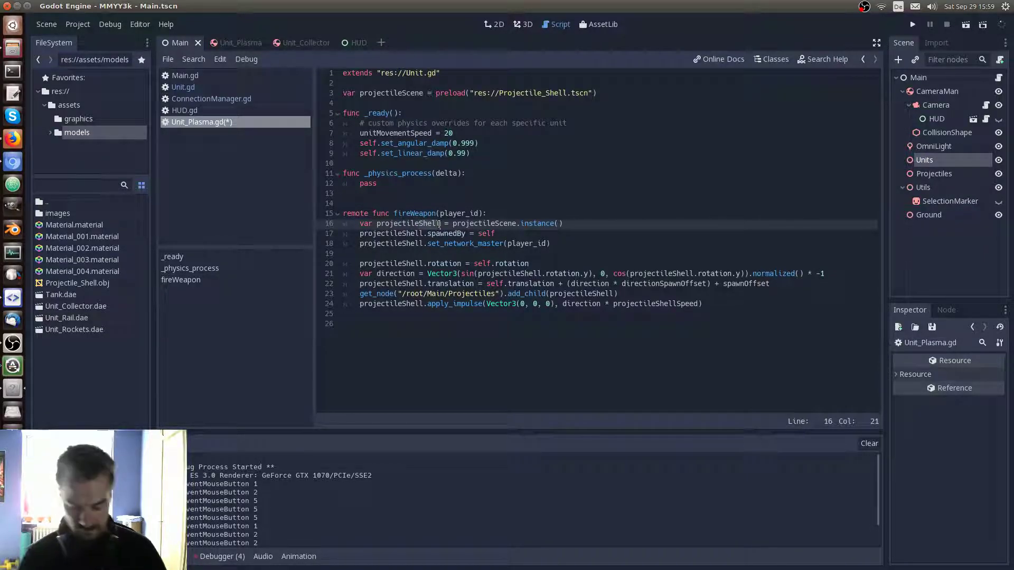
key(BackSpace)
key(BackSpace)
key(BackSpace)
key(ctrl+Left)
text(new)
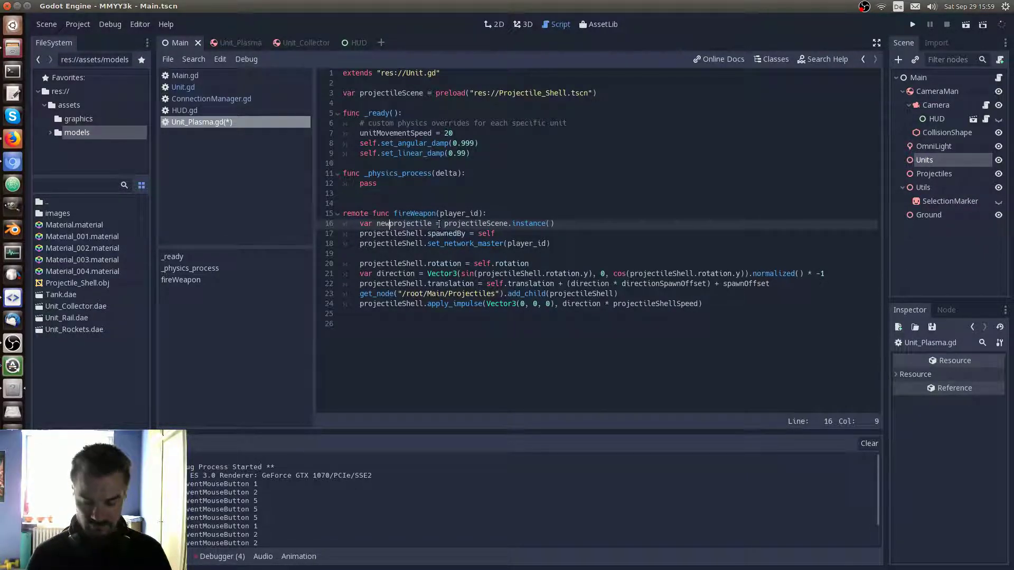
key(Delete)
text(P)
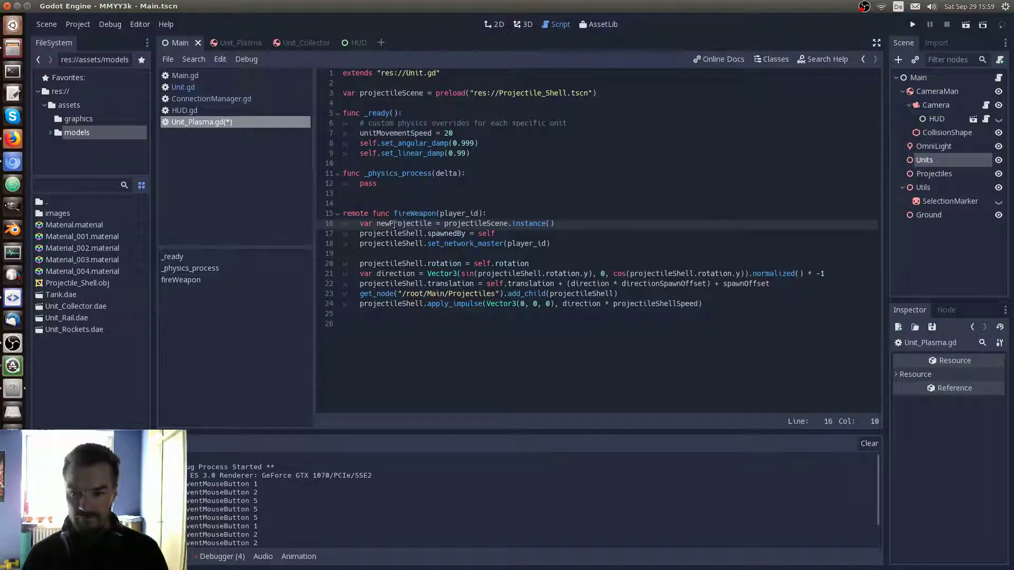
double_click(404, 223)
key(ctrl+c)
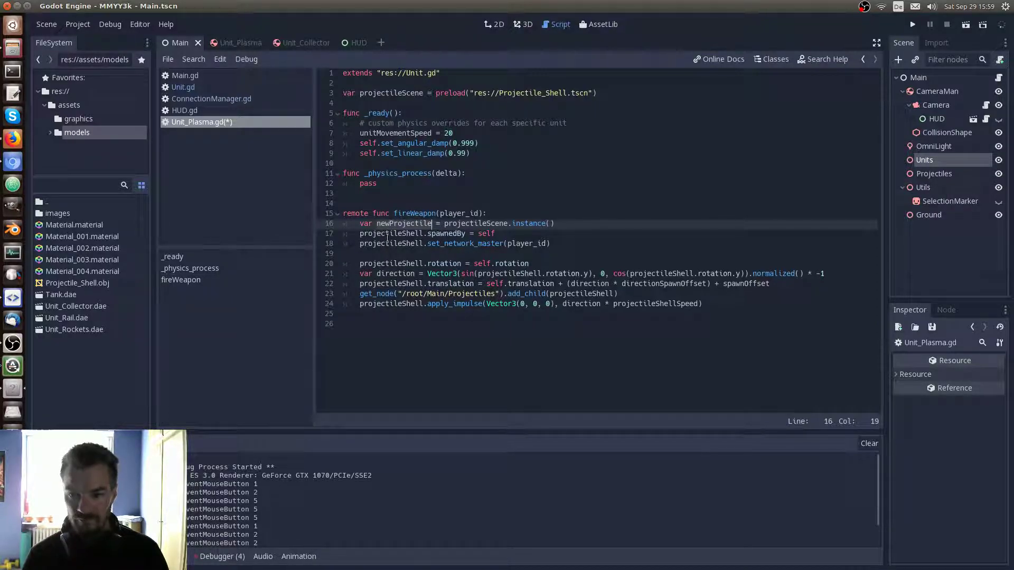
double_click(388, 234)
key(ctrl+v)
double_click(390, 243)
key(ctrl+v)
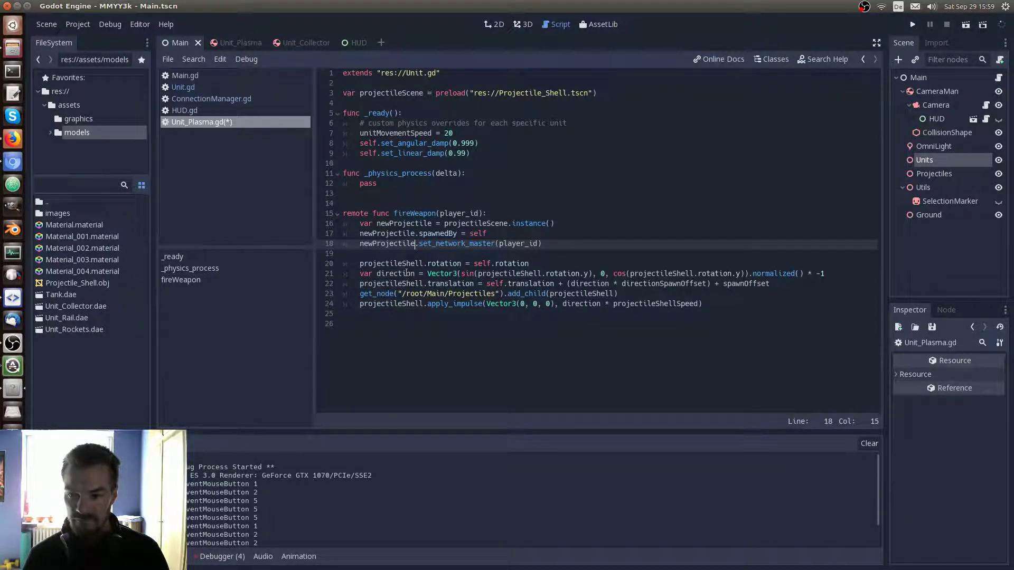
double_click(405, 264)
key(ctrl+v)
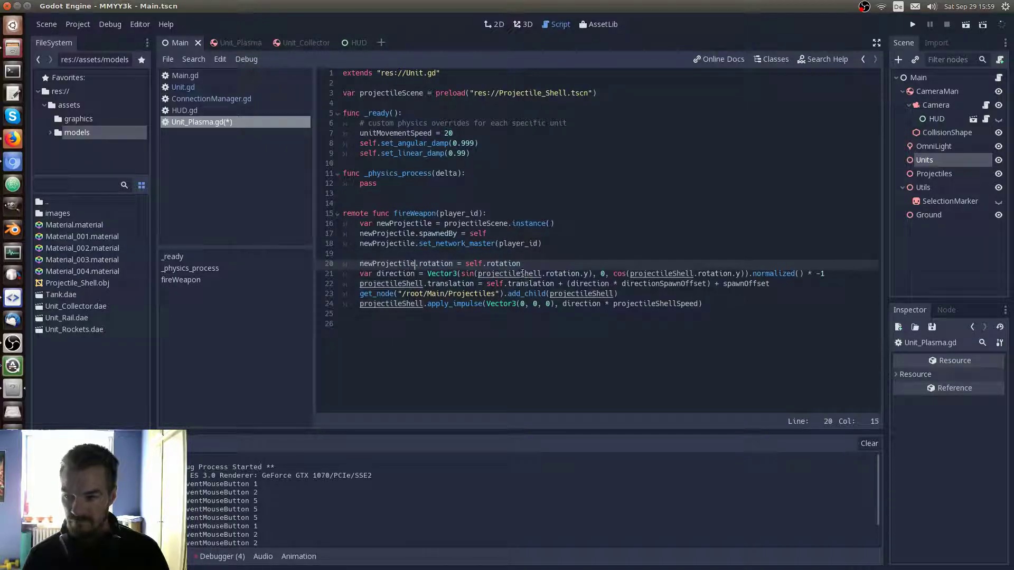
double_click(523, 274)
key(ctrl+v)
double_click(638, 273)
key(ctrl+v)
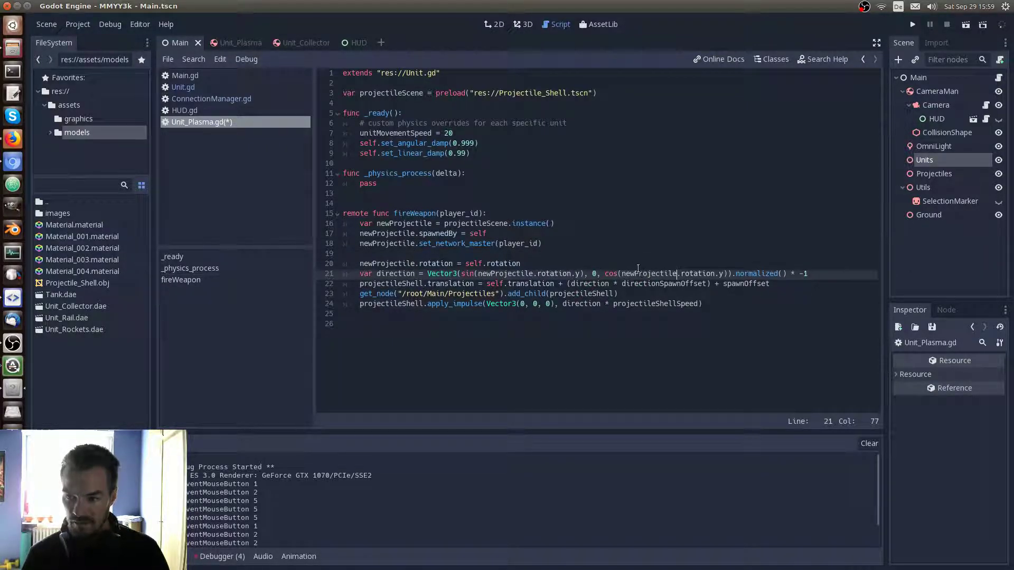
double_click(409, 285)
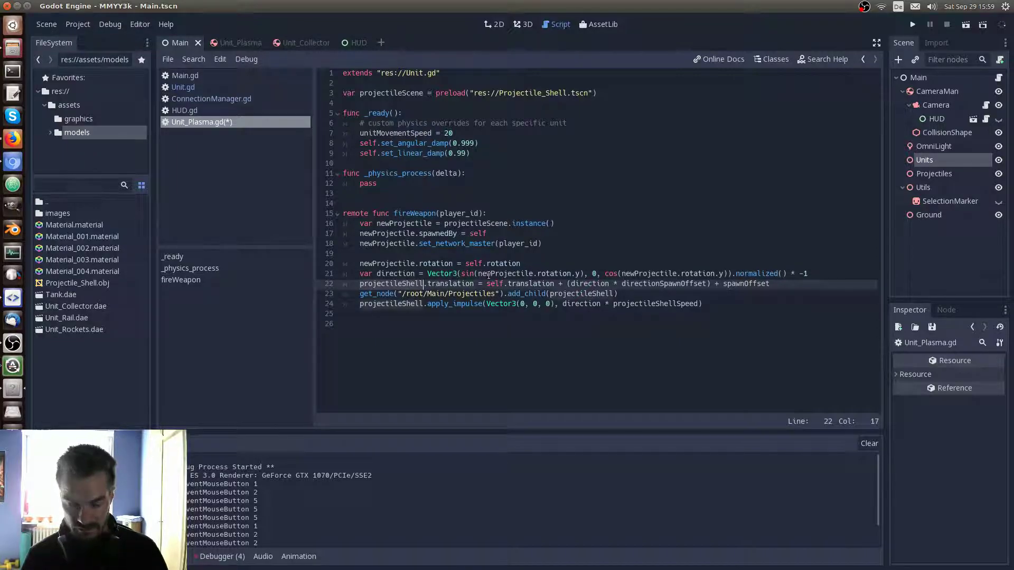
key(ctrl+f)
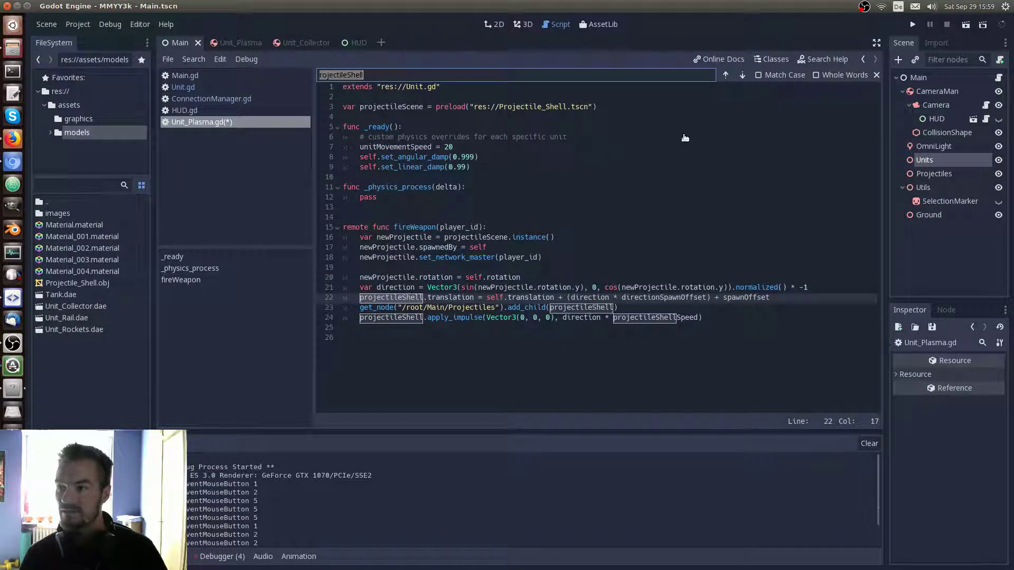
click(876, 75)
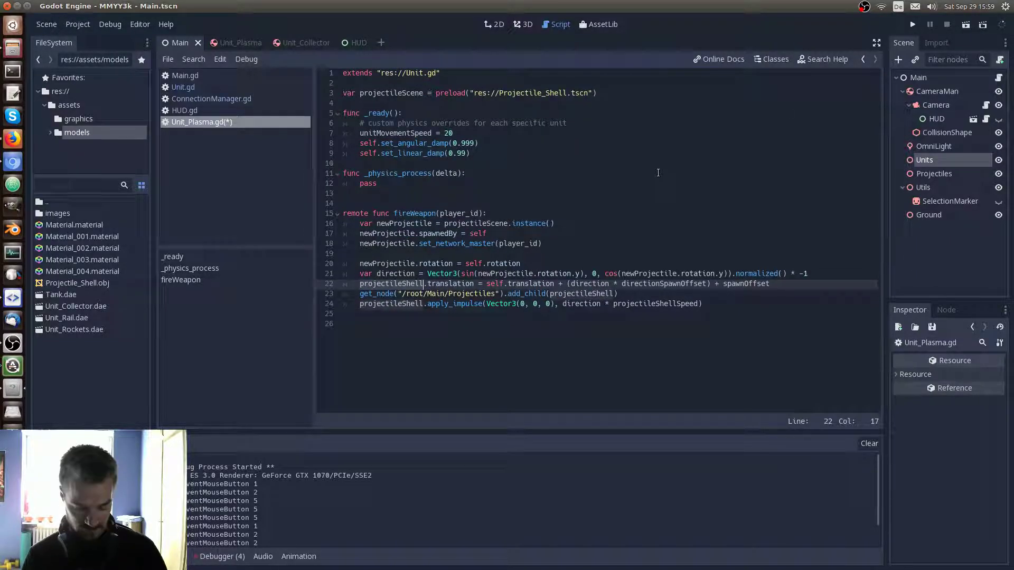
click(77, 24)
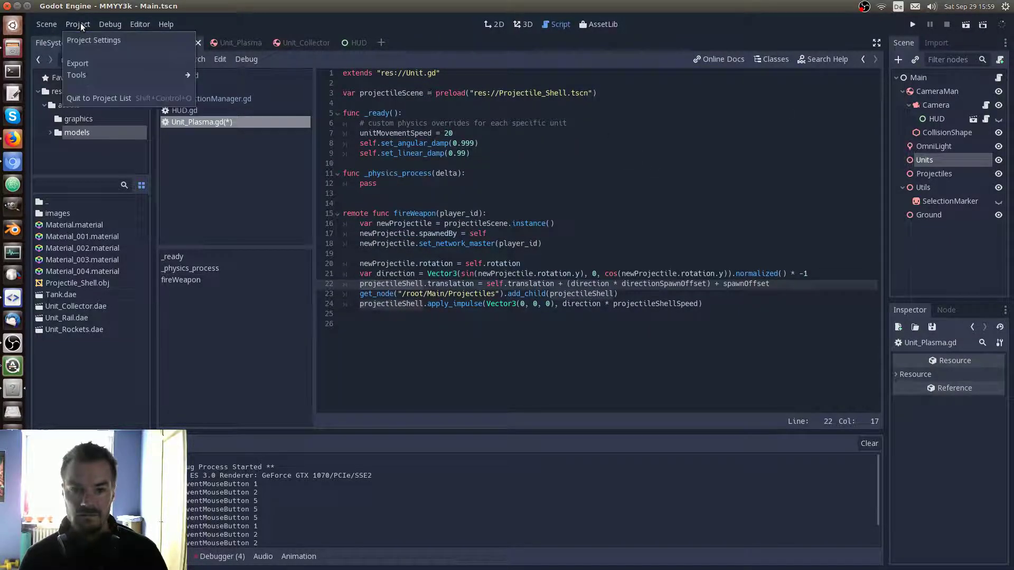
click(43, 25)
click(43, 24)
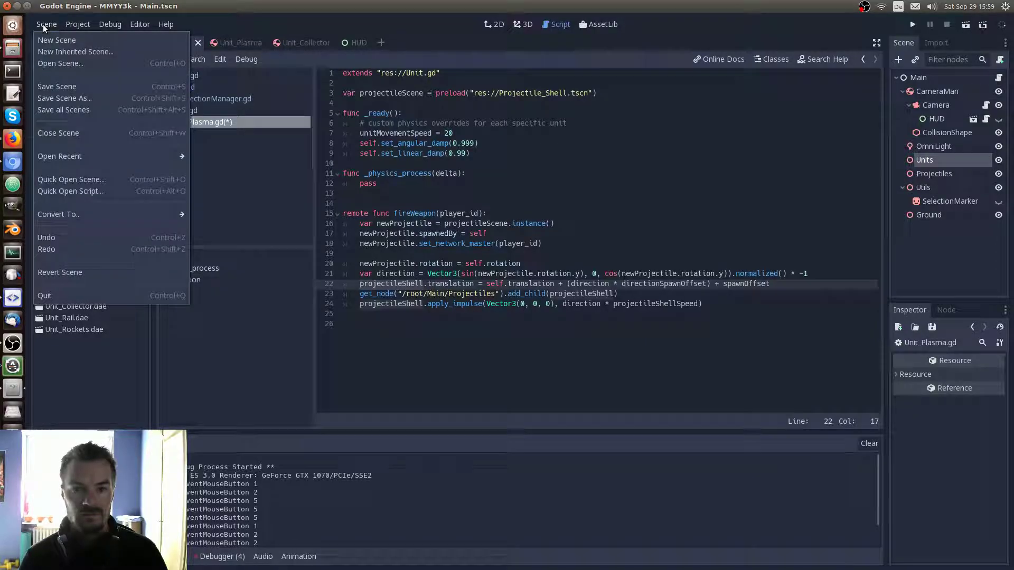
click(78, 23)
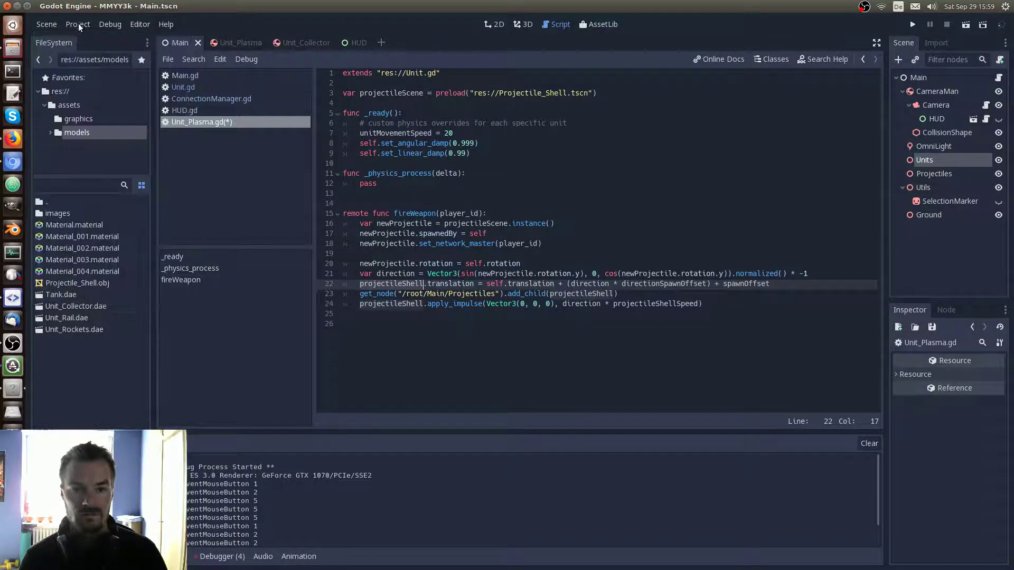
click(135, 25)
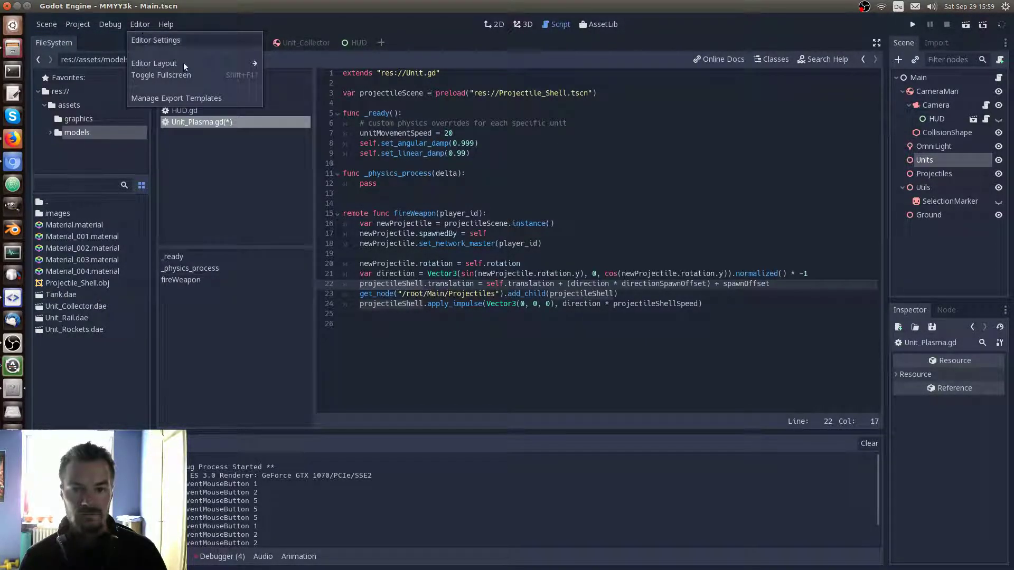
drag(423, 283, 360, 184)
key(ctrl+f)
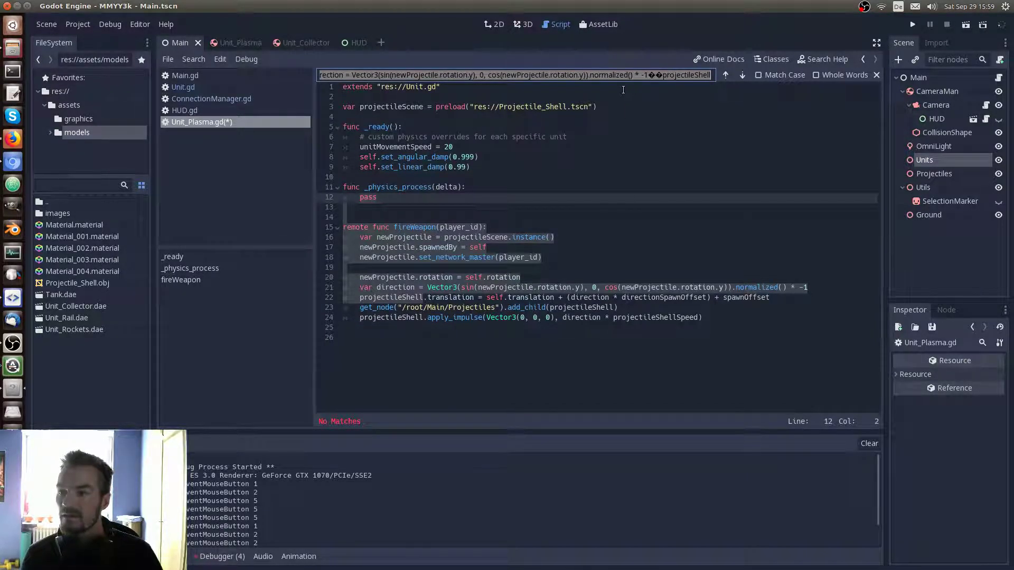
Replace projectileShell with newProjectile on lines 22, 23 and 24, and save Unit_Plasma.gd
click(877, 76)
click(554, 262)
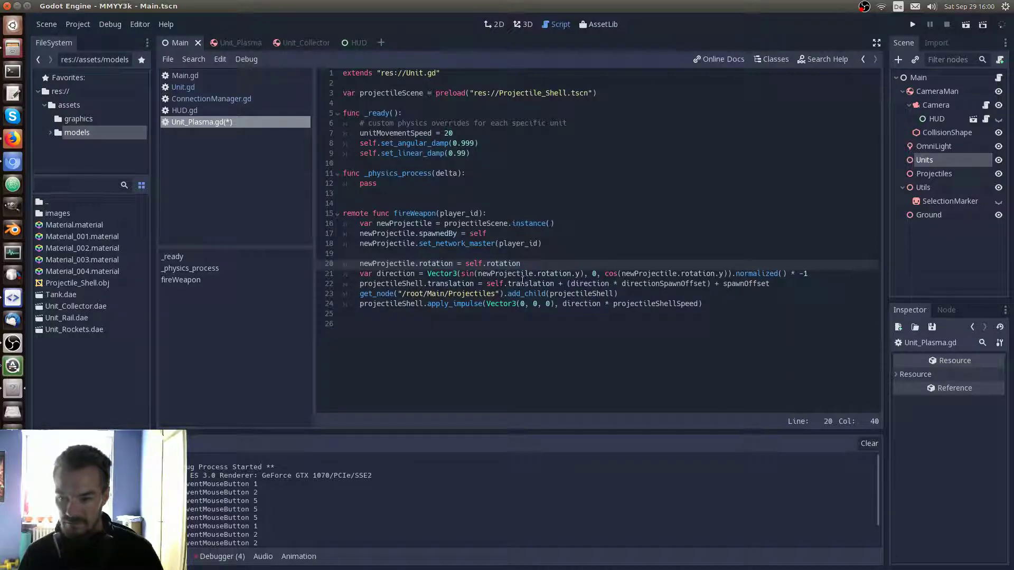
double_click(403, 285)
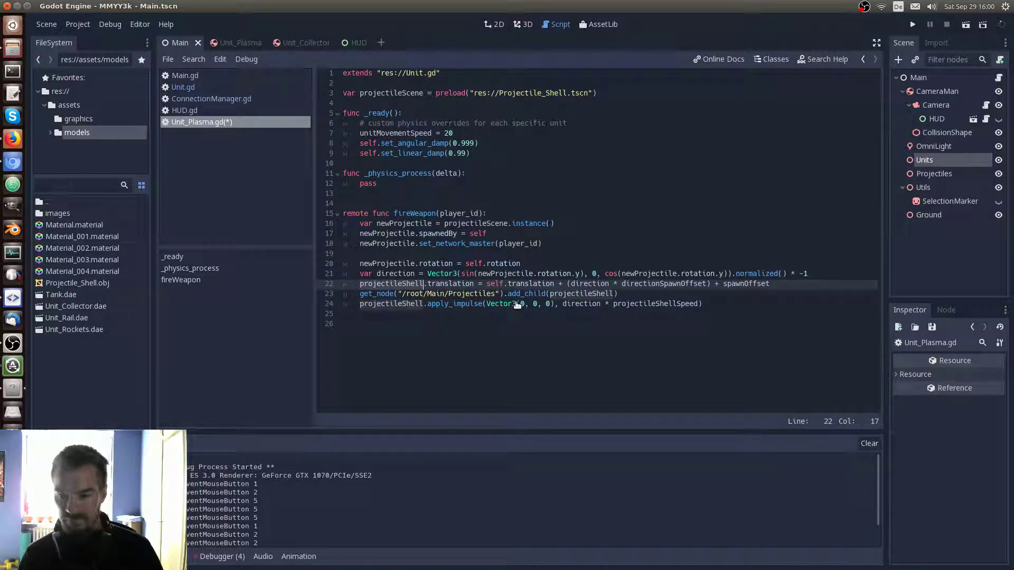
text(newProjectile)
double_click(563, 296)
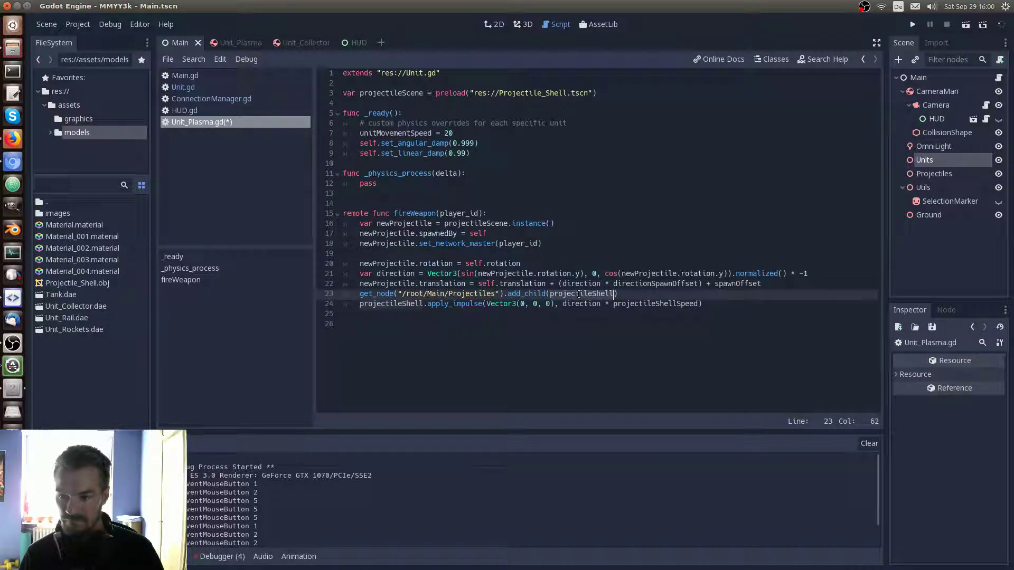
text(newProjectile)
double_click(413, 305)
text(newProjectile)
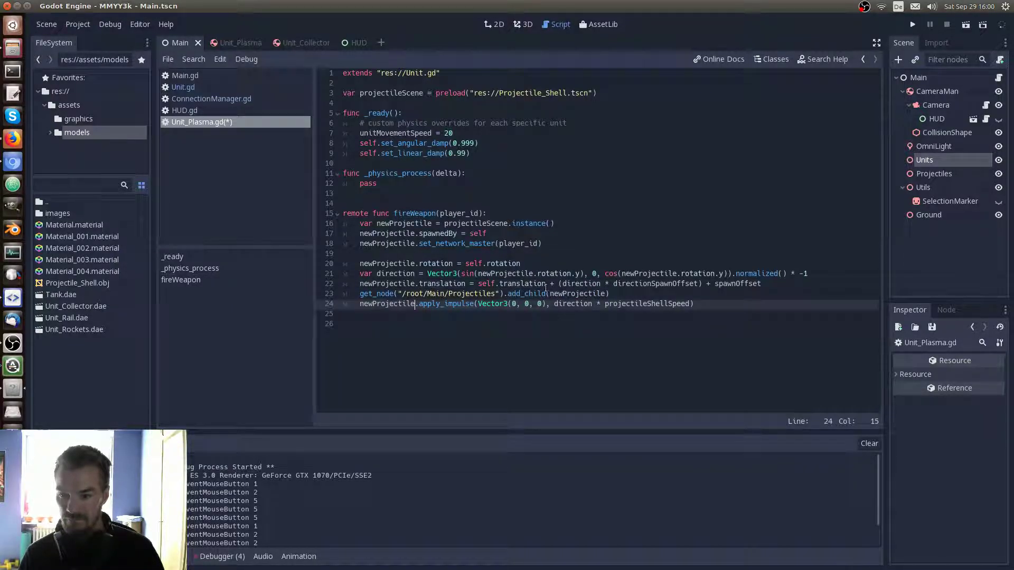
click(565, 263)
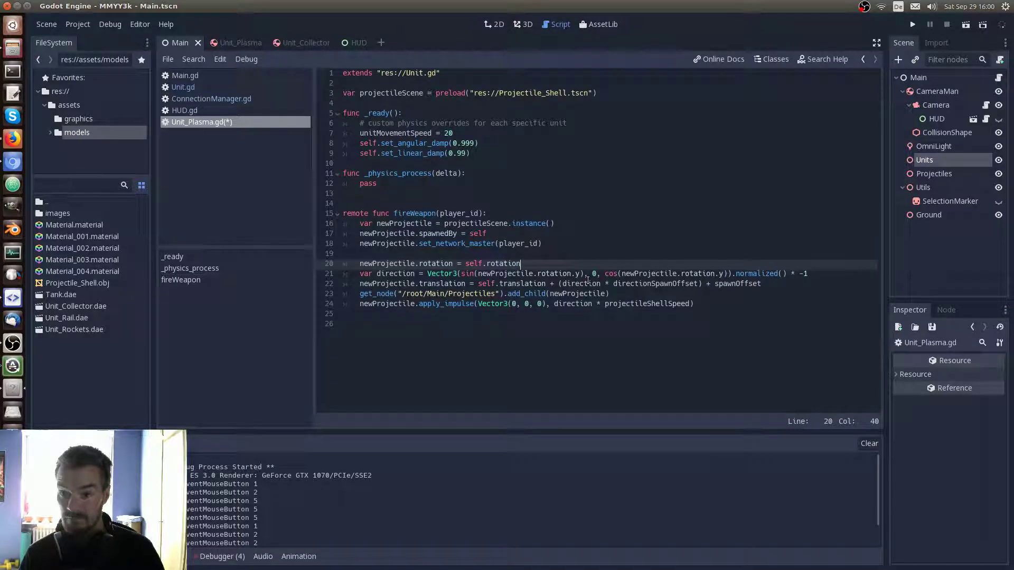
key(ctrl+s)
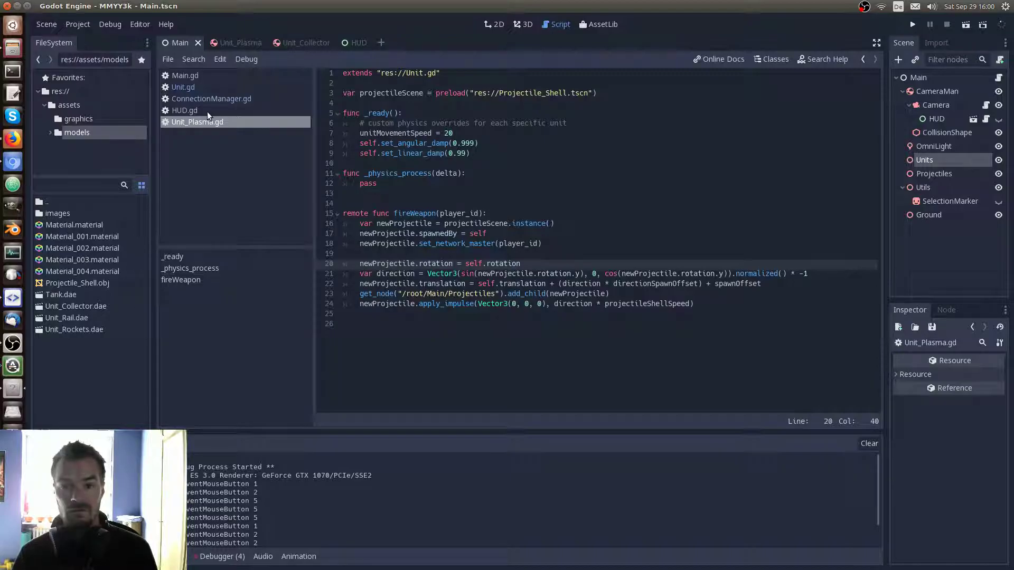
Cut the projectileShellSpeed line out of Unit.gd
click(207, 88)
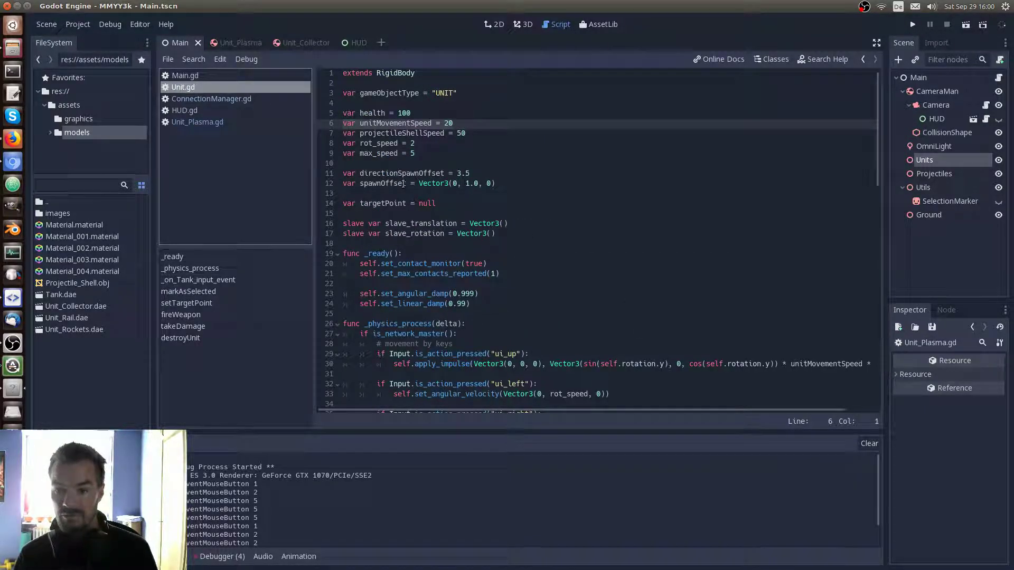
click(402, 133)
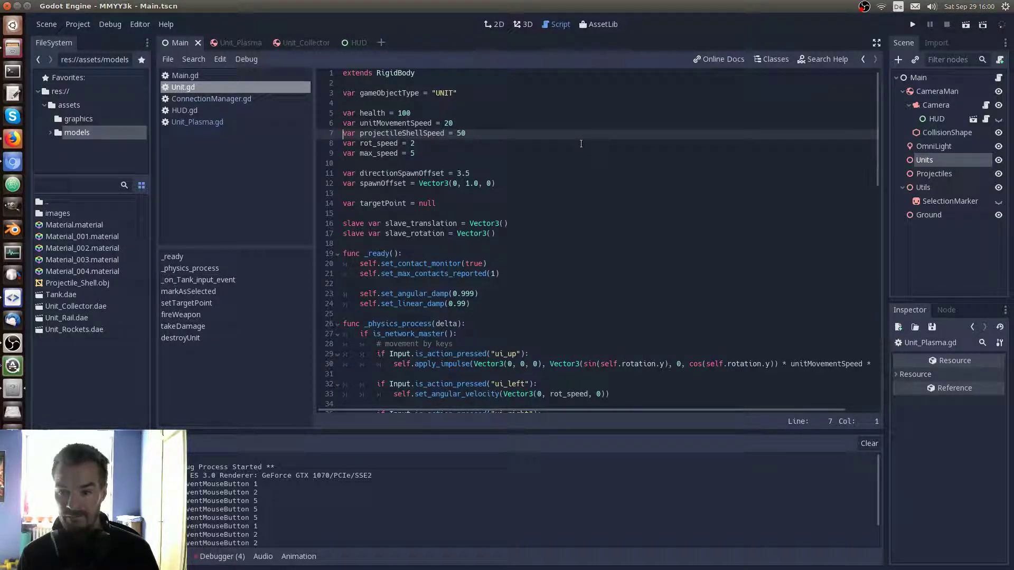
key(shift+Down)
key(ctrl+c)
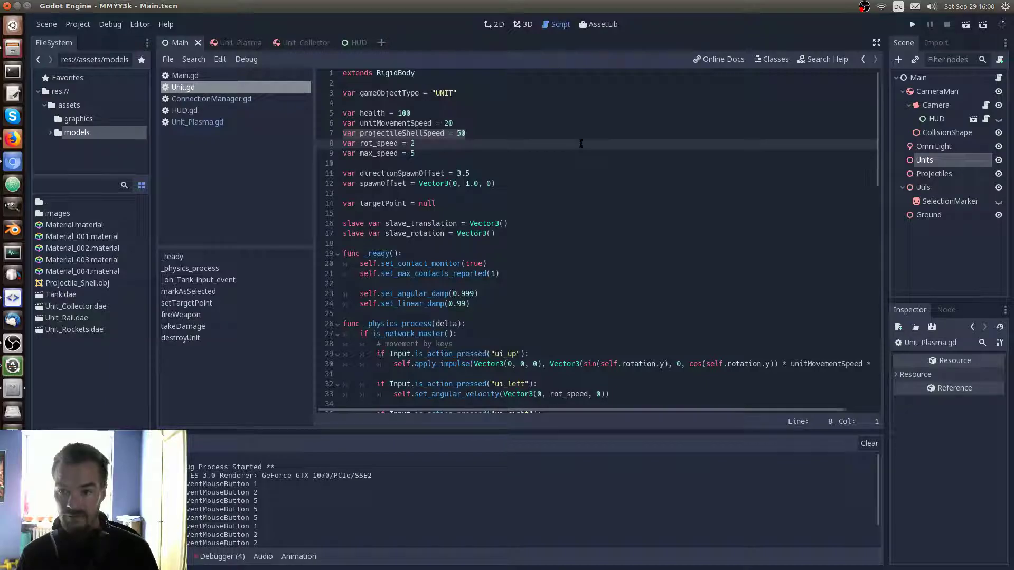
key(Delete)
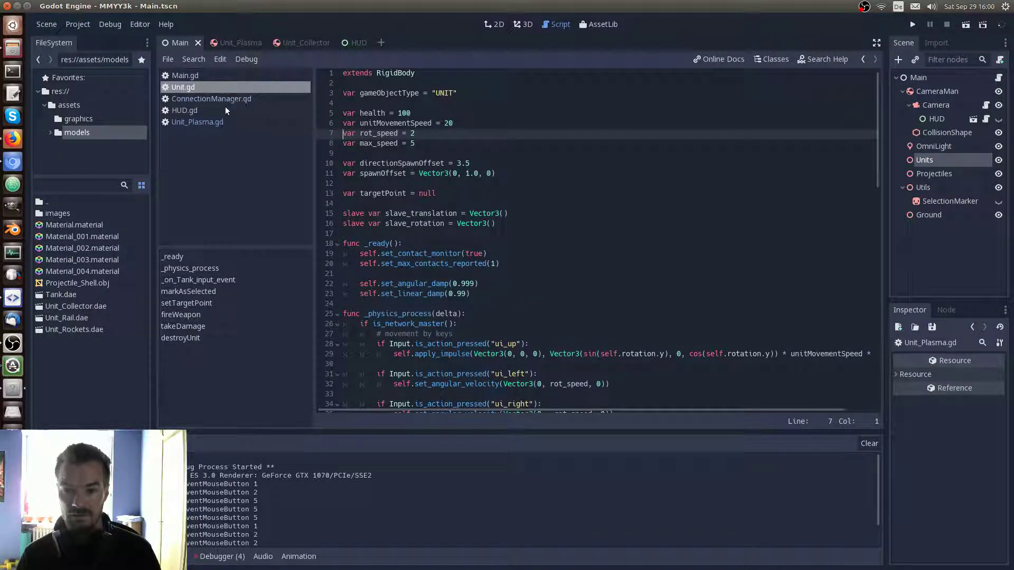
Paste the speed-50 declaration at line 4 of Unit_Plasma.gd, renamed to projectileSpeed
click(208, 121)
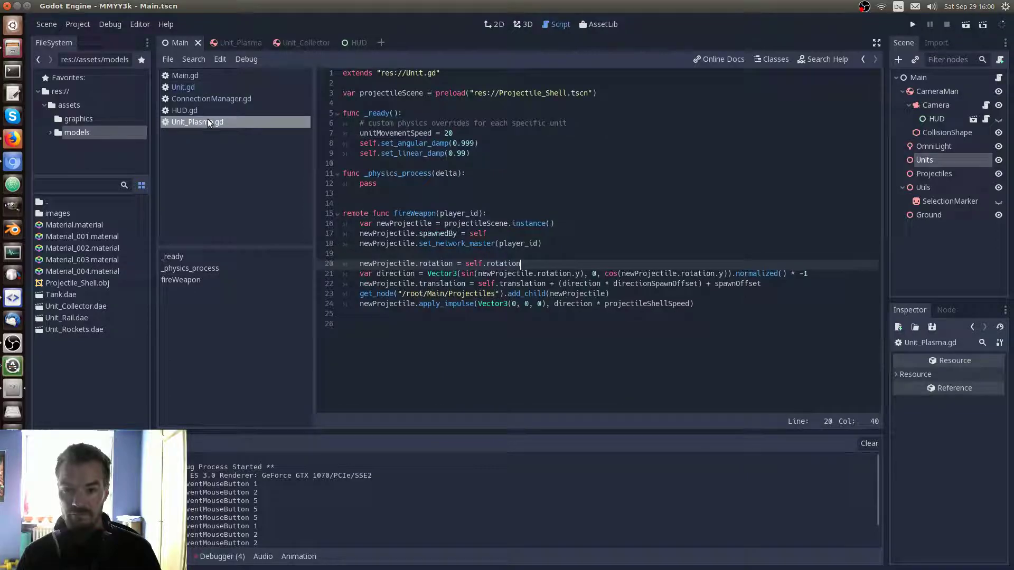
click(454, 104)
key(ctrl+v)
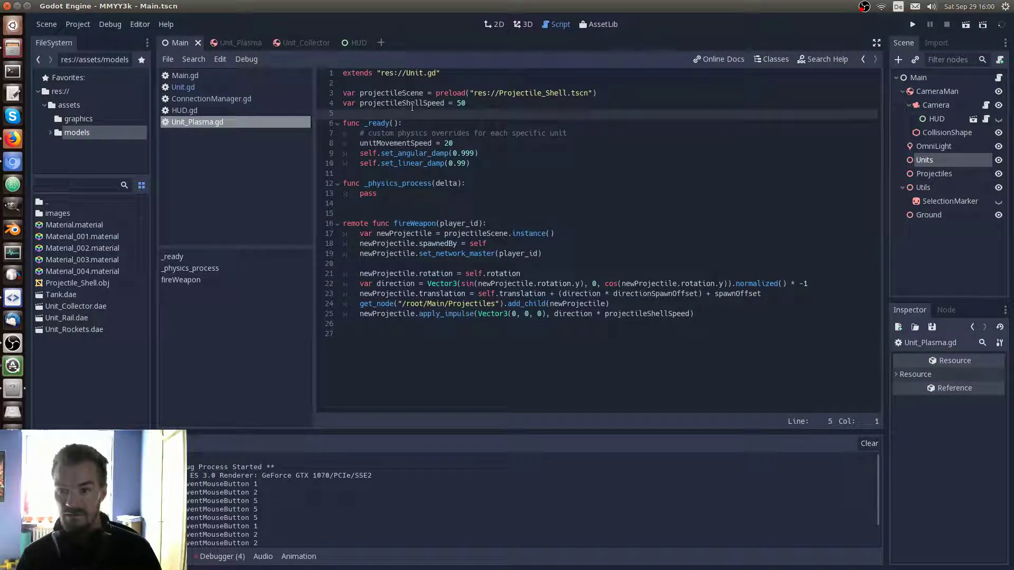
click(428, 104)
key(BackSpace)
key(BackSpace)
key(BackSpace)
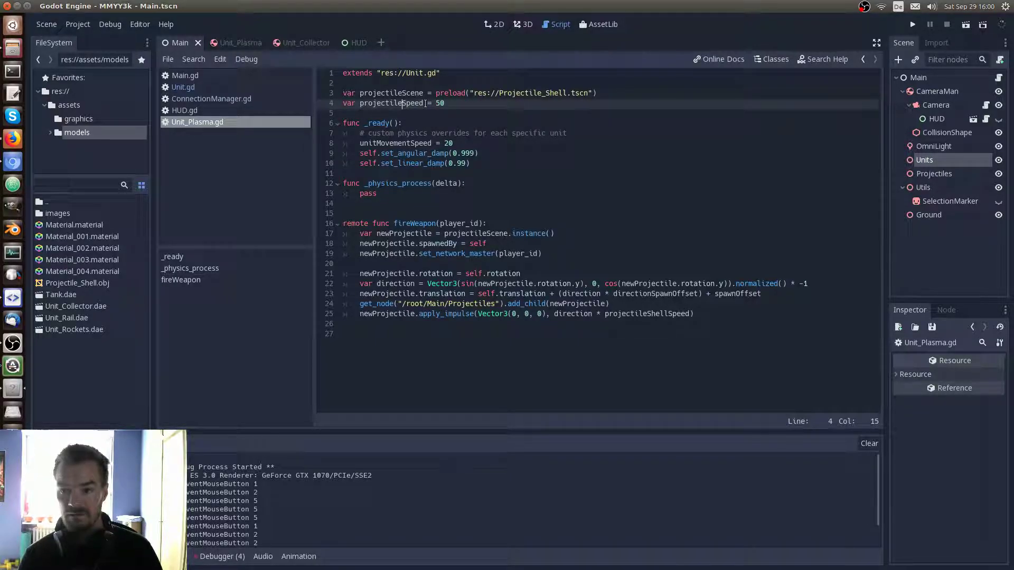
click(425, 104)
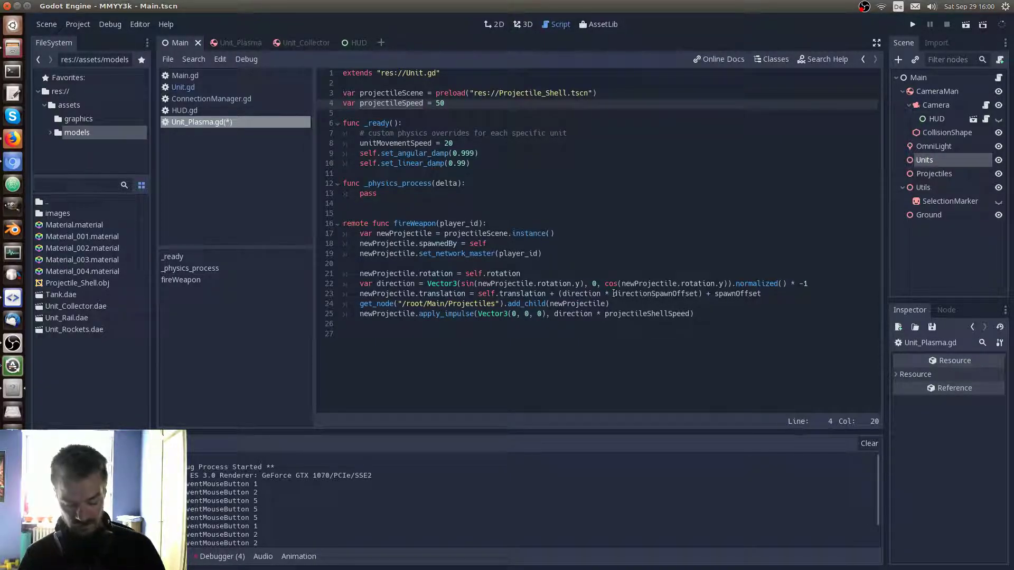
Make the apply_impulse call on line 25 use projectileSpeed
click(652, 314)
key(Delete)
key(Delete)
key(Delete)
click(635, 263)
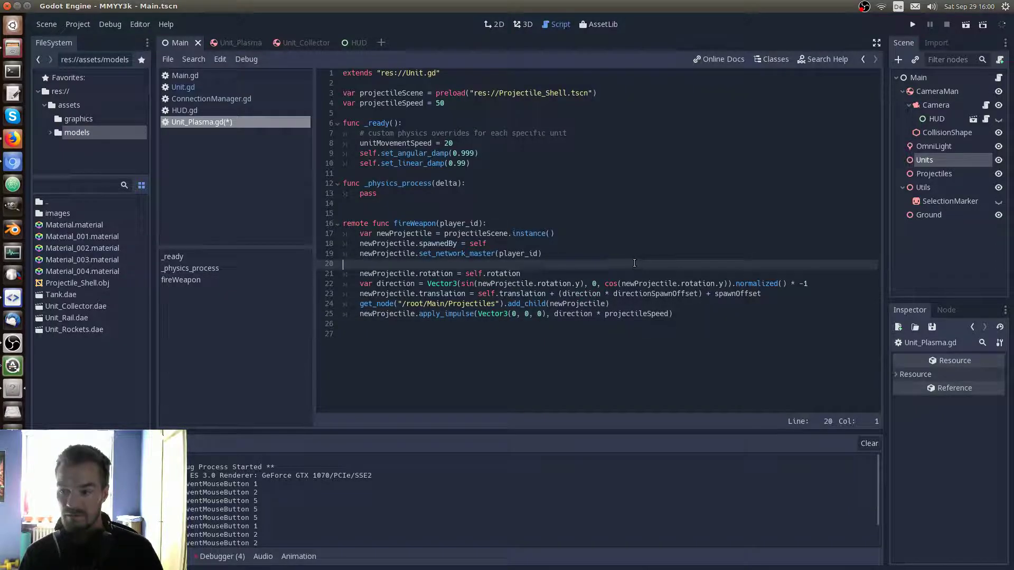
click(198, 87)
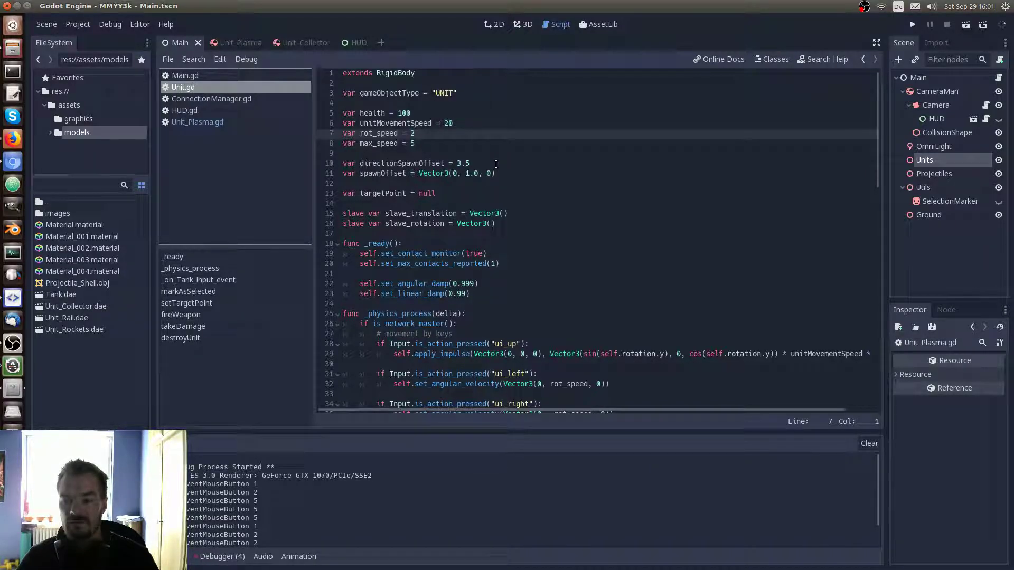
Review the spawn offset variables on lines 10–12 of Unit.gd and save
double_click(421, 163)
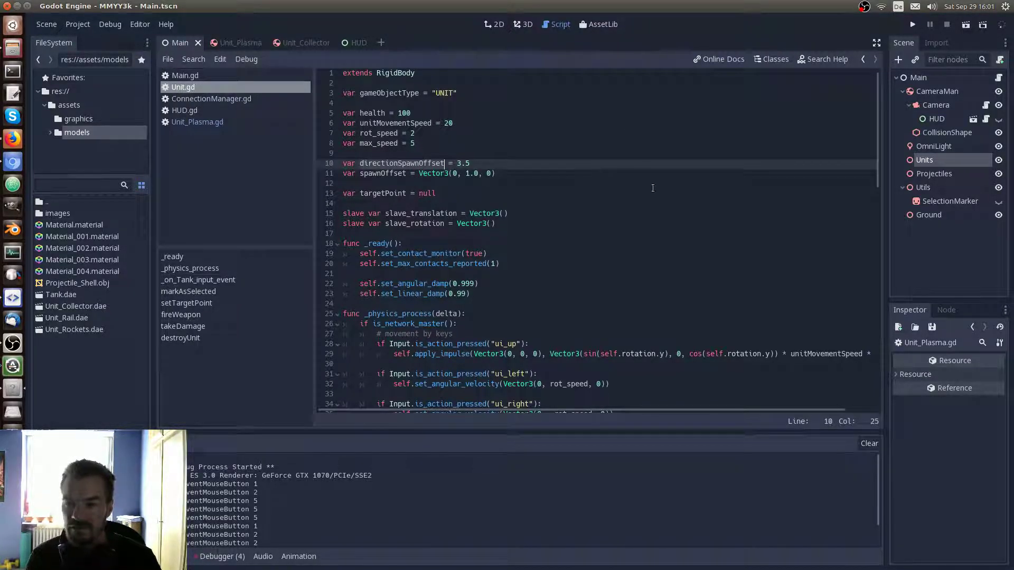
click(195, 122)
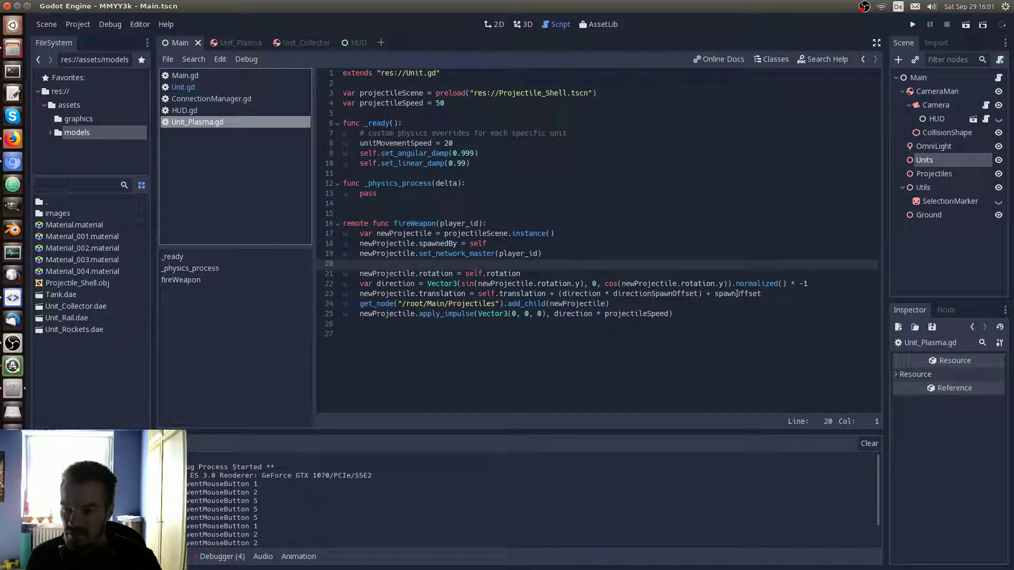
click(192, 86)
click(408, 164)
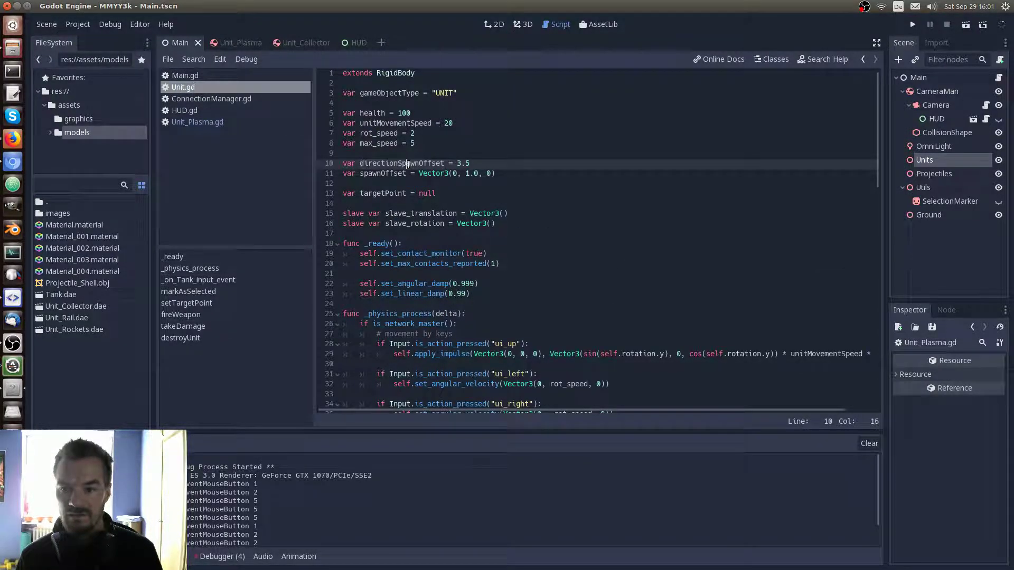
key(Home)
key(shift+Down)
key(shift+Down)
key(shift+Down)
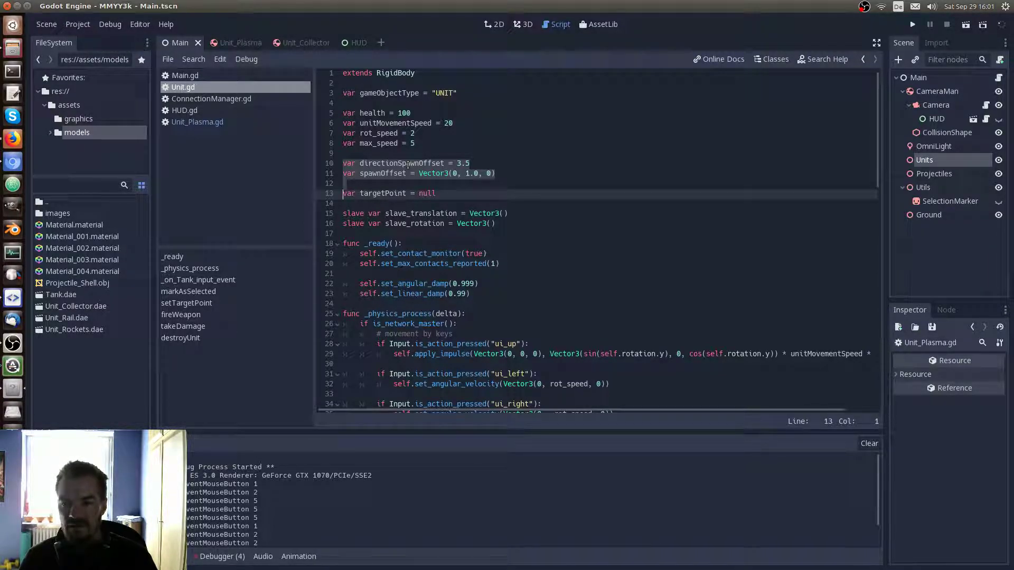
click(408, 165)
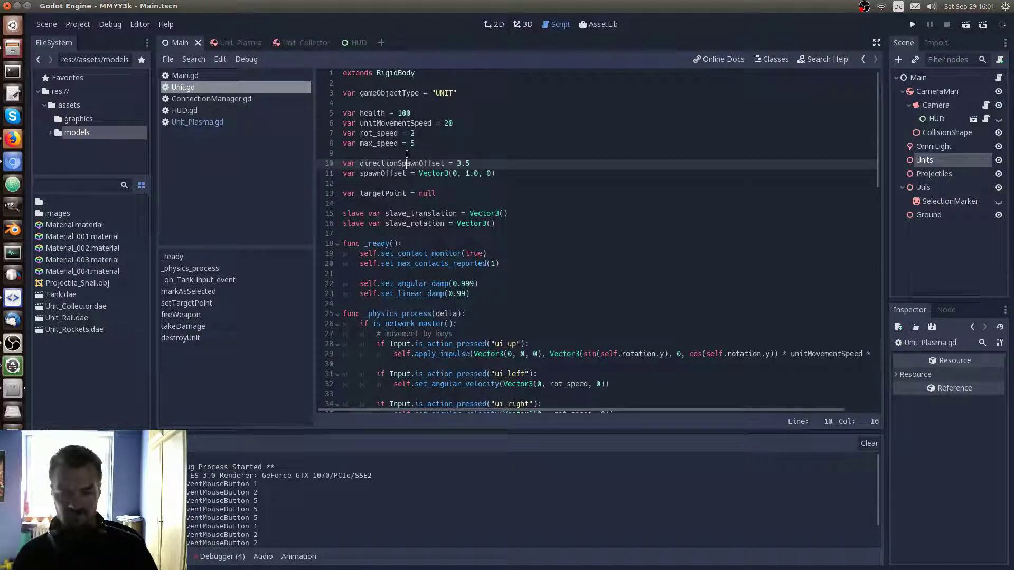
key(ctrl+s)
Return to Unit_Plasma.gd and review the projectileSpeed declaration and nearby lines
click(428, 153)
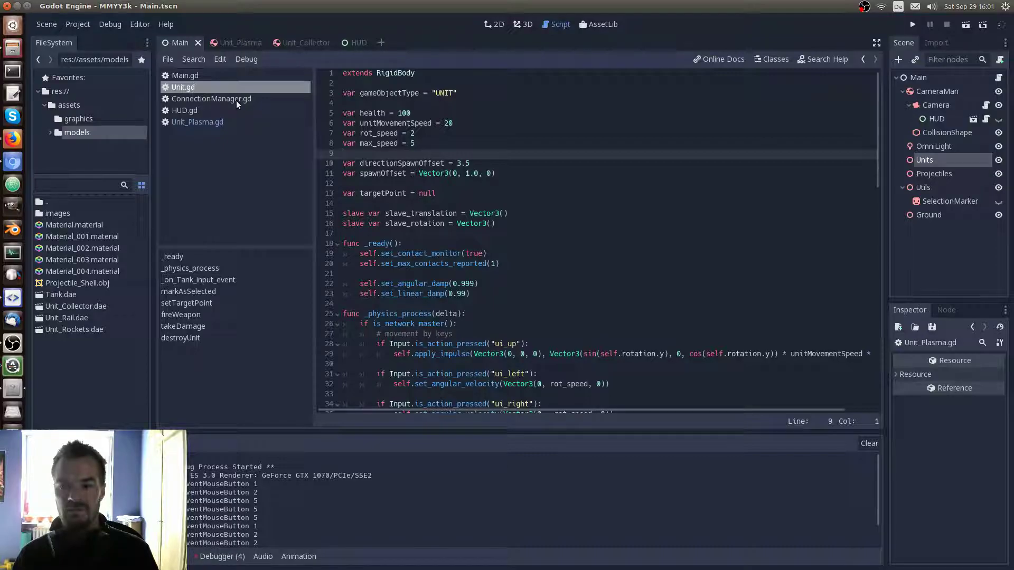
click(204, 122)
double_click(391, 103)
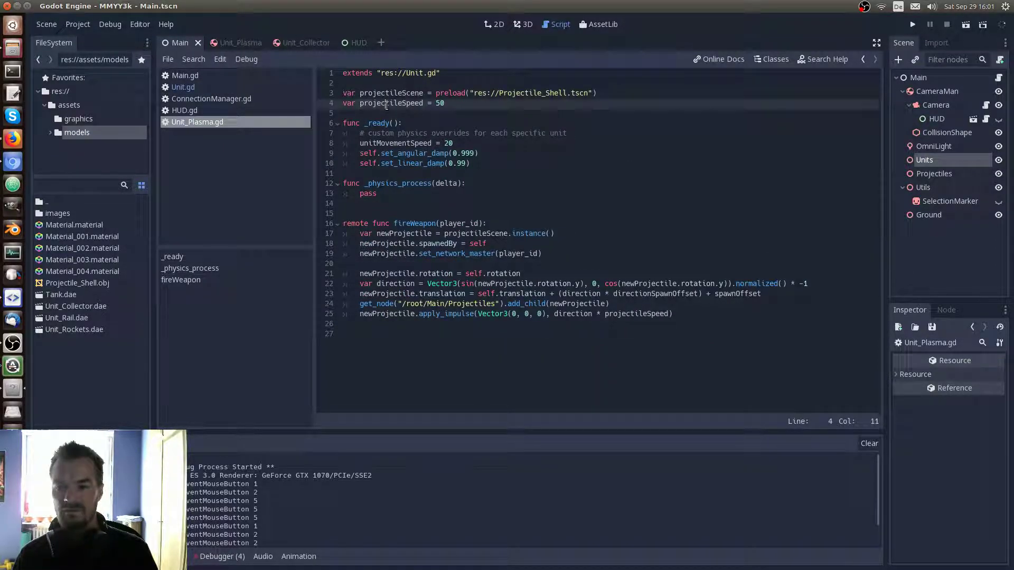
click(576, 103)
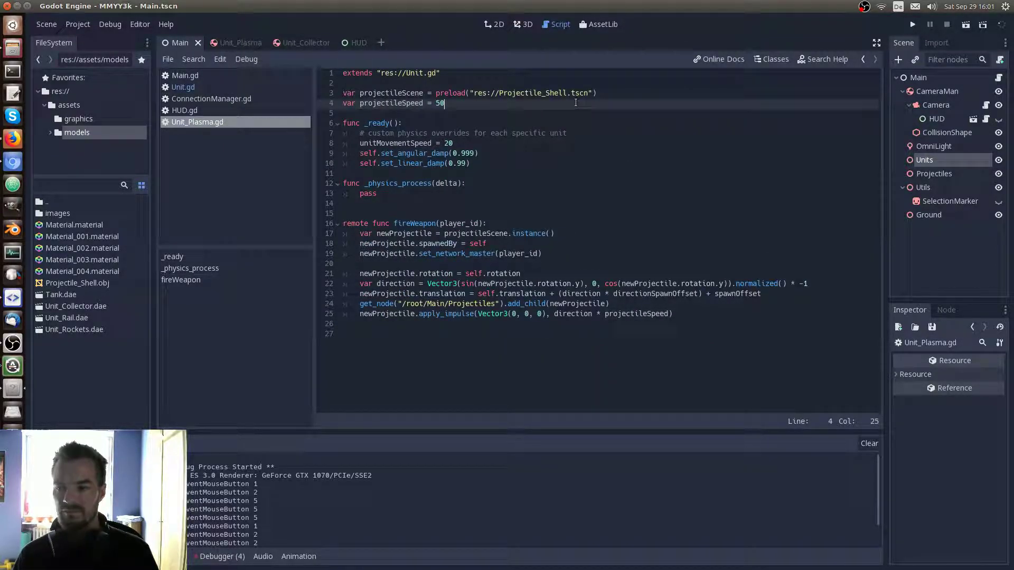
click(596, 128)
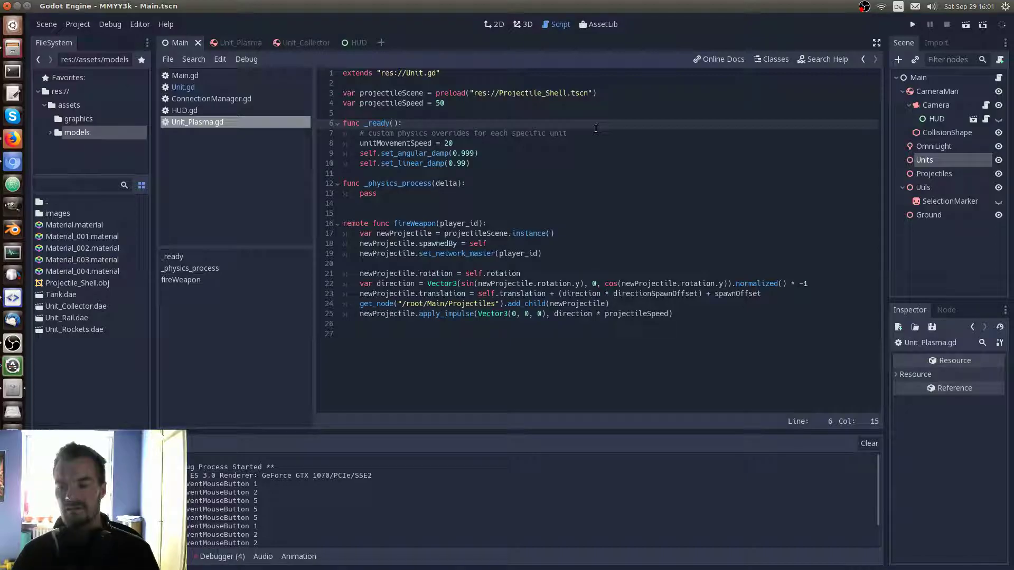
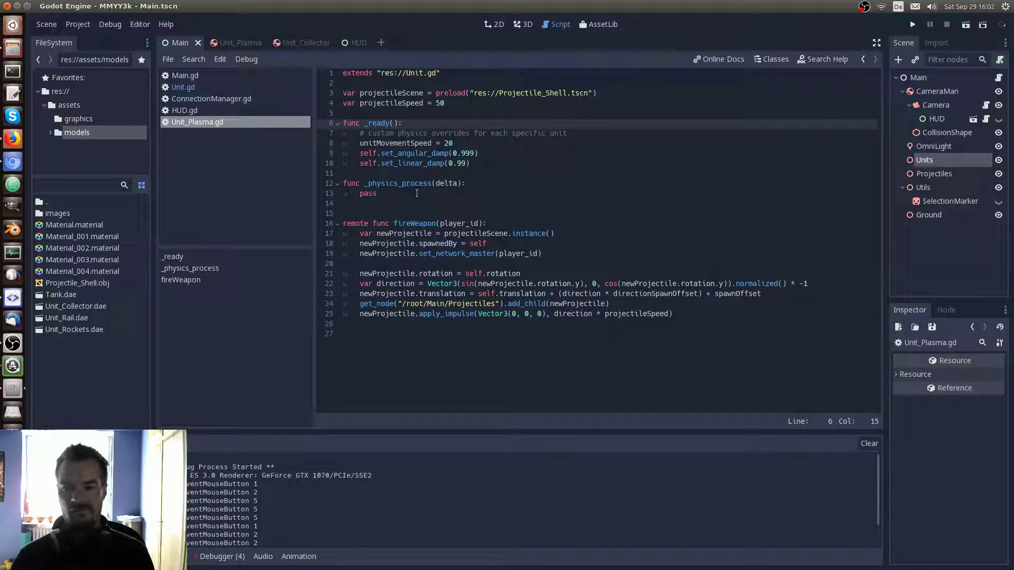
In Unit.gd, add print("basic fire") as a new line inside fireWeapon
click(513, 224)
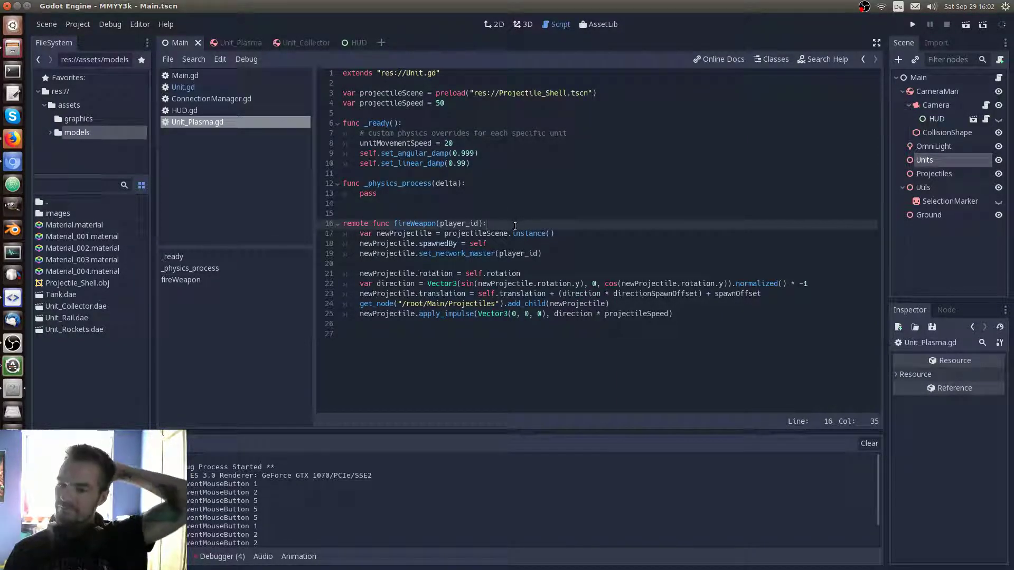
click(208, 91)
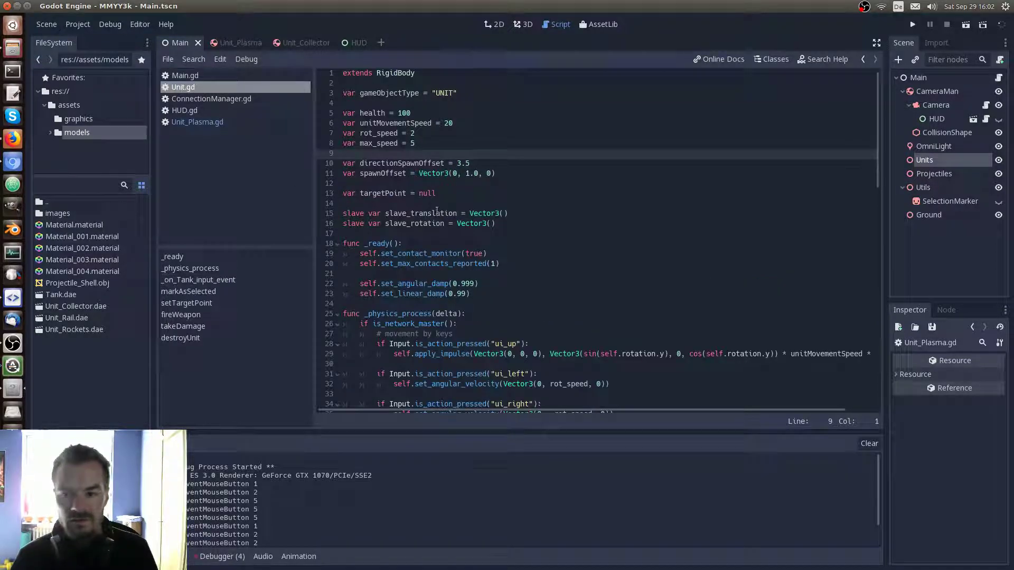
drag(876, 136, 901, 388)
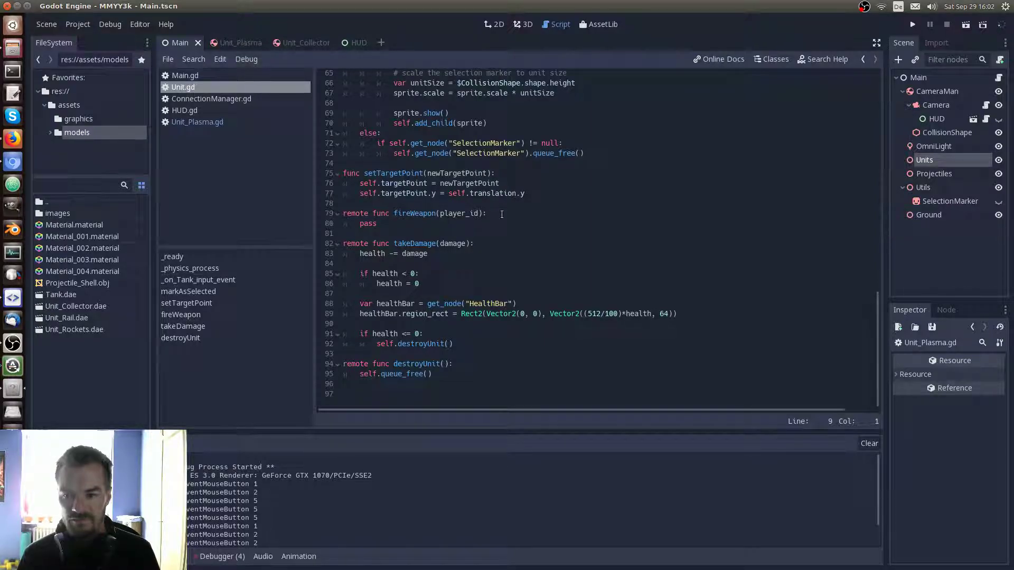
click(502, 214)
key(Return)
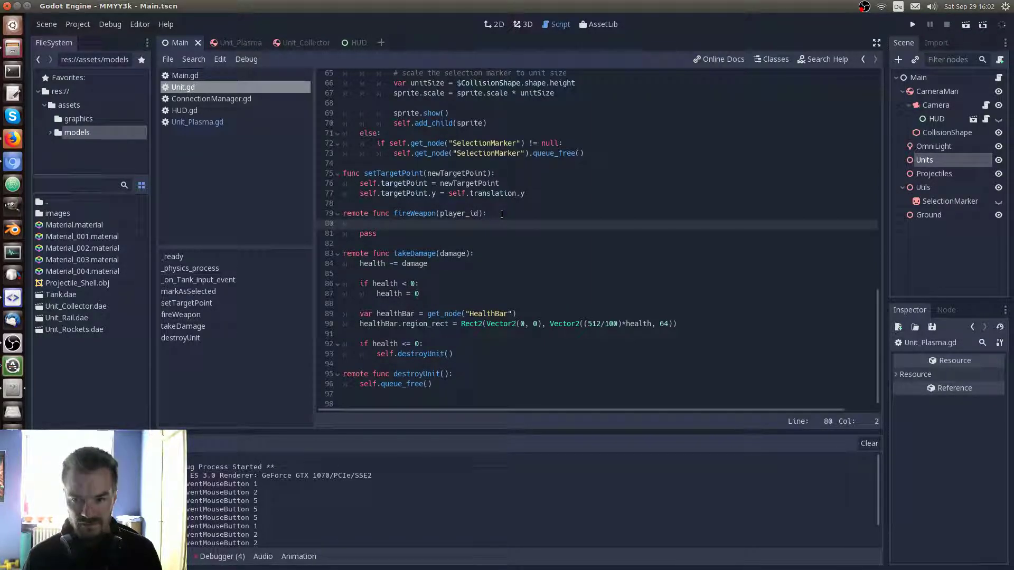
text(print())
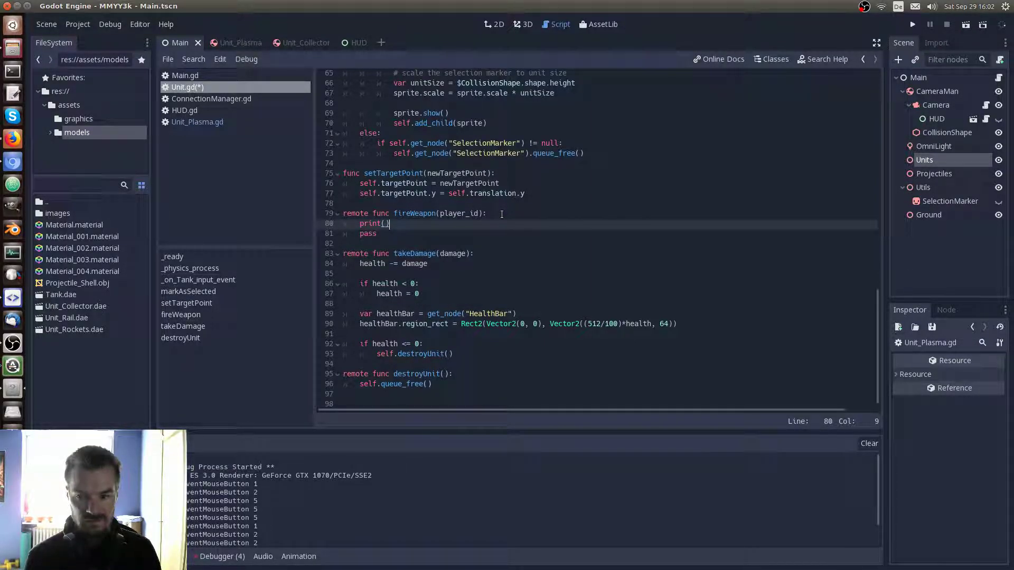
key(Left)
text("basi)
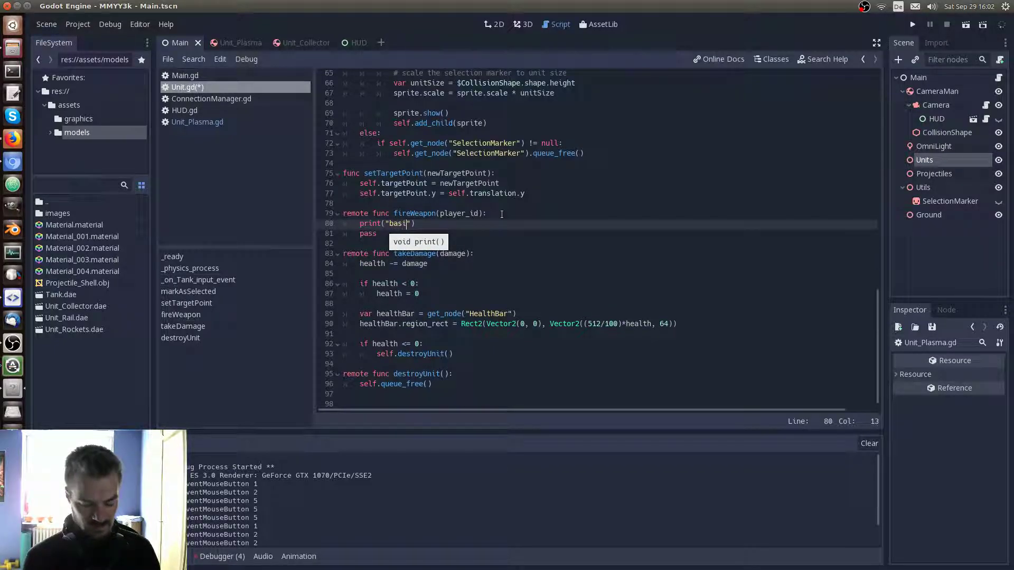
text(c fire)
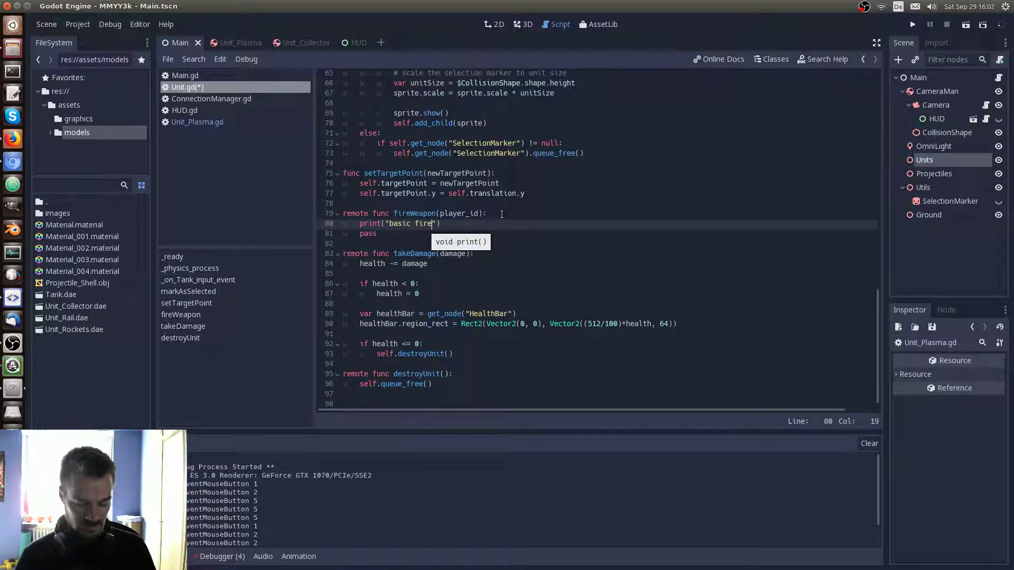
click(490, 224)
click(508, 212)
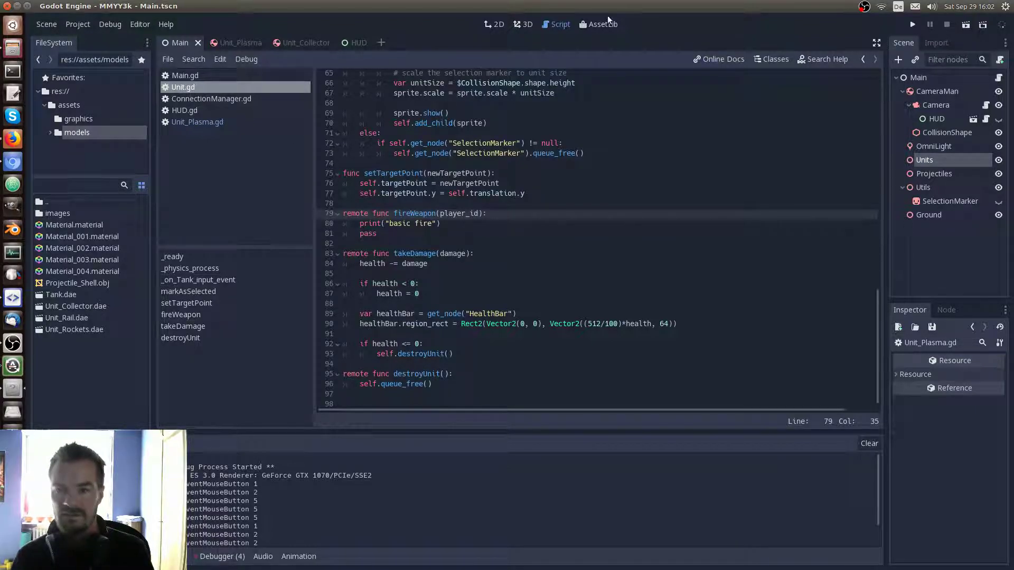
Launch the game, create a game and start the match
click(912, 24)
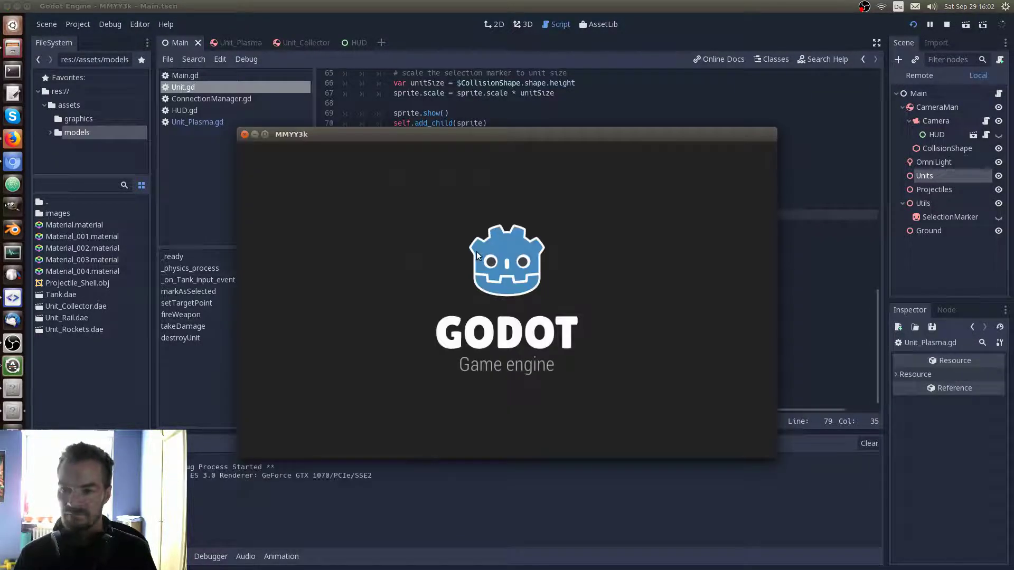
click(513, 247)
click(519, 201)
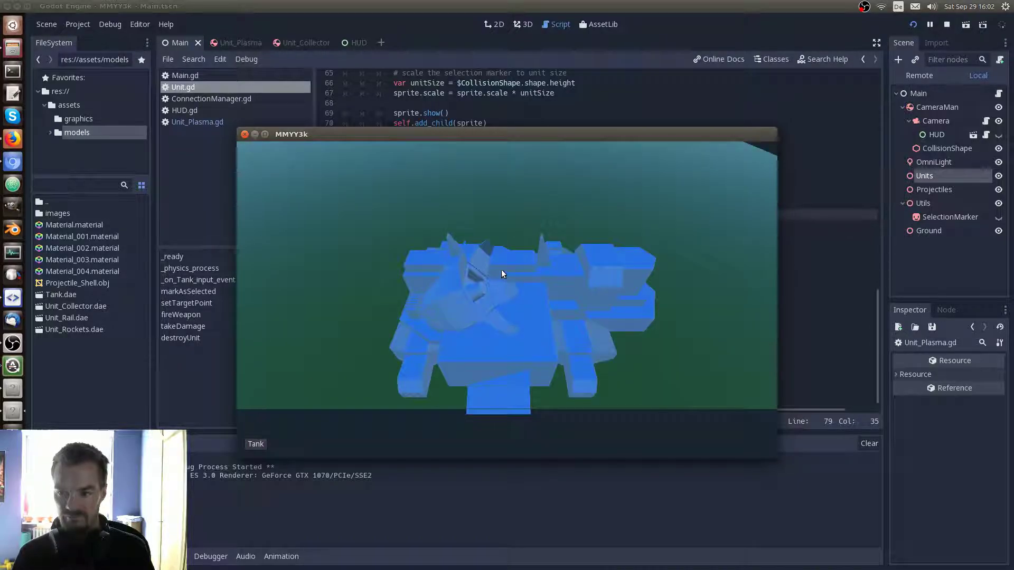
Select the tank and nearby units, move them with right-clicks, and test firing
click(513, 302)
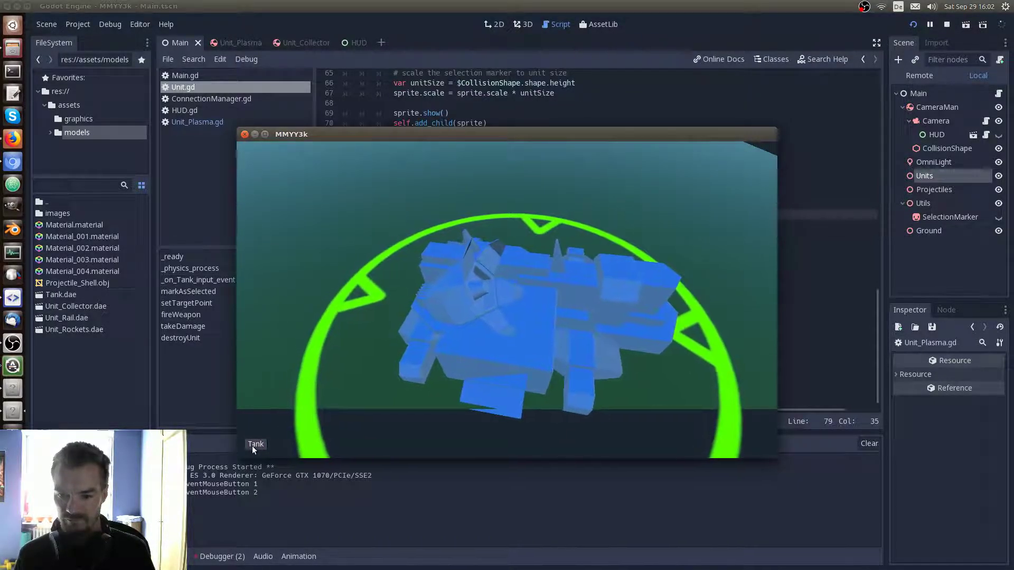
scroll(592, 320, down, 5)
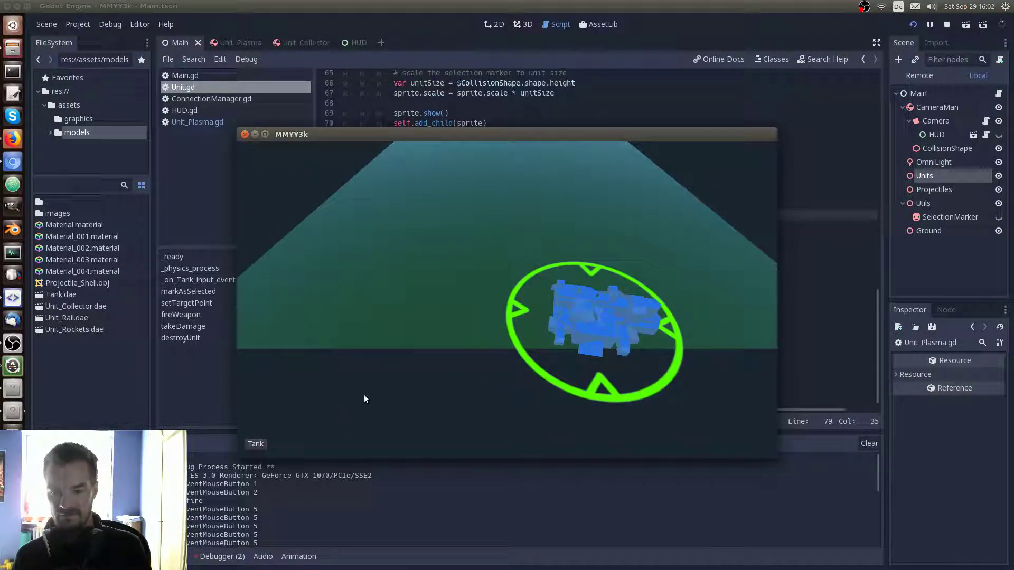
right_click(609, 230)
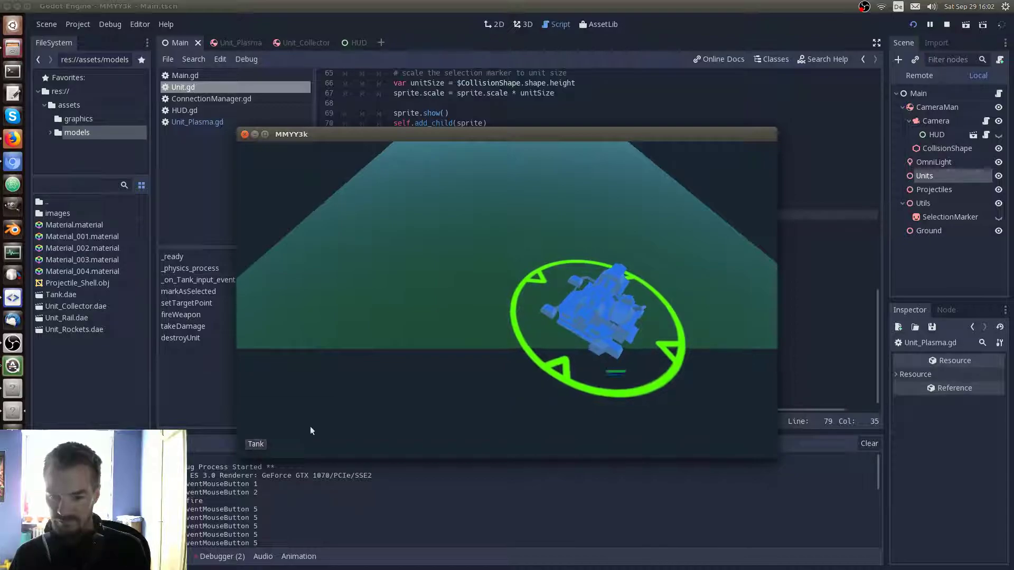
click(613, 375)
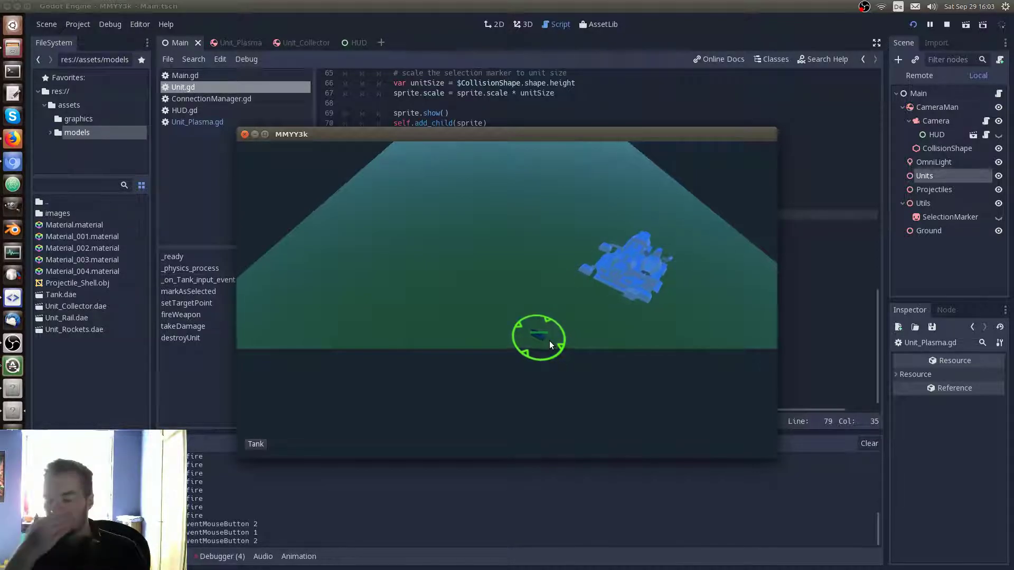
click(528, 332)
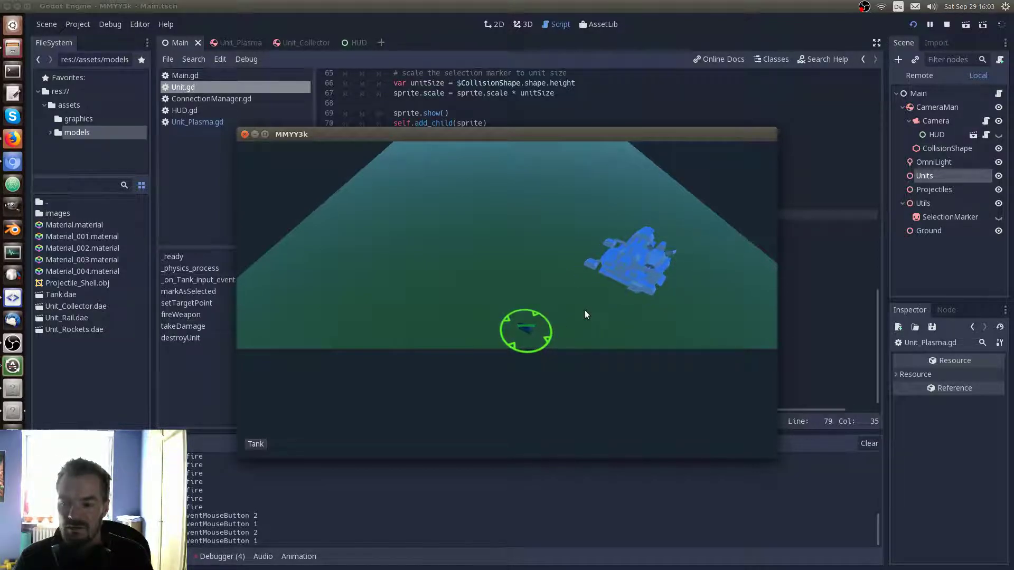
right_click(502, 243)
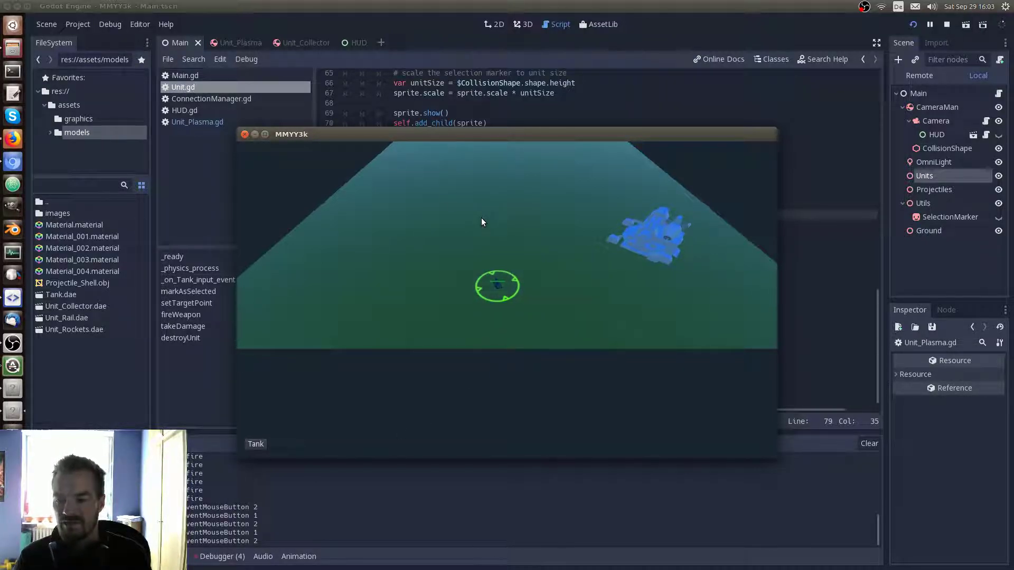
click(657, 232)
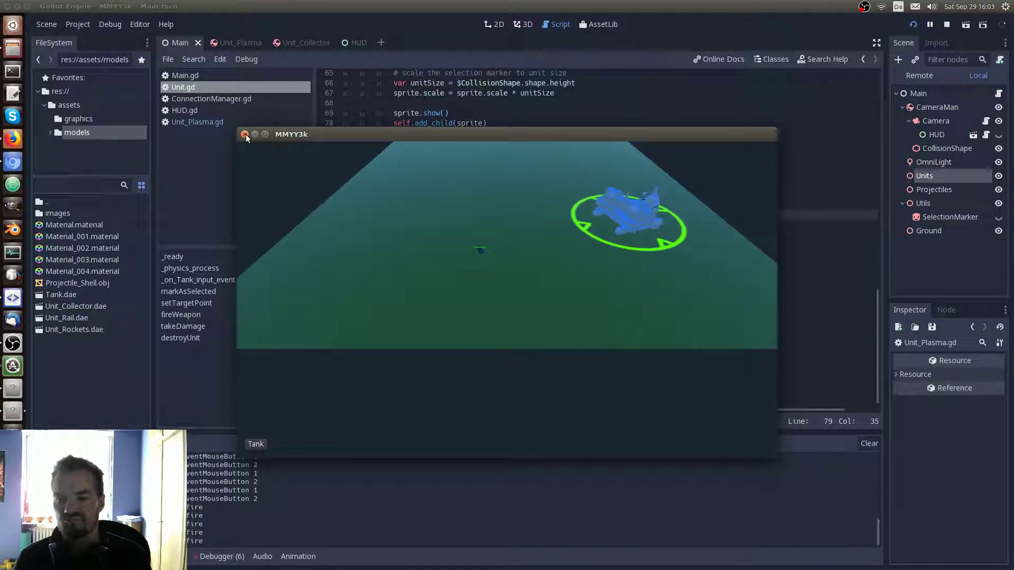
Close the game and delete the print("basic fire") line, leaving fireWeapon with only pass
click(246, 134)
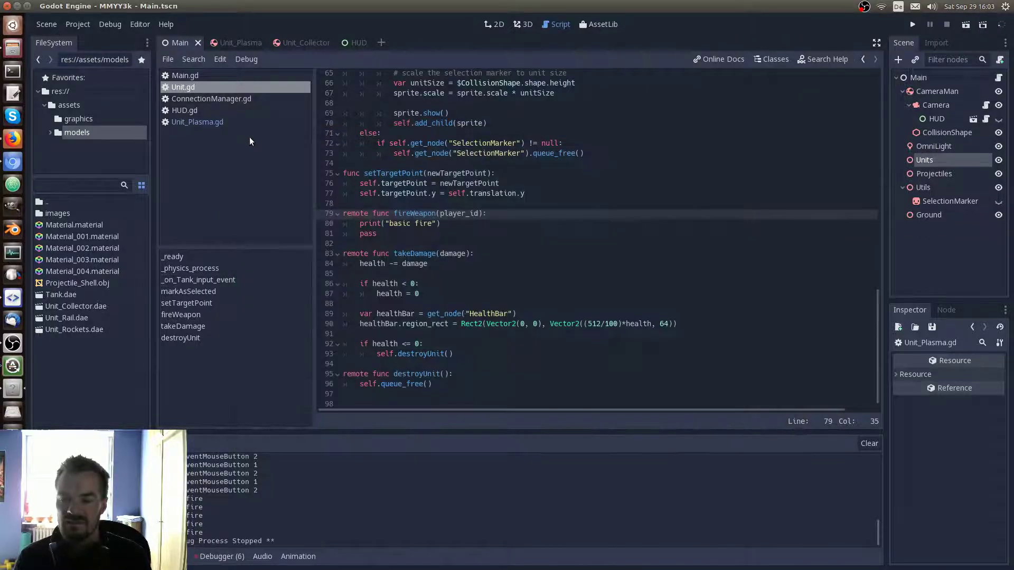
click(492, 244)
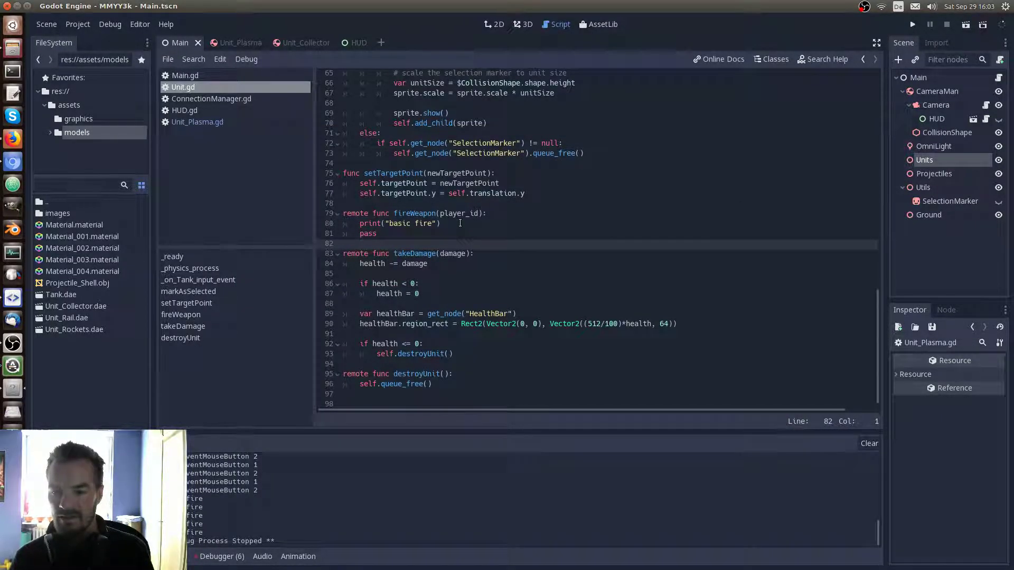
click(441, 223)
key(shift+Home)
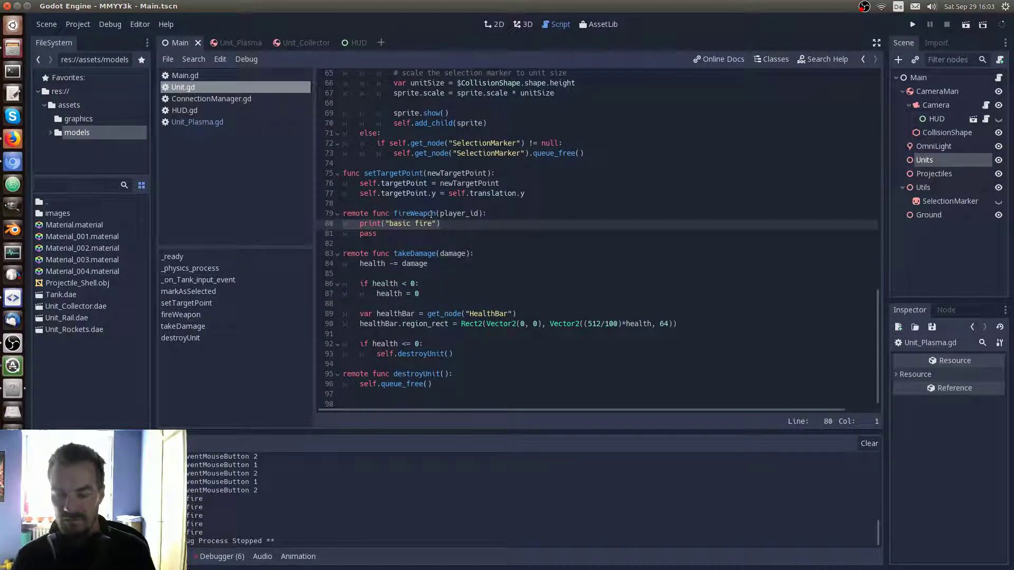
key(BackSpace)
key(BackSpace)
key(BackSpace)
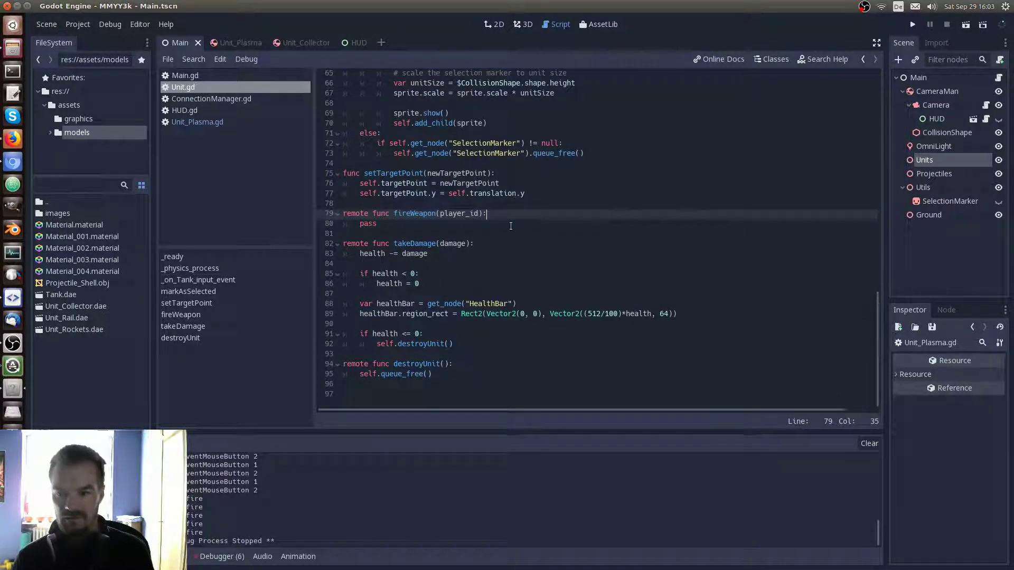
click(510, 225)
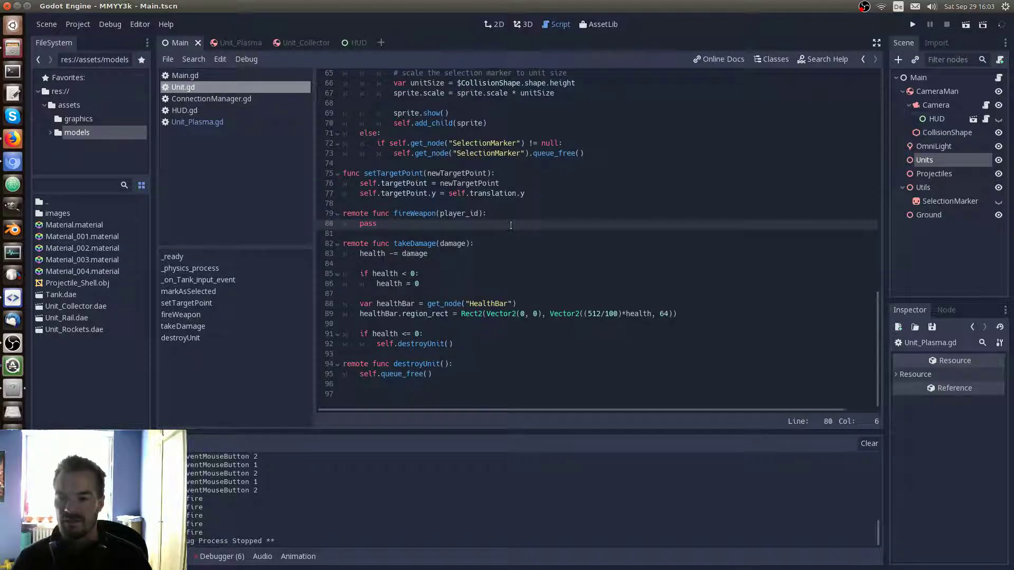
click(528, 195)
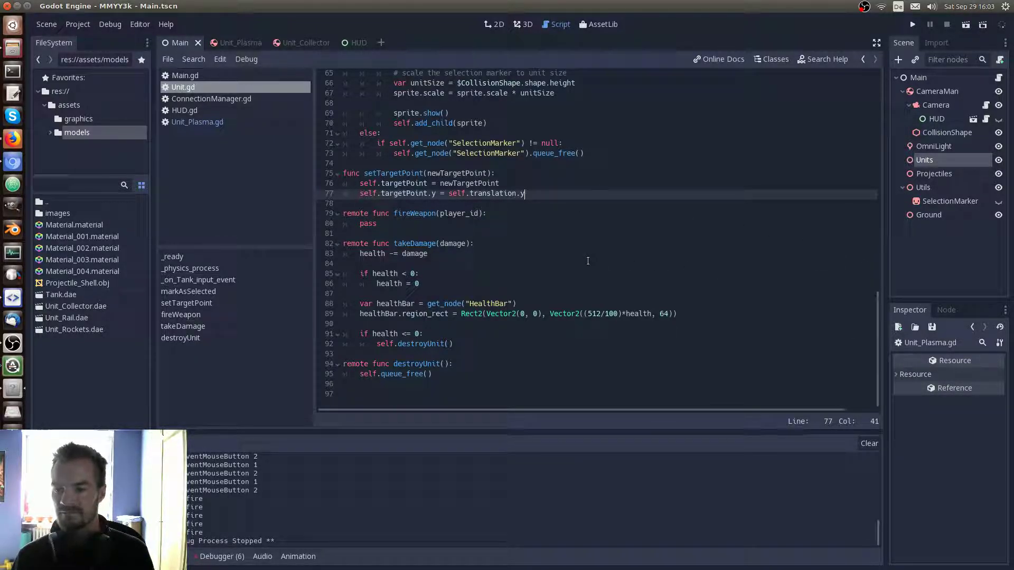
click(542, 205)
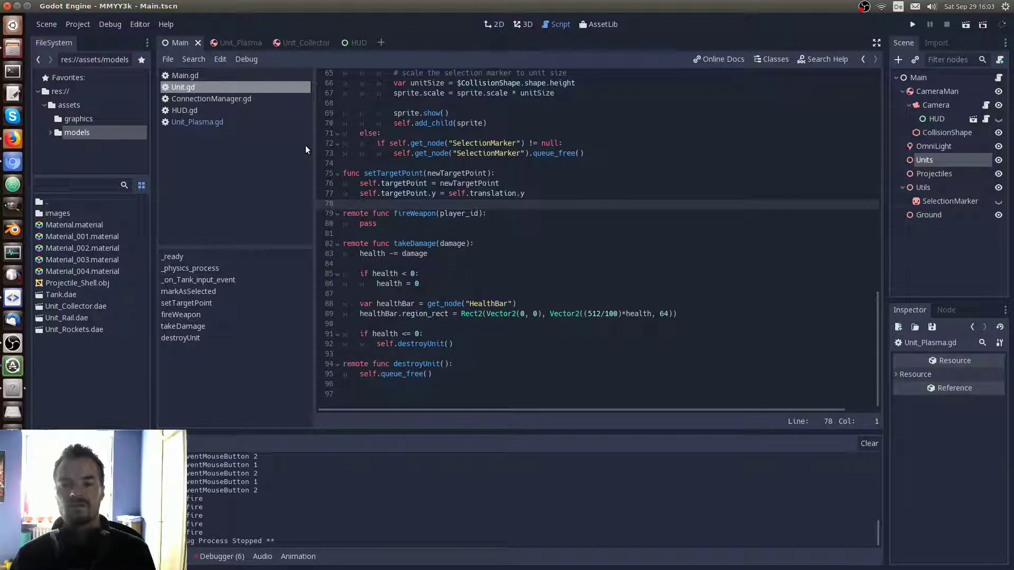
Switch the script editor to Unit_Plasma.gd
click(236, 122)
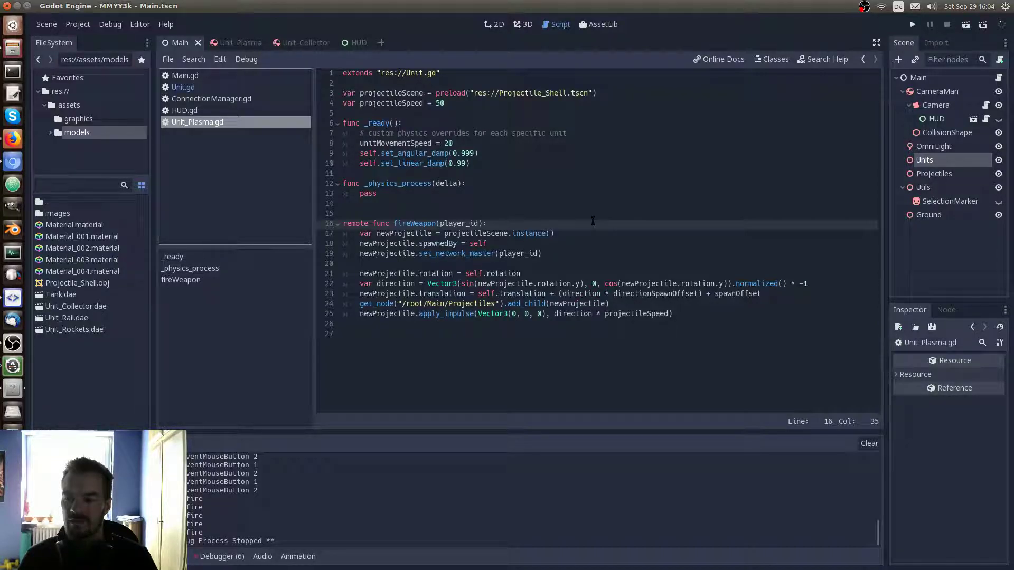
click(520, 164)
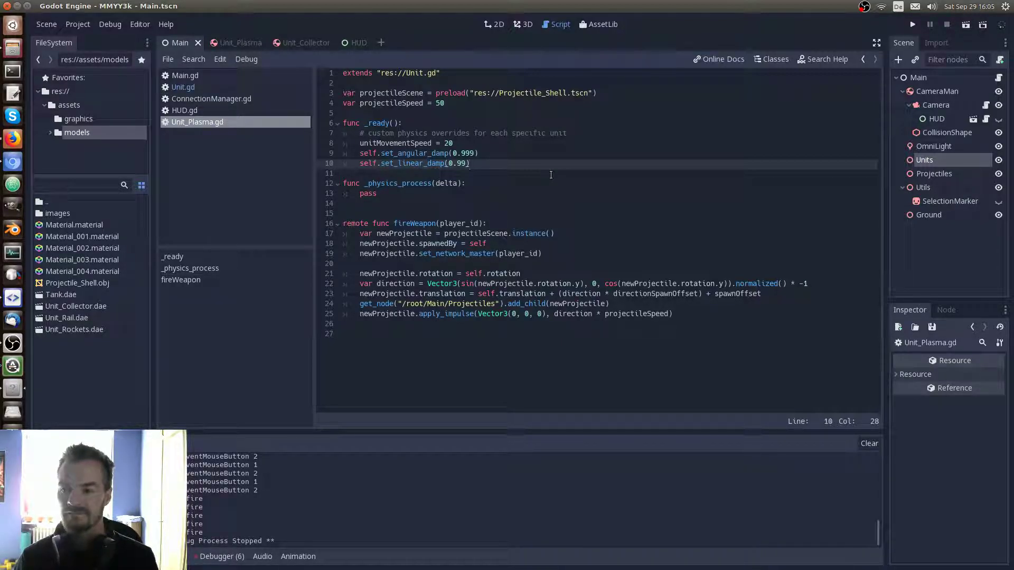
click(551, 174)
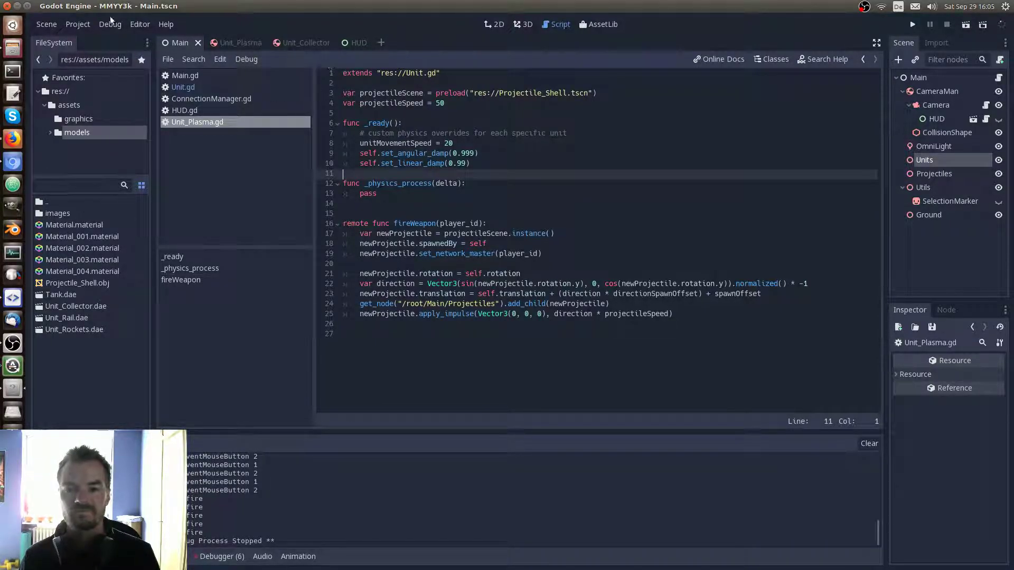
click(49, 24)
Open Projectile_Shell.tscn and save a copy as Projectile_Plasma.tscn
click(78, 64)
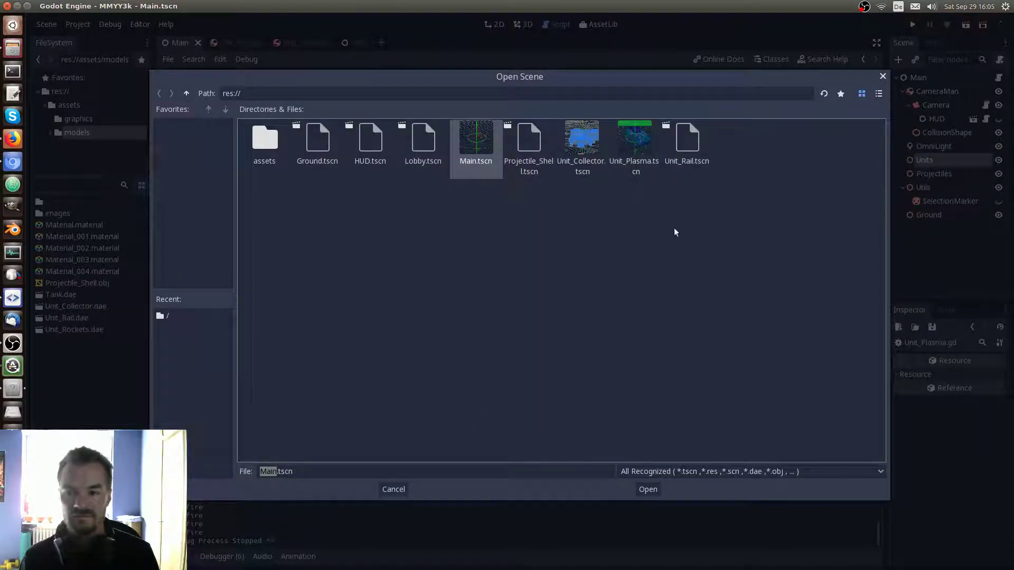
double_click(537, 150)
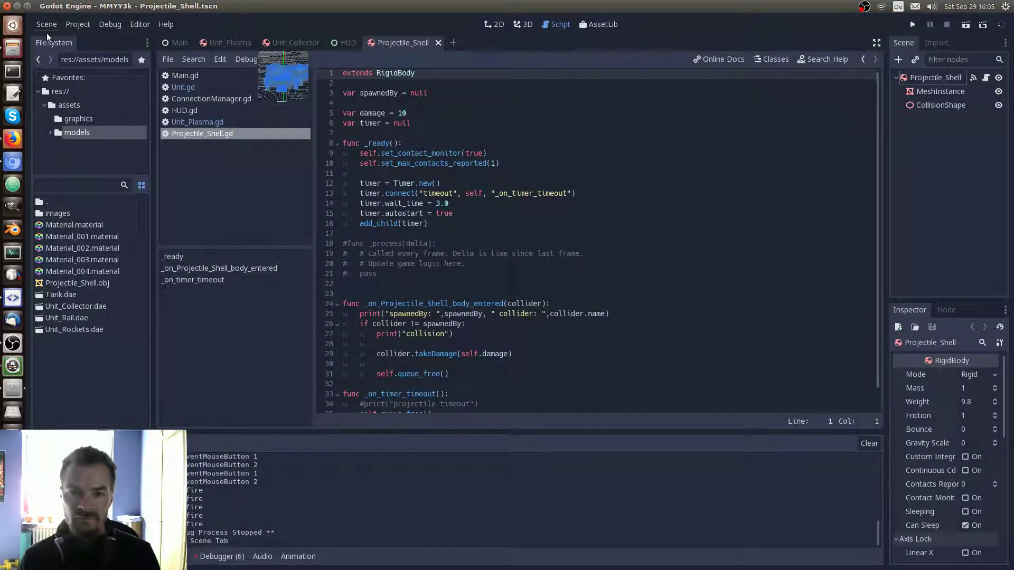
click(46, 25)
click(79, 98)
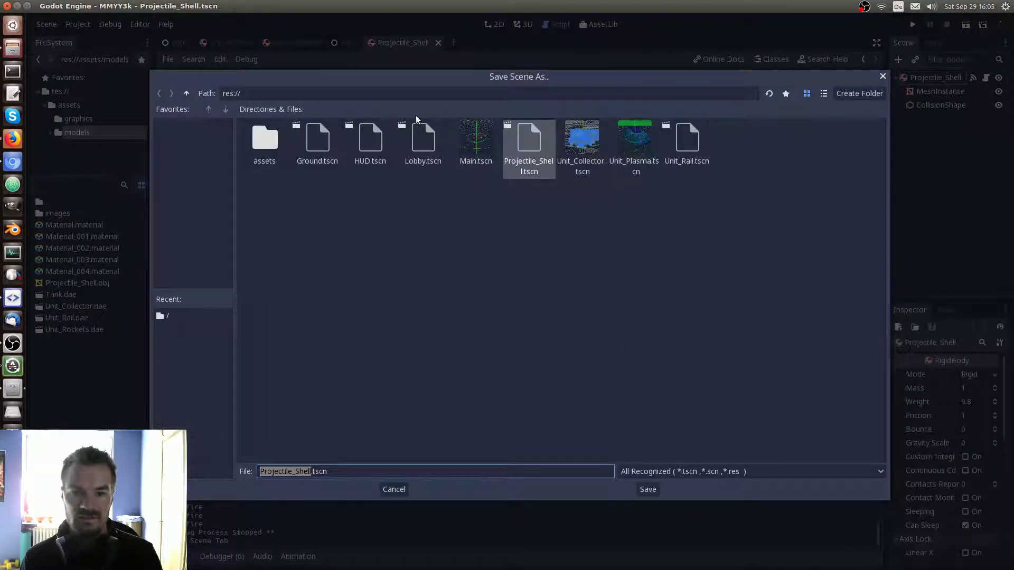
drag(295, 471, 312, 471)
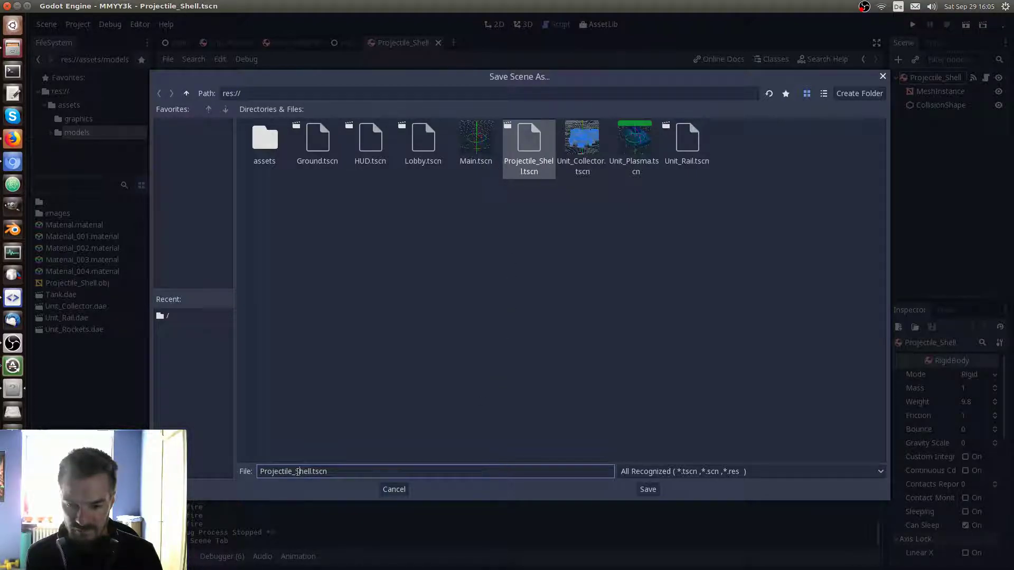
text(Plasma)
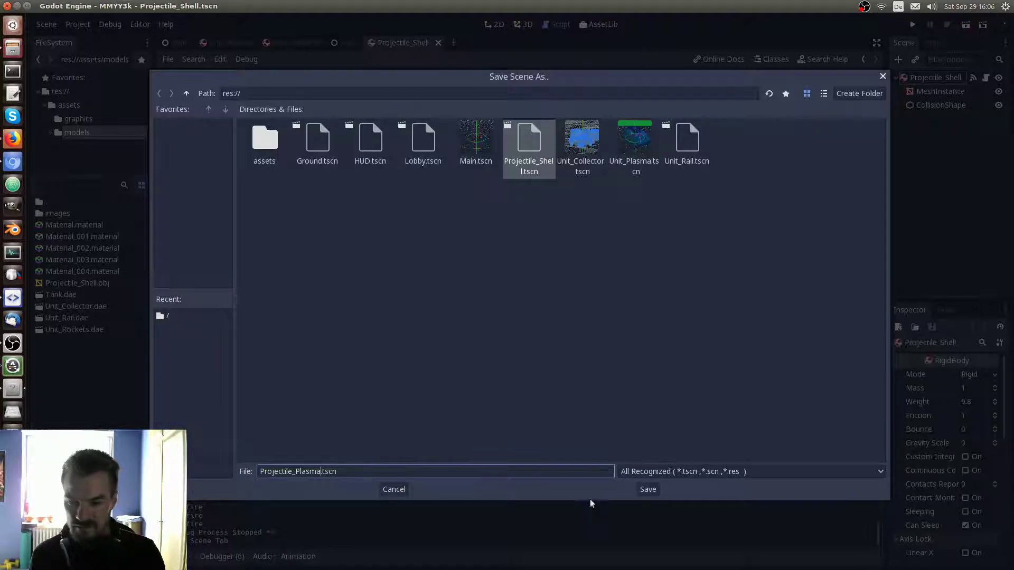
click(641, 489)
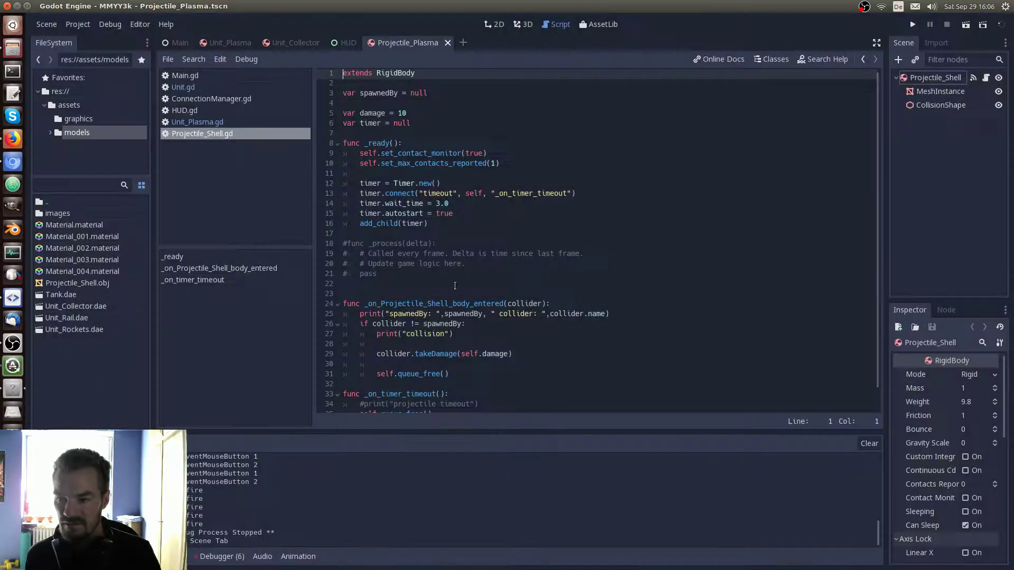
click(12, 48)
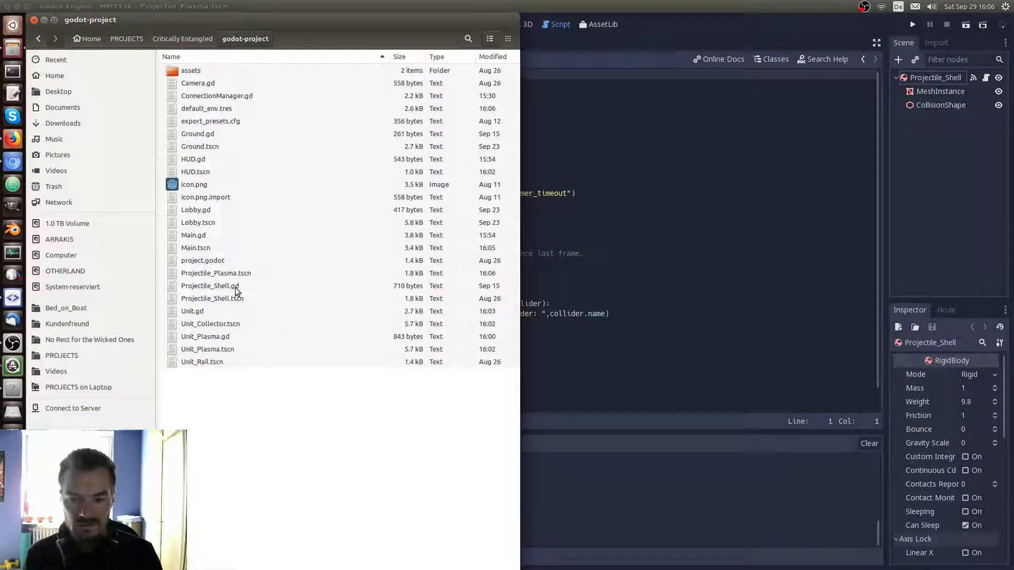
click(338, 299)
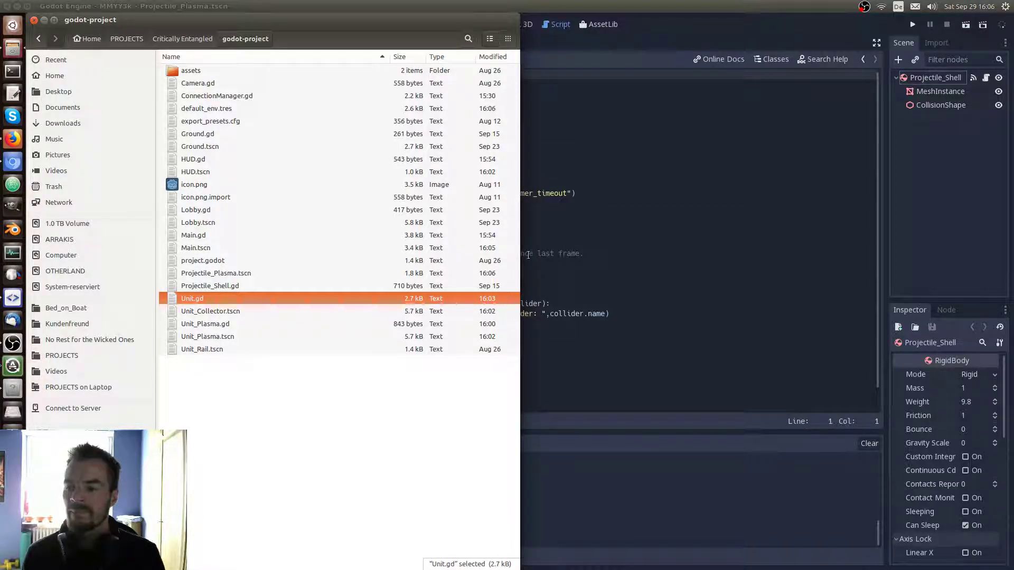
click(551, 228)
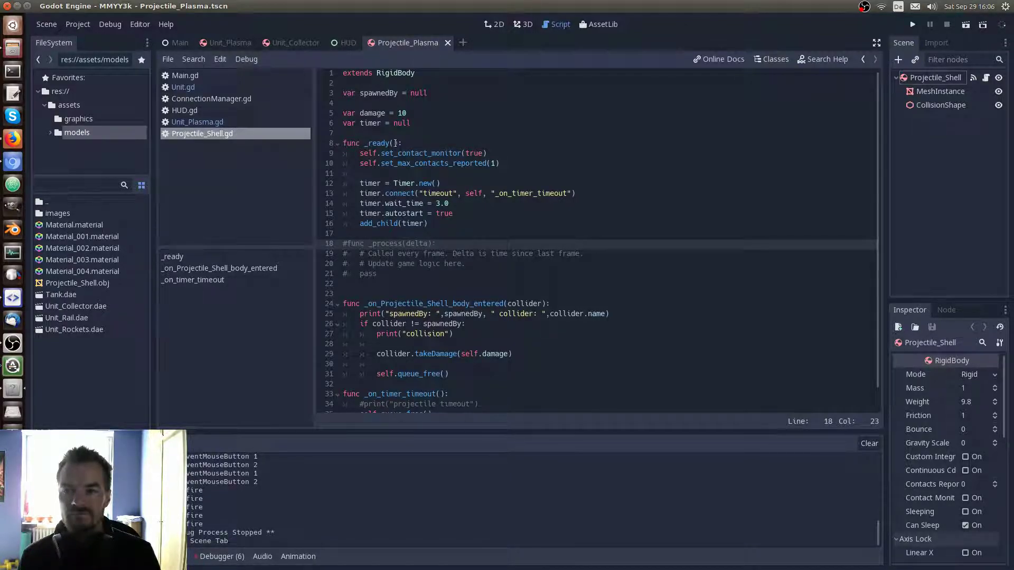
Save the projectile script as Projectile_Plasma.gd and review its code
click(168, 59)
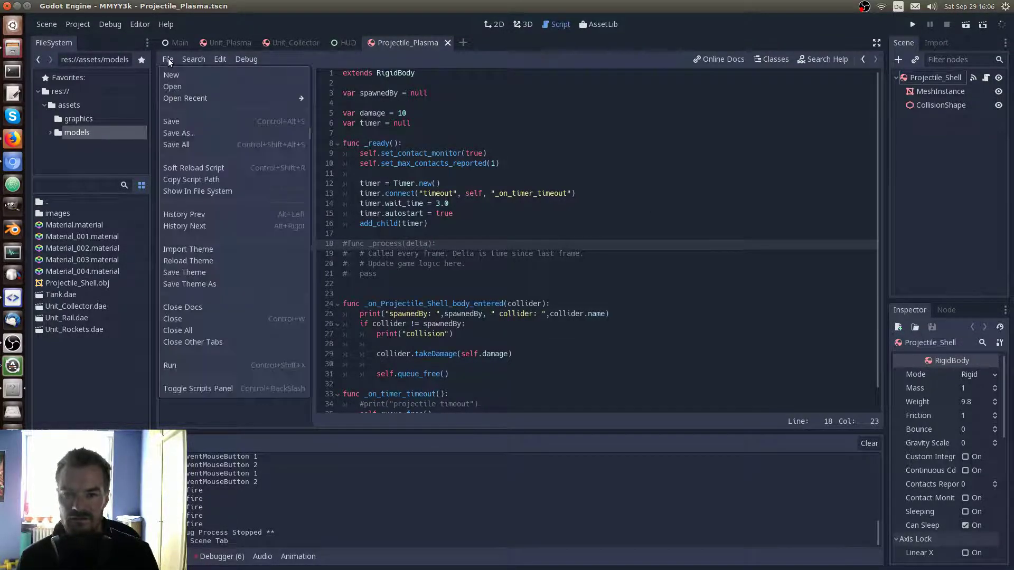
click(215, 134)
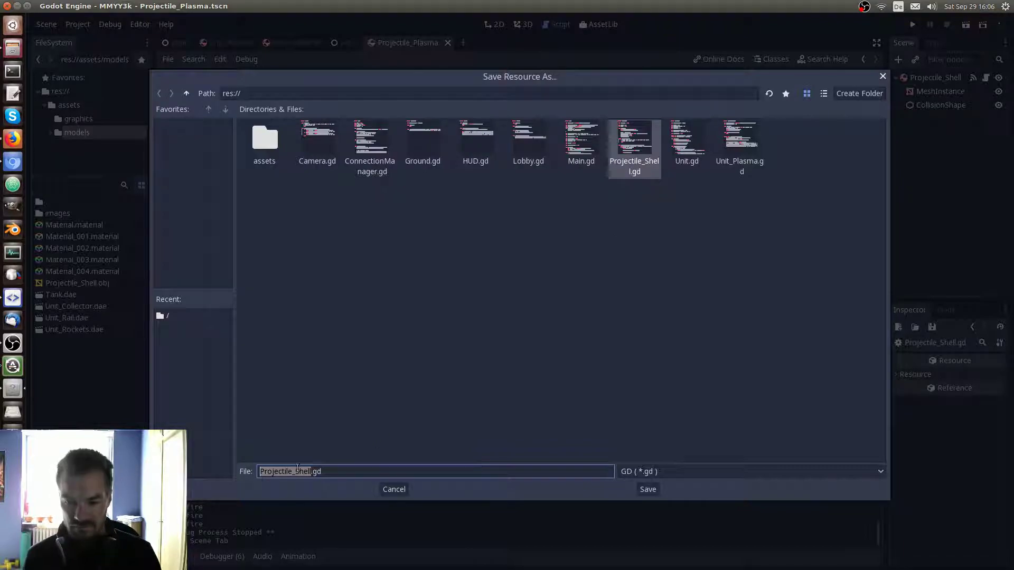
drag(294, 471, 313, 471)
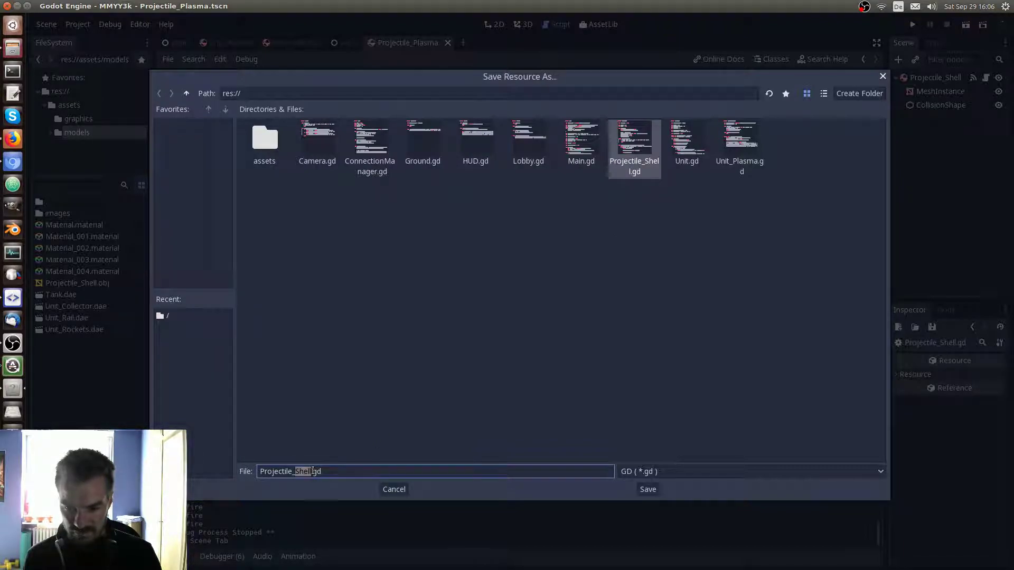
text(Plasma)
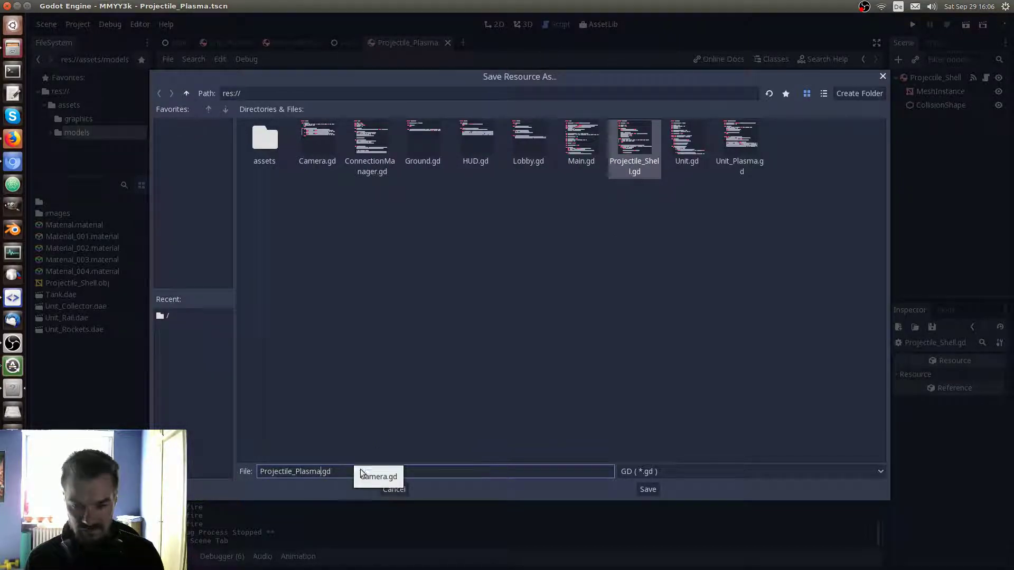
click(644, 490)
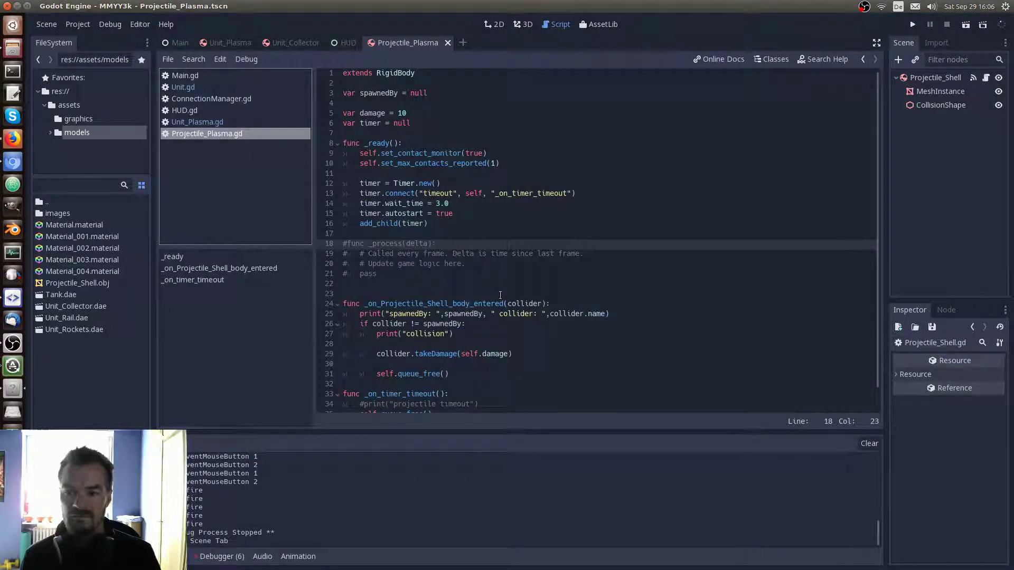
click(500, 289)
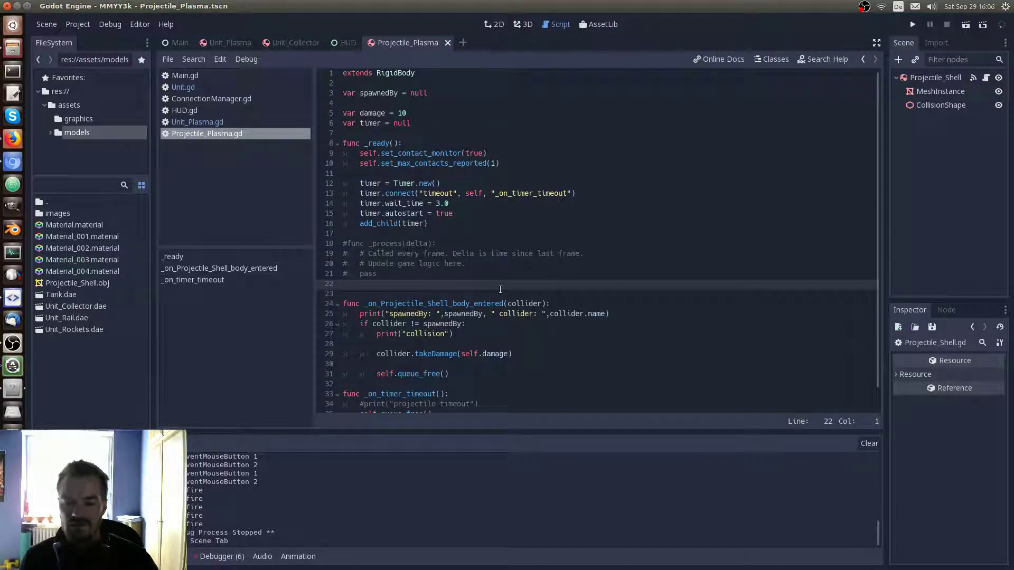
click(481, 243)
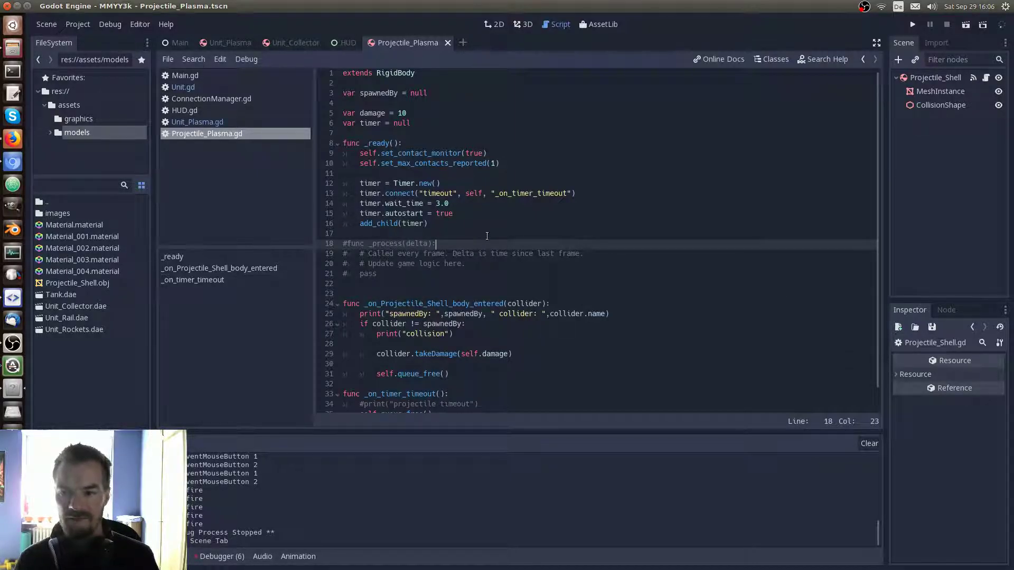
click(532, 183)
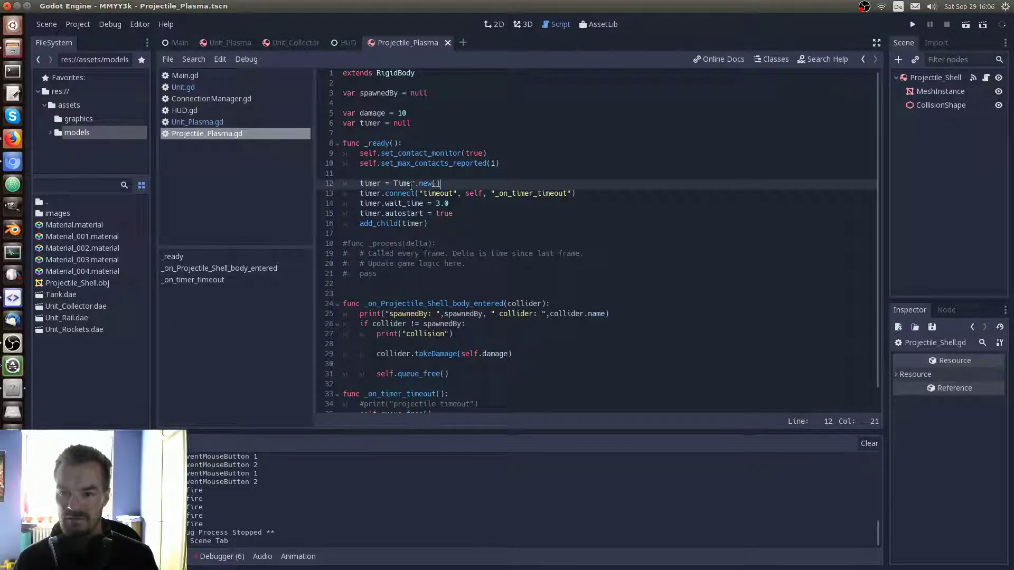
scroll(532, 195, down, 1)
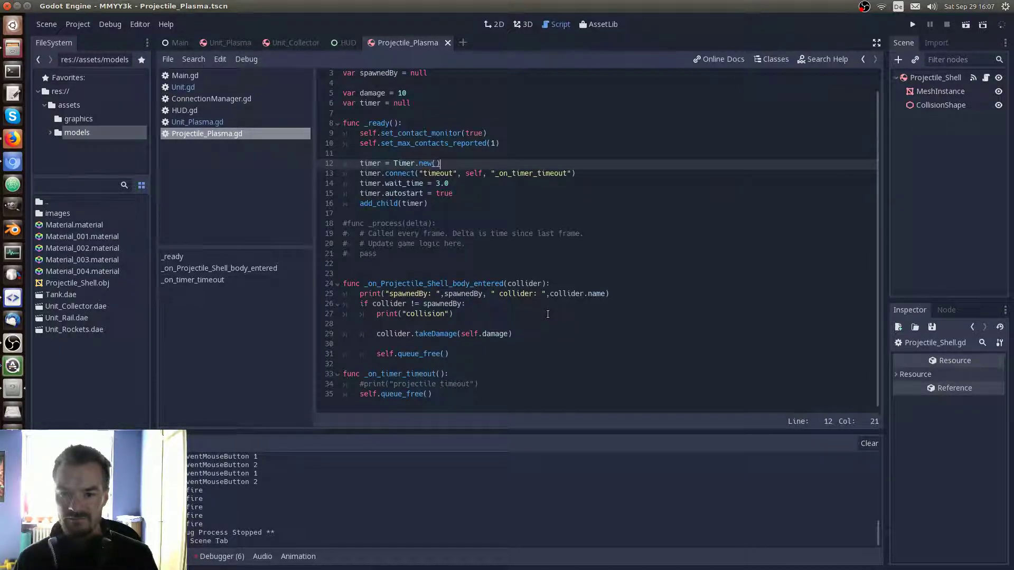
scroll(549, 313, up, 1)
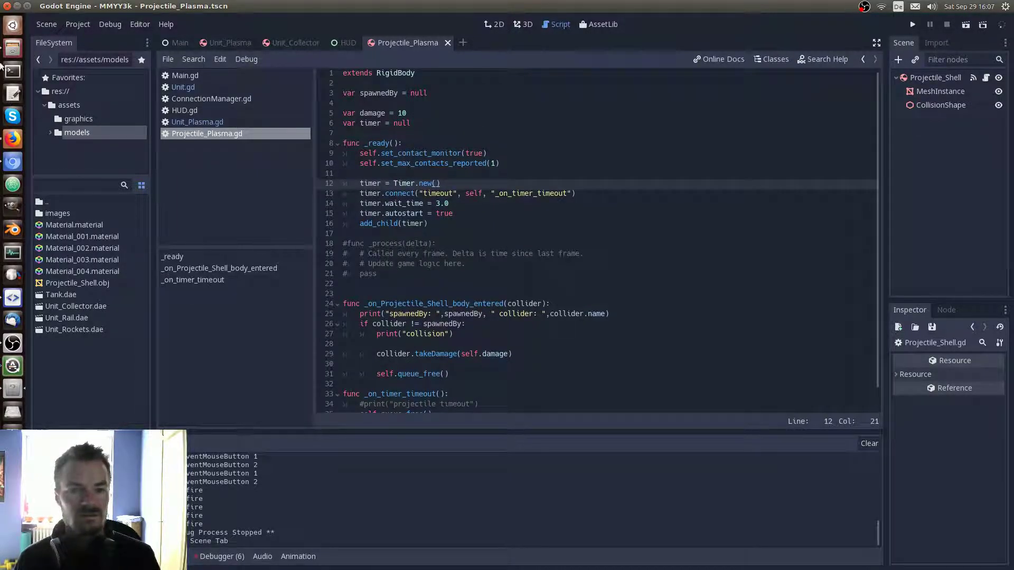
In the file manager, rename Projectile_Shell.gd to Projectile.gd
click(13, 48)
click(216, 313)
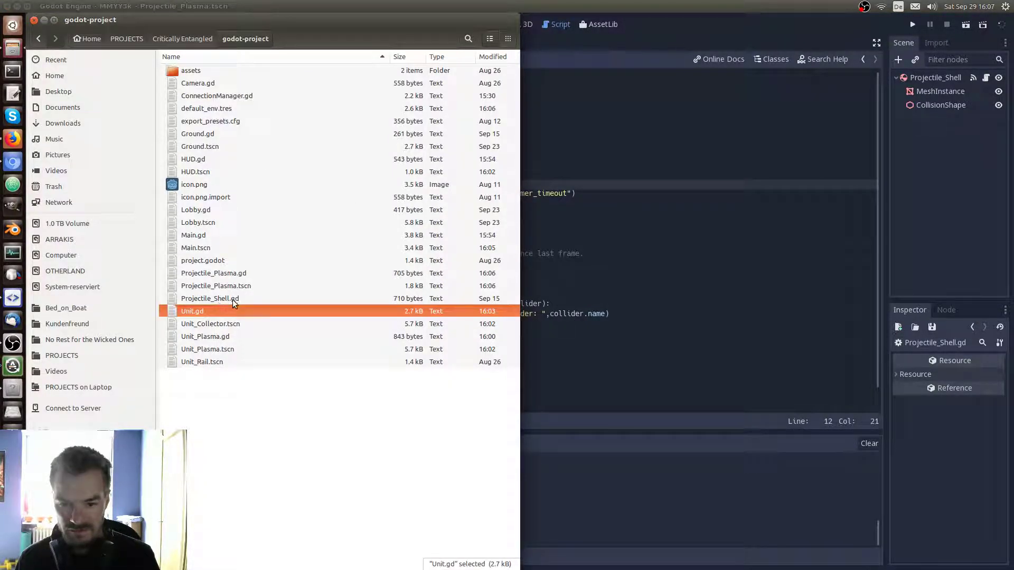
click(232, 300)
key(F2)
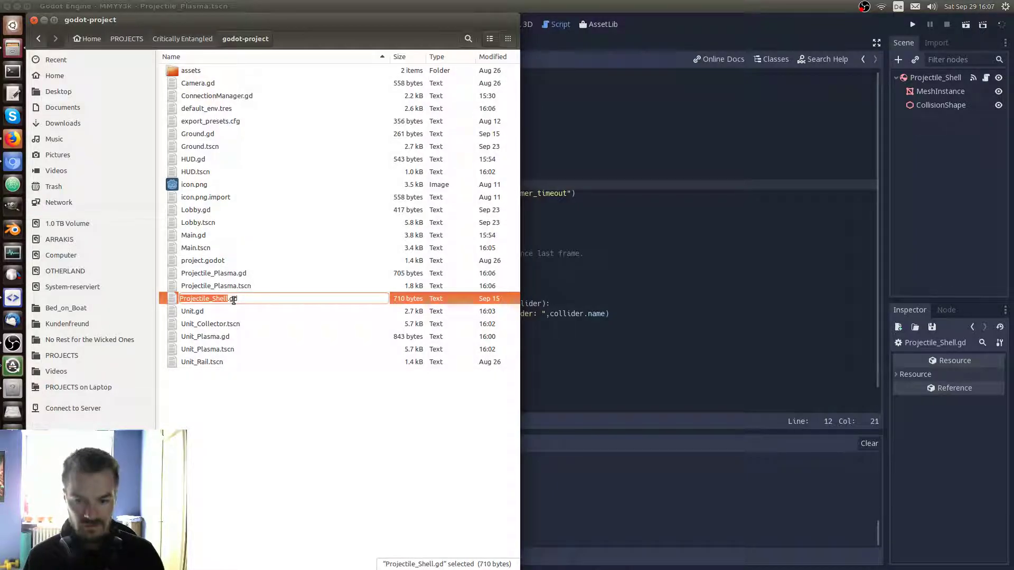
key(BackSpace)
key(BackSpace)
key(BackSpace)
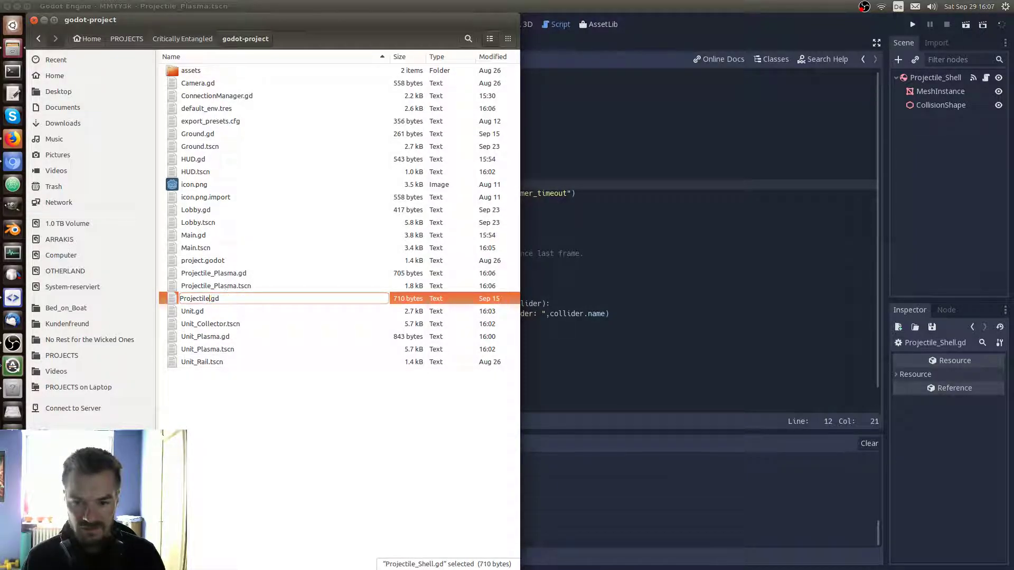
key(Return)
key(alt+Tab)
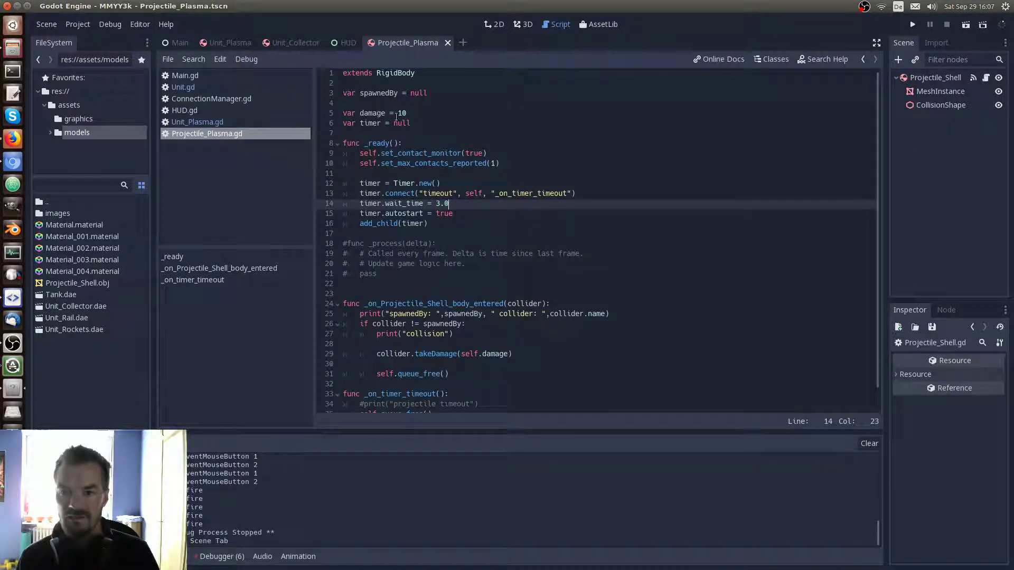
Change line 1 to extends "res://Projectile.gd" and save the script
click(417, 73)
key(ctrl+BackSpace)
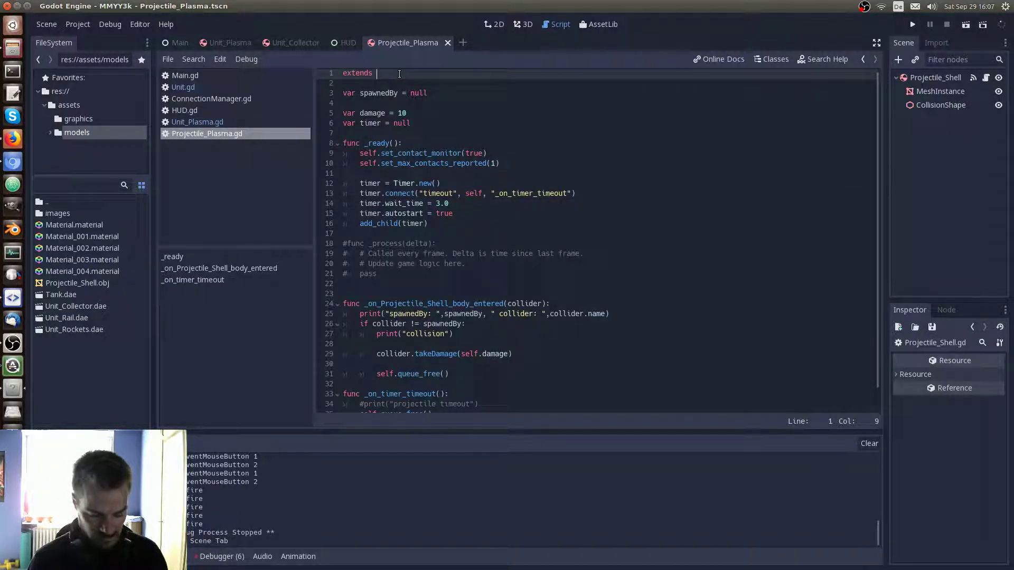
text(")
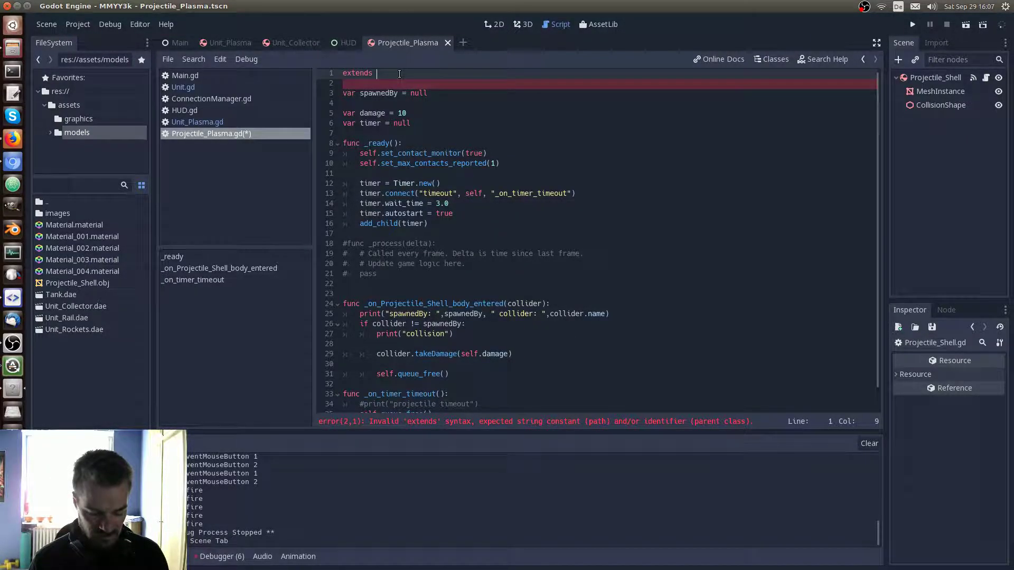
text(res)
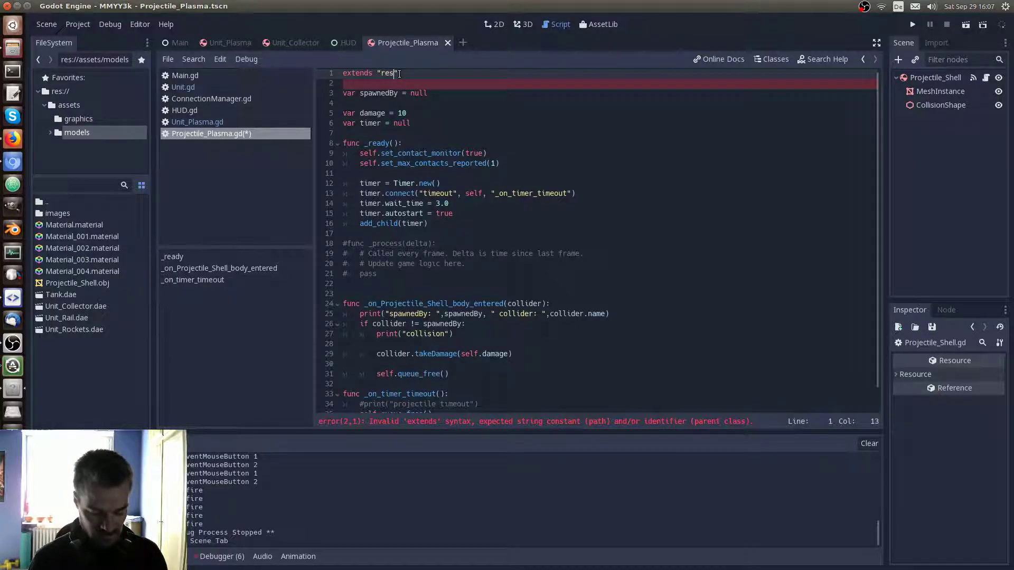
text(:)
text(//Pr)
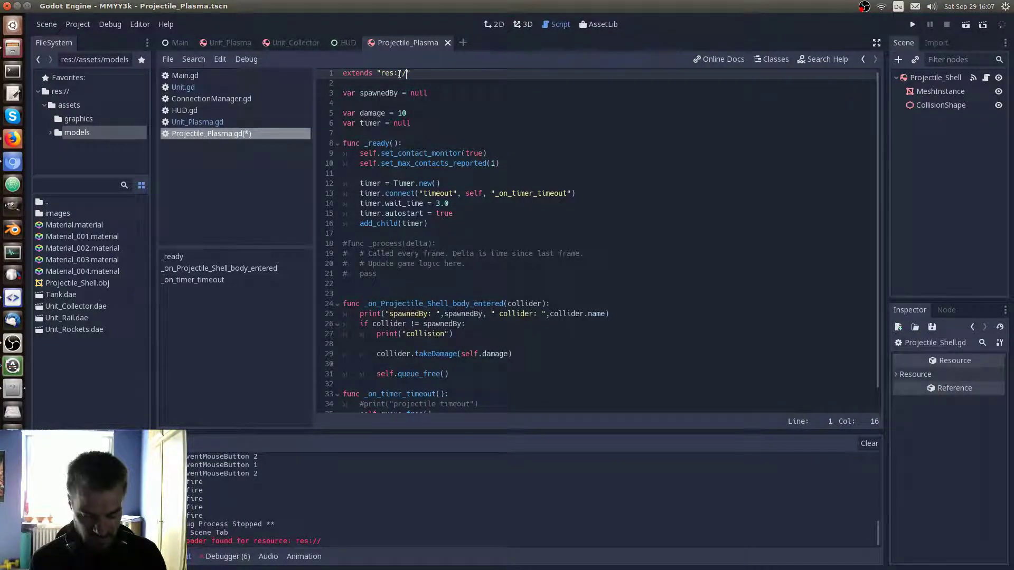
text(o)
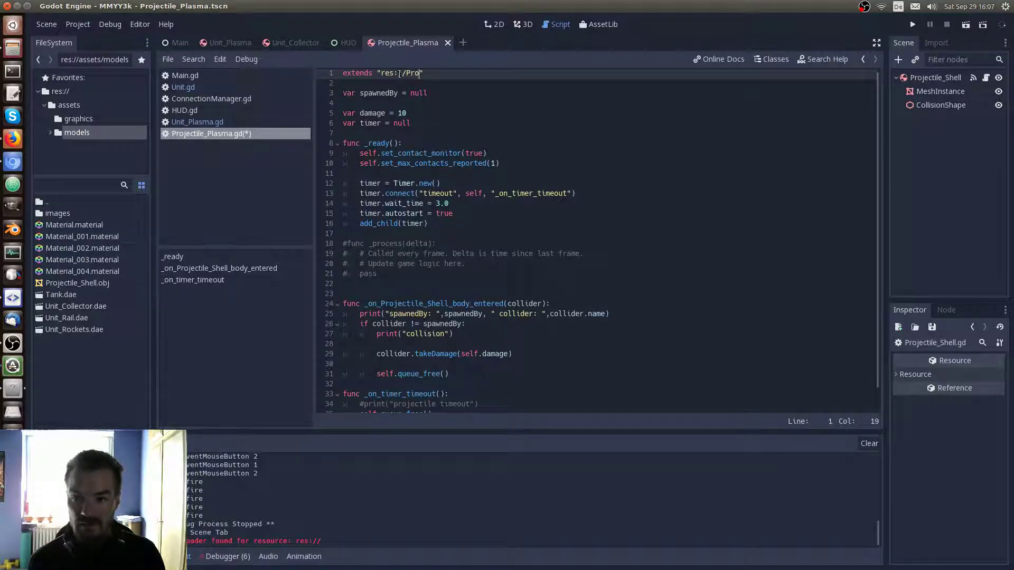
text(jectile.gd)
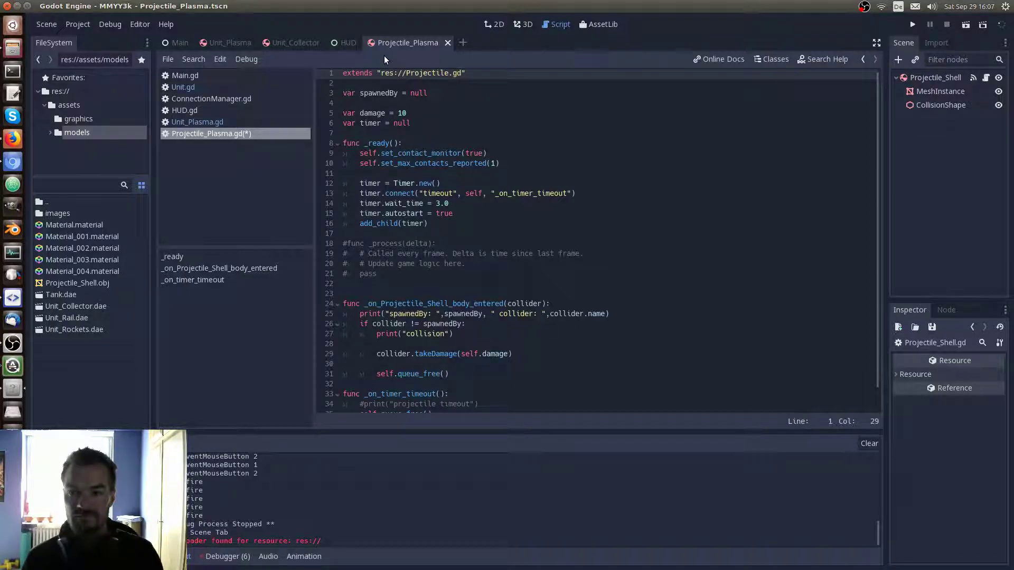
click(465, 93)
key(ctrl+s)
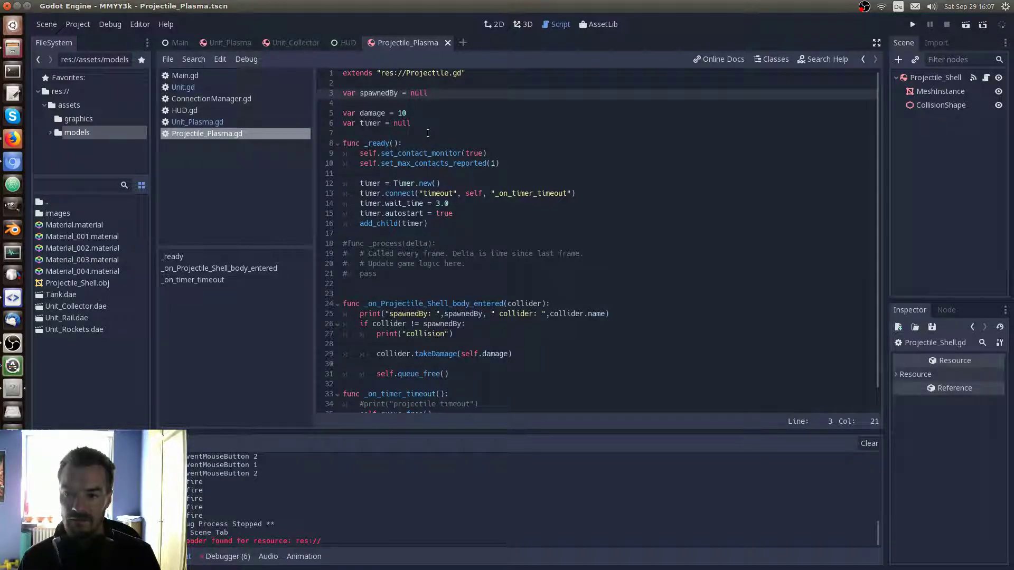
Delete the copied variables and setup code, then uncomment and indent pass in _ready
drag(428, 133, 343, 93)
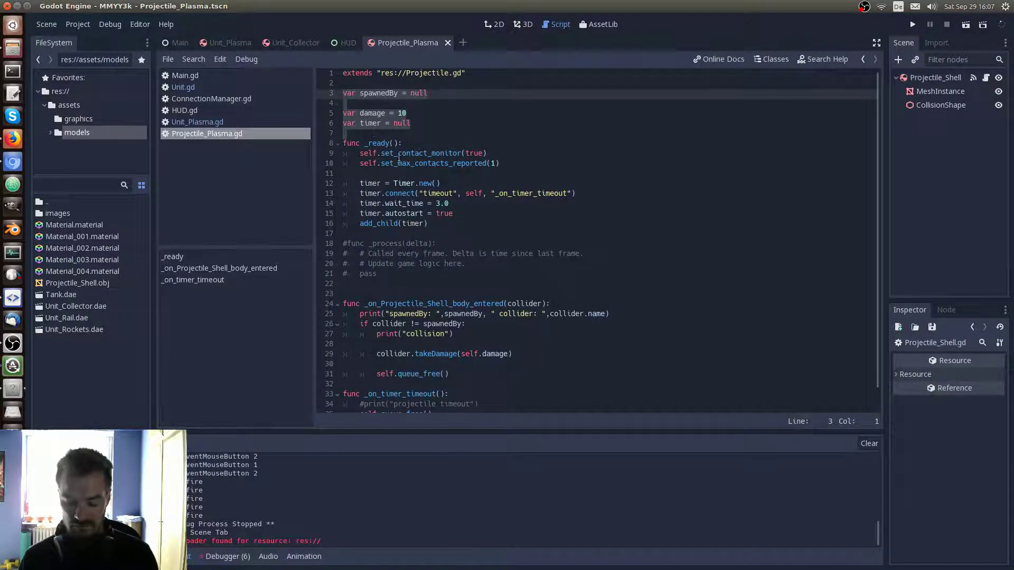
key(BackSpace)
key(BackSpace)
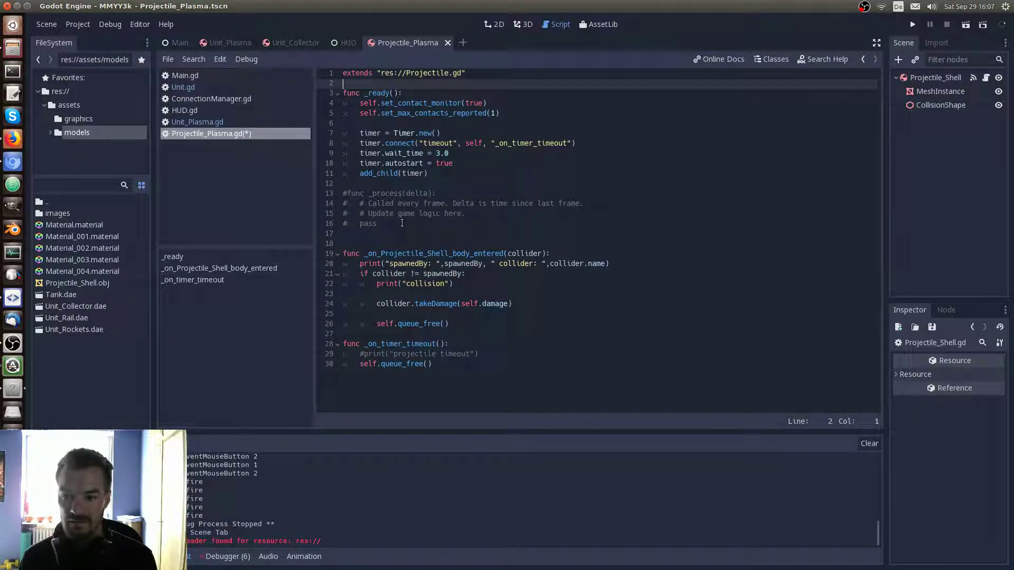
drag(475, 213, 312, 104)
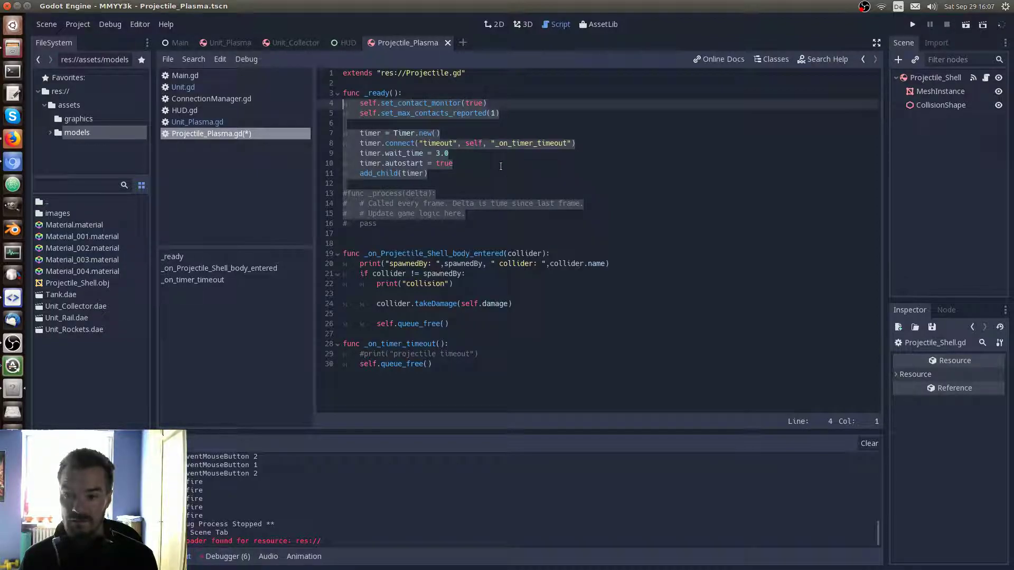
key(BackSpace)
key(BackSpace)
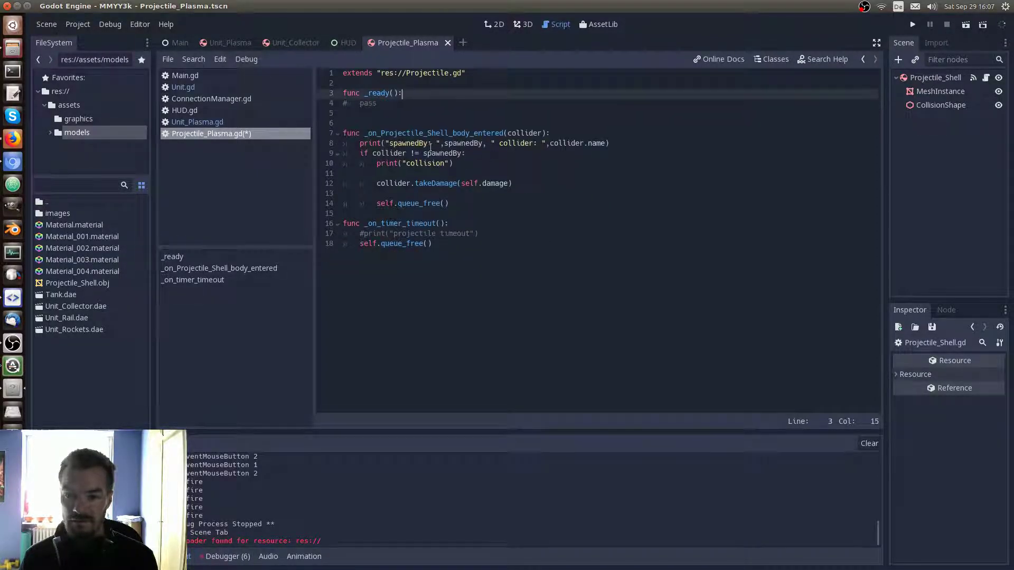
click(360, 103)
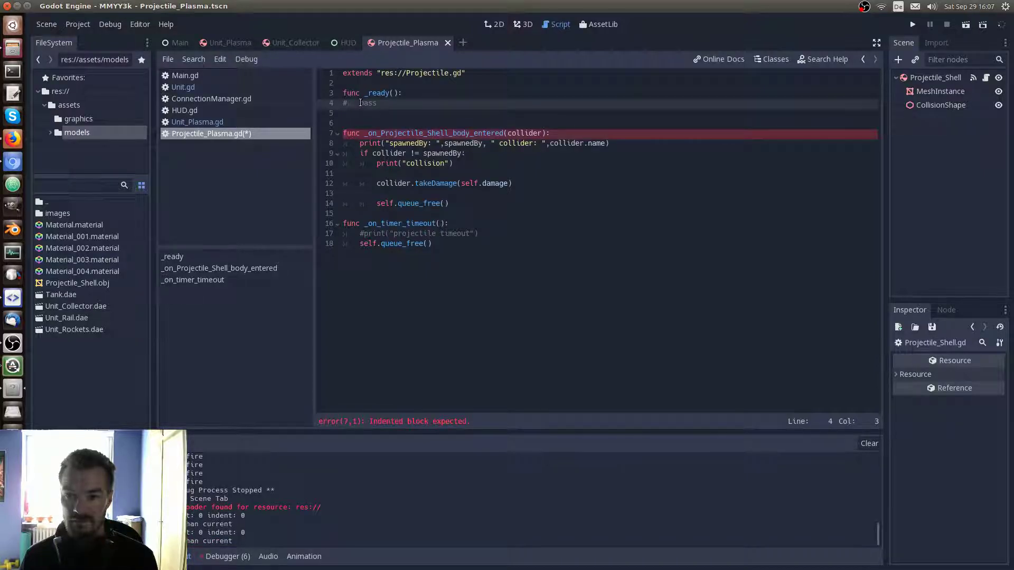
key(BackSpace)
key(BackSpace)
key(Tab)
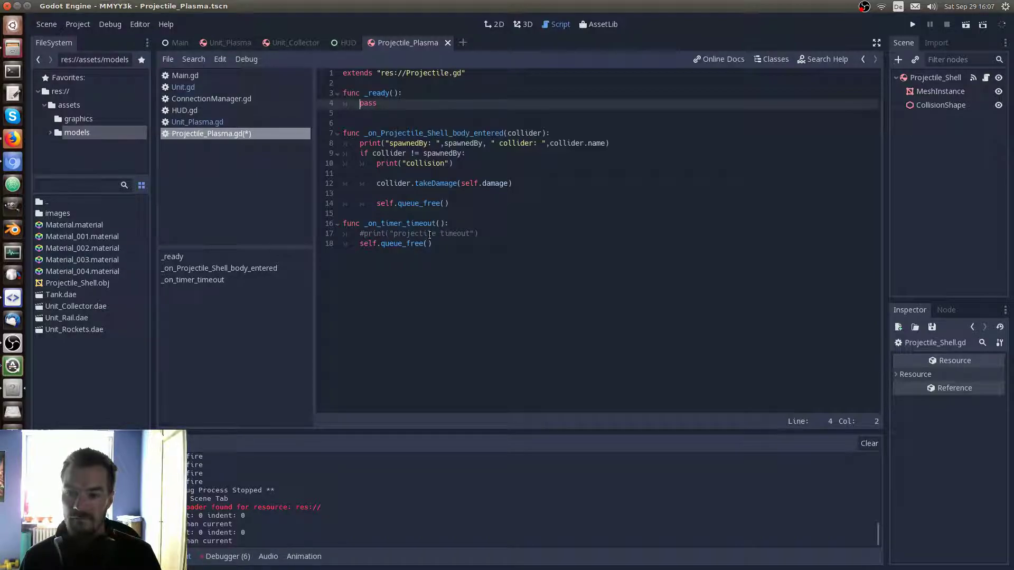
Delete the leftover functions below _ready and save the trimmed script
drag(433, 244, 340, 124)
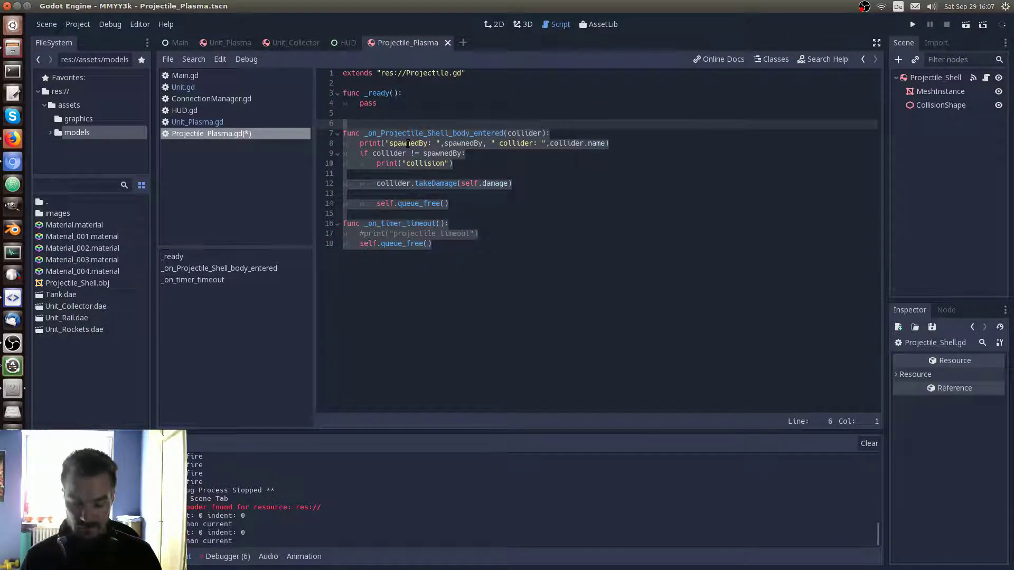
key(Delete)
key(ctrl+s)
click(448, 110)
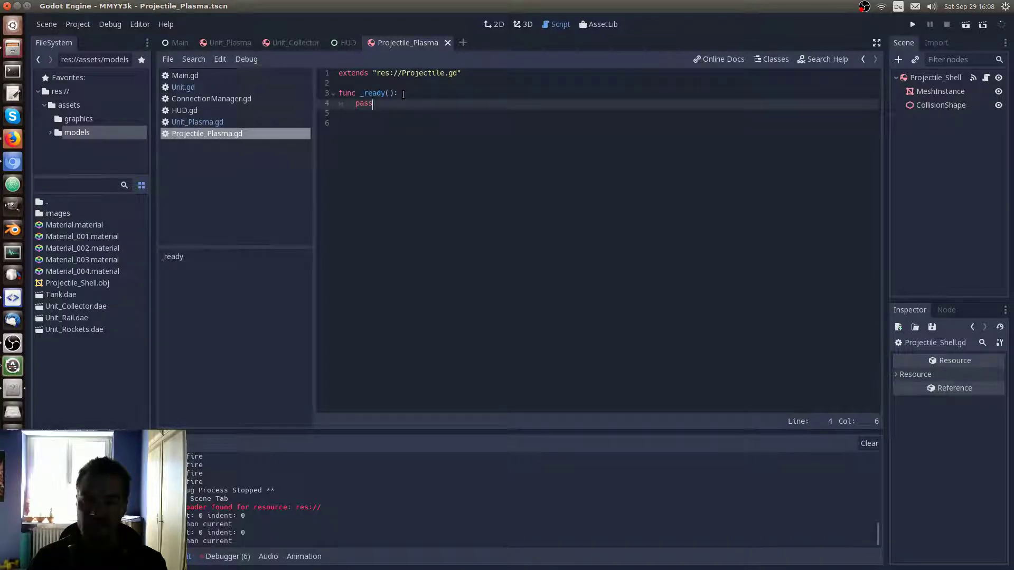
click(403, 94)
key(Down)
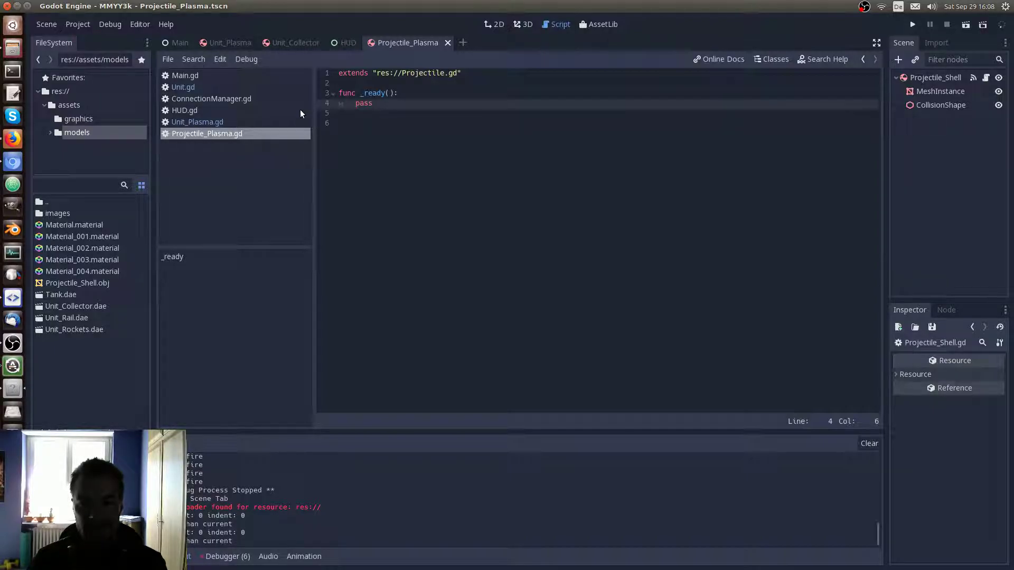
Open Projectile.gd from the script editor's File menu and find the damage variable
click(168, 60)
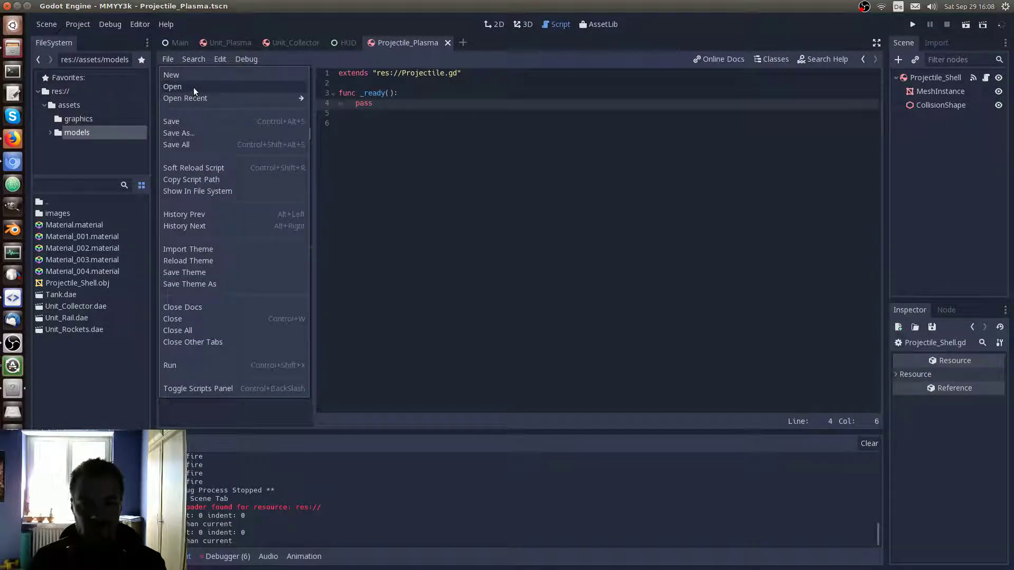
click(194, 86)
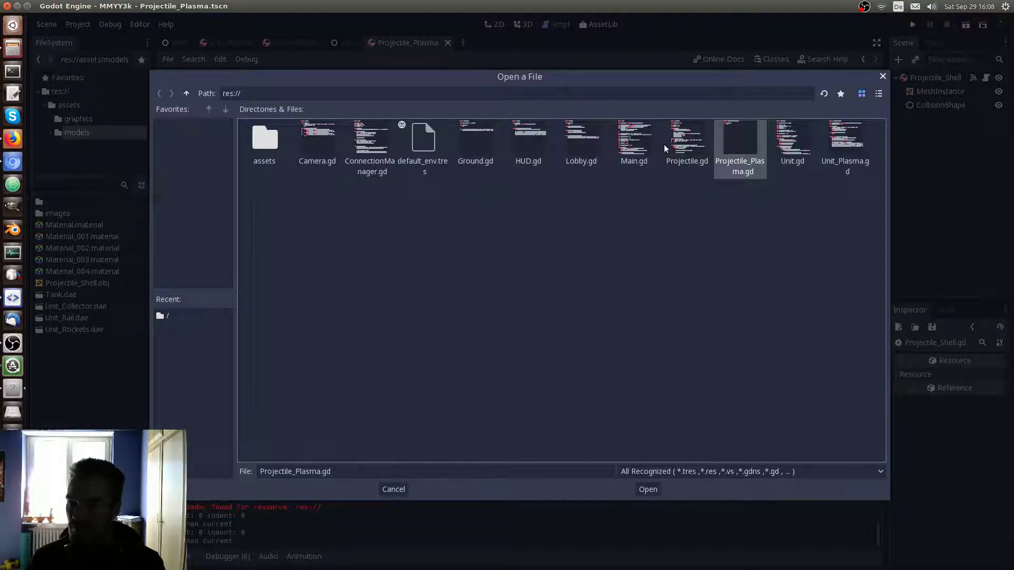
double_click(687, 141)
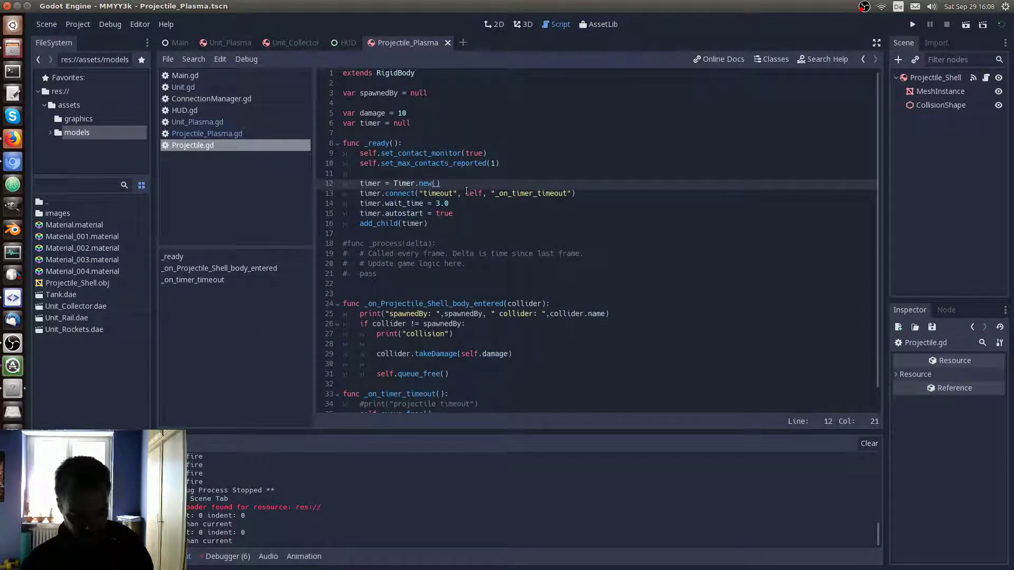
click(486, 153)
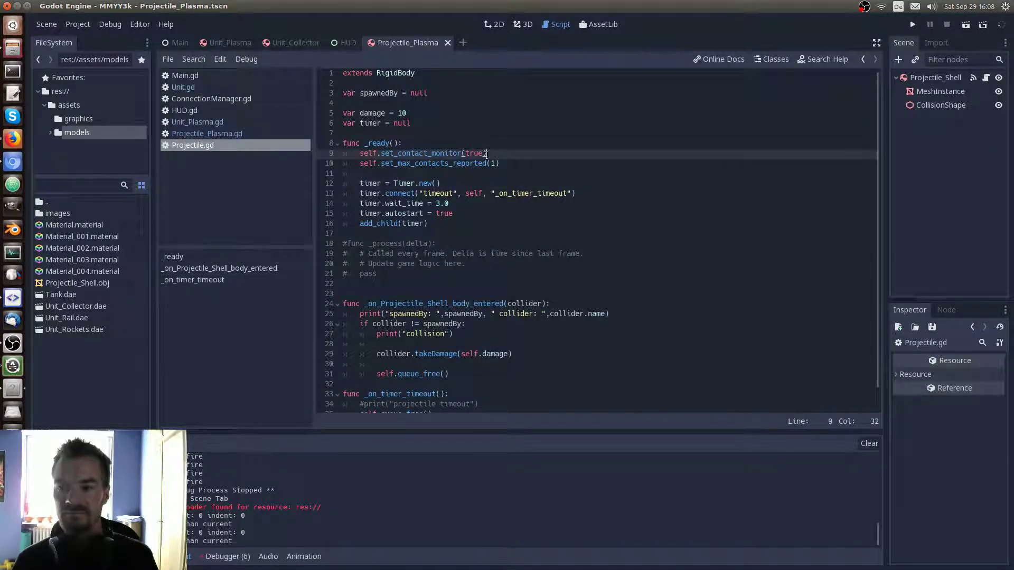
click(373, 113)
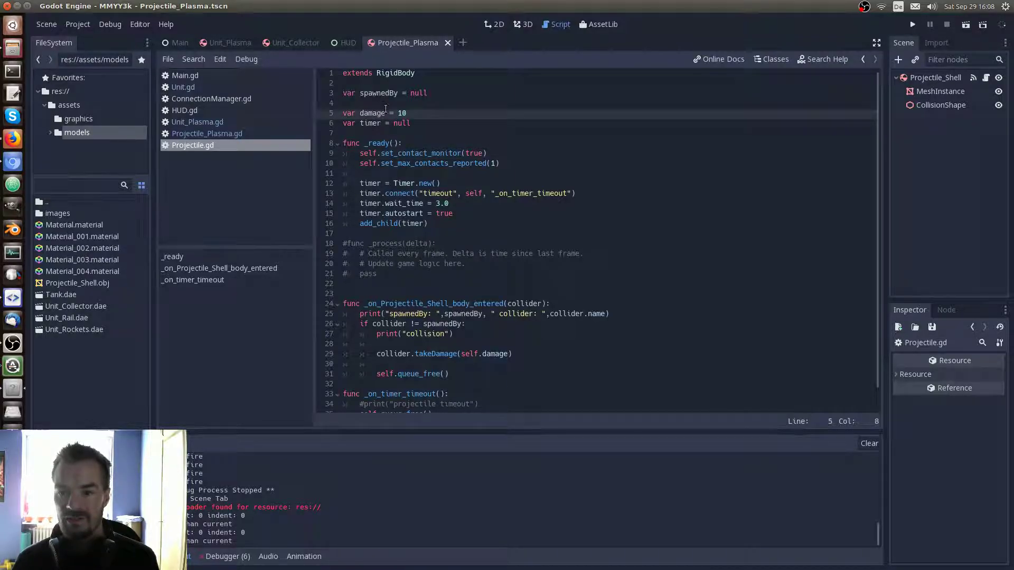
scroll(458, 187, down, 1)
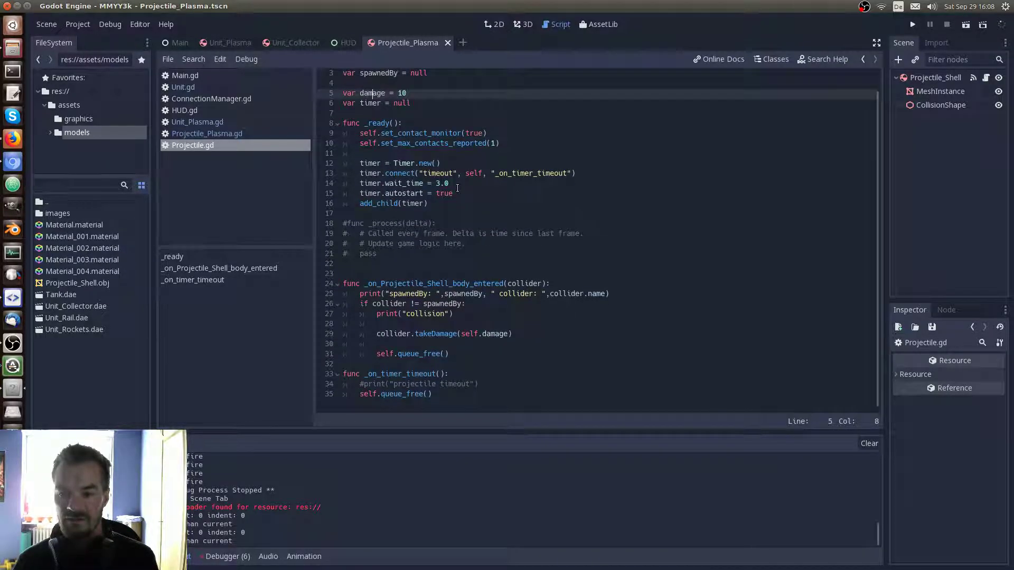
scroll(458, 187, up, 1)
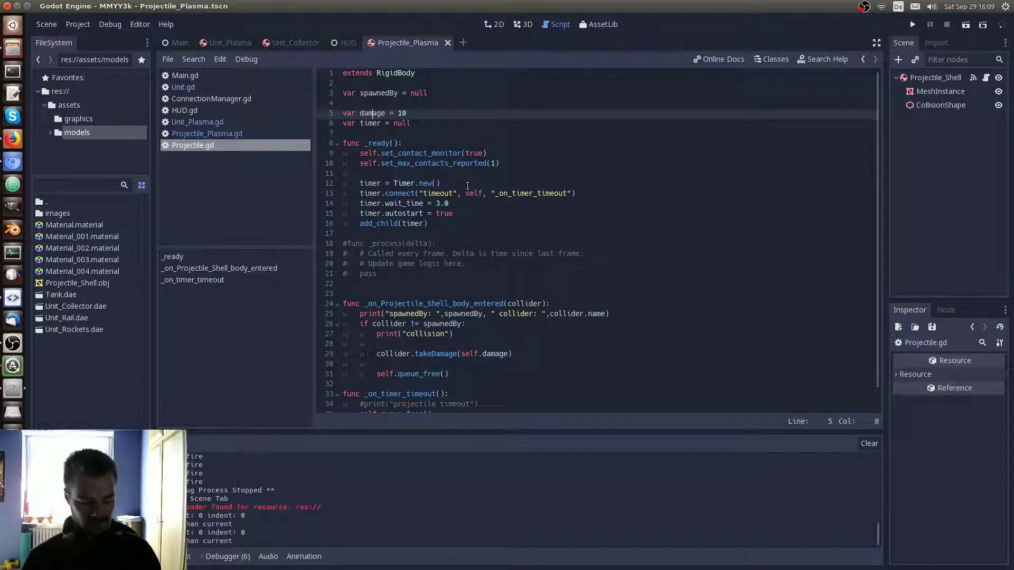
Set the base damage to 0, save, and return to Unit_Plasma.gd
click(405, 114)
key(Left)
key(BackSpace)
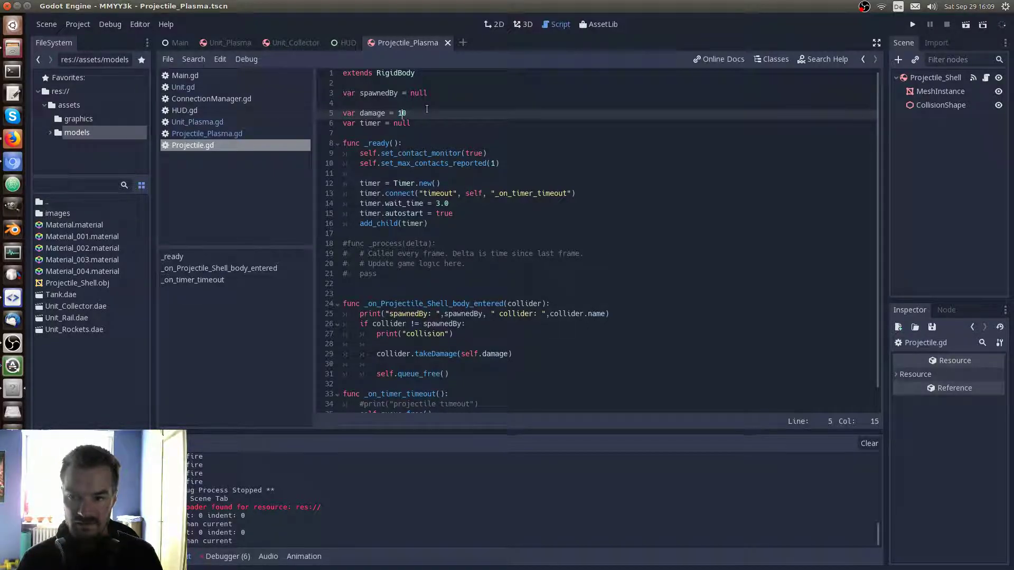
key(ctrl+s)
click(427, 114)
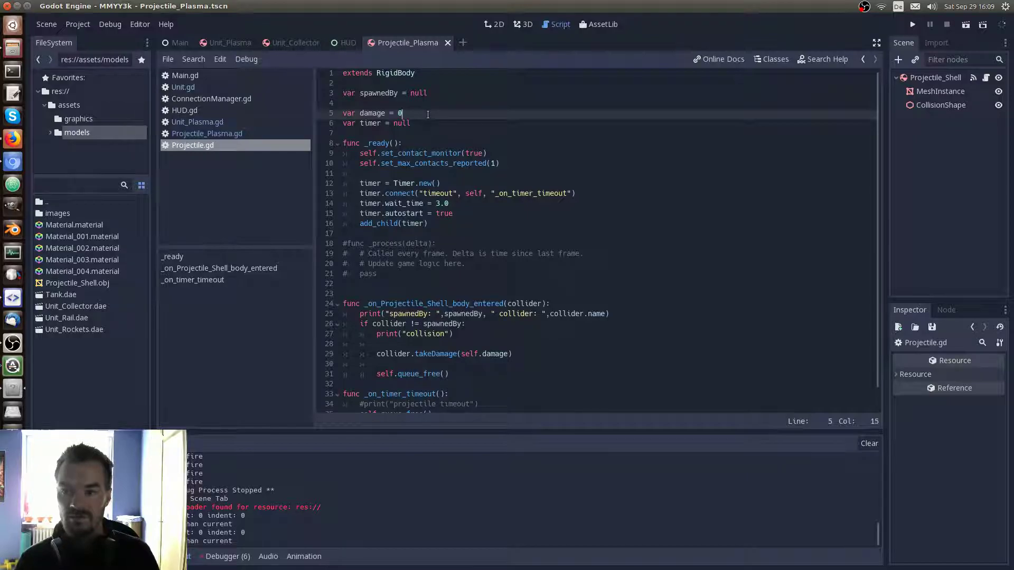
click(218, 123)
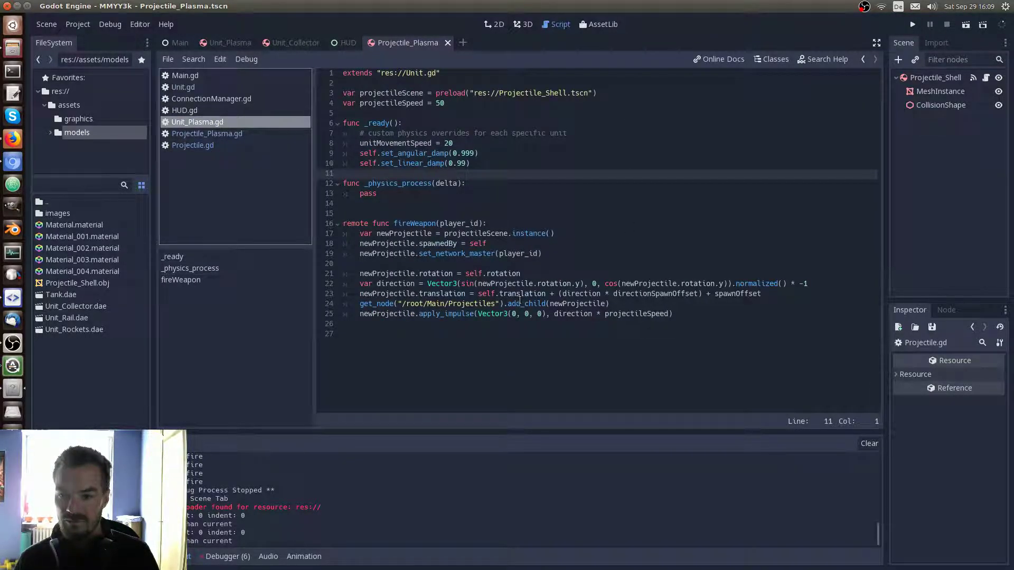
Add var projectileDamage = 10 and set newProjectile.damage = self.projectileDamage in fireWeapon
click(402, 274)
click(403, 234)
double_click(403, 234)
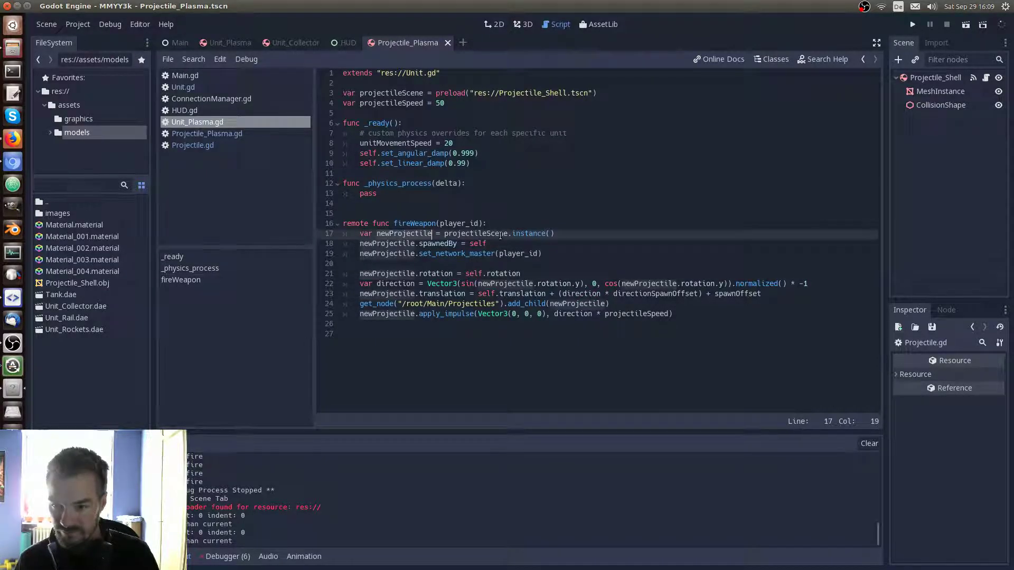
key(Down)
key(End)
key(Return)
text(newProjectile)
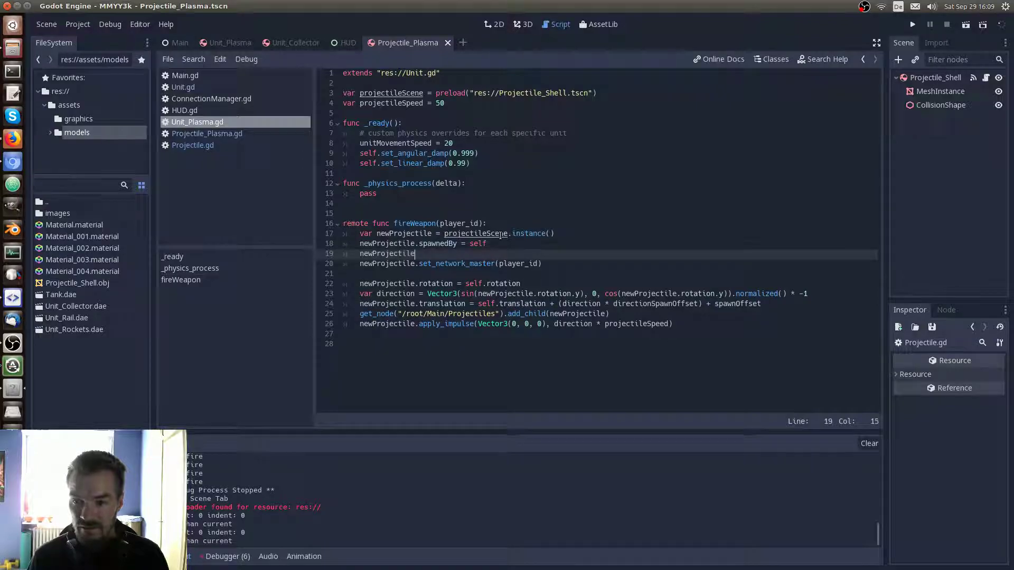
text(.damage)
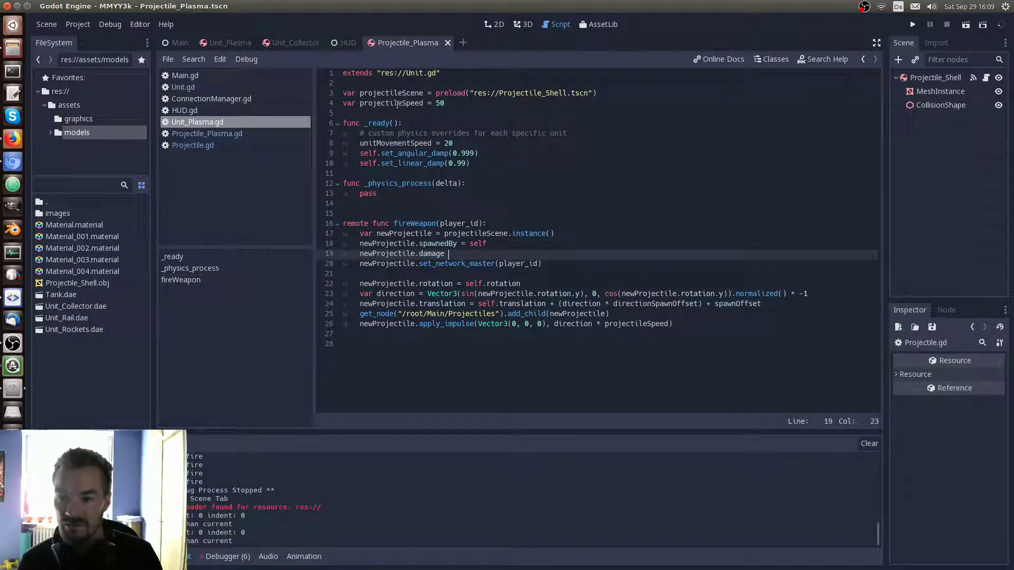
click(532, 106)
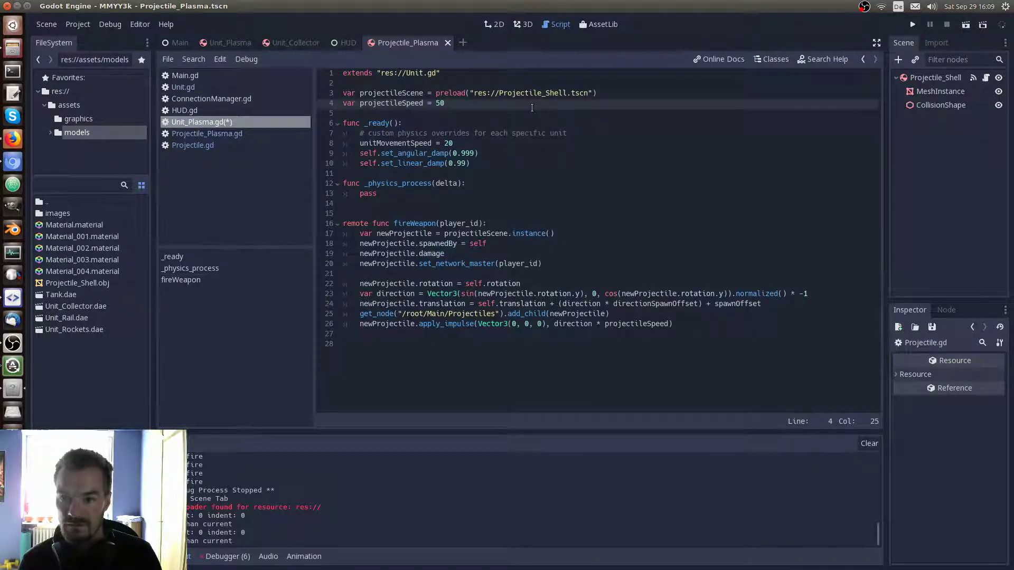
key(Return)
text(var pro)
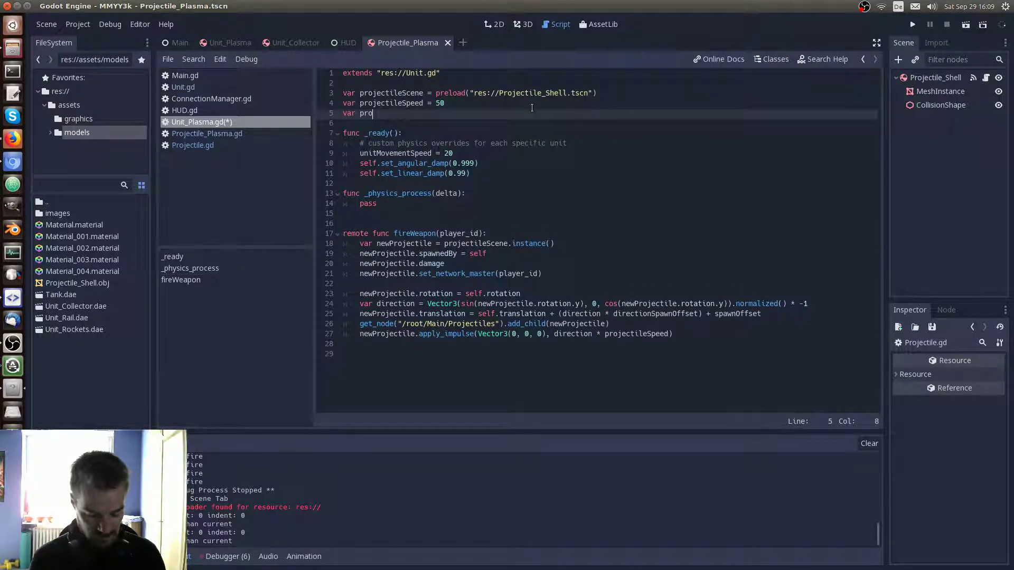
text(jectileDamage)
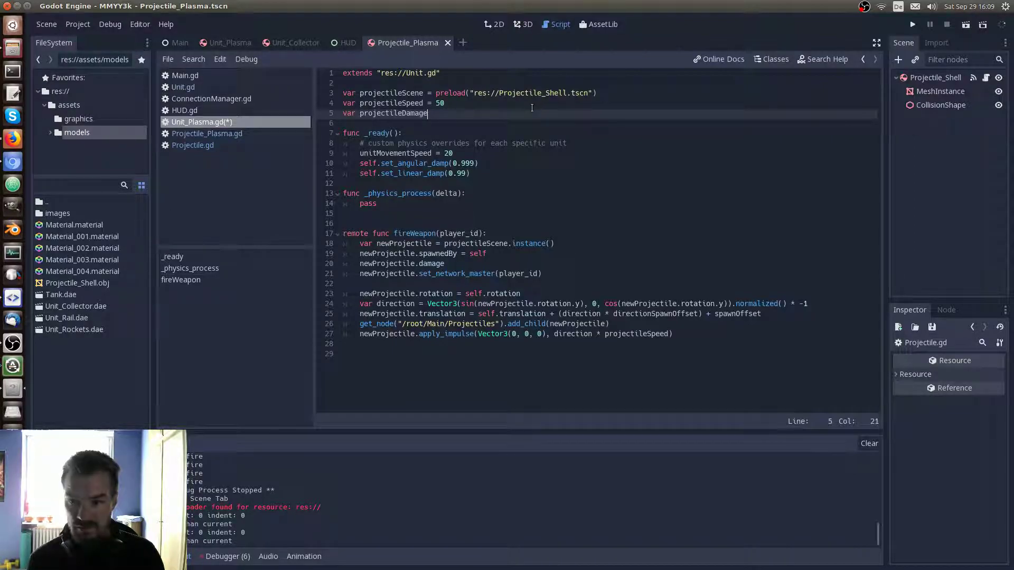
text( = 10)
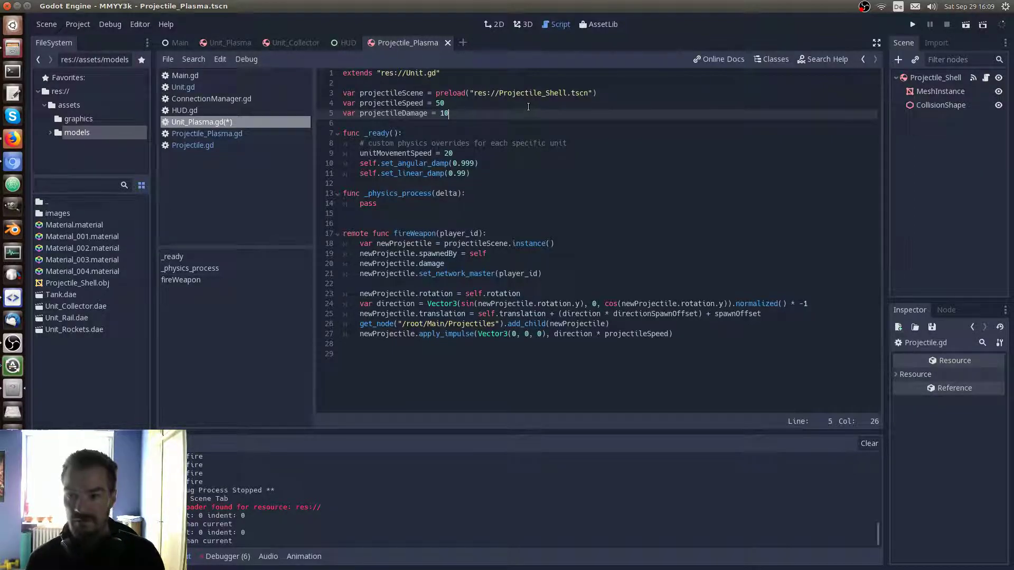
key(Left)
key(Left)
key(Left)
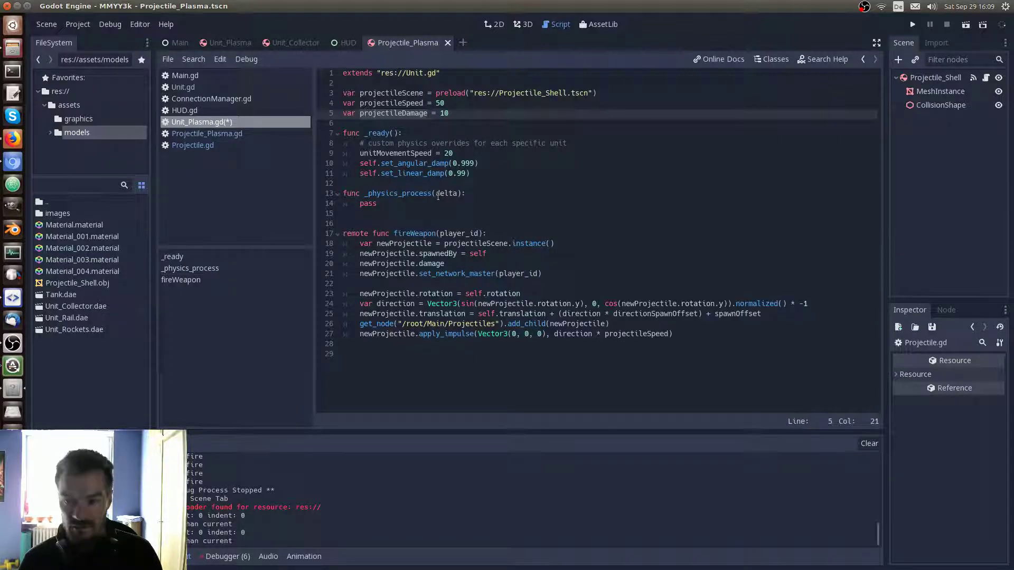
click(452, 264)
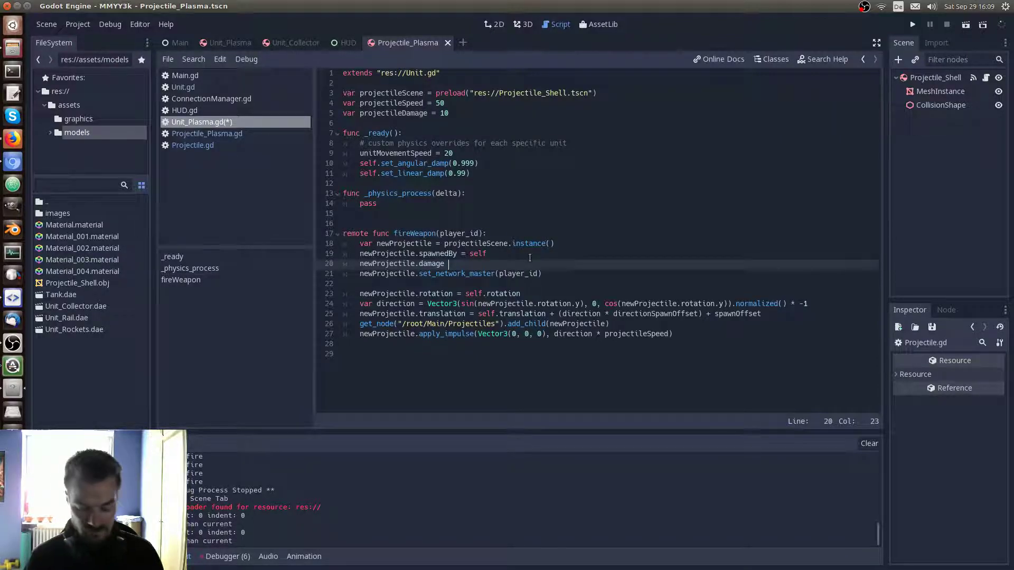
text(=)
text(projectileDamage)
key(ctrl+Left)
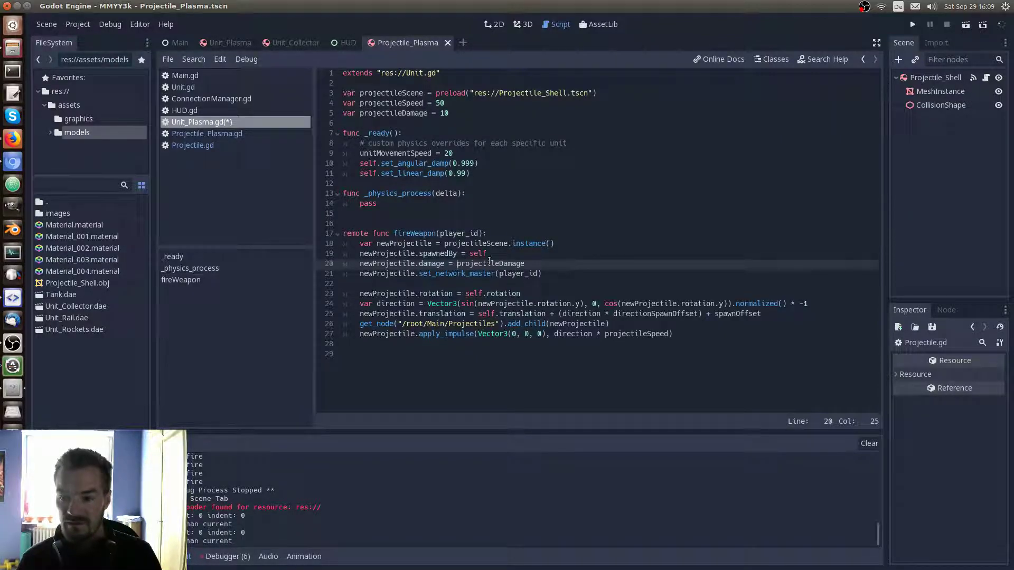
text(self.)
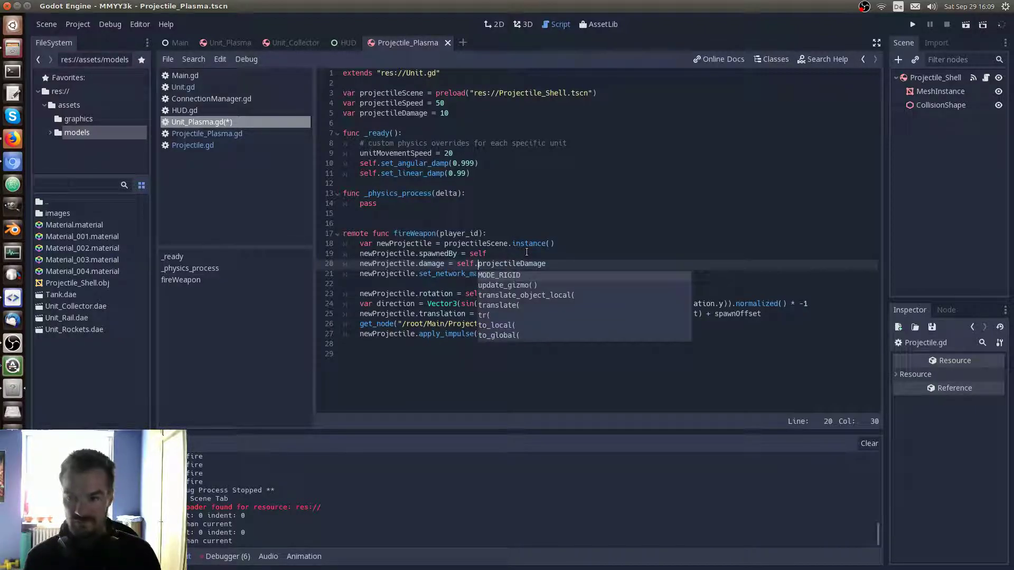
key(Escape)
click(527, 253)
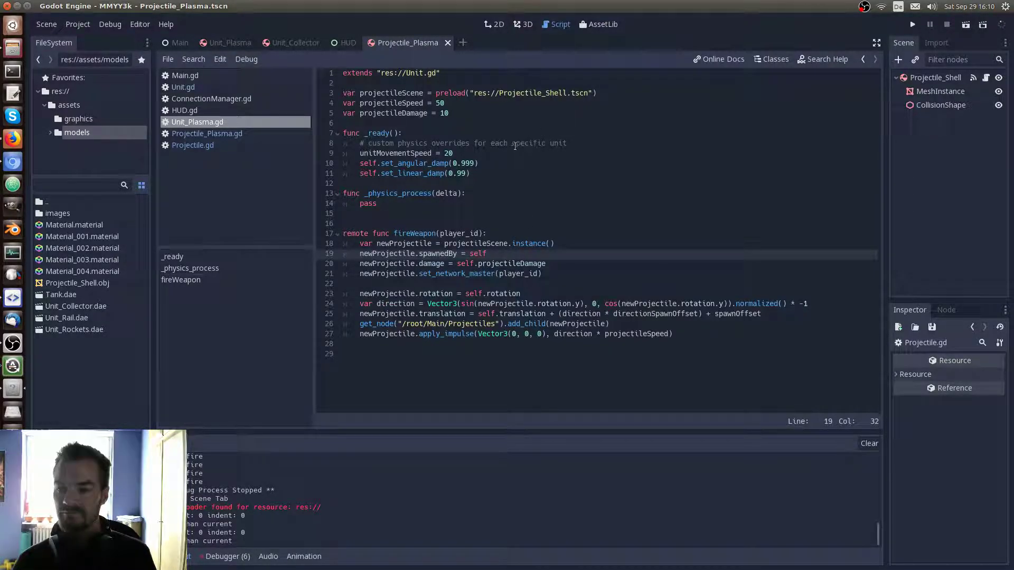
Run the game, then change the preload path from Projectile_Shell.tscn to Projectile_Plasma.tscn
click(585, 131)
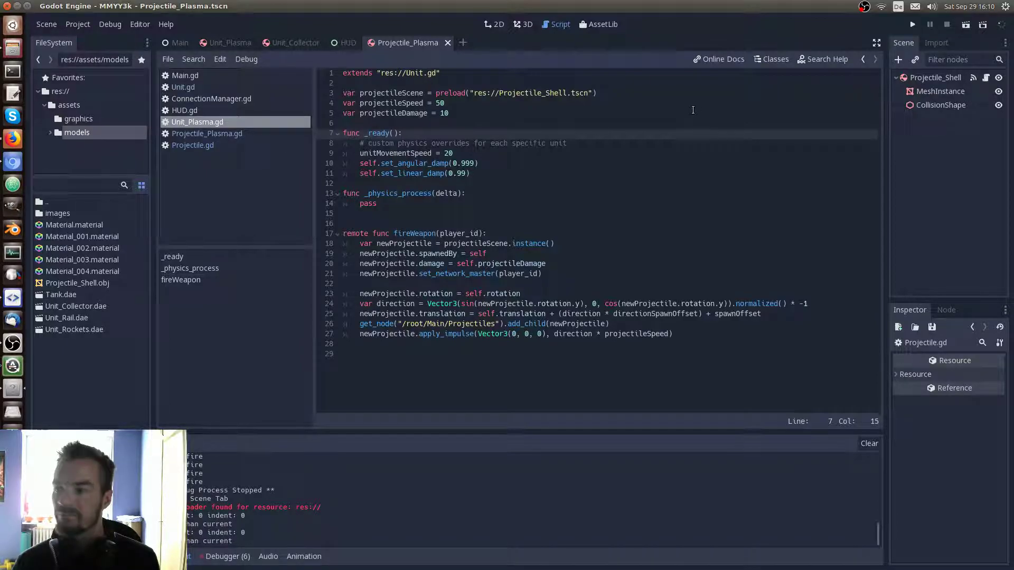
key(F5)
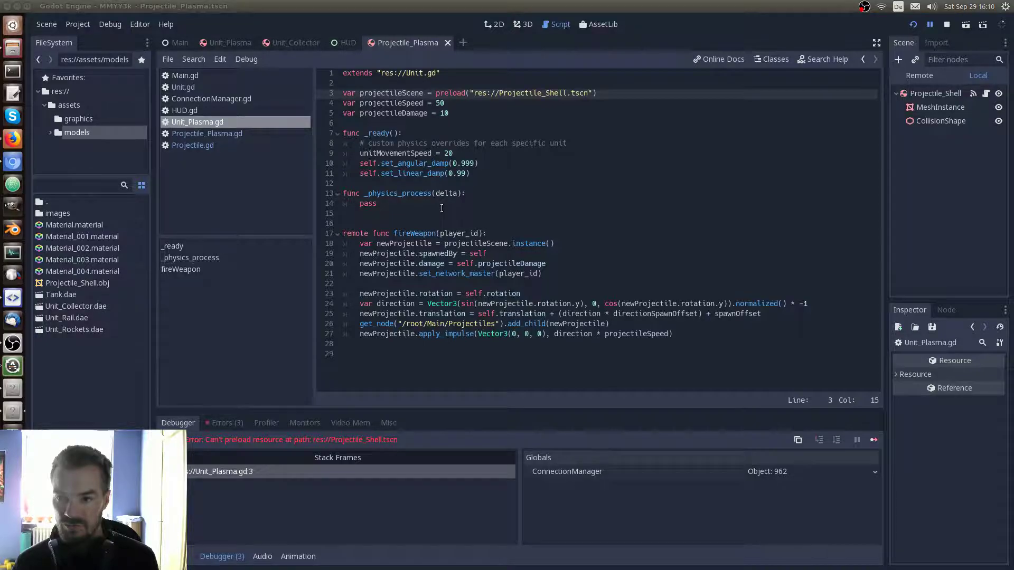
click(567, 94)
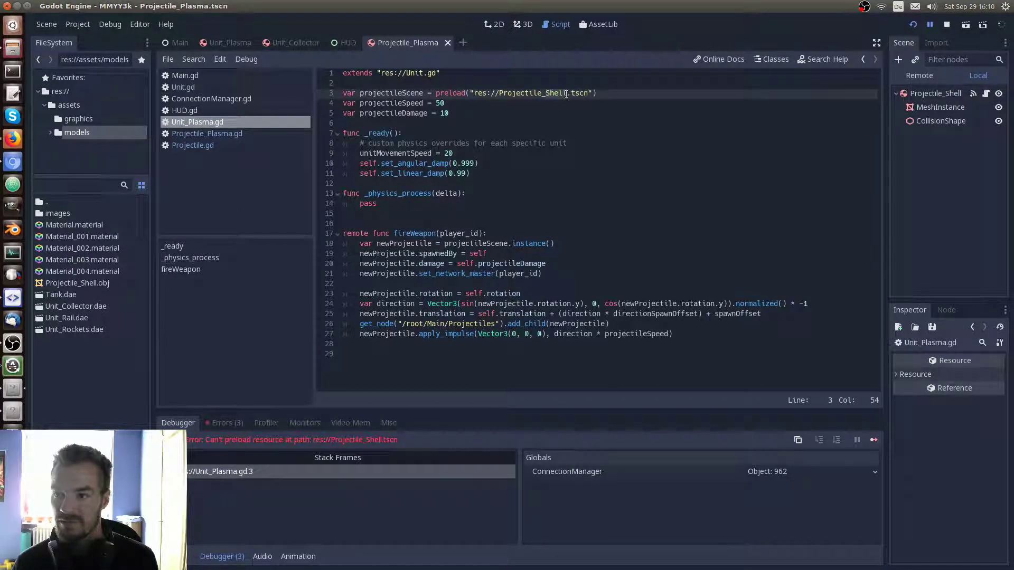
key(BackSpace)
key(BackSpace)
key(BackSpace)
text(Plasma)
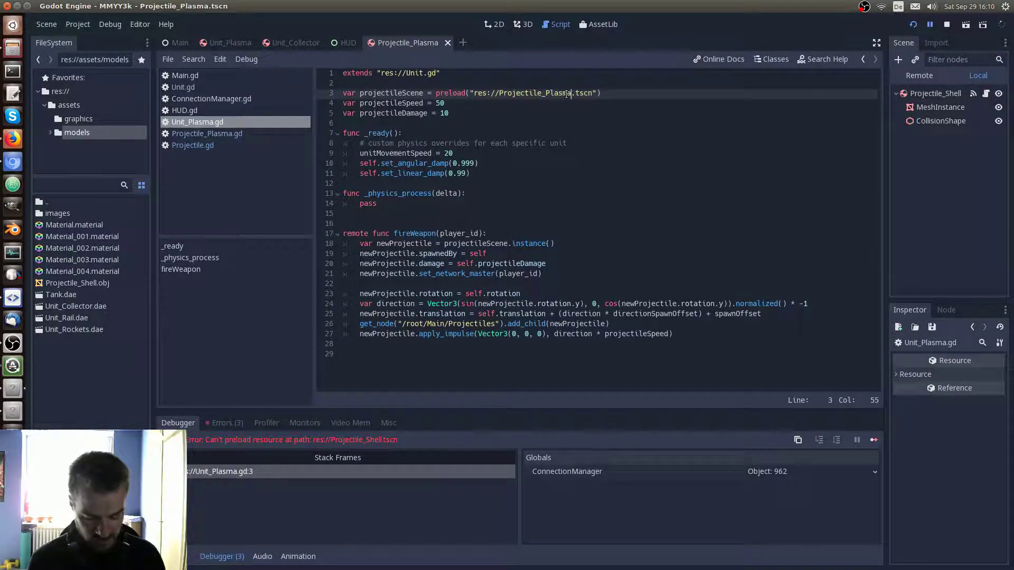
click(544, 134)
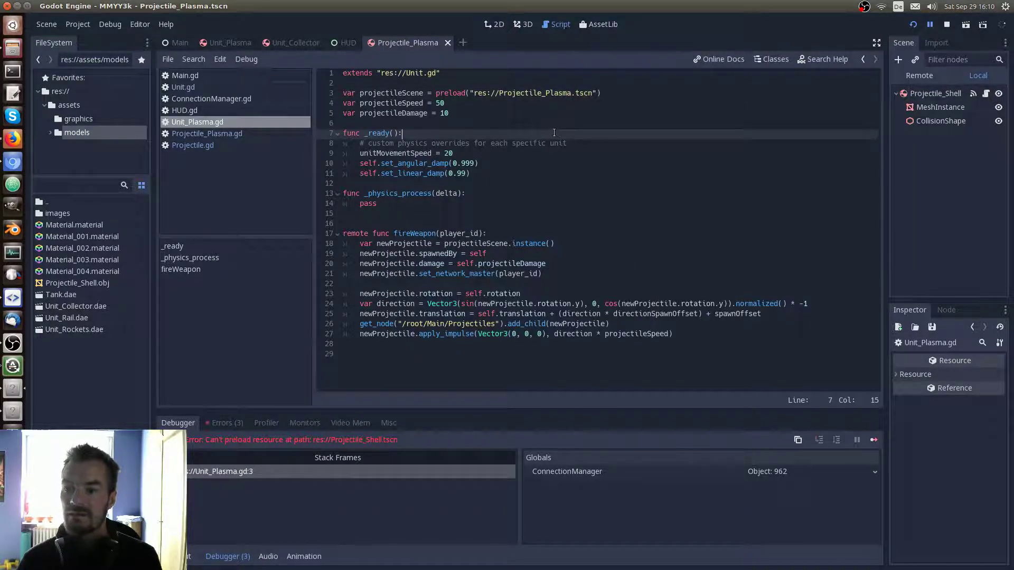
Launch the game, start the match, and order the selected tank to move
key(F5)
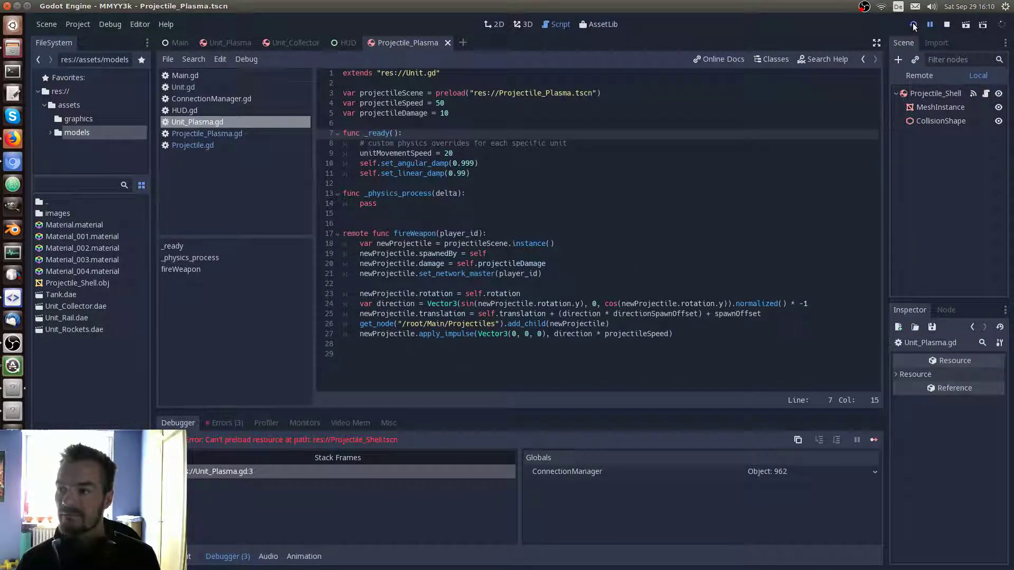
click(496, 241)
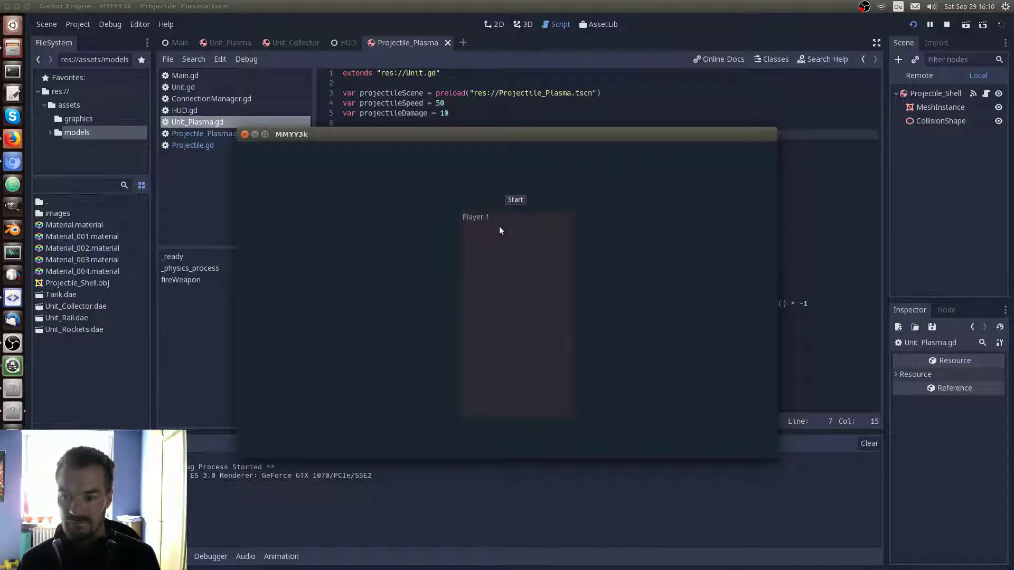
click(508, 202)
click(478, 285)
right_click(619, 226)
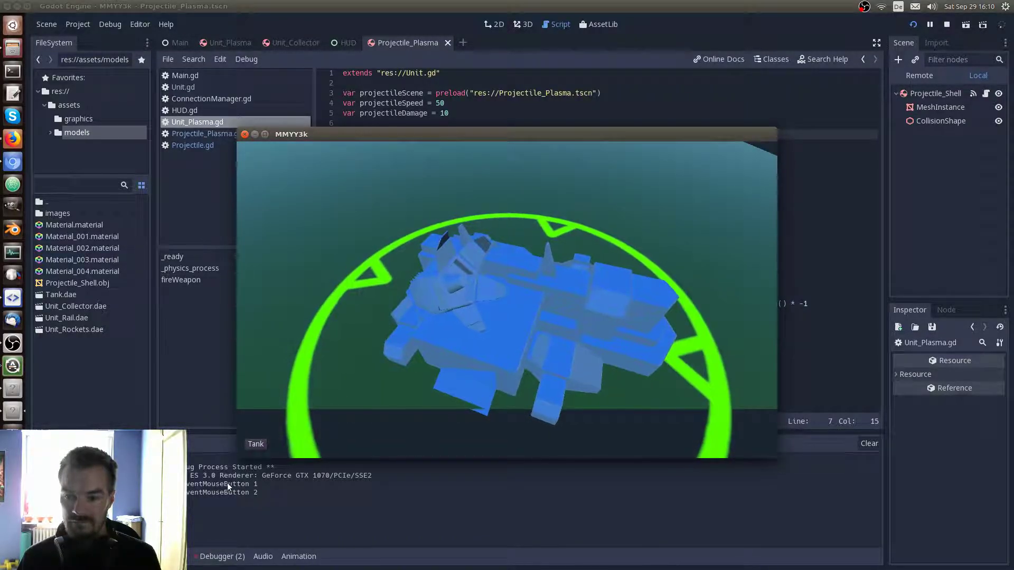
scroll(496, 258, down, 10)
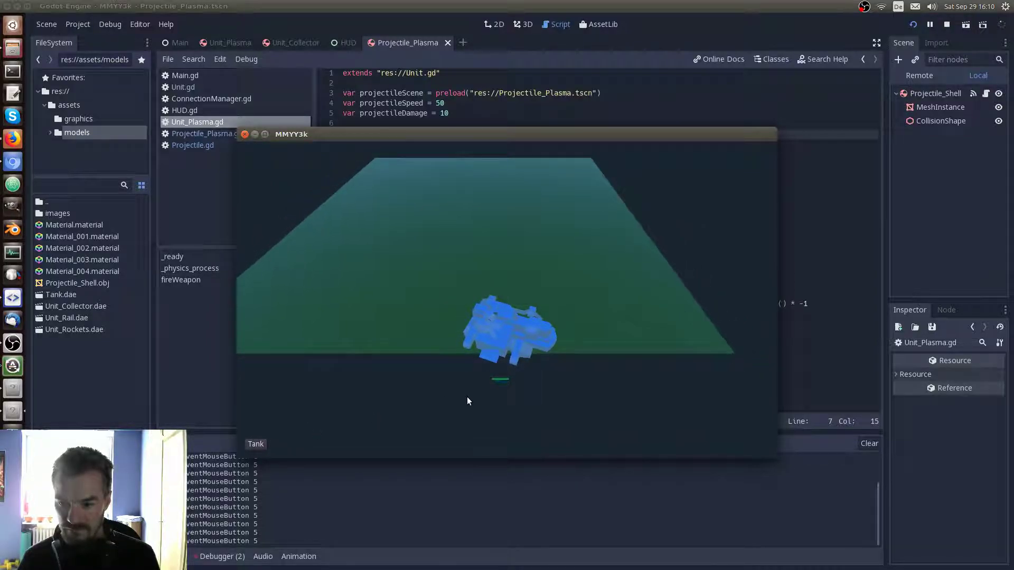
Move the tank to a new spot, reselect it, then close the game window
click(481, 379)
right_click(373, 296)
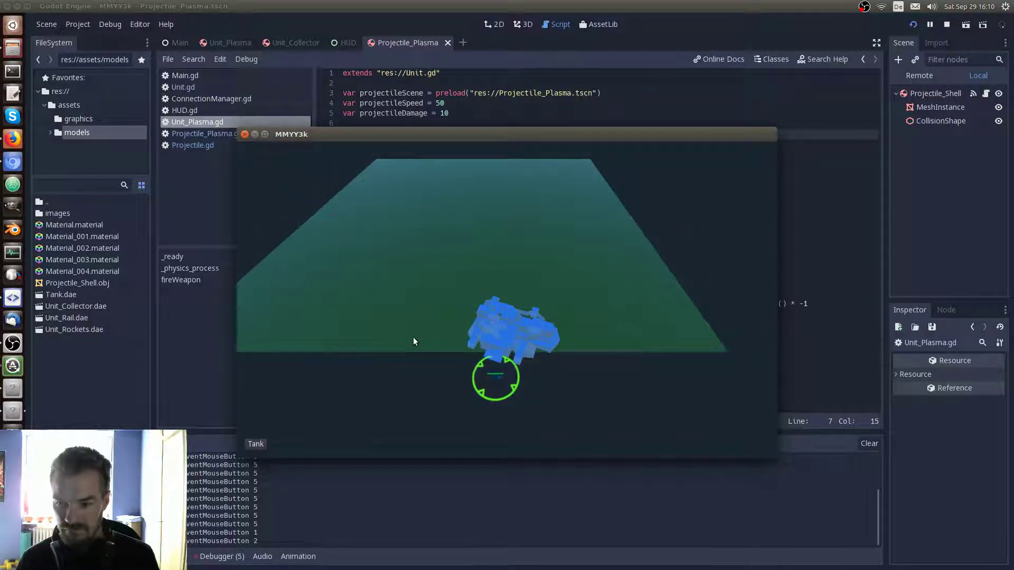
scroll(420, 377, up, 3)
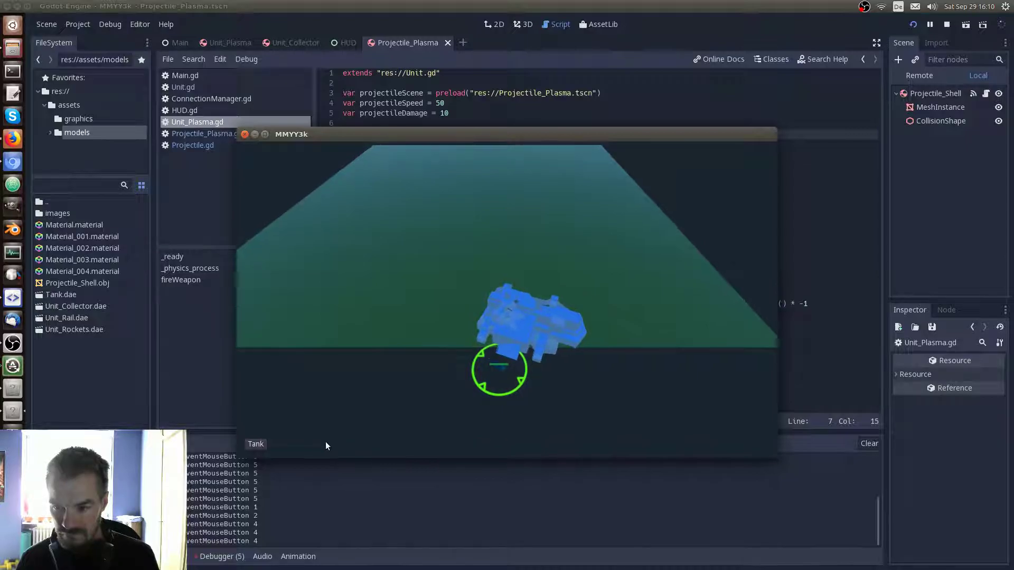
click(530, 383)
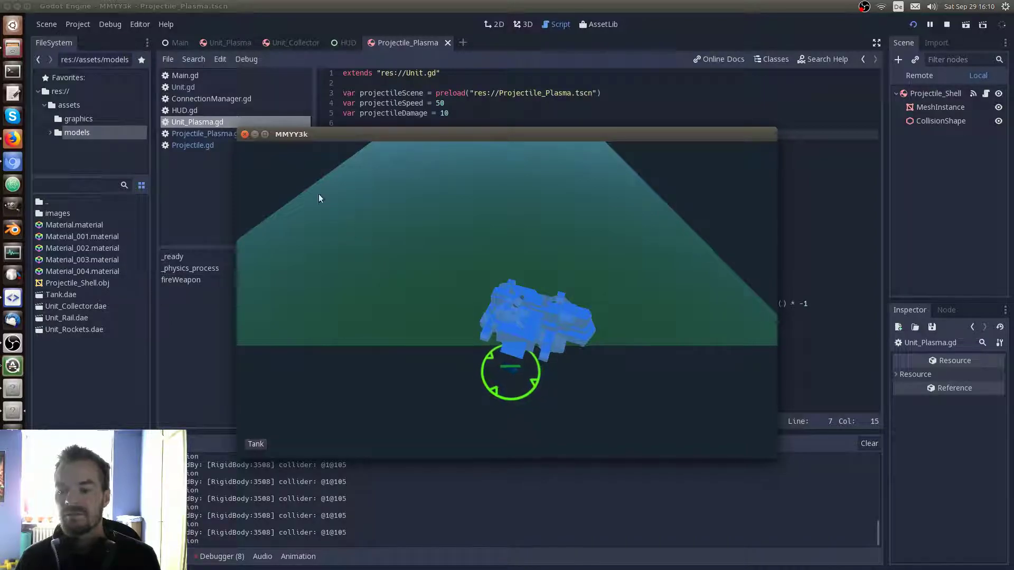
click(245, 135)
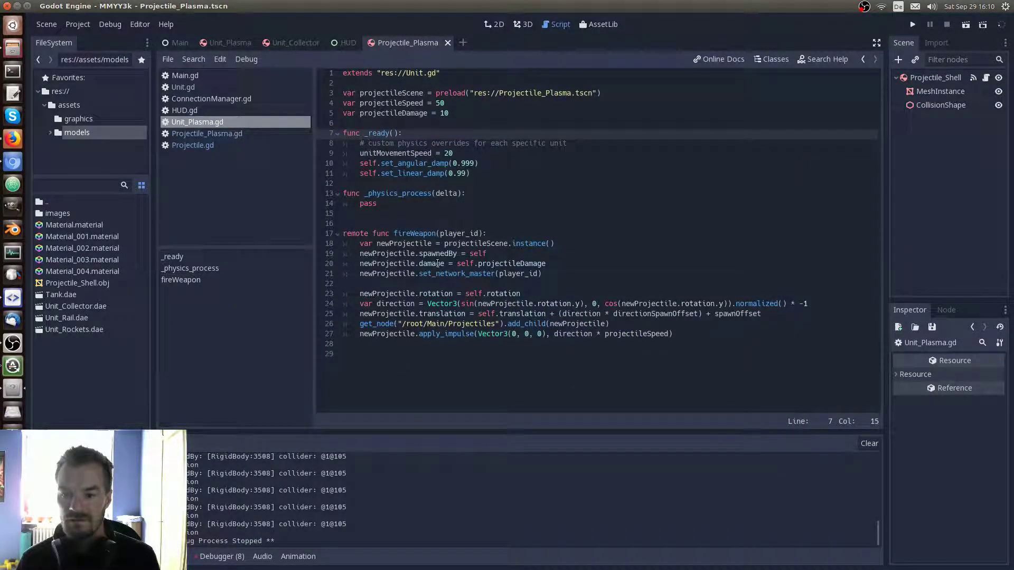
Rename the Unit_Collector scene's root node from Tank to Collector
click(437, 263)
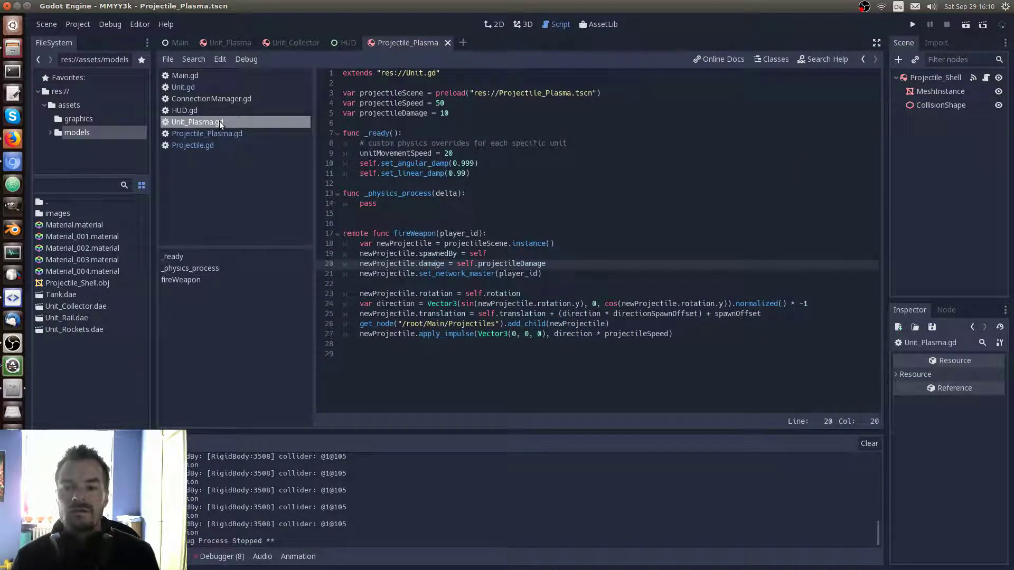
click(297, 42)
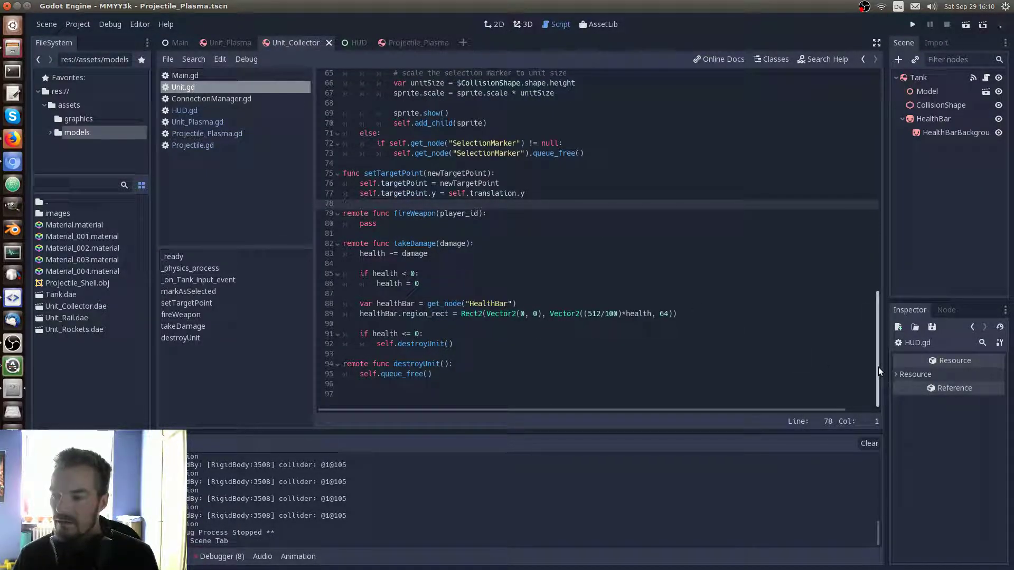
click(923, 77)
click(924, 77)
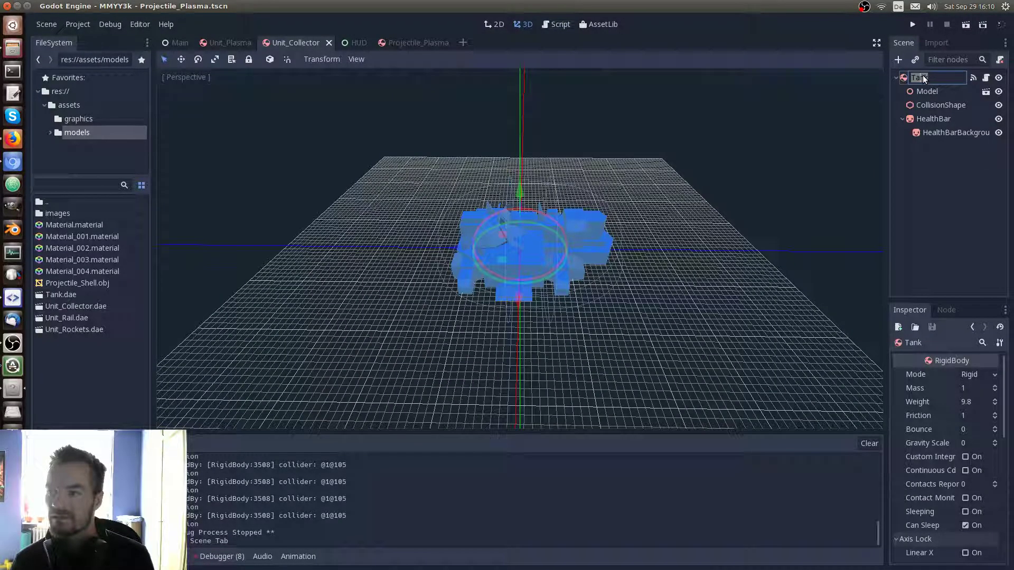
text(Collecotr)
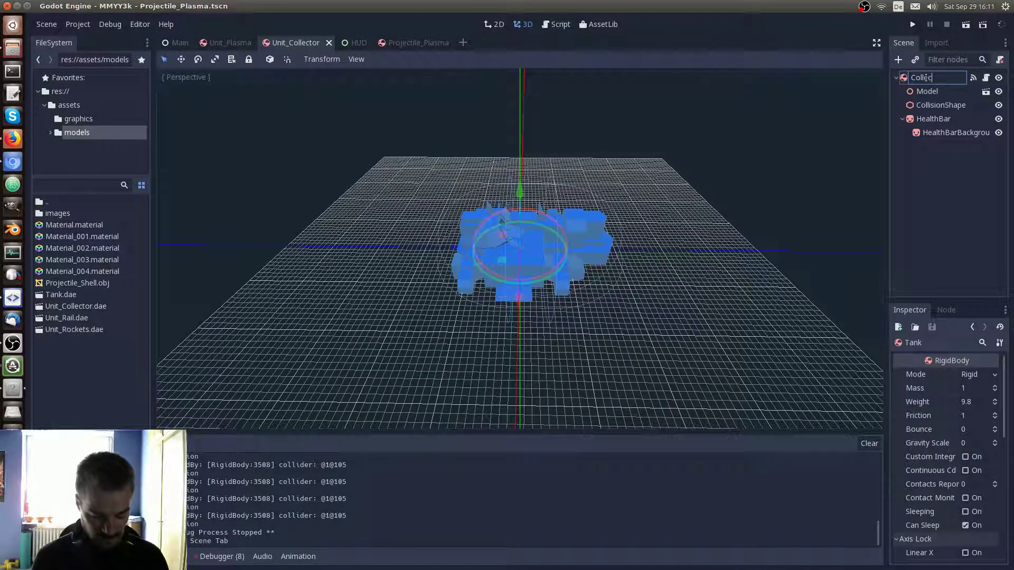
key(BackSpace)
key(BackSpace)
key(BackSpace)
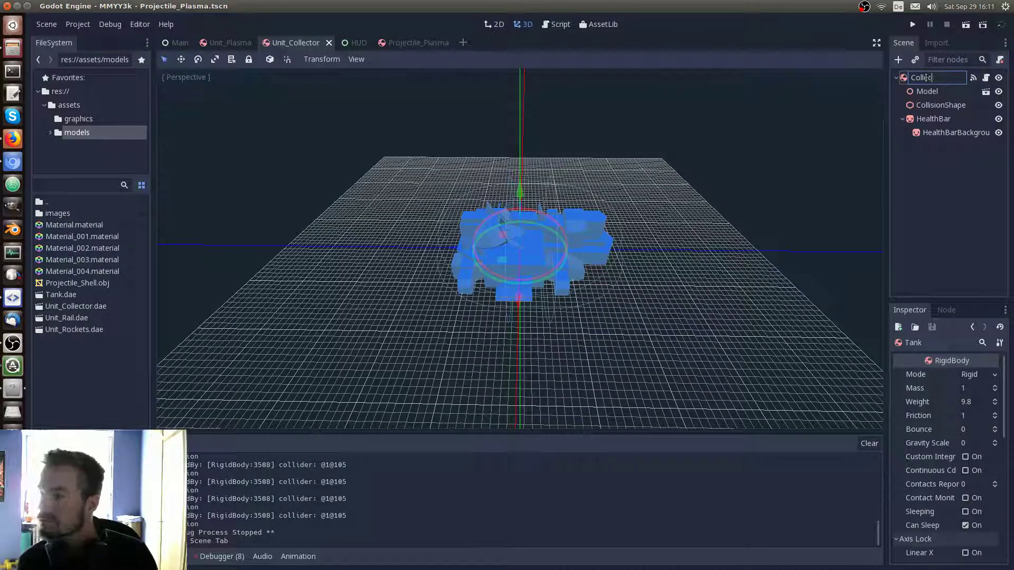
text(tor)
key(Return)
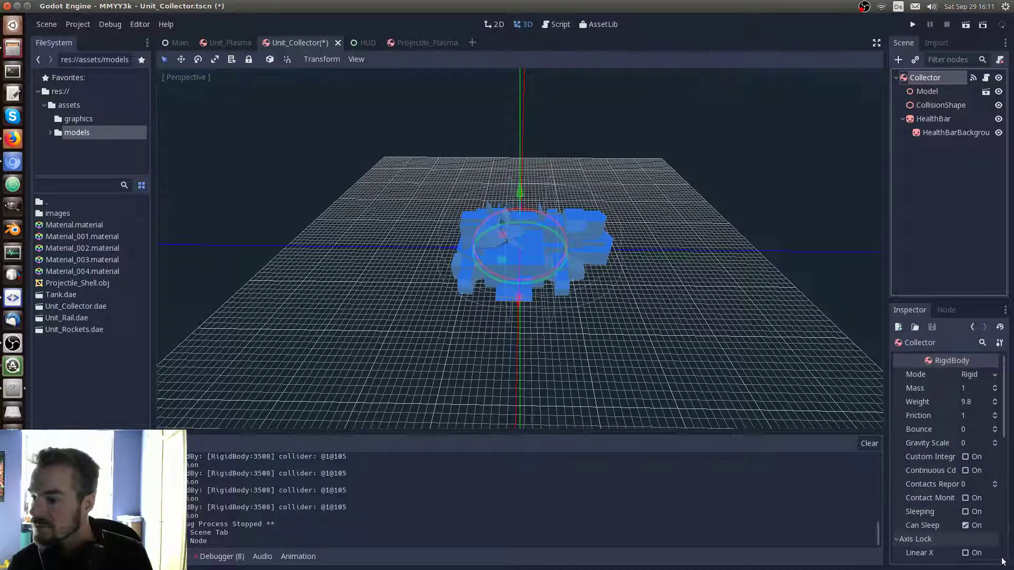
Save the Unit_Collector scene and switch to the Unit_Plasma scene
scroll(960, 547, down, 10)
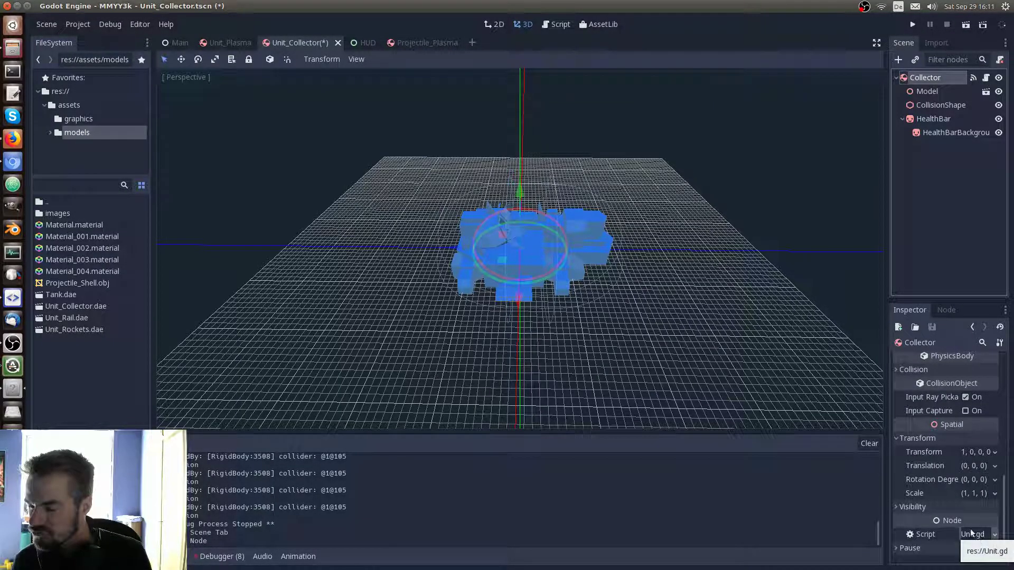
key(ctrl+s)
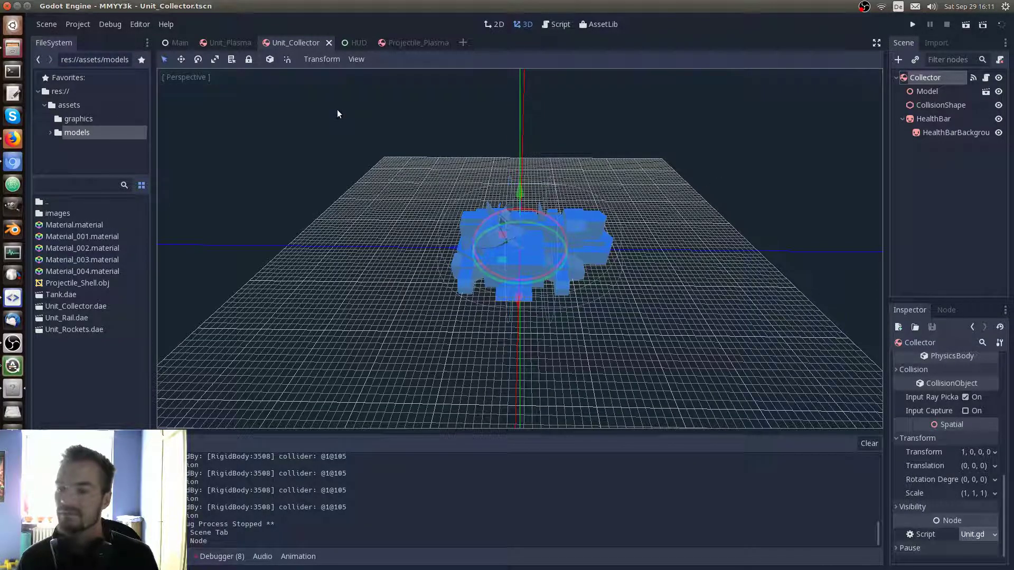
click(229, 44)
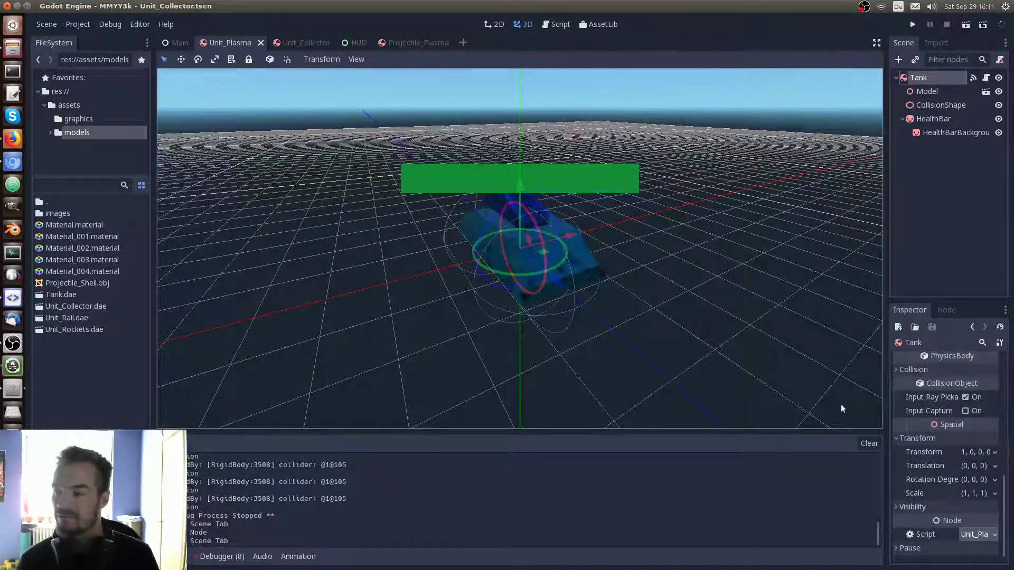
Show the Projectile_Plasma scene, zooming and orbiting around the Projectile_Shell projectile
scroll(620, 260, down, 2)
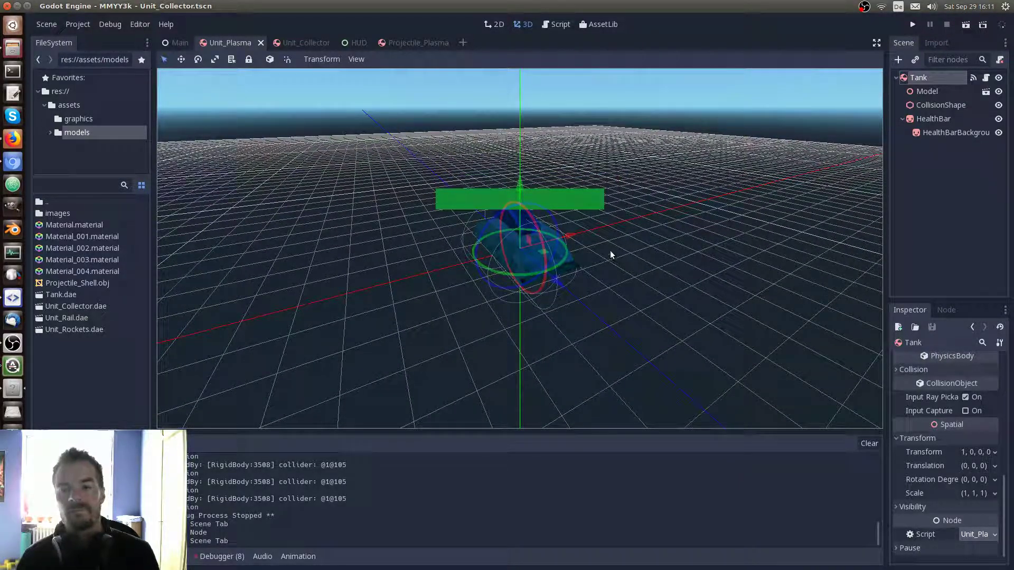
click(420, 40)
scroll(533, 257, up, 5)
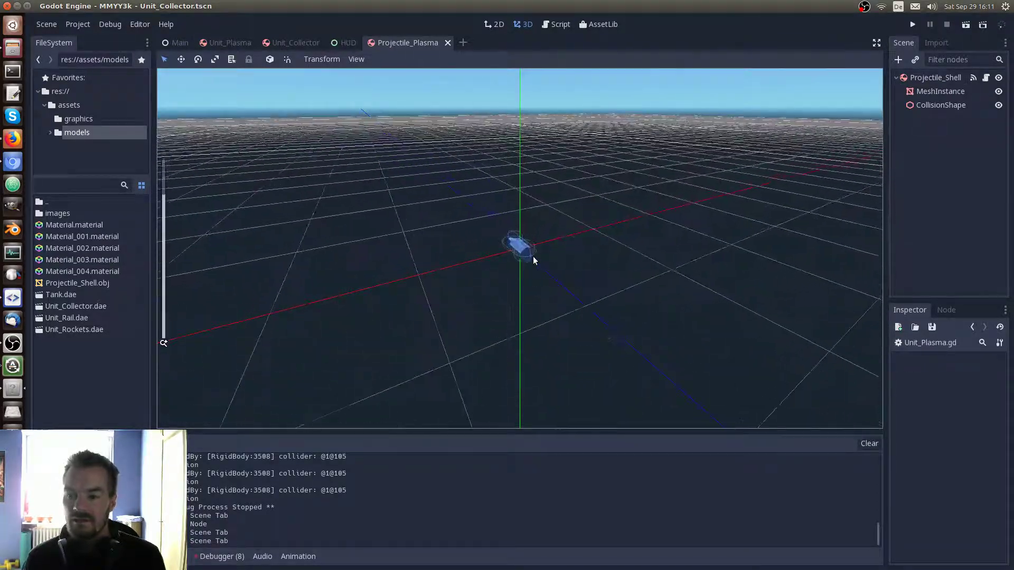
scroll(533, 254, down, 2)
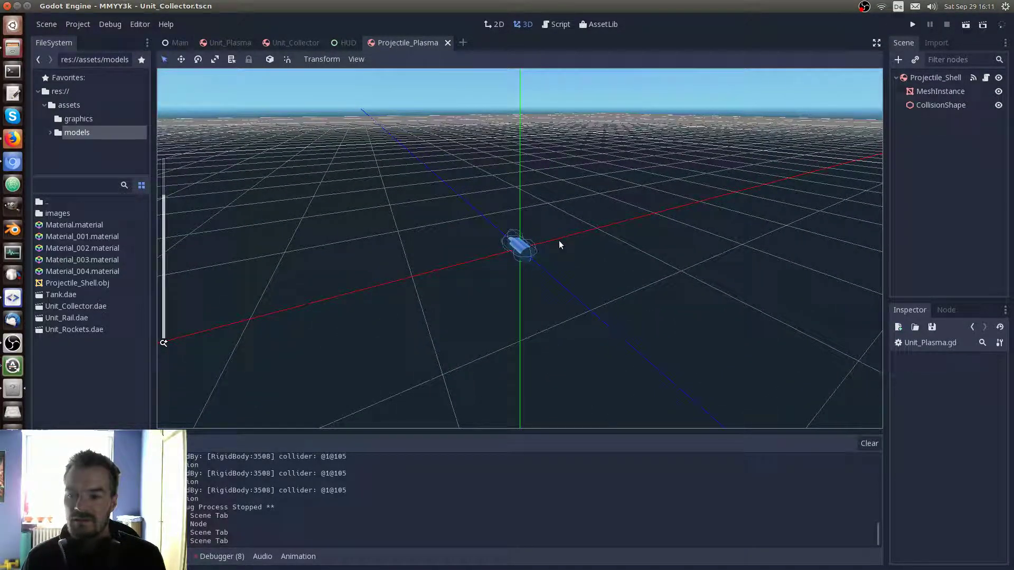
mouse_move(559, 240)
middle_down()
mouse_move(609, 241)
mouse_move(584, 242)
middle_up()
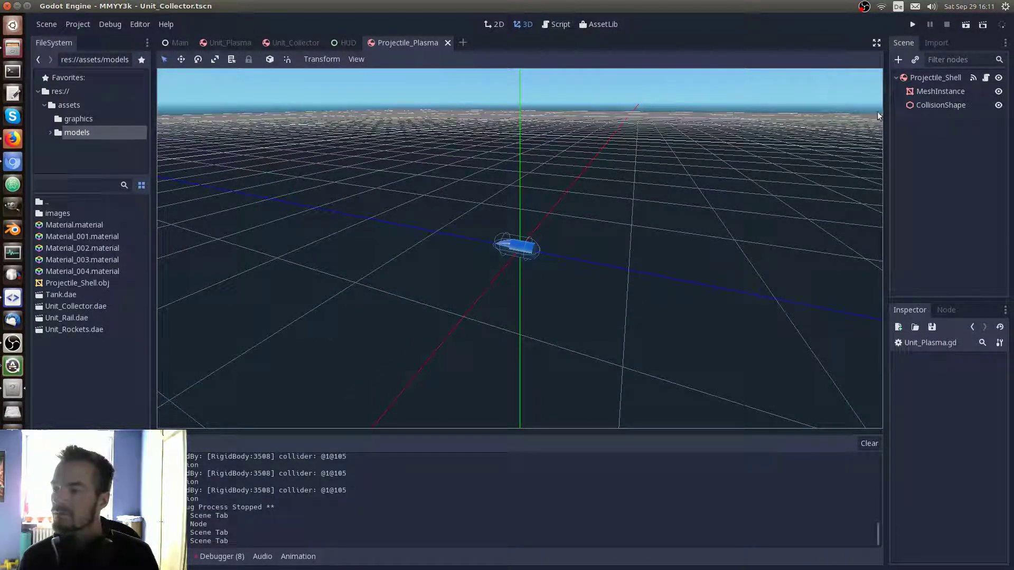
Add a Particles child node under Projectile_Shell and review its configuration warning
click(924, 77)
key(ctrl+a)
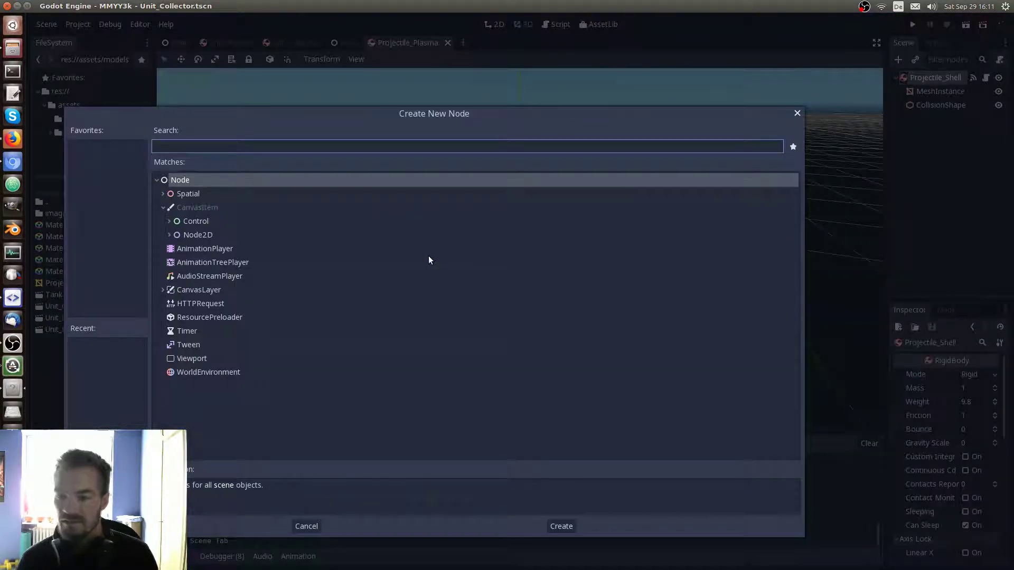
text(particl)
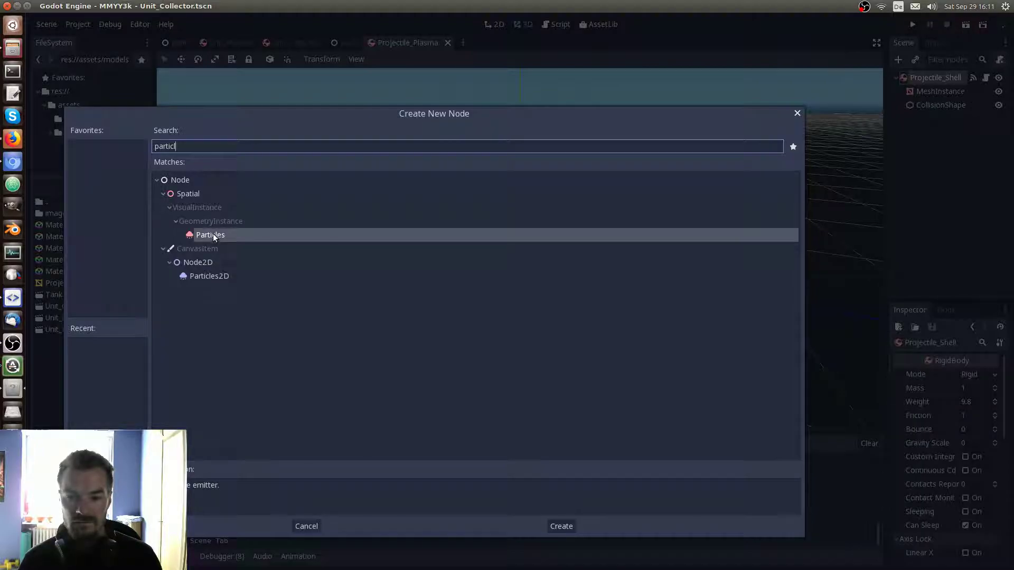
double_click(213, 235)
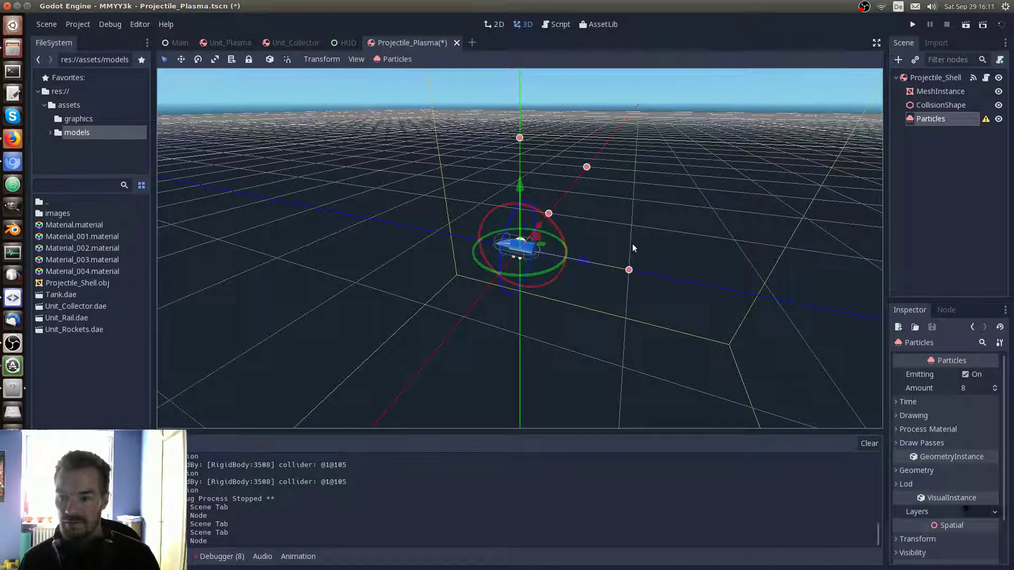
mouse_move(634, 247)
middle_down()
mouse_move(522, 238)
mouse_move(677, 231)
mouse_move(609, 246)
mouse_move(556, 249)
mouse_move(738, 206)
middle_up()
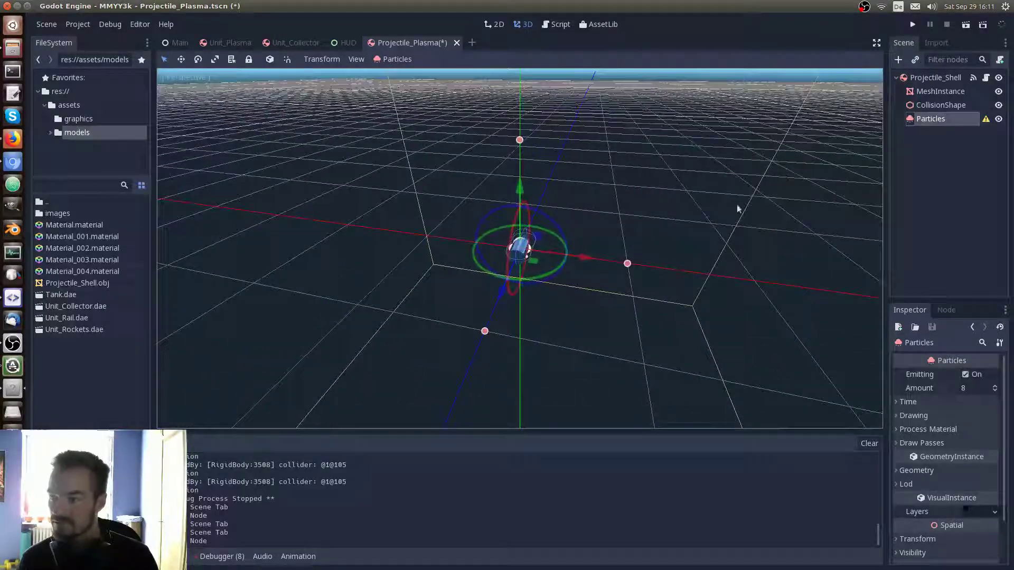
click(985, 120)
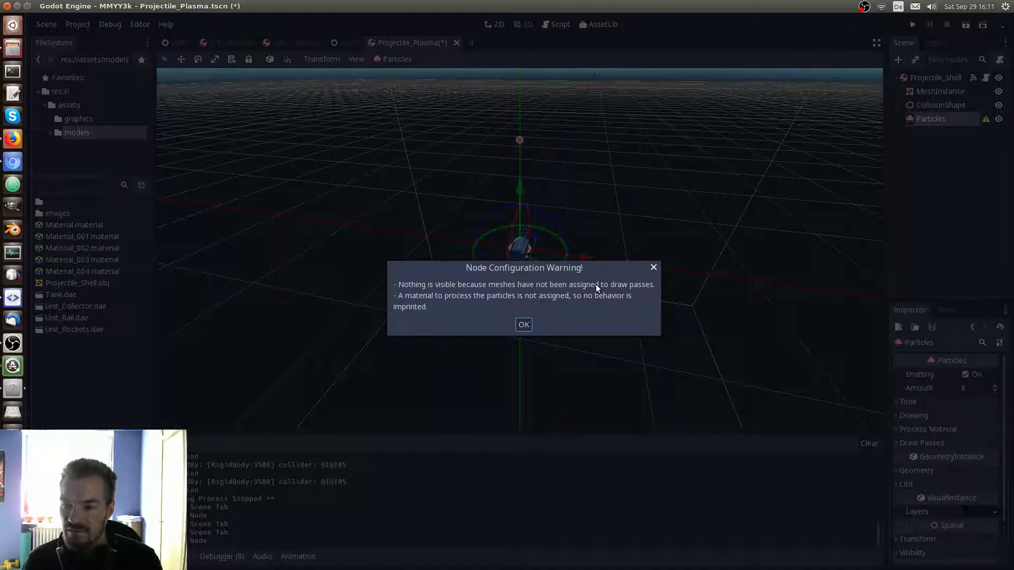
click(530, 326)
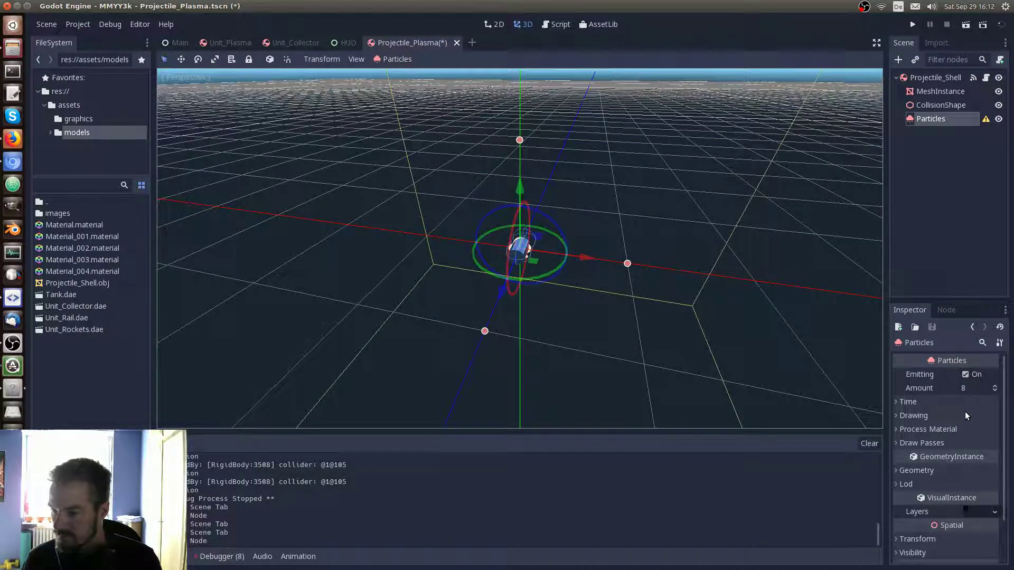
click(896, 442)
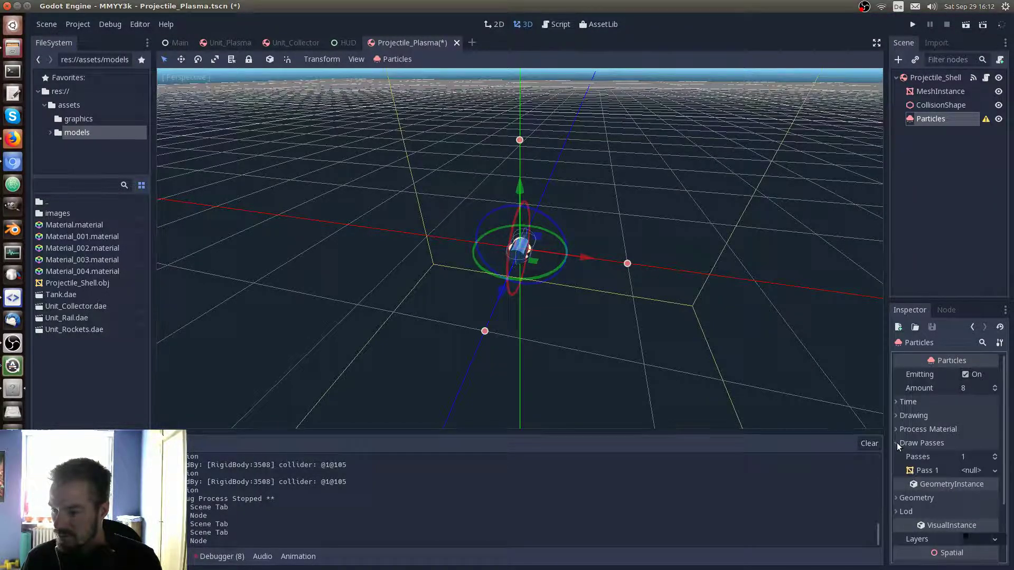
scroll(953, 446, down, 3)
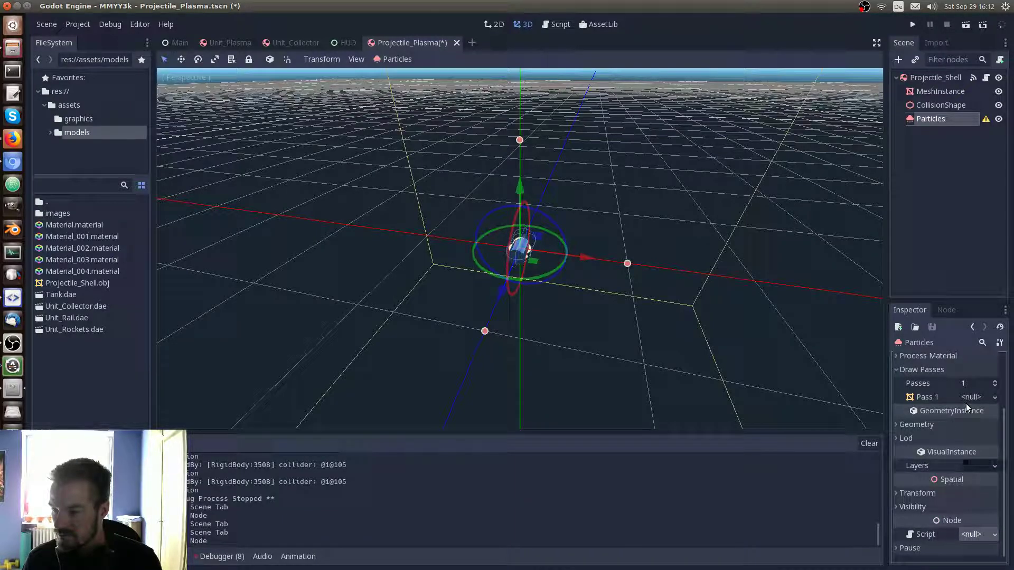
click(995, 399)
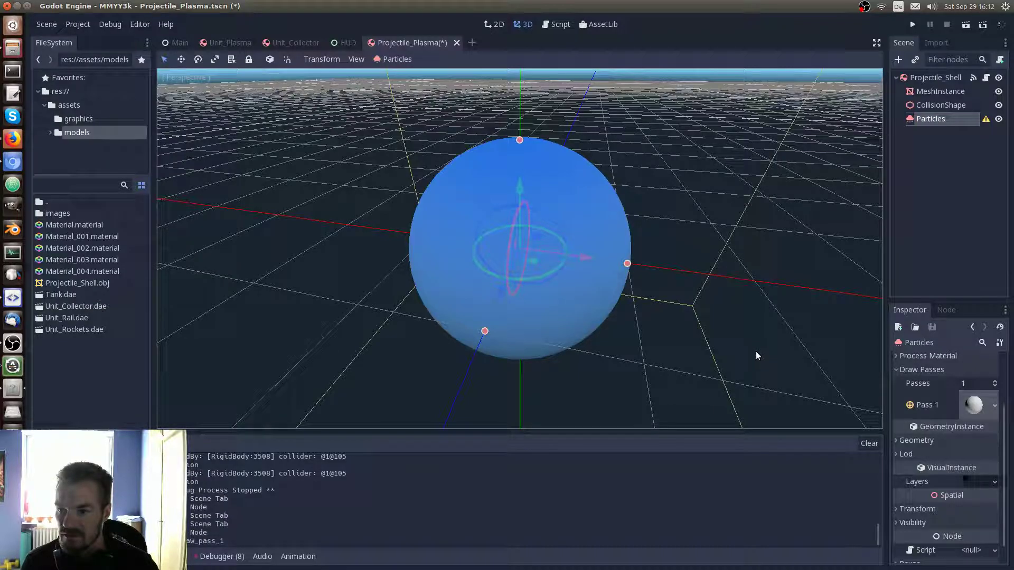
scroll(756, 349, down, 3)
mouse_move(762, 347)
middle_down()
mouse_move(672, 344)
mouse_move(723, 340)
mouse_move(696, 342)
middle_up()
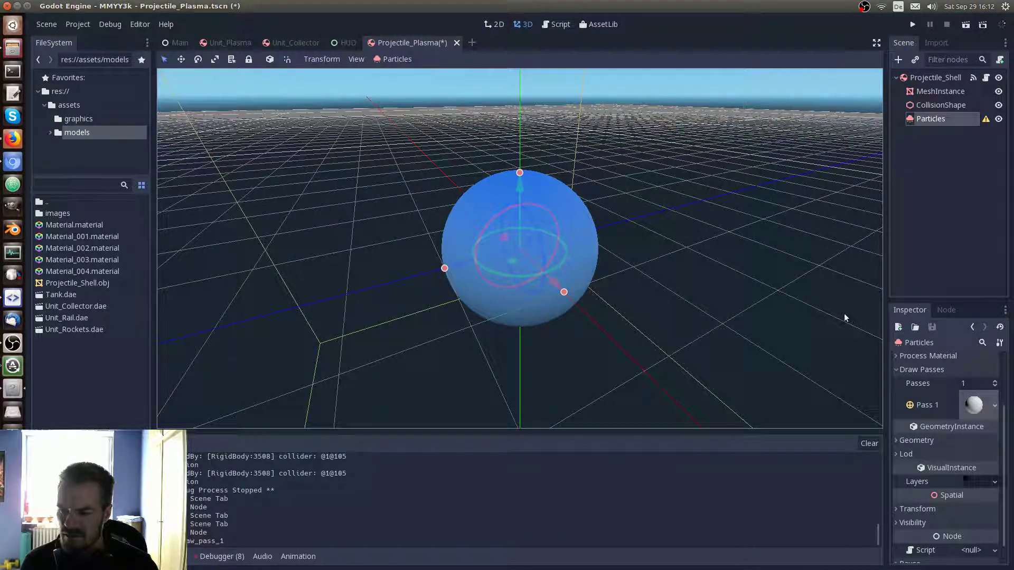
click(985, 119)
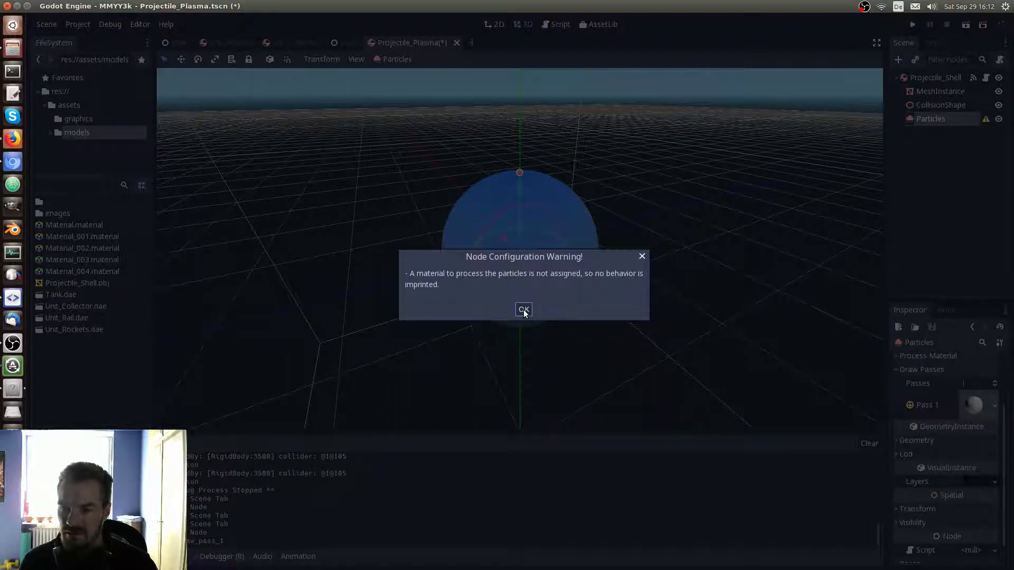
click(524, 310)
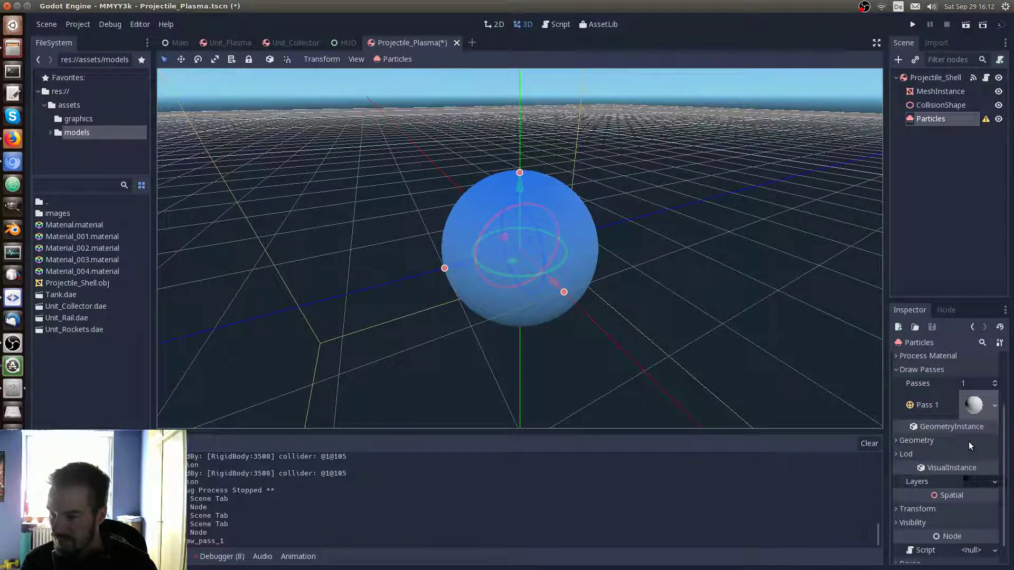
scroll(969, 445, up, 1)
click(897, 386)
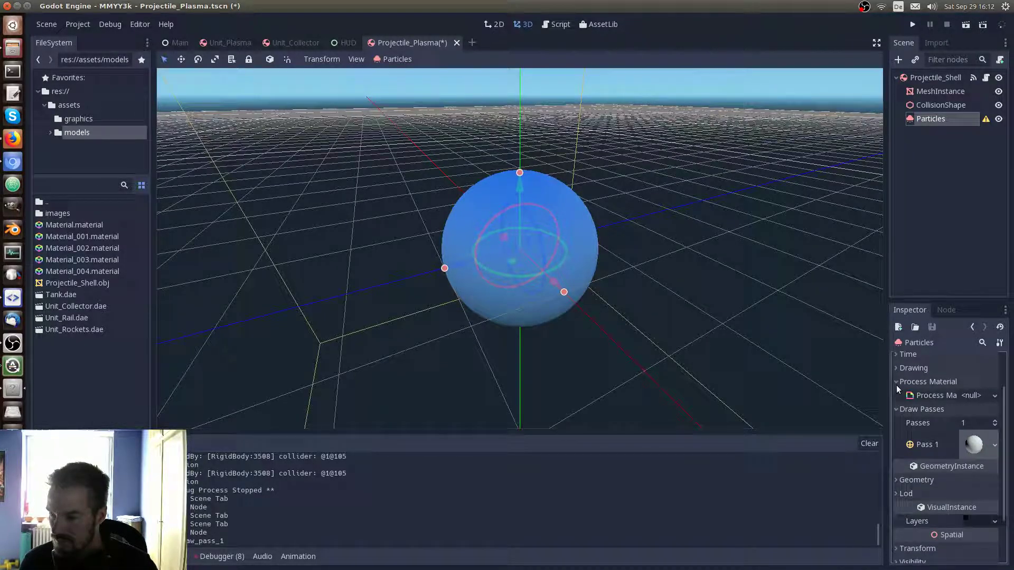
click(976, 397)
click(985, 420)
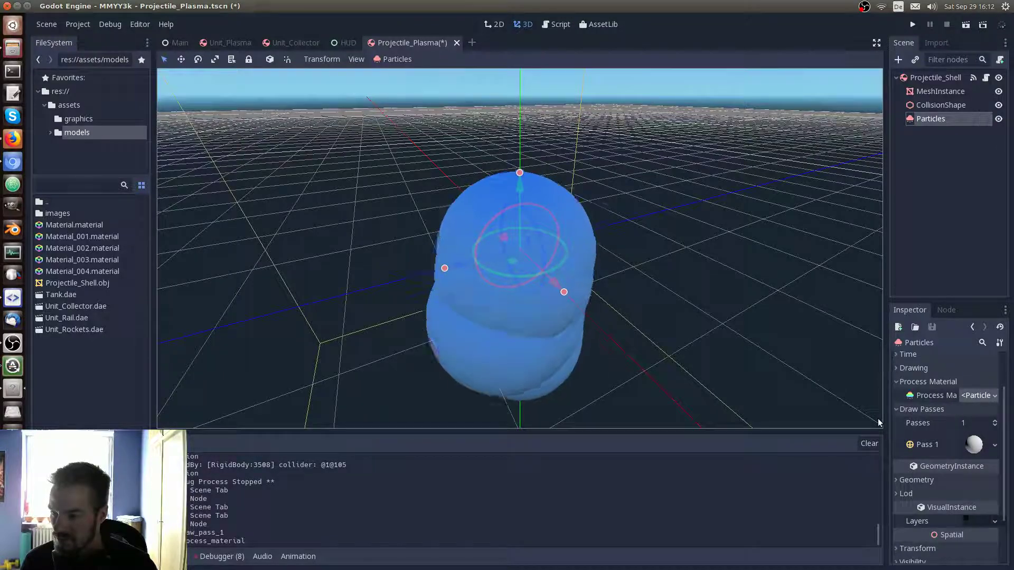
middle_drag(782, 381, 717, 369)
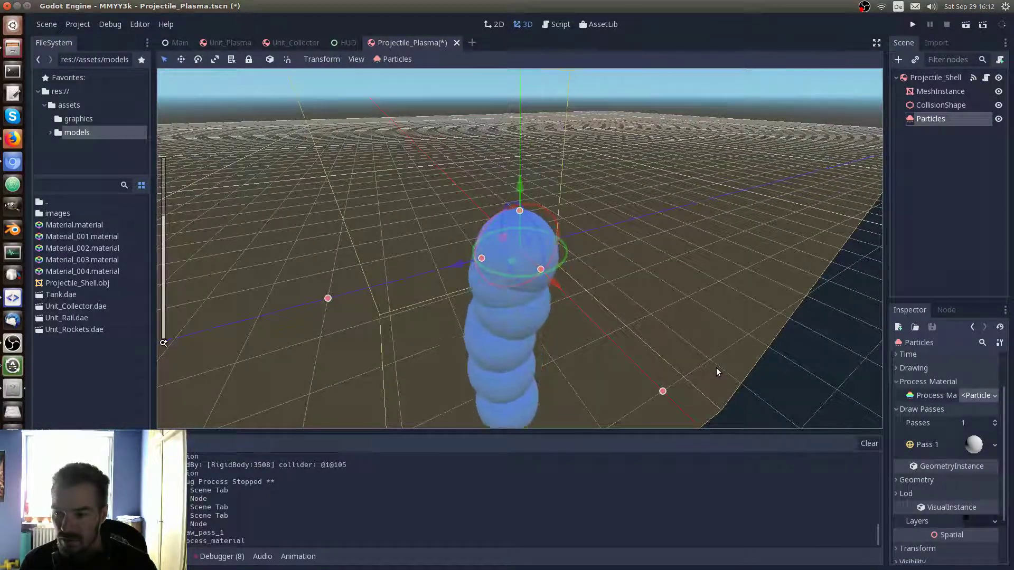
scroll(716, 367, up, 3)
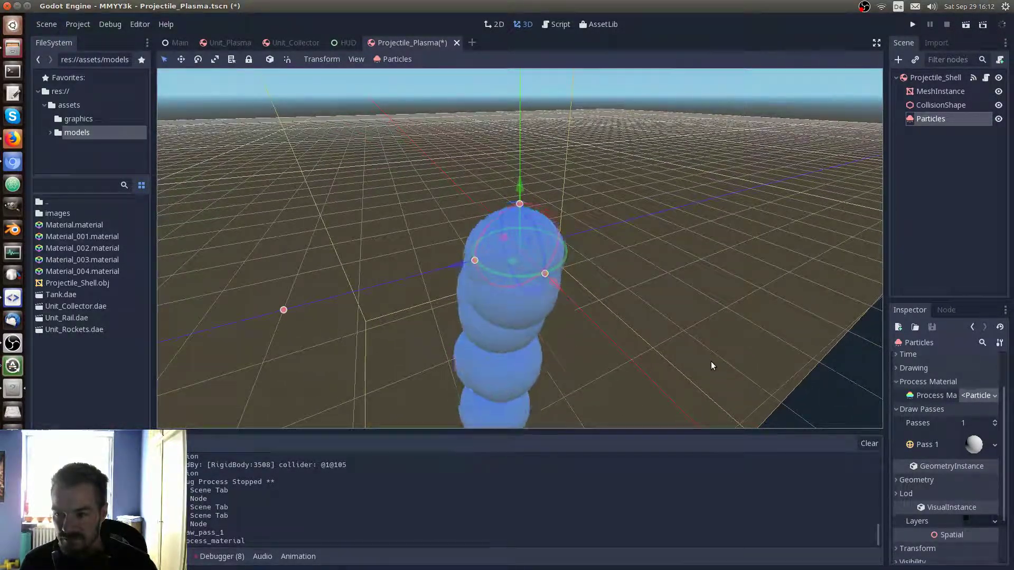
scroll(711, 361, down, 2)
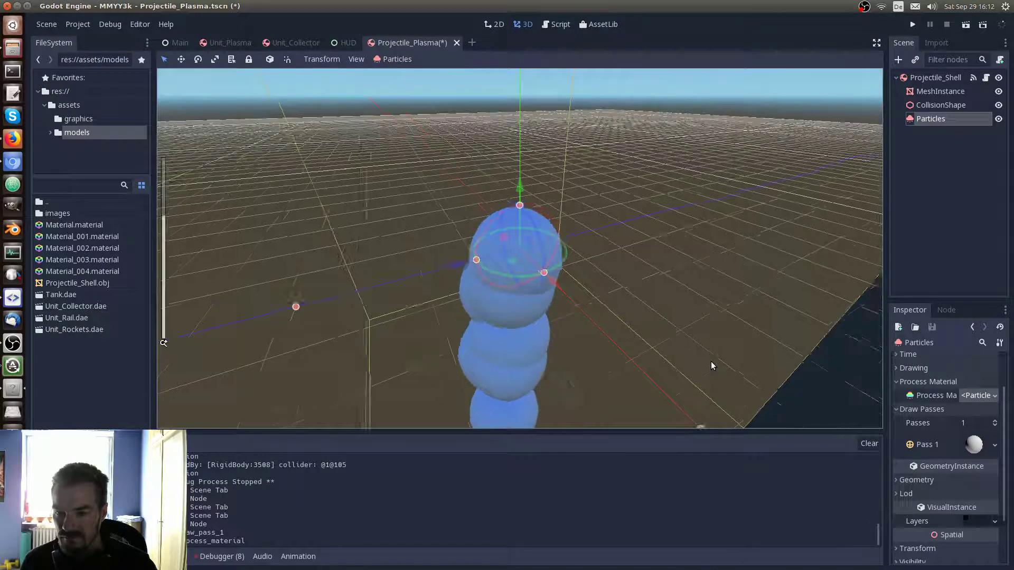
scroll(711, 362, down, 3)
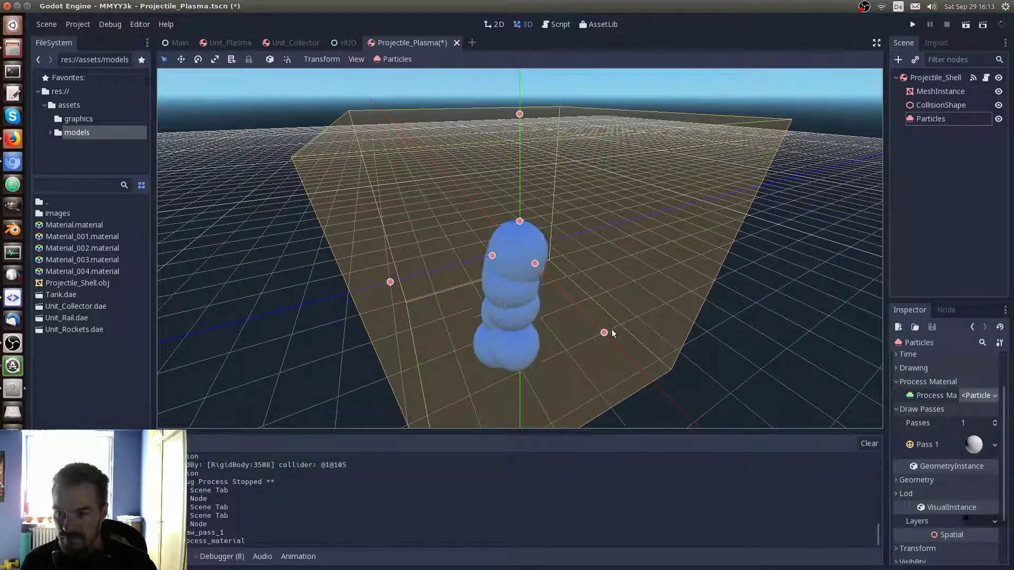
scroll(618, 344, up, 3)
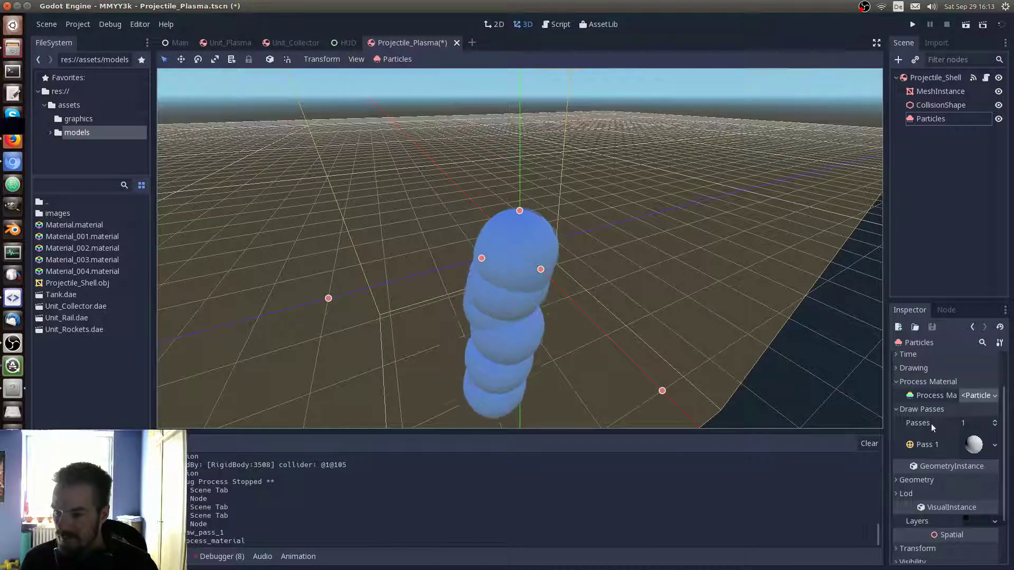
click(974, 445)
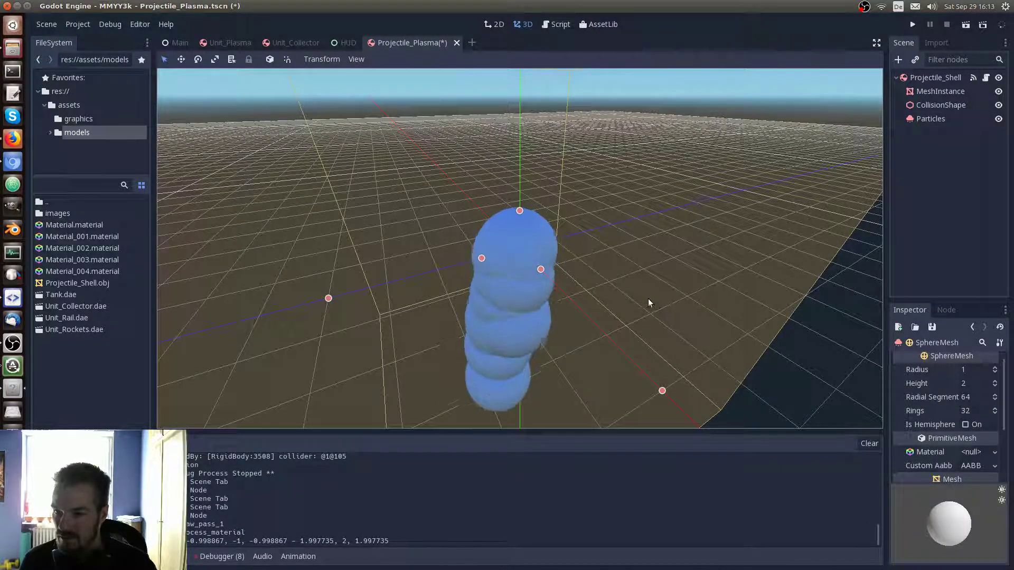
mouse_move(521, 211)
mouse_down()
mouse_move(520, 241)
mouse_move(633, 224)
mouse_move(639, 97)
mouse_up()
key(ctrl+z)
key(ctrl+z)
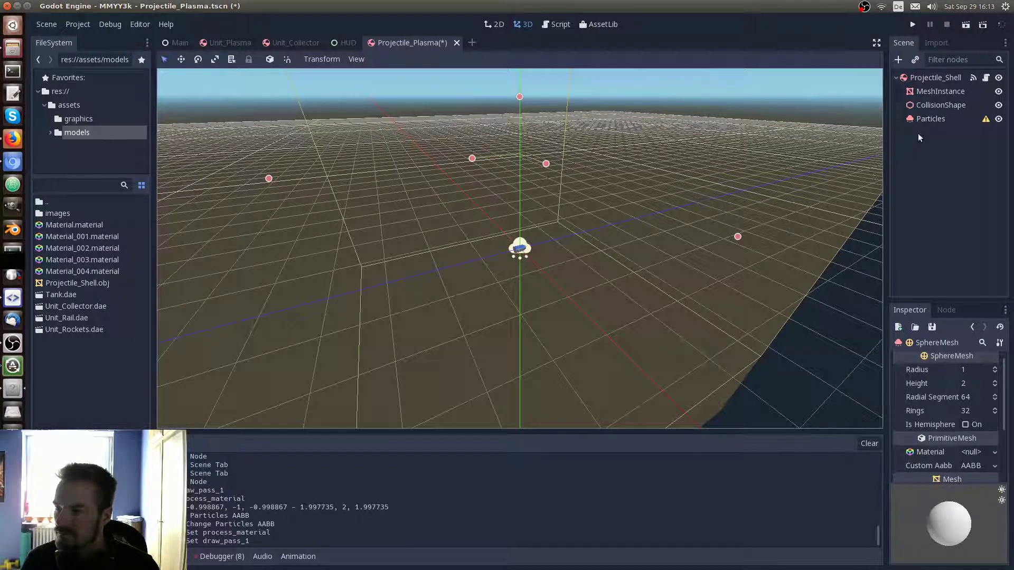
Give the Particles node a draw-pass mesh and a new ParticlesMaterial as process material
click(931, 119)
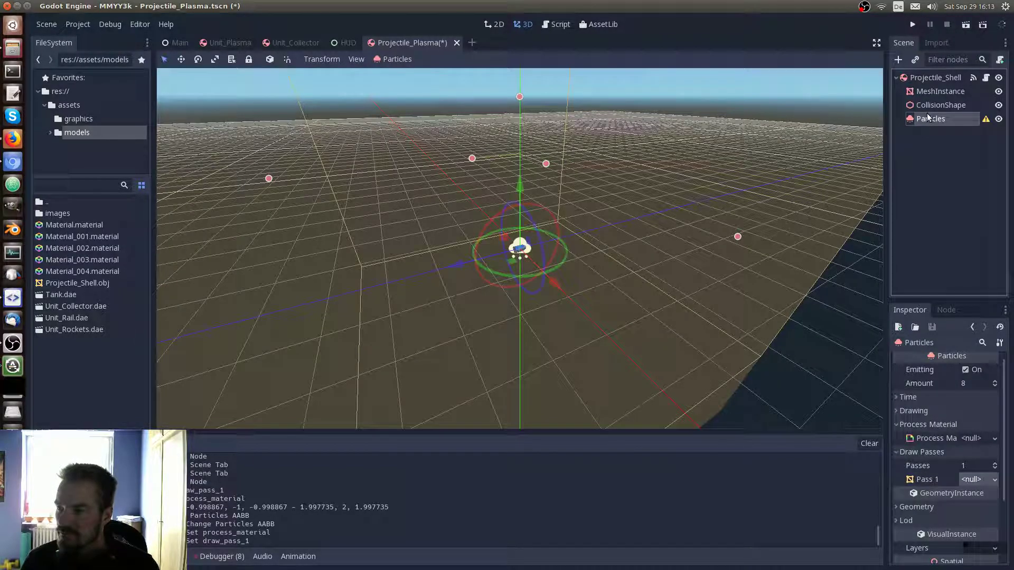
click(994, 480)
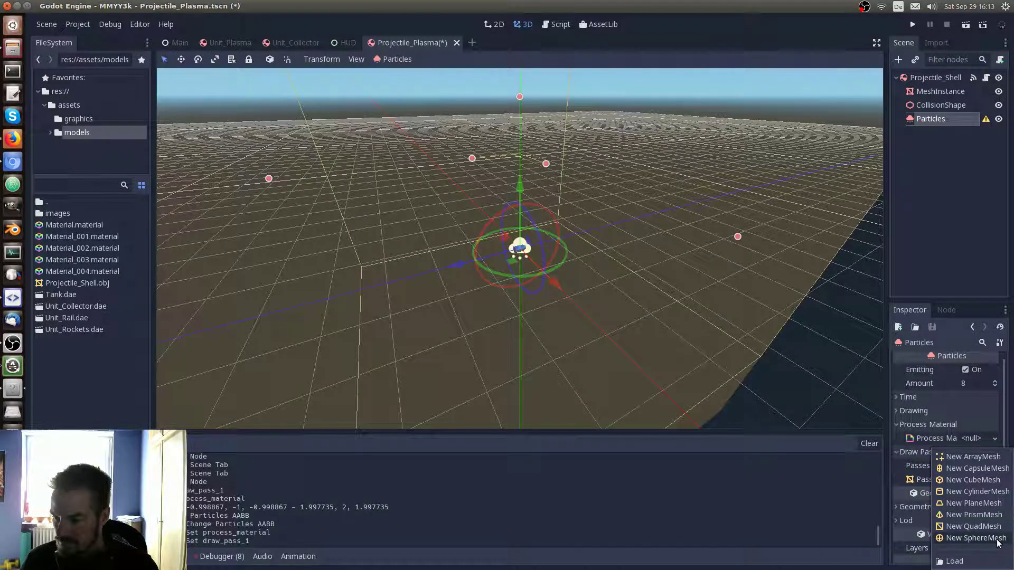
click(984, 457)
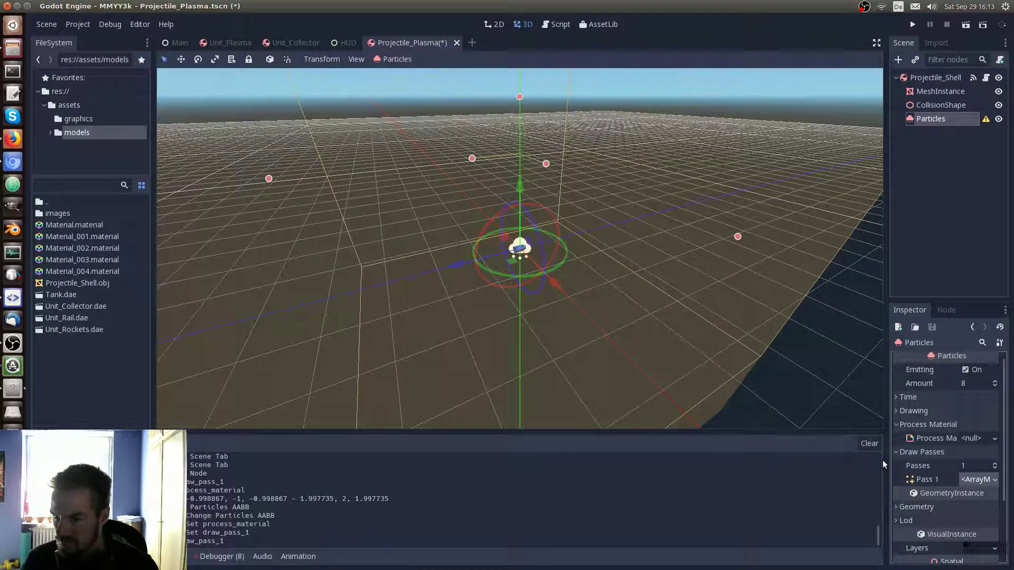
click(993, 438)
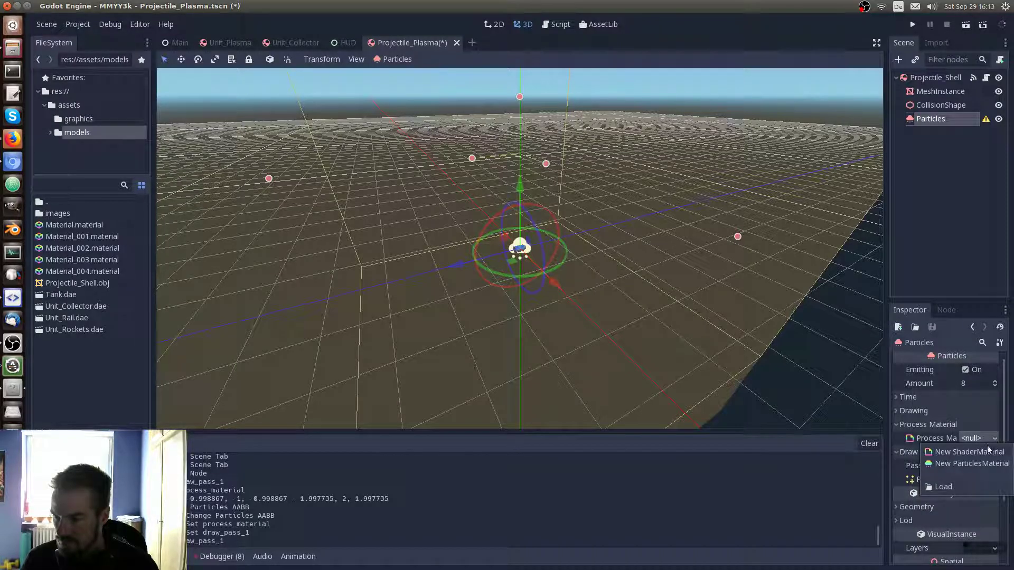
click(978, 464)
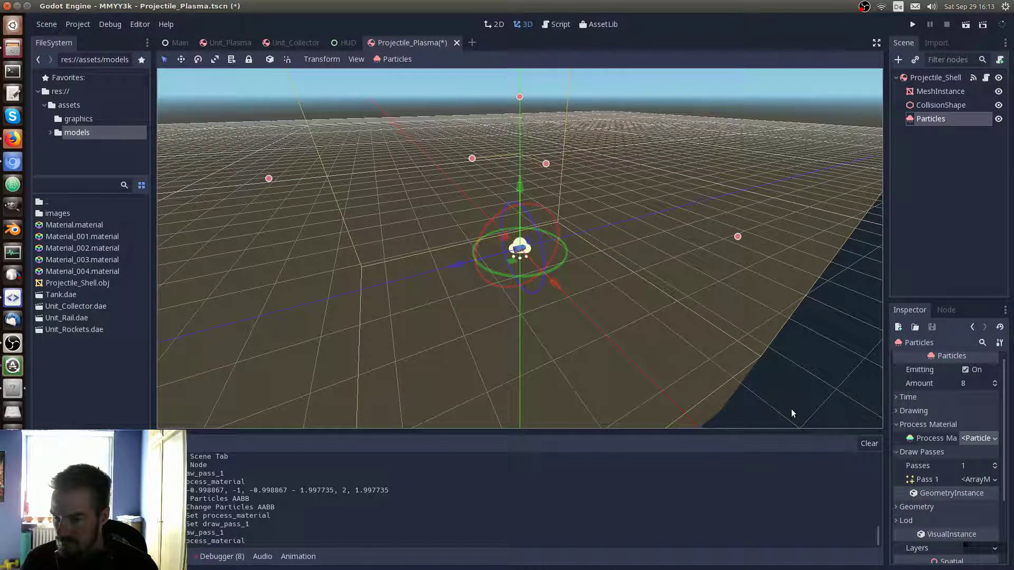
Set draw pass 1 to a new SphereMesh so particles render as blue spheres
scroll(725, 388, up, 2)
scroll(725, 388, down, 2)
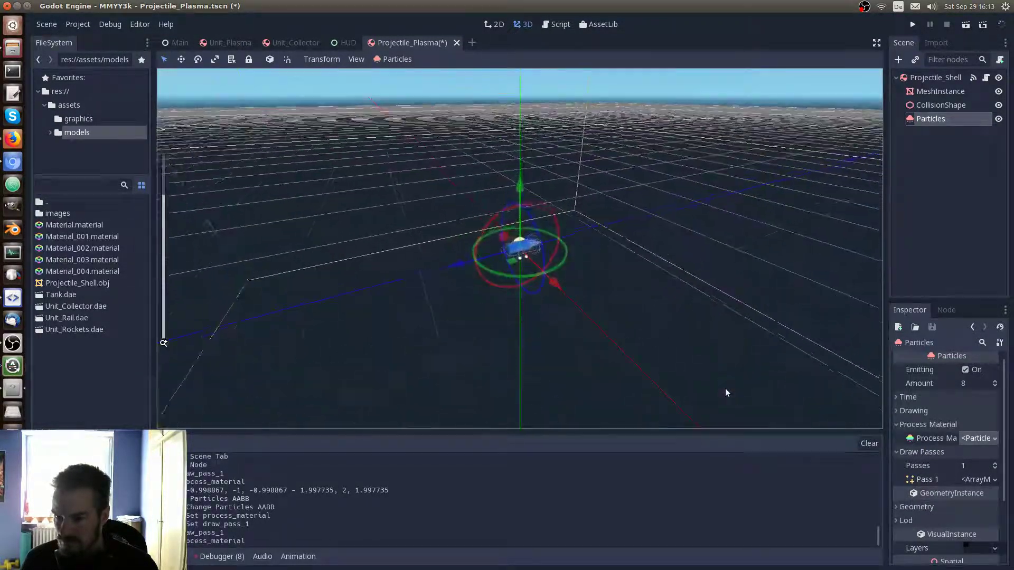
scroll(724, 388, down, 2)
scroll(737, 385, up, 2)
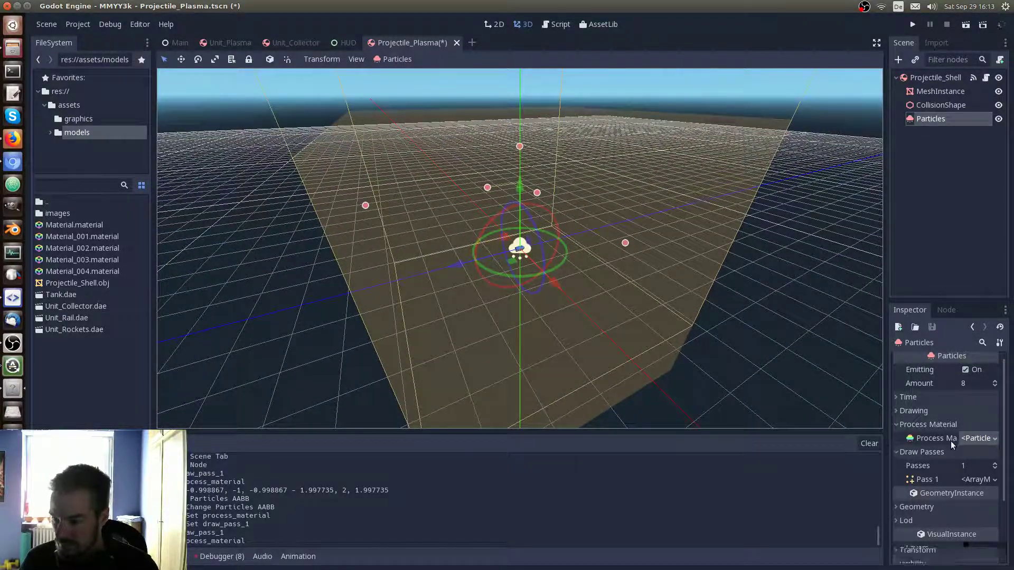
scroll(959, 455, down, 3)
scroll(973, 470, up, 2)
click(995, 455)
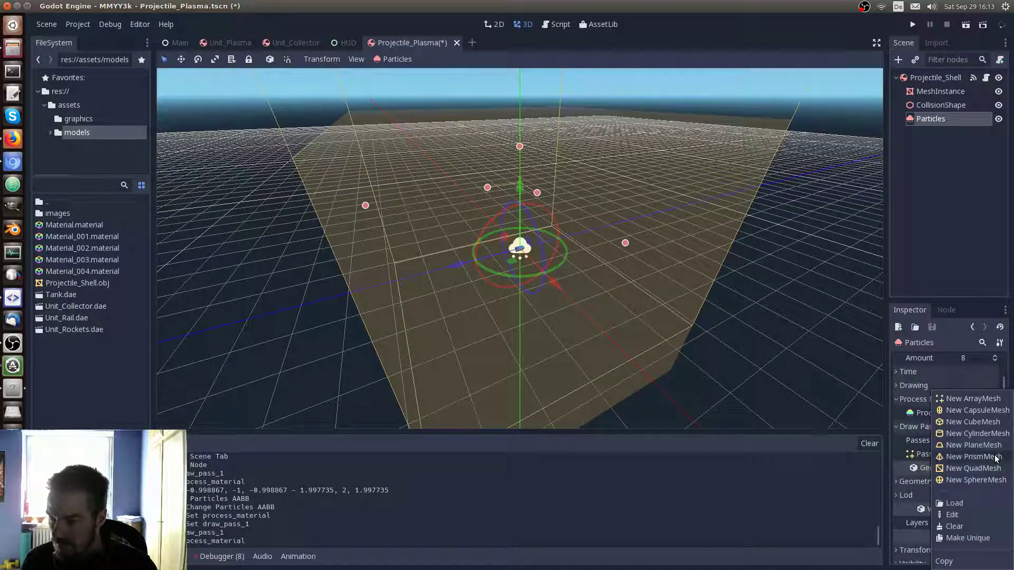
click(981, 480)
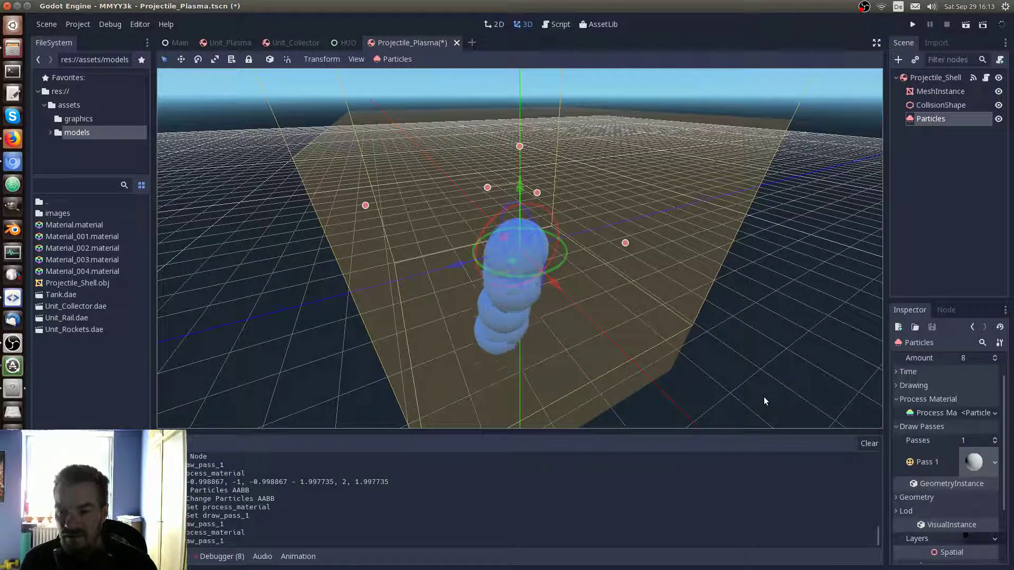
scroll(940, 403, down, 3)
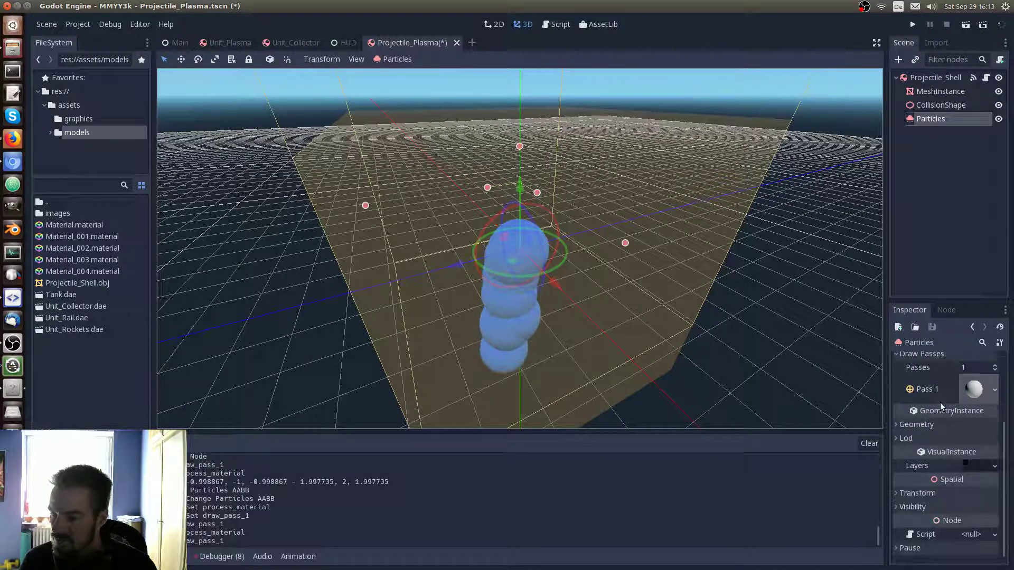
scroll(940, 402, up, 2)
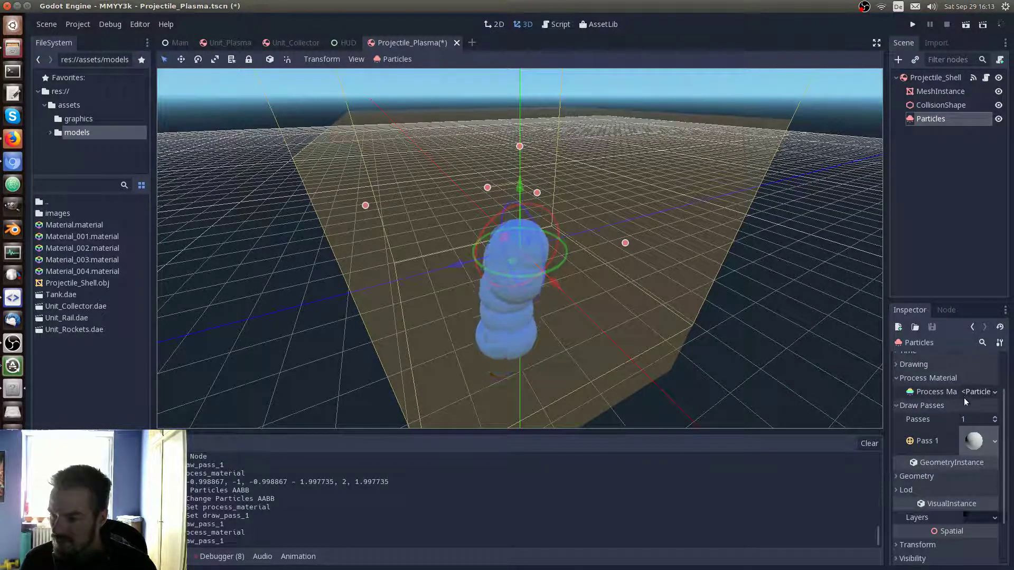
scroll(965, 399, up, 3)
click(899, 416)
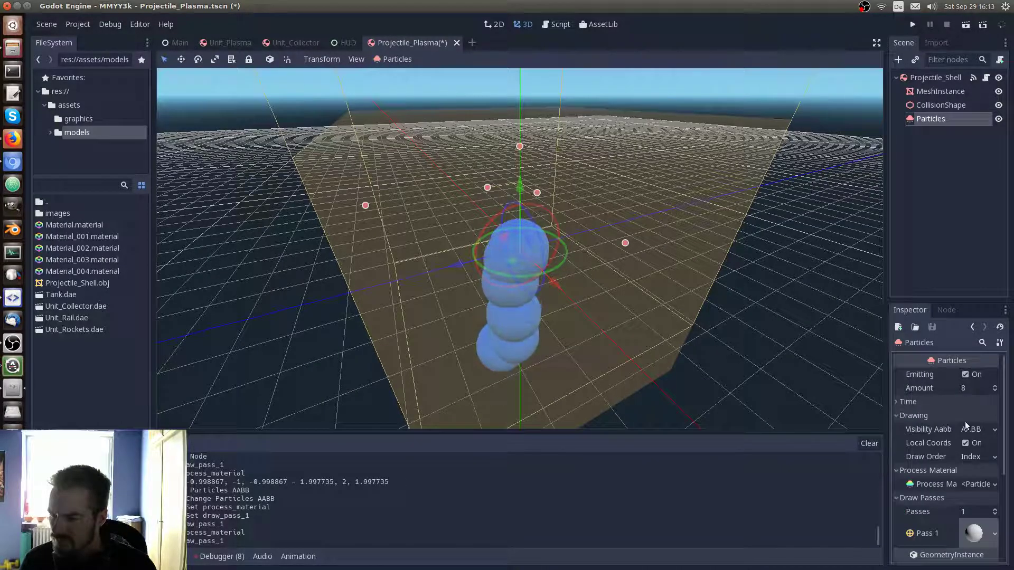
click(897, 402)
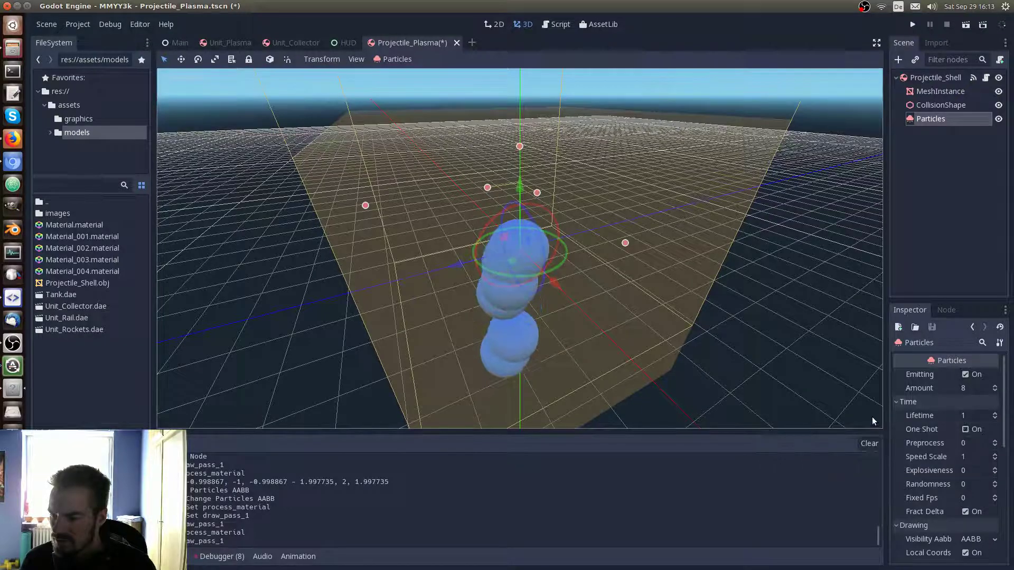
click(897, 402)
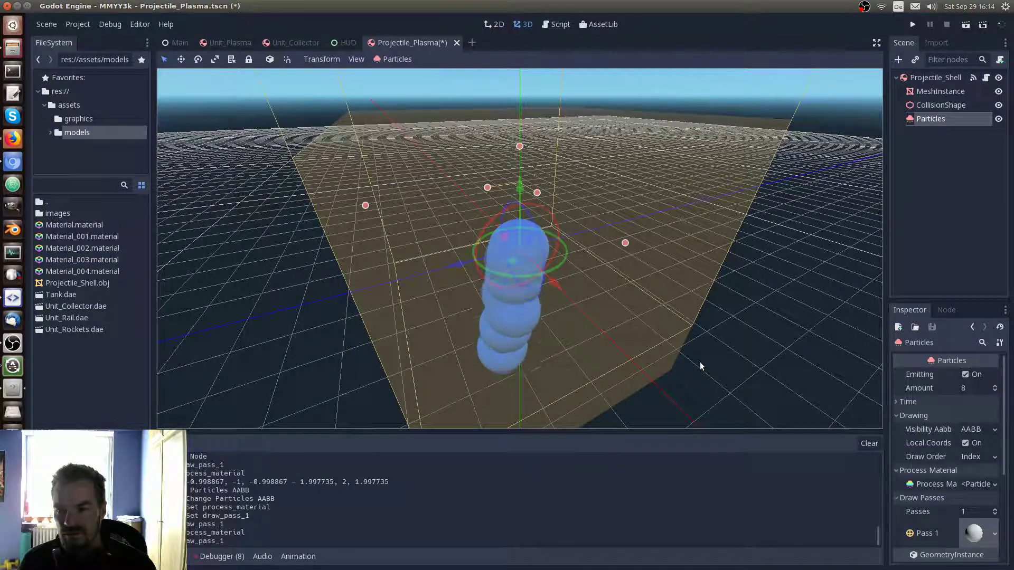
scroll(701, 366, up, 2)
scroll(701, 366, down, 3)
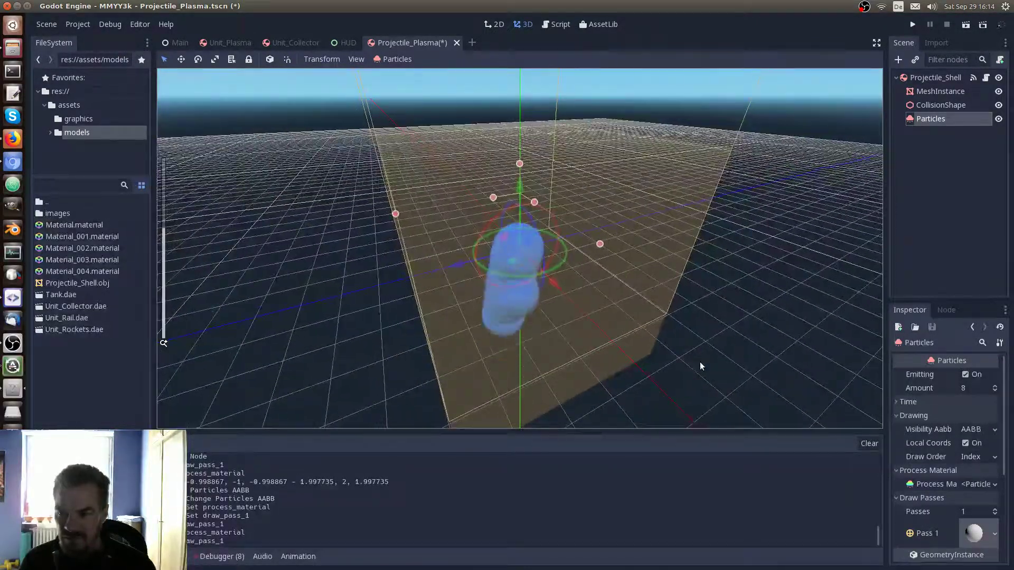
scroll(700, 364, up, 2)
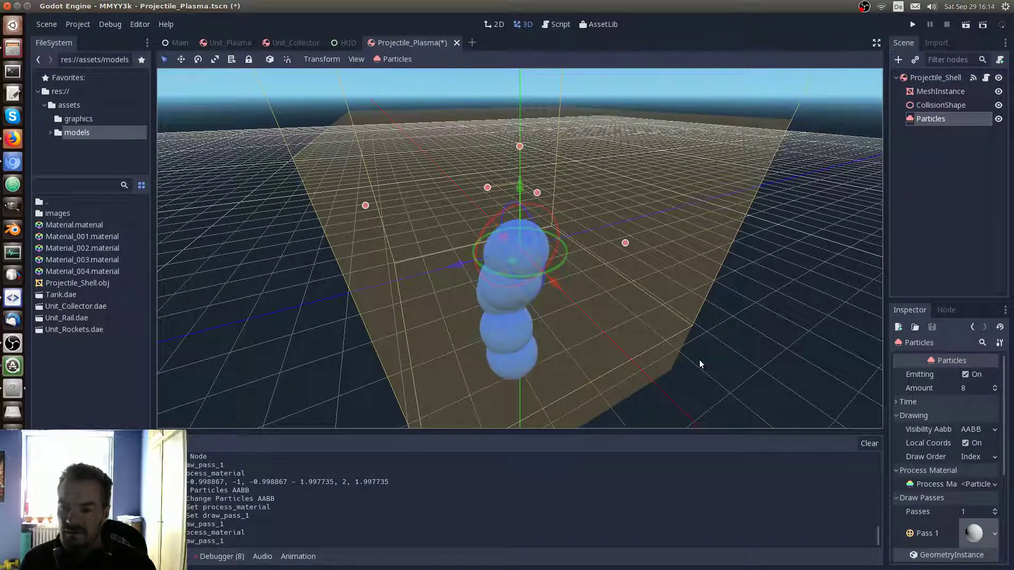
scroll(701, 364, down, 2)
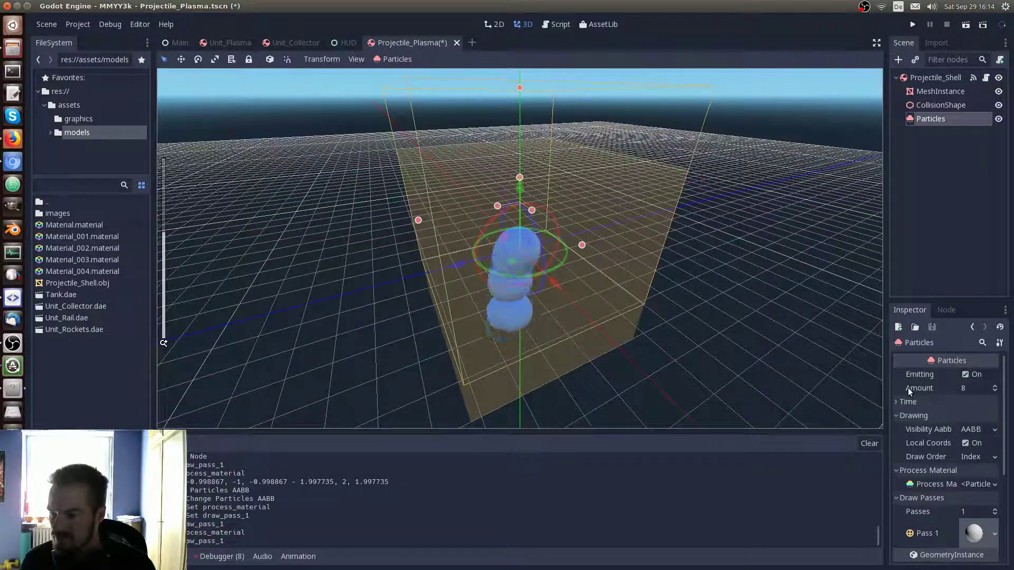
drag(1001, 412, 1004, 471)
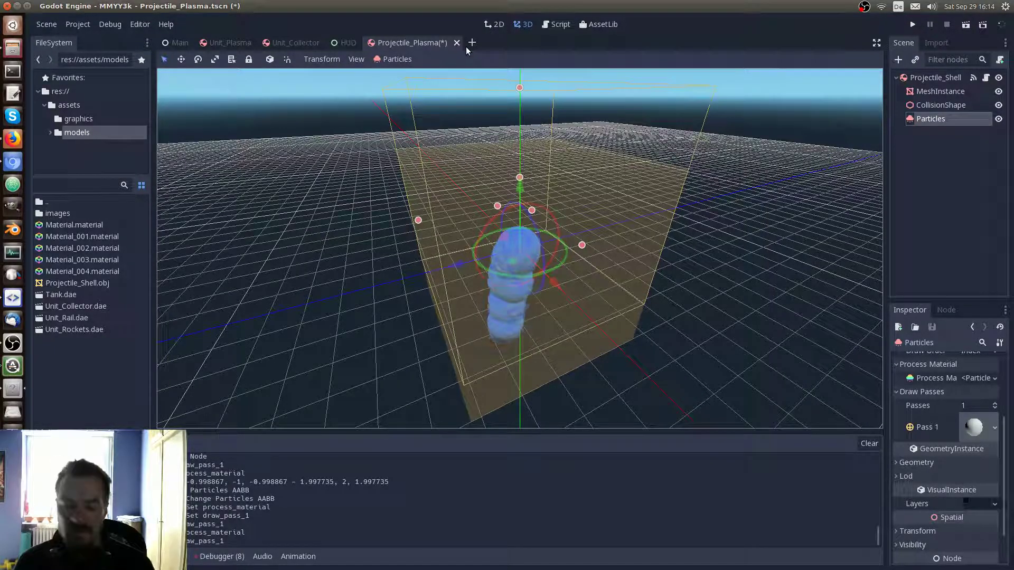
Save and launch the game, host and start a match, and select the blue tank
key(F5)
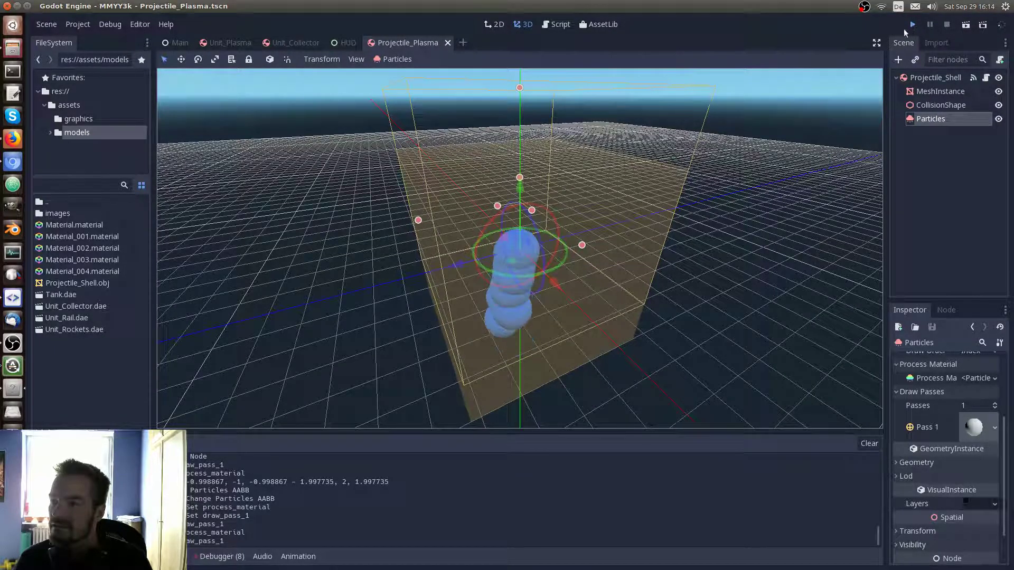
click(515, 248)
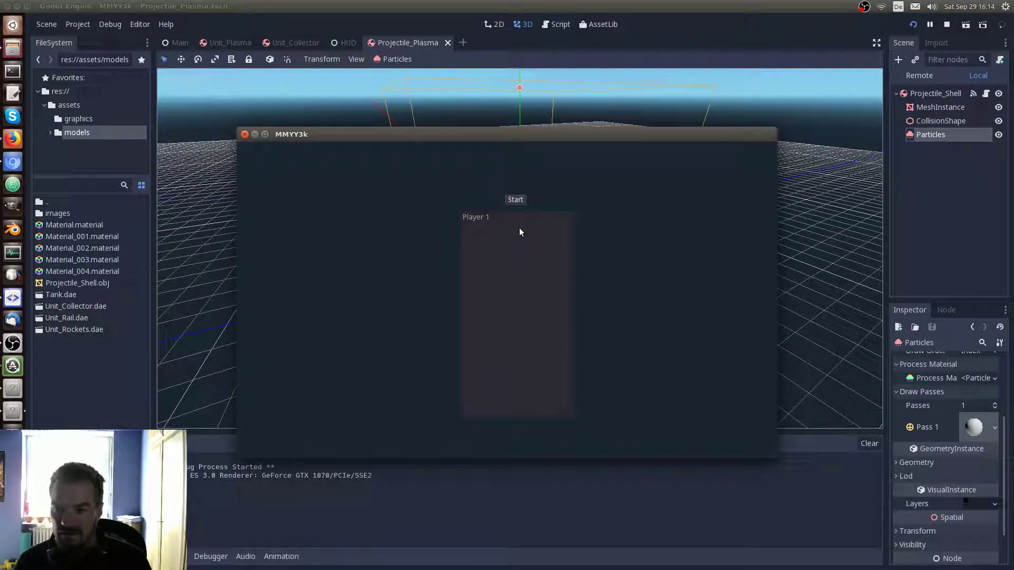
click(522, 201)
click(503, 294)
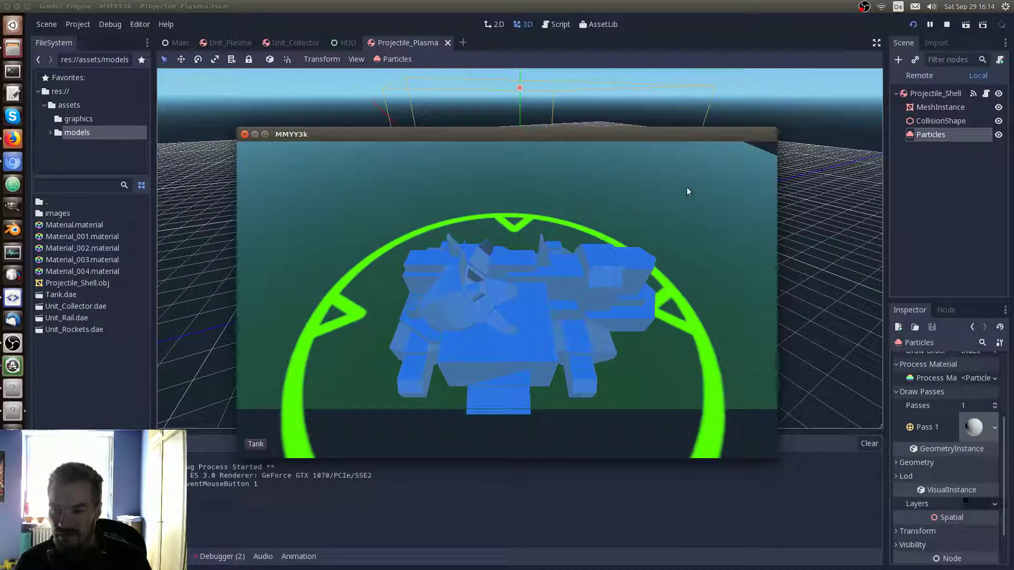
right_click(687, 187)
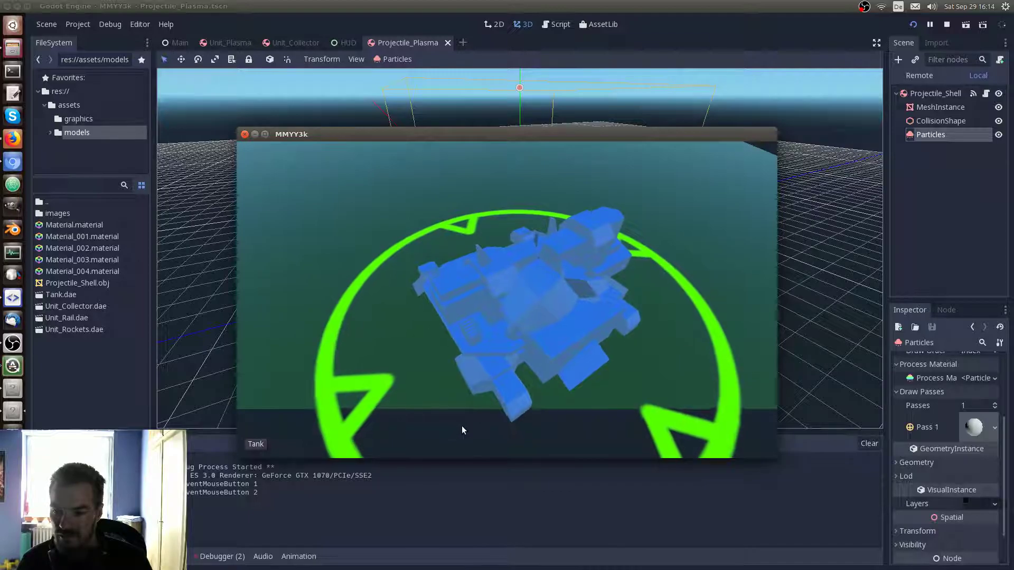
Fire a plasma projectile from the reselected tank, then close the game
scroll(465, 402, down, 2)
scroll(483, 292, down, 6)
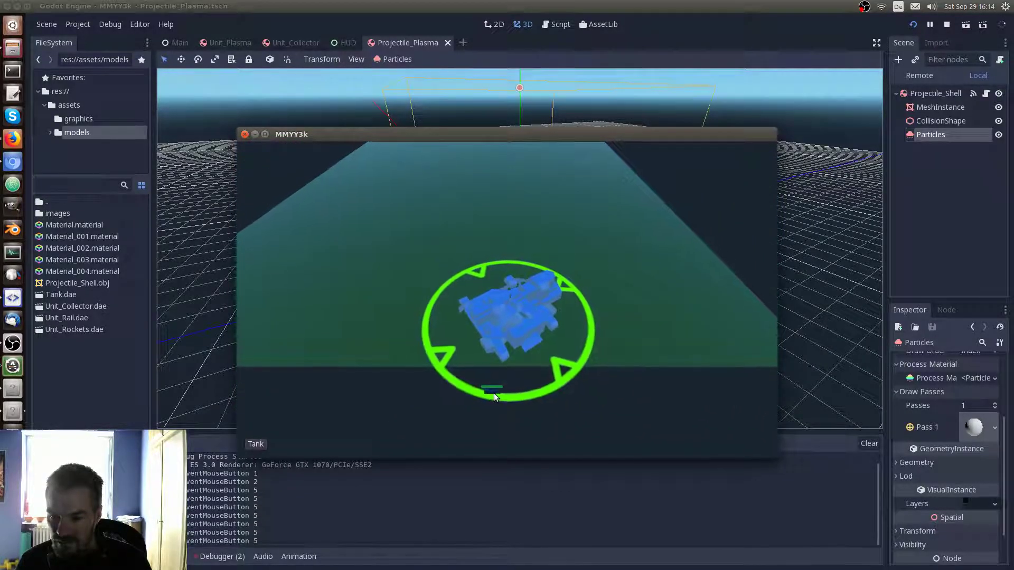
click(404, 281)
right_click(385, 281)
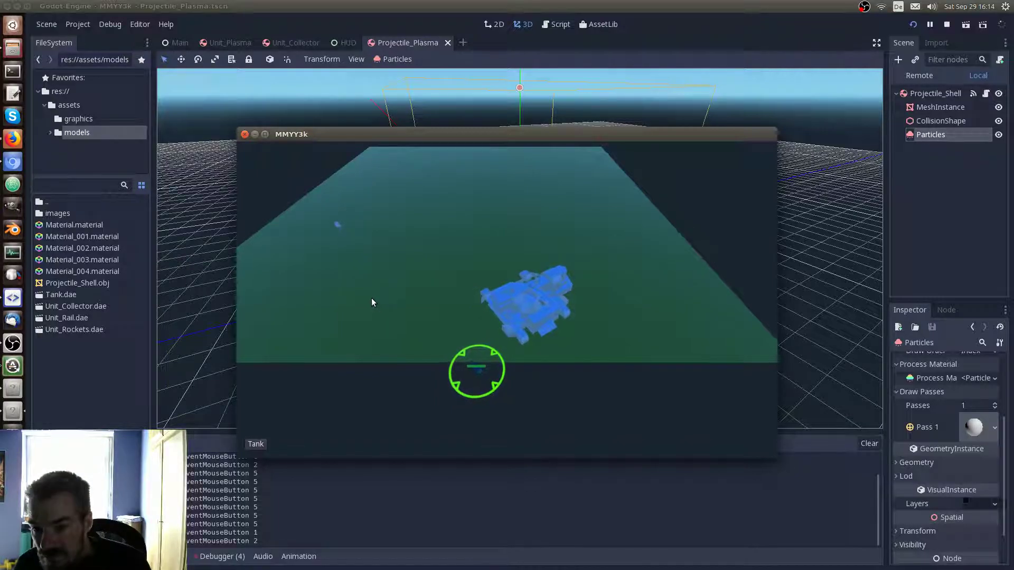
scroll(372, 299, up, 3)
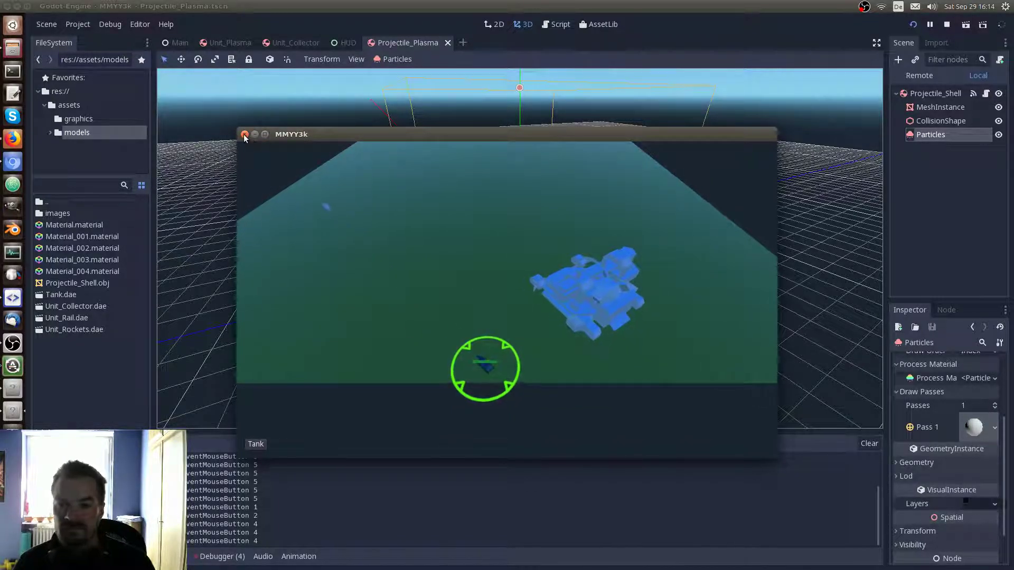
key(Escape)
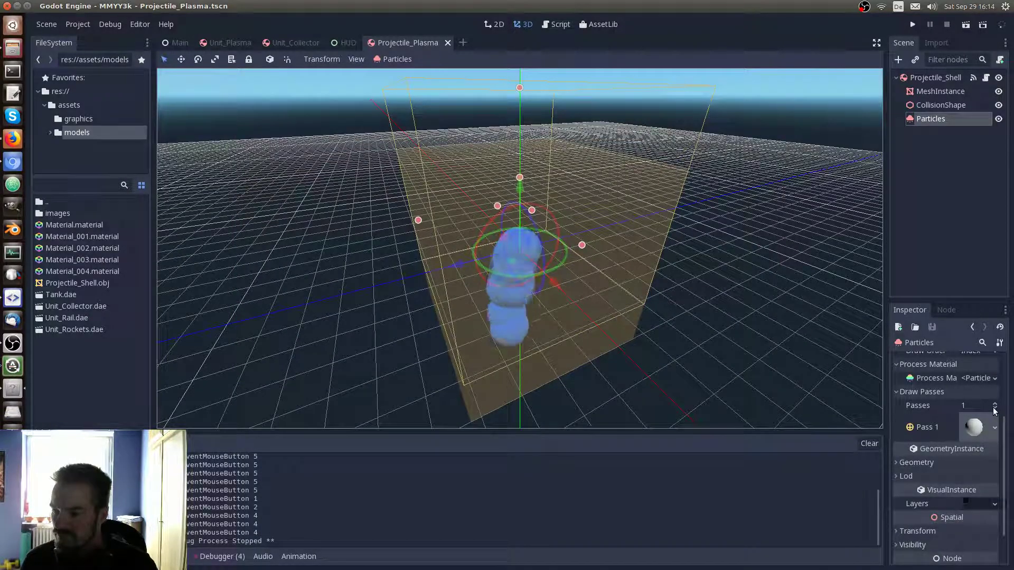
Expand the Particles Time section, toggle Draw Passes to 2 and back to 1, and reach Speed Scale
drag(1005, 428, 1006, 358)
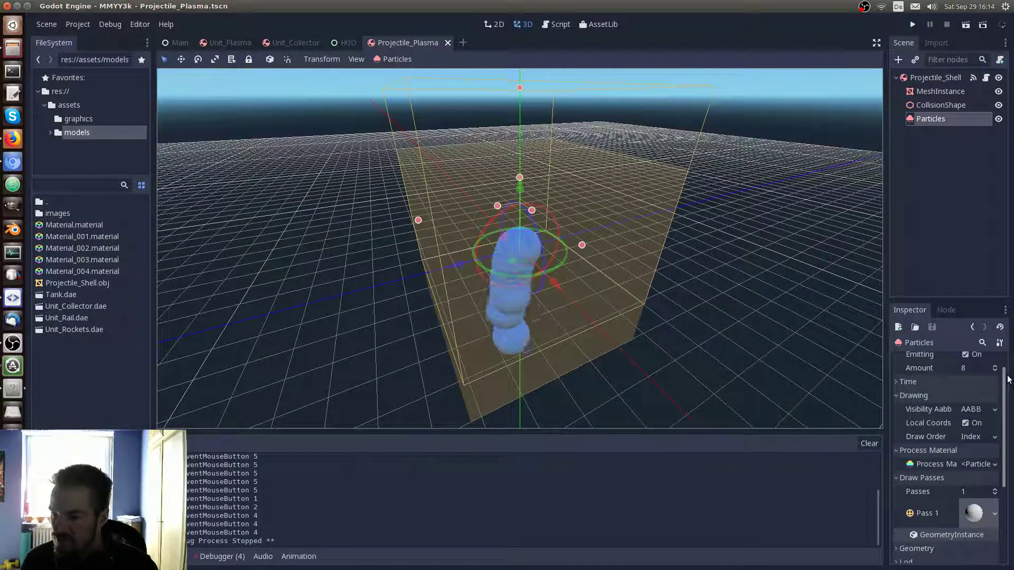
click(897, 402)
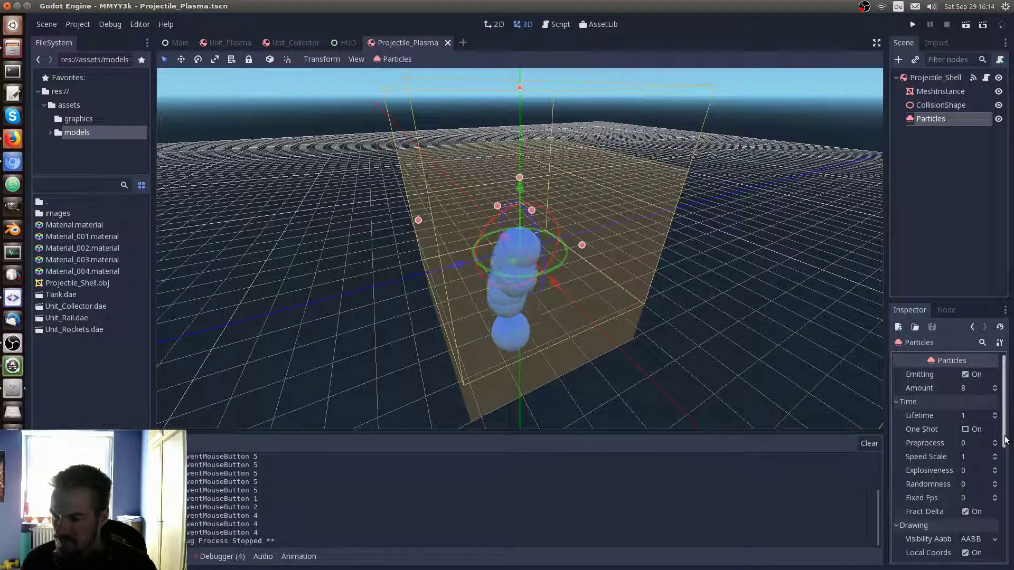
drag(1005, 440, 1004, 501)
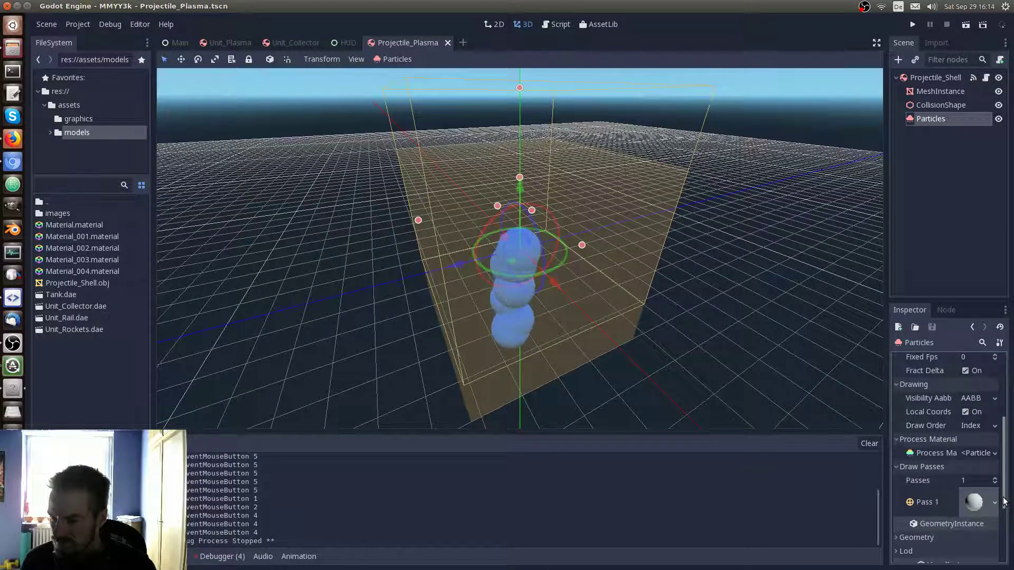
drag(1004, 503, 998, 556)
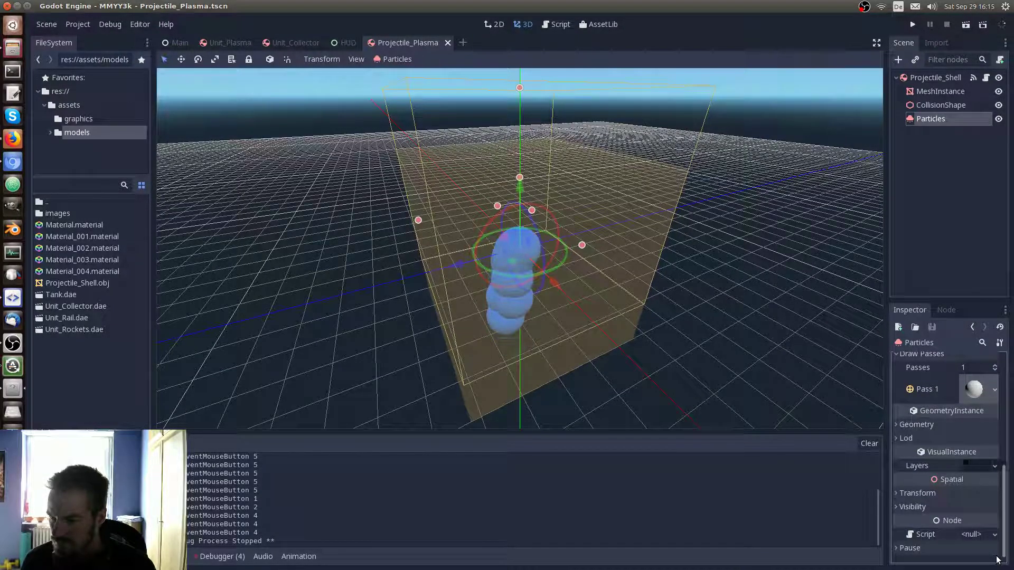
drag(997, 559, 995, 515)
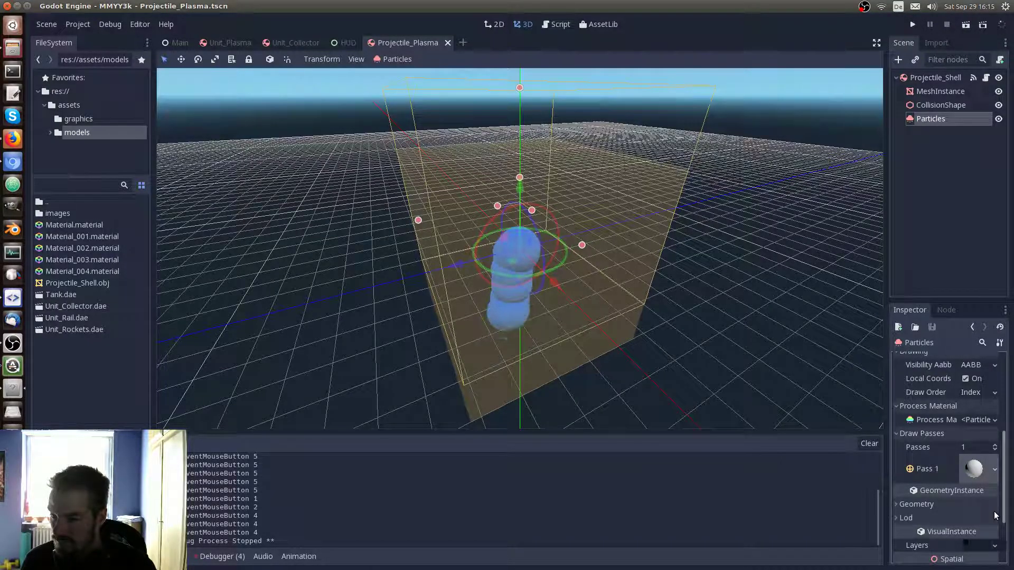
click(996, 445)
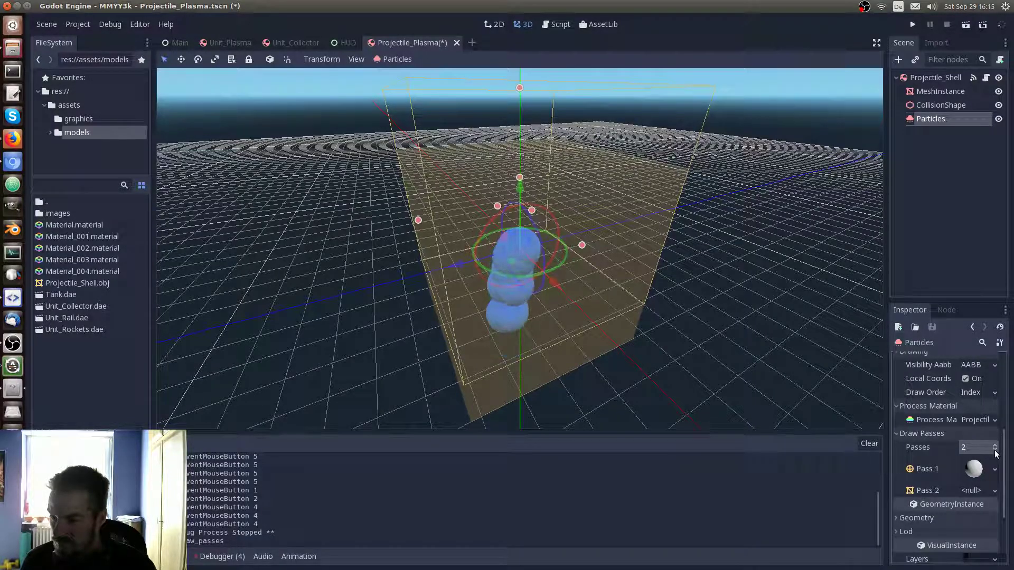
click(995, 450)
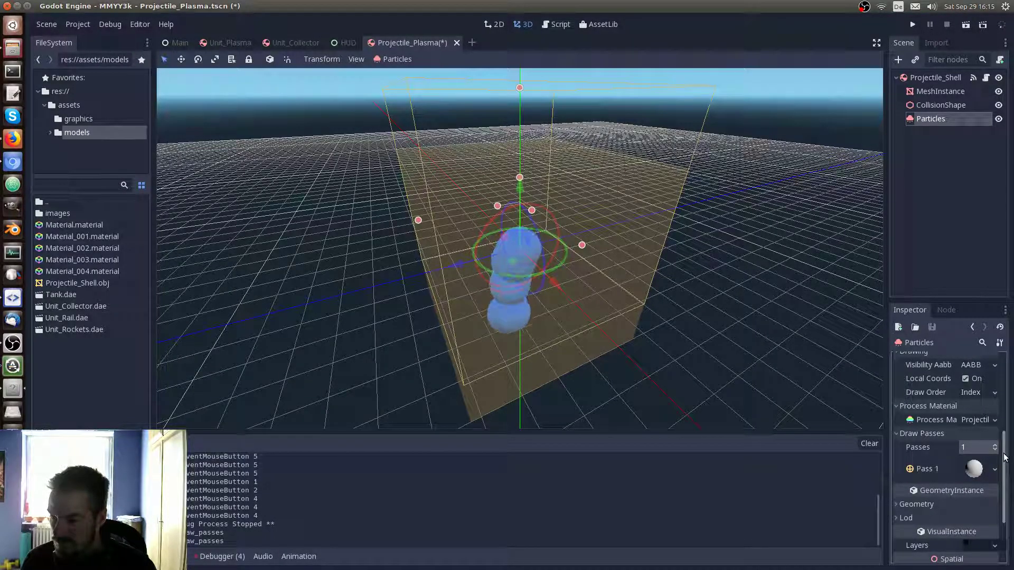
drag(1004, 458, 999, 390)
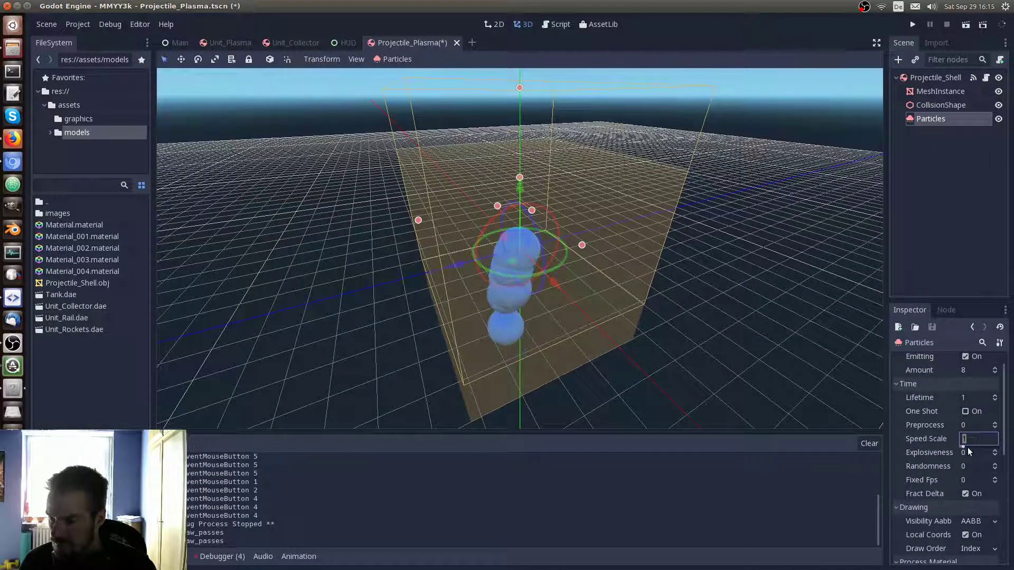
Set the Particles node's Speed Scale to 0.18
drag(962, 446, 964, 448)
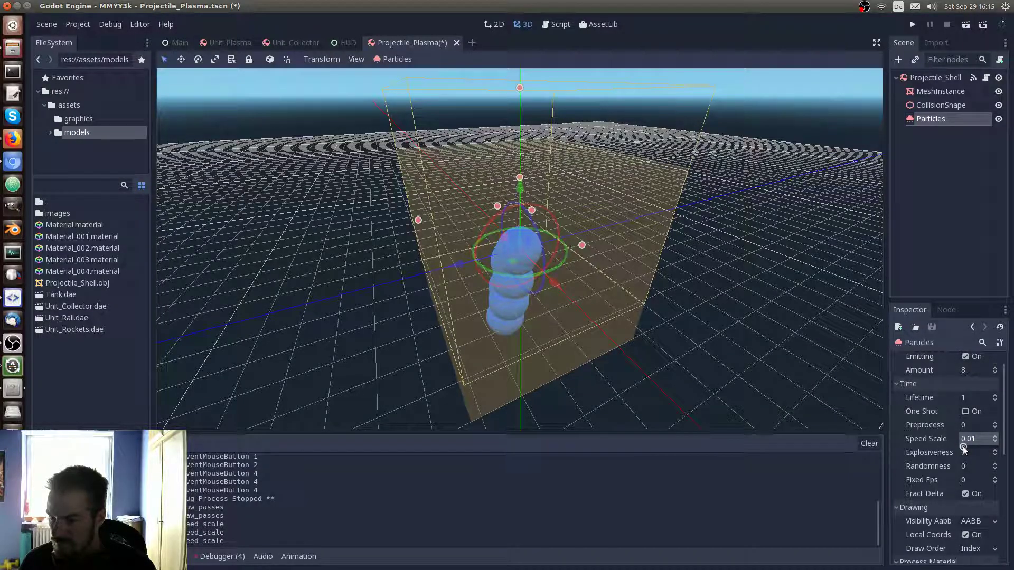
drag(964, 448, 967, 448)
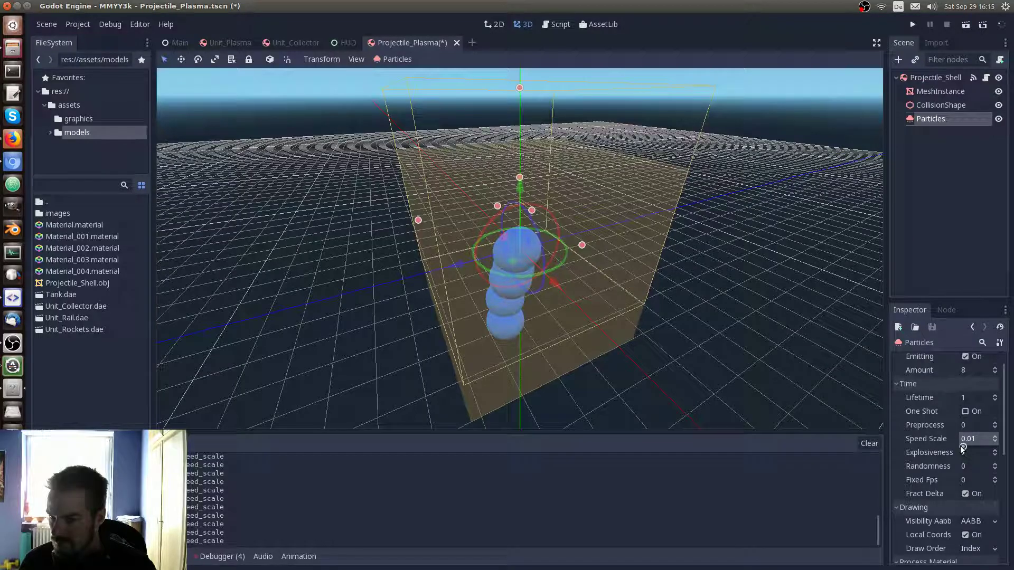
click(996, 437)
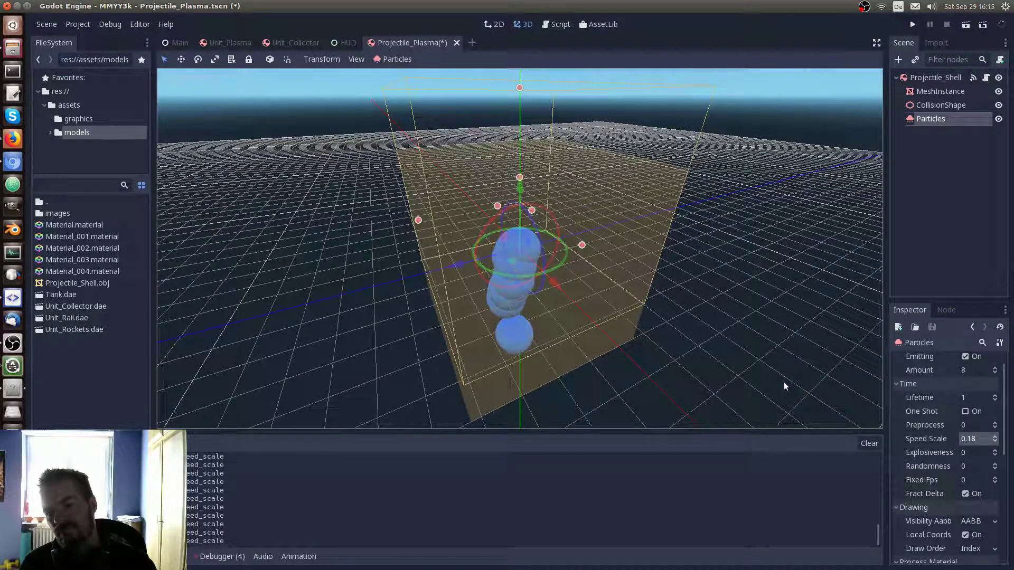
Run the game, host and start a match, fire a plasma shot from the tank, then close it
click(913, 24)
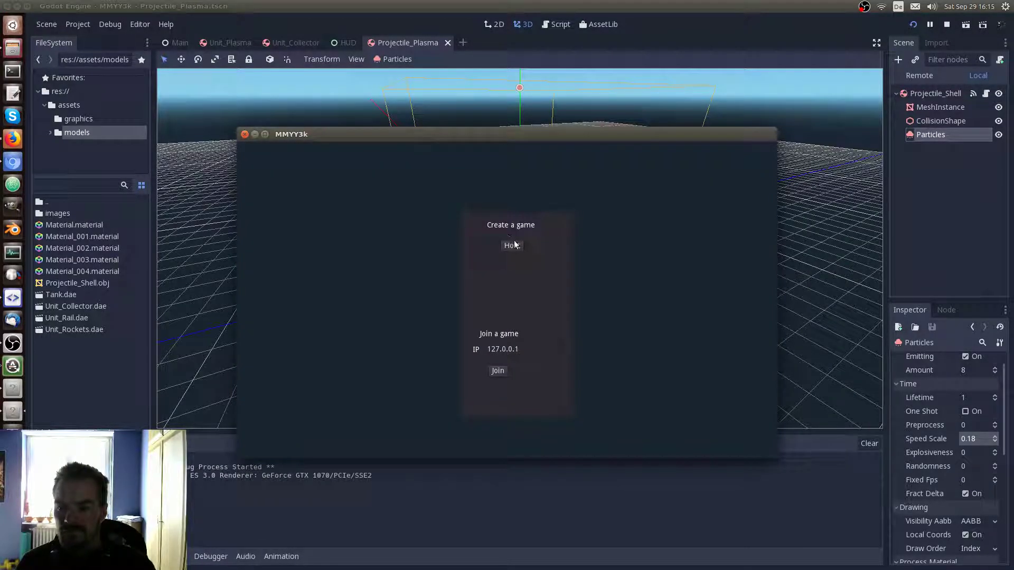
click(511, 202)
click(501, 276)
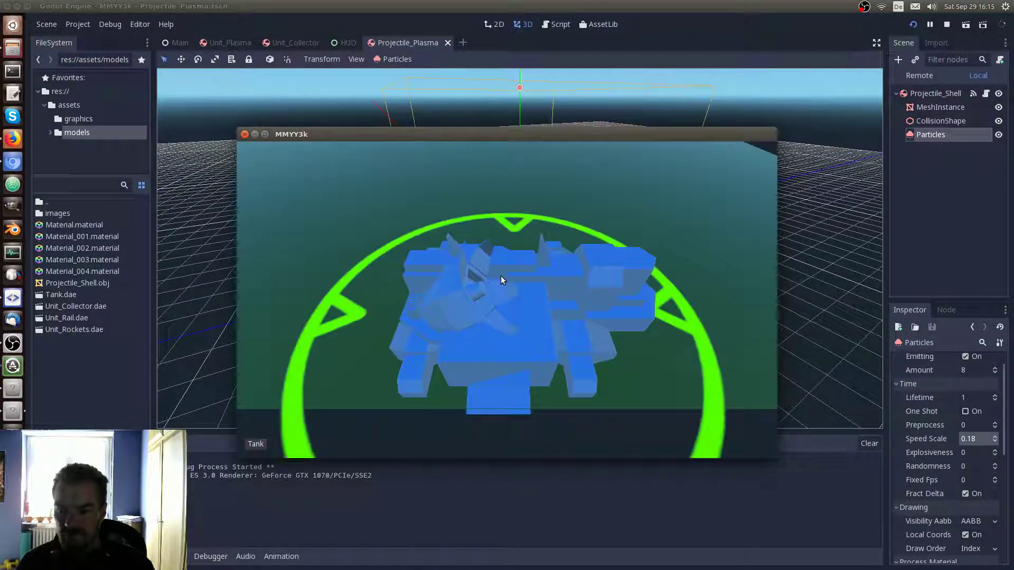
right_click(693, 179)
scroll(502, 441, down, 4)
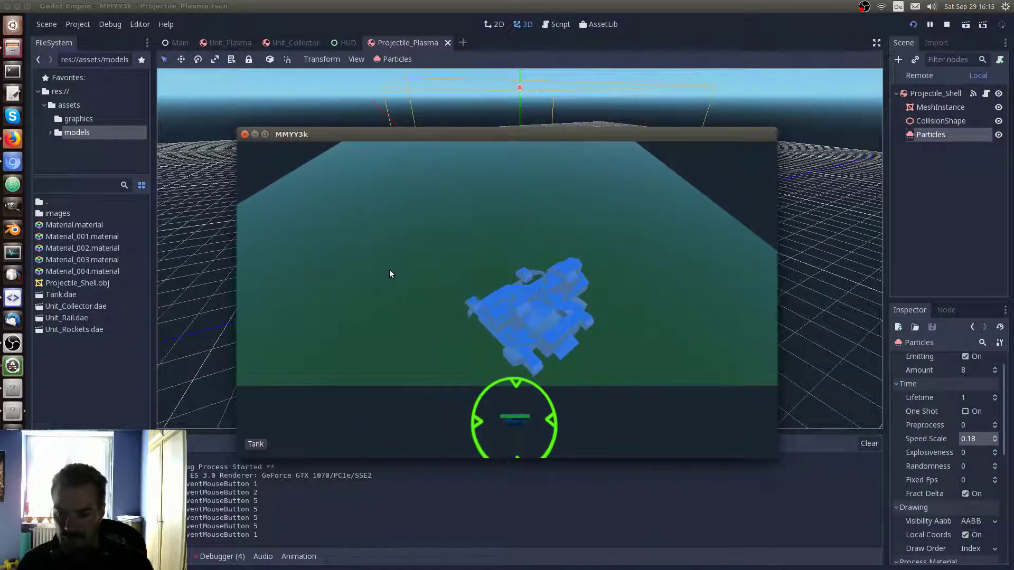
click(389, 269)
right_click(367, 268)
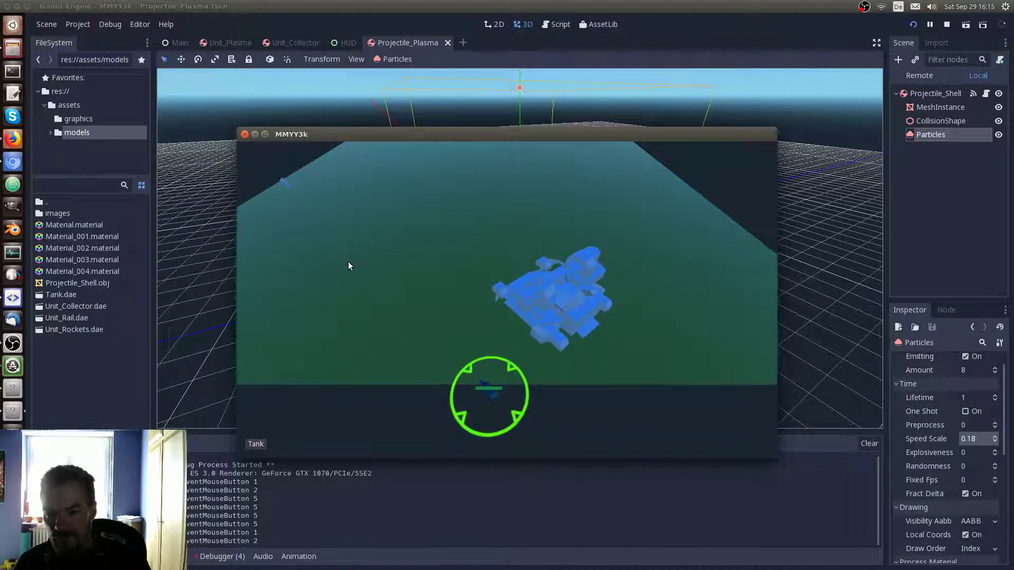
click(244, 134)
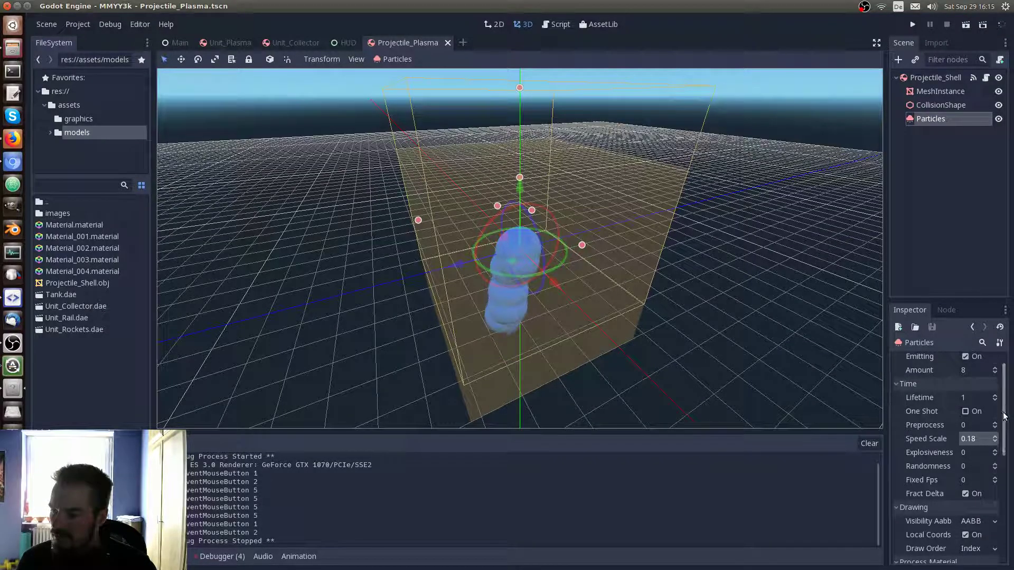
Uncheck Drawing > Local Coords on the Particles node
scroll(1005, 396, up, 2)
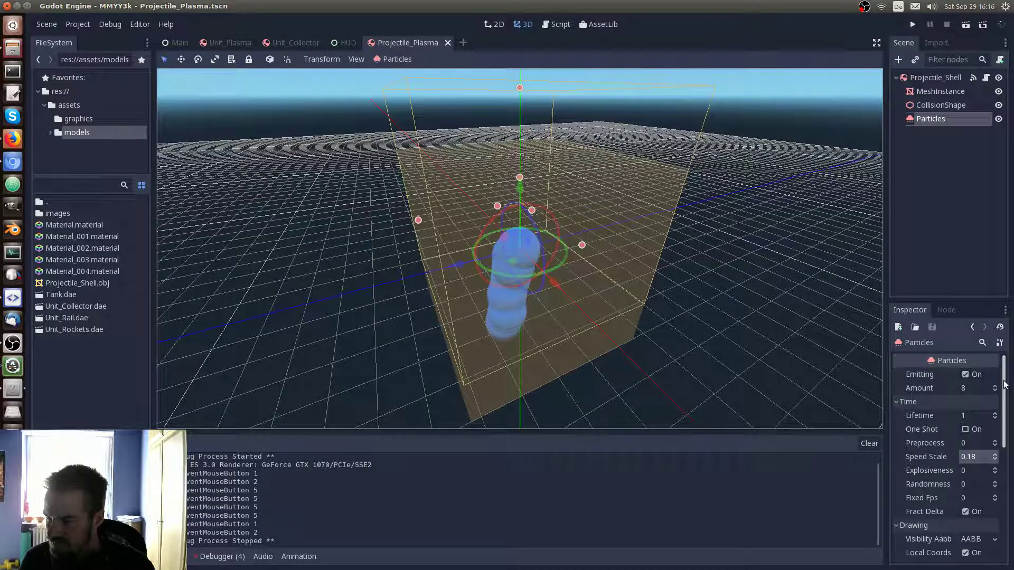
drag(1005, 384, 1007, 392)
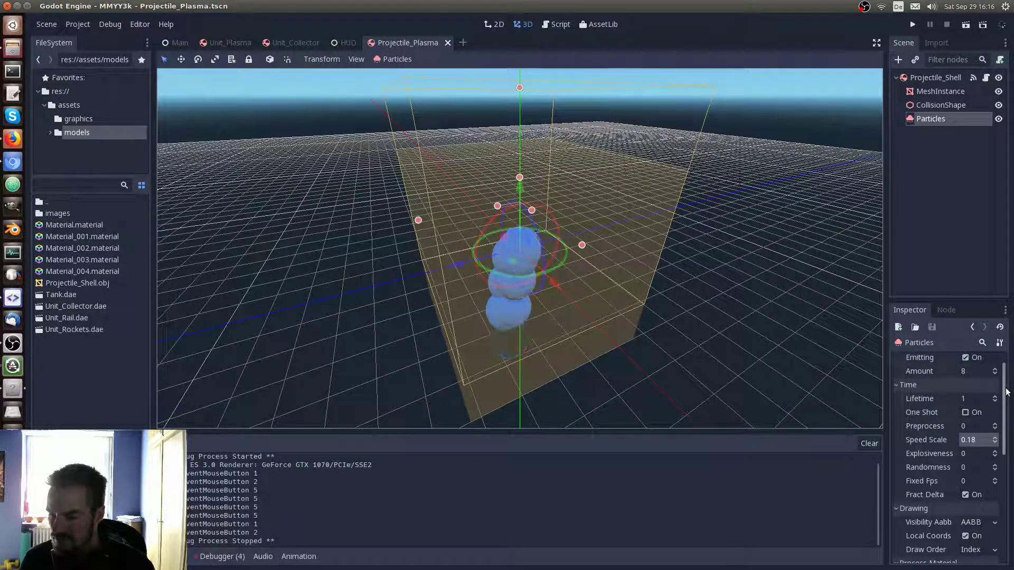
drag(1007, 392, 1004, 426)
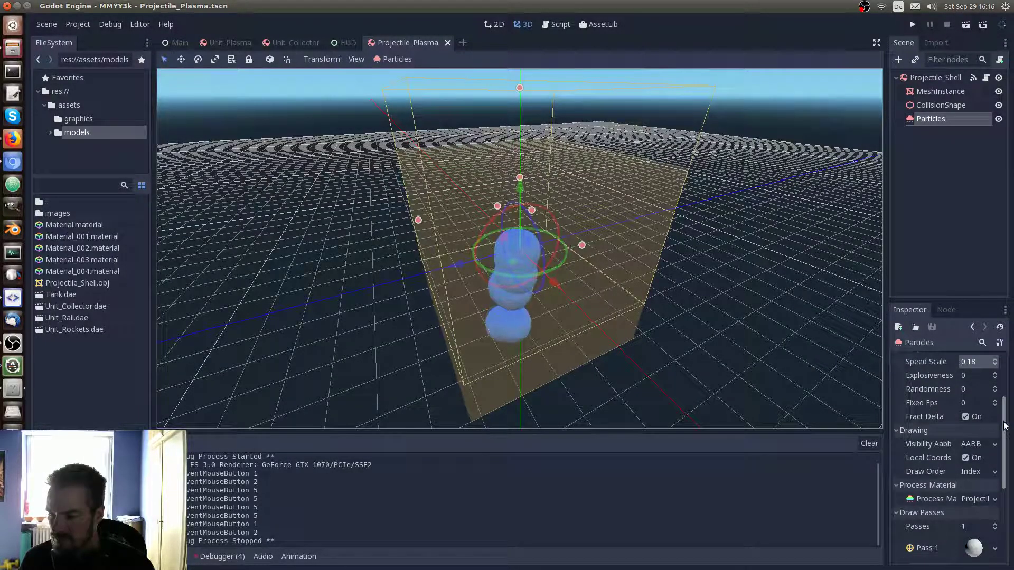
click(966, 457)
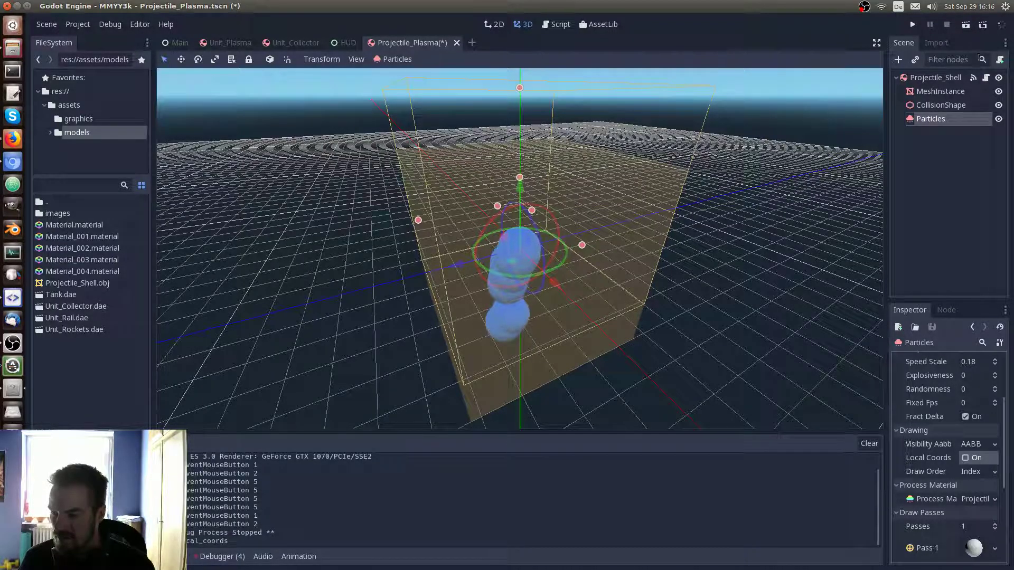
Save and run the game, host a match, and fire the tank's plasma shot before closing the game
click(912, 25)
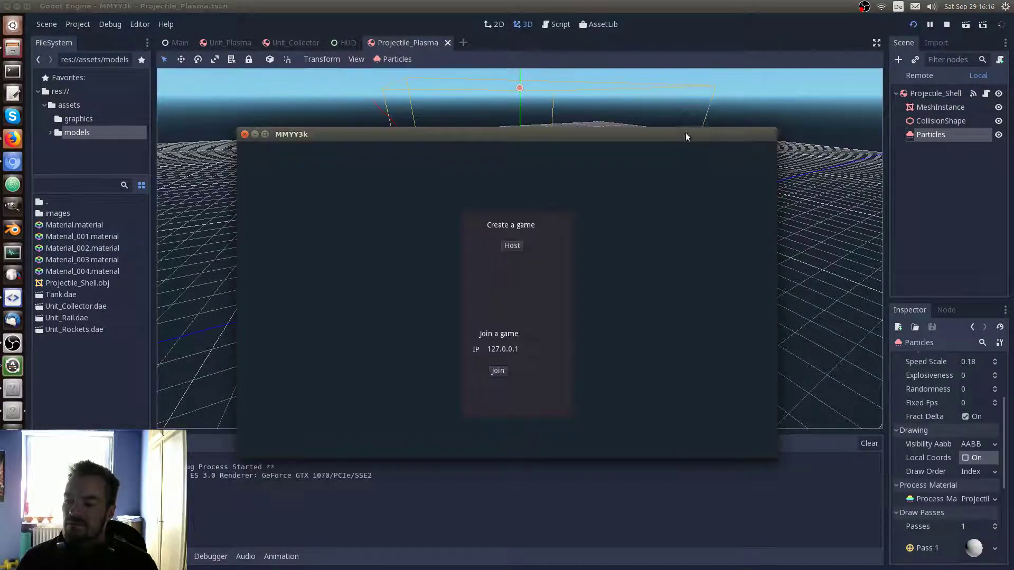
click(515, 203)
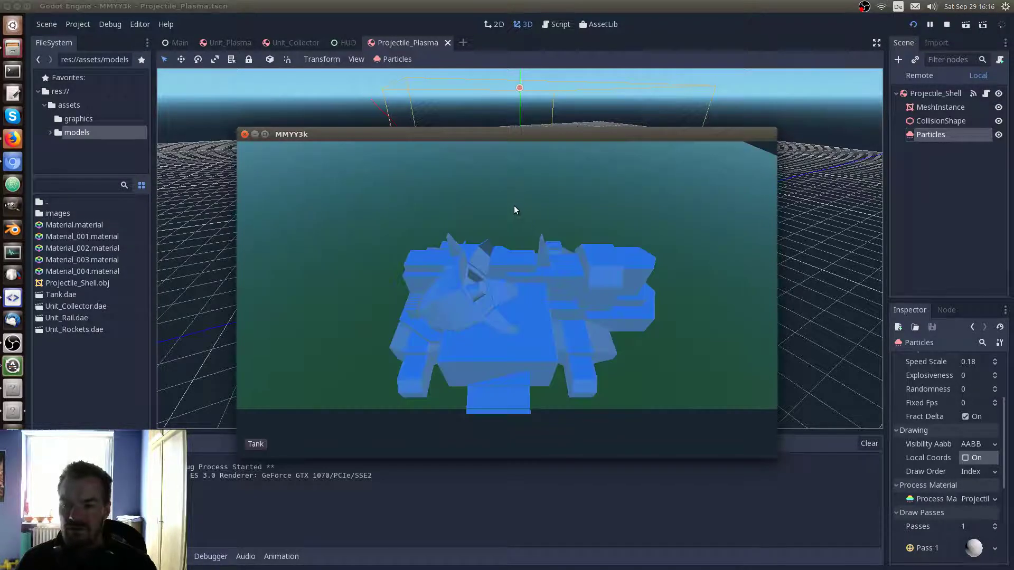
click(506, 300)
right_click(242, 455)
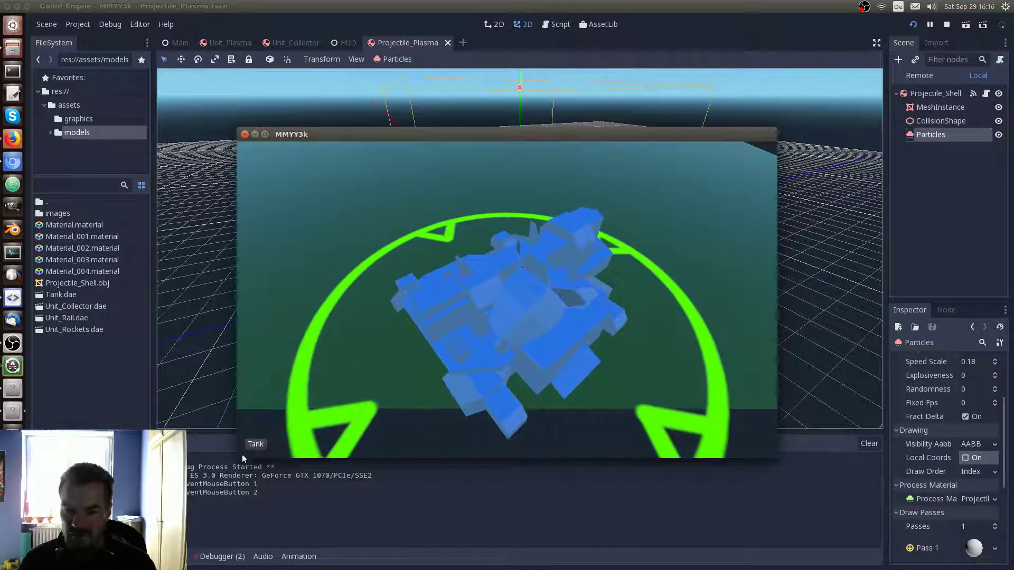
scroll(486, 250, down, 4)
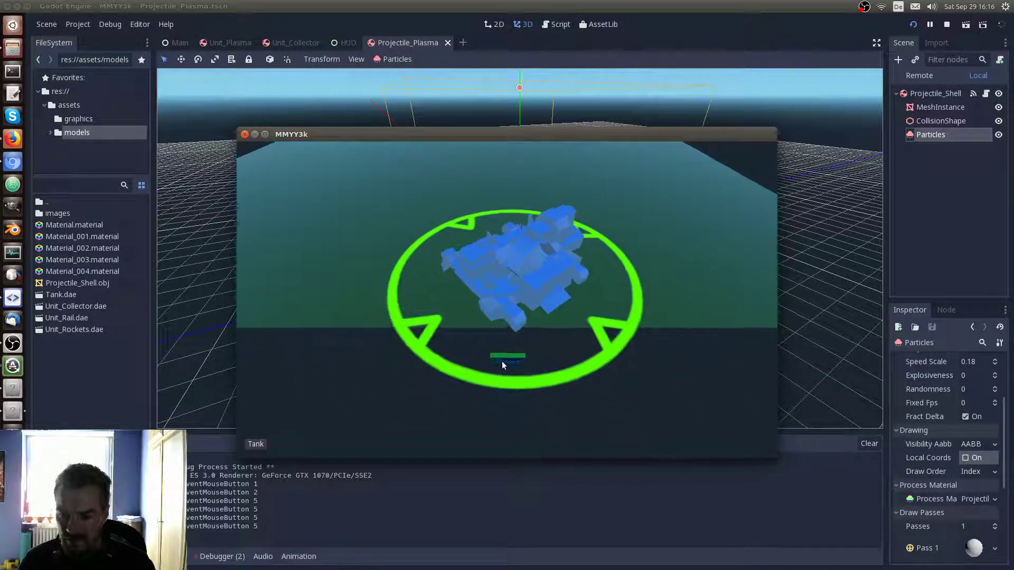
click(502, 362)
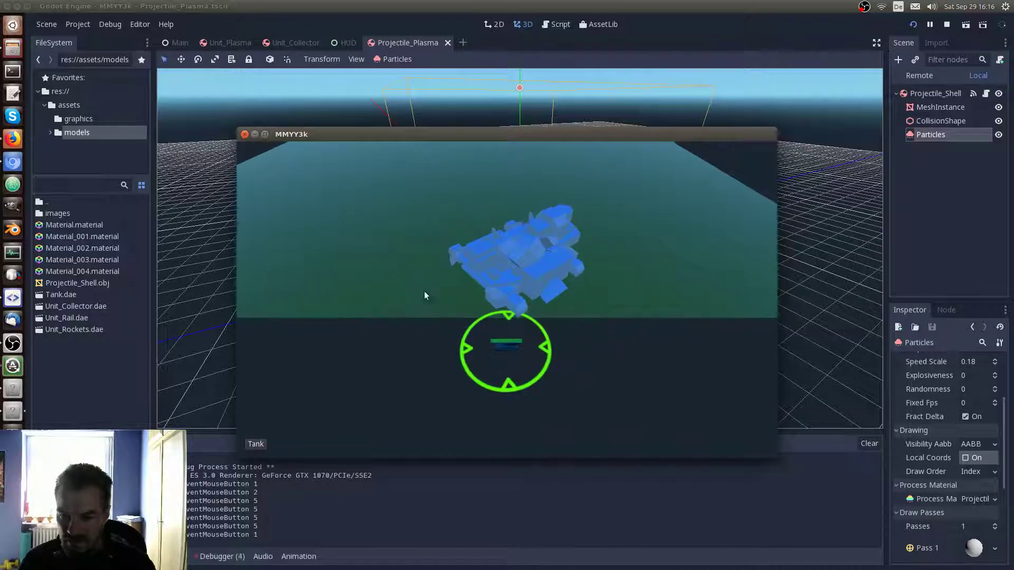
right_click(388, 234)
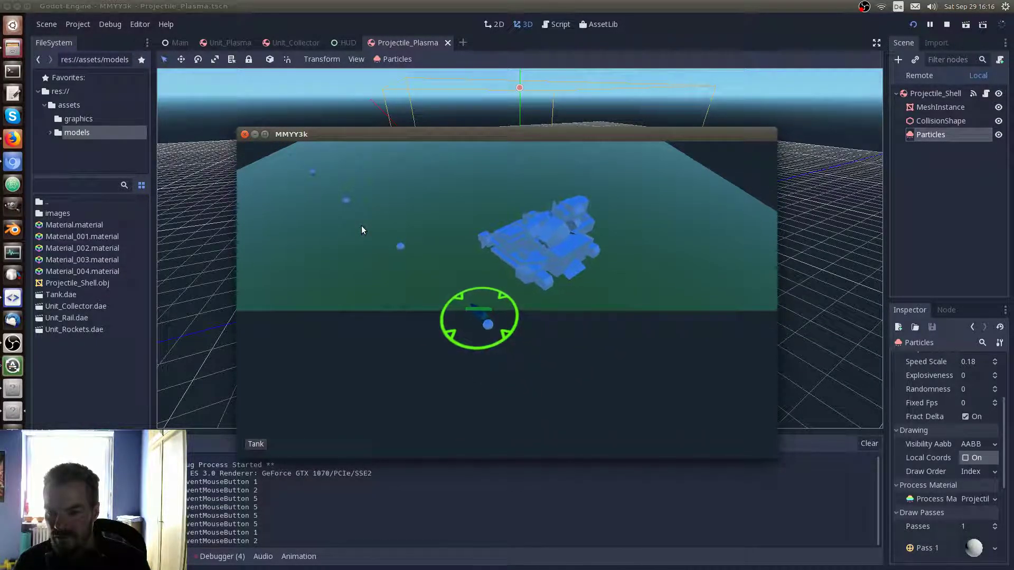
click(244, 133)
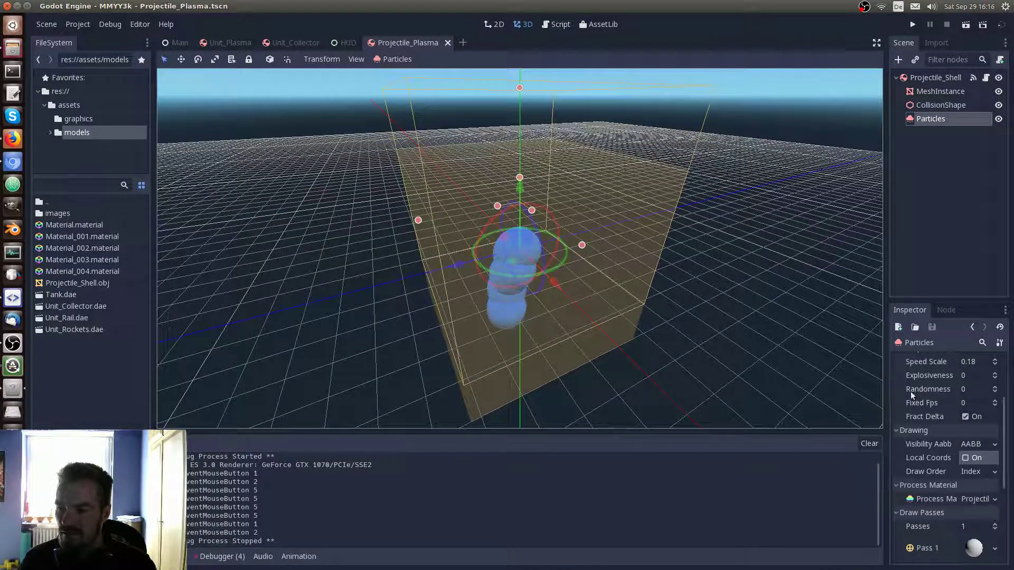
Reset the particles' Time Speed Scale to 1, then save and run the game with F5
drag(1005, 414, 1006, 385)
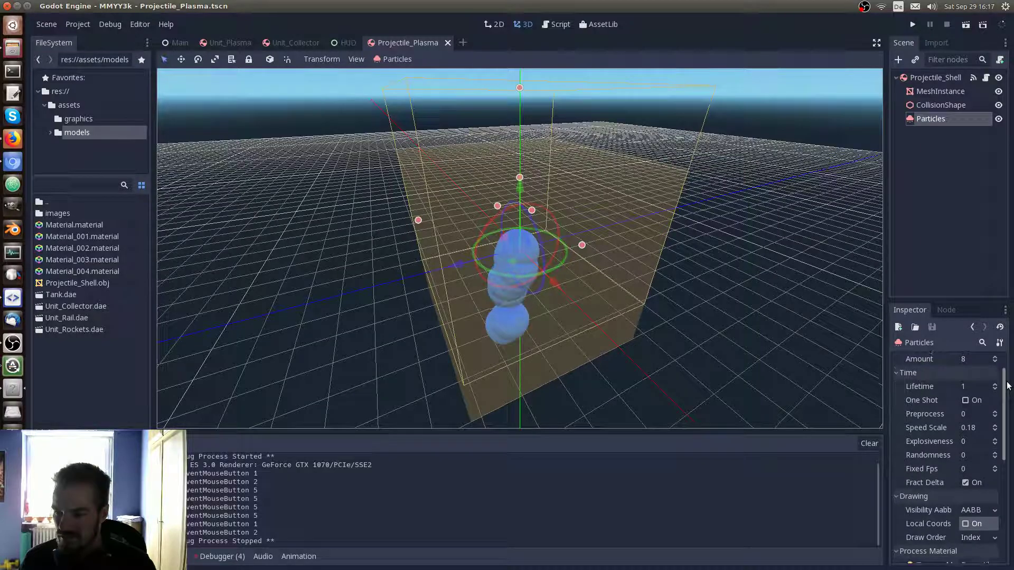
click(976, 422)
text(1)
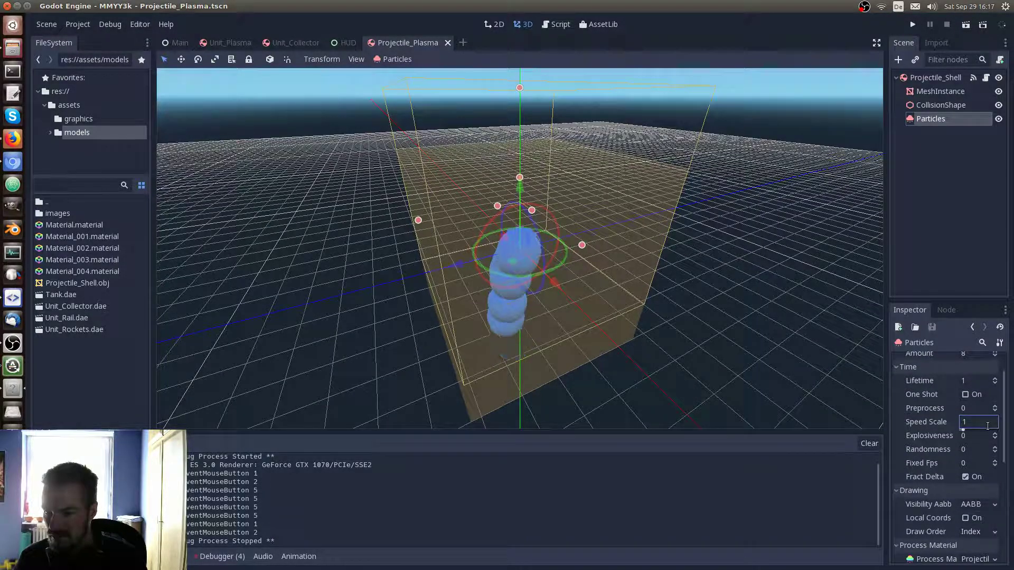
key(Return)
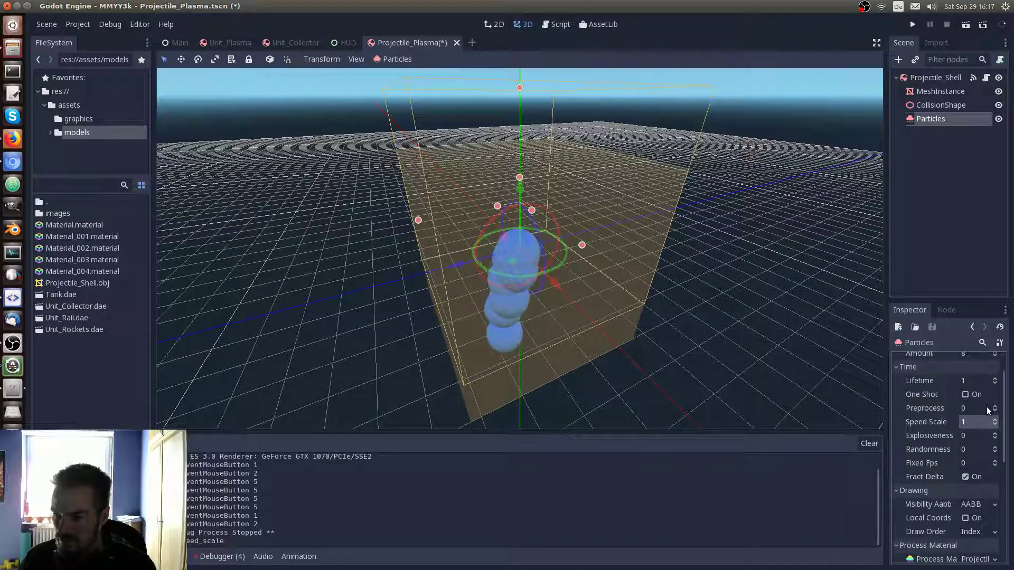
drag(1006, 426, 1009, 453)
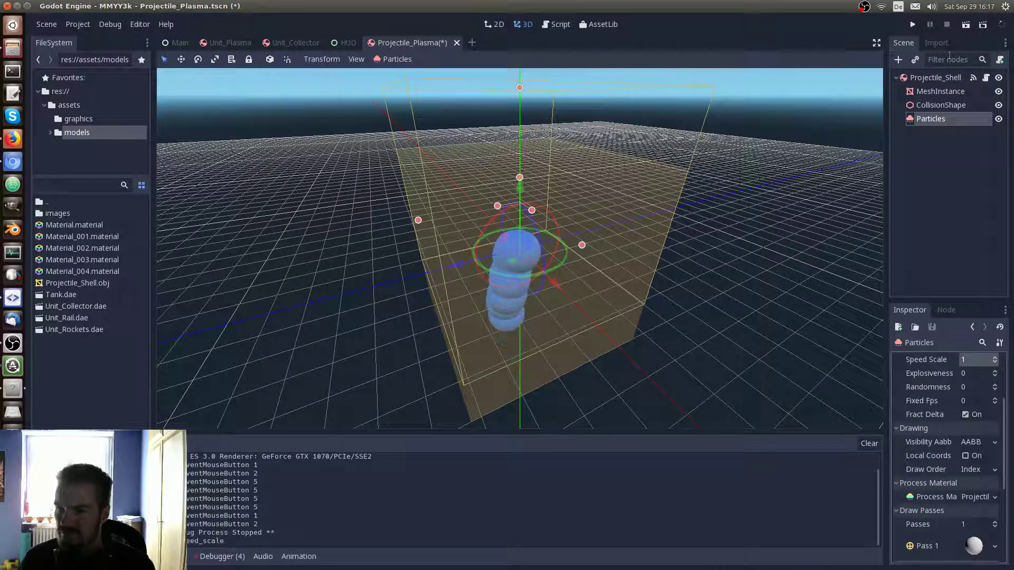
key(F5)
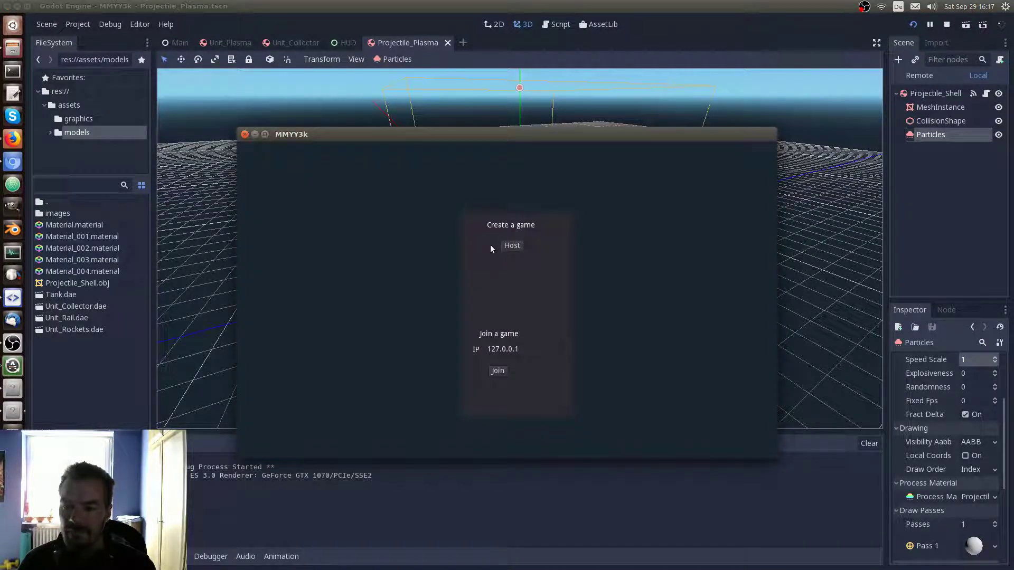
Host a match, zoom out, and fire the tank to watch the plasma shot's blue trail, then quit
click(516, 201)
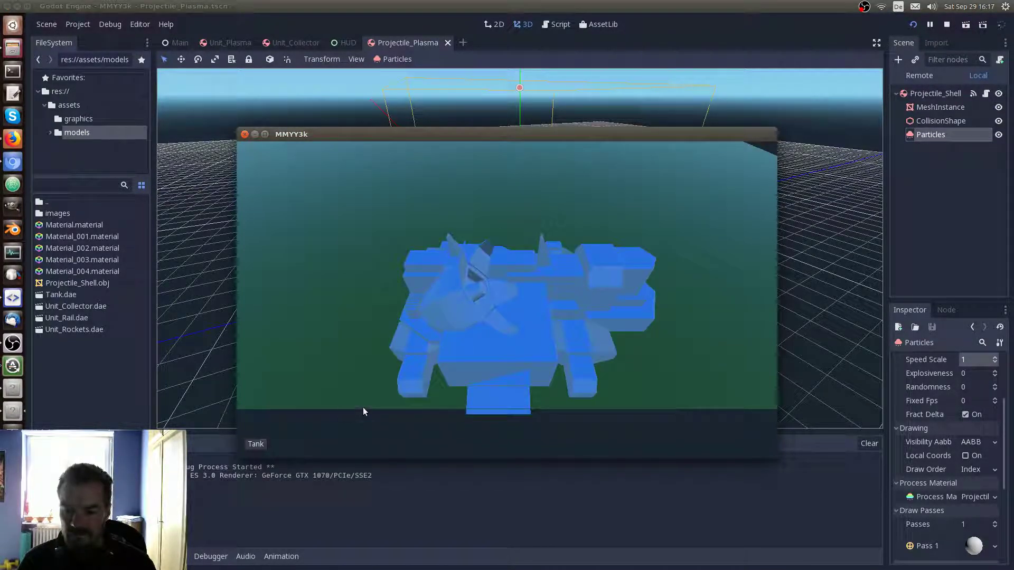
scroll(538, 372, down, 7)
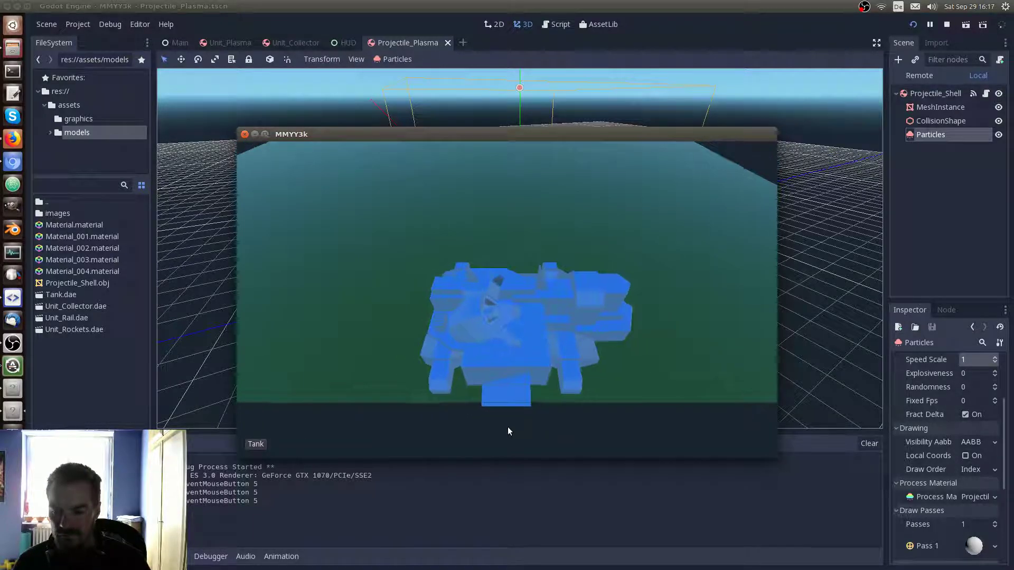
click(522, 451)
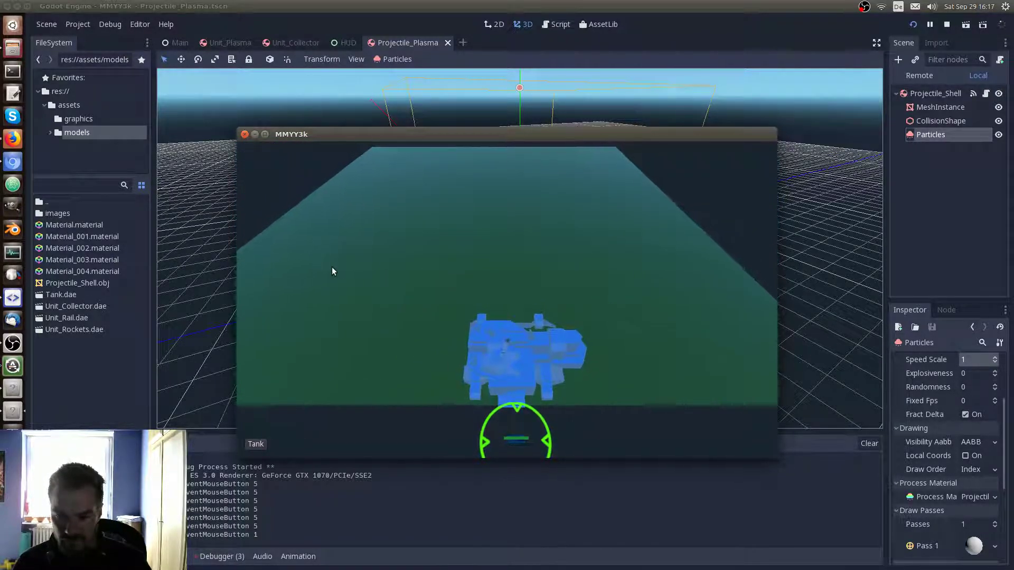
right_click(331, 267)
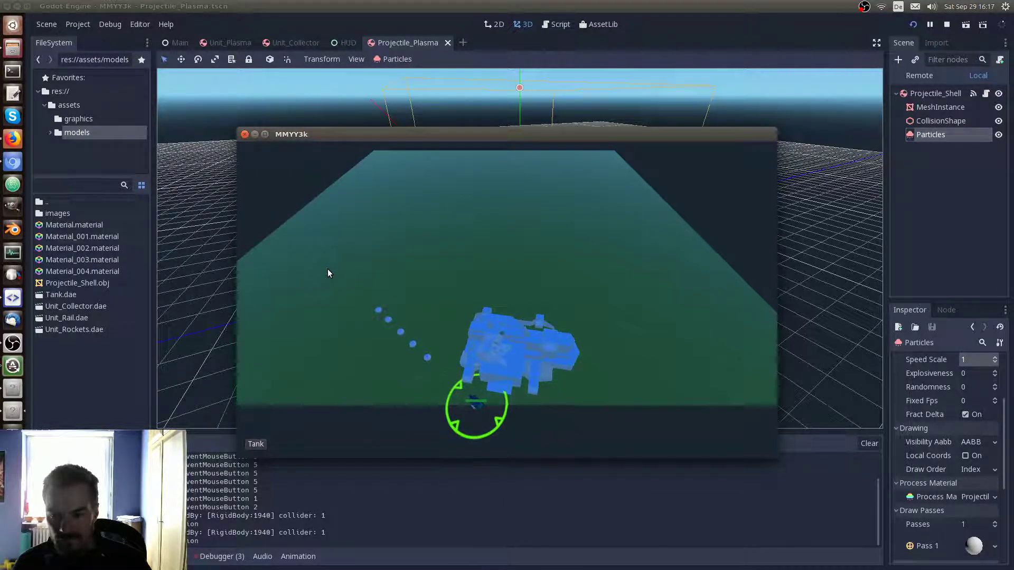
click(244, 135)
Raise the particle Amount to 16 and save the scene
scroll(959, 366, up, 3)
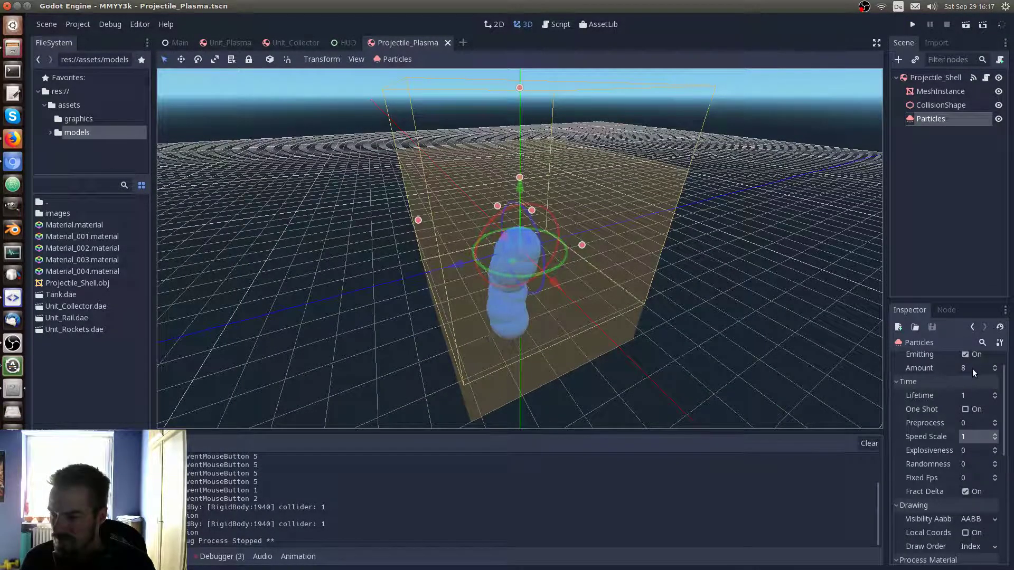
scroll(974, 371, up, 1)
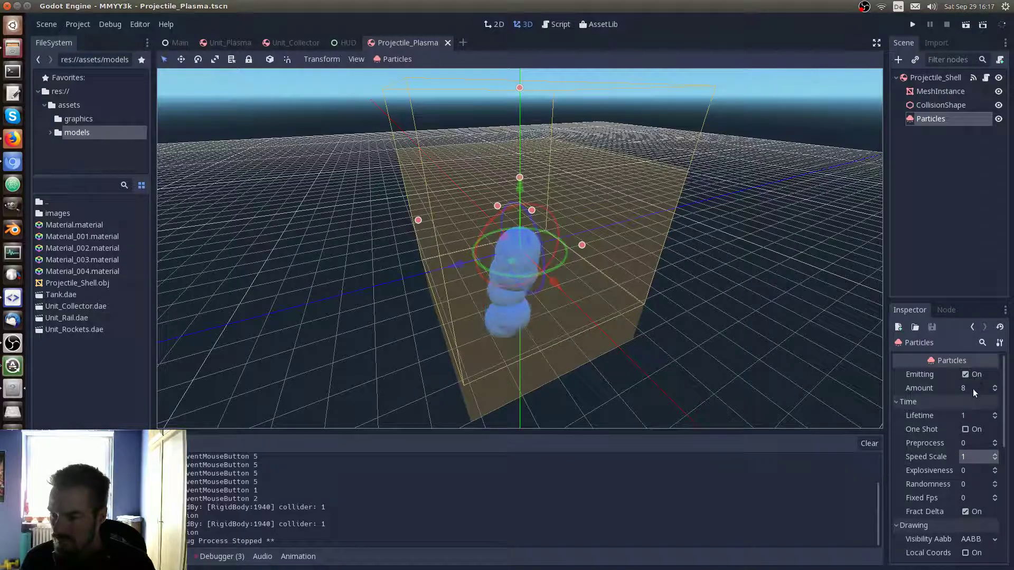
click(970, 456)
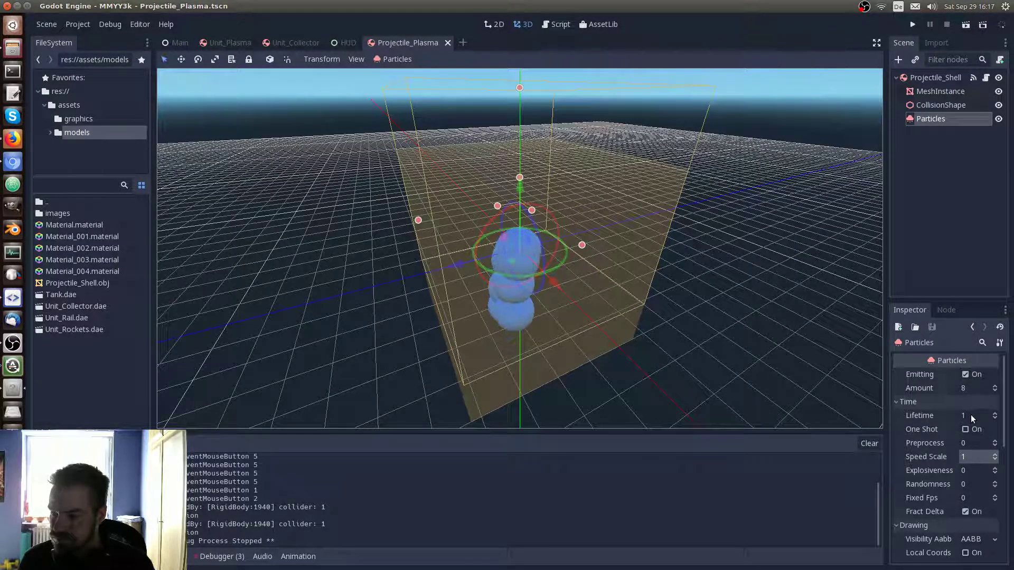
click(979, 388)
text(16)
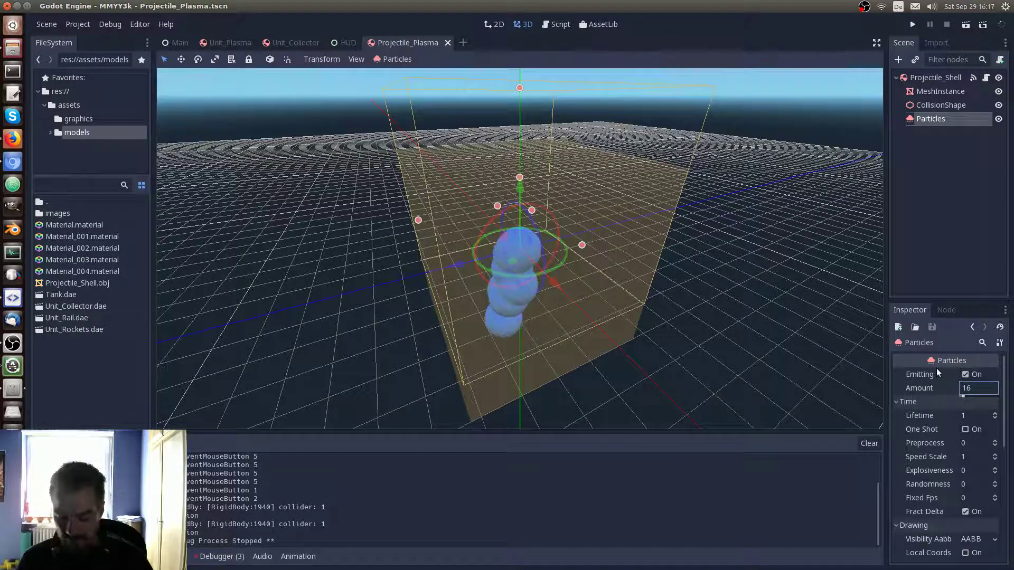
key(Return)
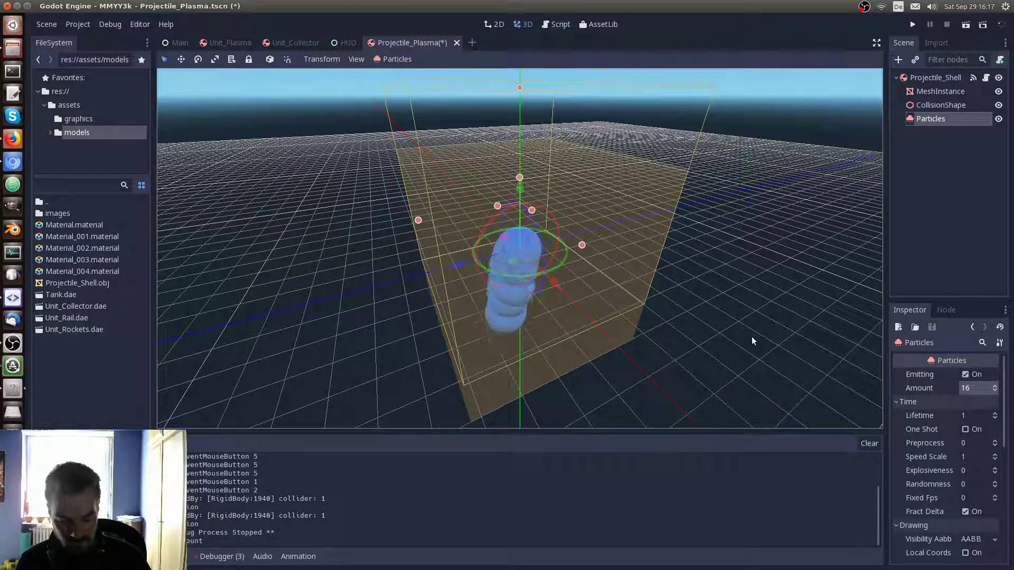
key(ctrl+s)
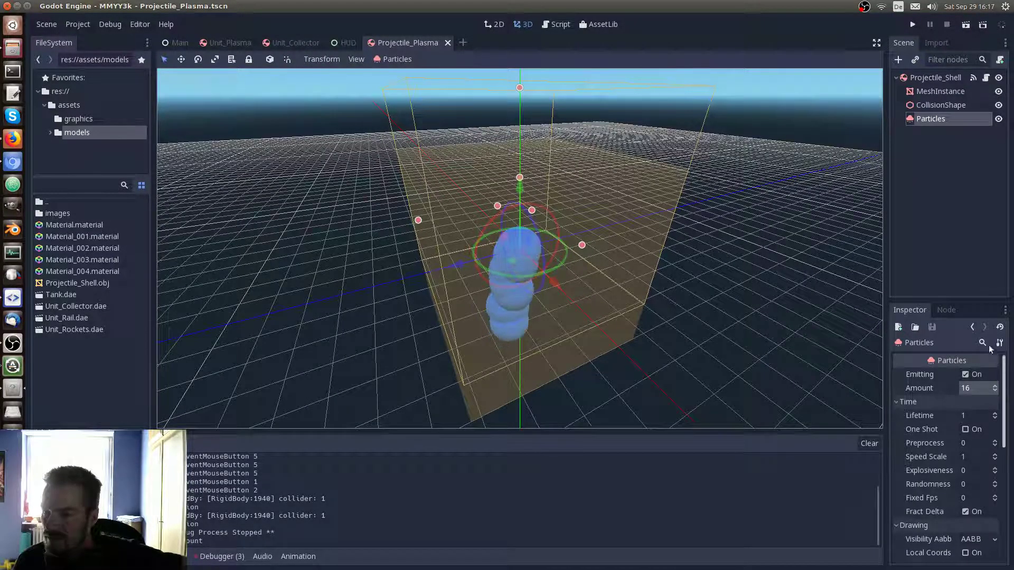
Lower the top of the Particles visibility box to height 5.70 and save
click(936, 105)
click(931, 117)
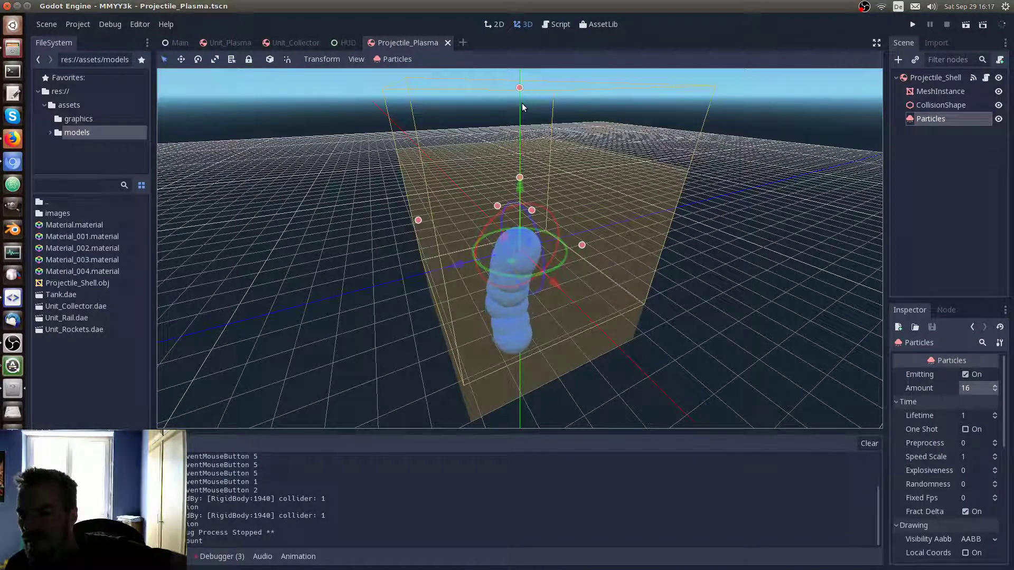
mouse_move(520, 88)
mouse_down()
mouse_move(512, 193)
mouse_move(508, 143)
mouse_up()
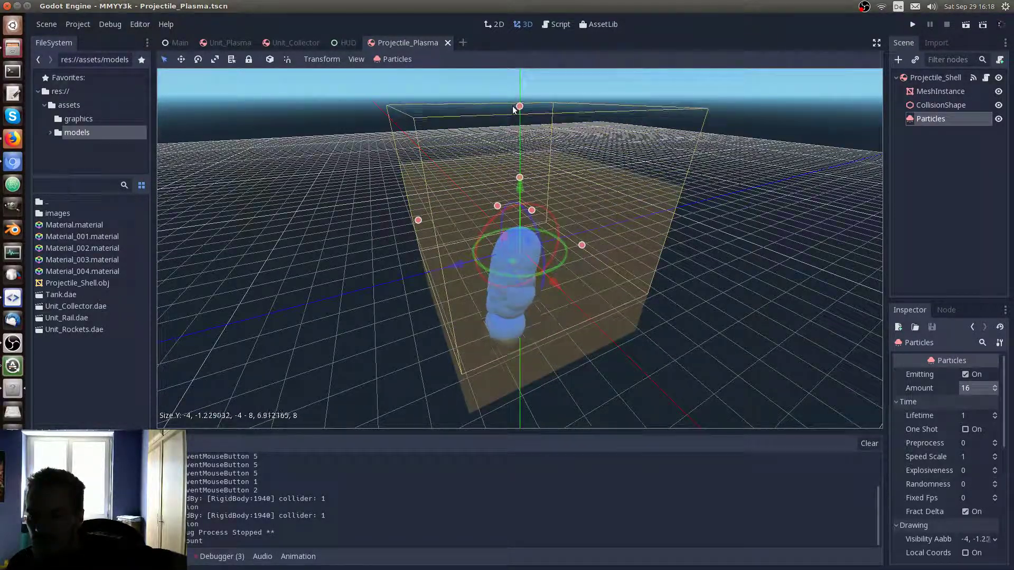
mouse_move(509, 143)
mouse_down()
mouse_move(510, 170)
mouse_move(511, 135)
mouse_up()
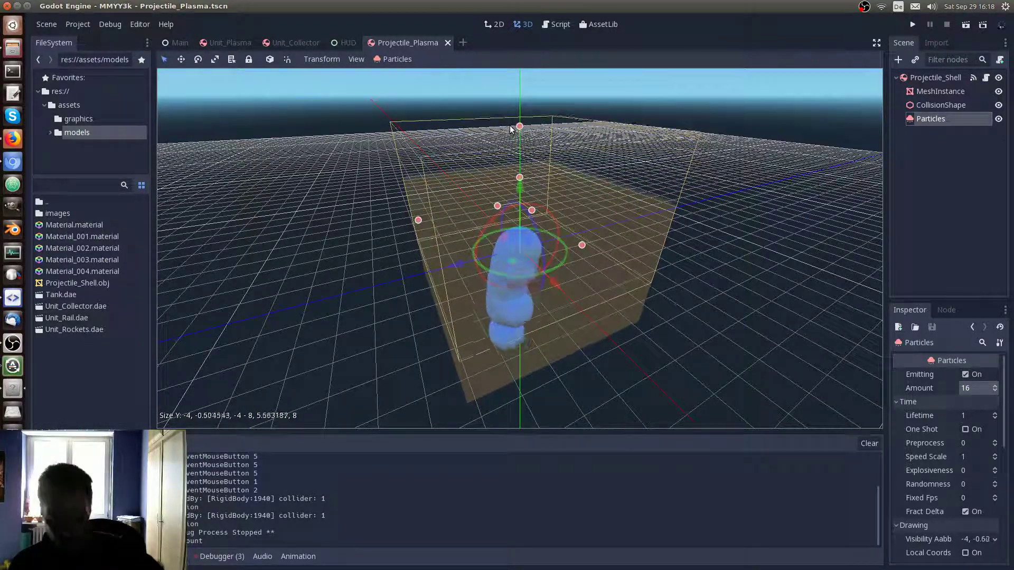
key(ctrl+s)
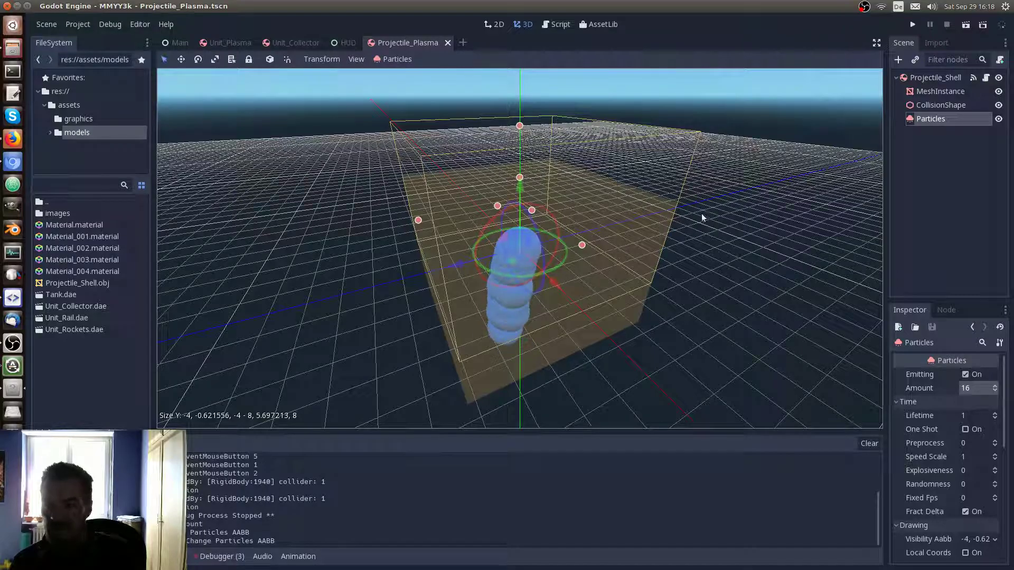
Undo the Amount back to 8, then set the particle Amount to 16 again
click(703, 218)
key(ctrl+z)
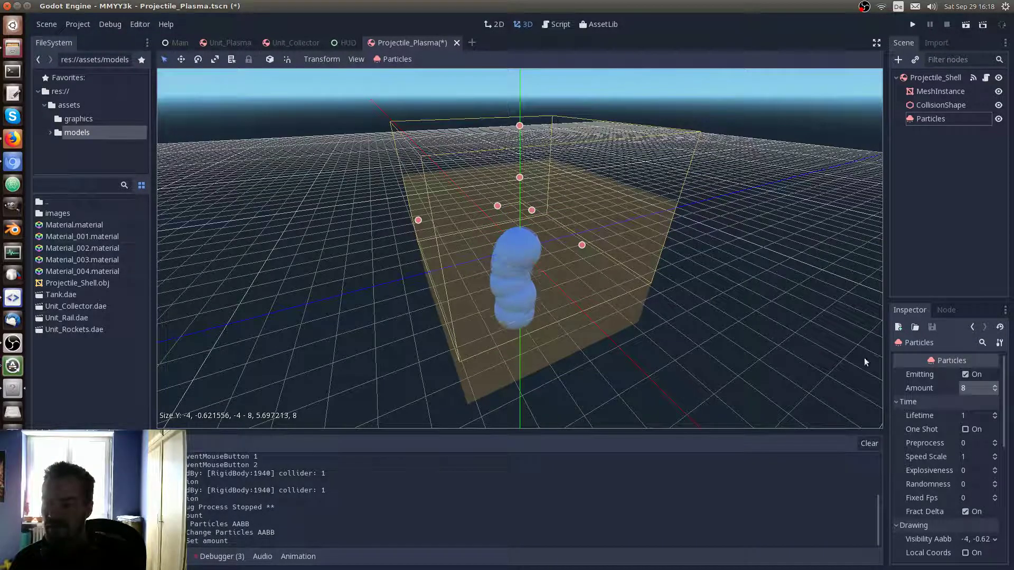
click(975, 389)
text(1)
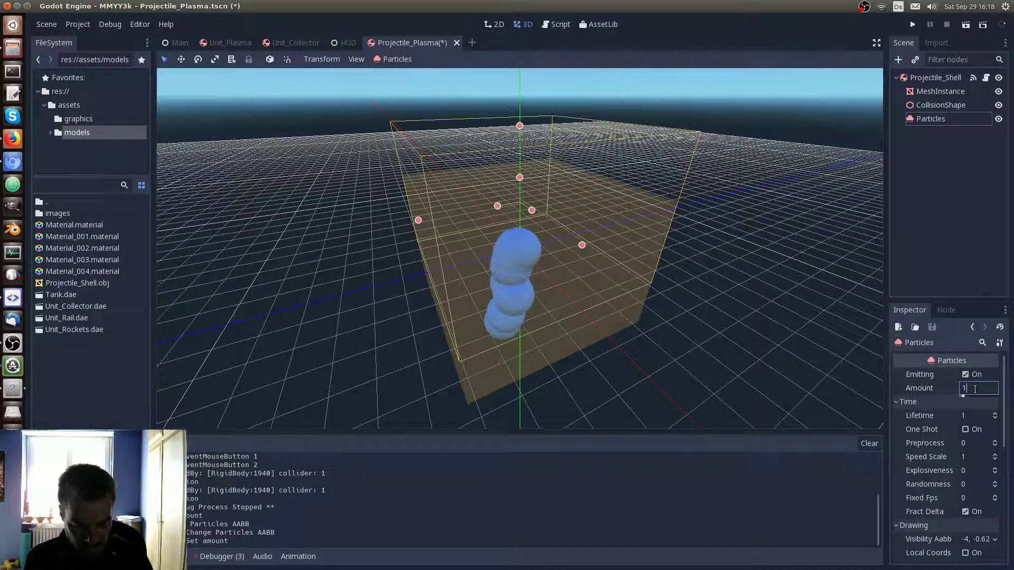
text(6)
key(Return)
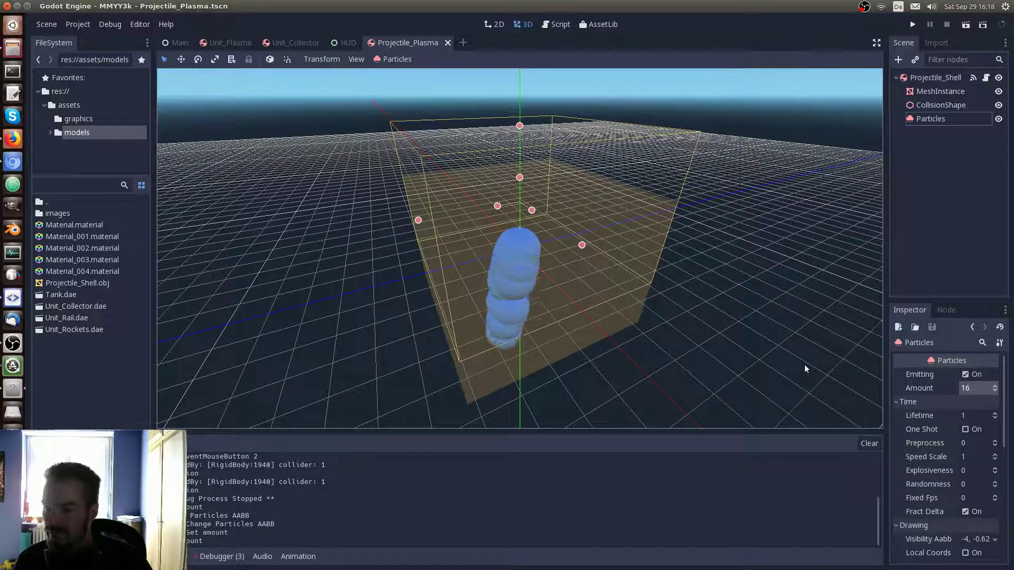
drag(1004, 407, 995, 483)
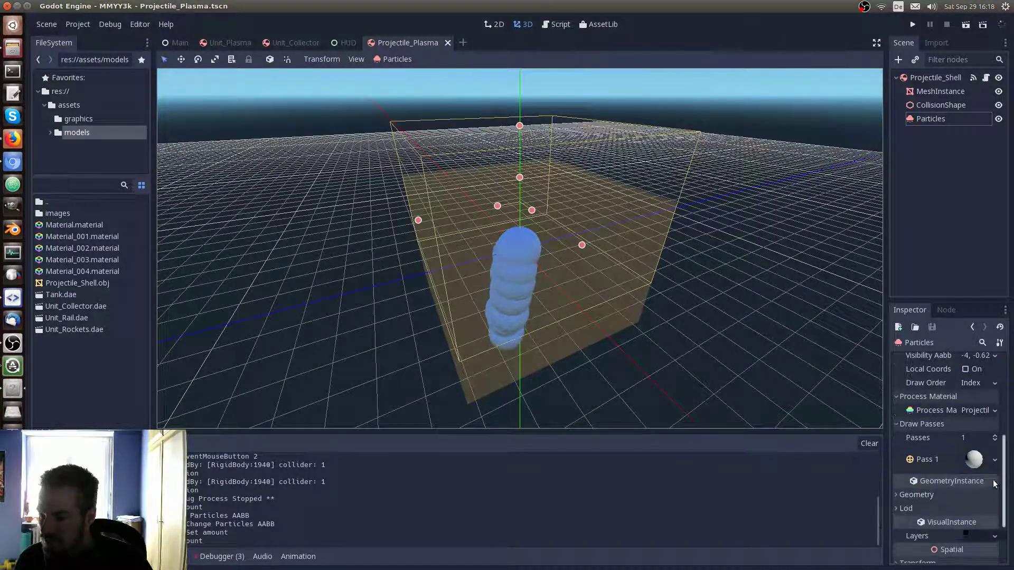
Open the particles' draw-pass SphereMesh and try radius 0.2, then revert the radius to 1
click(972, 460)
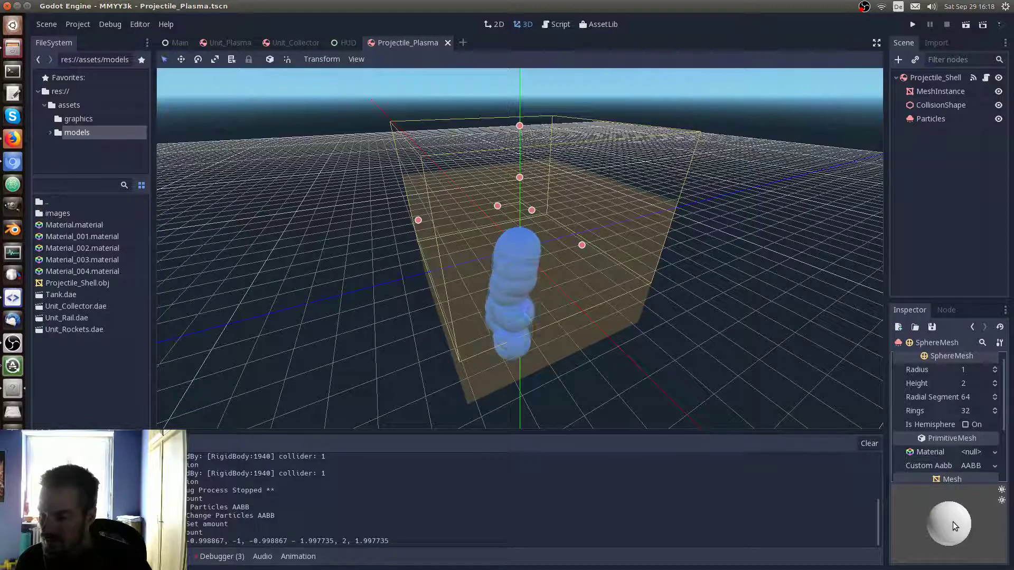
scroll(984, 469, down, 1)
scroll(981, 460, up, 2)
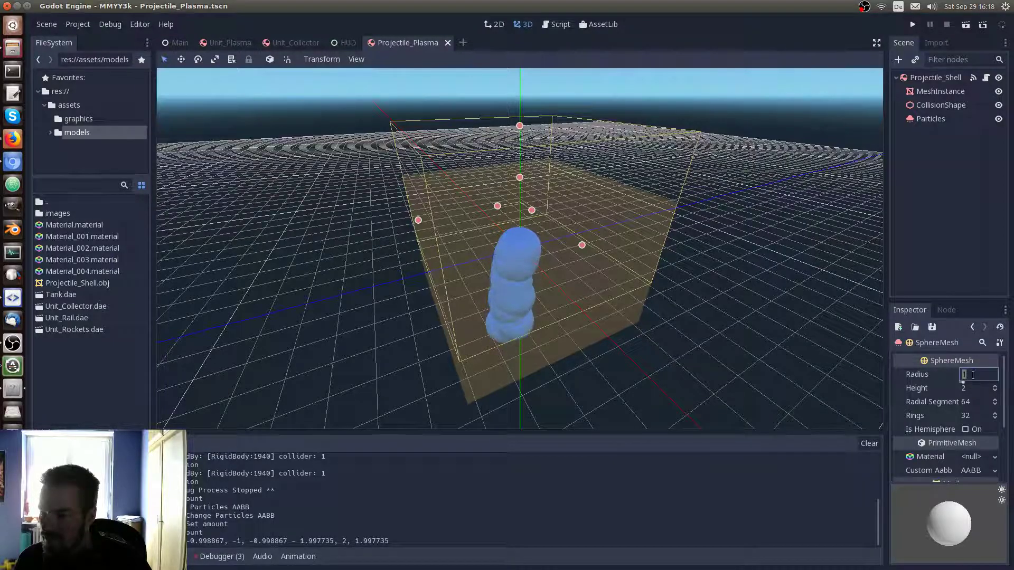
drag(973, 373, 964, 384)
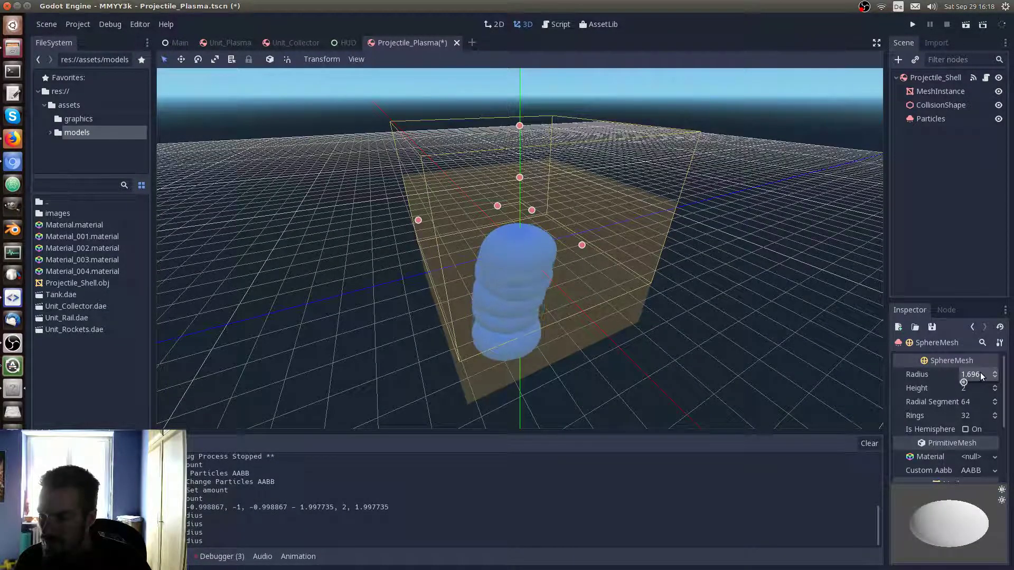
click(983, 375)
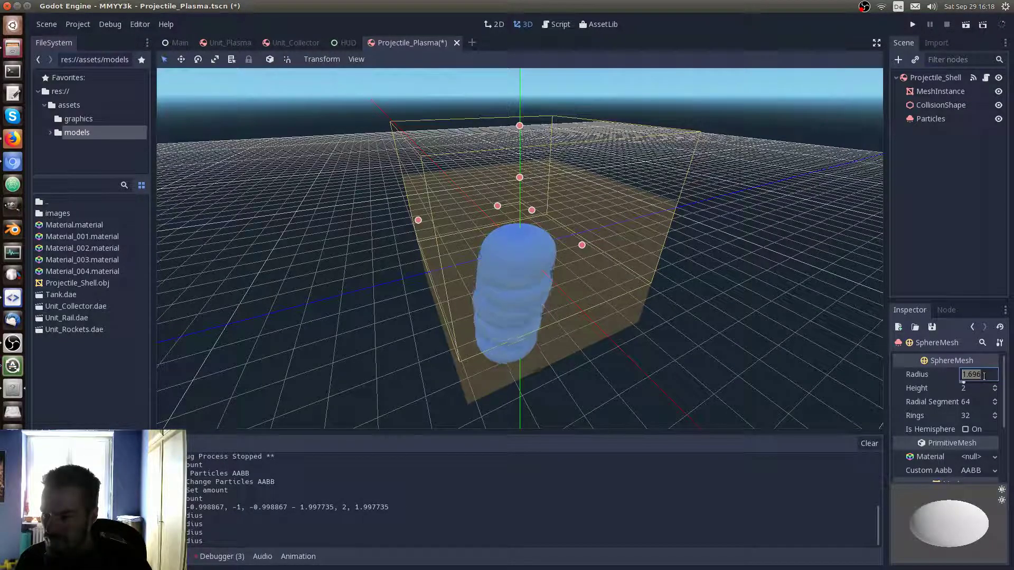
text(.2)
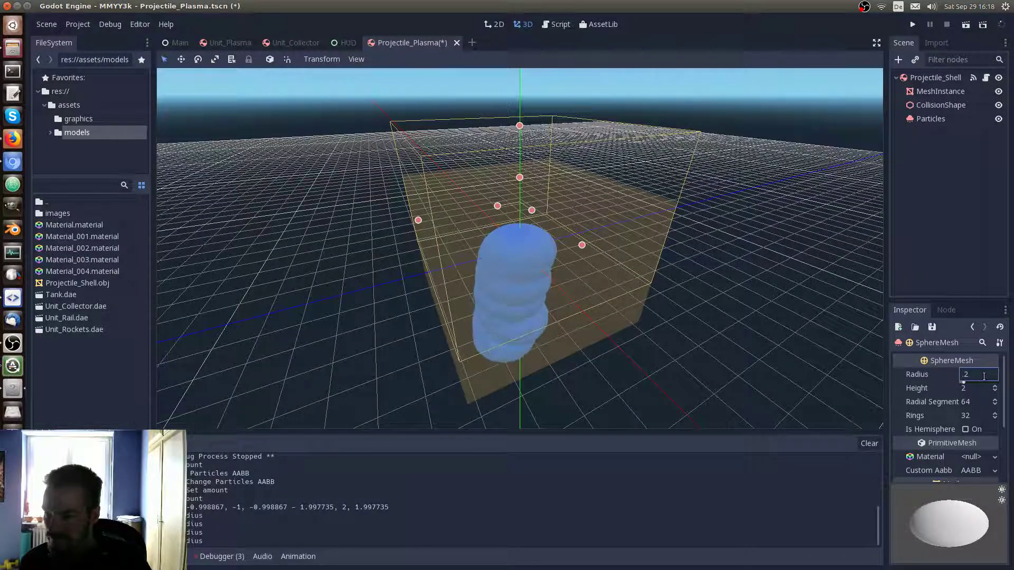
key(Return)
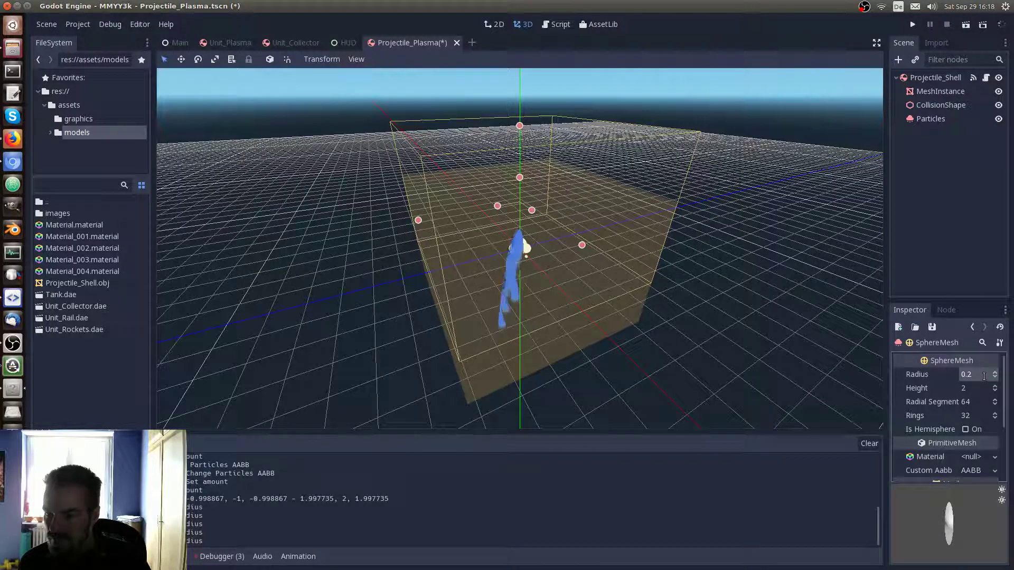
click(974, 386)
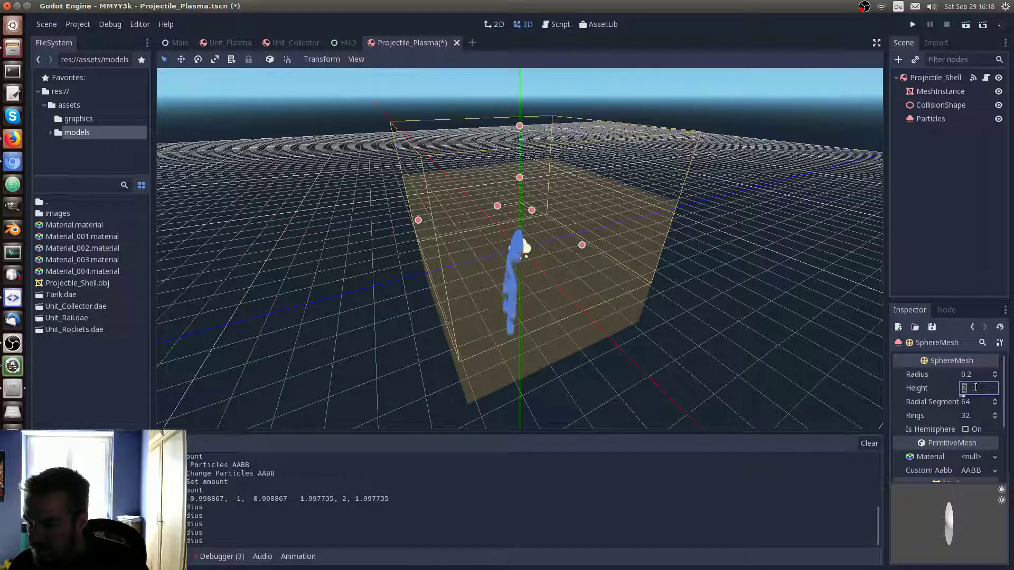
click(976, 375)
text(1)
key(Return)
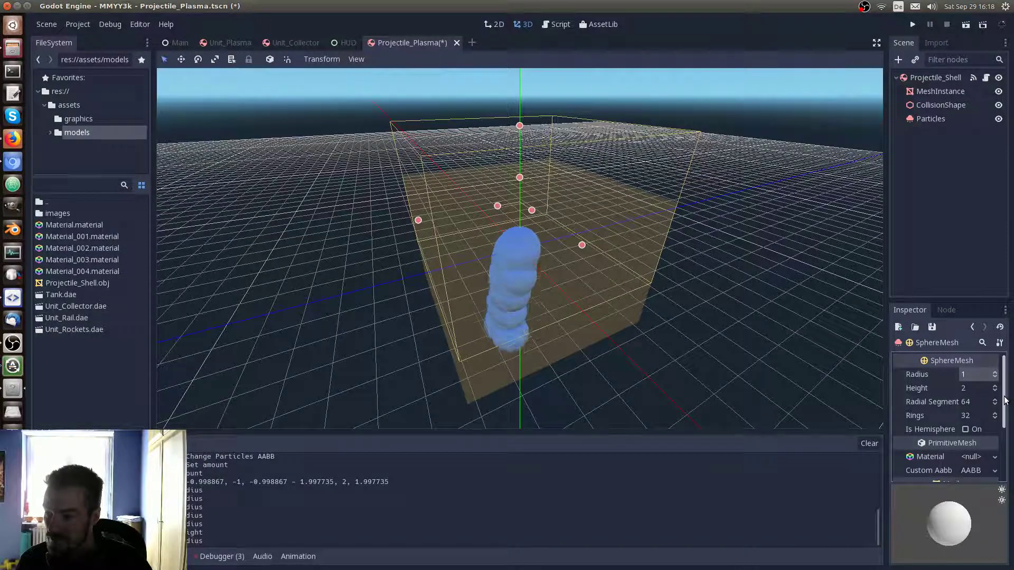
Set the SphereMesh radius to 0.2 and height to 1, then save and run the game
drag(1006, 402, 1007, 458)
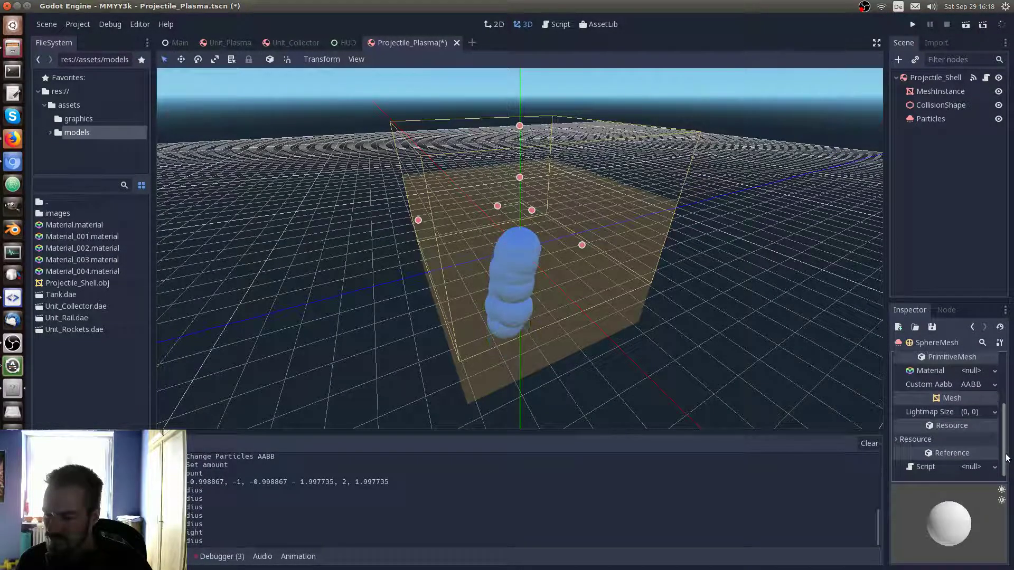
scroll(965, 390, up, 4)
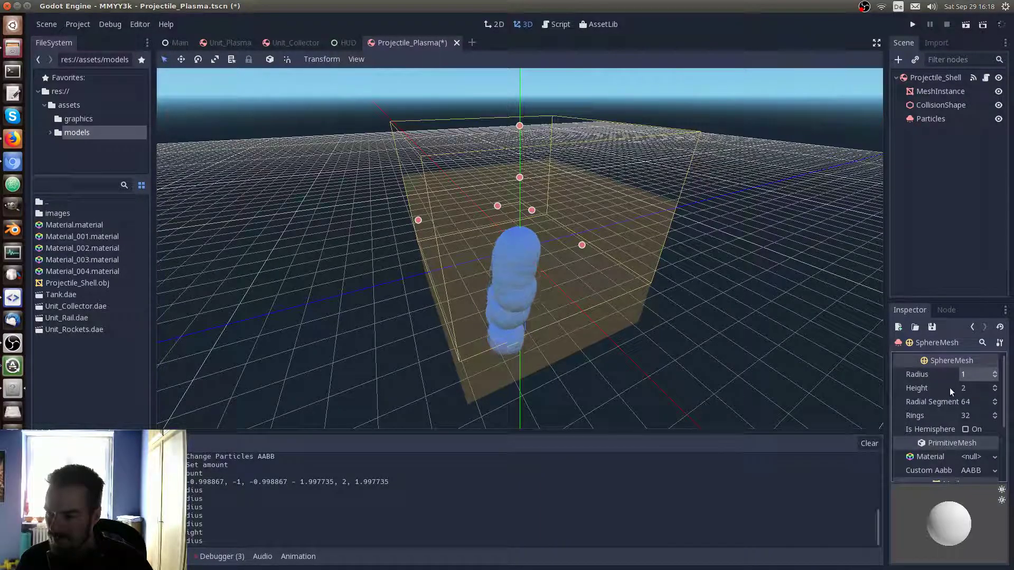
click(970, 375)
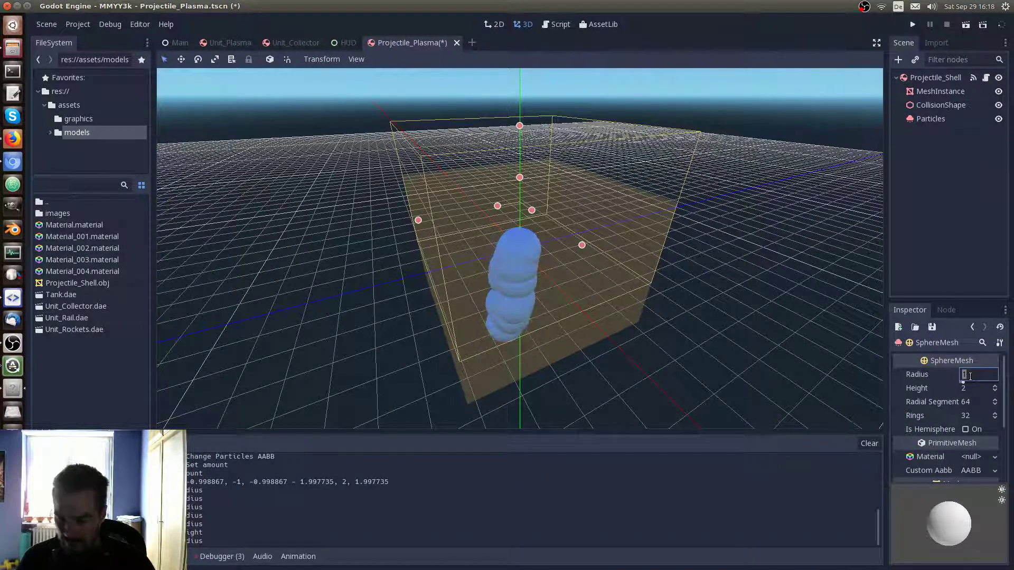
text(0.2)
key(Return)
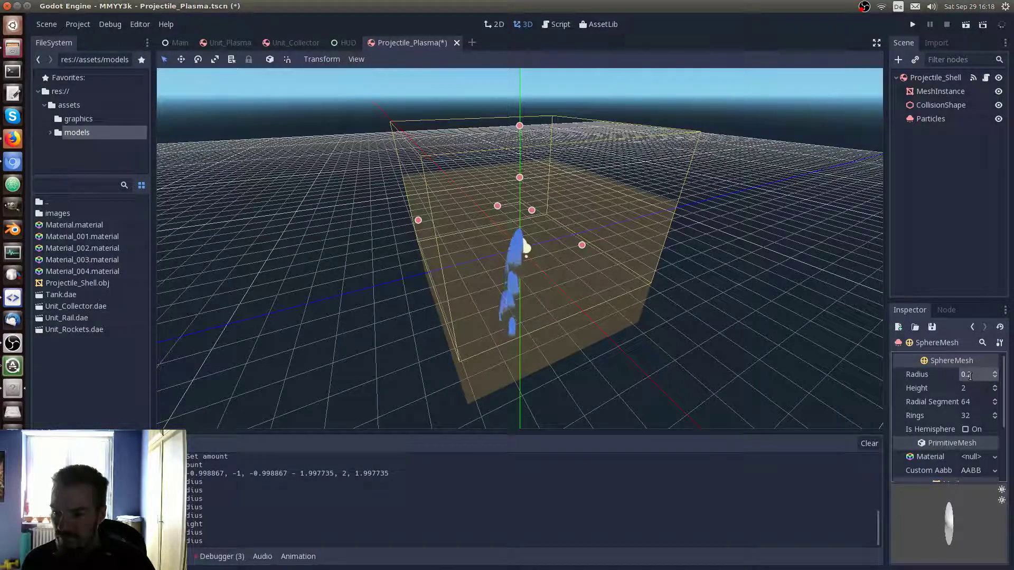
click(971, 389)
text(1)
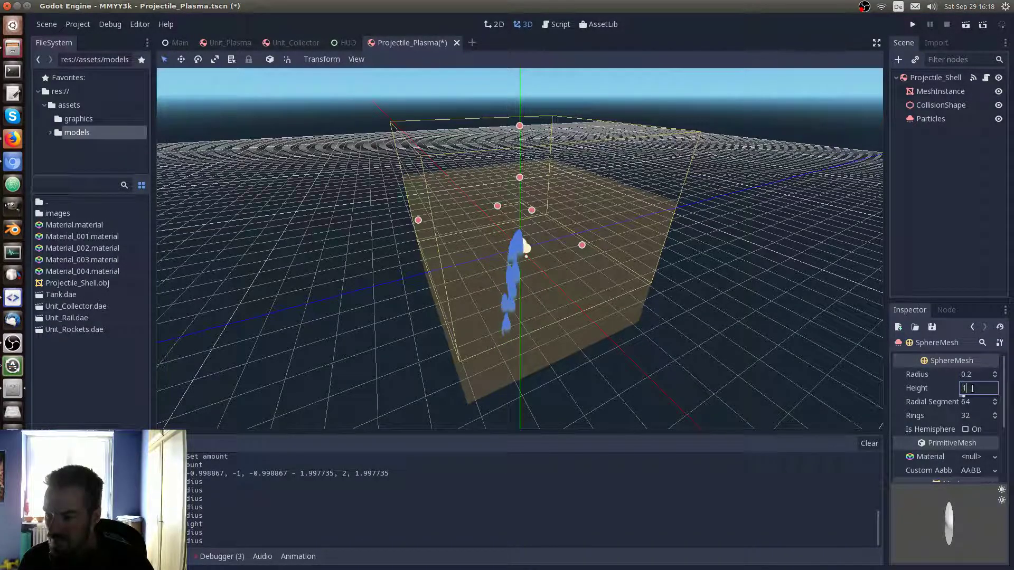
key(Return)
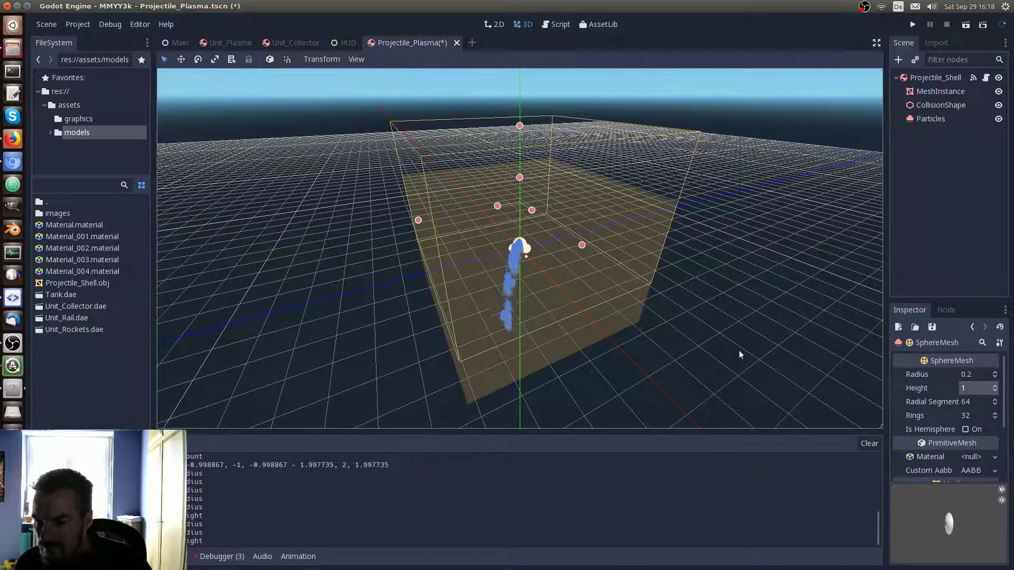
scroll(609, 326, up, 4)
scroll(609, 326, down, 3)
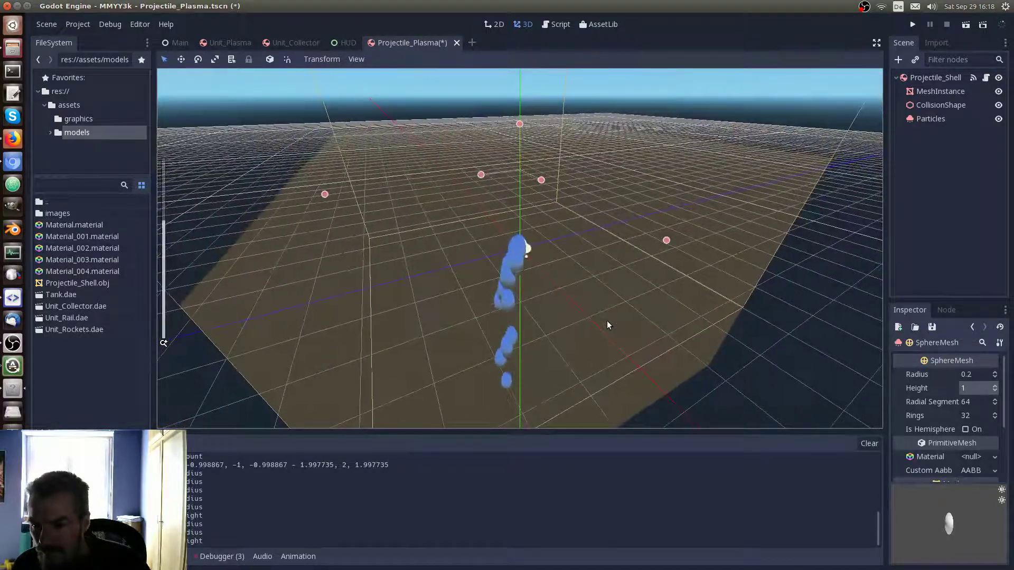
click(913, 24)
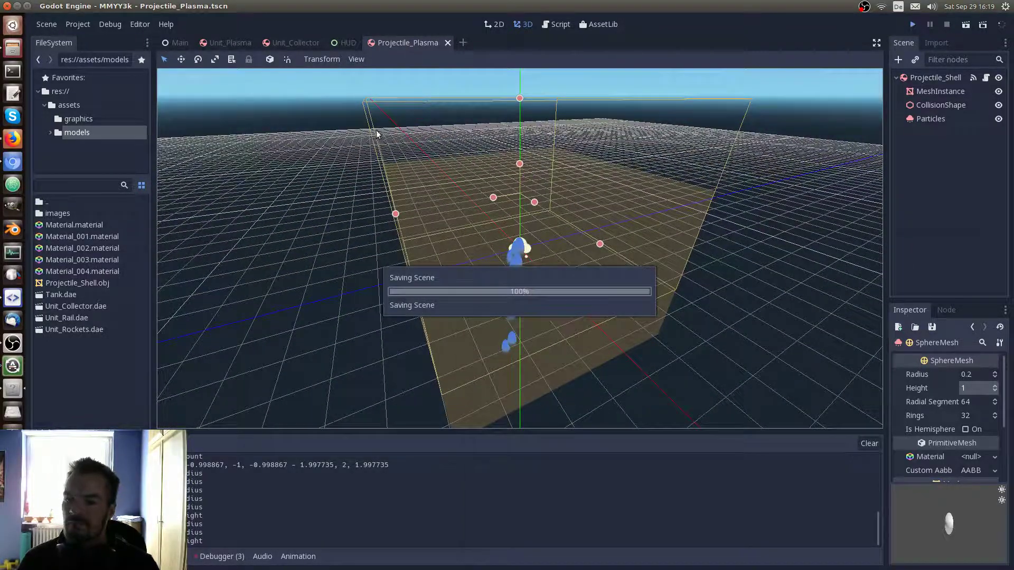
Host a match, zoom out, and move the tank to test the thinner trail, then close the game
click(506, 247)
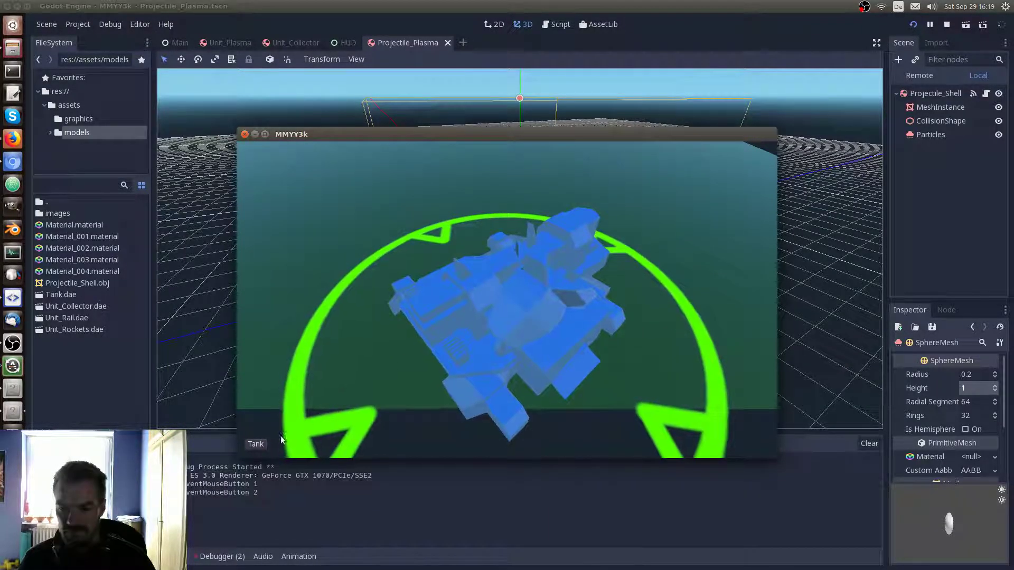
click(258, 445)
scroll(484, 433, down, 6)
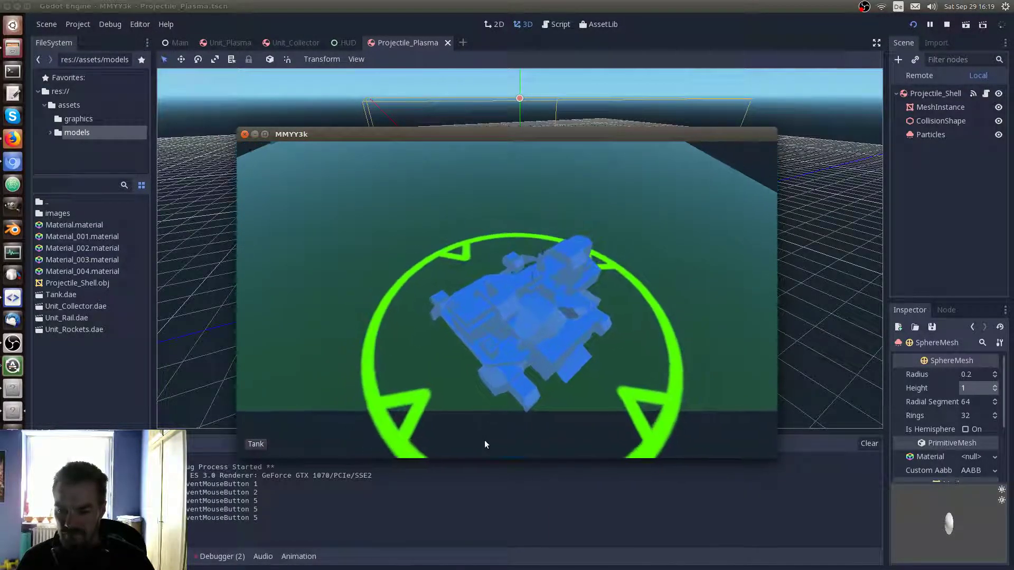
click(382, 267)
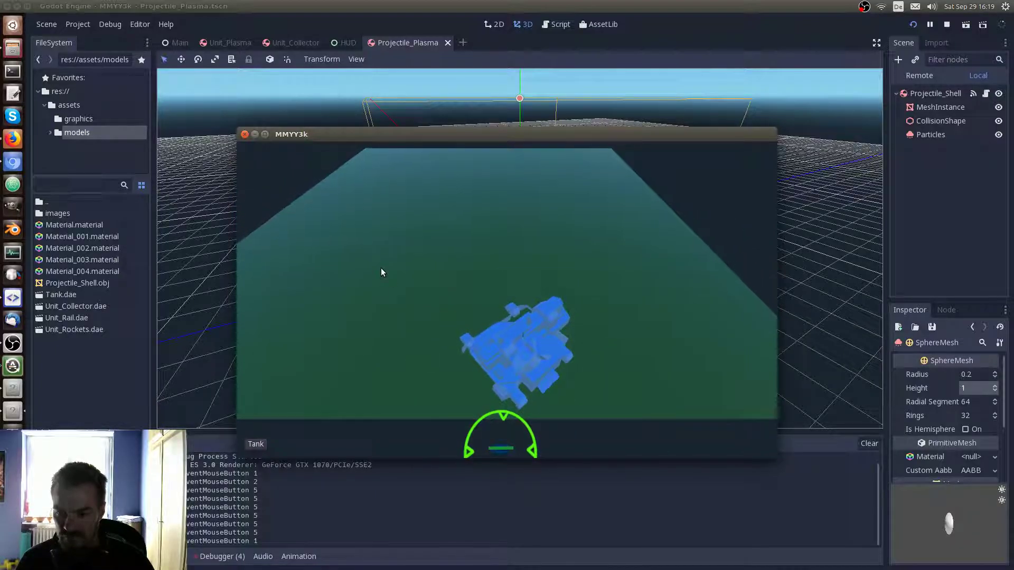
right_click(382, 269)
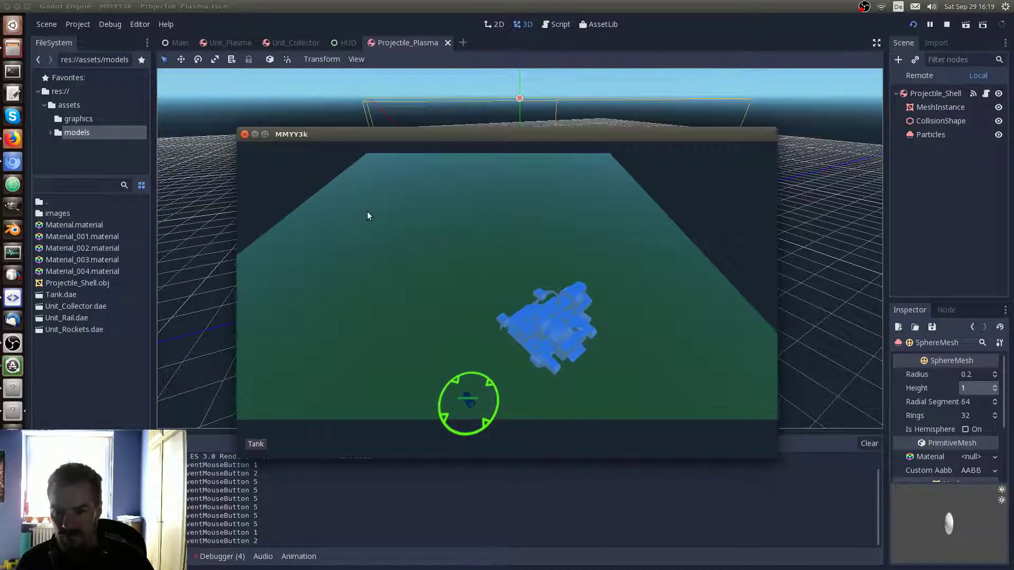
click(244, 134)
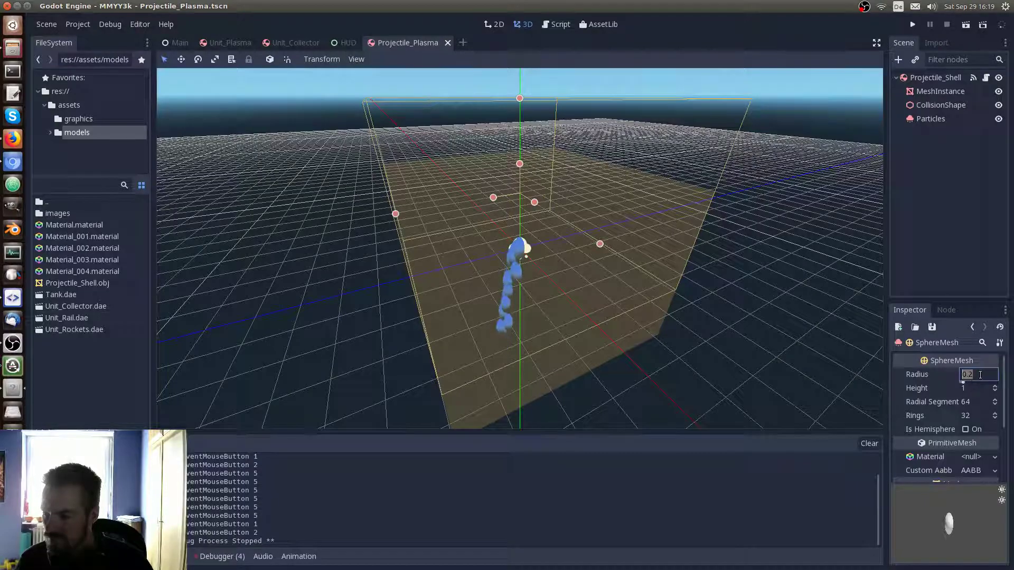
Set the SphereMesh radius to 0.5, save the scene, and select the Projectile_Shell root
click(971, 375)
text(0.5)
key(Return)
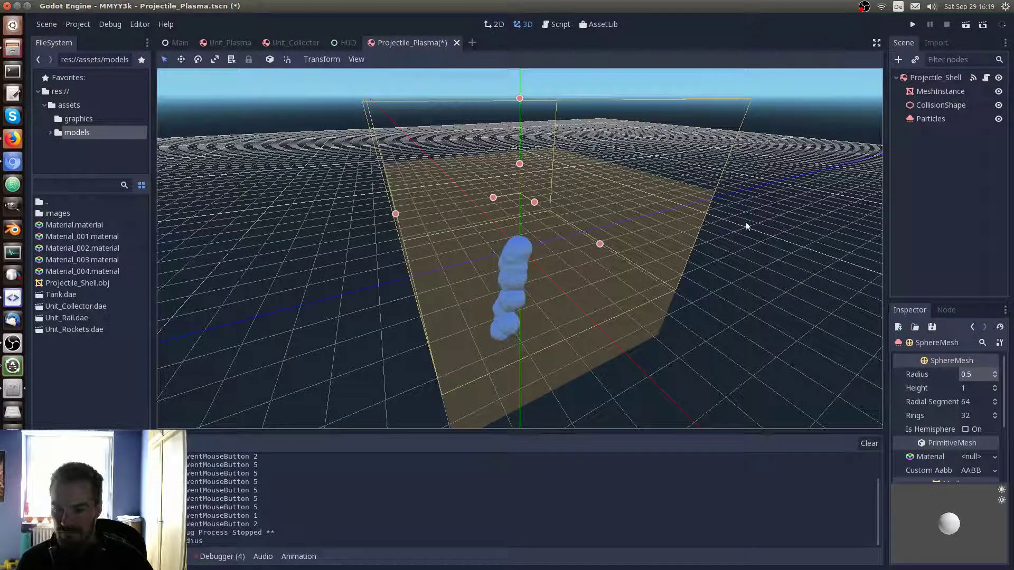
key(ctrl+s)
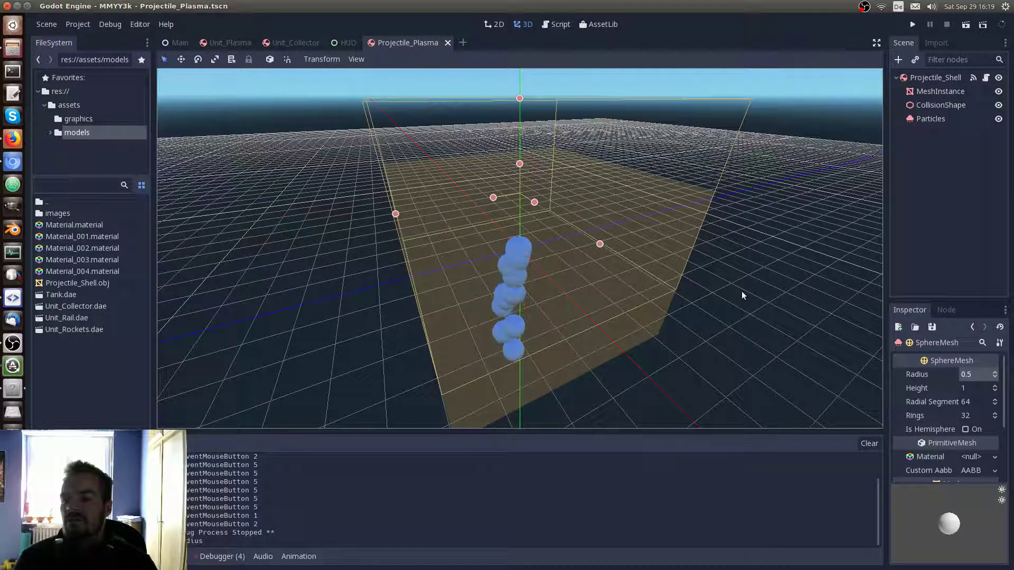
click(933, 79)
Add a Particles2D child node to Projectile_Shell and dismiss its configuration warning
click(898, 59)
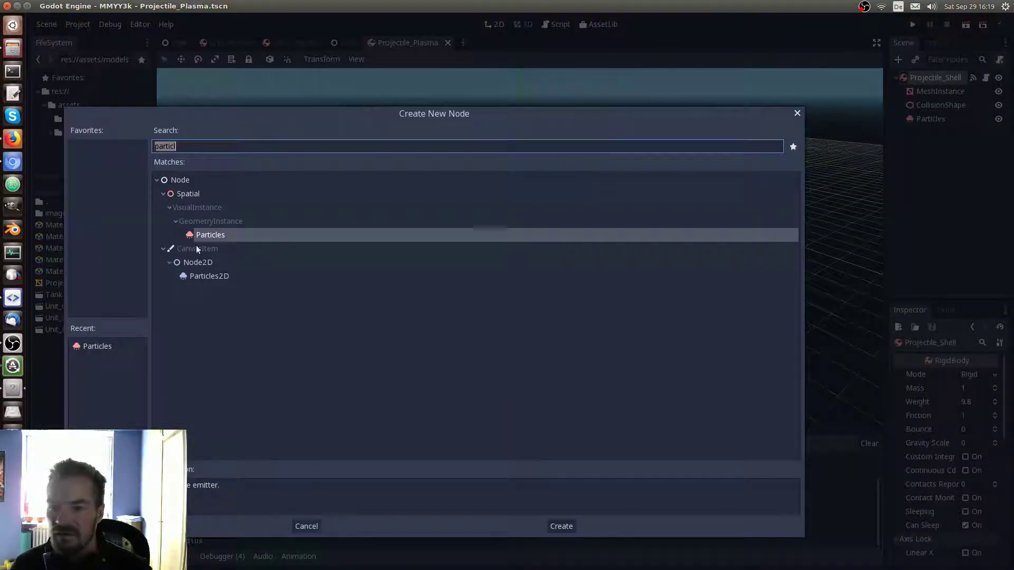
double_click(213, 277)
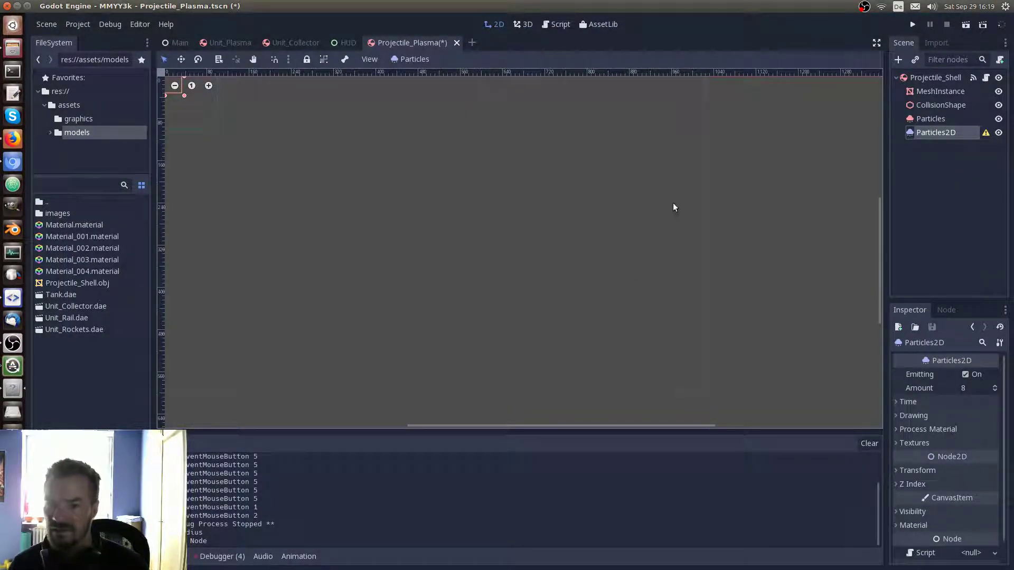
click(985, 134)
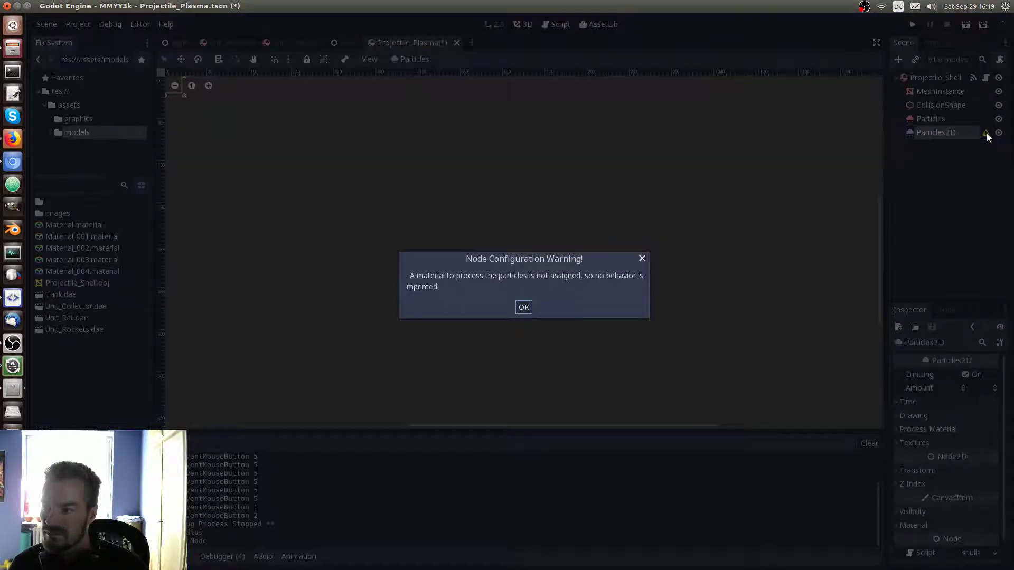
click(523, 314)
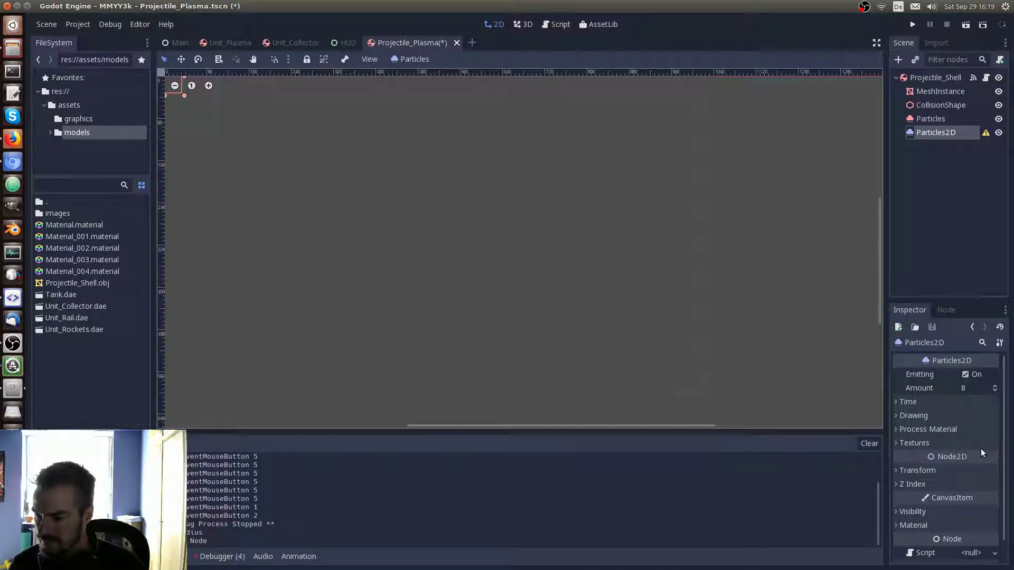
Assign a new ParticlesMaterial as the Particles2D process material
click(897, 429)
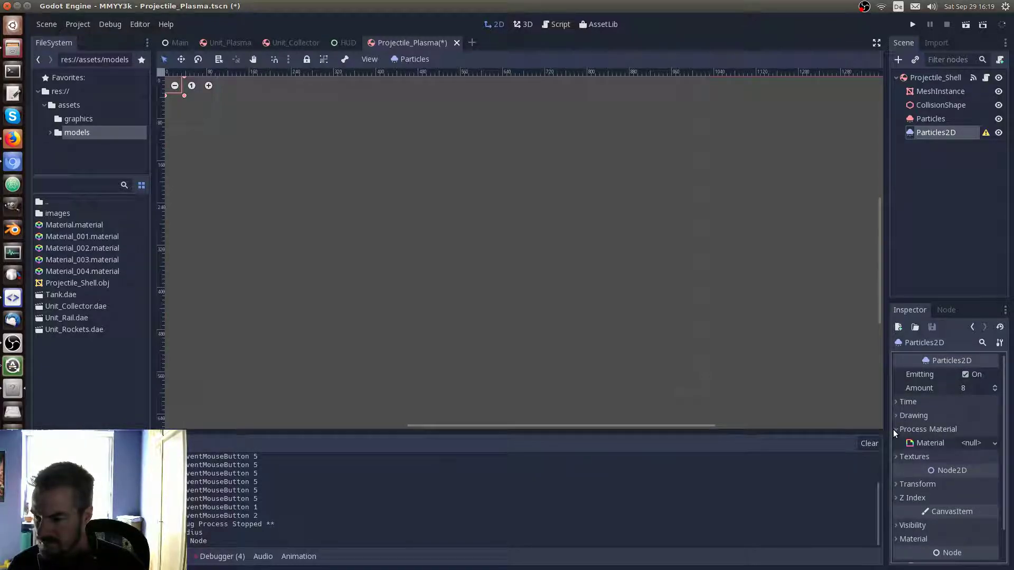
click(995, 444)
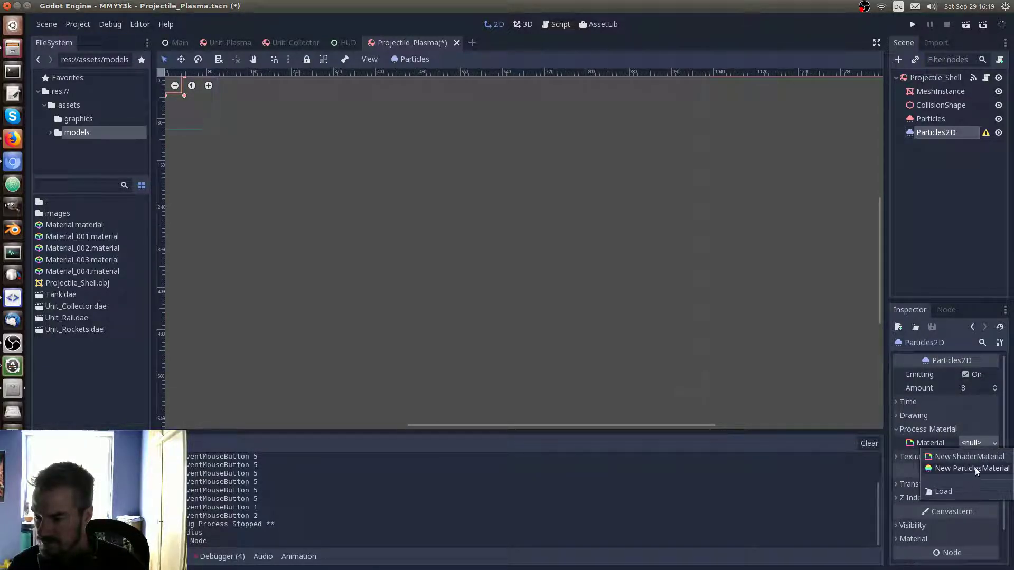
click(978, 469)
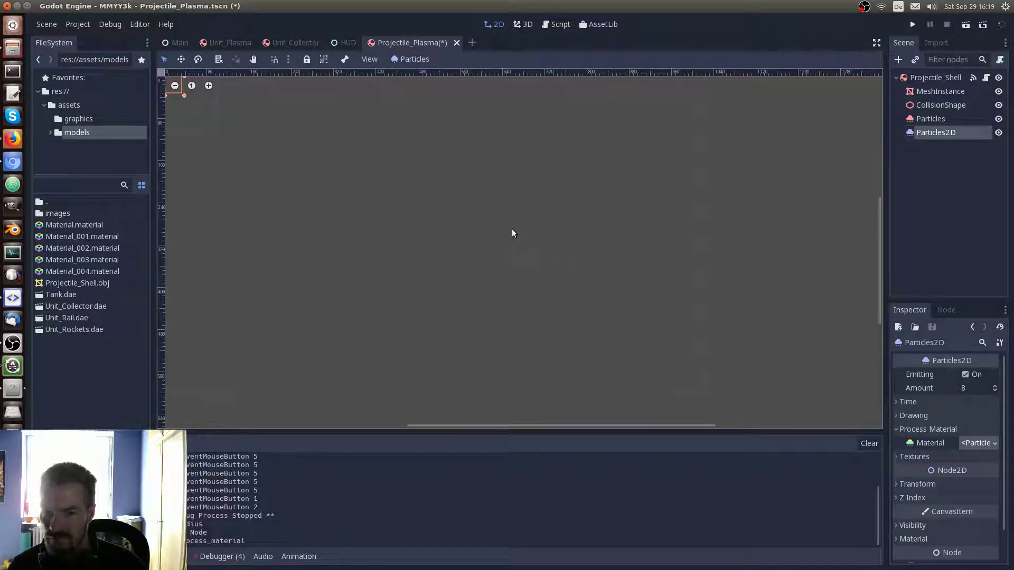
Save and run the game, start a match, and fire several plasma streams from the tank
click(913, 25)
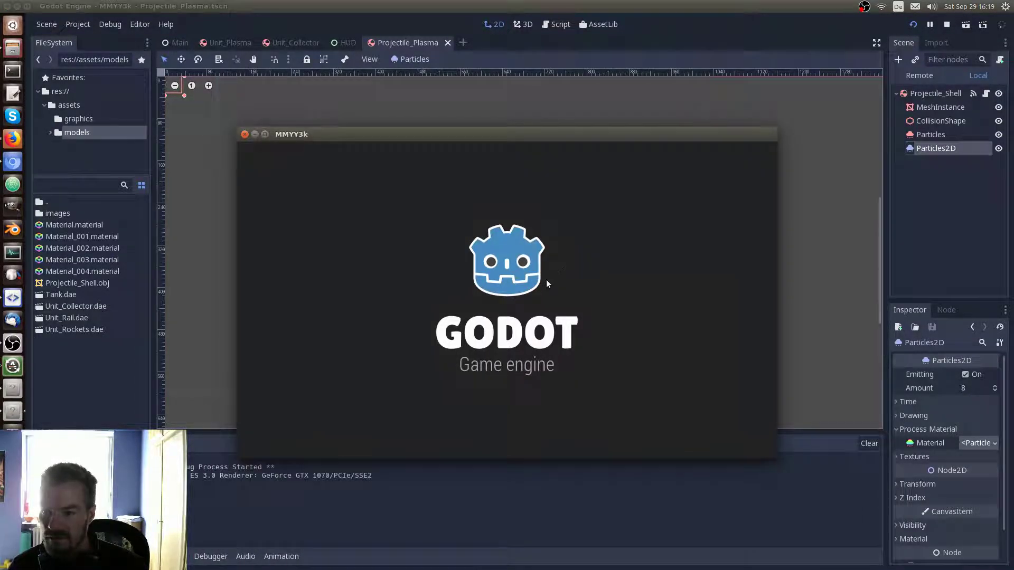
click(511, 246)
click(523, 204)
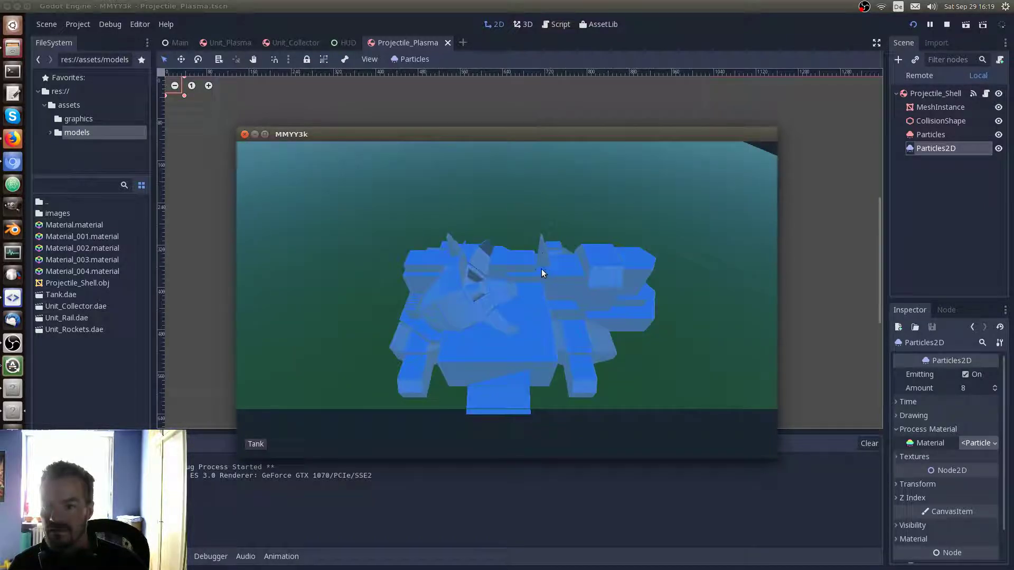
click(520, 312)
right_click(655, 188)
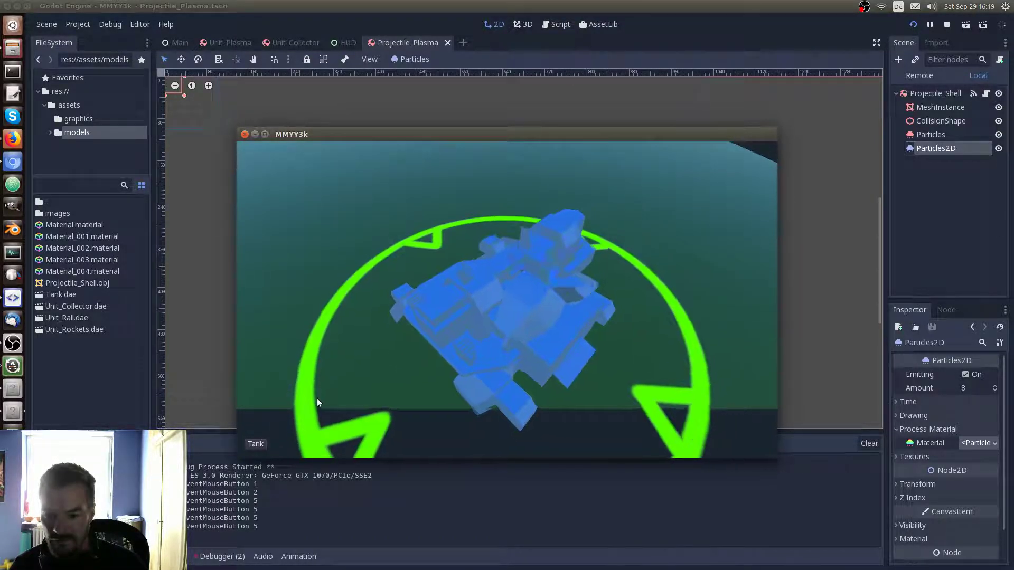
scroll(315, 404, down, 9)
scroll(312, 407, down, 1)
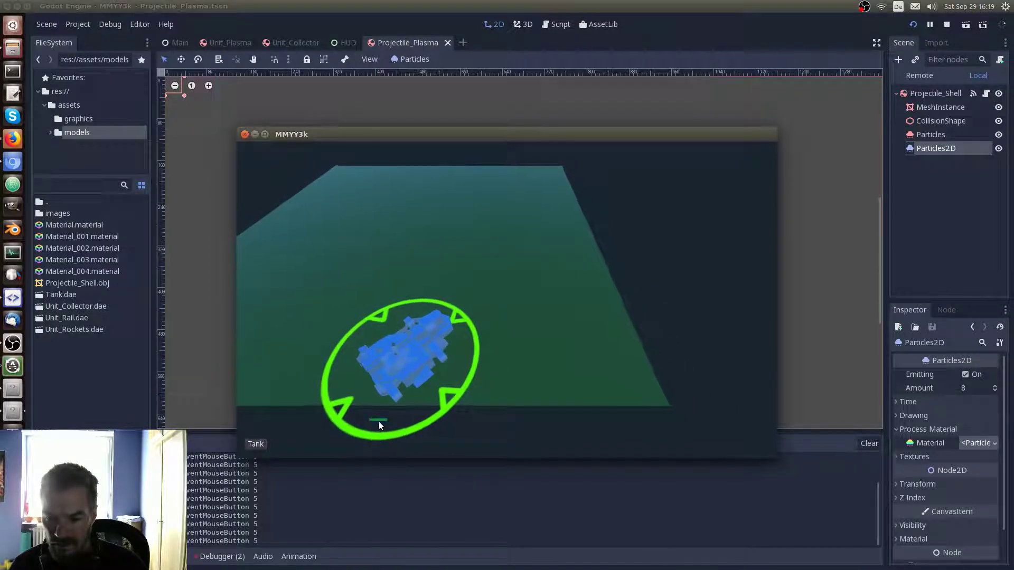
click(297, 318)
right_click(297, 318)
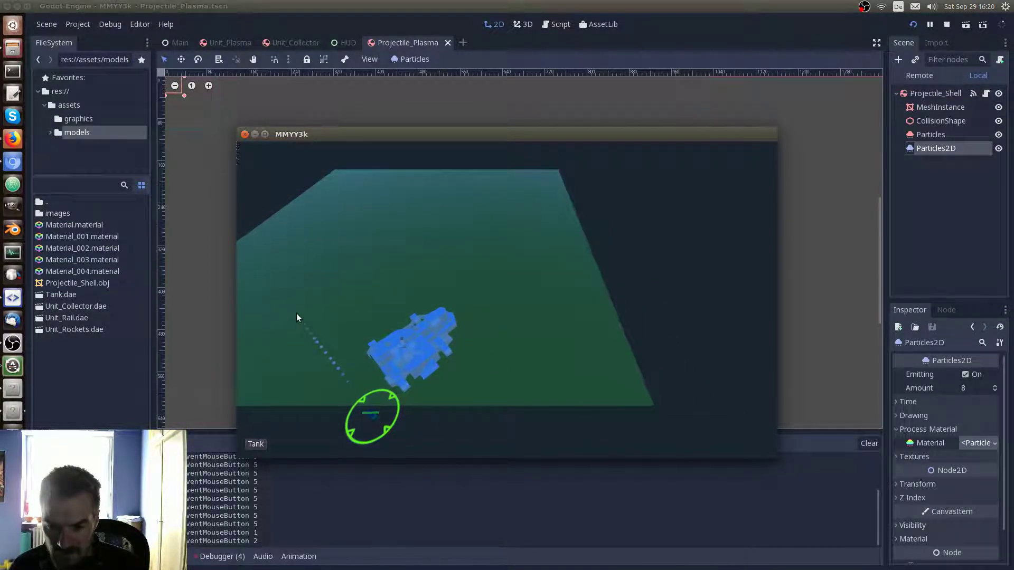
right_click(577, 391)
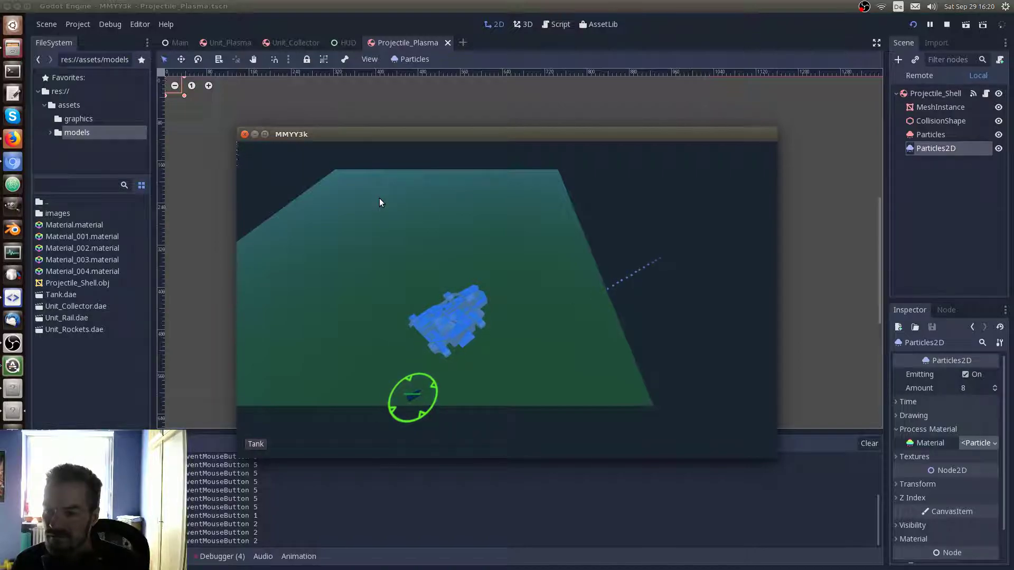
Stop the game, delete the Particles2D node, and save the projectile scene
click(245, 135)
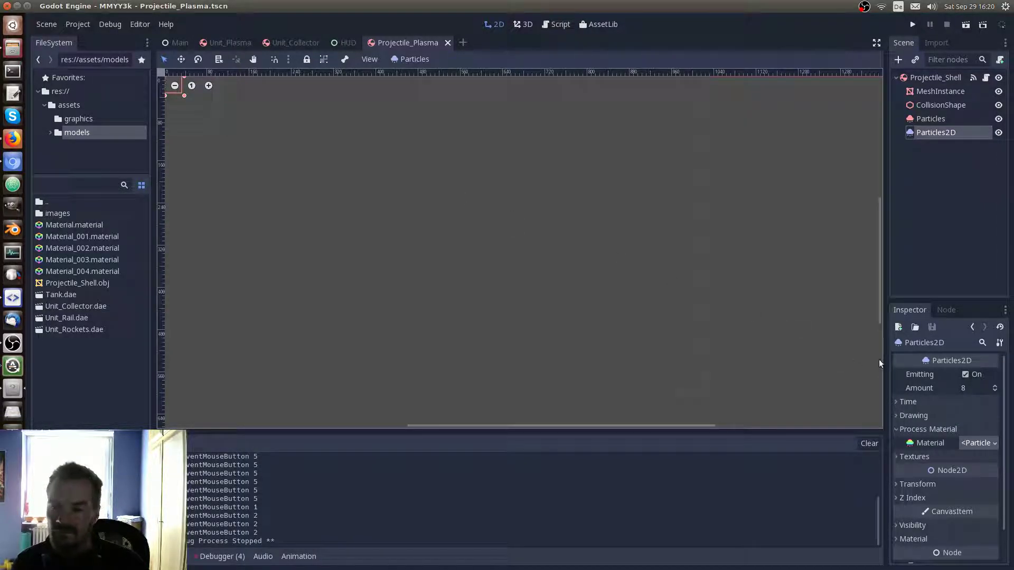
click(938, 119)
click(941, 133)
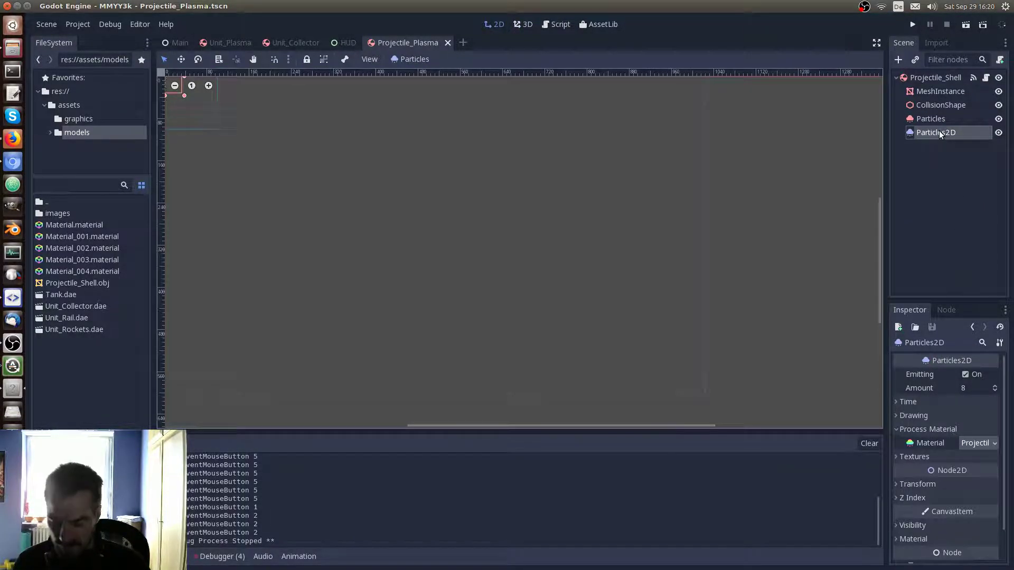
key(Delete)
key(Return)
click(945, 119)
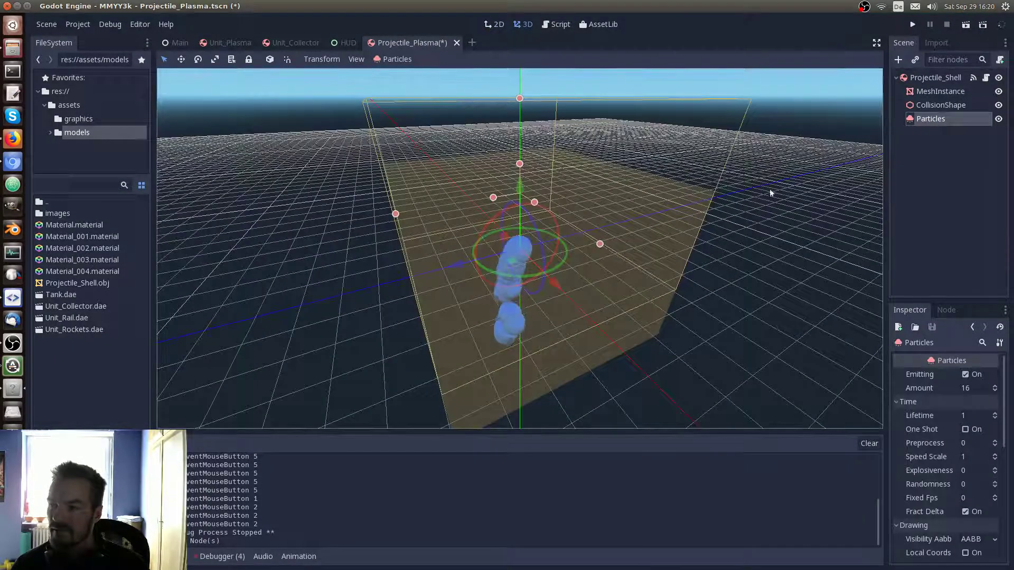
key(ctrl+s)
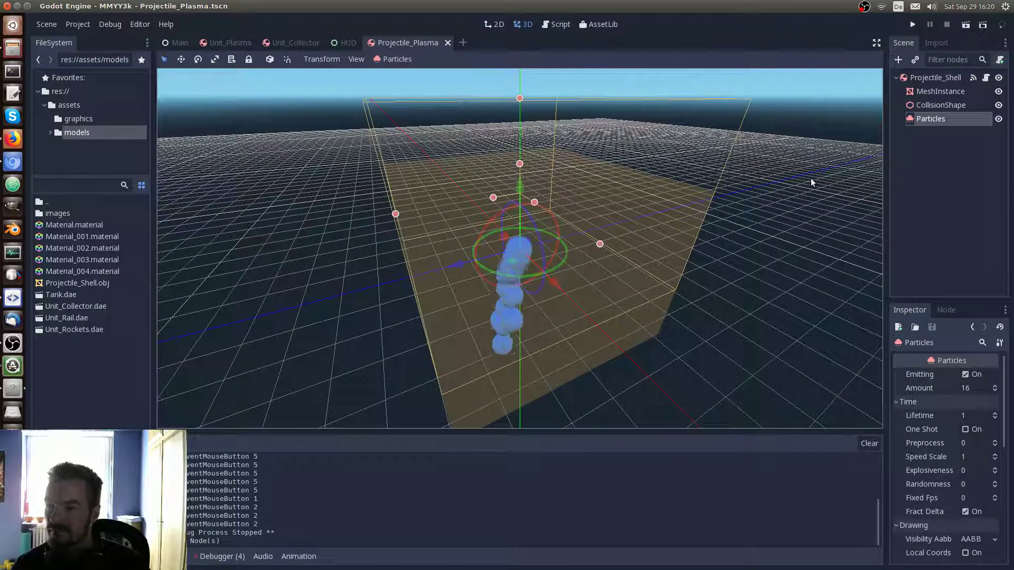
Select the root Projectile_Shell node and switch to the Firefox browser
click(939, 105)
click(936, 78)
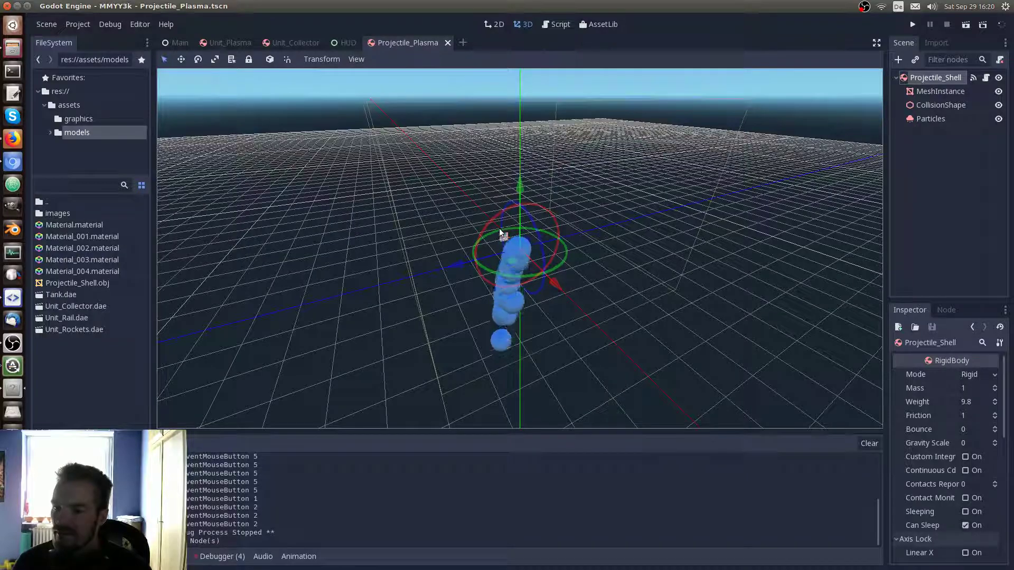
key(alt+Tab)
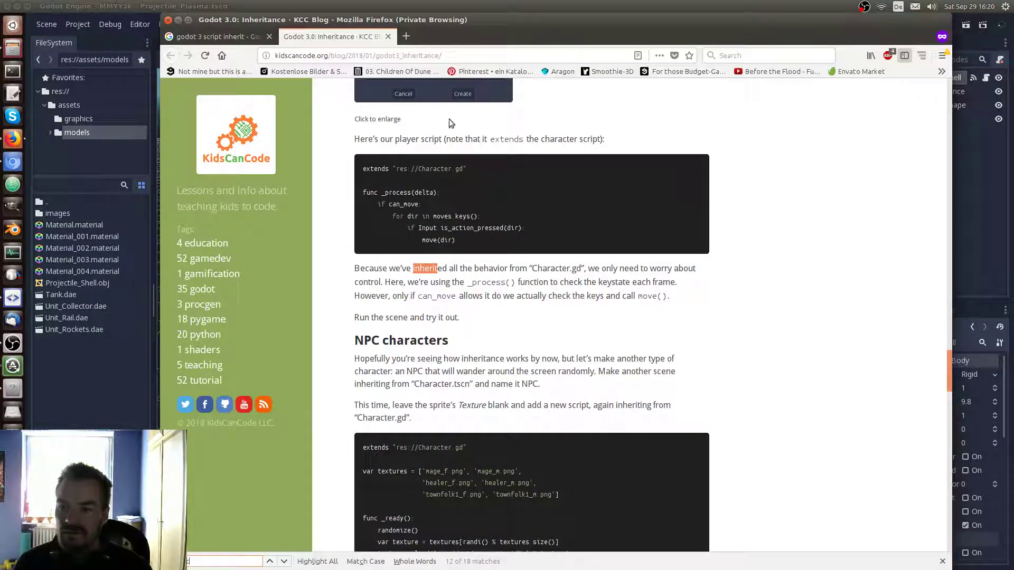
Search Google for 'godot 3 particles light ball' in a new private tab
click(408, 42)
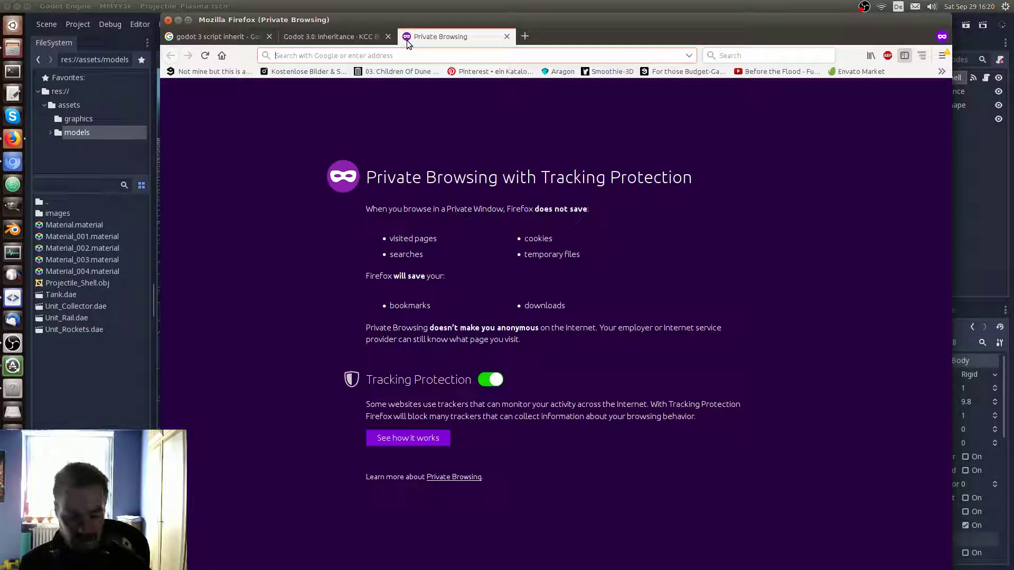
text(godot 3 )
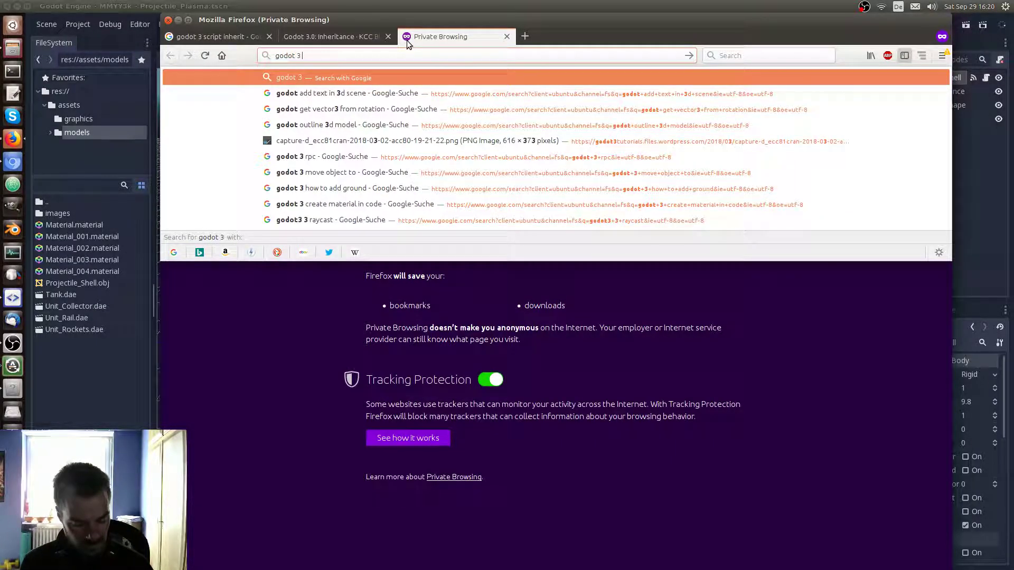
text(particles)
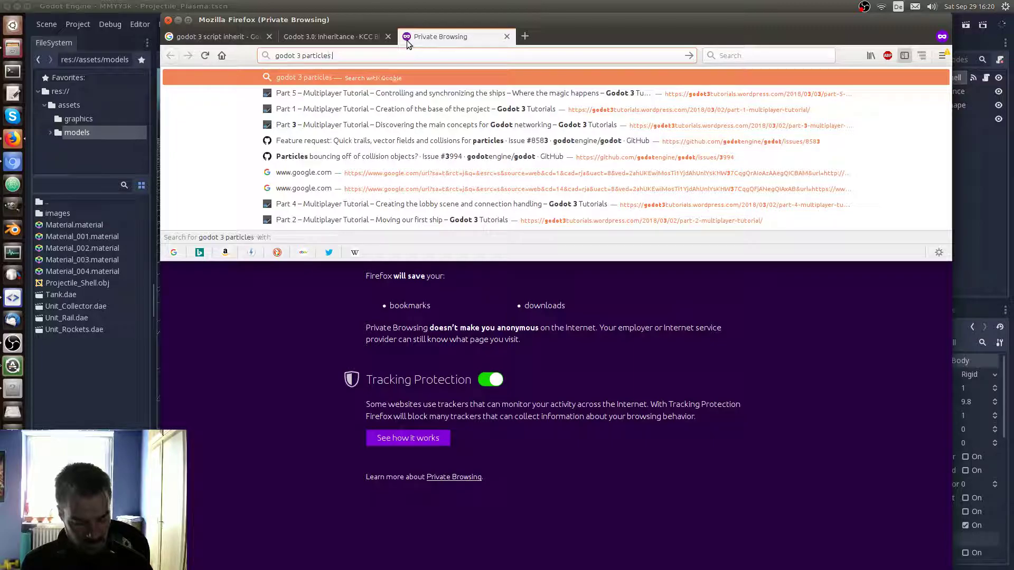
text( light ball)
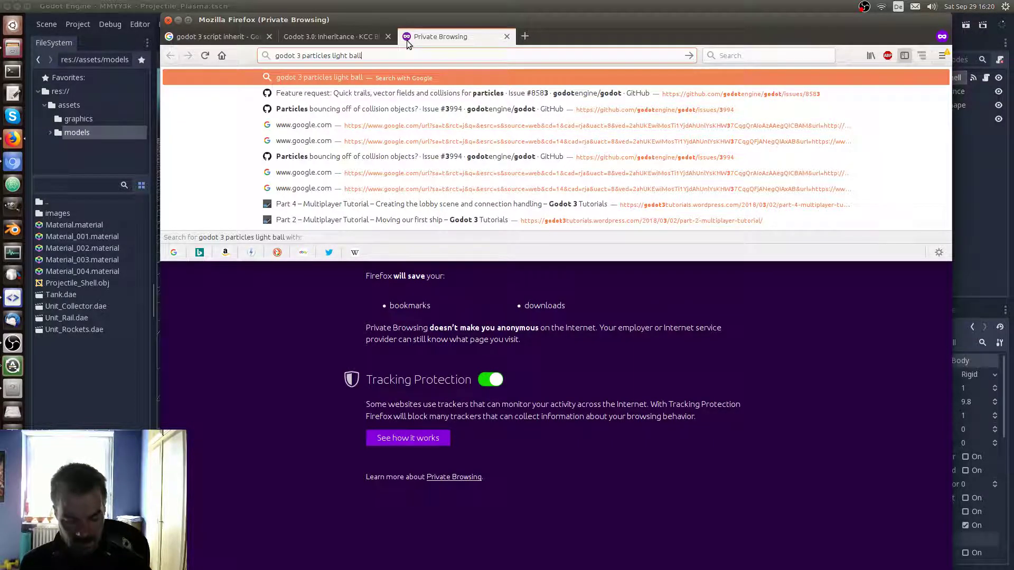
key(Return)
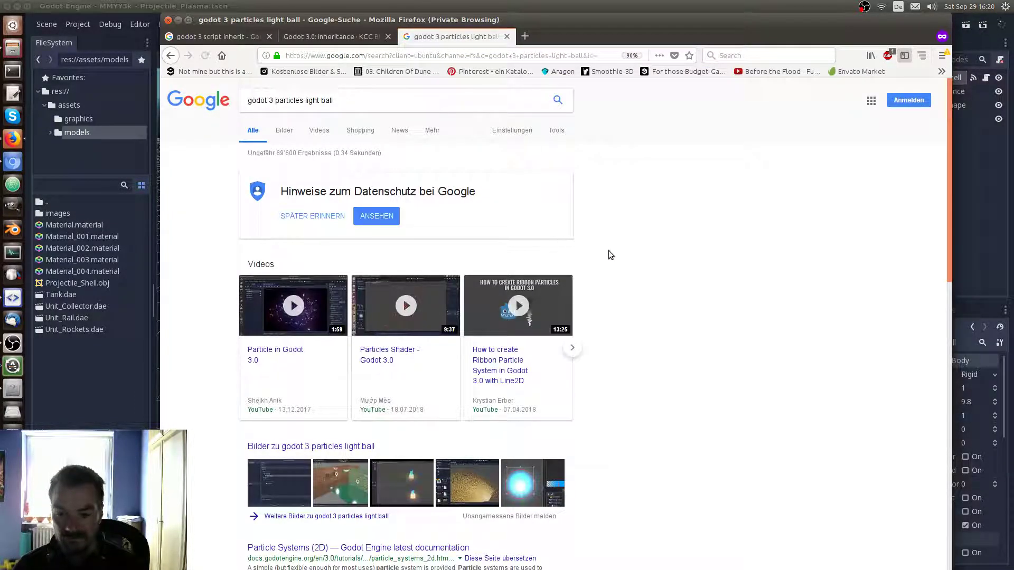
Browse the results and open the 'Particle in Godot 3.0' video
scroll(637, 285, down, 3)
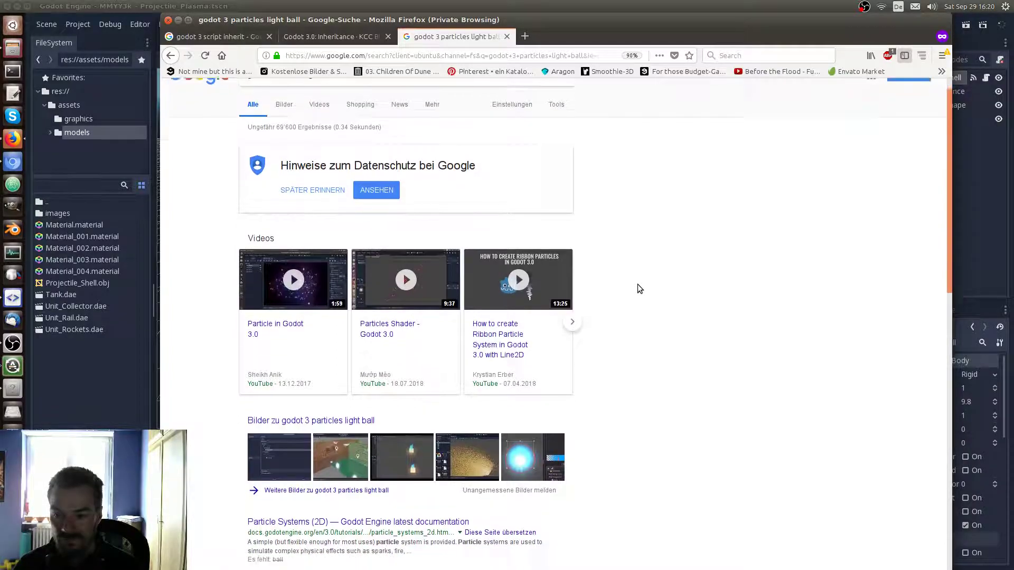
scroll(638, 285, down, 3)
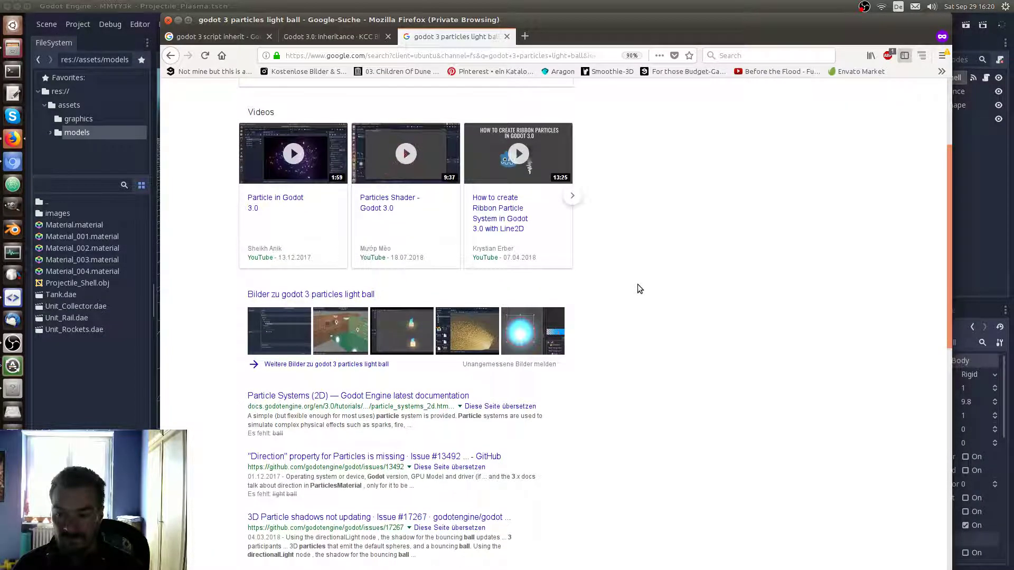
scroll(638, 289, down, 3)
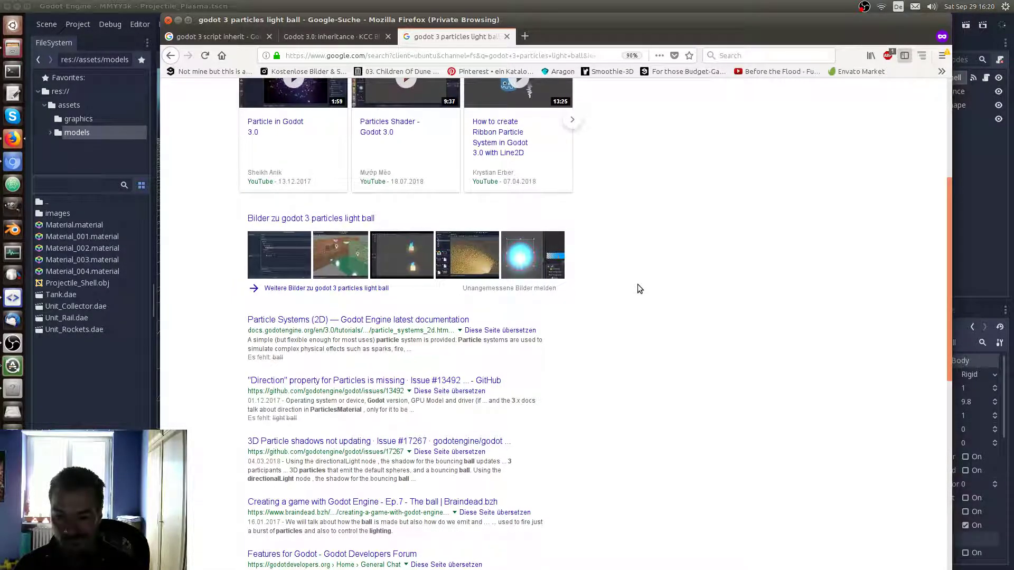
scroll(638, 285, down, 3)
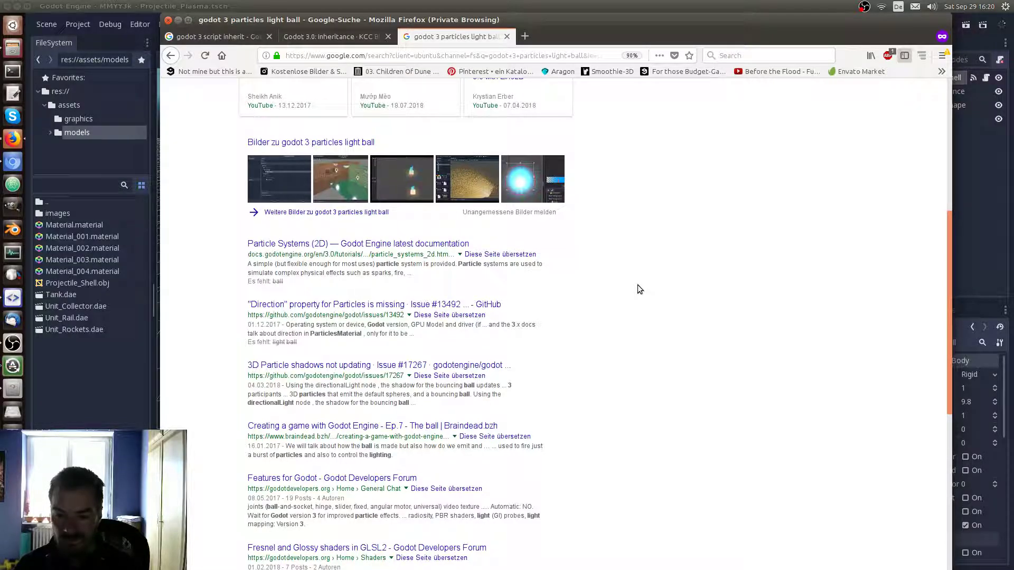
scroll(638, 284, down, 4)
scroll(638, 284, up, 4)
scroll(638, 285, up, 5)
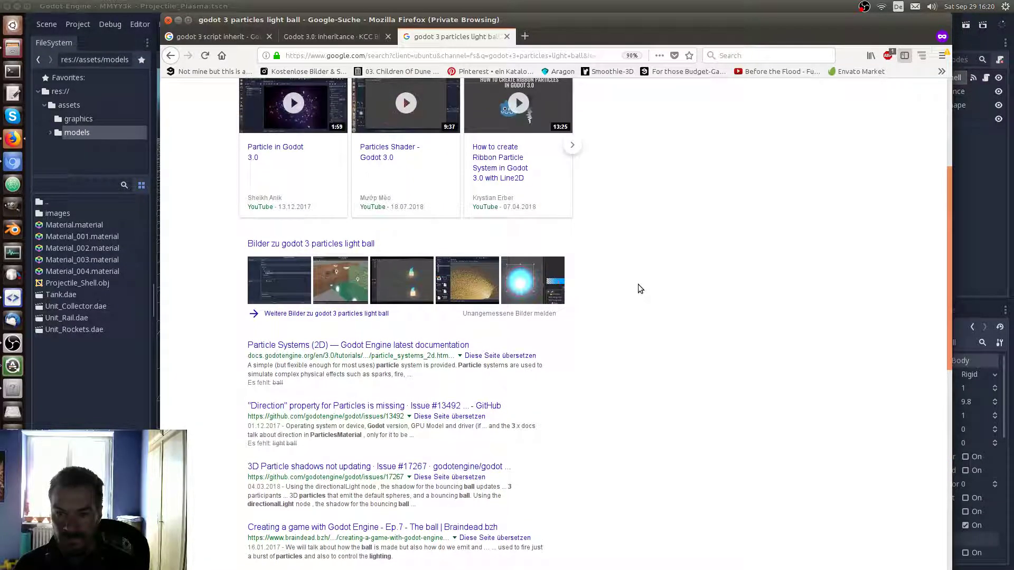
scroll(638, 286, up, 3)
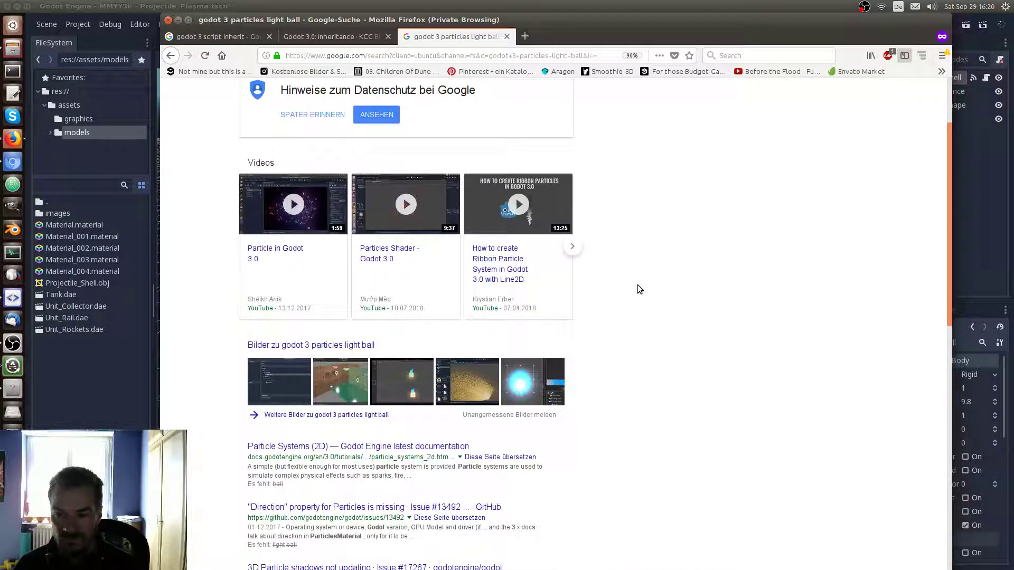
click(306, 205)
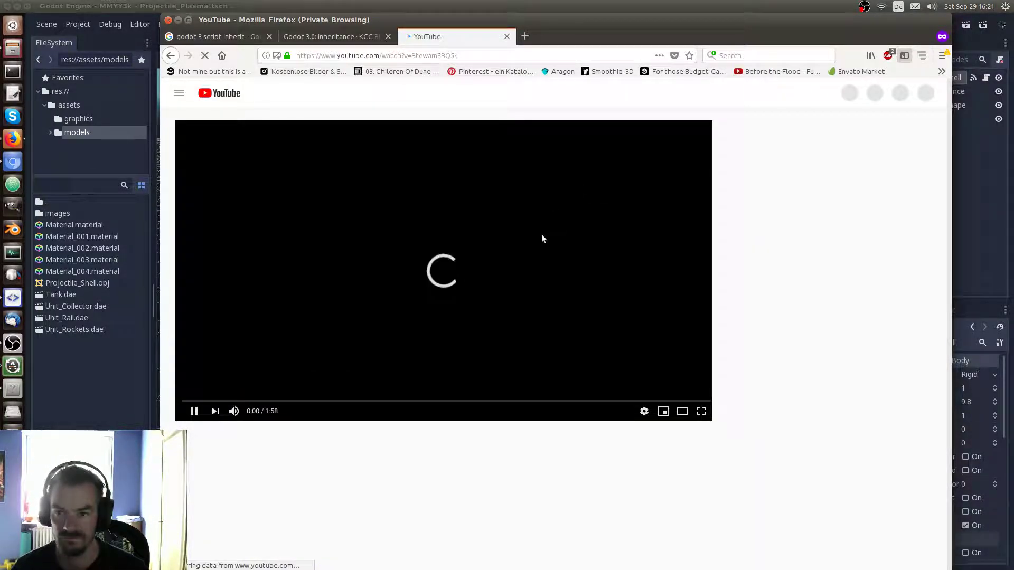
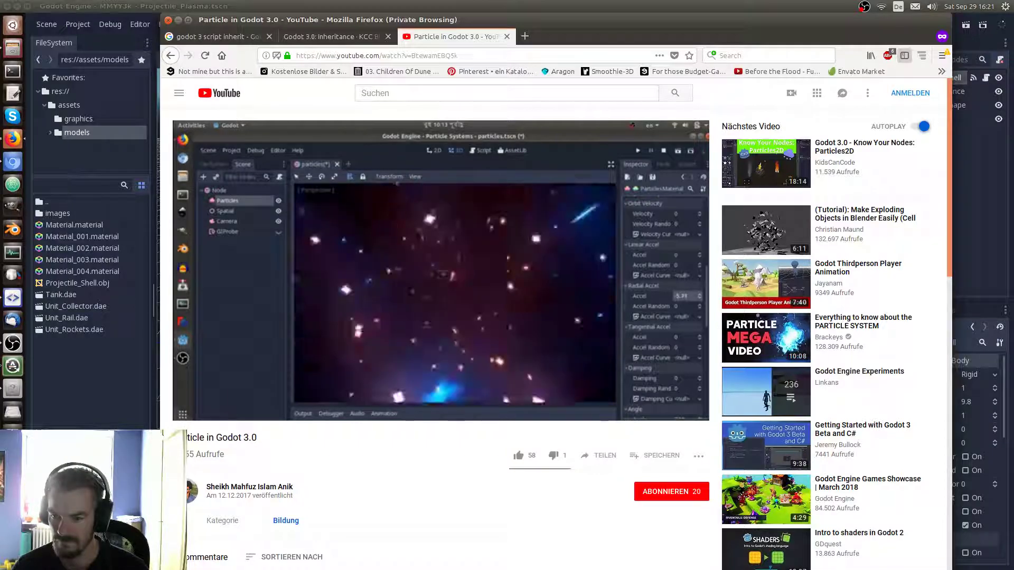
Pause the YouTube particle tutorial at 0:46 and switch back to the Godot editor
mouse_move(530, 286)
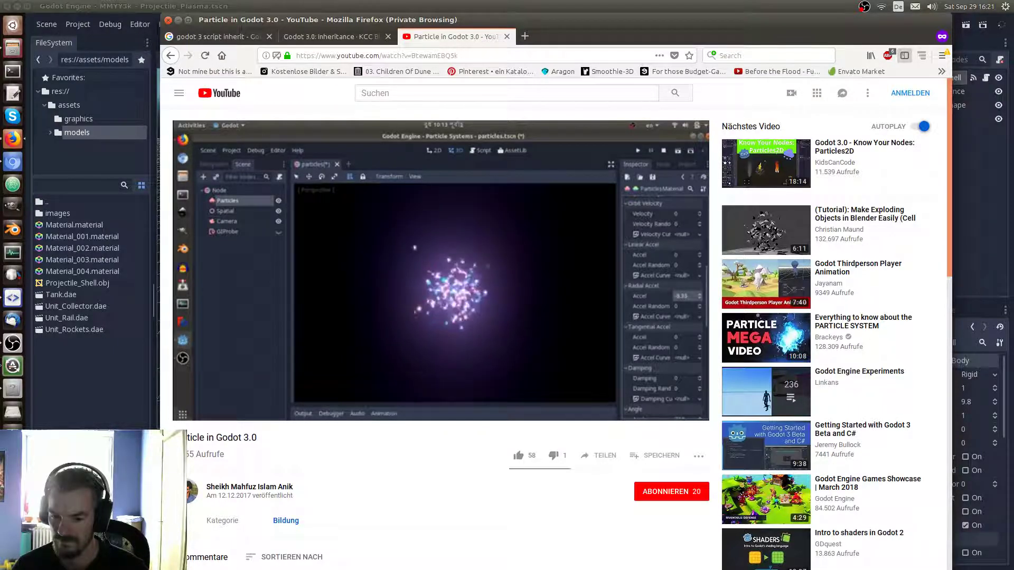
mouse_move(457, 289)
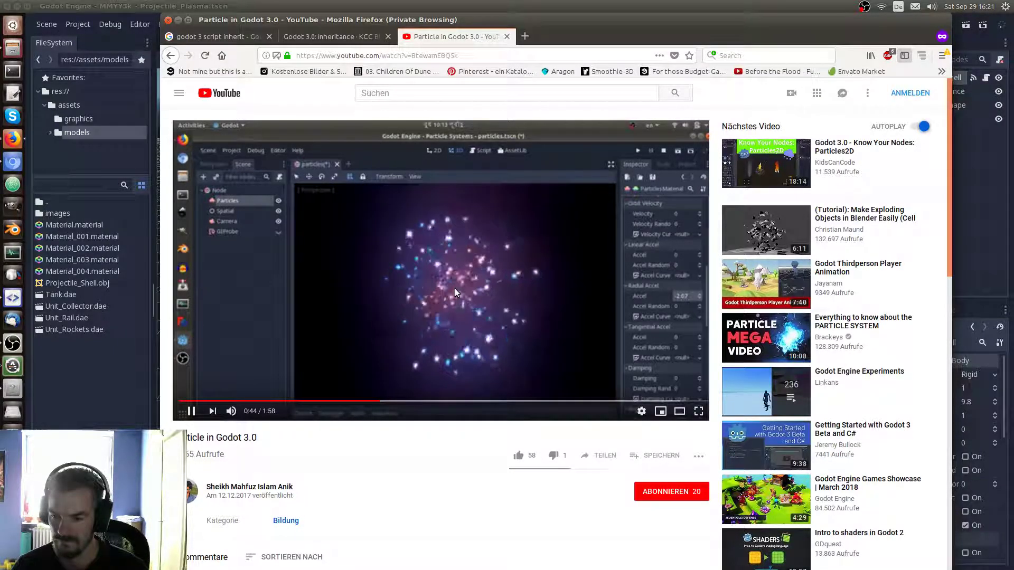
click(459, 287)
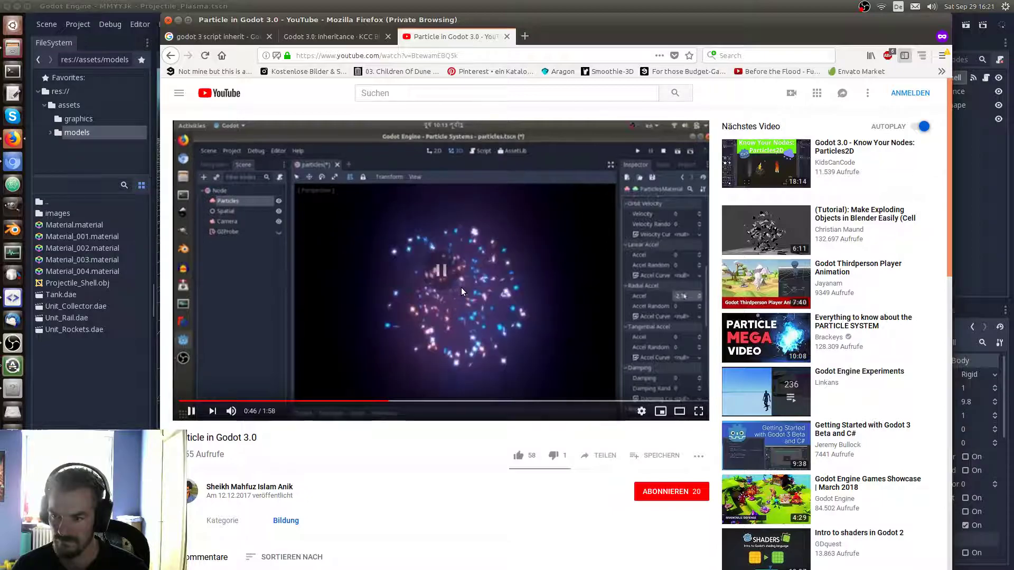
click(598, 5)
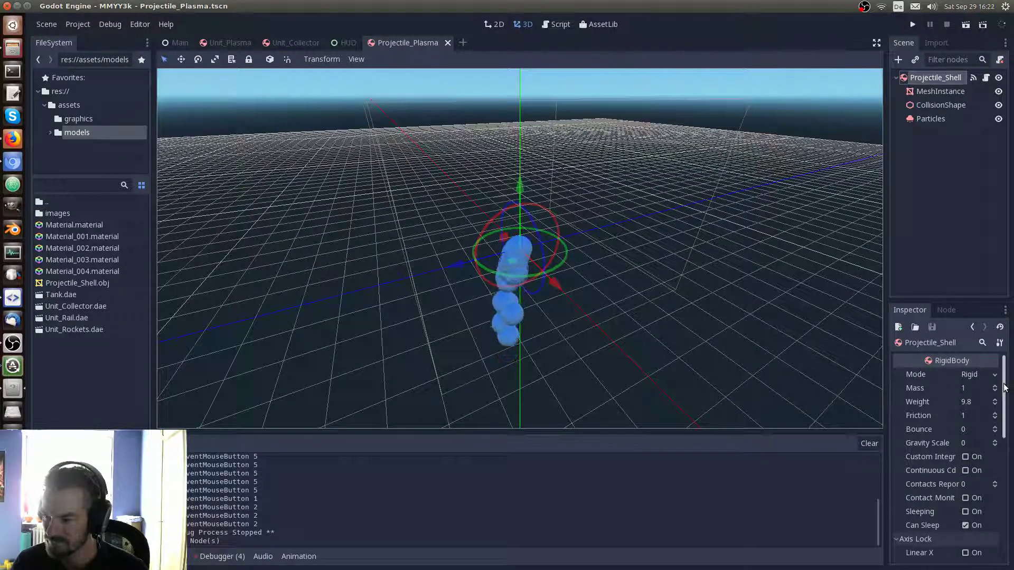
Select the Particles node and open its ParticlesMaterial properties in the Inspector
click(935, 119)
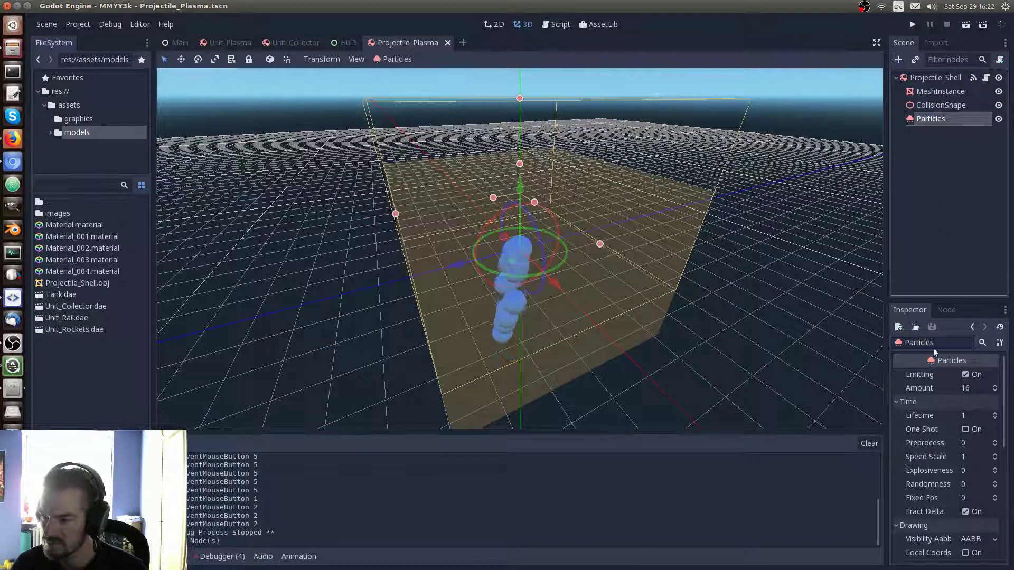
scroll(1008, 437, down, 3)
scroll(1008, 438, down, 2)
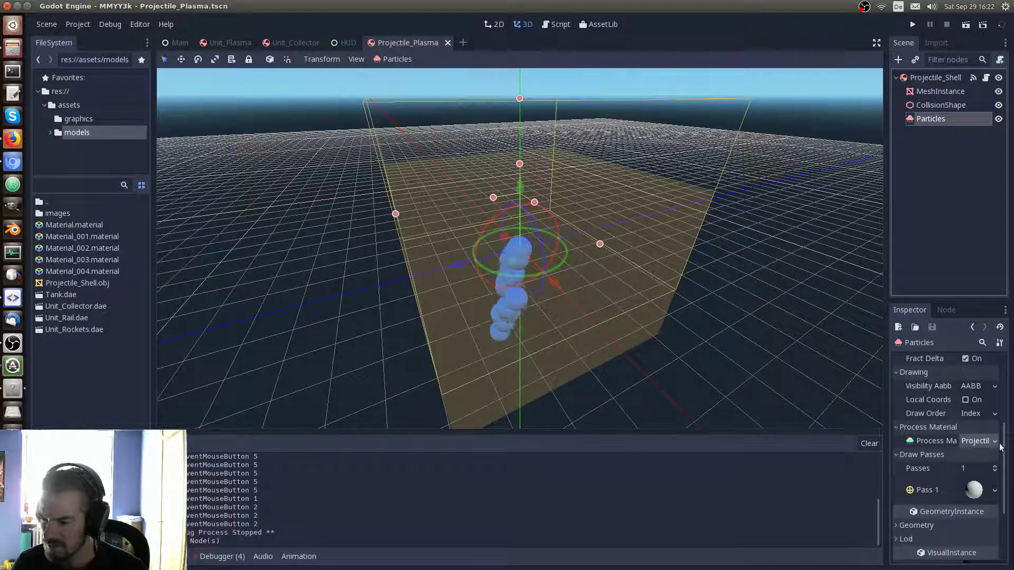
click(995, 442)
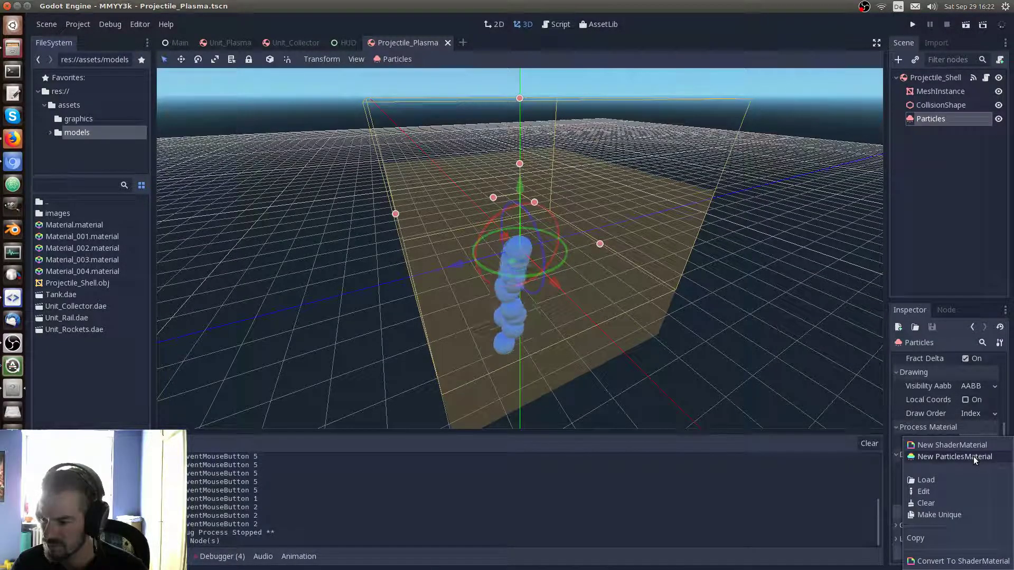
click(1009, 432)
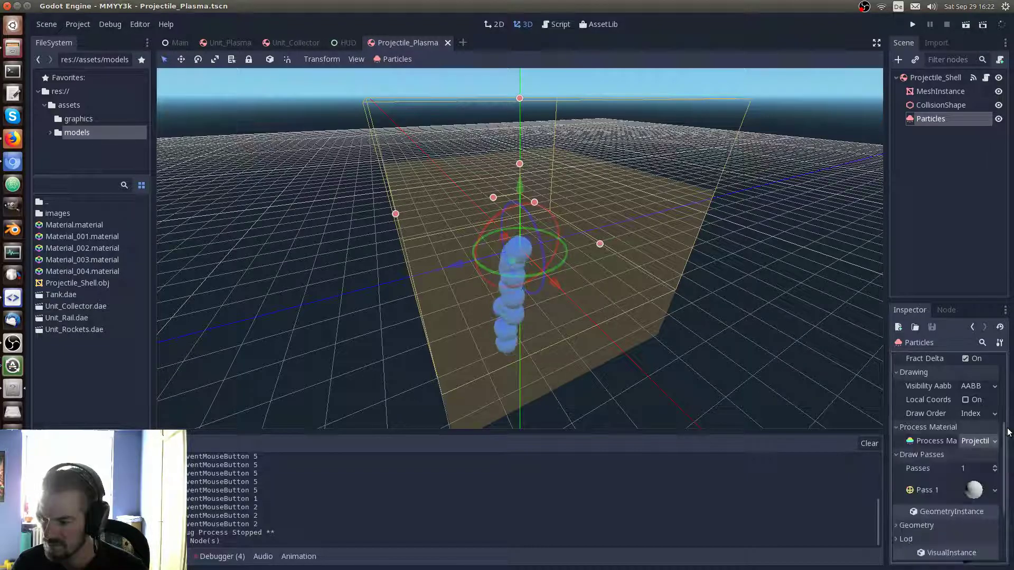
click(981, 445)
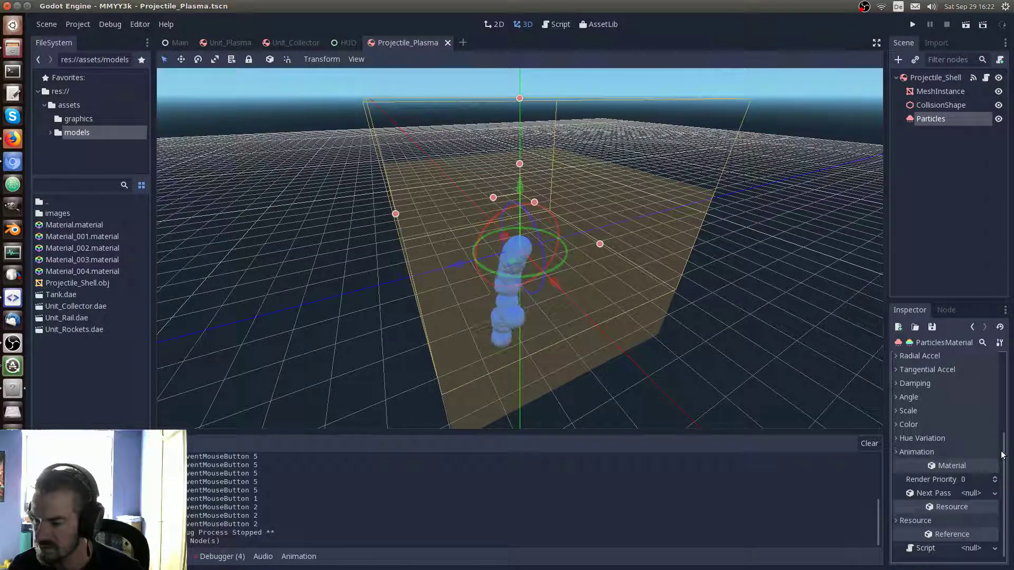
Expand the material's Trail and Color sections to show the white particle colour
drag(1002, 454, 1009, 344)
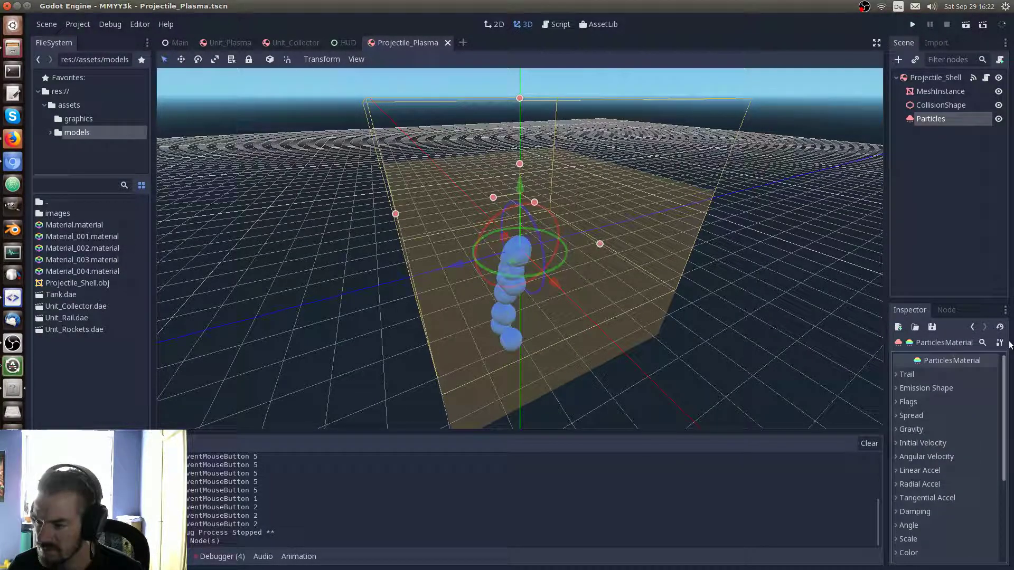
click(904, 374)
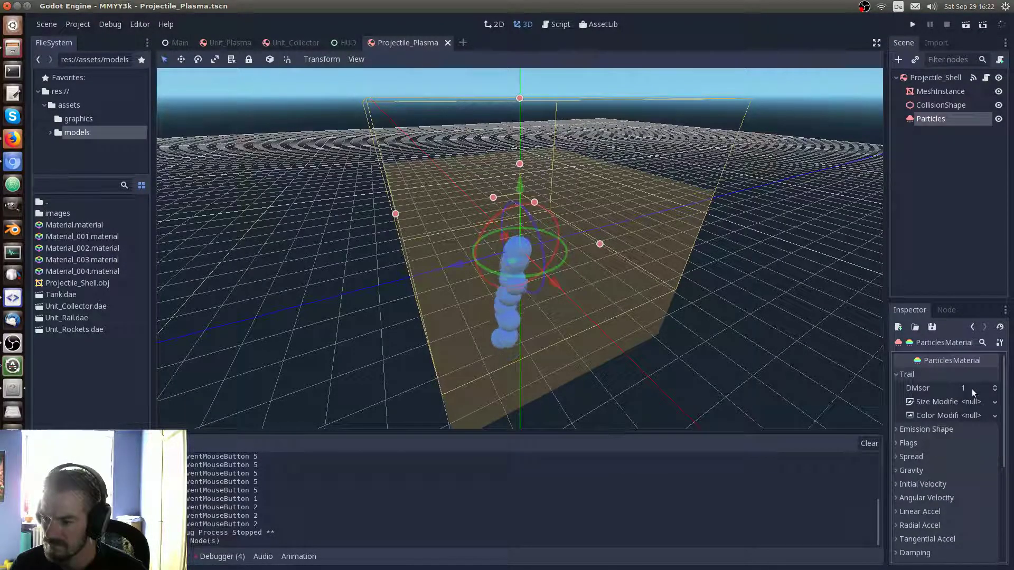
drag(1006, 385, 1004, 412)
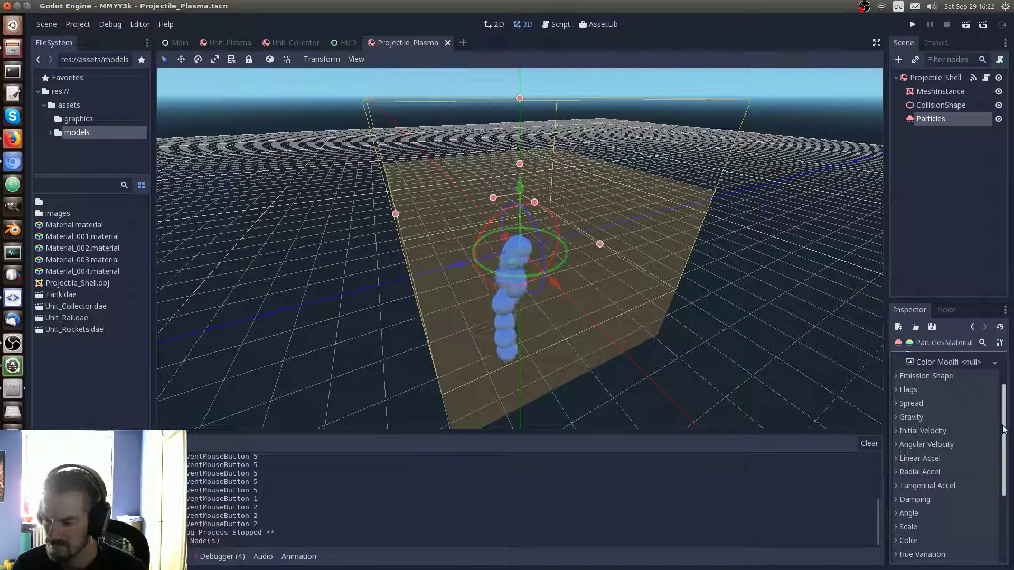
drag(1004, 429, 1001, 465)
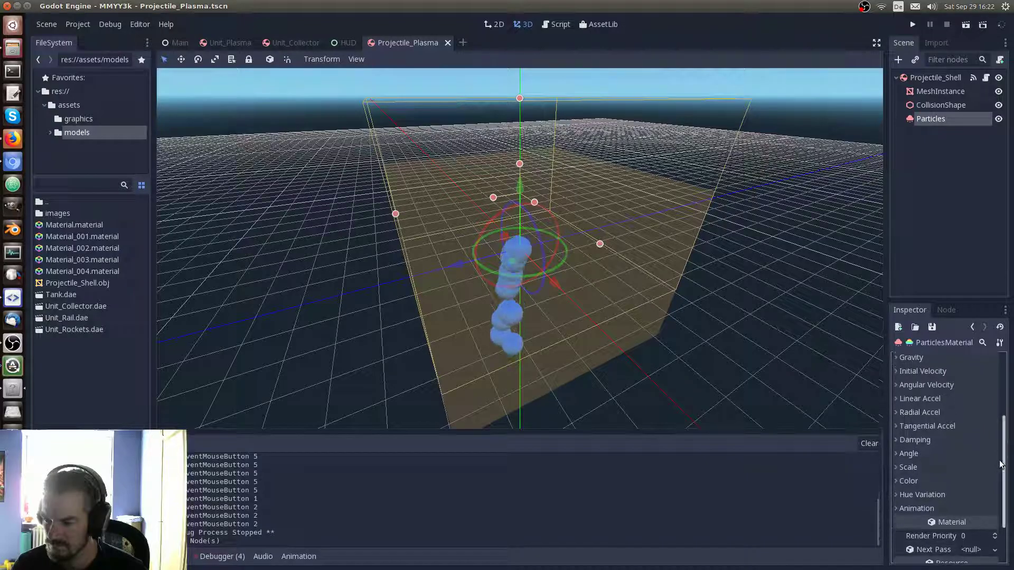
click(896, 481)
scroll(996, 473, down, 3)
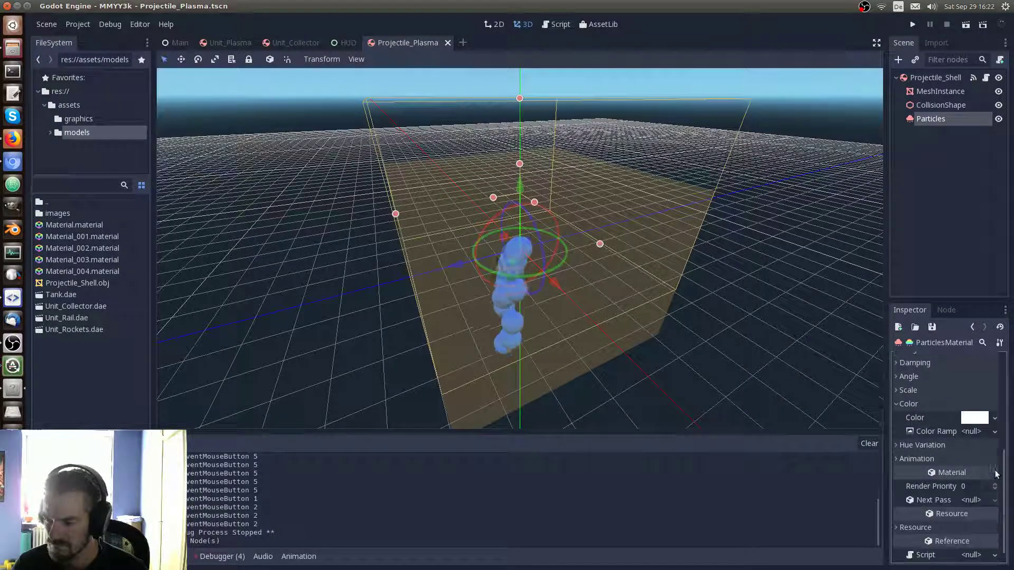
Change the ParticlesMaterial particle colour to bright cyan, hex 00e1ff
click(984, 420)
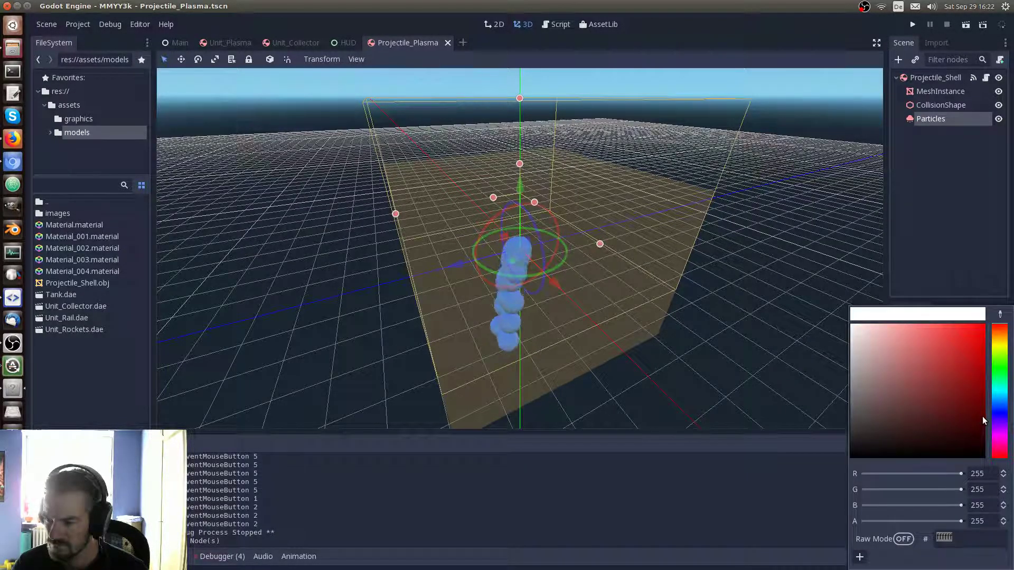
click(1001, 396)
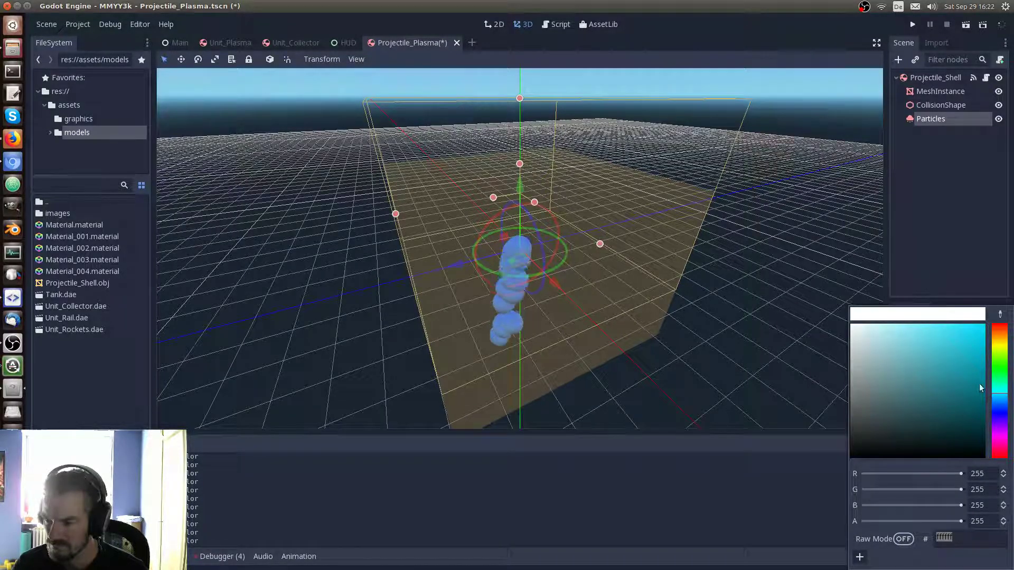
drag(980, 386, 1007, 302)
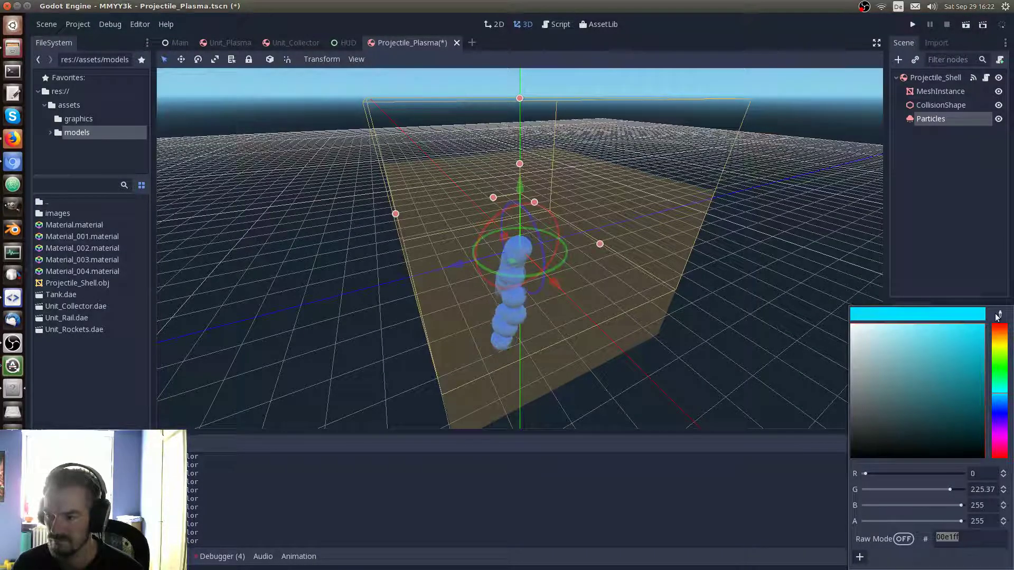
click(994, 259)
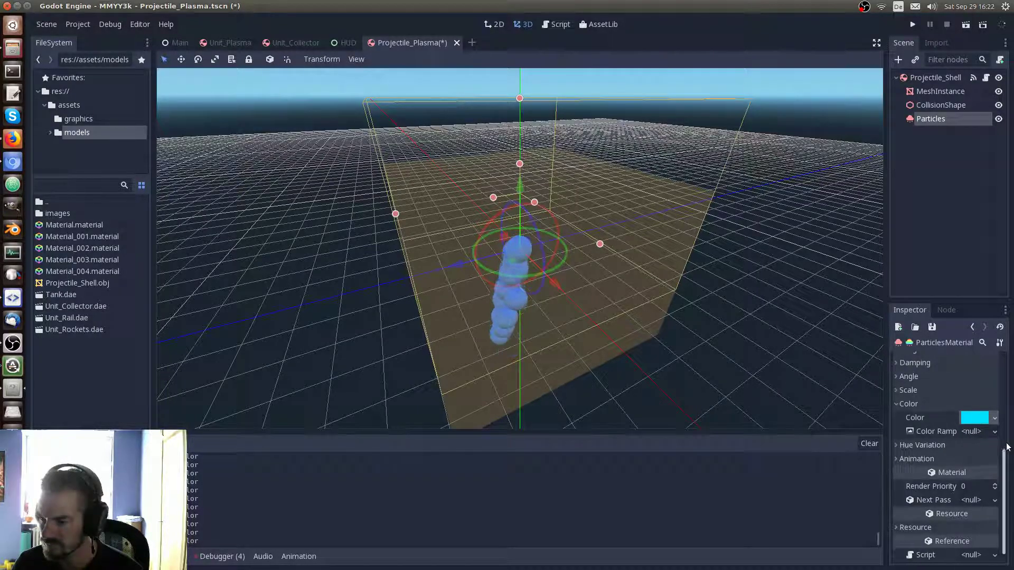
Expand the material's Resource and Emission Shape sections, leaving the emission shape as Point
drag(1004, 457, 1000, 466)
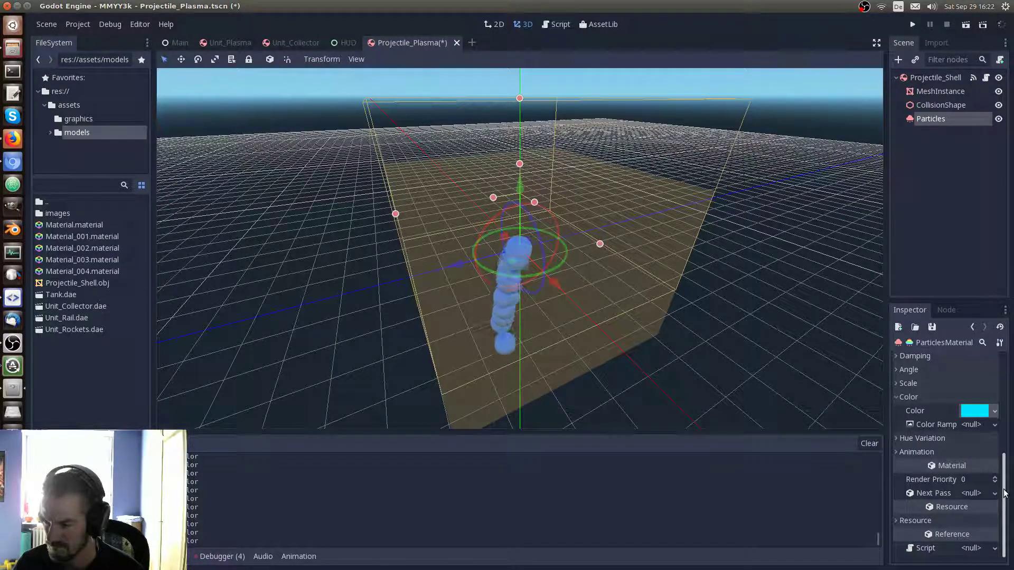
click(897, 522)
scroll(964, 512, down, 2)
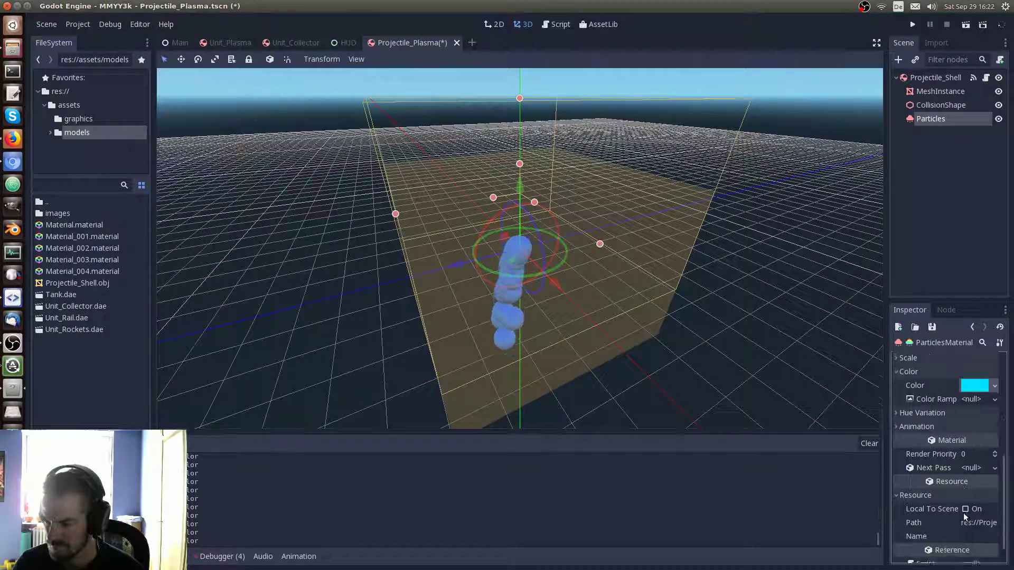
scroll(964, 513, down, 1)
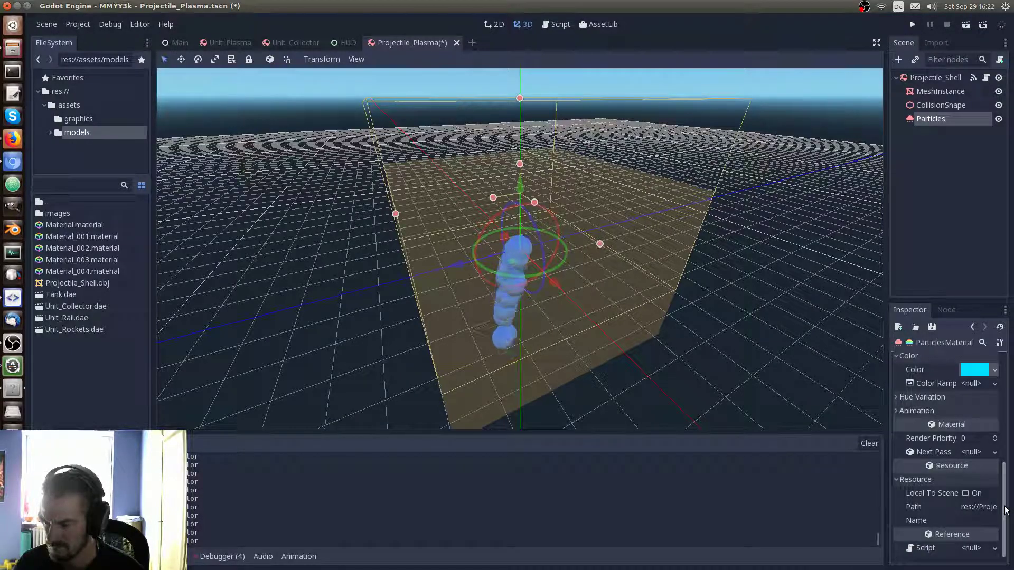
drag(1005, 510, 1013, 394)
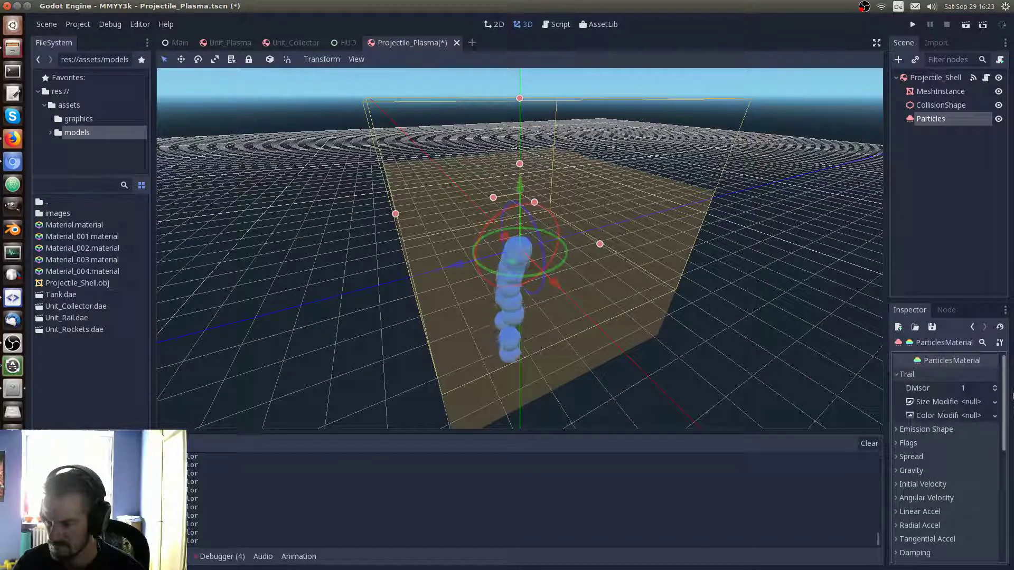
click(900, 430)
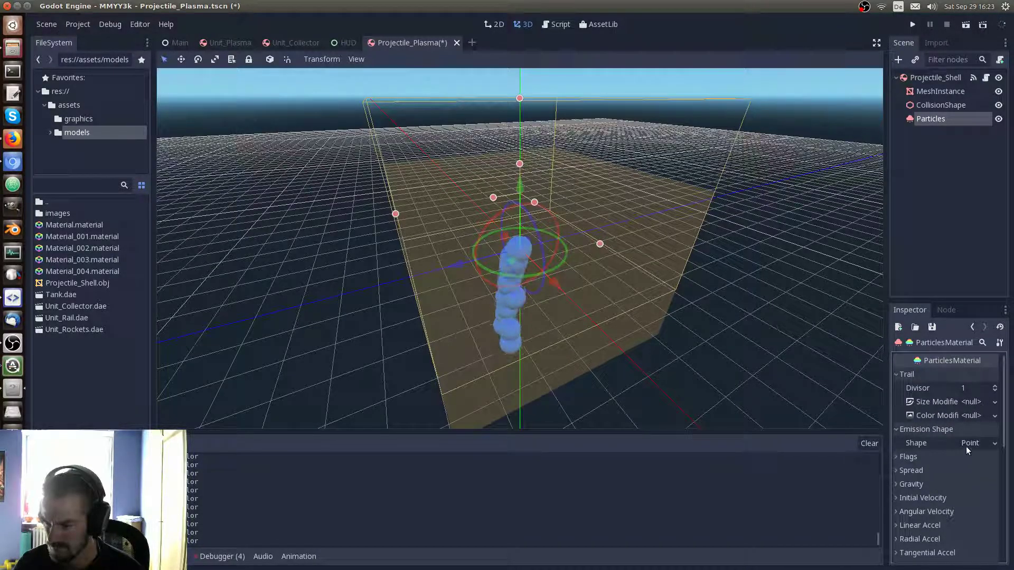
scroll(999, 430, down, 2)
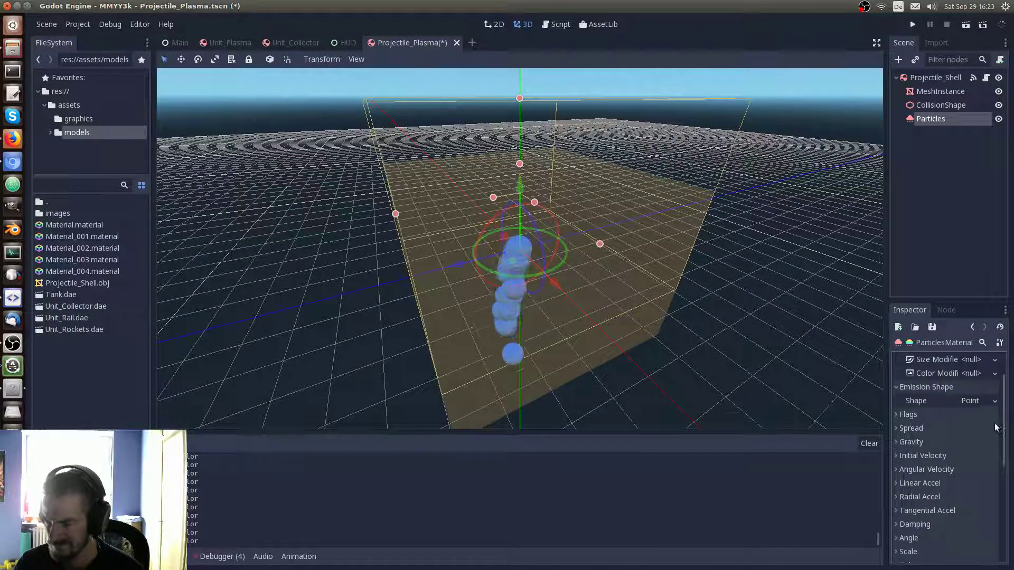
click(995, 401)
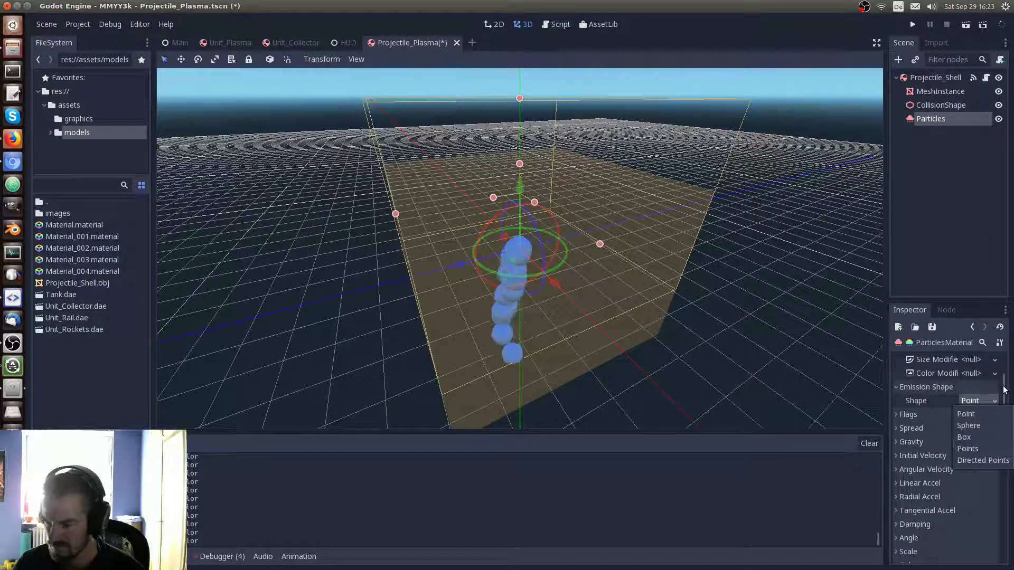
click(1005, 389)
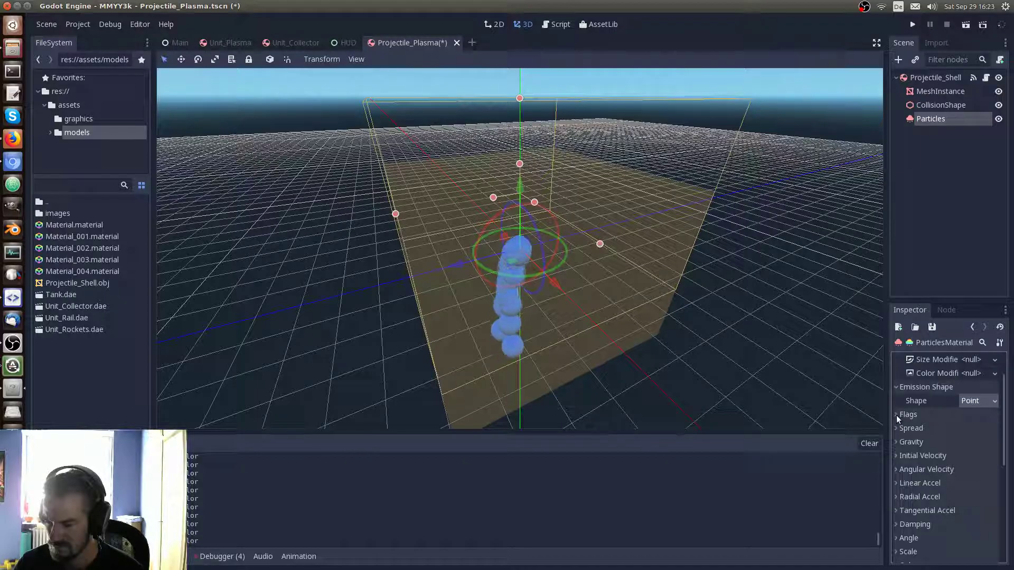
Collapse Flags and Scale, expand Hue Variation, then bring the Firefox tutorial forward
click(895, 415)
click(896, 415)
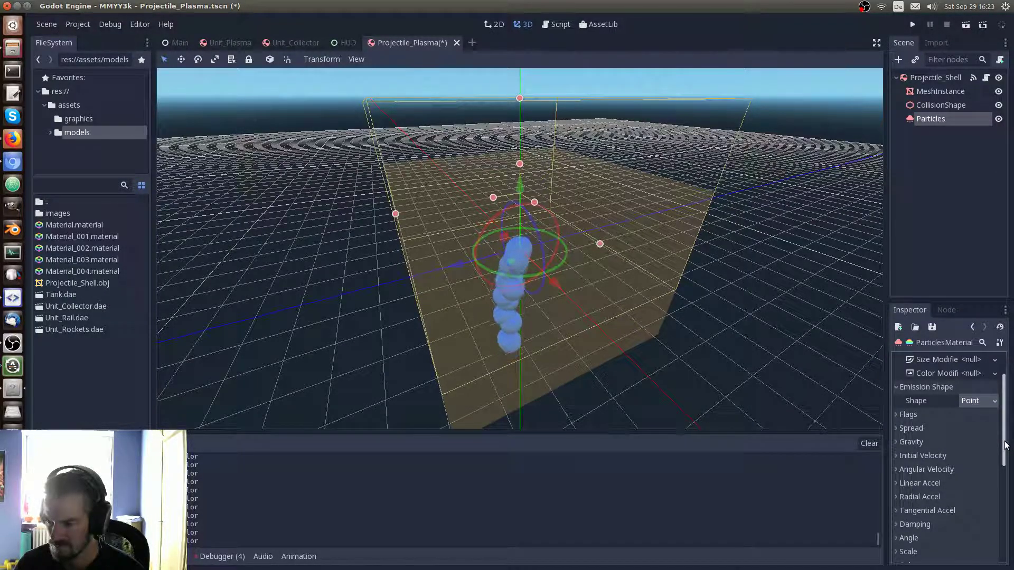
mouse_move(1005, 446)
mouse_down()
mouse_move(1005, 416)
mouse_move(1003, 468)
mouse_up()
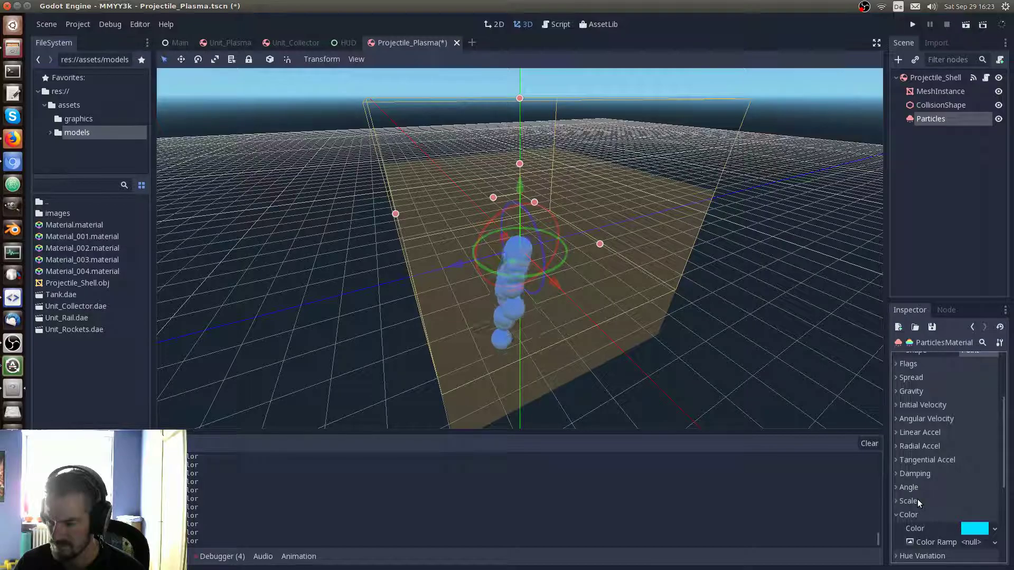
click(897, 501)
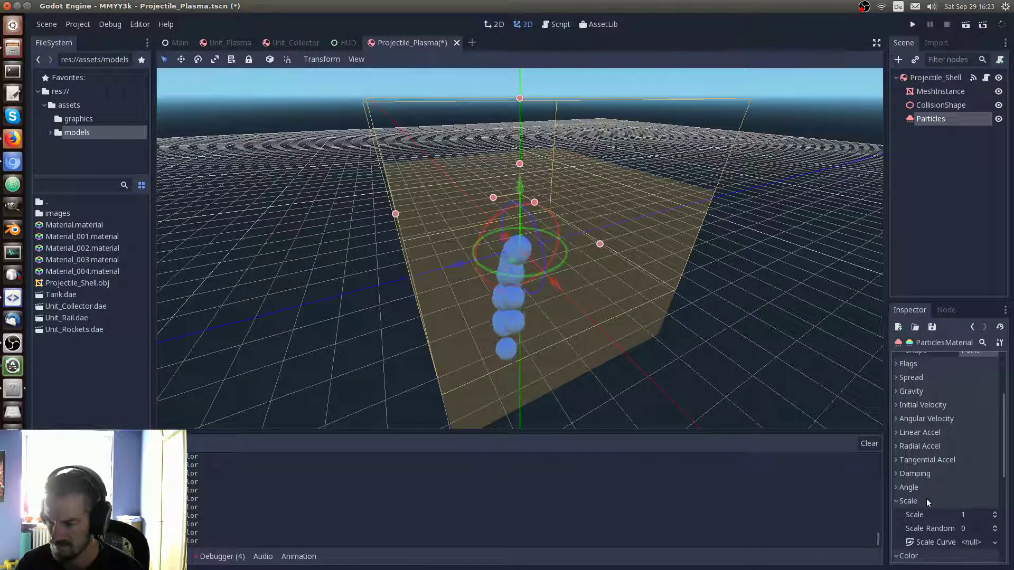
click(897, 502)
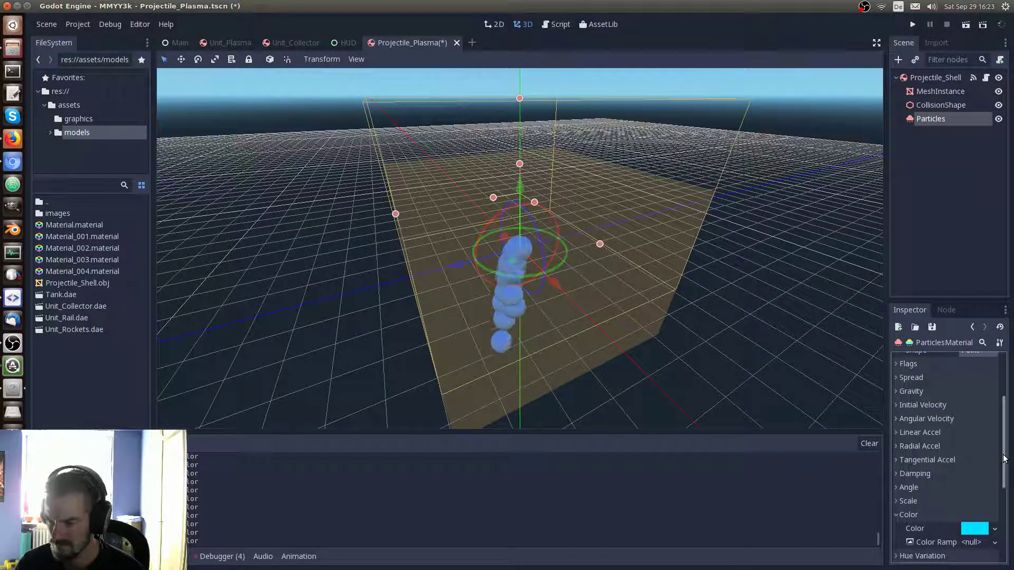
scroll(1004, 459, down, 3)
scroll(959, 415, down, 2)
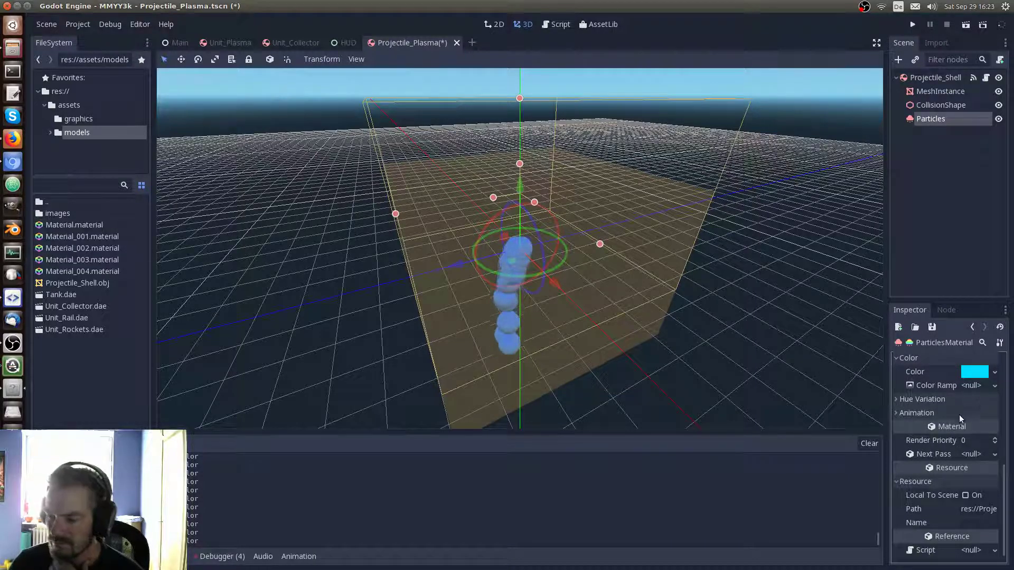
click(903, 403)
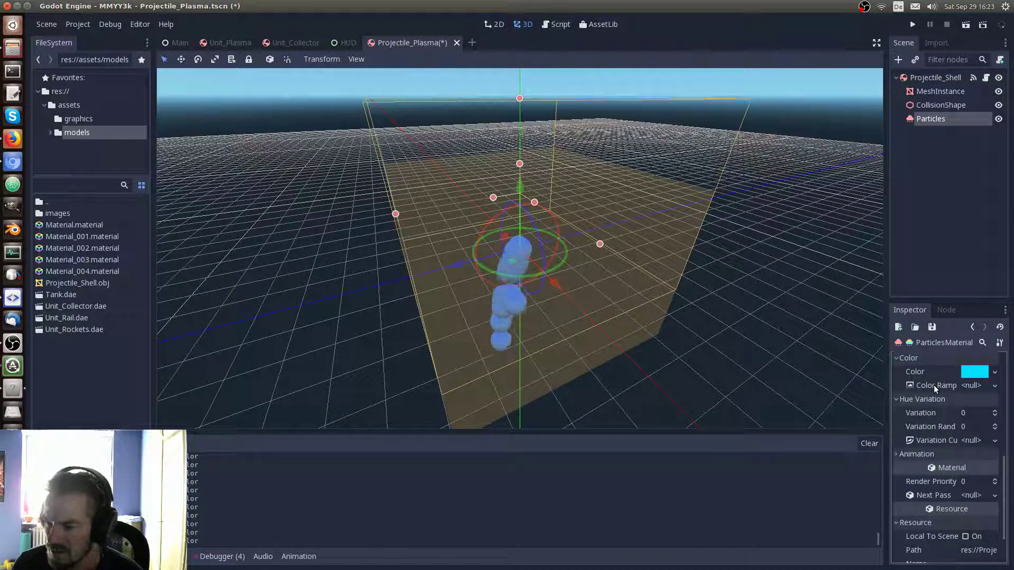
mouse_move(934, 386)
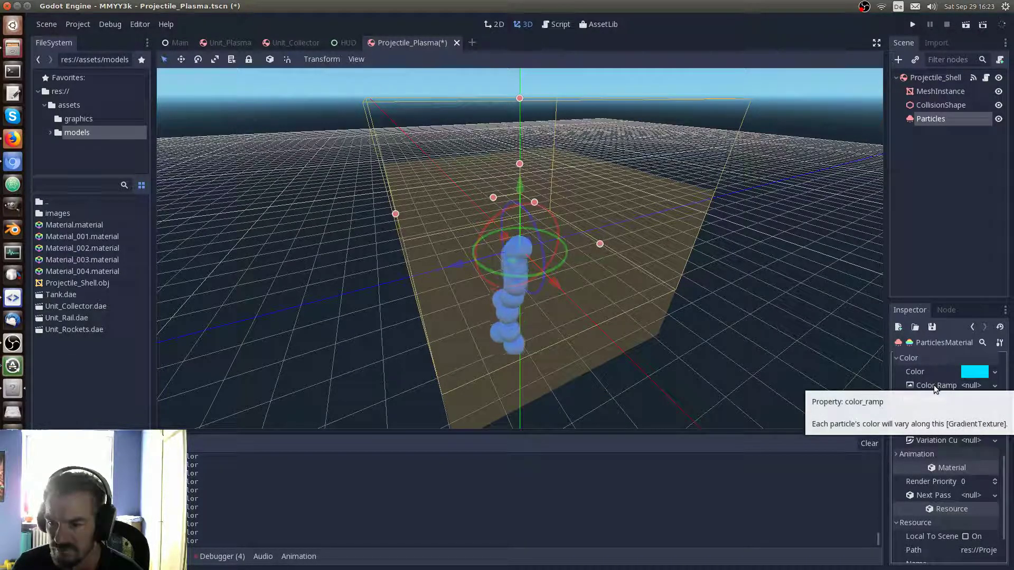
drag(1003, 466, 1003, 484)
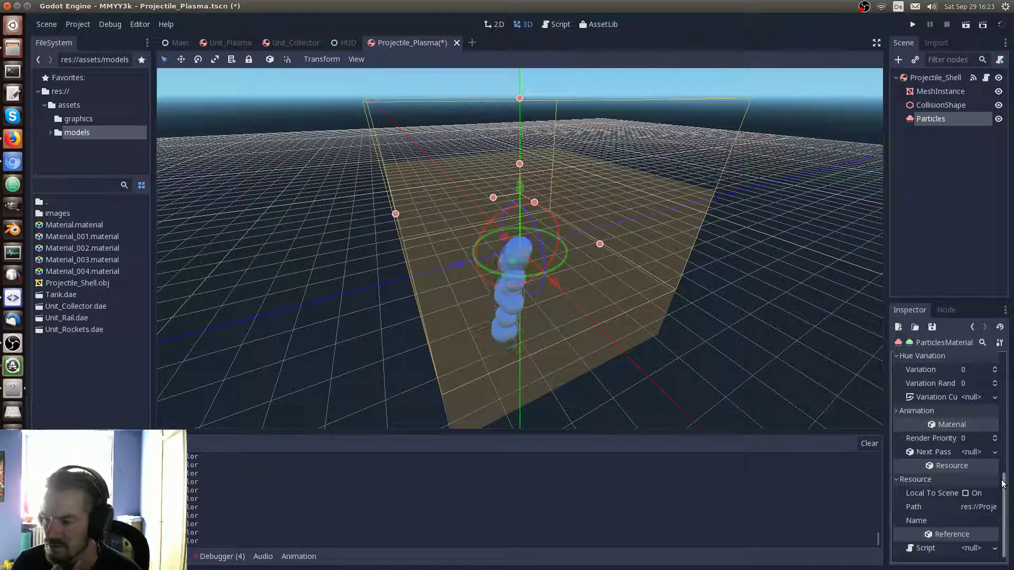
drag(1003, 484, 1010, 359)
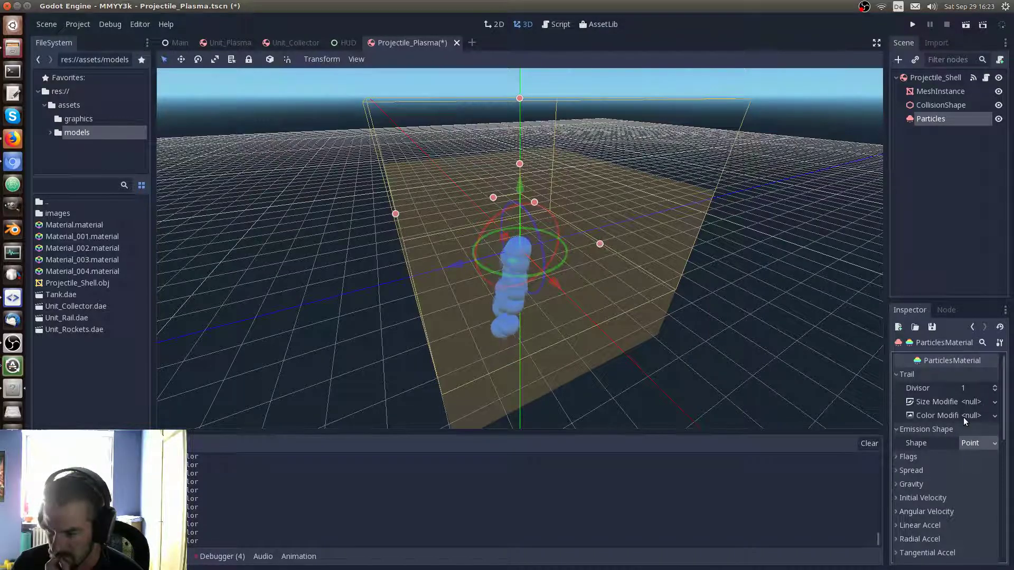
click(4, 136)
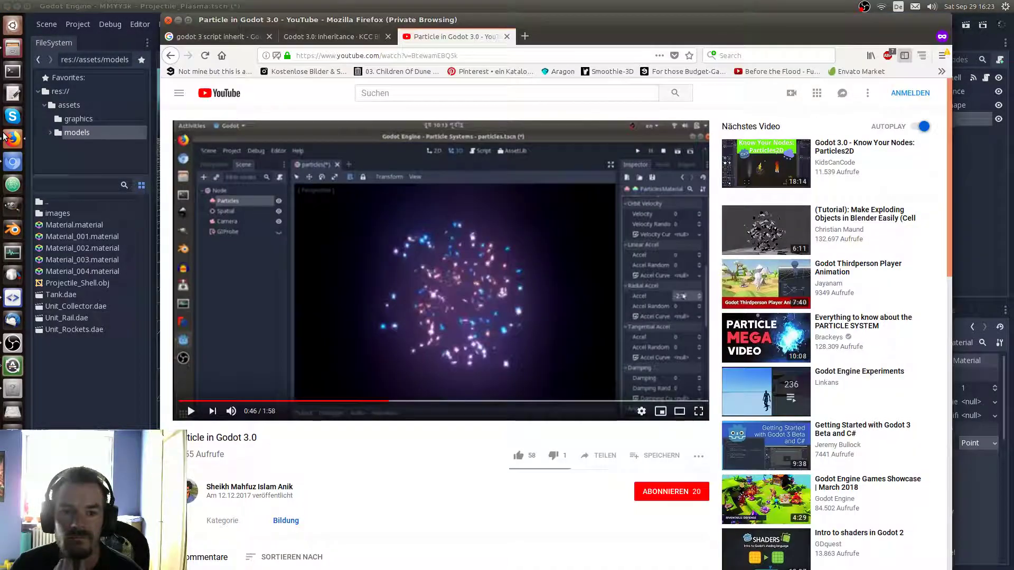
Change the YouTube tutorial's playback quality in the player settings
click(641, 411)
click(682, 384)
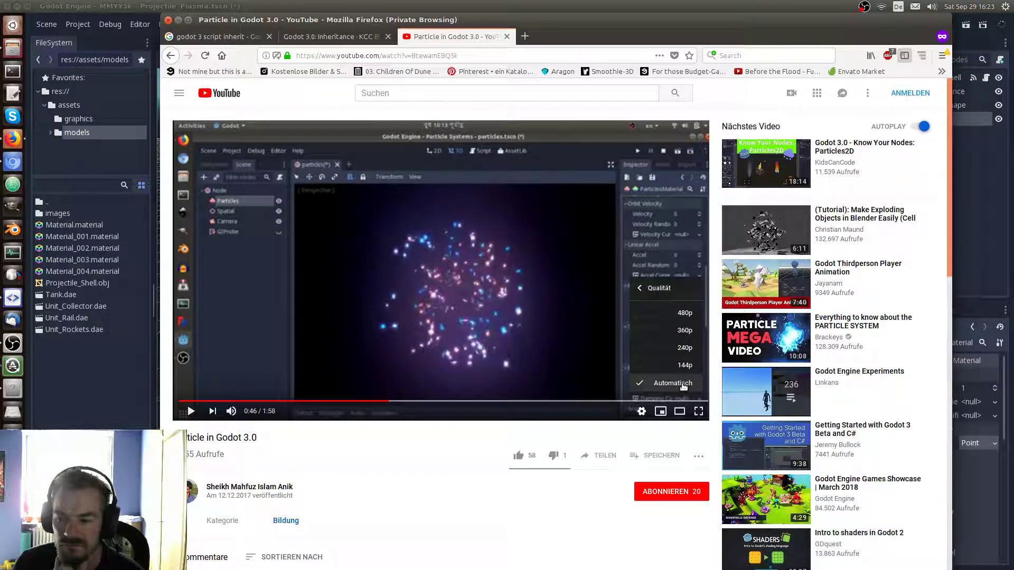
click(666, 320)
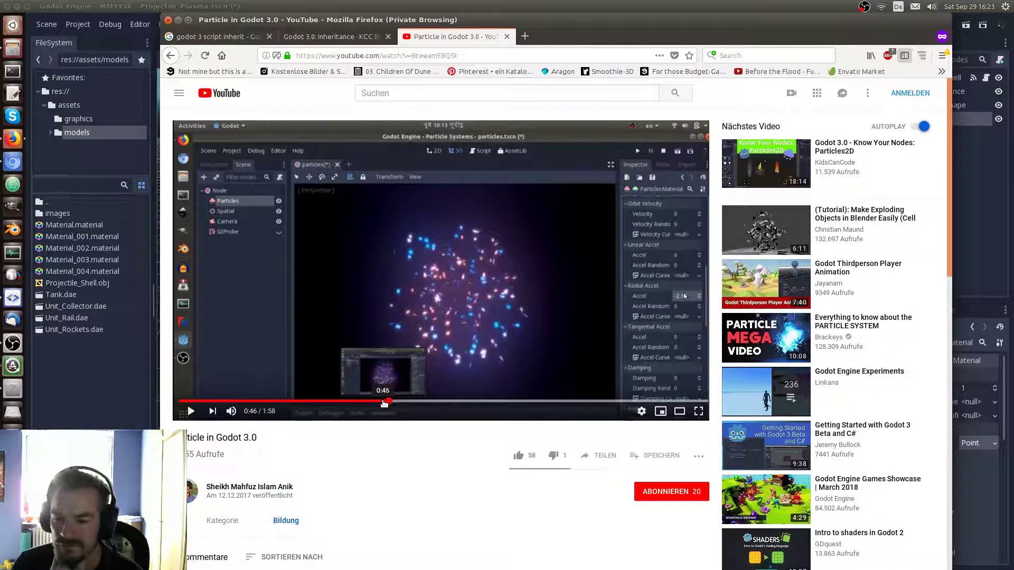
Rewind the tutorial to 0:13 where Draw Passes settings appear, then return to Godot
click(328, 400)
drag(328, 400, 181, 403)
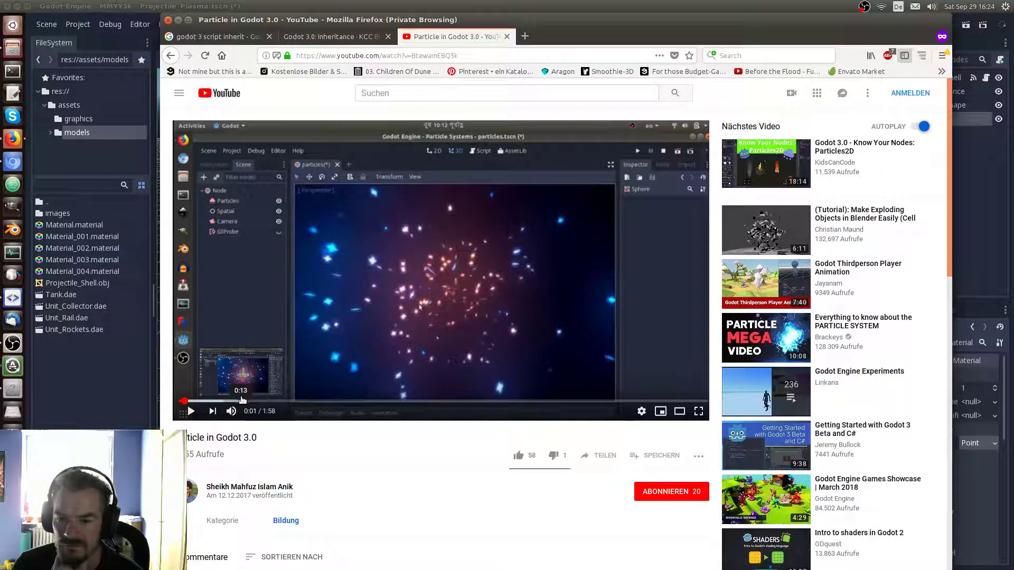
click(220, 402)
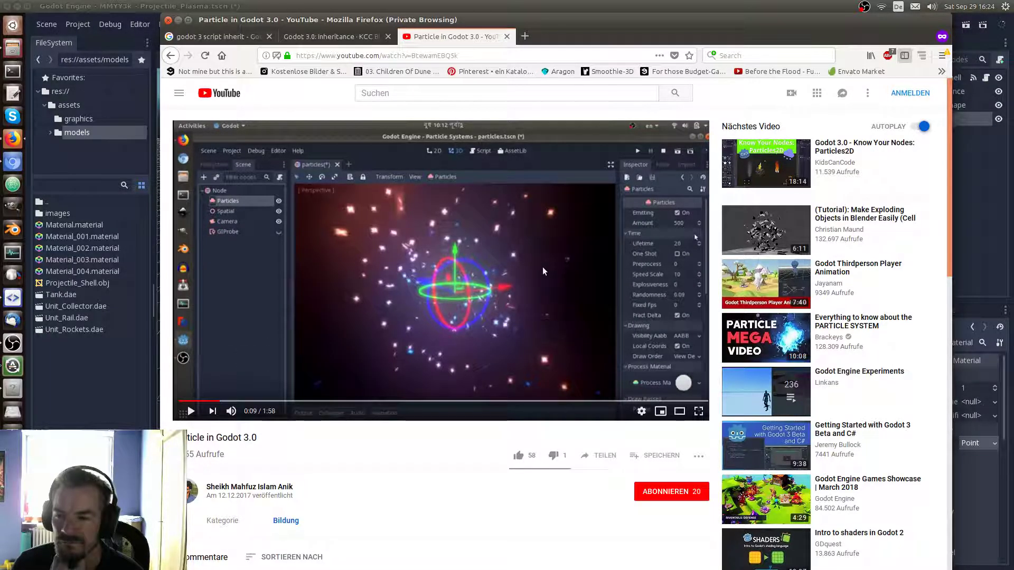
click(439, 316)
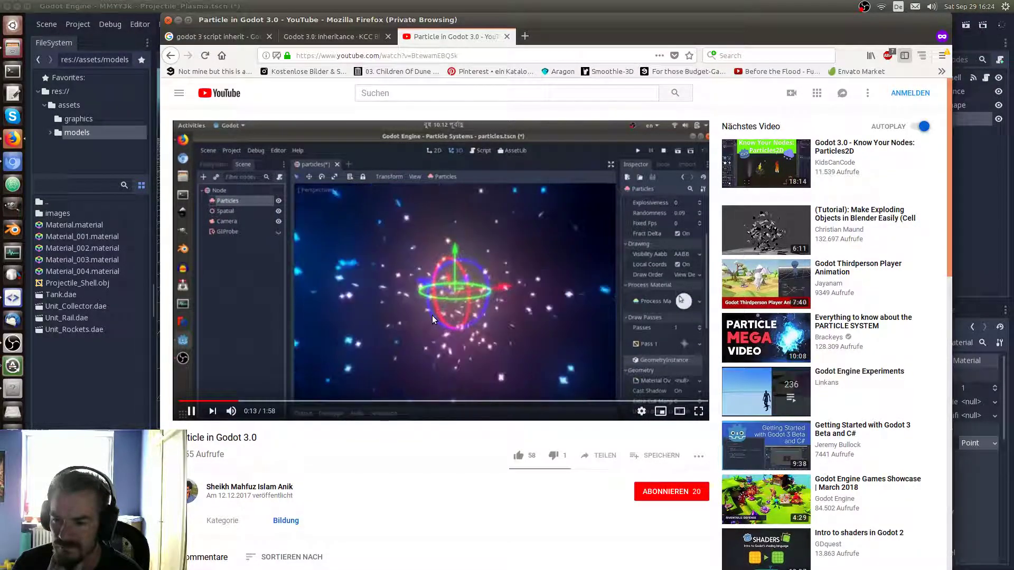
click(432, 316)
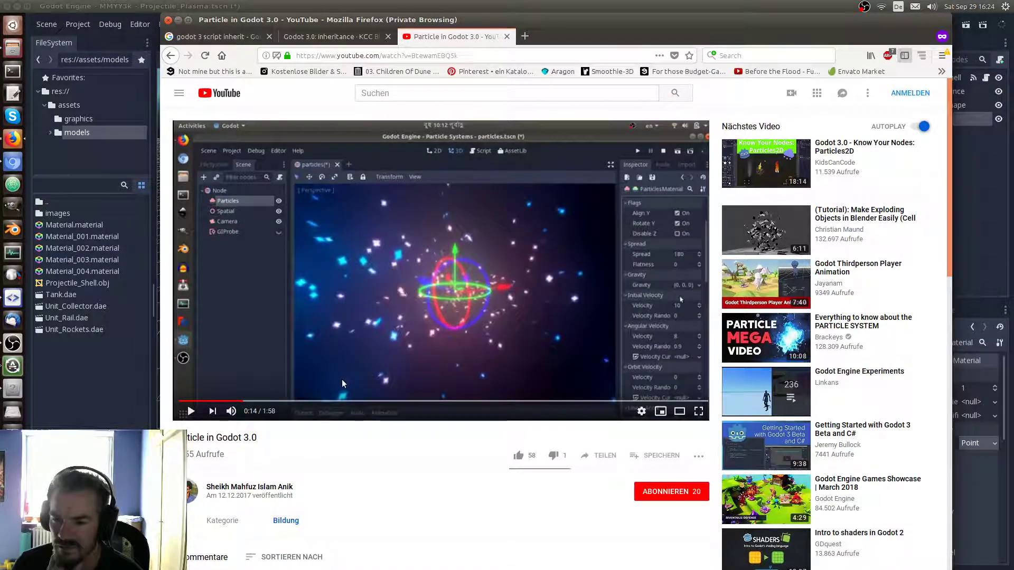
click(239, 402)
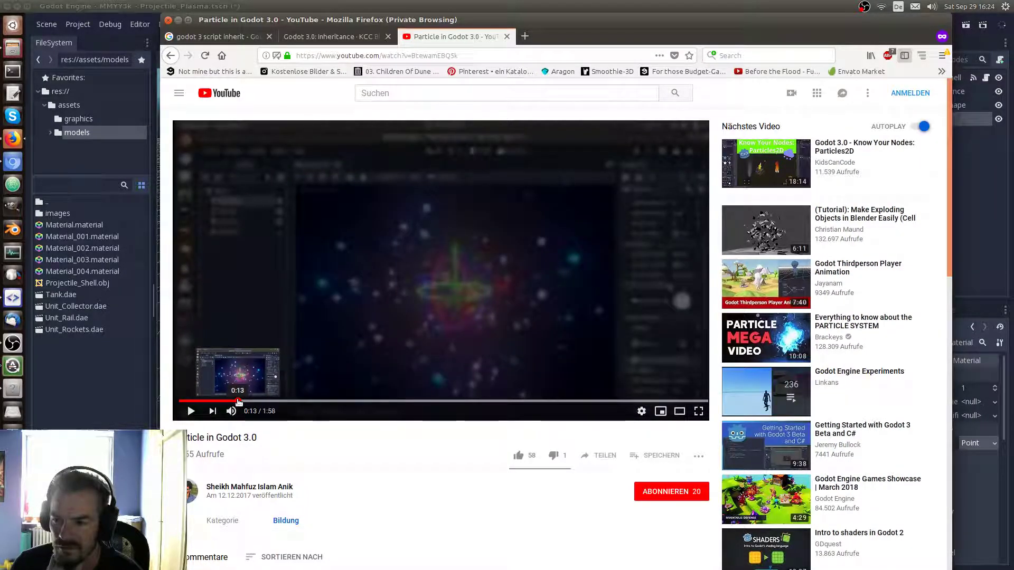
click(370, 299)
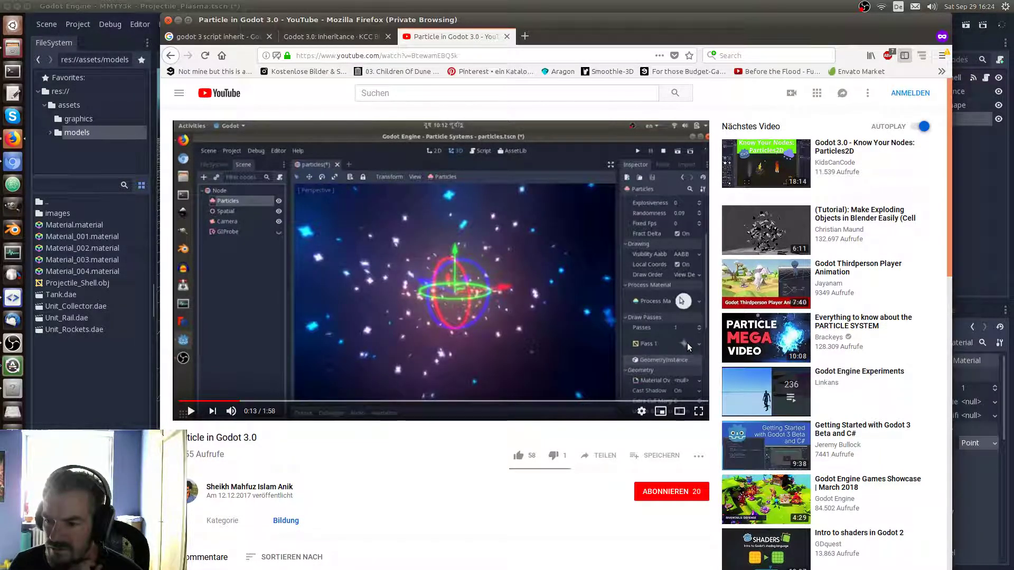
click(961, 276)
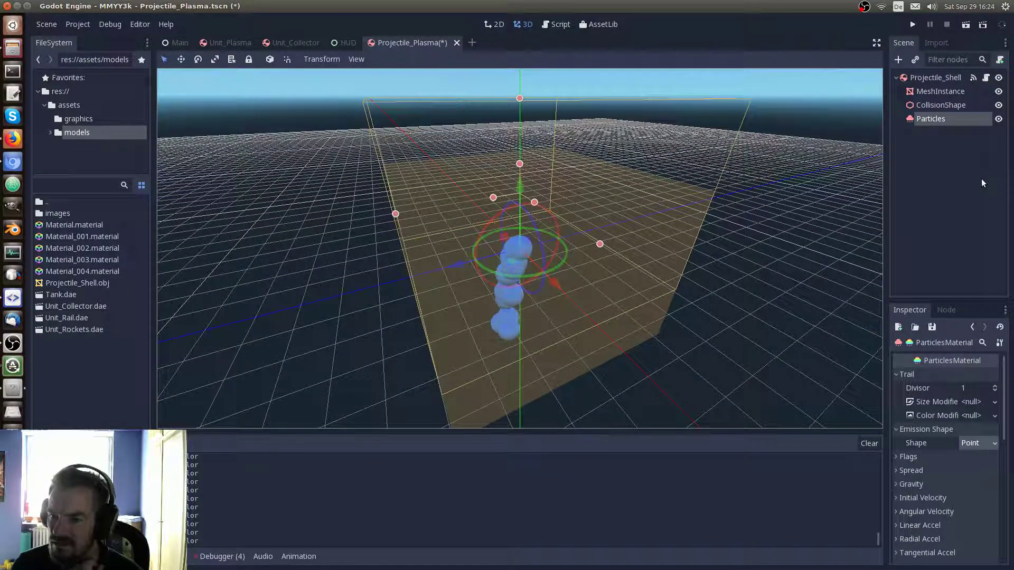
Browse res://assets/graphics for a Pass 1 mesh, then cancel, keeping the SphereMesh
click(951, 120)
scroll(965, 487, down, 3)
scroll(965, 487, down, 3)
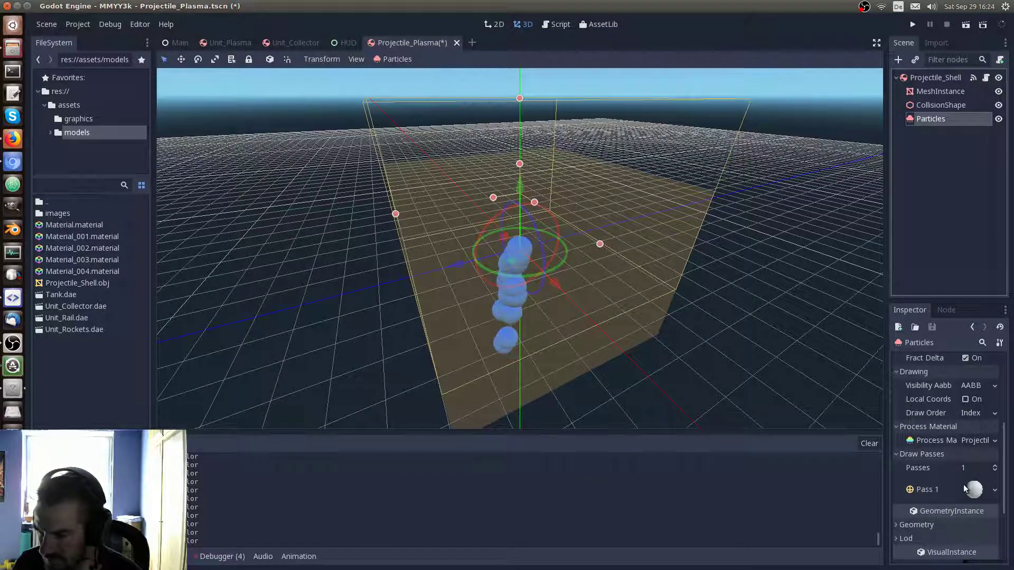
click(995, 492)
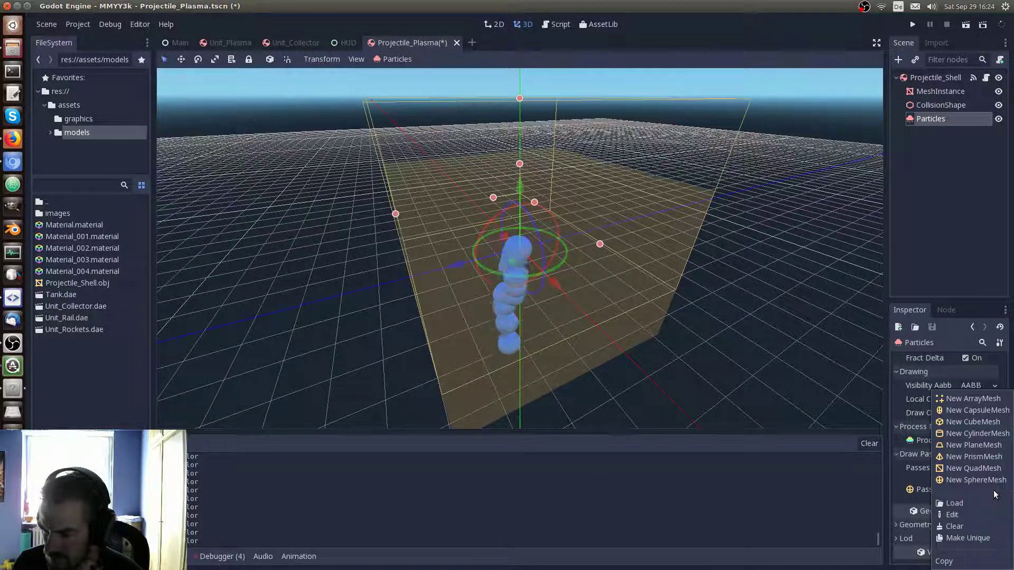
click(955, 502)
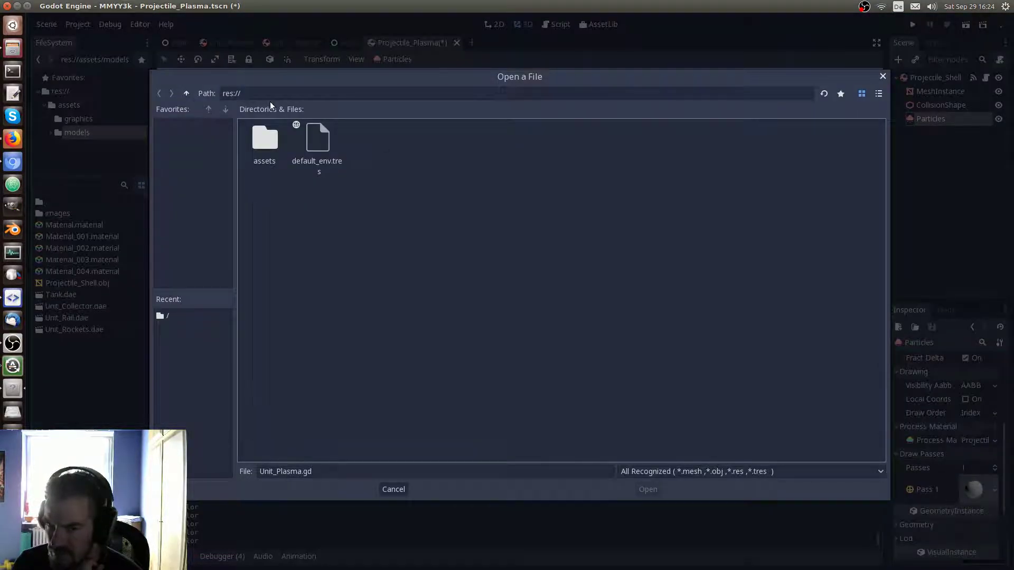
double_click(264, 138)
double_click(265, 139)
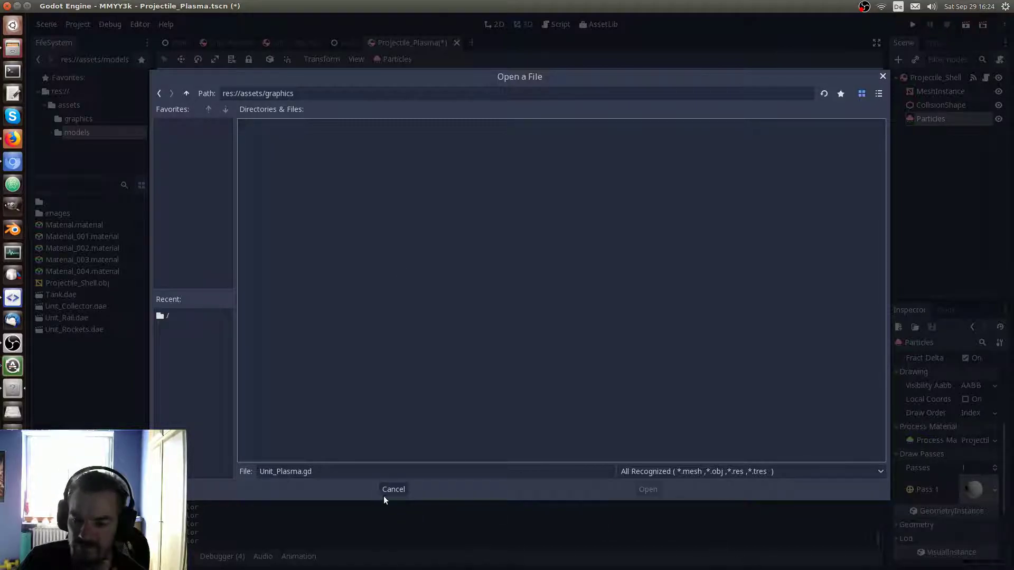
click(401, 491)
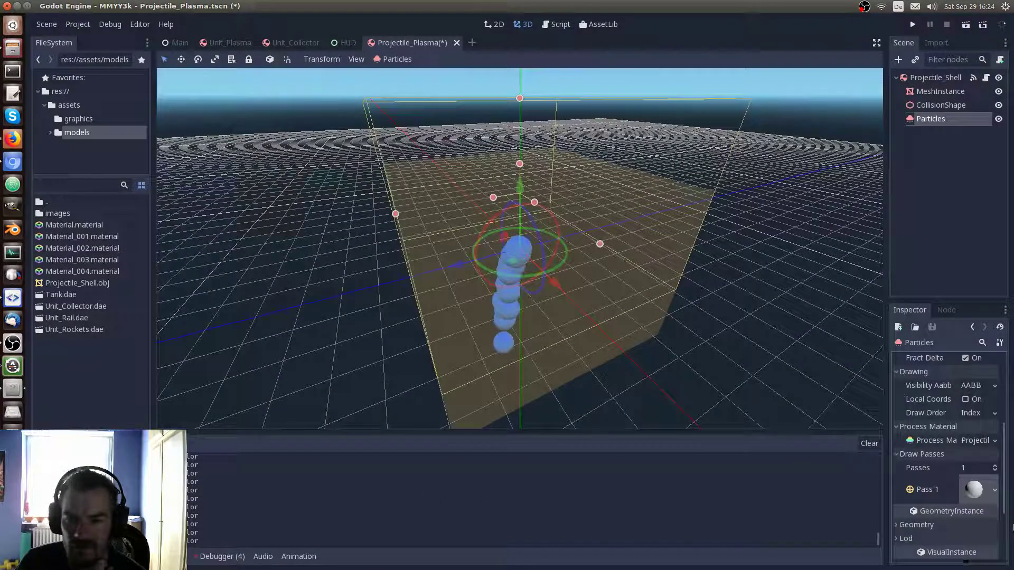
click(996, 494)
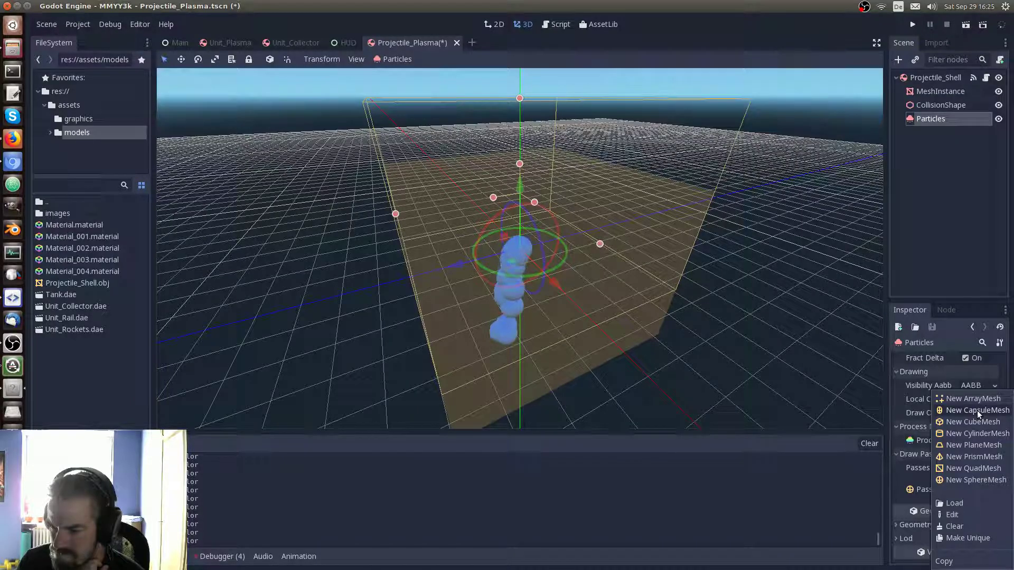
click(840, 388)
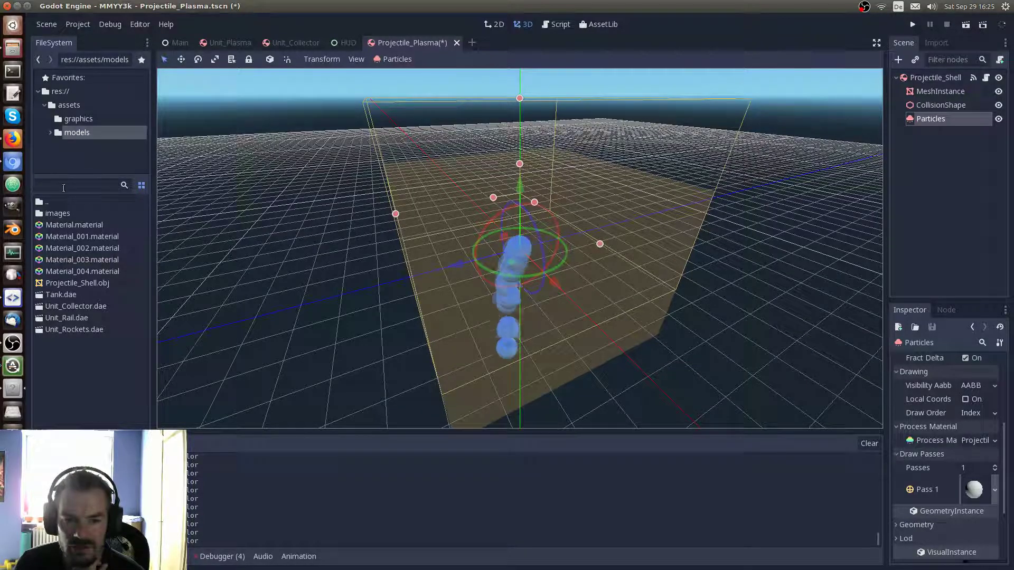
click(13, 139)
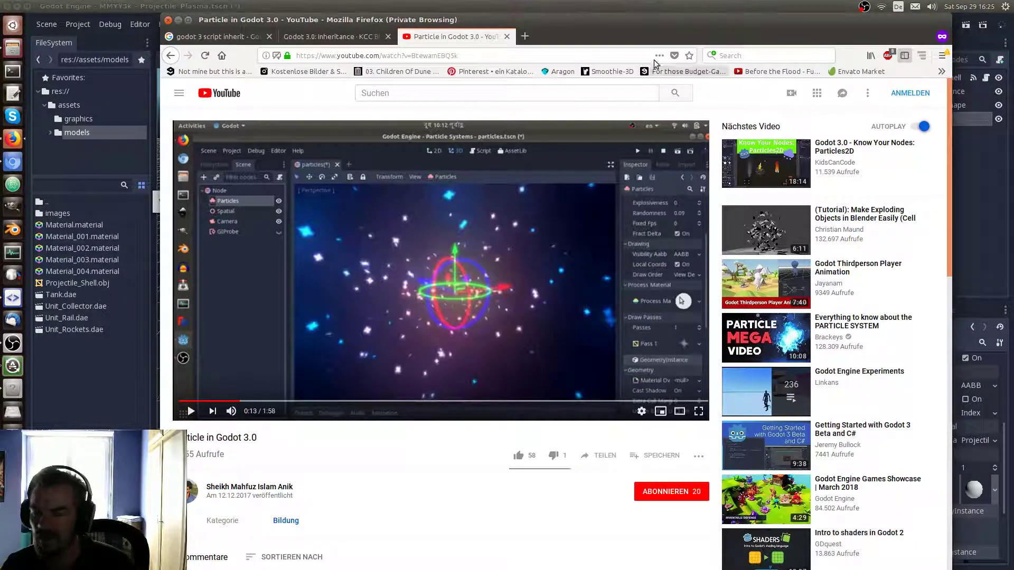
key(alt+Tab)
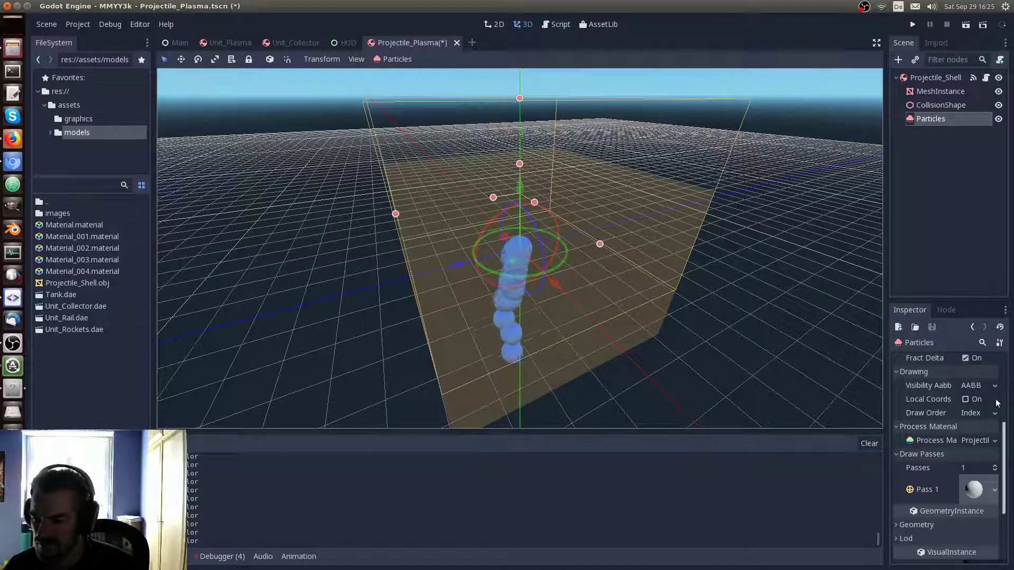
click(995, 489)
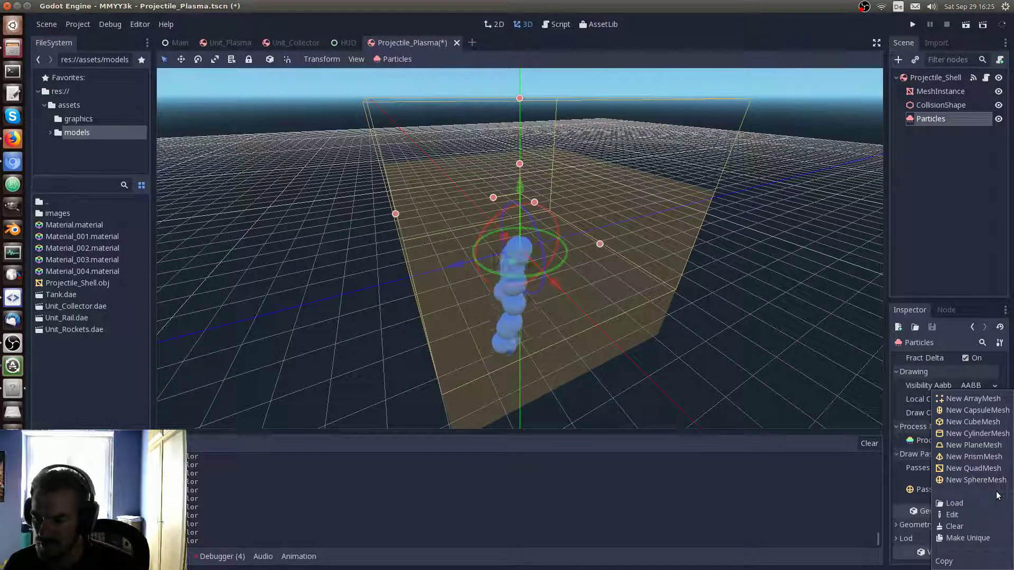
click(964, 504)
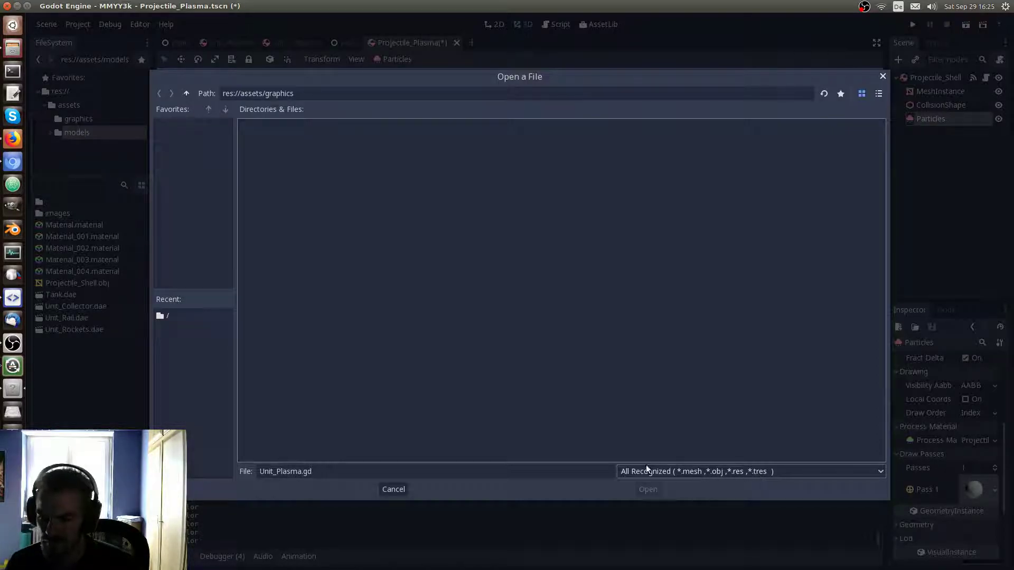
click(395, 489)
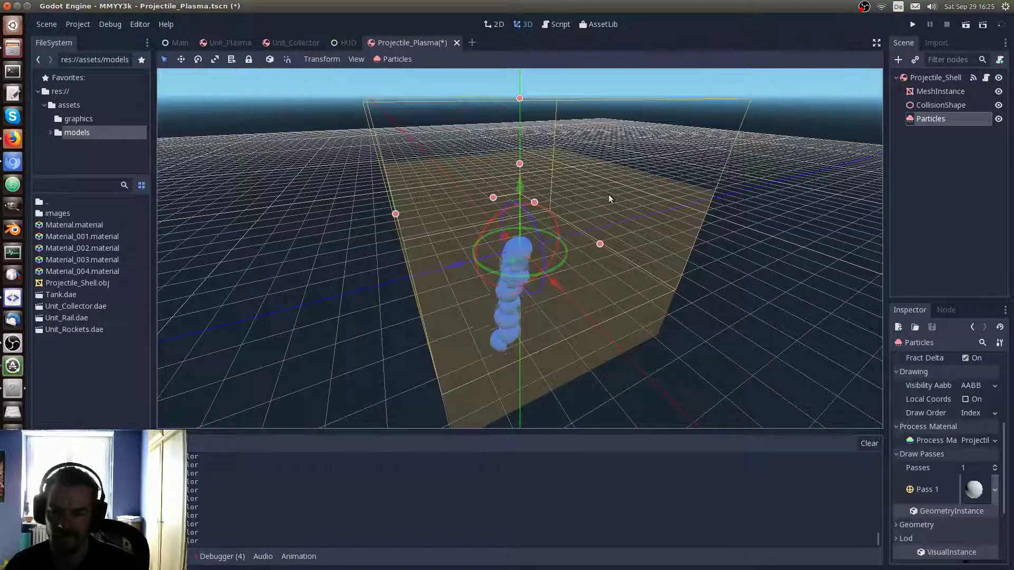
Search Google for 'godot 3 particle sprite' in a new private tab and scroll the results
click(13, 140)
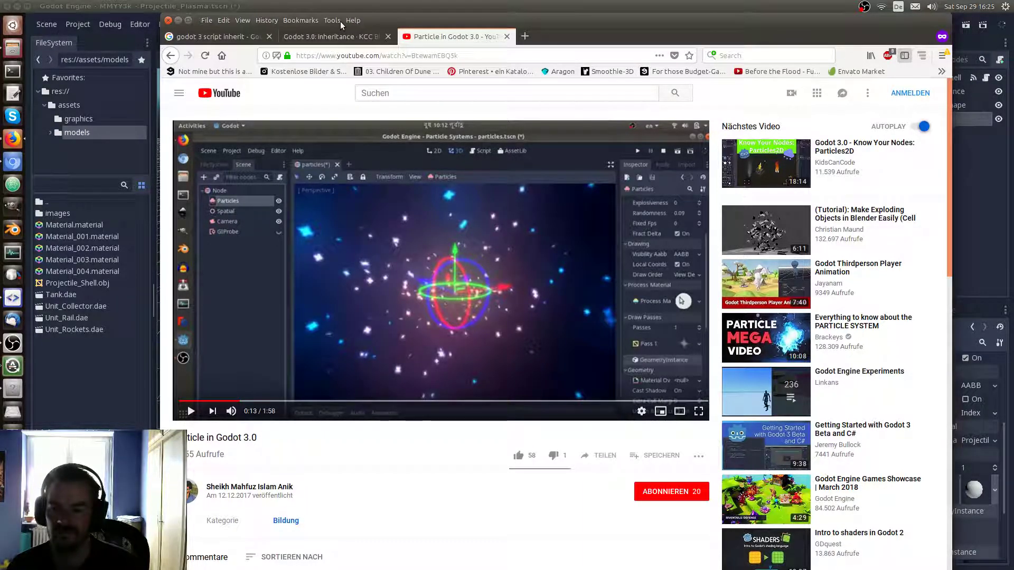
click(525, 37)
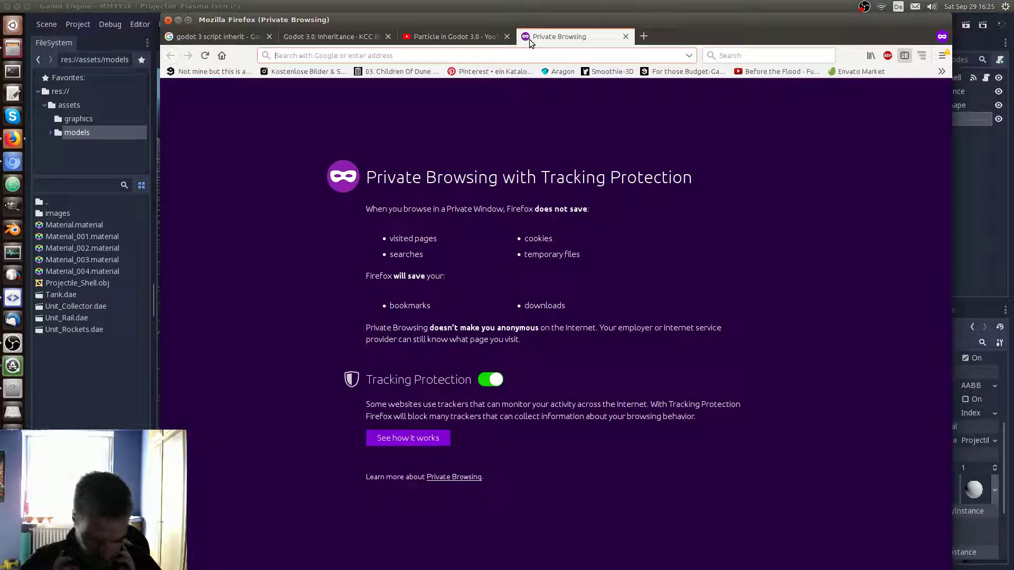
text(godsot 3)
key(Left)
key(Left)
key(Left)
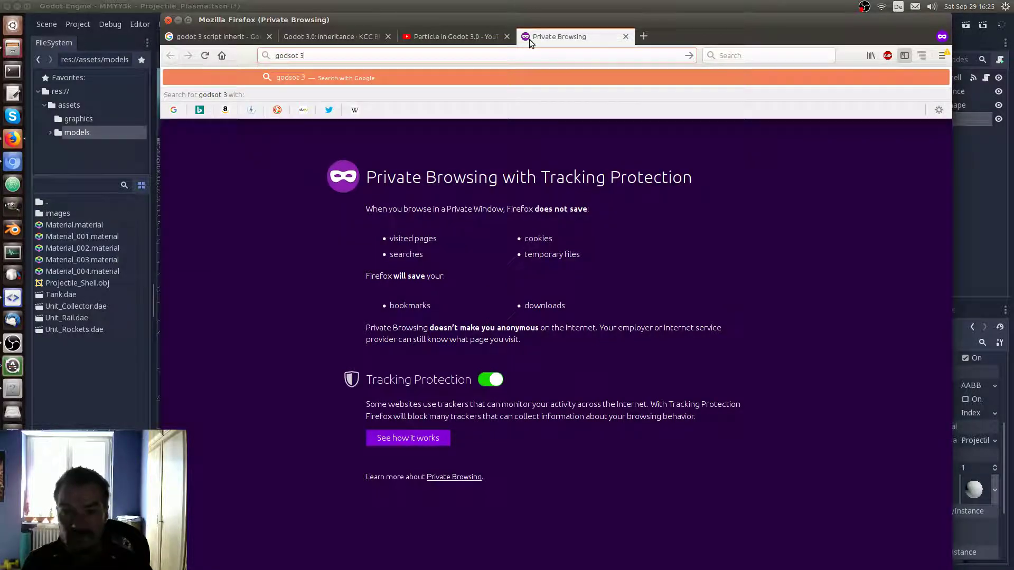
key(BackSpace)
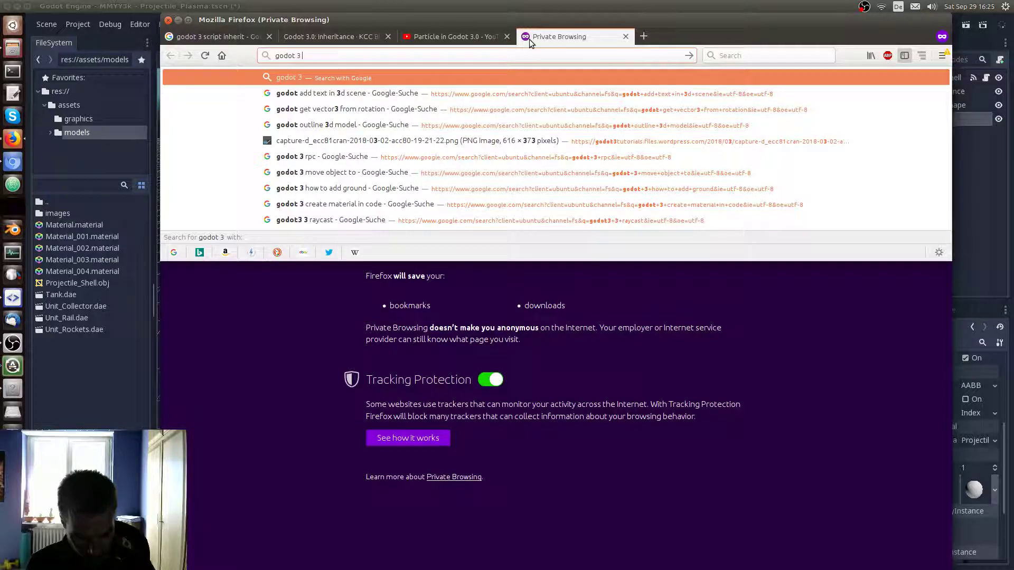
text(particle sprite)
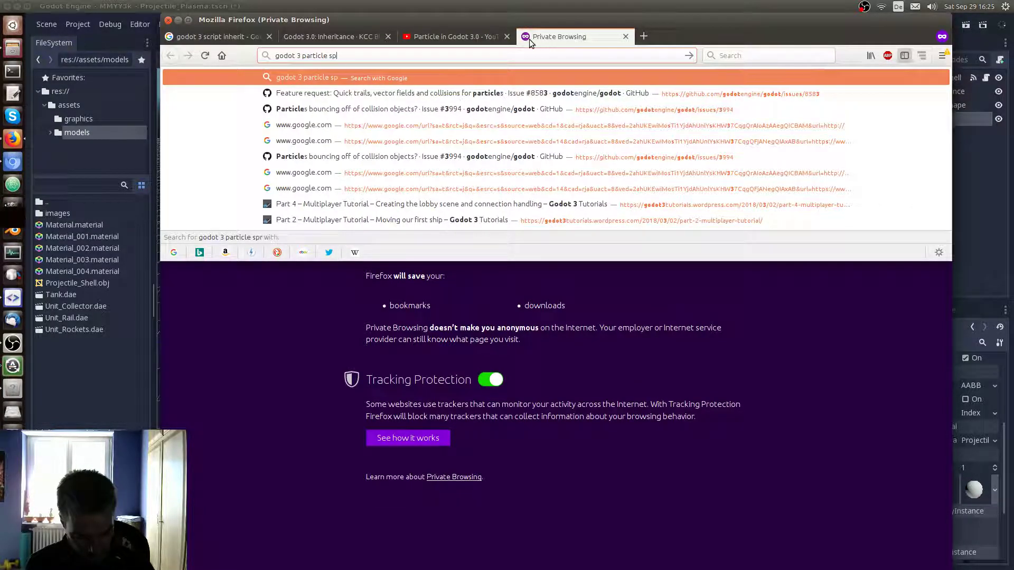
key(Return)
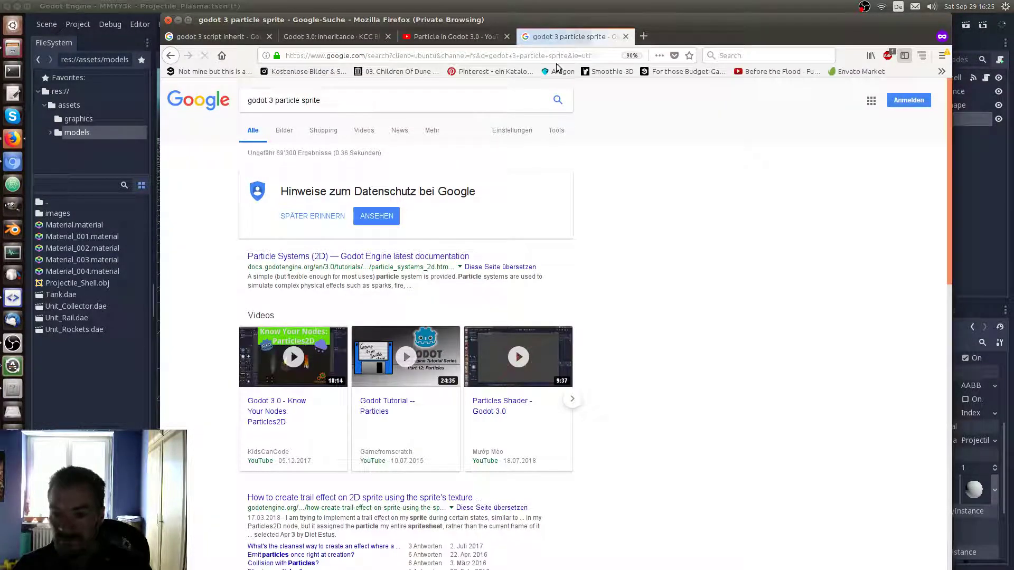
scroll(701, 246, down, 2)
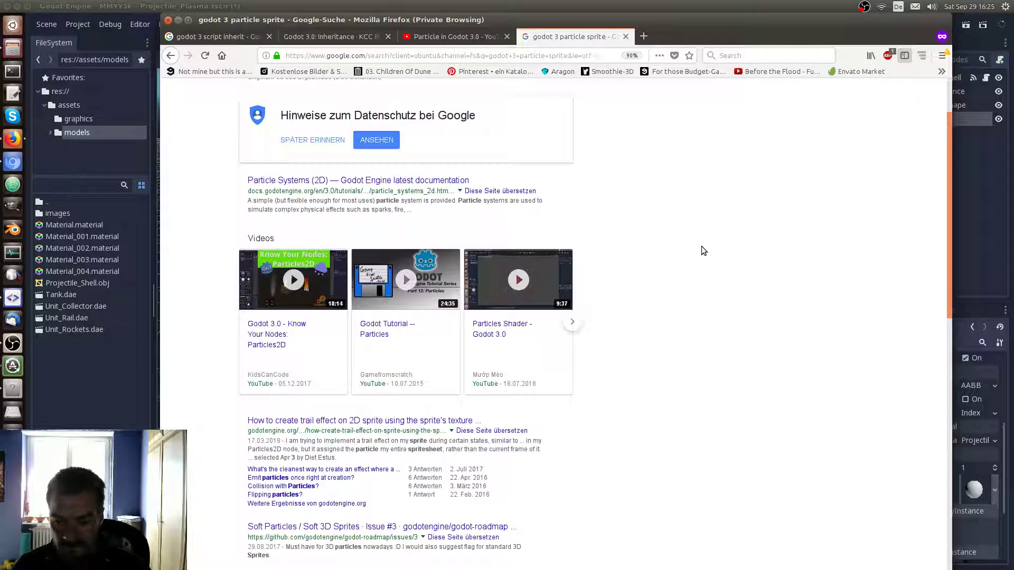
scroll(710, 263, down, 3)
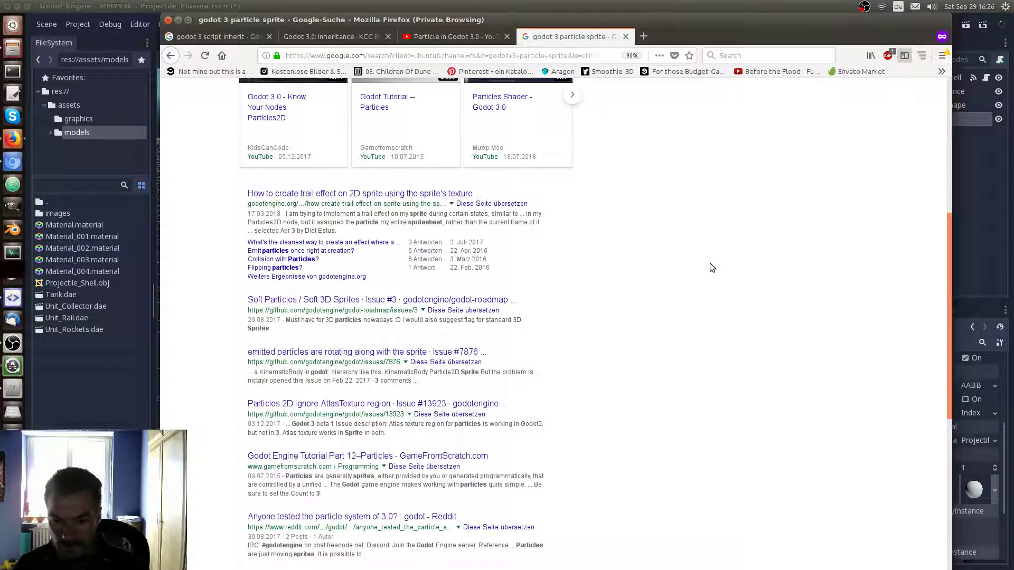
scroll(710, 263, down, 2)
scroll(710, 263, down, 2)
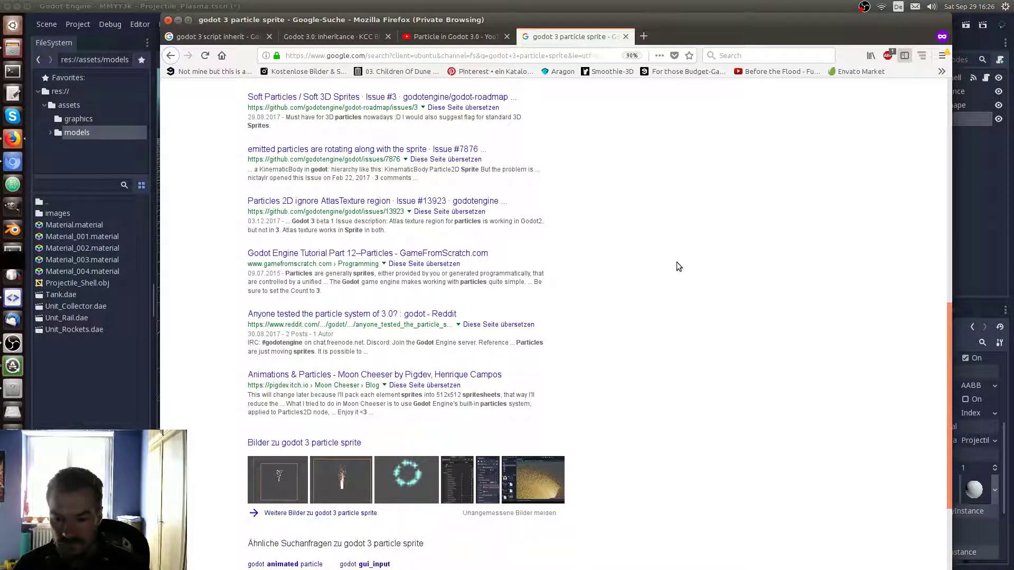
scroll(677, 265, down, 2)
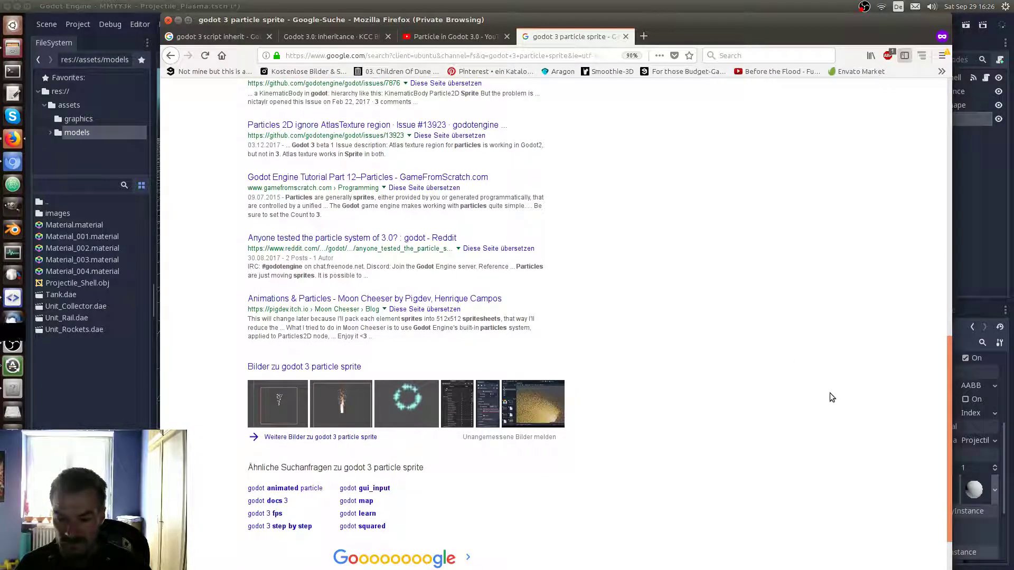
drag(951, 428, 942, 113)
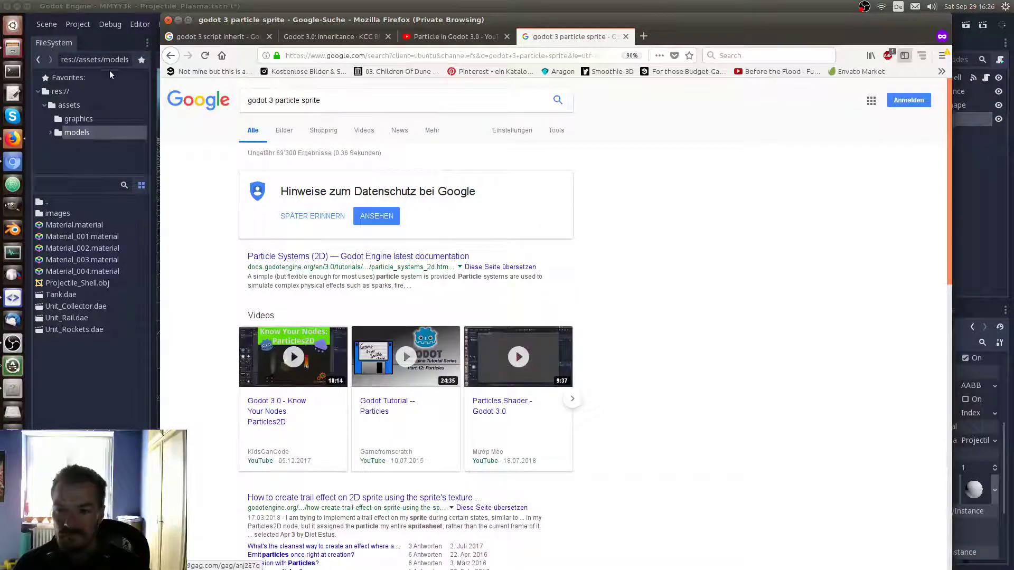
Refine the query to 'godot 3 particle 3d sprite' and open the Particles docs result in a new tab
click(302, 101)
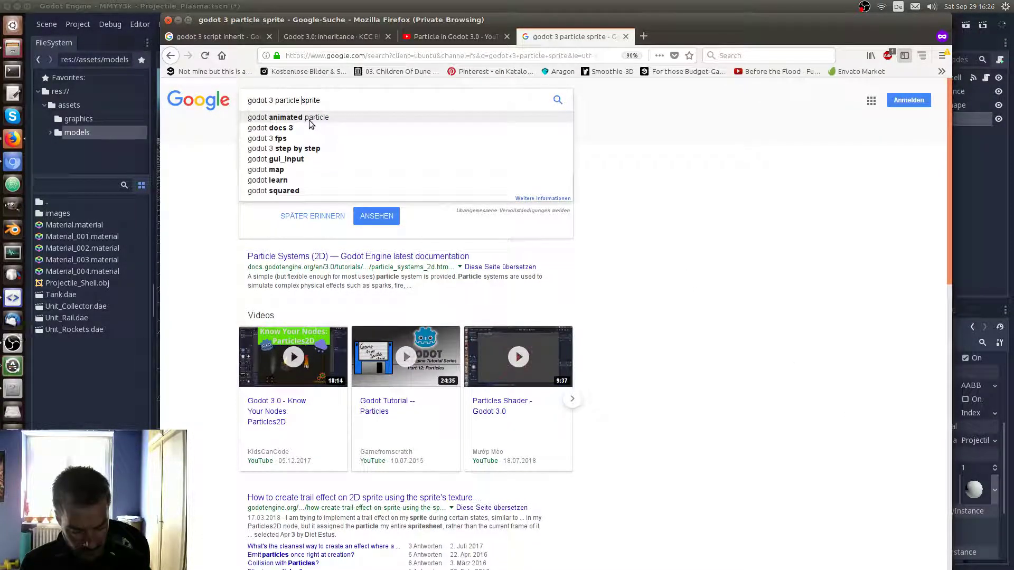
text(3d)
key(Return)
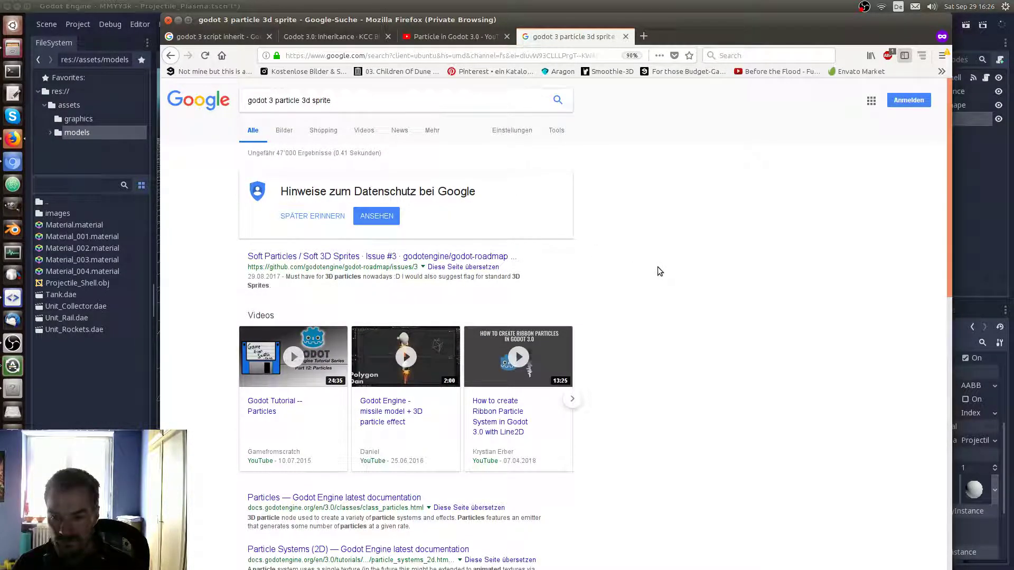
scroll(658, 267, down, 3)
scroll(655, 268, down, 2)
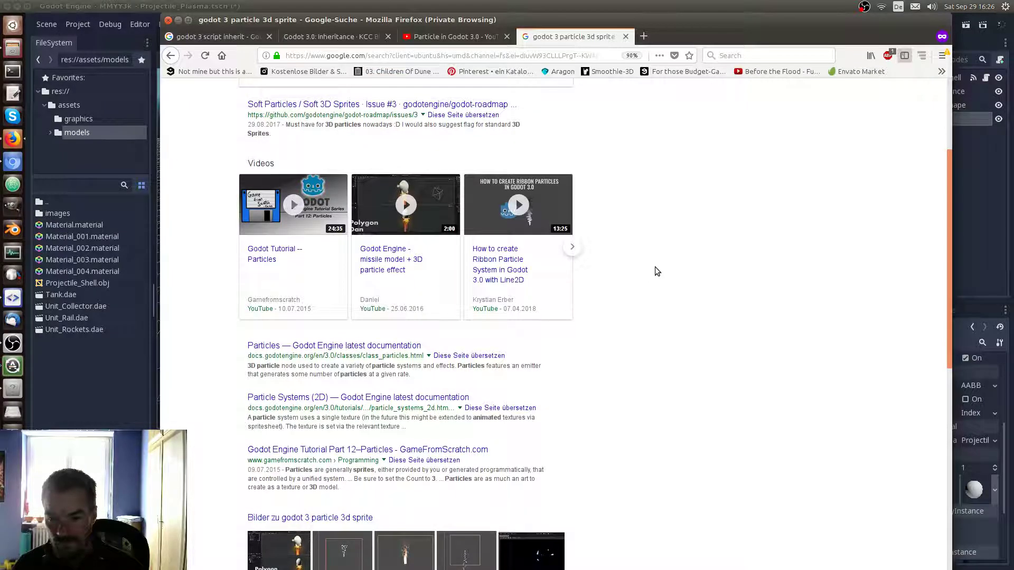
right_click(398, 349)
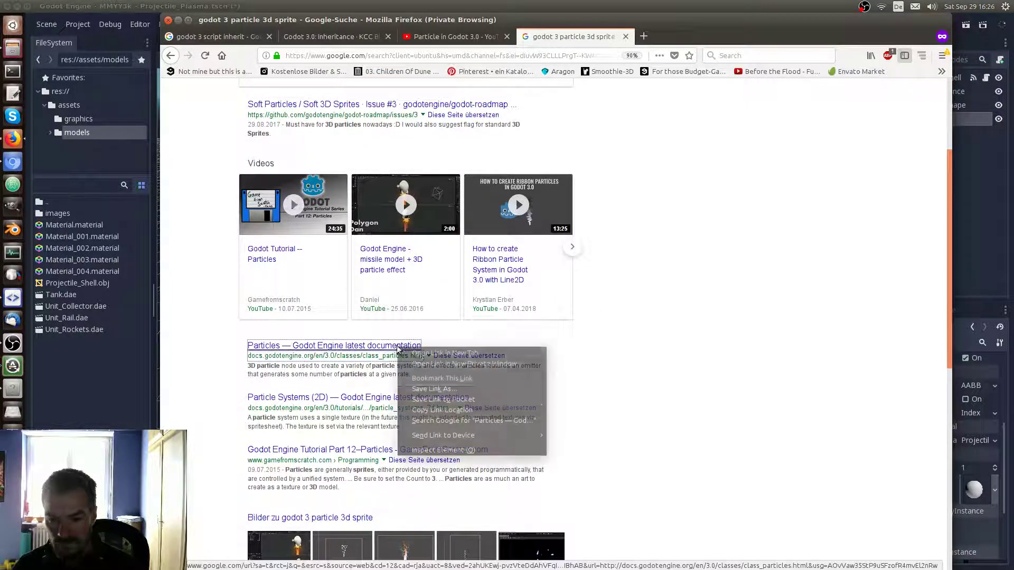
click(478, 352)
scroll(709, 322, down, 3)
scroll(711, 322, down, 3)
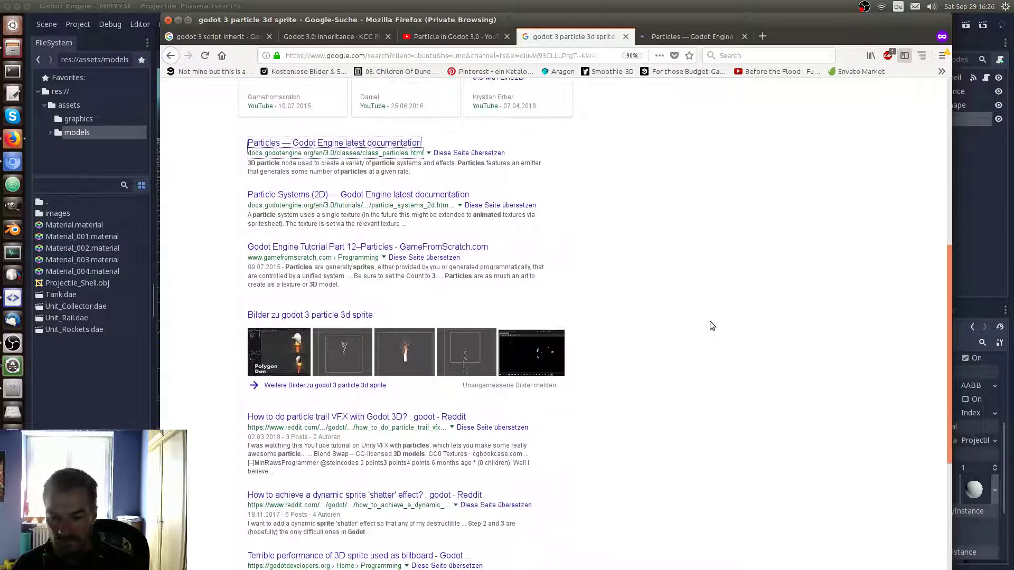
scroll(710, 323, down, 1)
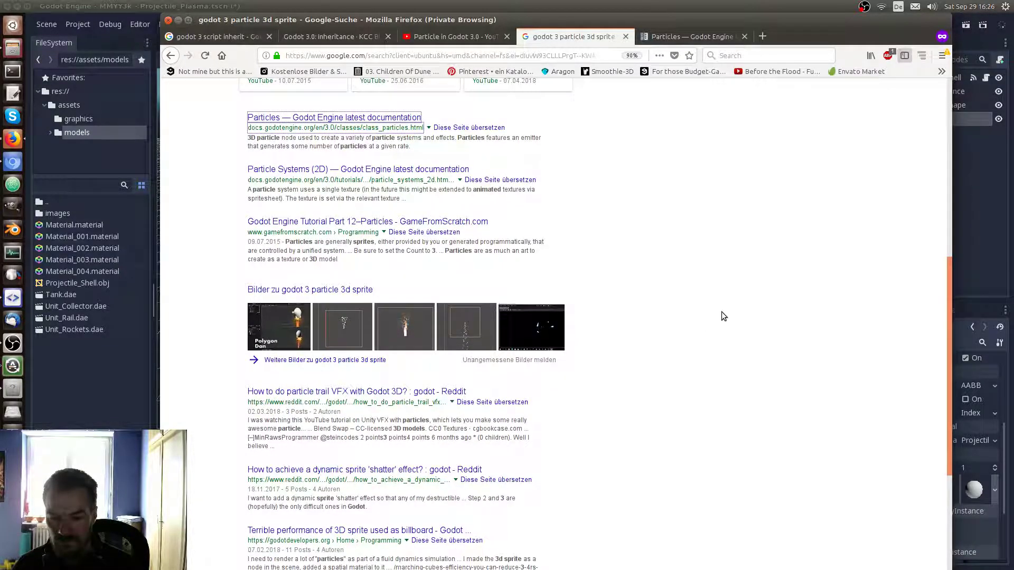
Read through the Particles class reference page, then go back to the Google results
click(689, 35)
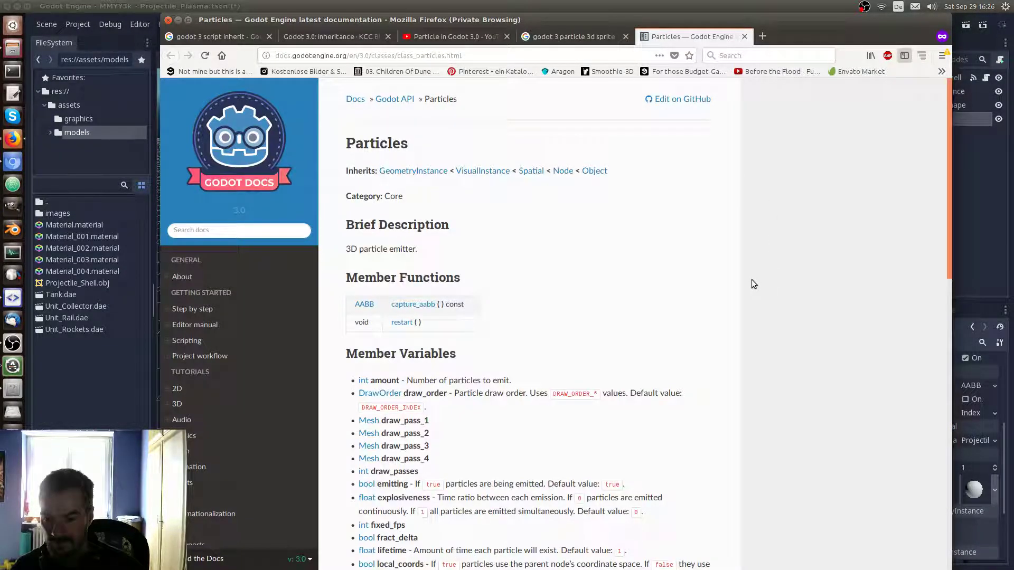
scroll(755, 284, down, 3)
scroll(759, 286, down, 8)
scroll(758, 285, down, 9)
scroll(759, 285, down, 5)
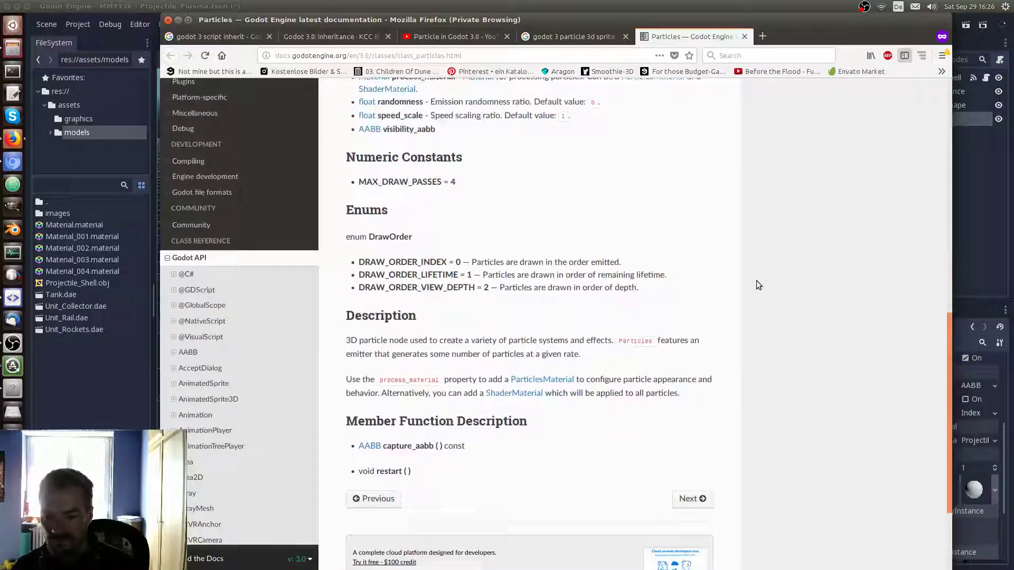
scroll(757, 285, down, 5)
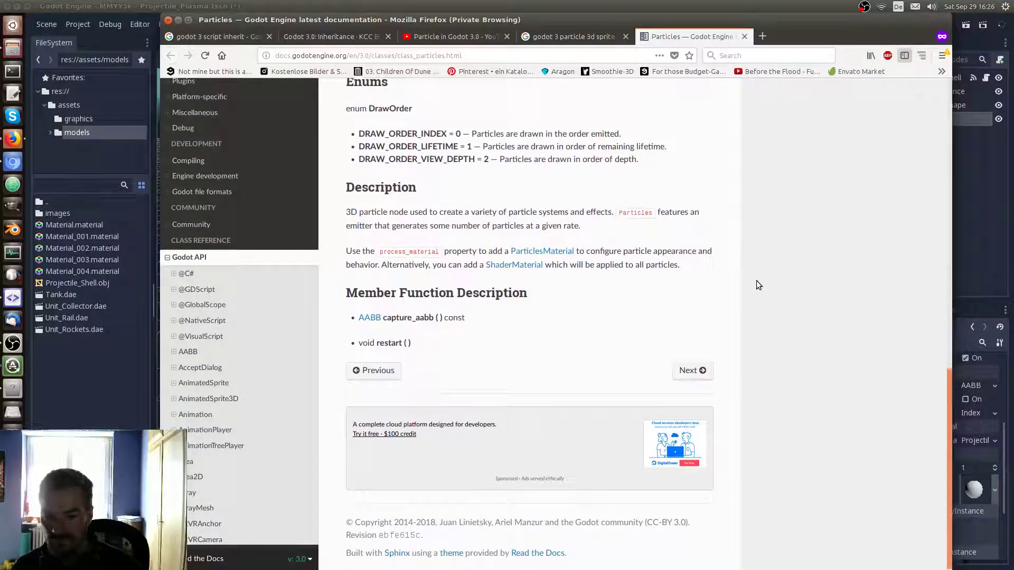
click(556, 37)
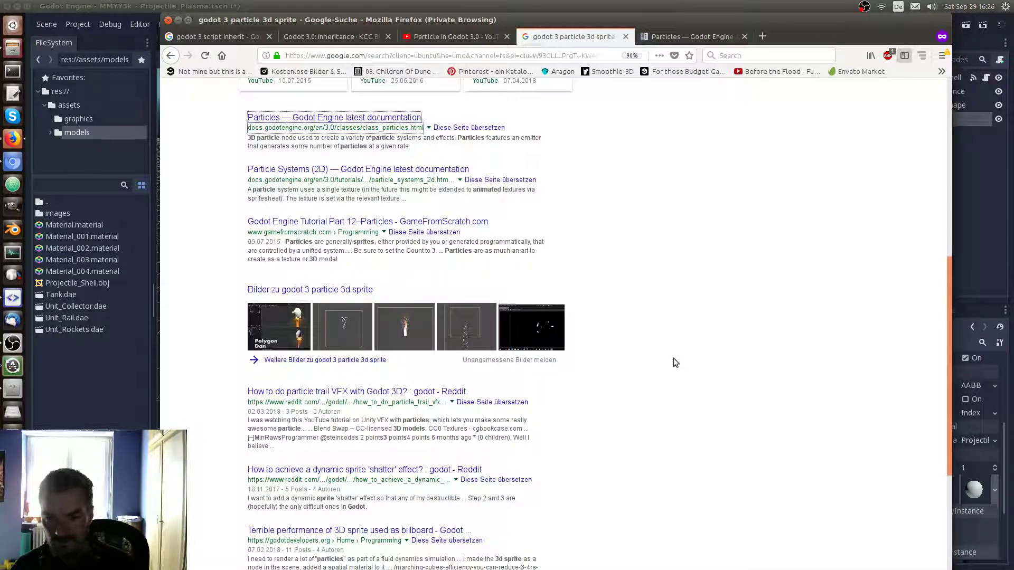
Open the GameFromScratch particles tutorial in a new tab and scroll through it
right_click(487, 226)
click(523, 233)
click(684, 38)
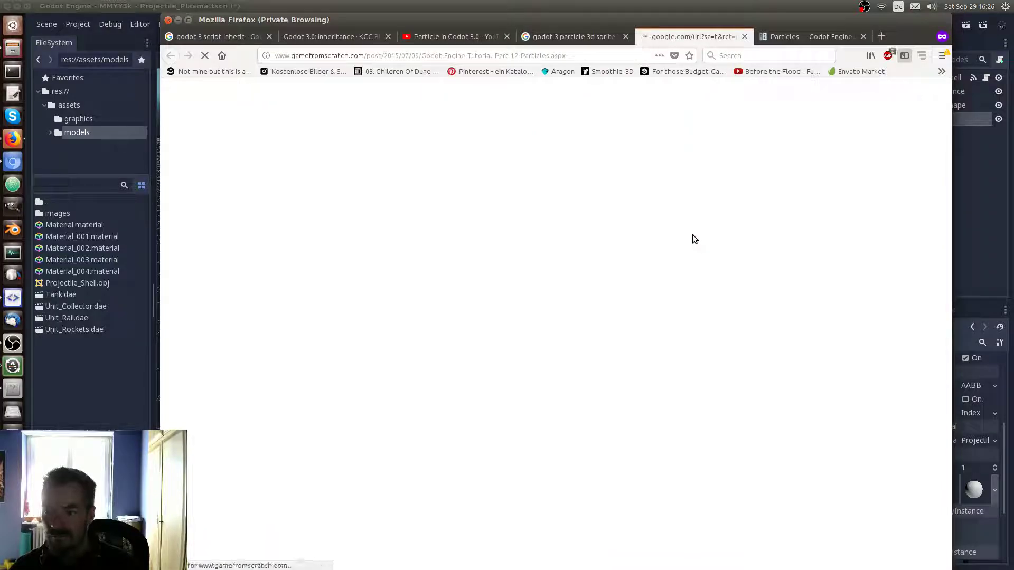
scroll(696, 233, down, 3)
scroll(696, 233, down, 8)
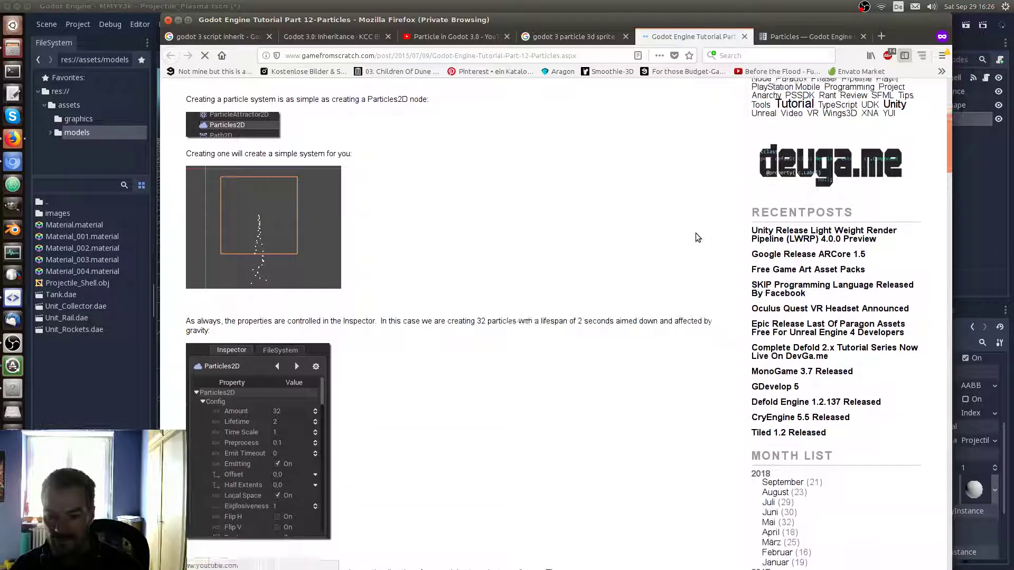
scroll(695, 232, down, 5)
scroll(696, 233, down, 2)
scroll(696, 233, down, 5)
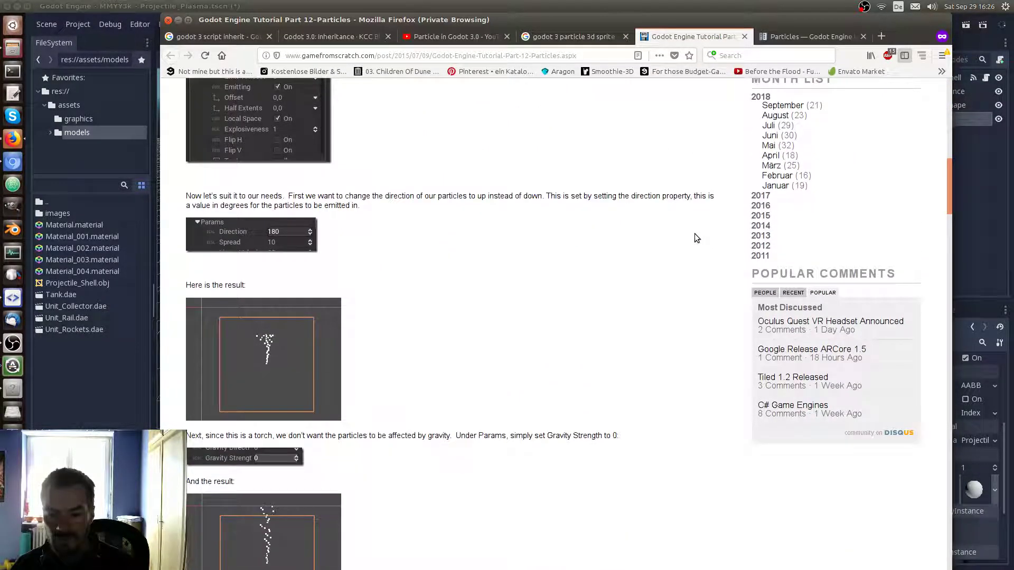
scroll(740, 244, down, 5)
drag(952, 217, 936, 436)
scroll(936, 437, down, 10)
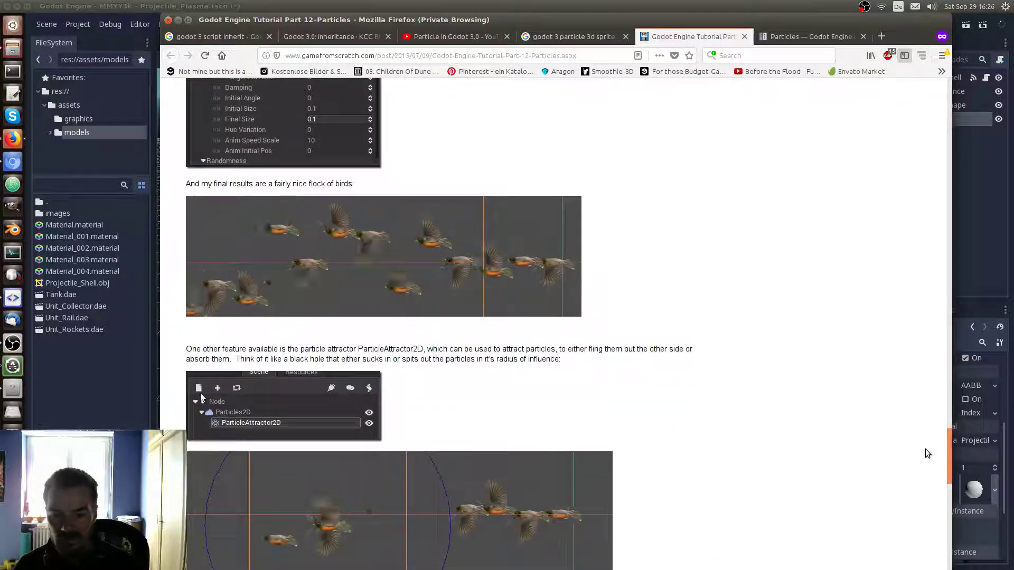
Close the GameFromScratch tab, skim the search results again, and return to the Godot editor
click(744, 37)
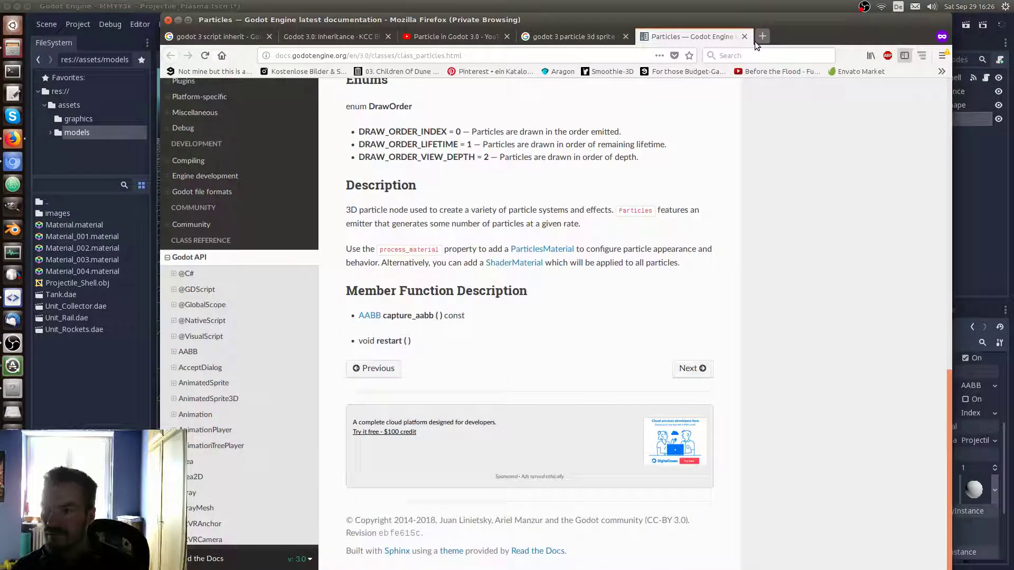
click(583, 34)
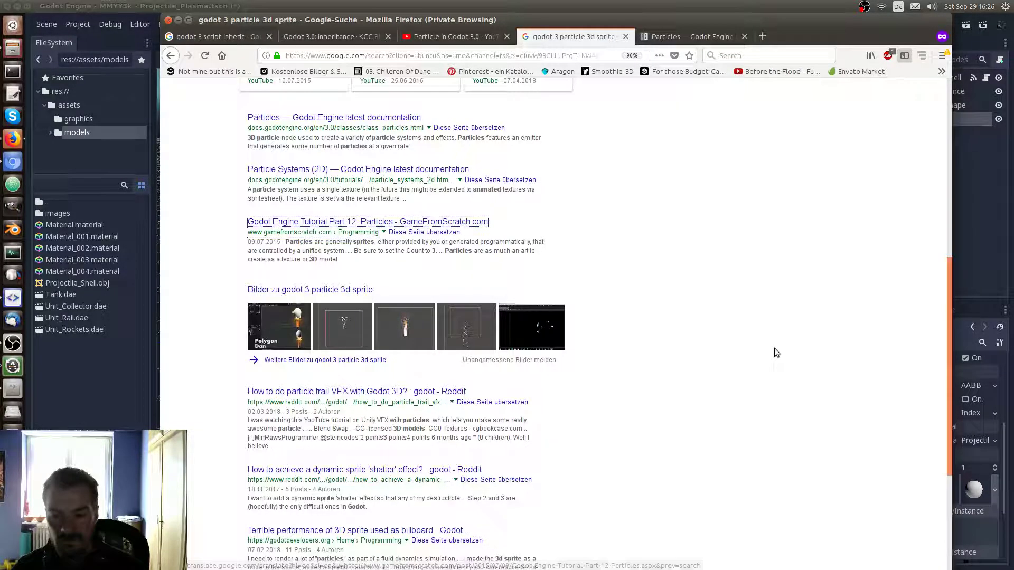
scroll(744, 350, down, 4)
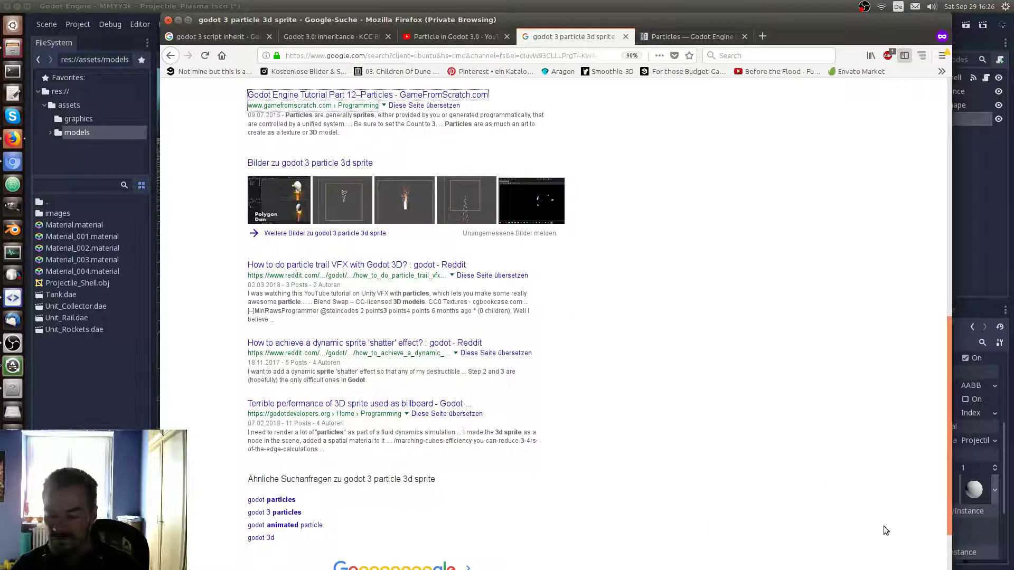
drag(949, 500, 826, 213)
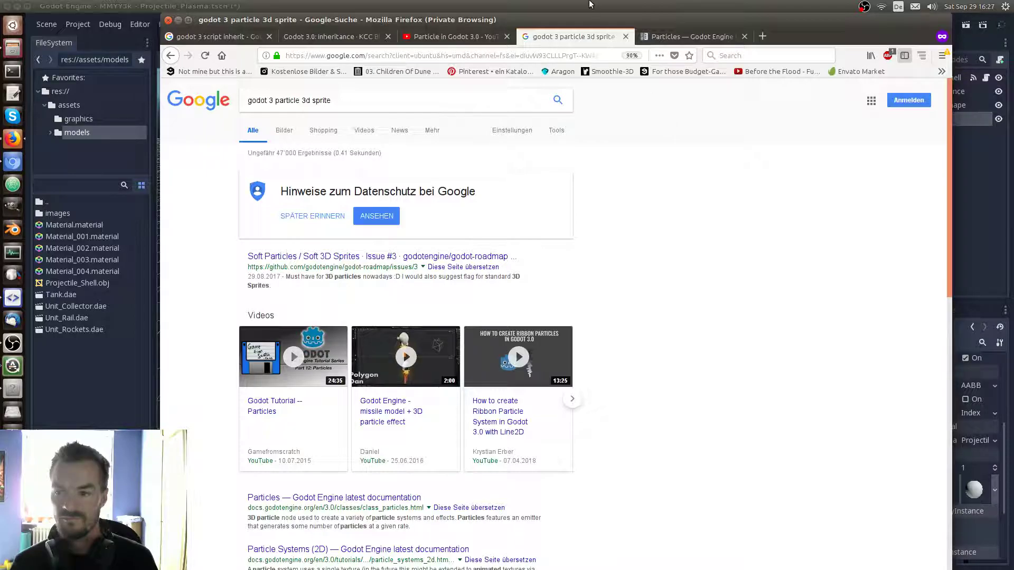
click(12, 297)
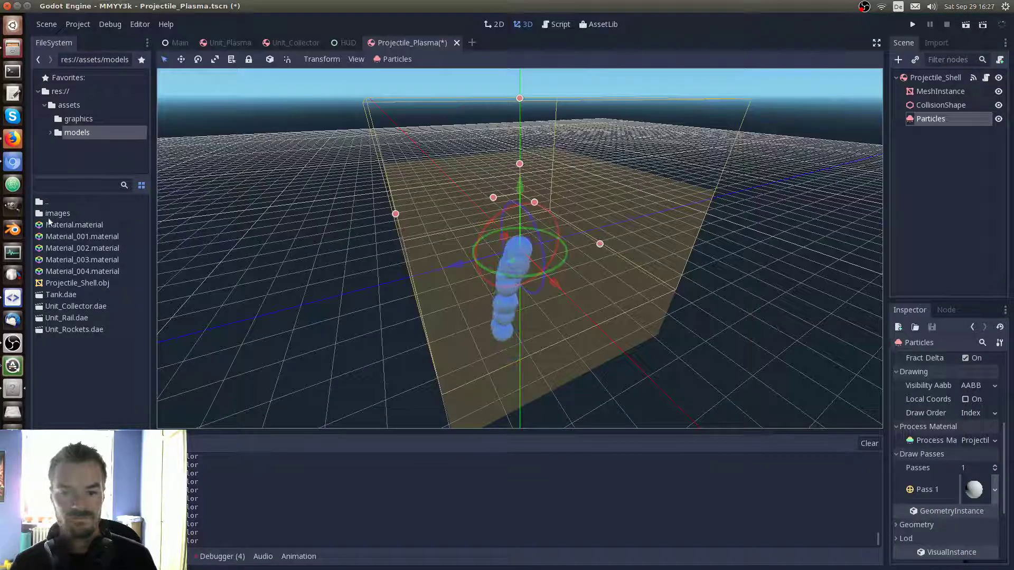
click(13, 344)
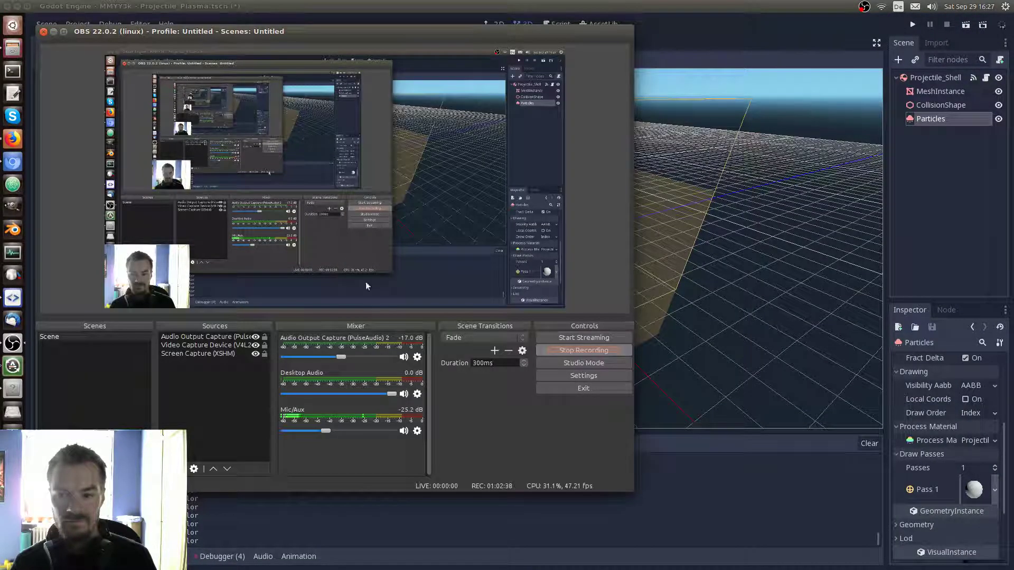